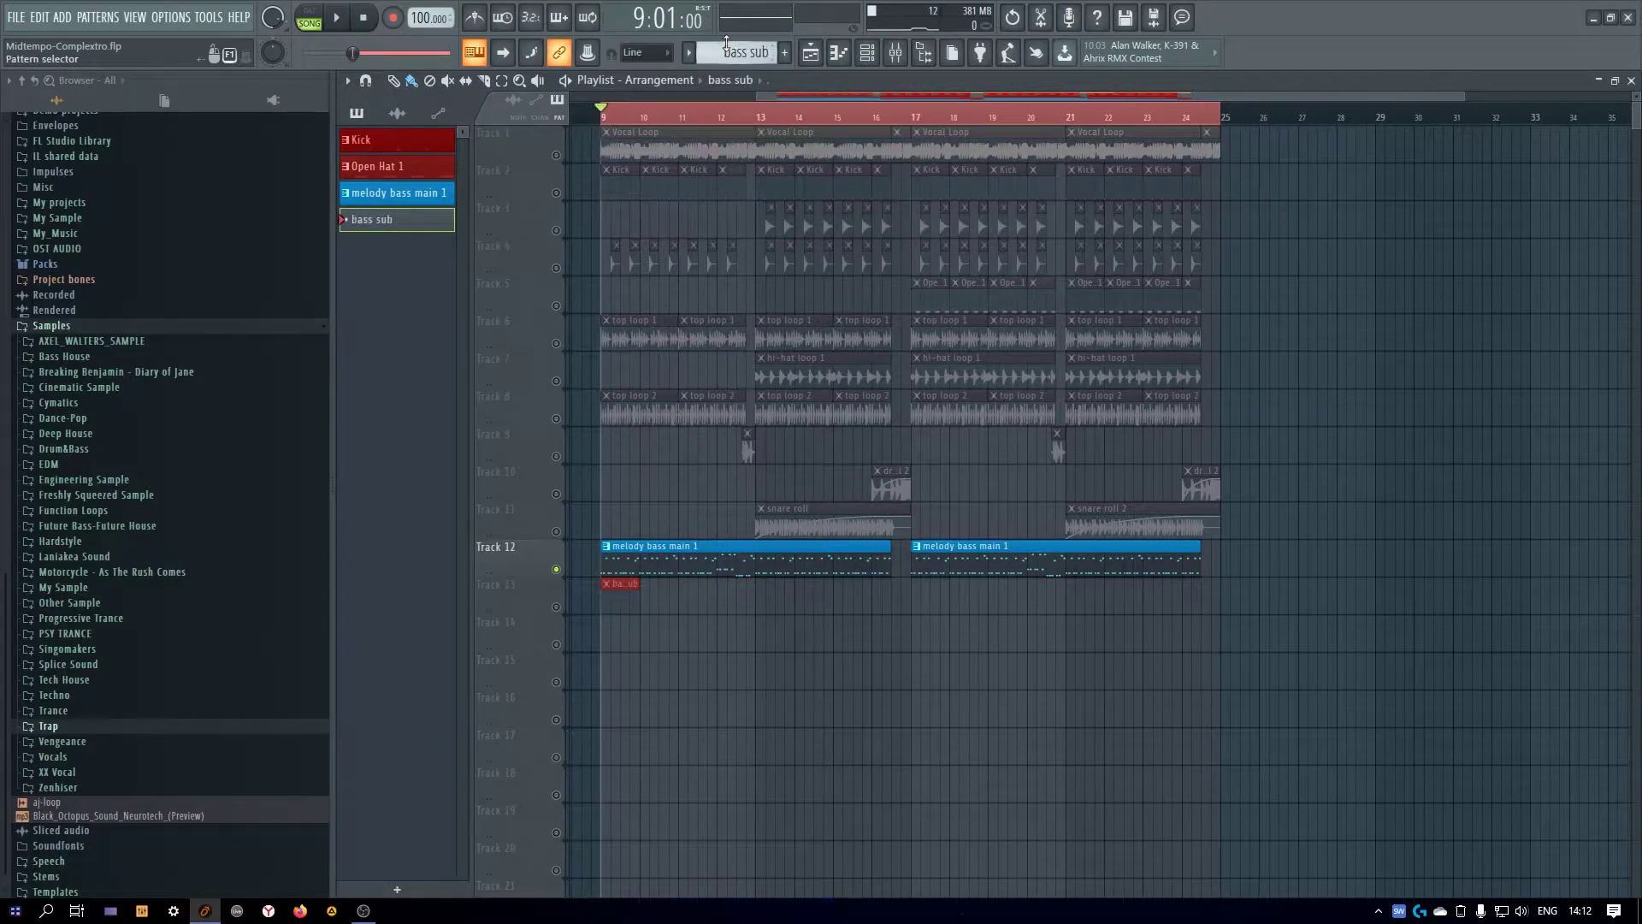
Color the bass sub pattern blue, matching the melody bass main 1 pattern
left_click(634, 582)
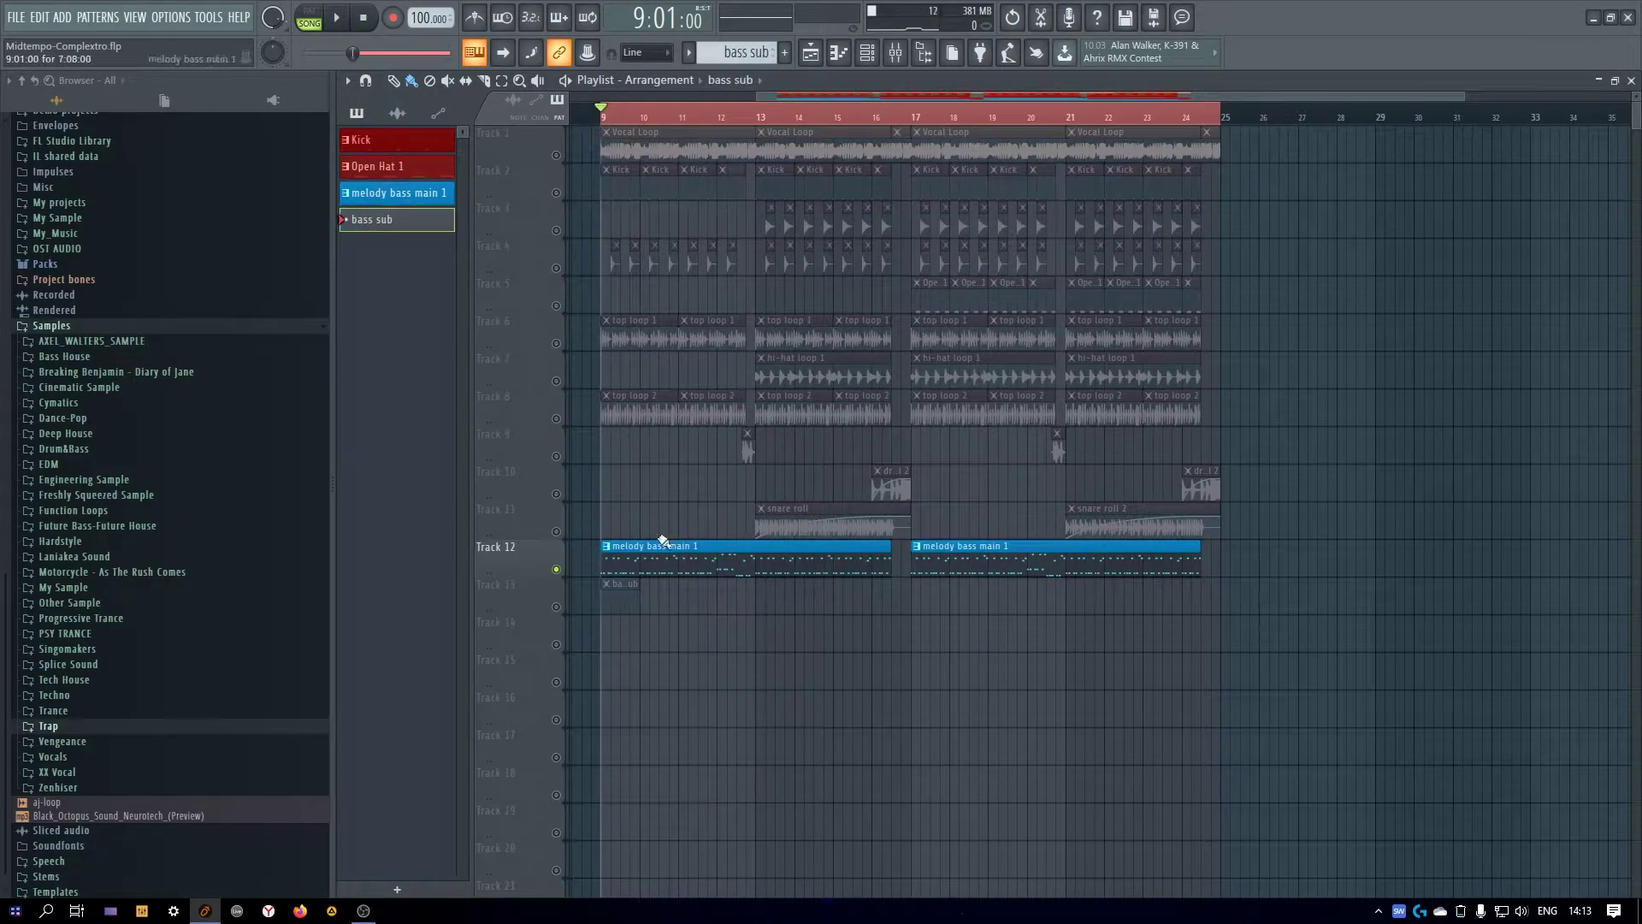
middle_click(750, 55)
left_click(746, 50)
left_click(765, 108)
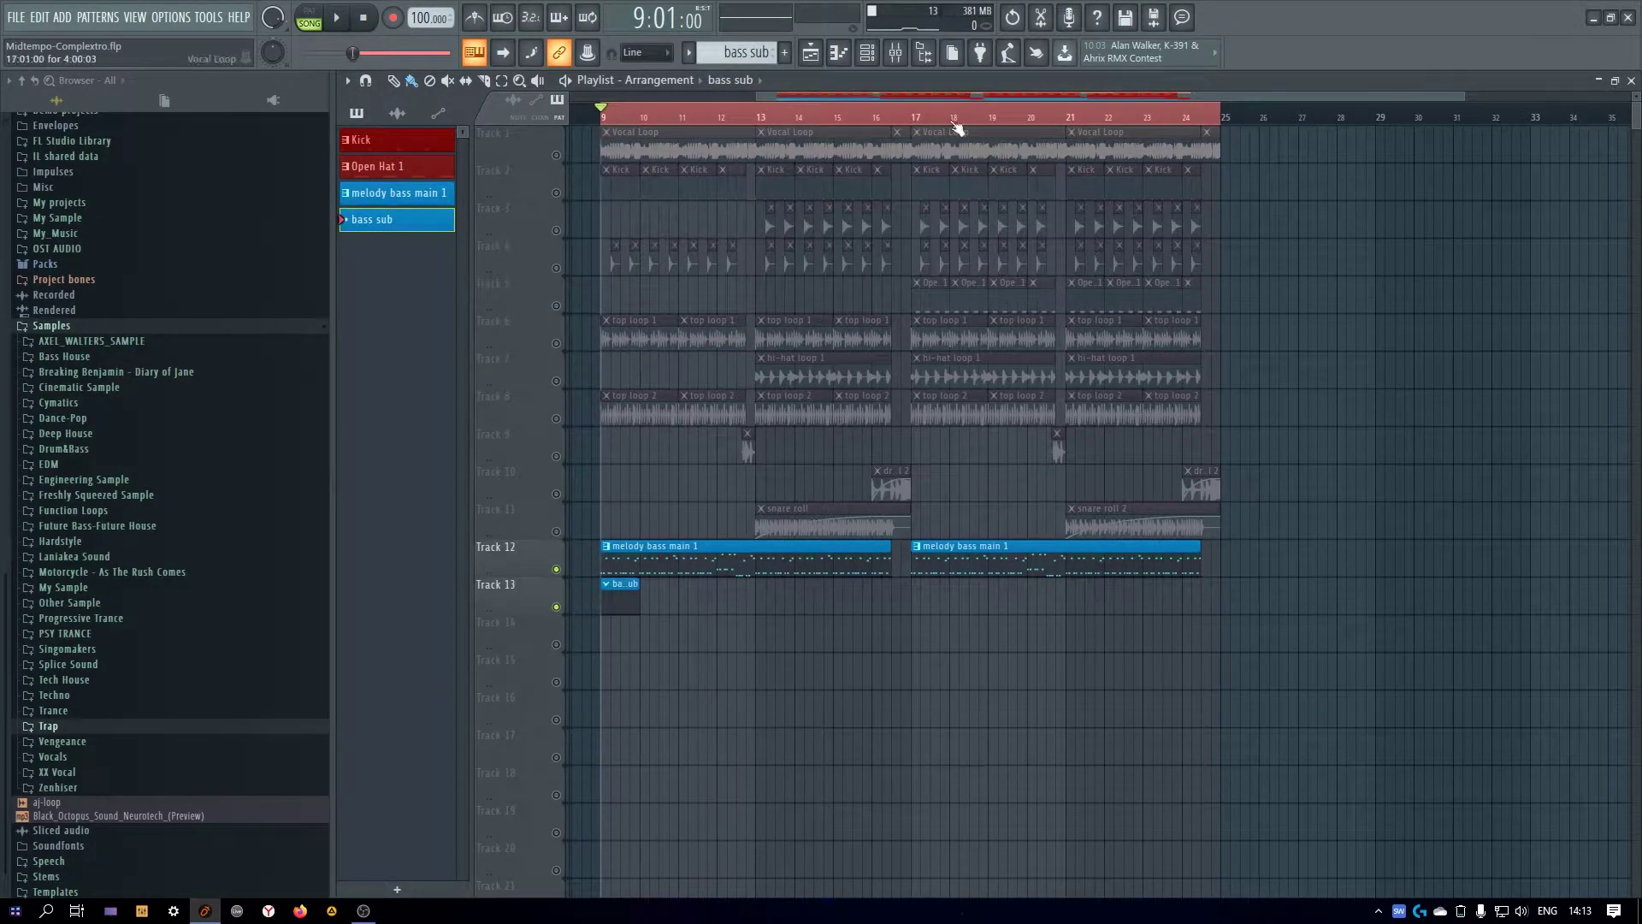
Add a Serum instrument channel for the bass sub pattern
left_click(866, 53)
left_click(1109, 218)
mouse_move(1167, 339)
left_click(1243, 419)
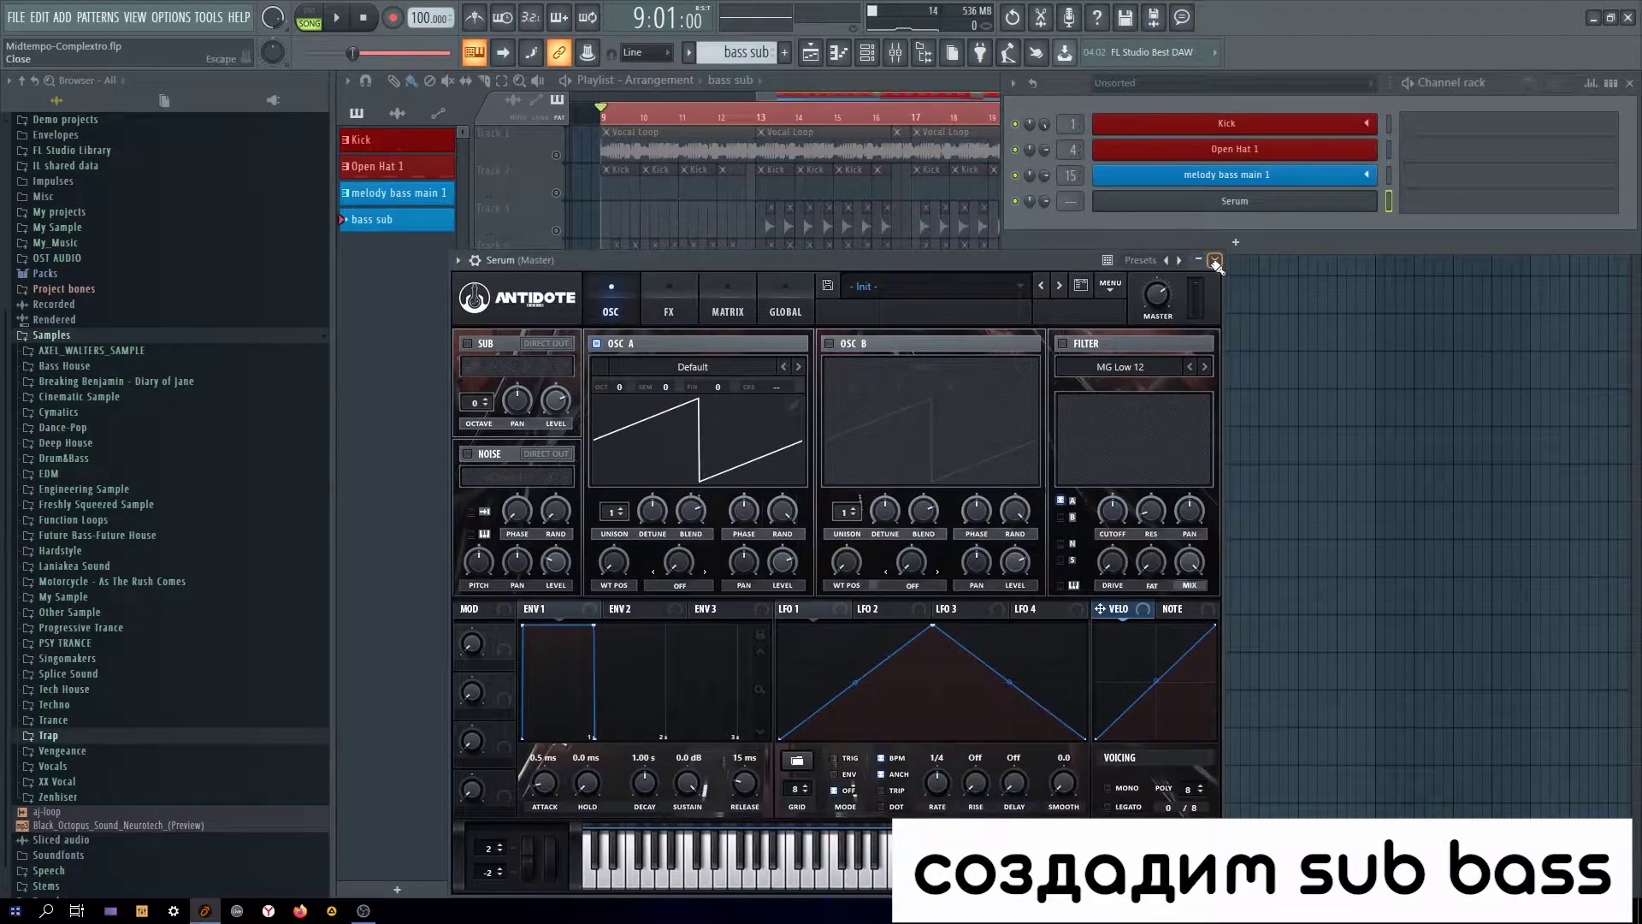
Name the Serum channel bass sub, color it blue and route it to mixer insert 16
left_click(1209, 268)
left_click(1201, 207)
key("F9")
left_click(1008, 537)
key("ctrl+l")
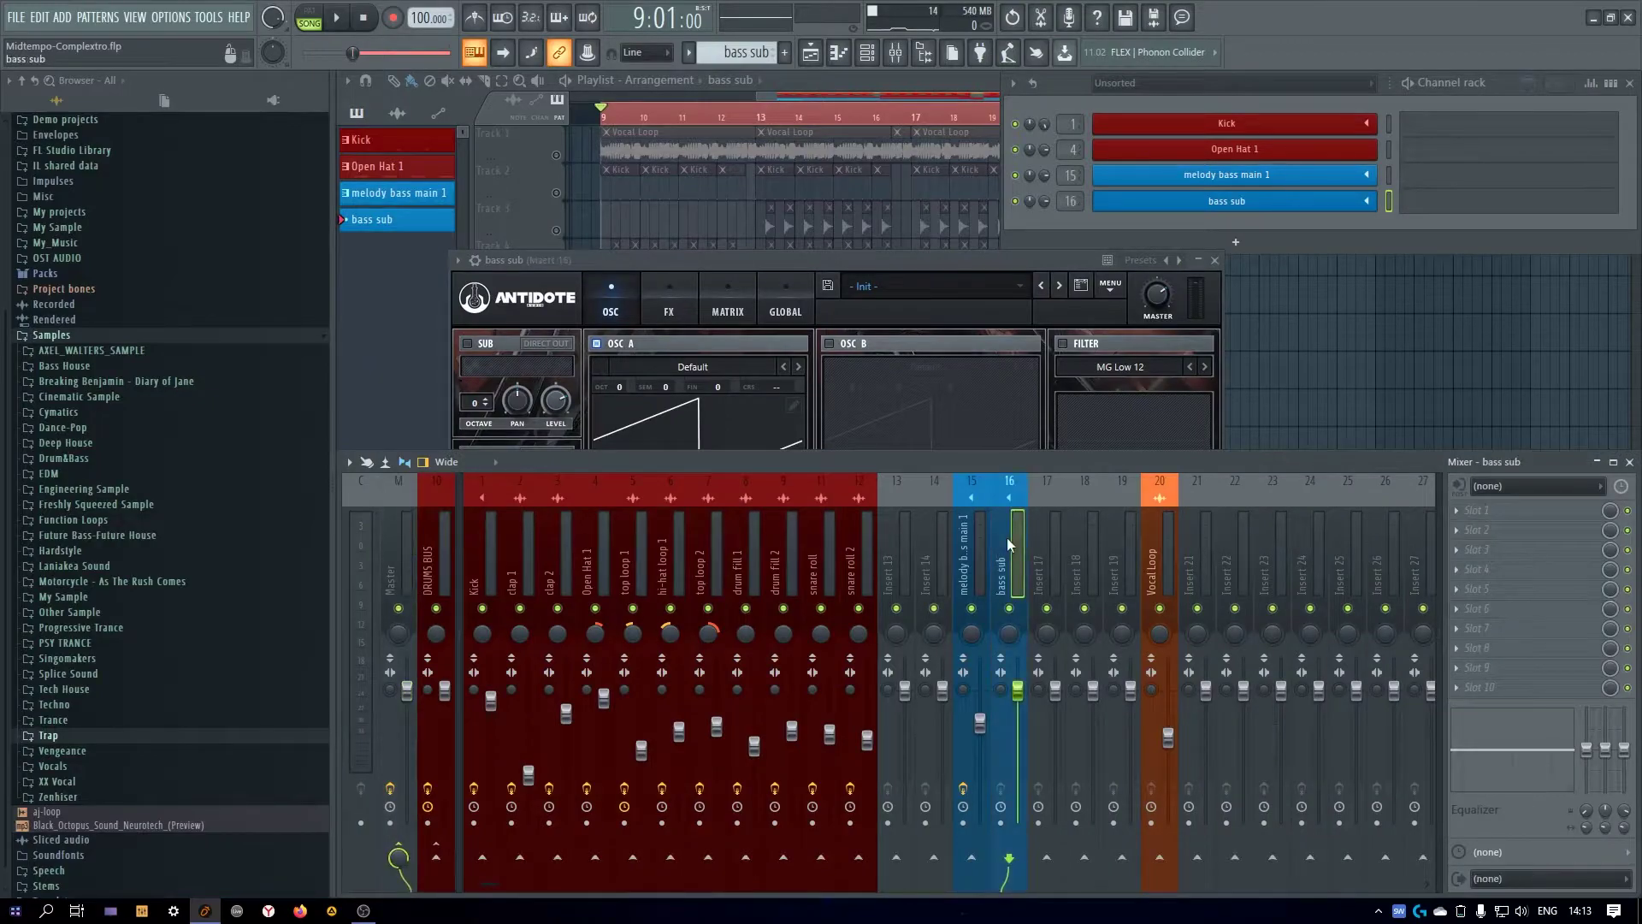
Load LFOTool into effect slot 2 of the bass sub mixer insert
left_click(1461, 529)
left_click(1325, 726)
left_click(1013, 227)
key("F9")
left_click(1214, 260)
Paste the melody bass main 1 notes into the bass sub channel of the bass sub pattern
scroll(740, 49, "up", 1)
key("KP_Add")
left_click(1391, 202)
key("ctrl+v")
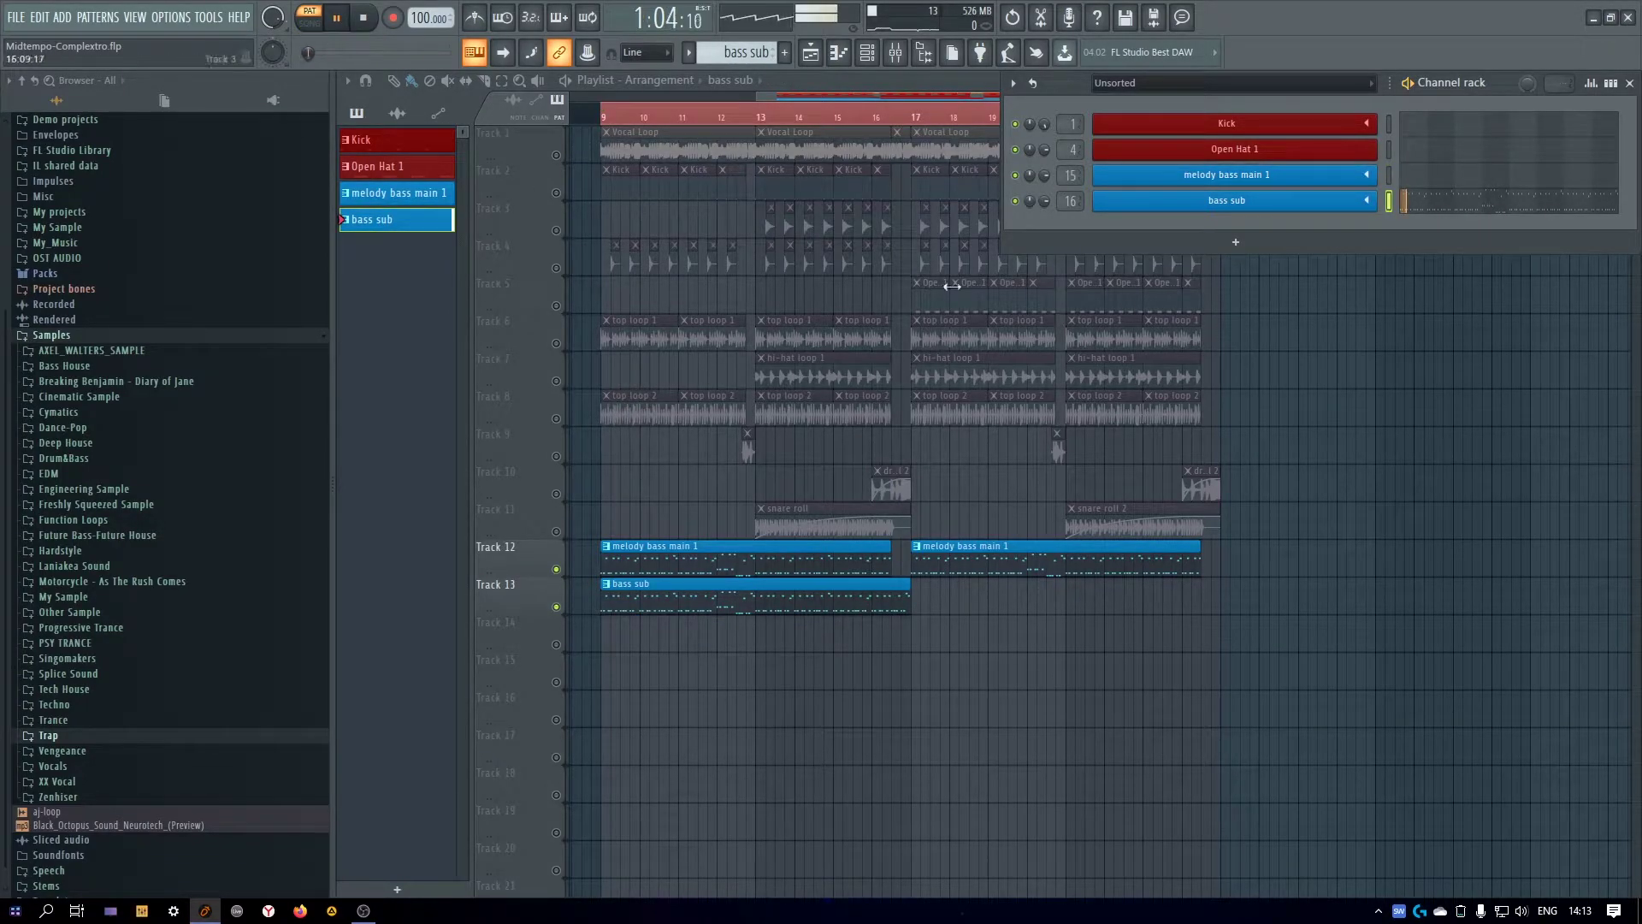
Play the bass sub pattern with the mixer shown and lower the bass sub insert's volume fader
left_click(895, 52)
key("space")
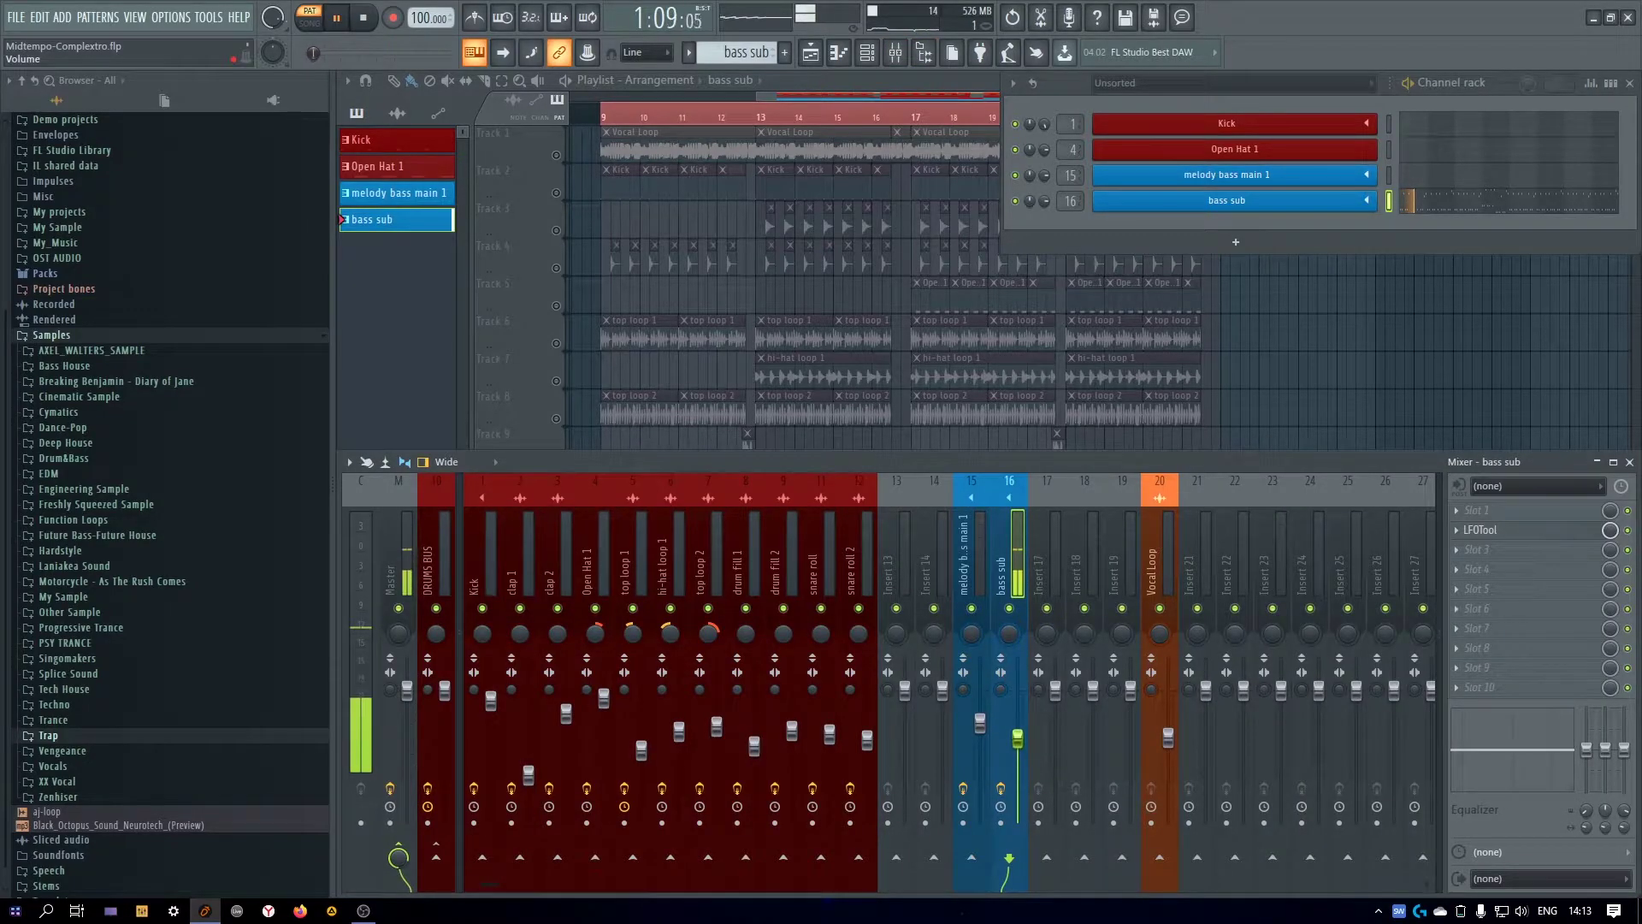
key("space")
Audition Serum's bass presets on the bass sub channel and keep BASS - Gross 808
left_click(1231, 200)
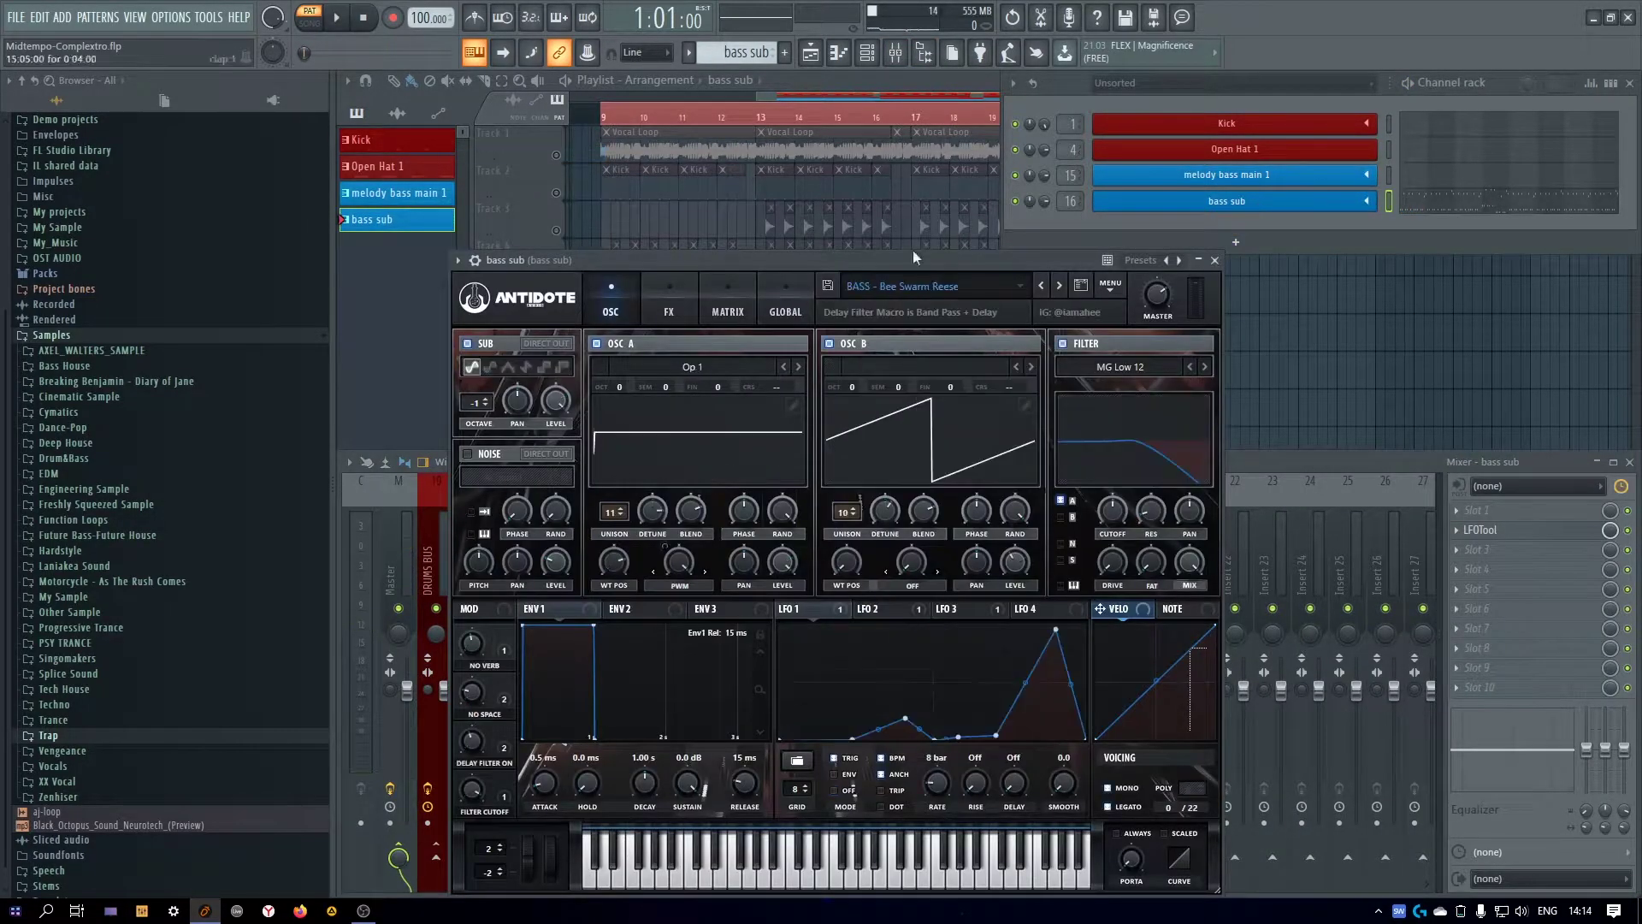
left_click_drag(989, 260, 953, 226)
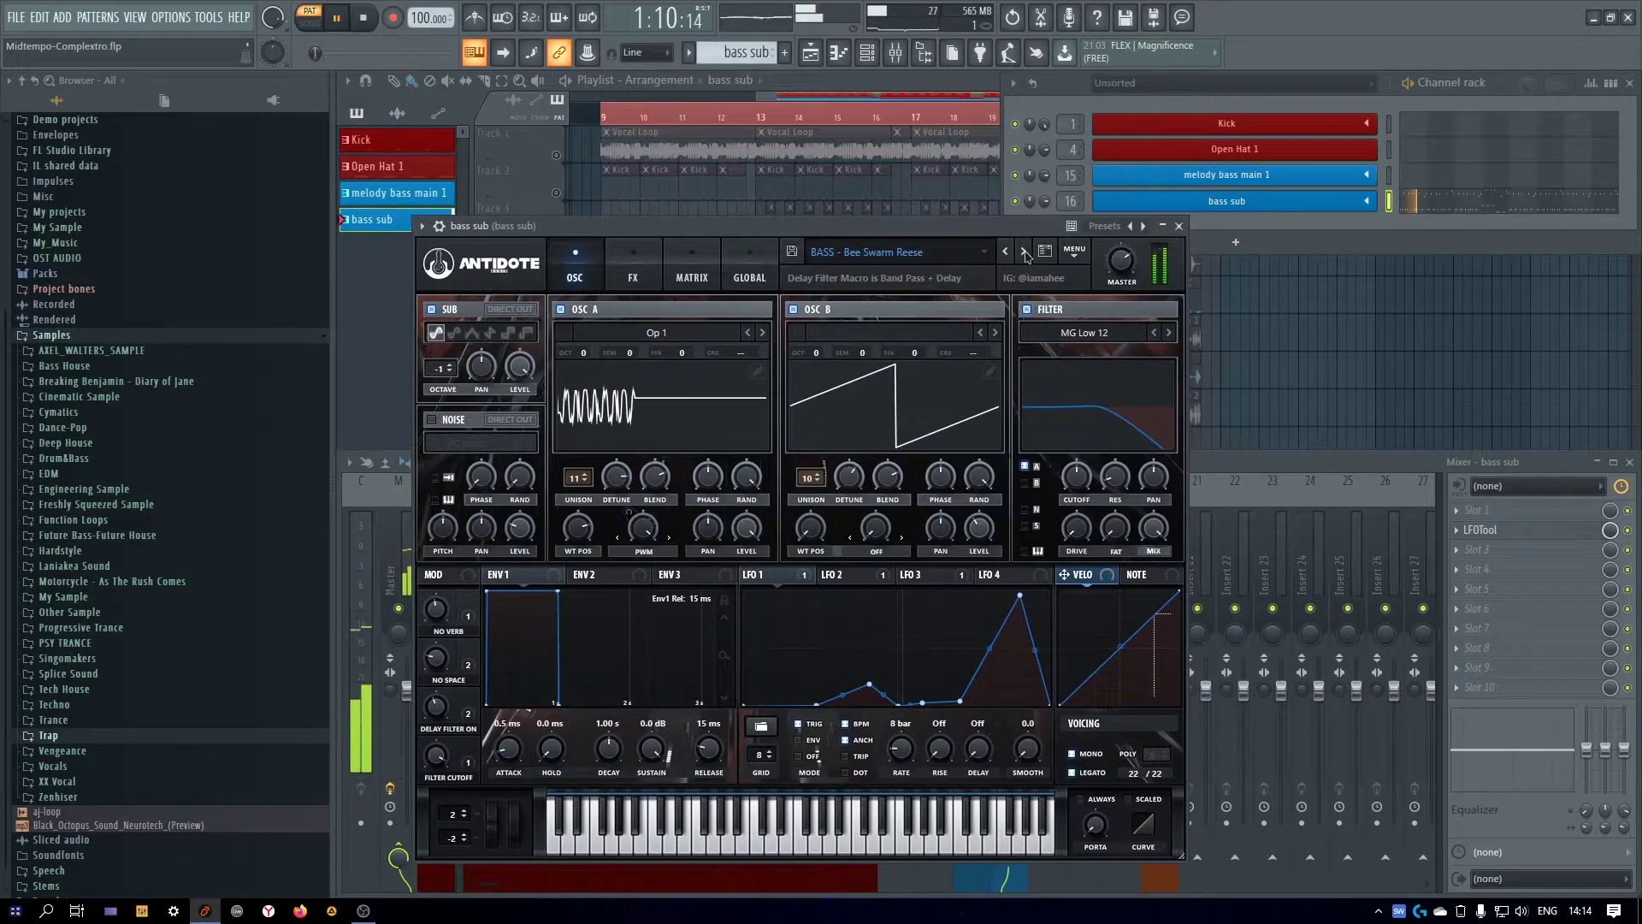
left_click(1025, 253)
left_click(1024, 251)
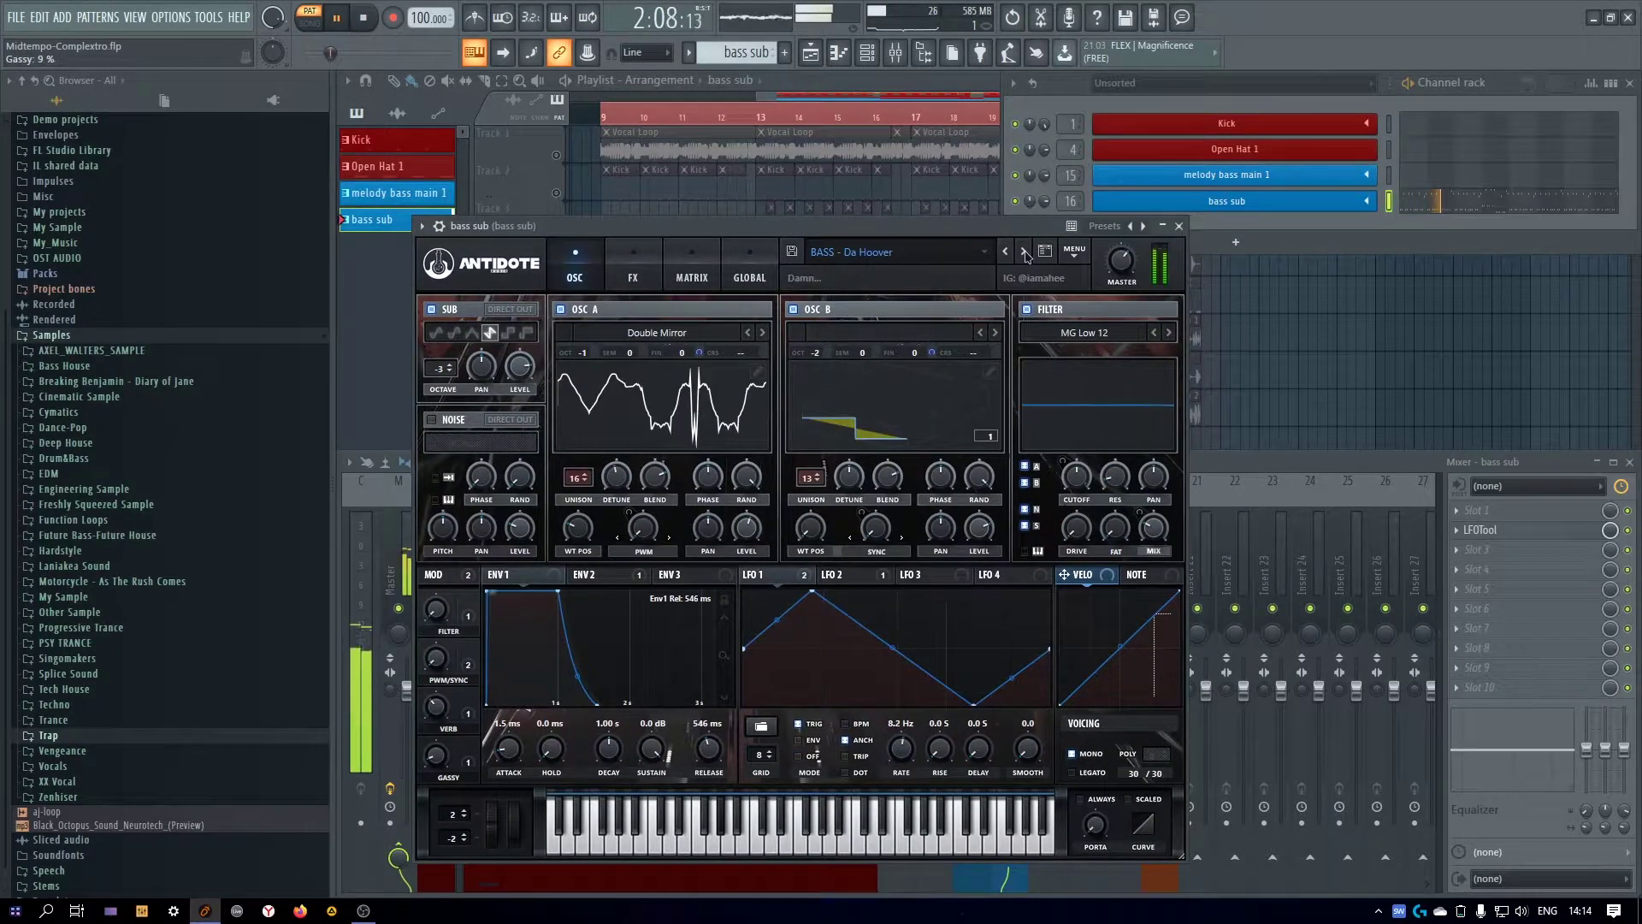
left_click(1024, 251)
left_click(1023, 251)
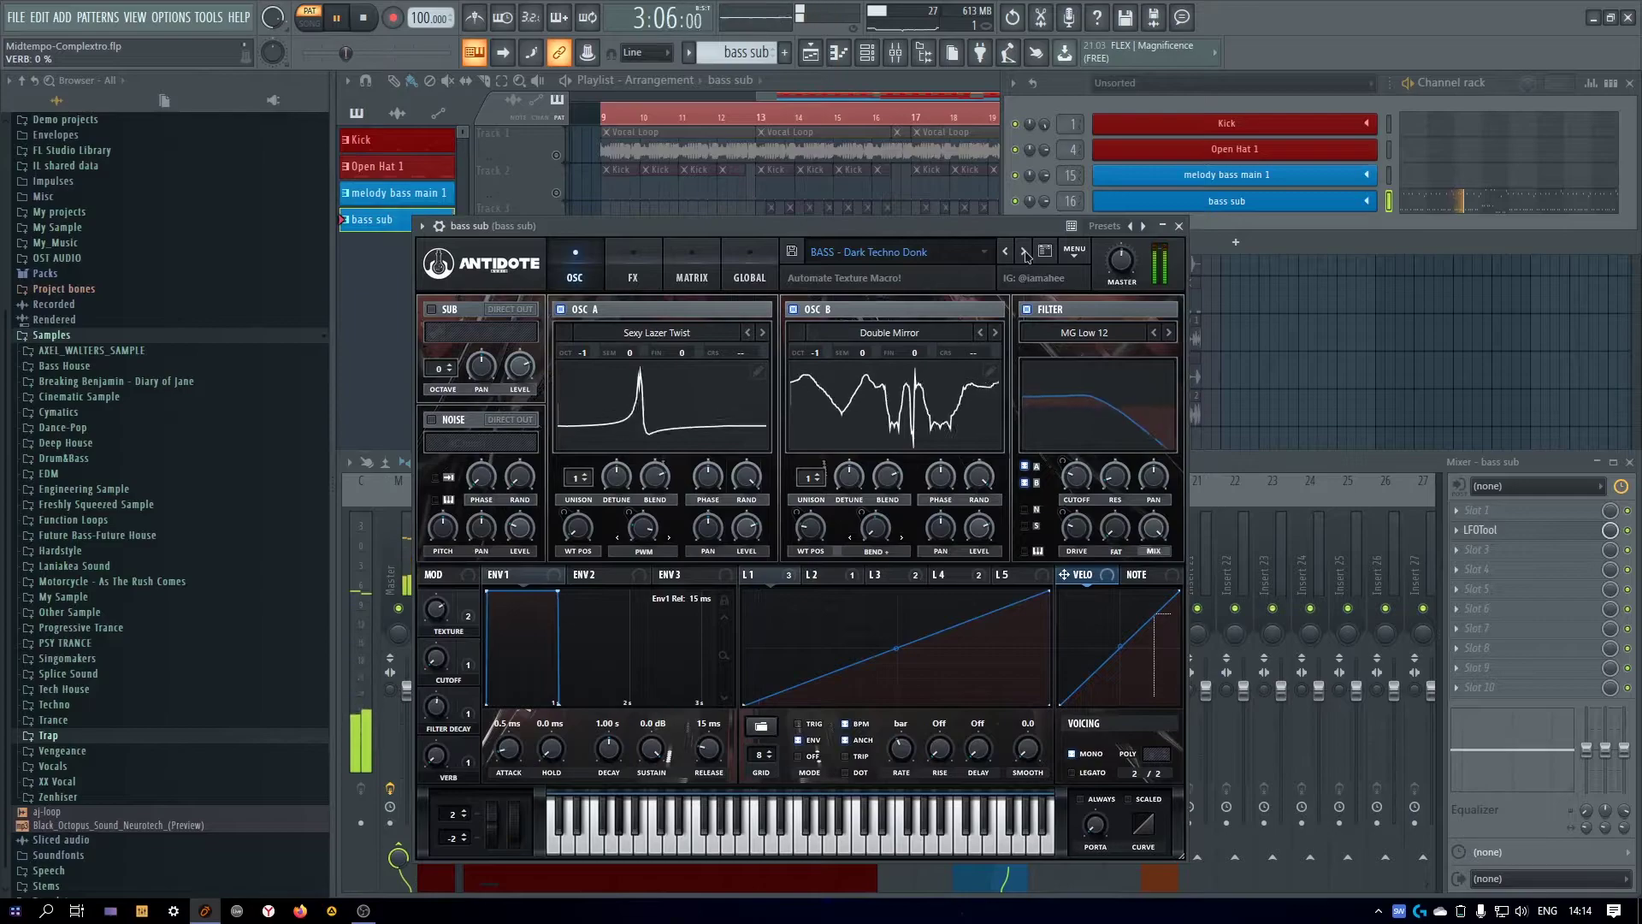
left_click(1024, 252)
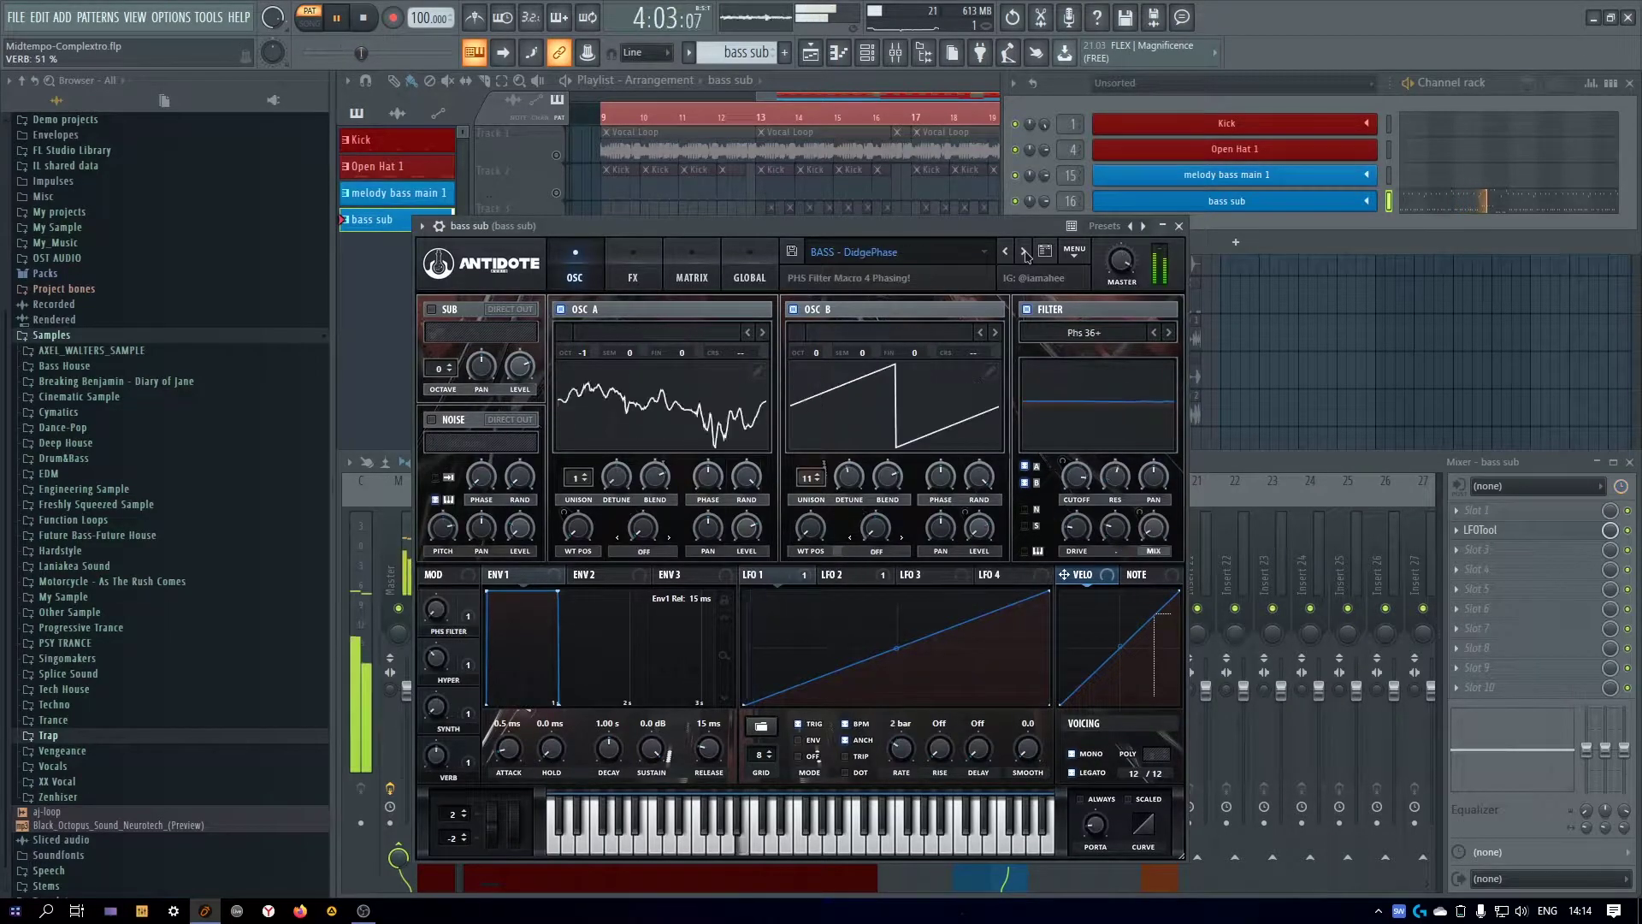
left_click(1023, 252)
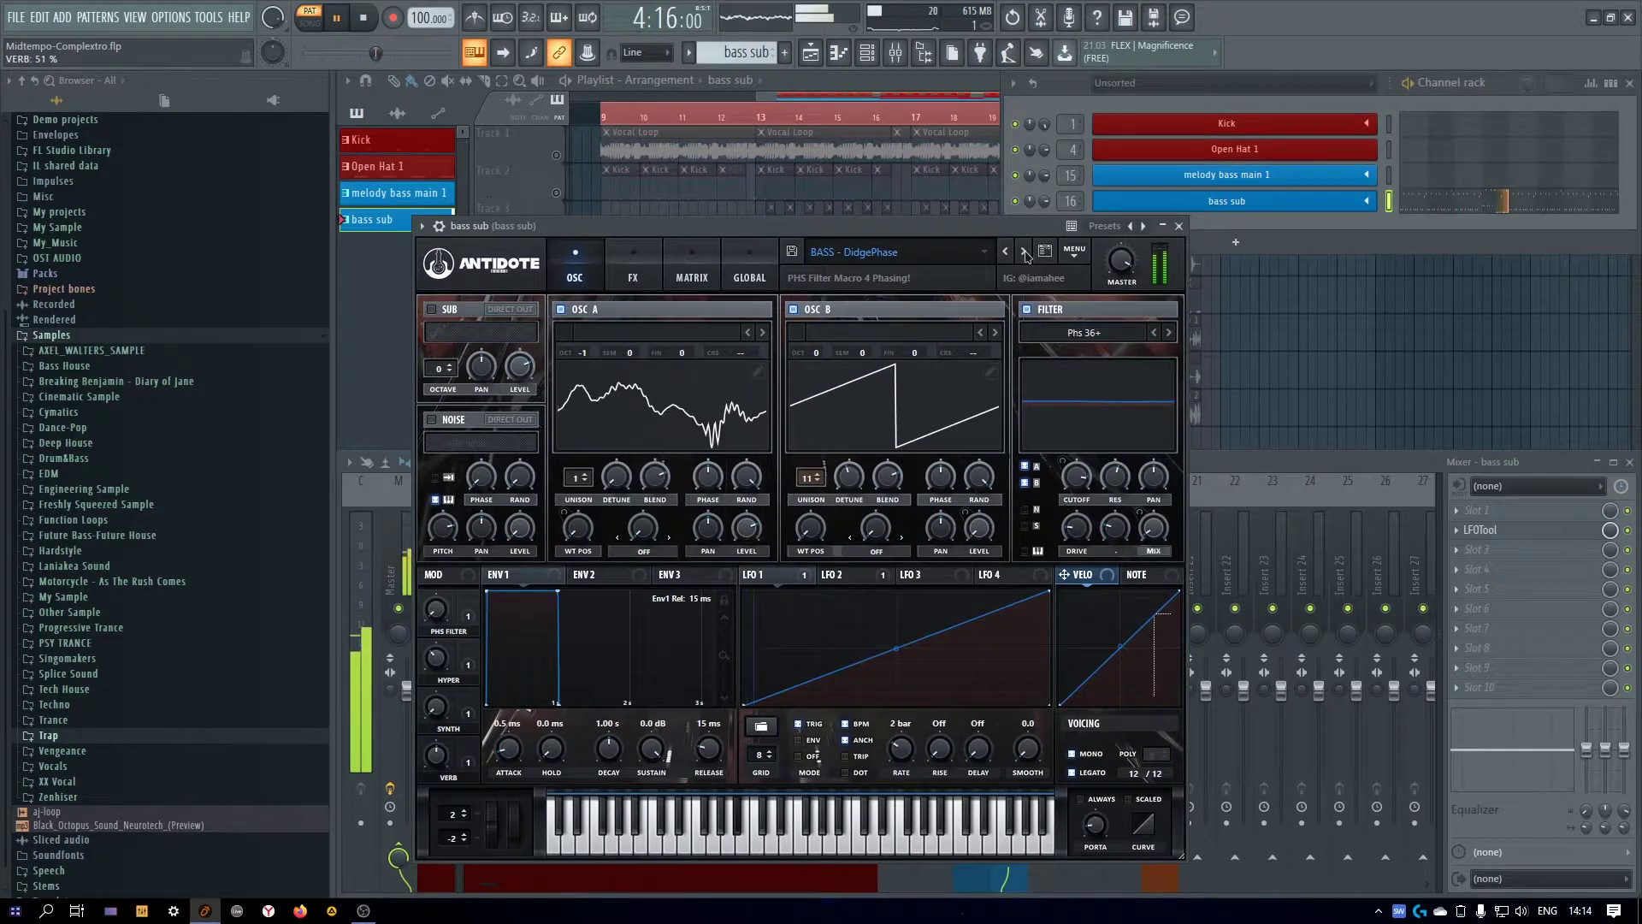
left_click(1023, 252)
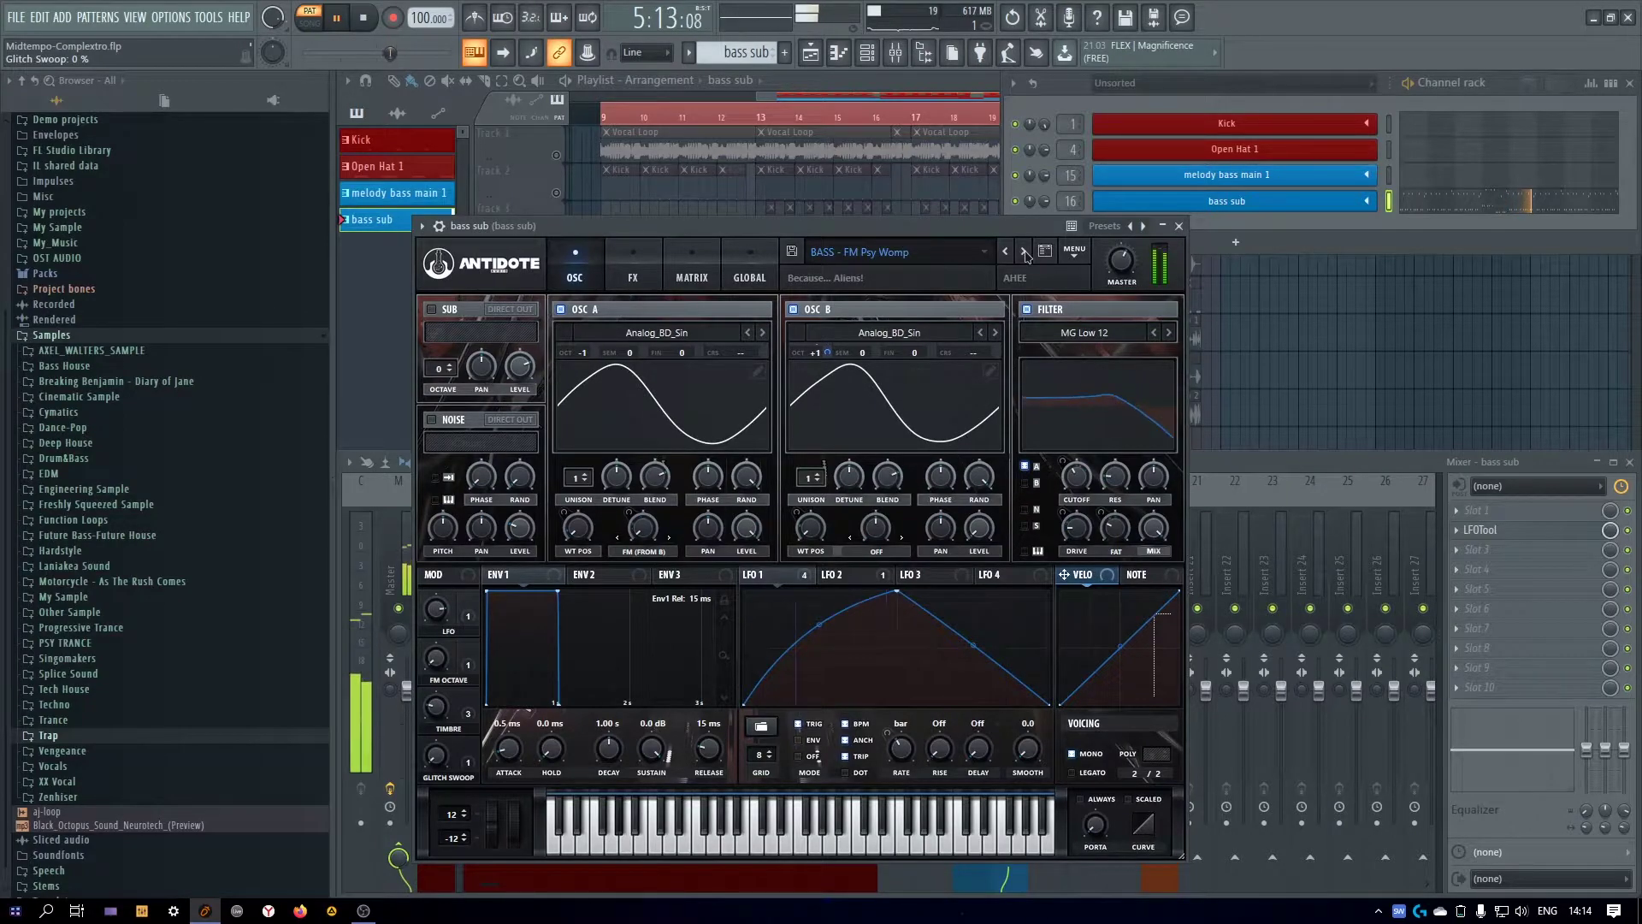
left_click(1024, 251)
left_click(1024, 251)
left_click(1023, 252)
left_click(1023, 252)
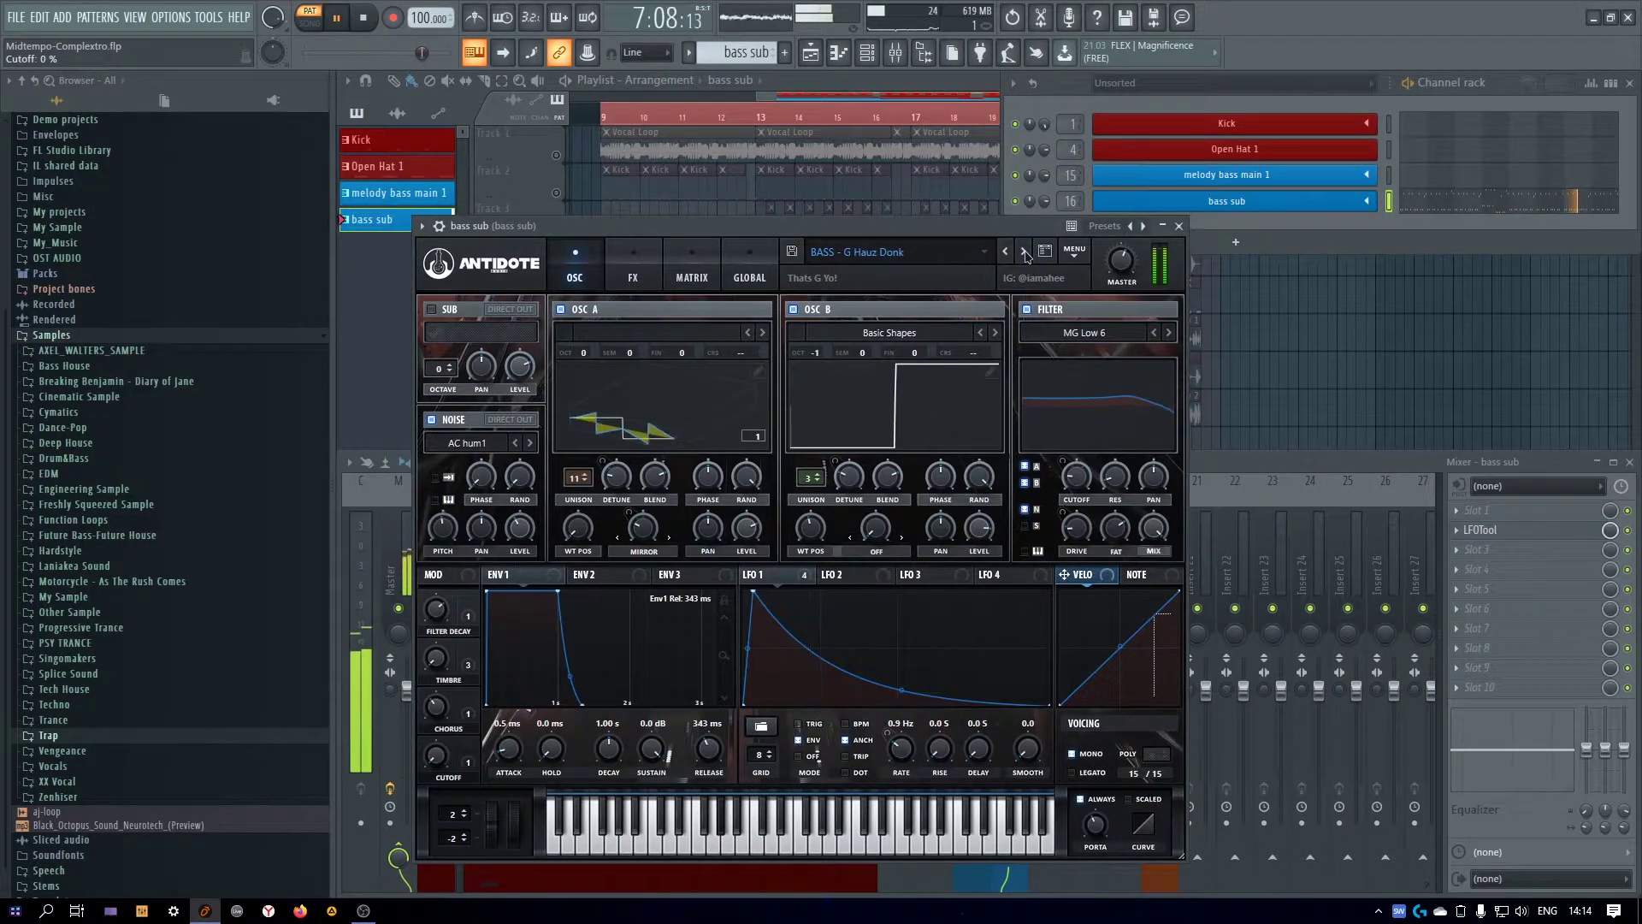
left_click(1024, 251)
left_click(1024, 251)
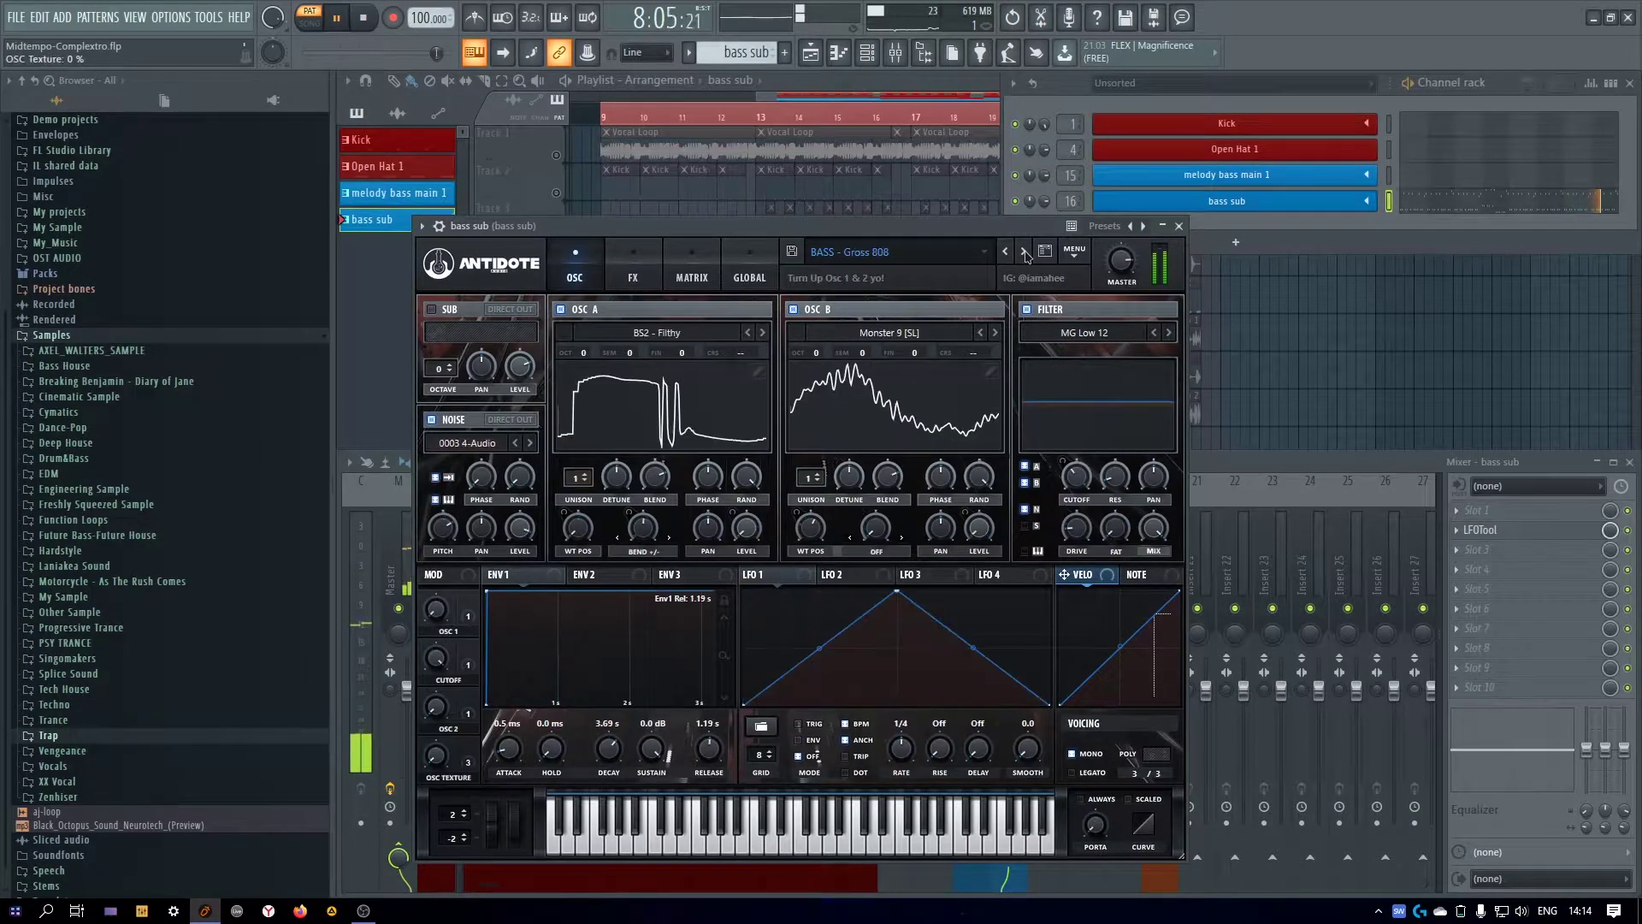
left_click(1005, 252)
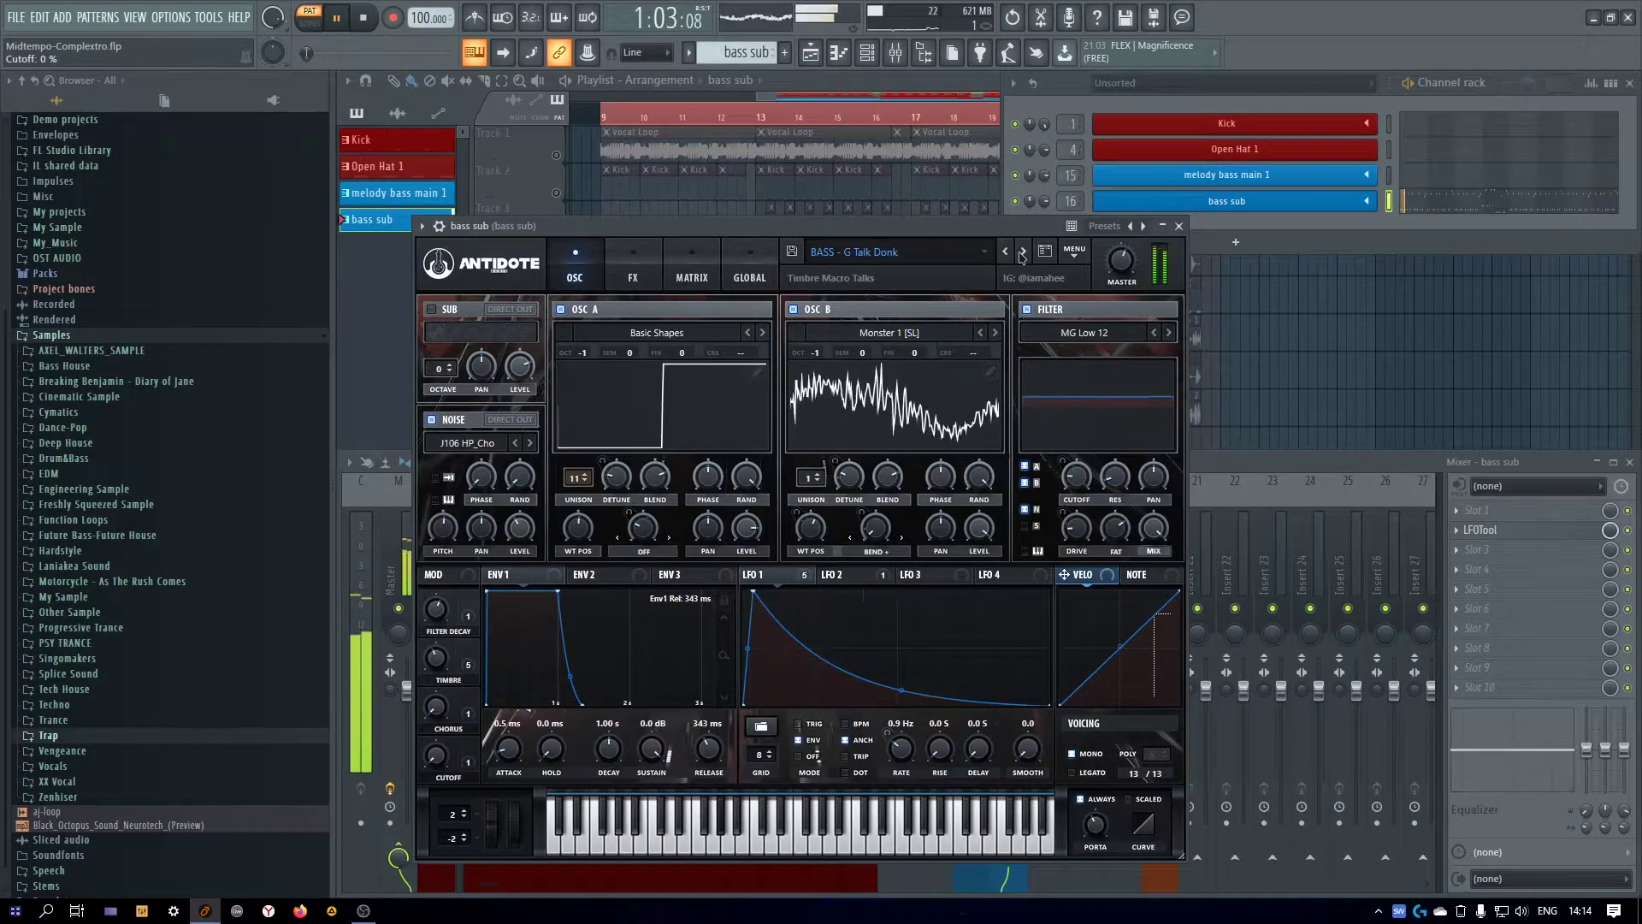
left_click(1023, 251)
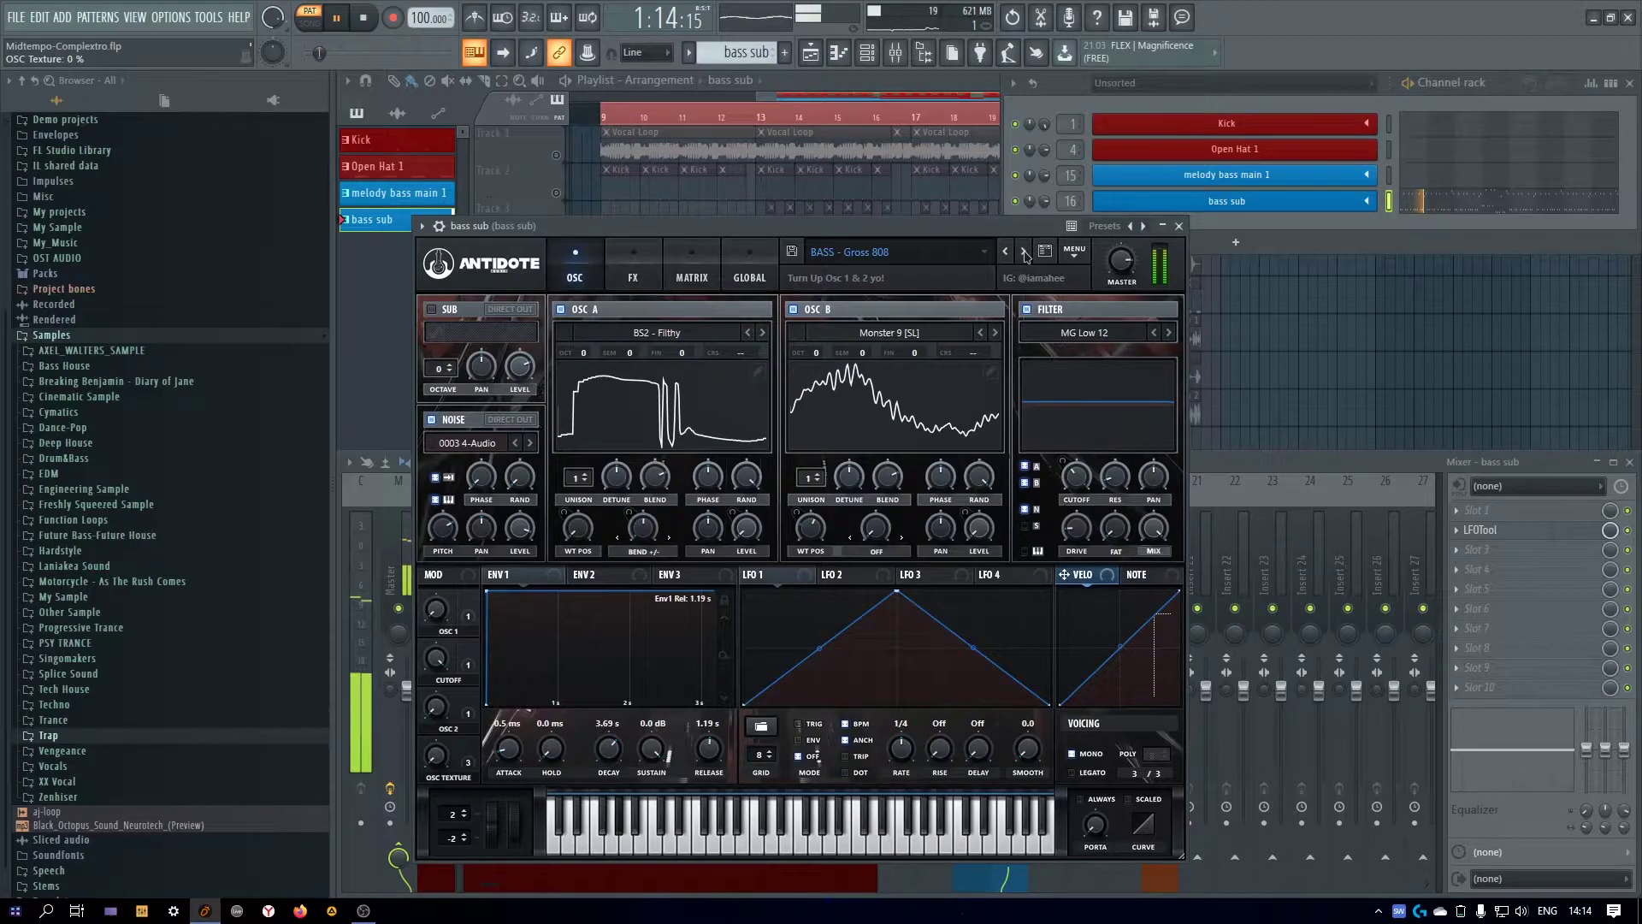
left_click(1024, 251)
left_click(1006, 251)
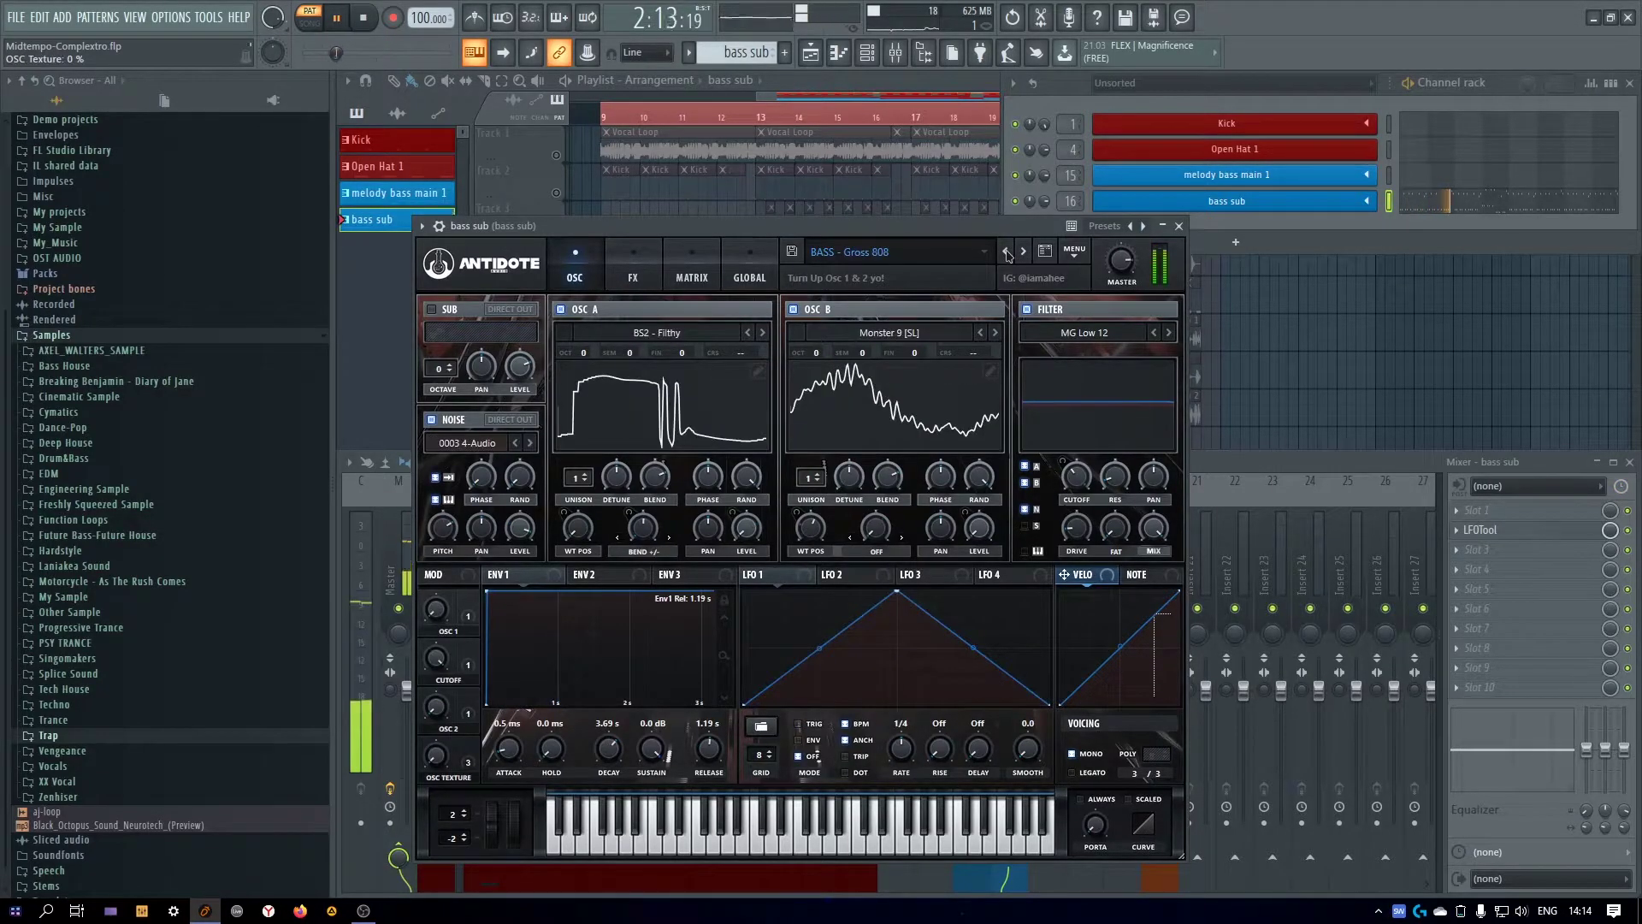
left_click(1179, 226)
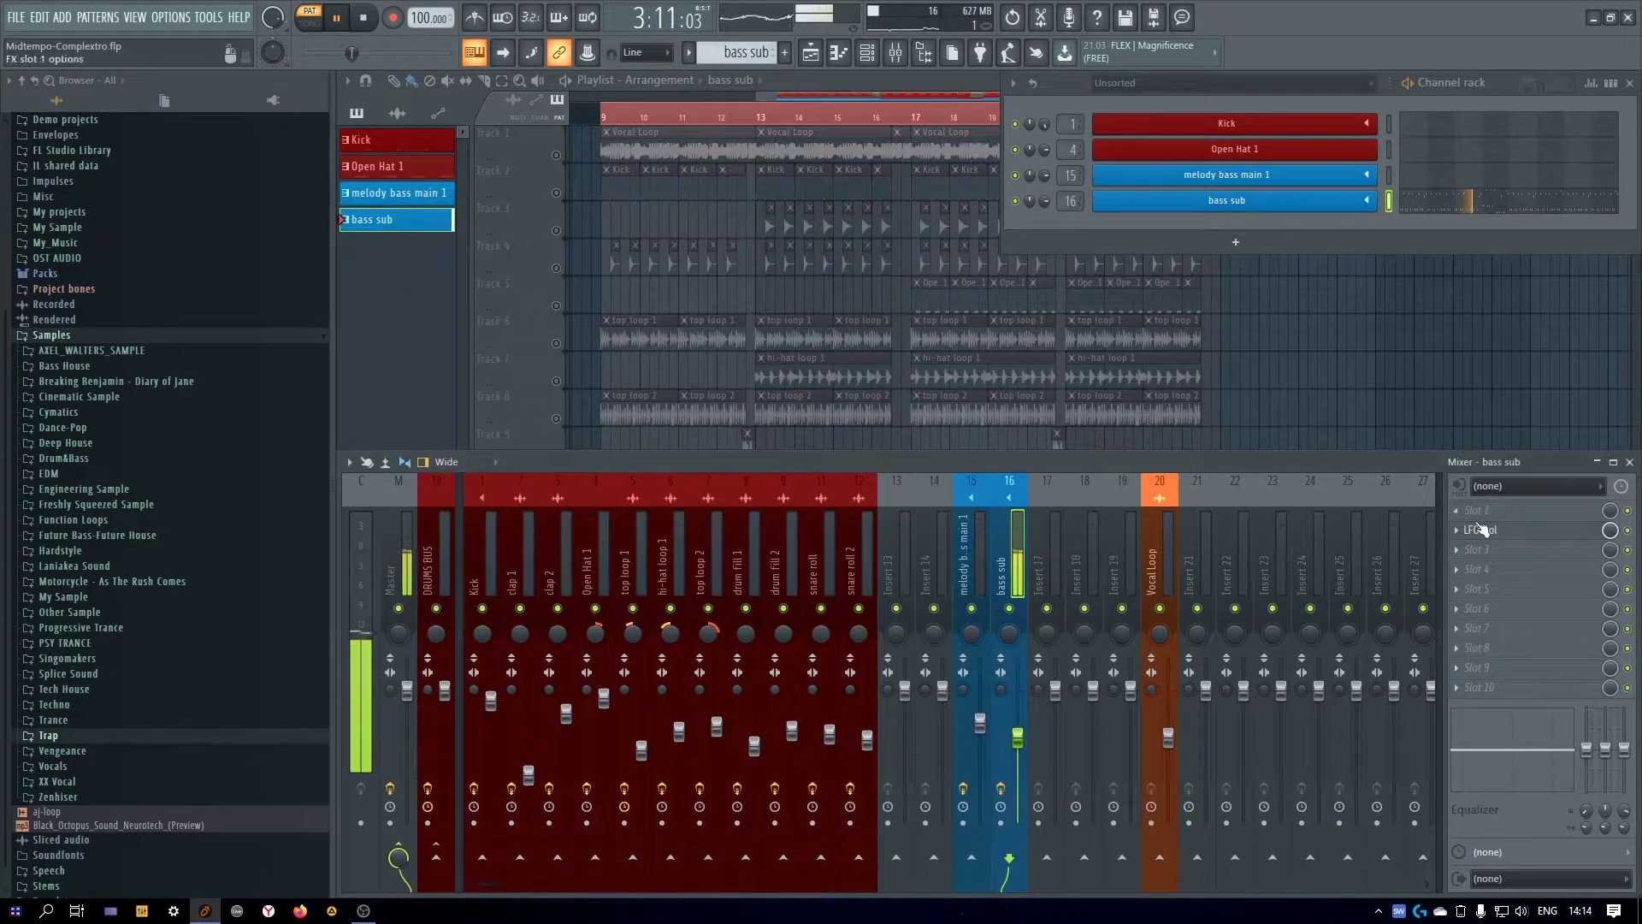
Load FabFilter Pro-Q 2 into slot 1 of the bass sub insert and add a 24 dB/oct High Cut at about 394 Hz
left_click(1460, 514)
mouse_move(1404, 617)
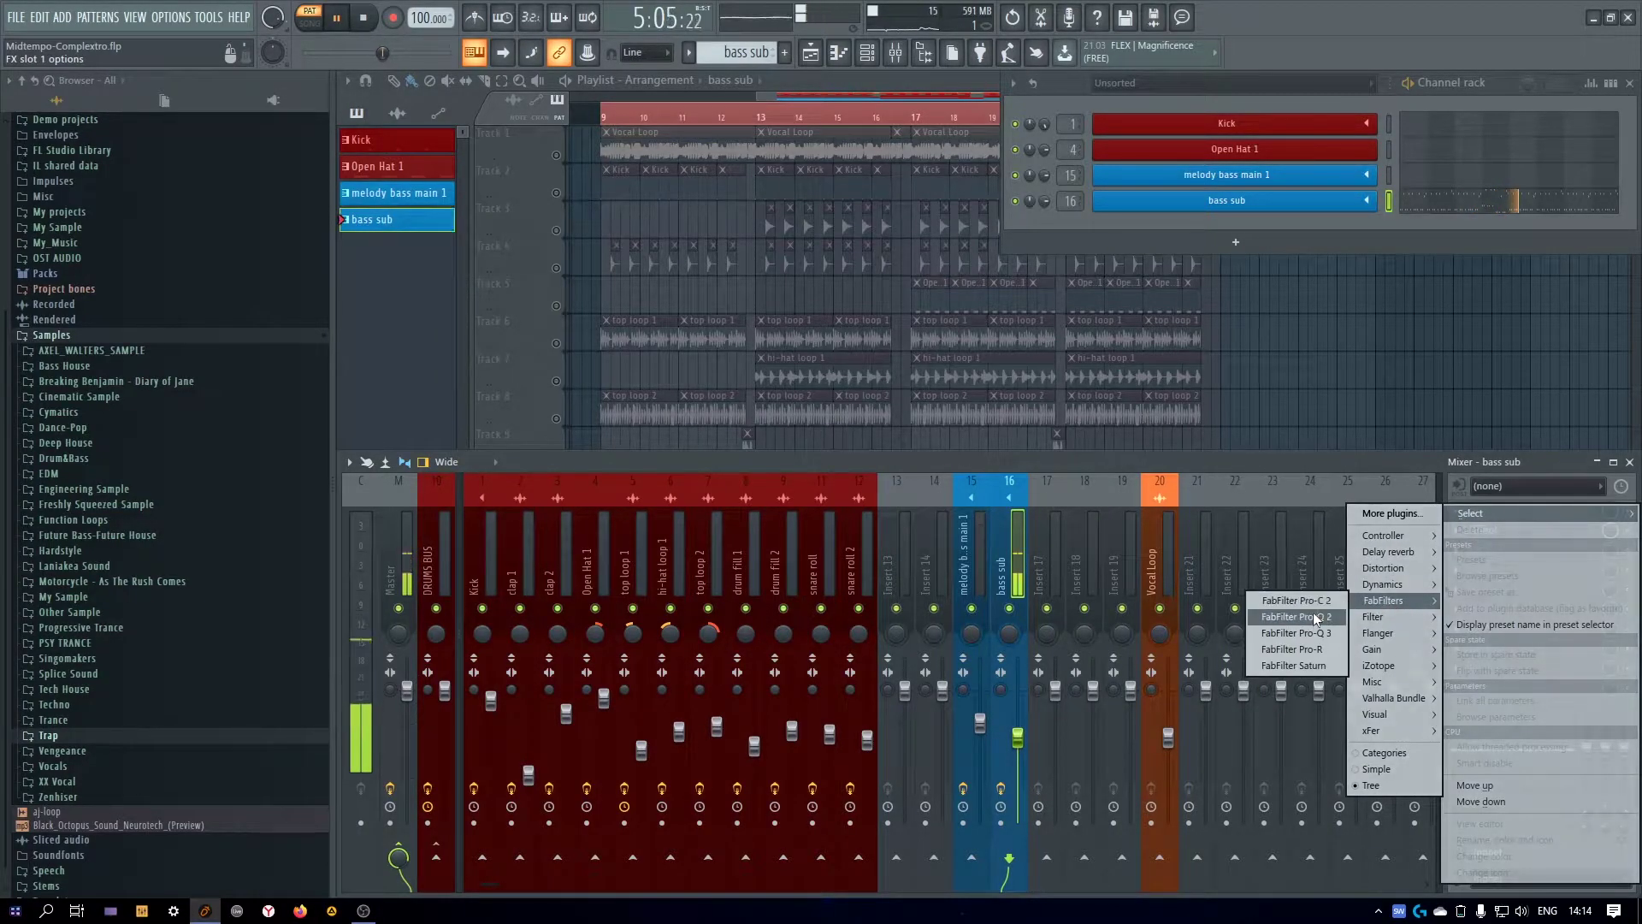
left_click(1310, 617)
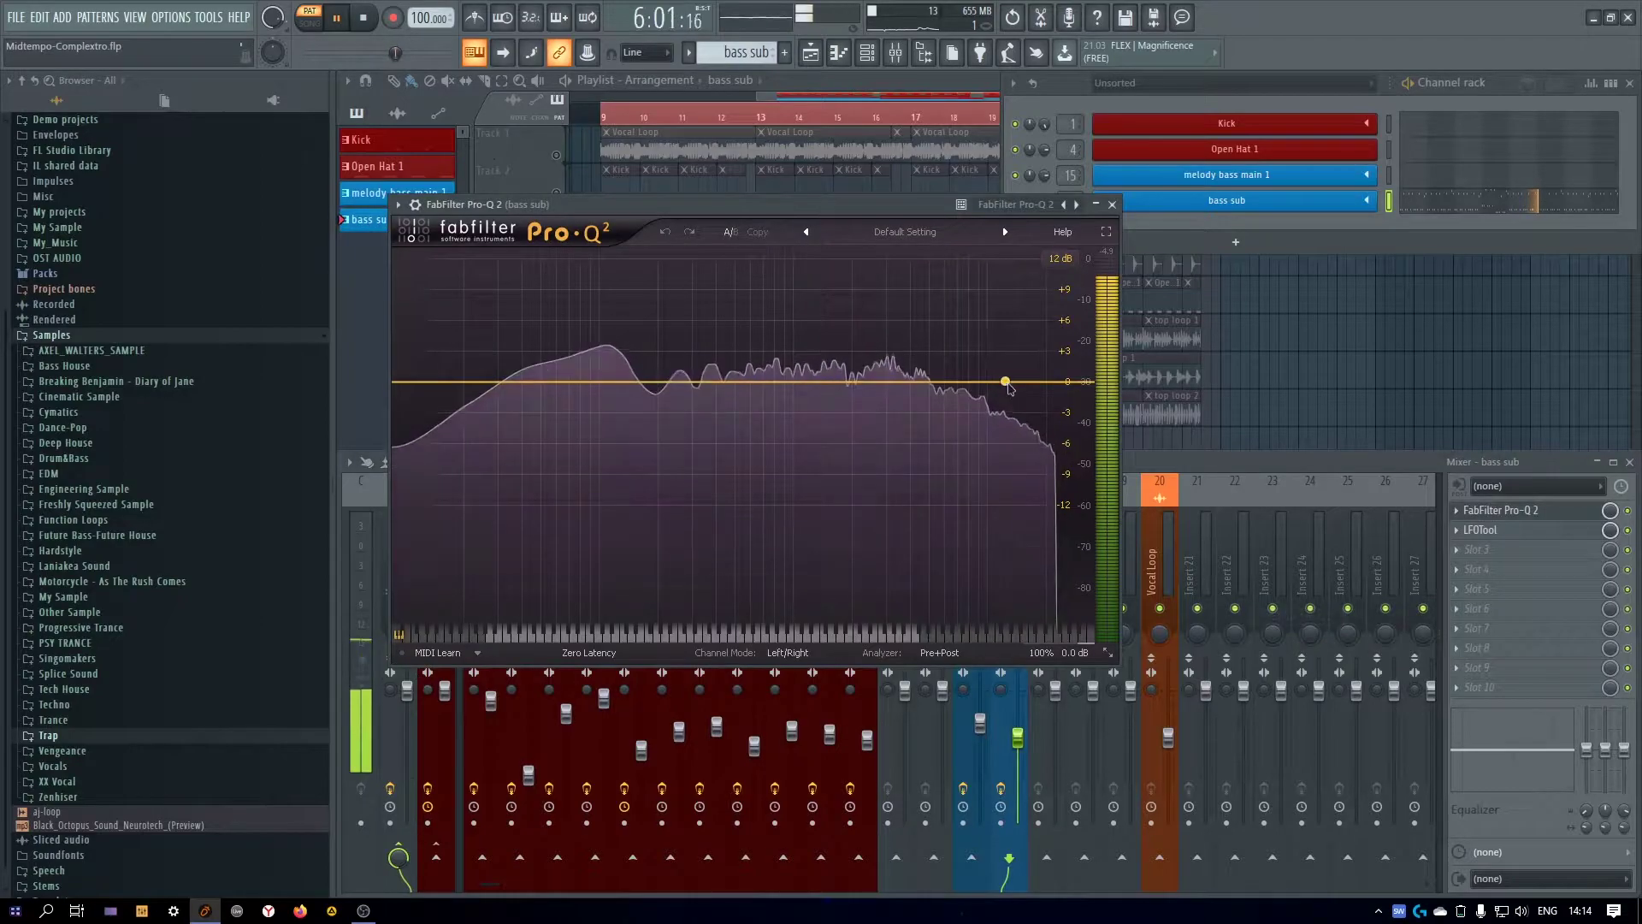
left_click_drag(1037, 381, 707, 384)
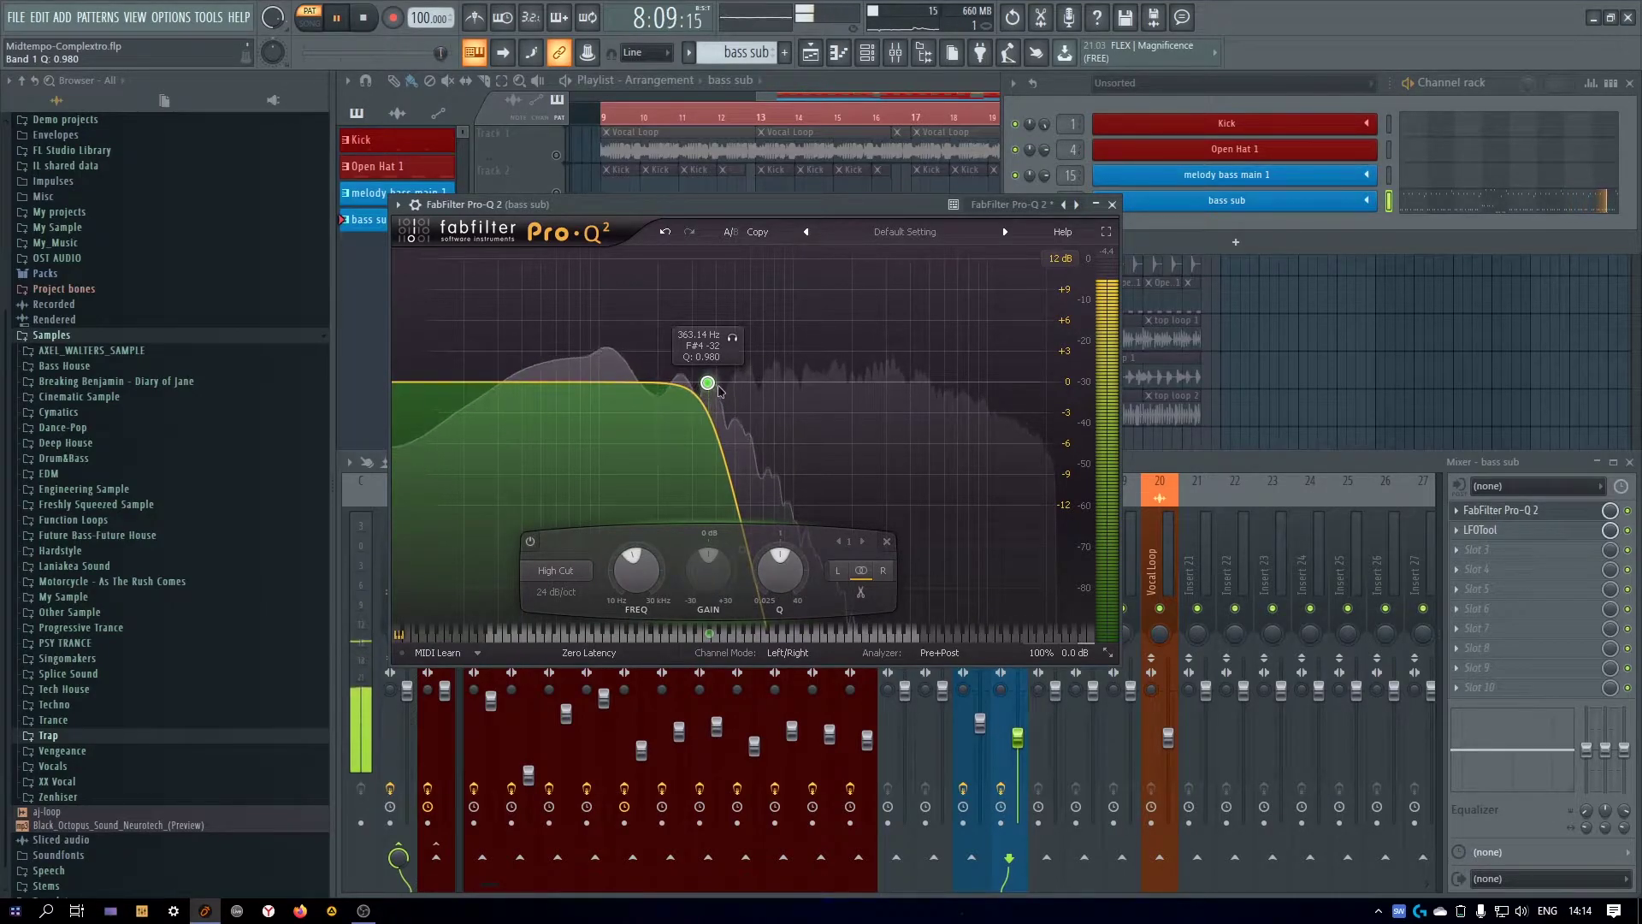
Add an 18 dB/oct Low Cut with a Q of 0.970 at the low end of the Pro-Q 2 curve
left_click(410, 382)
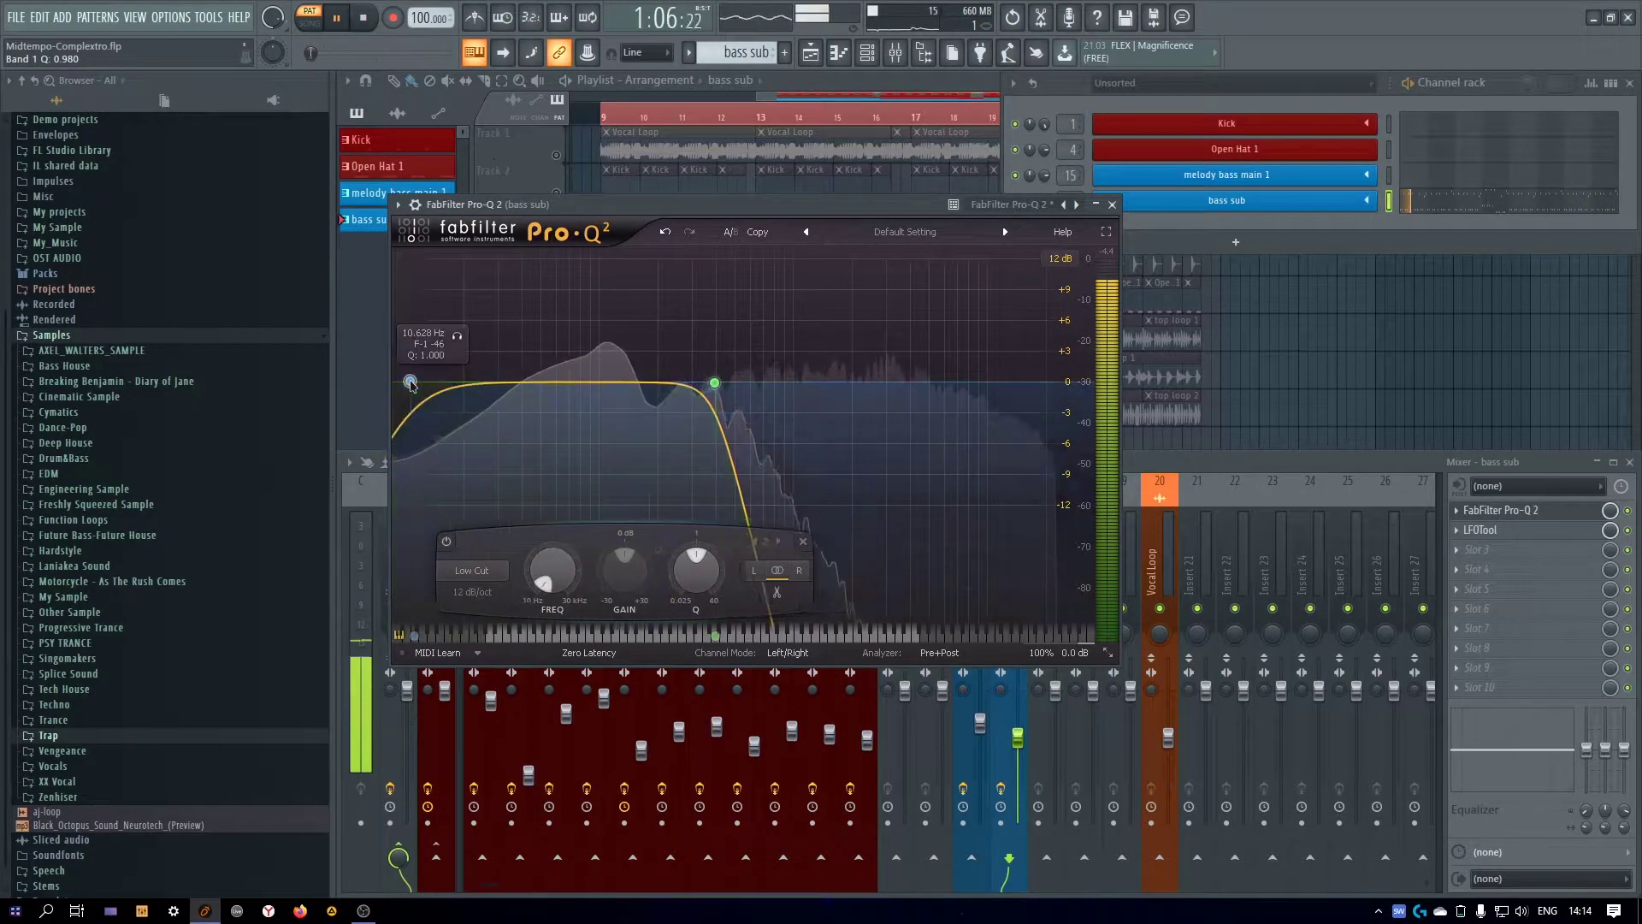
mouse_move(410, 382)
left_mouse_down()
mouse_move(462, 385)
mouse_move(431, 383)
left_mouse_up()
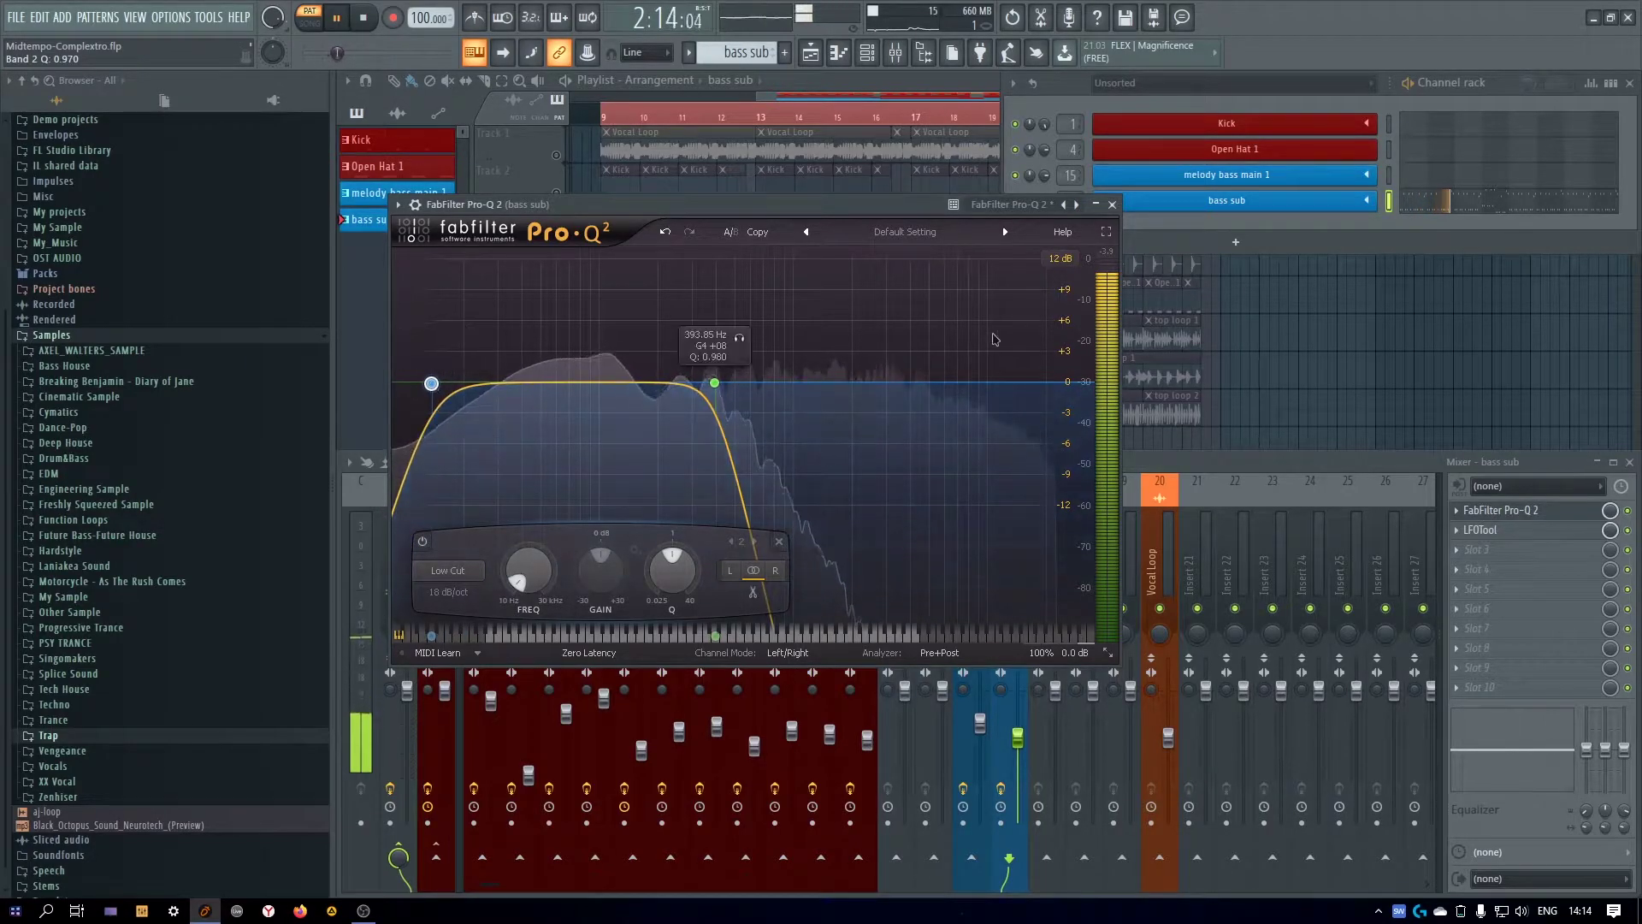
left_click(1112, 205)
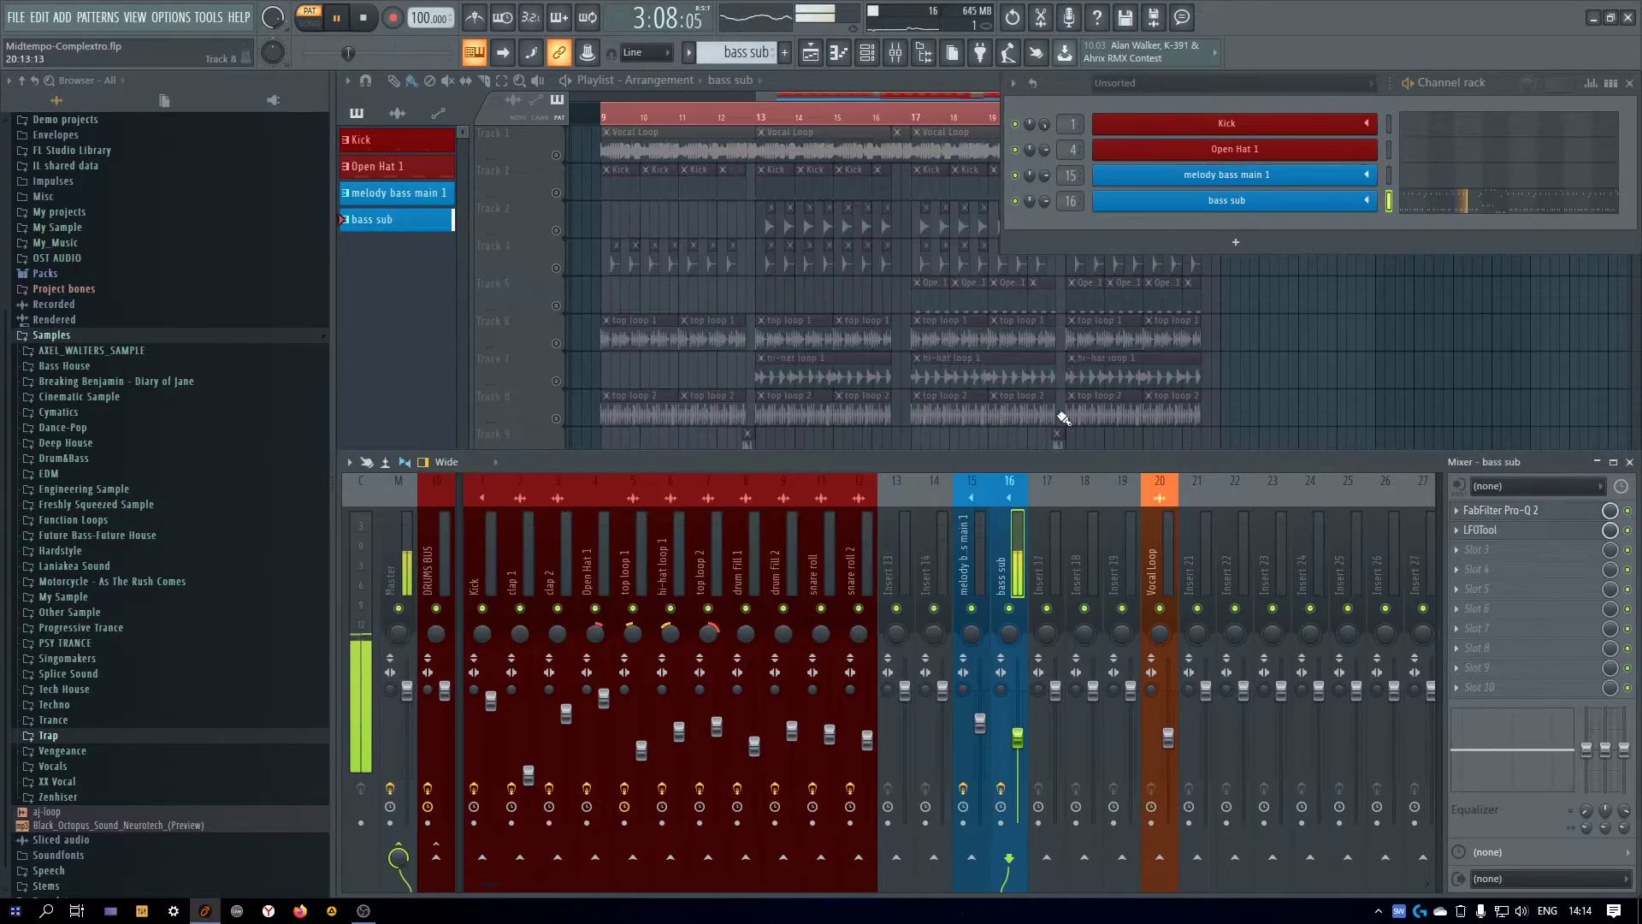
Try RBass Stereo in effect slot 3 of the bass sub insert
left_click(1460, 551)
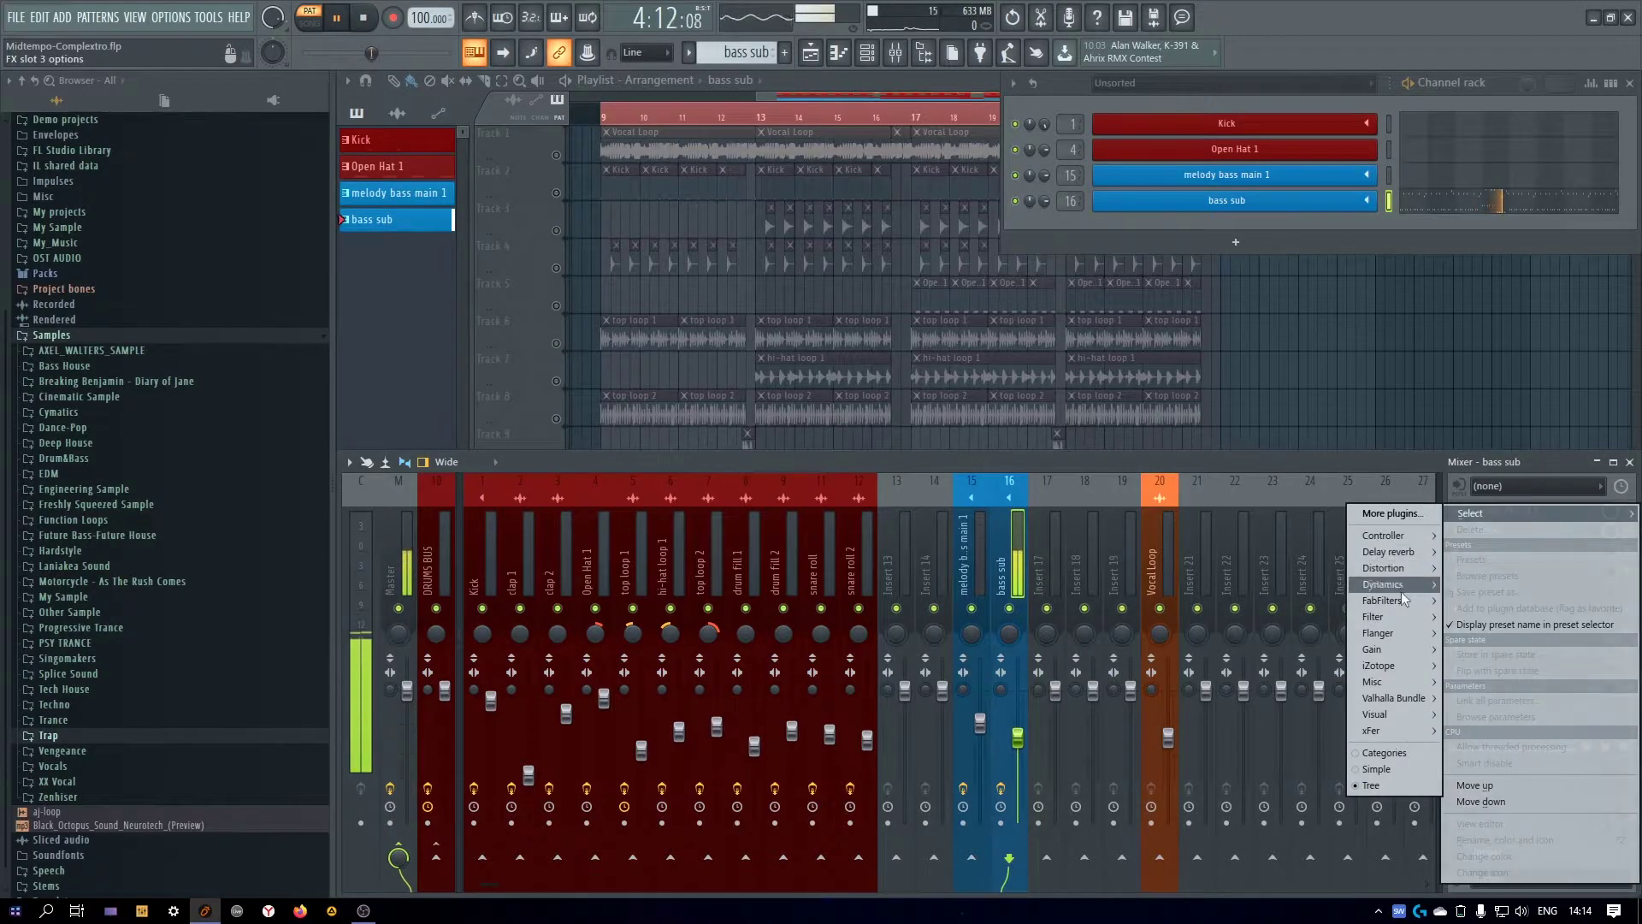
mouse_move(1401, 587)
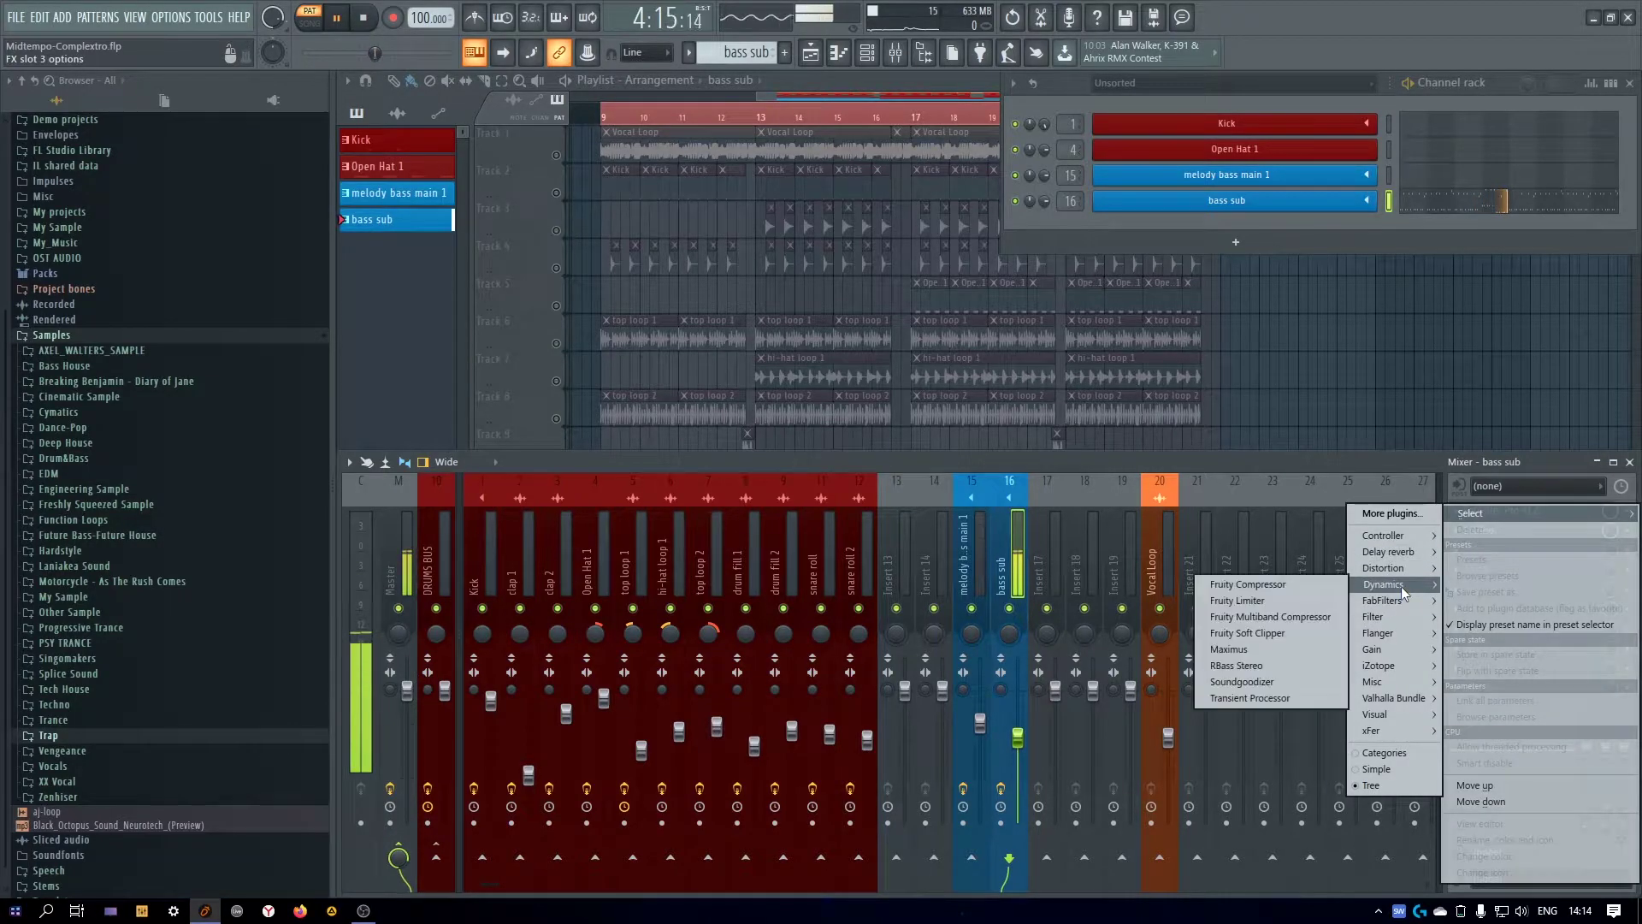
left_click(1254, 665)
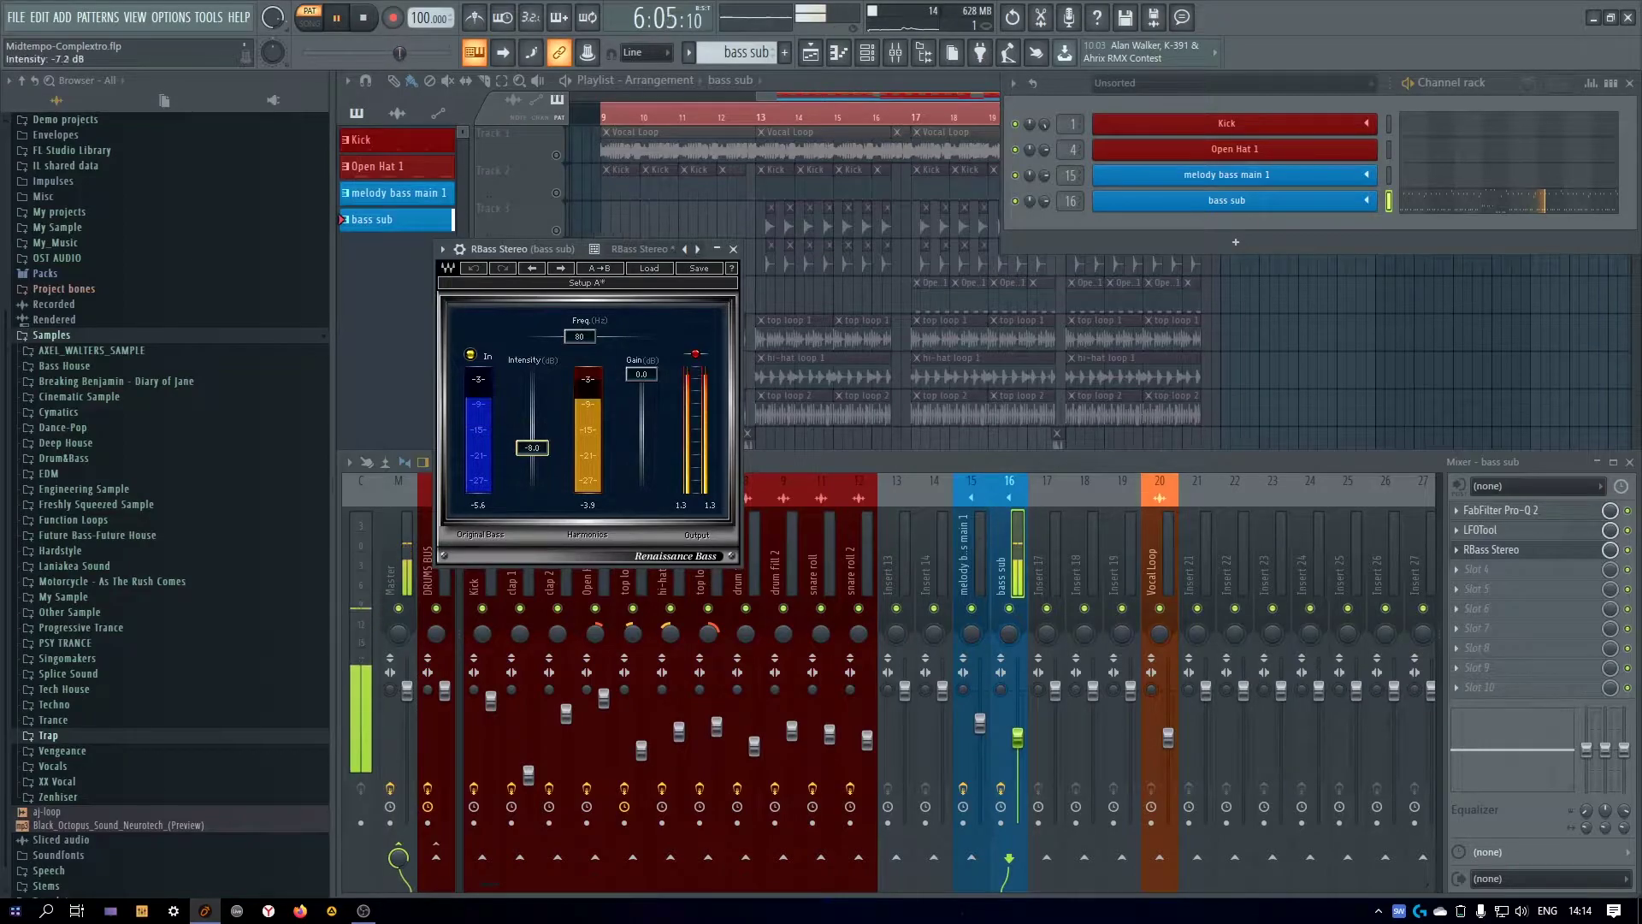
left_click(733, 250)
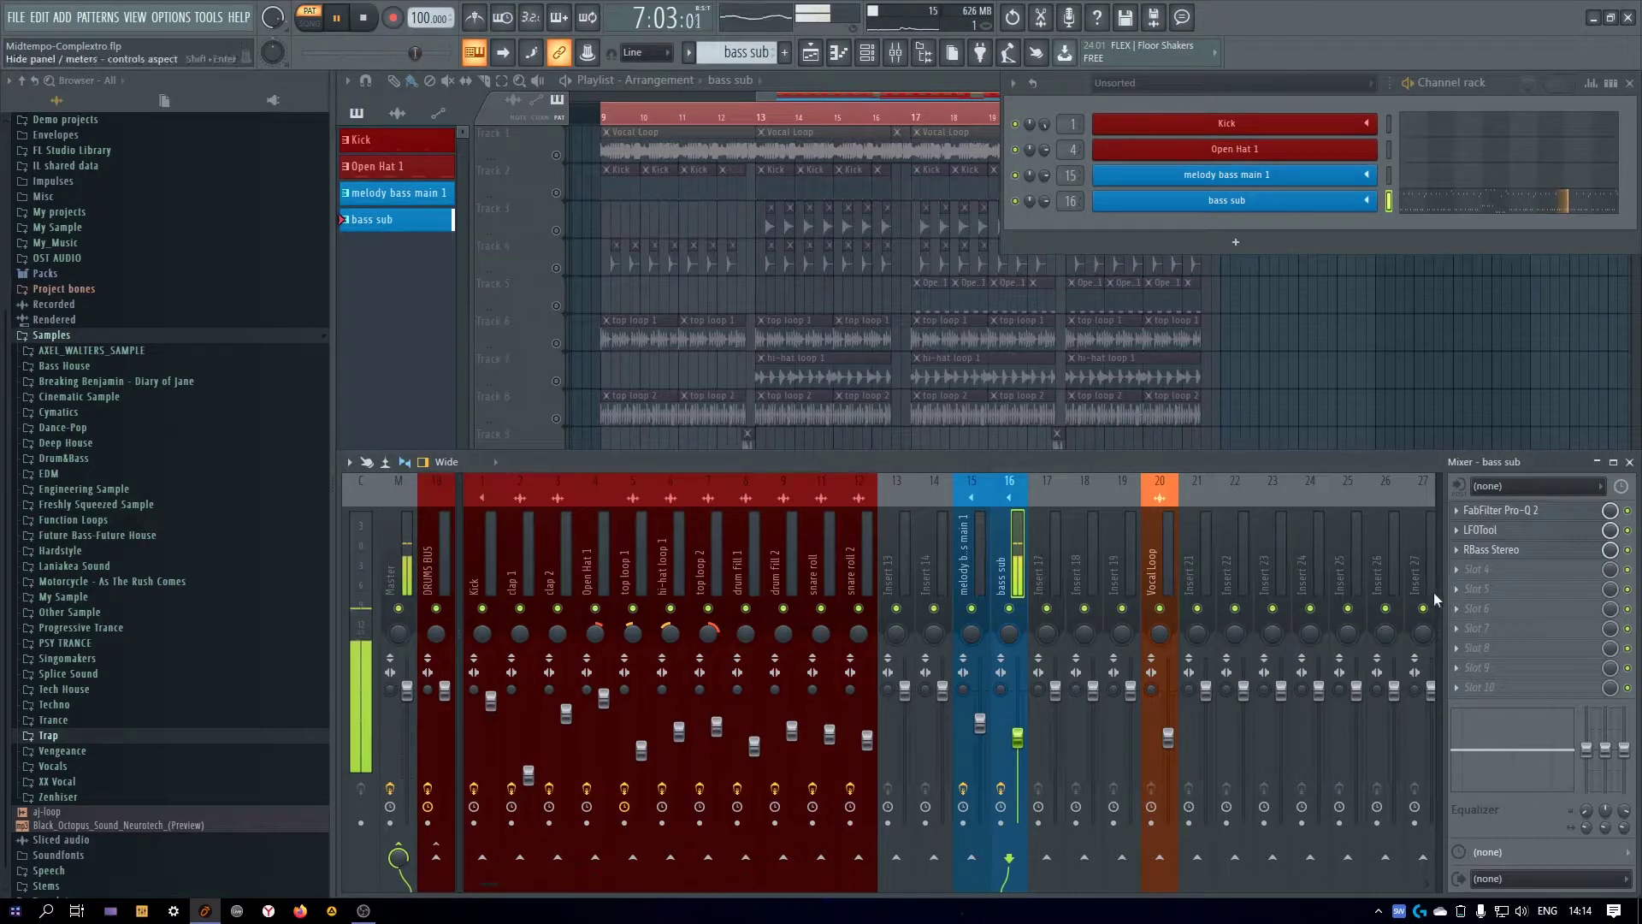
Delete RBass Stereo from the bass sub insert
left_click(1463, 555)
left_click(1465, 532)
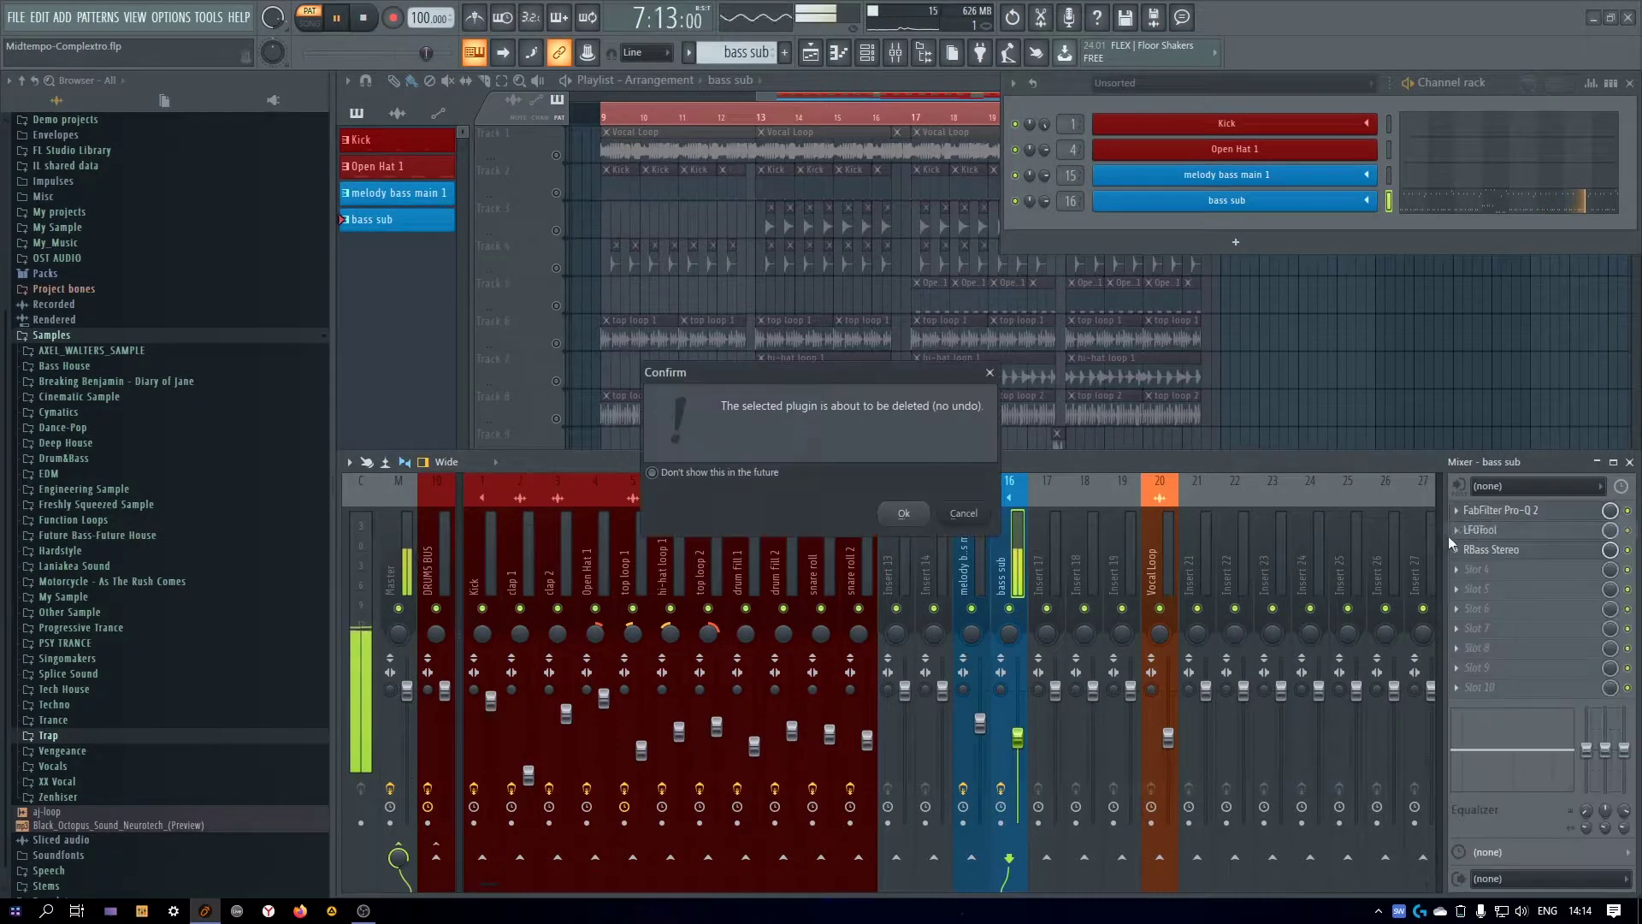
left_click(927, 512)
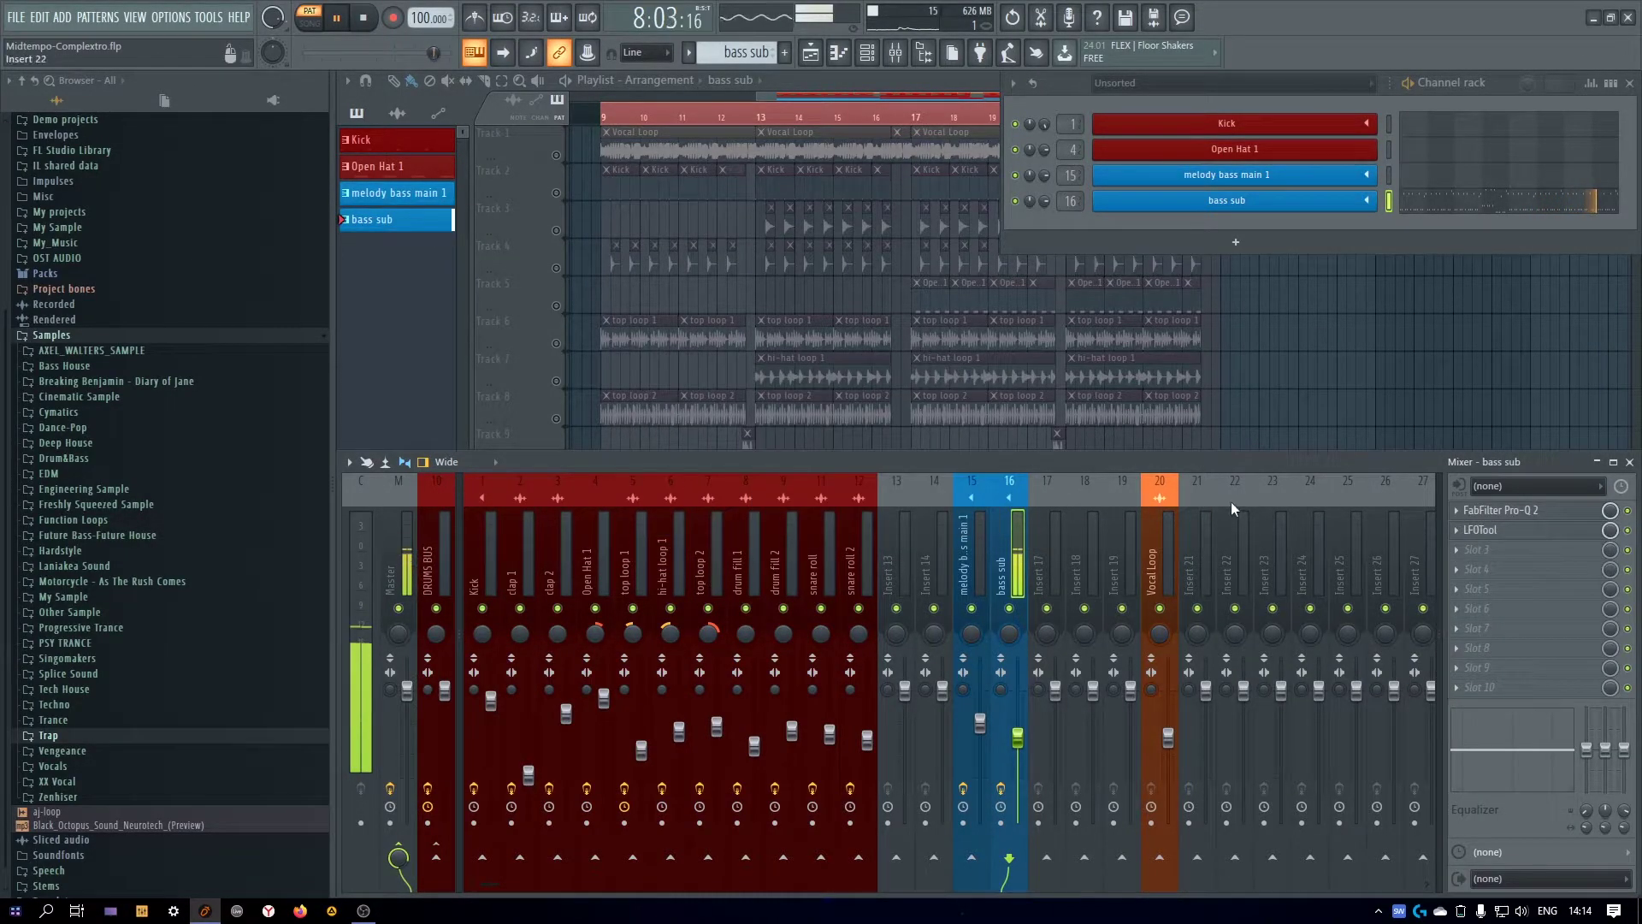
Play the song arrangement from bar 9 to hear the bass sub together with the main melody bass
left_click(1631, 461)
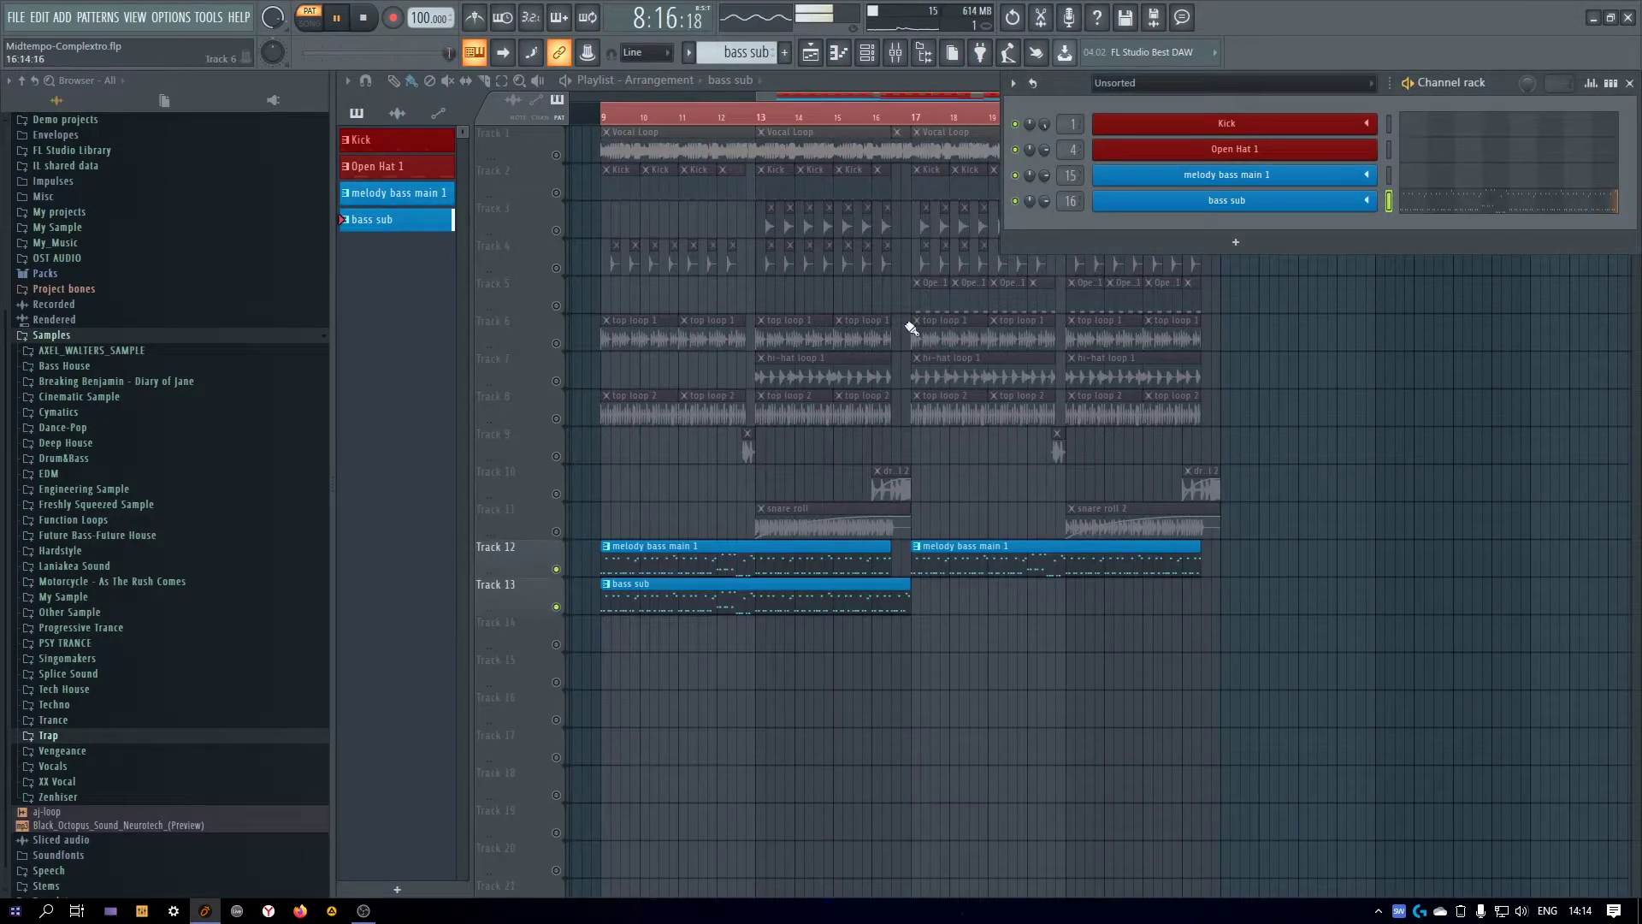
left_click(609, 118)
key("space")
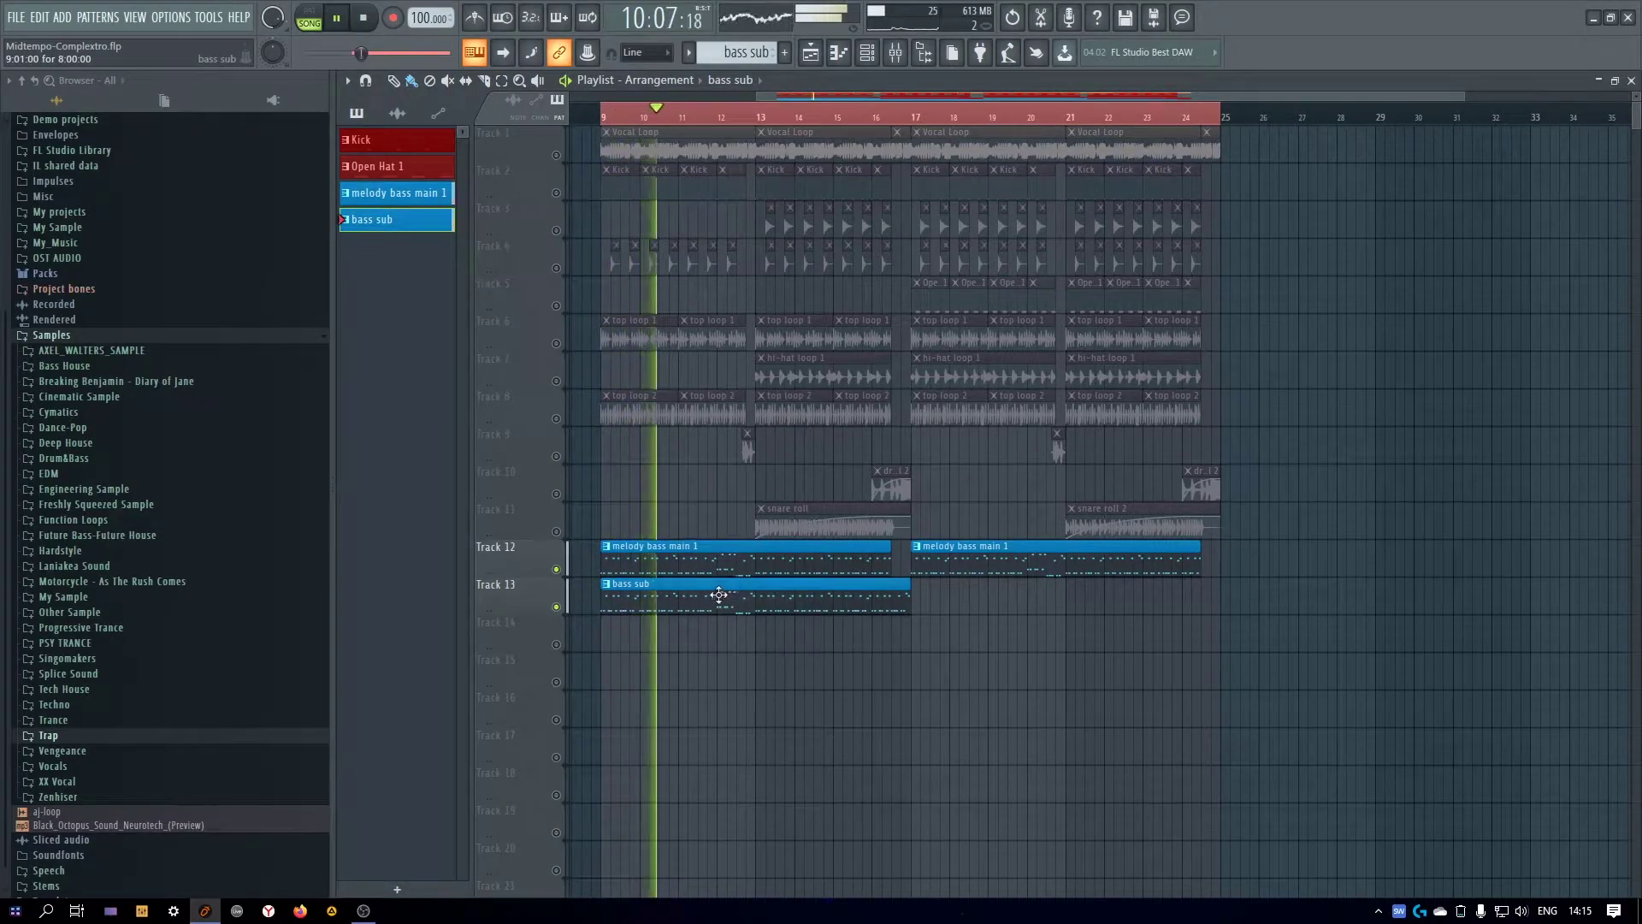
Copy the bass sub clip on Track 13 to bar 17 and bring up the mixer
left_click_drag(707, 594, 1015, 594)
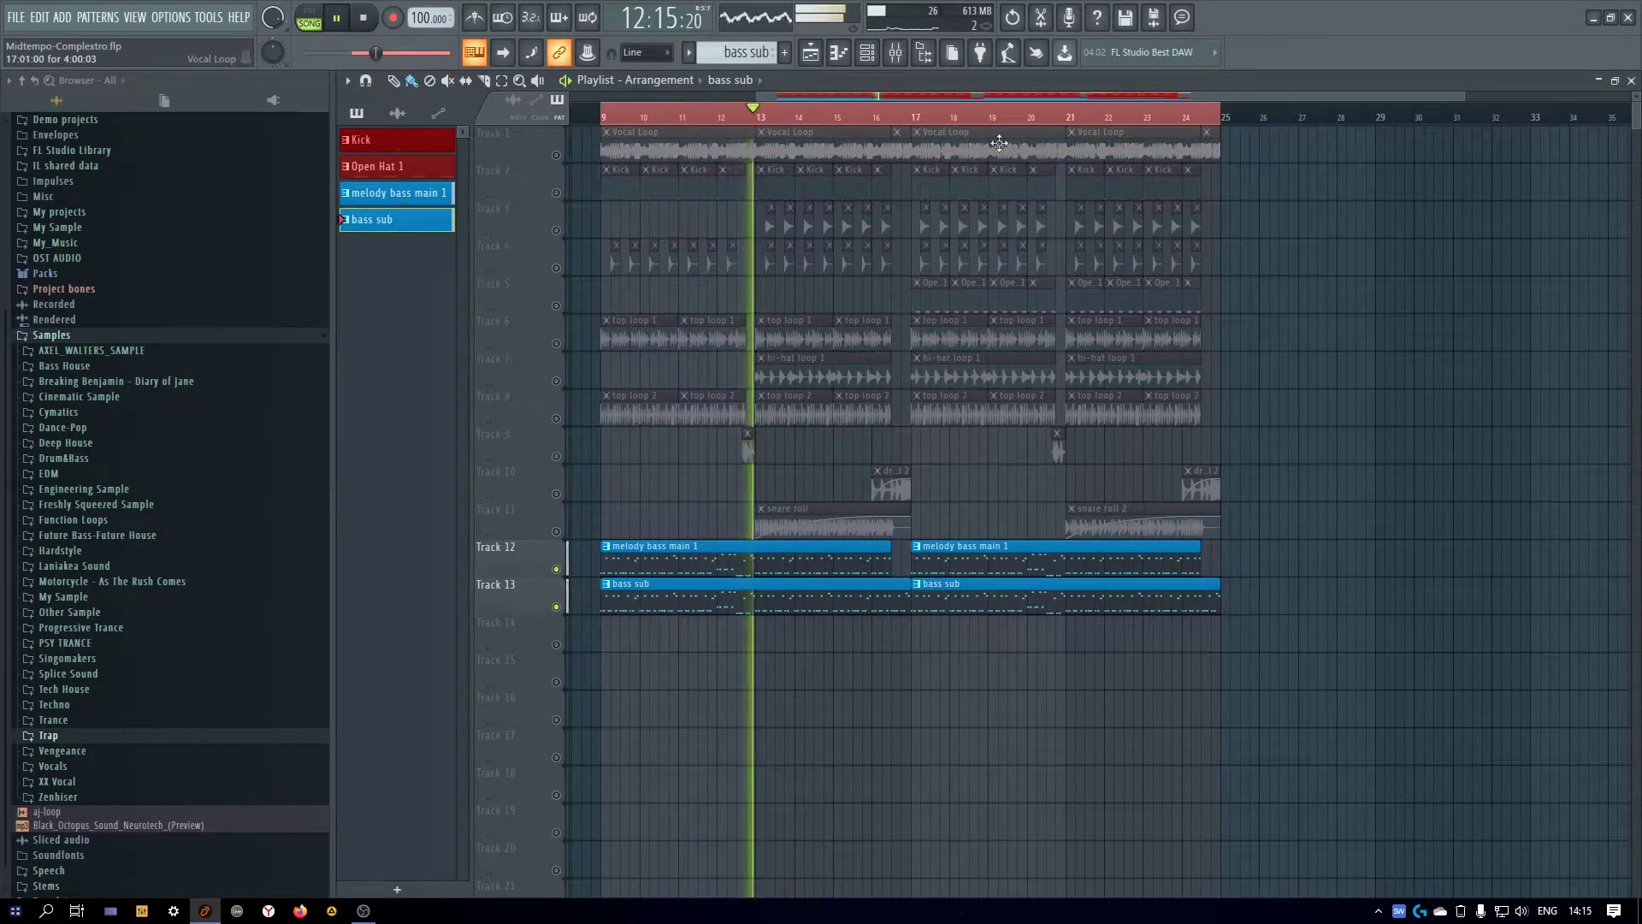
key("F9")
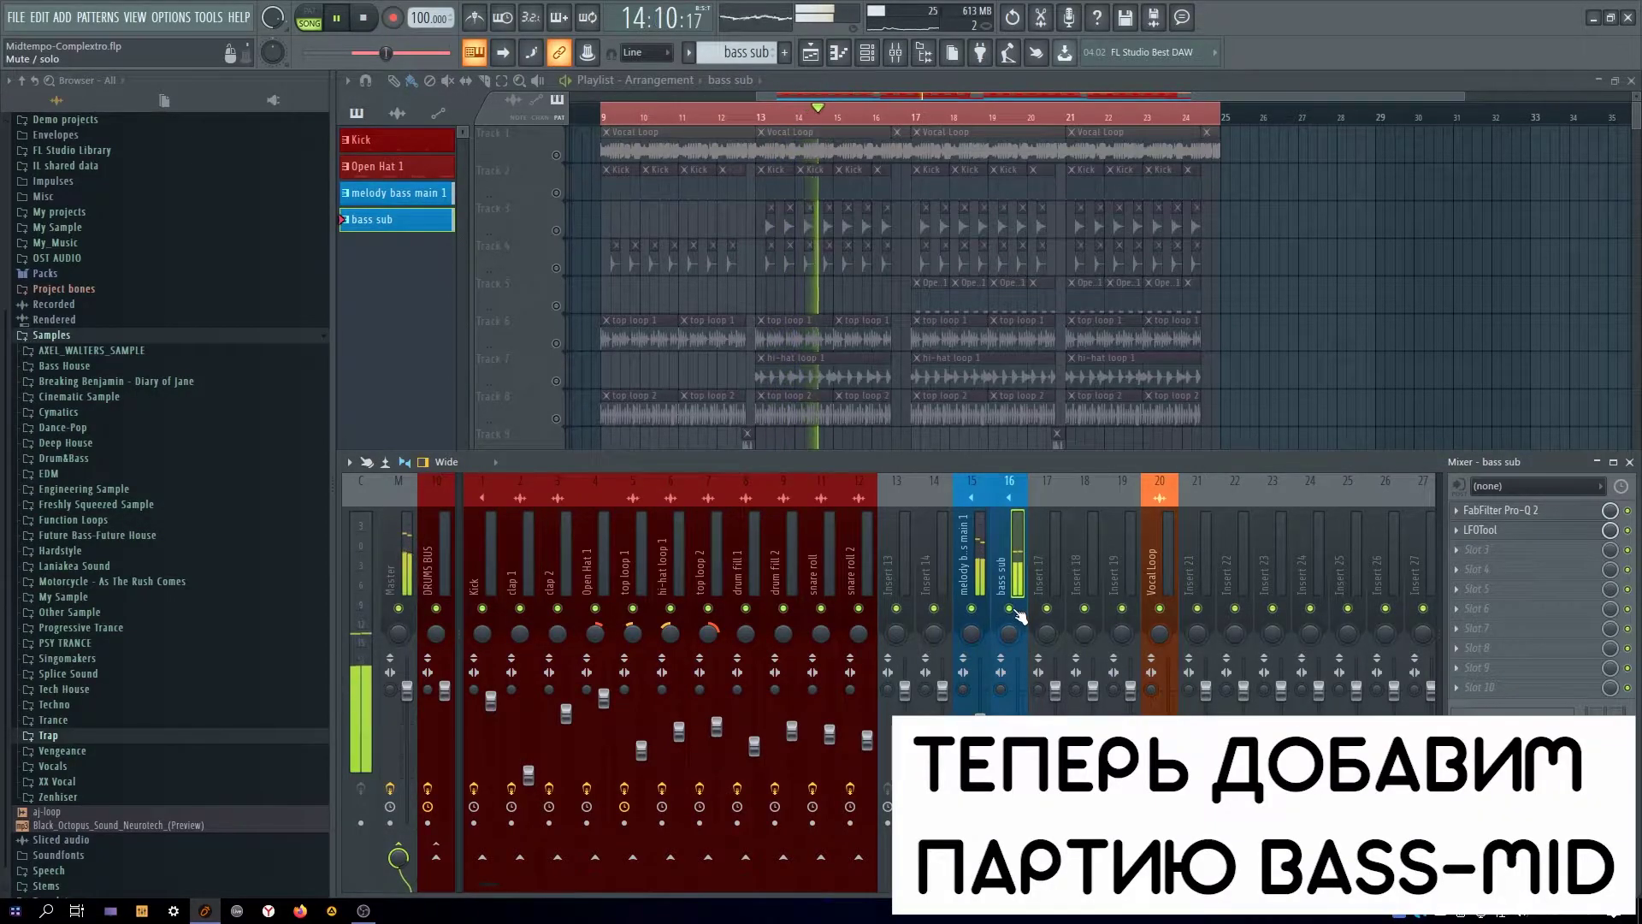
Stop the arrangement playback and load the preset BS - Above our heads into the bass main 1 synth
key("F9")
key("space")
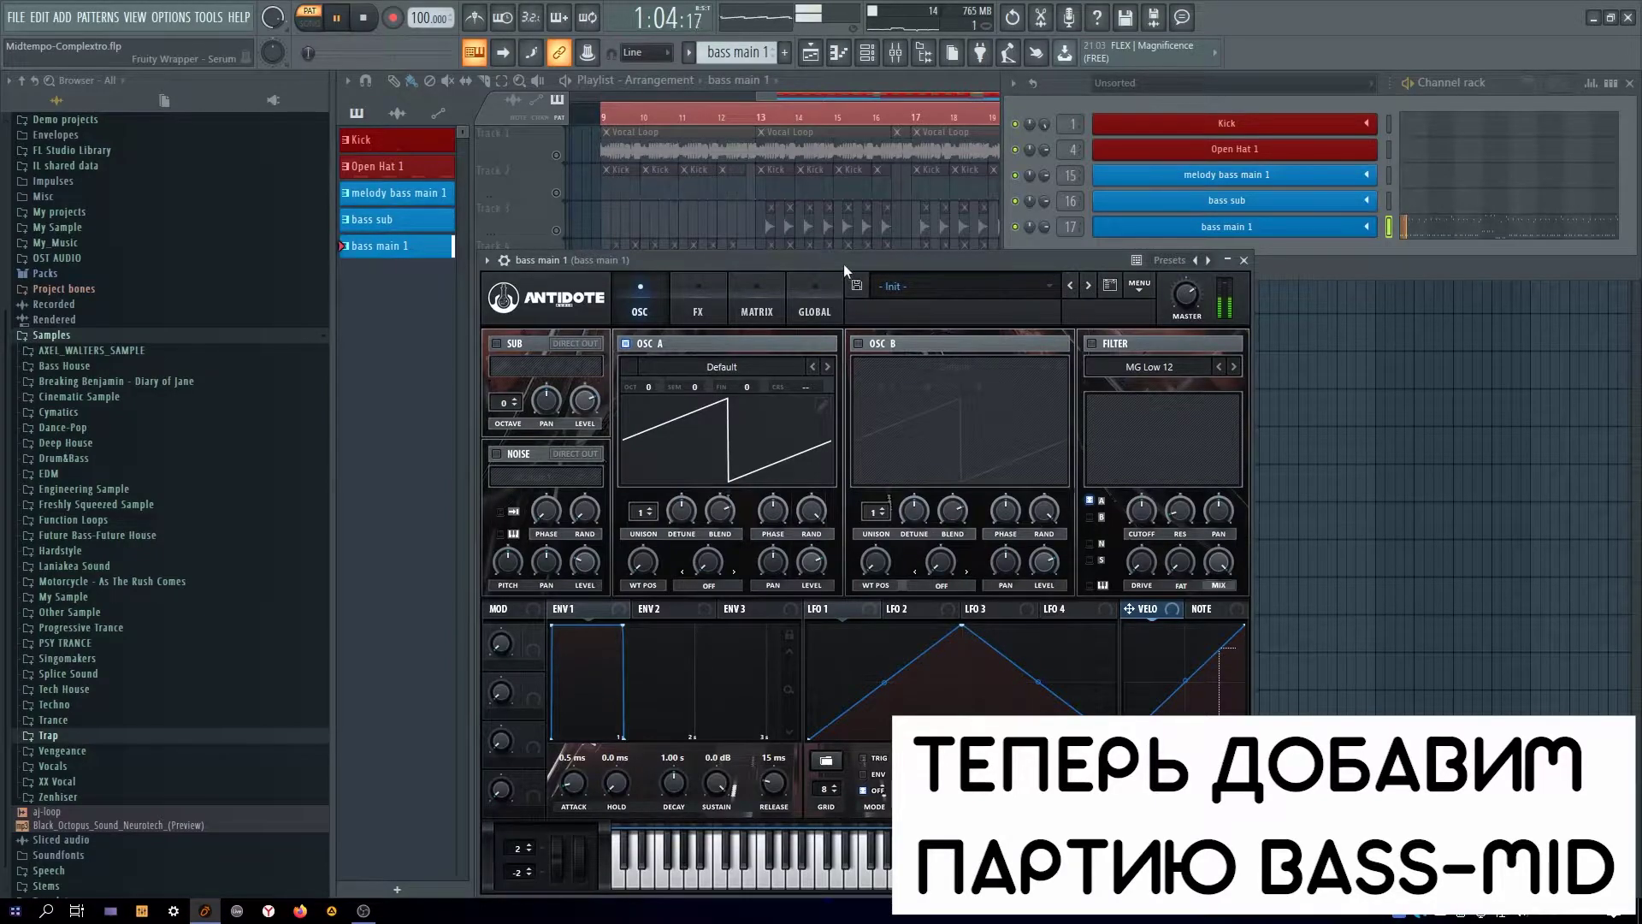
left_click_drag(844, 264, 824, 239)
left_click(920, 275)
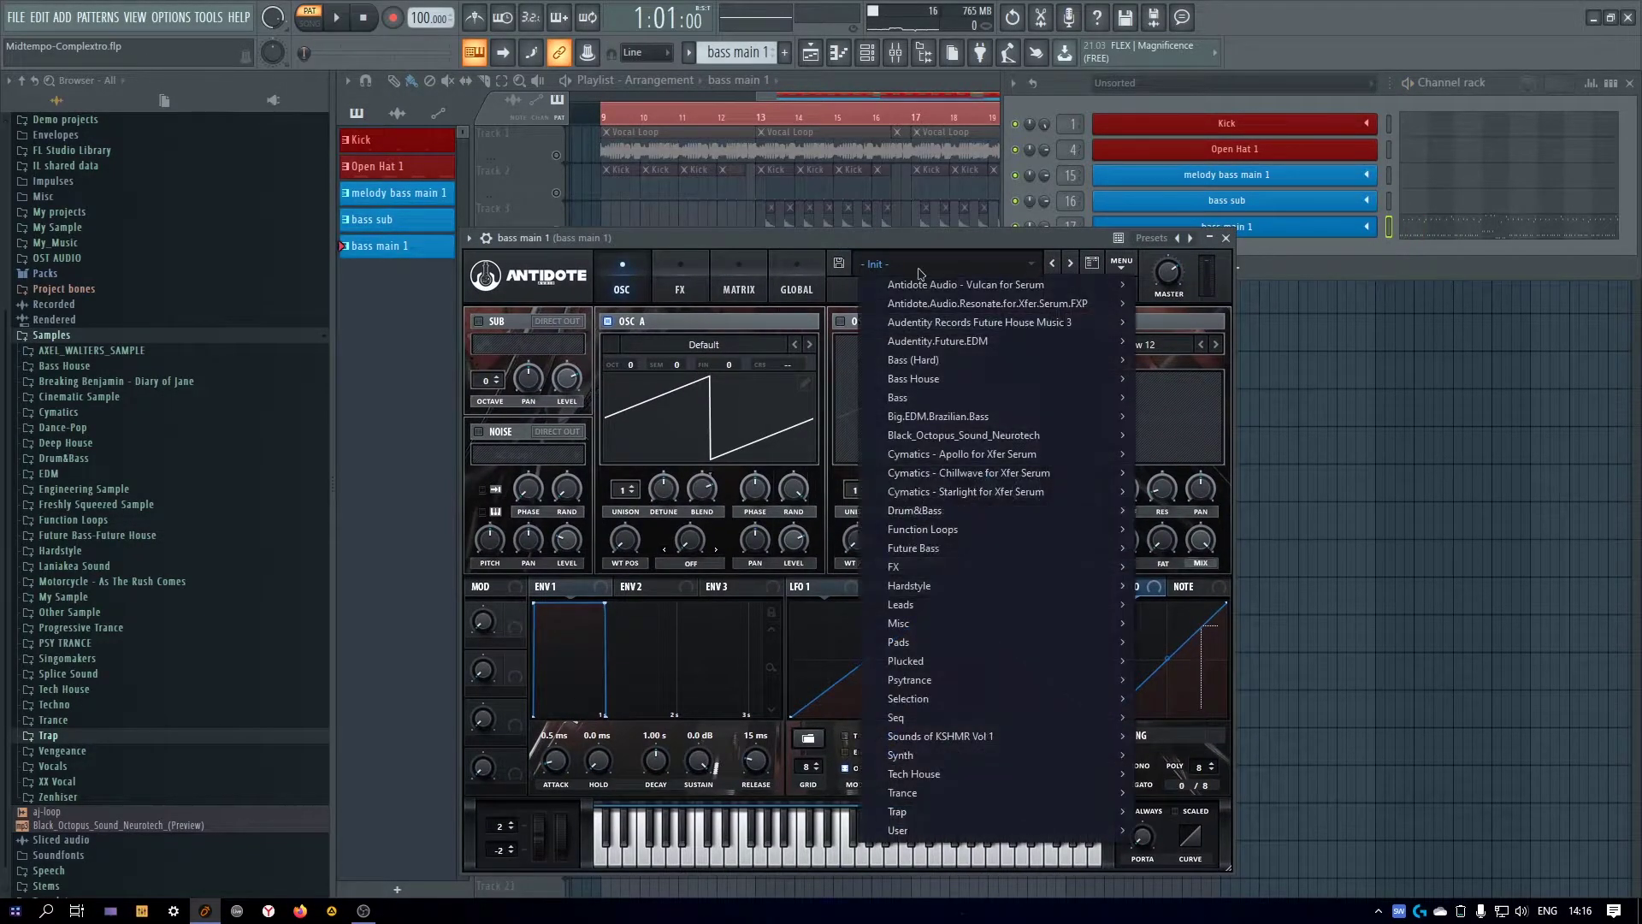
left_click(954, 293)
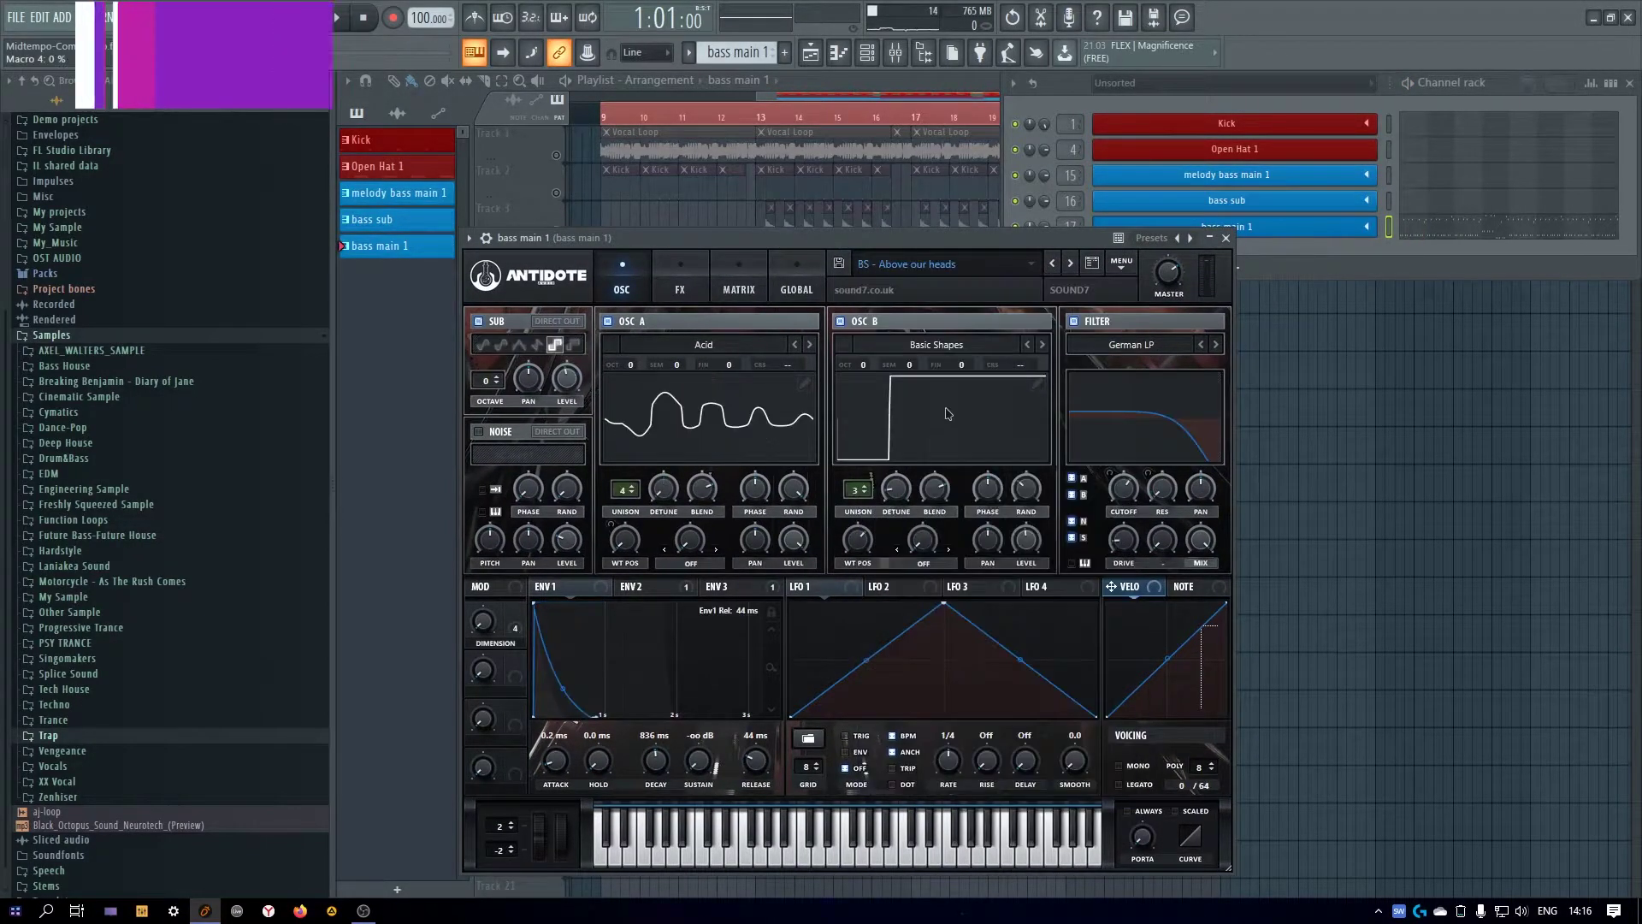
Audition the following bass presets up to BS - Future Favourite and raise its filter cutoff to about 2322 Hz
left_click(1071, 265)
left_click(1071, 265)
left_click(1071, 265)
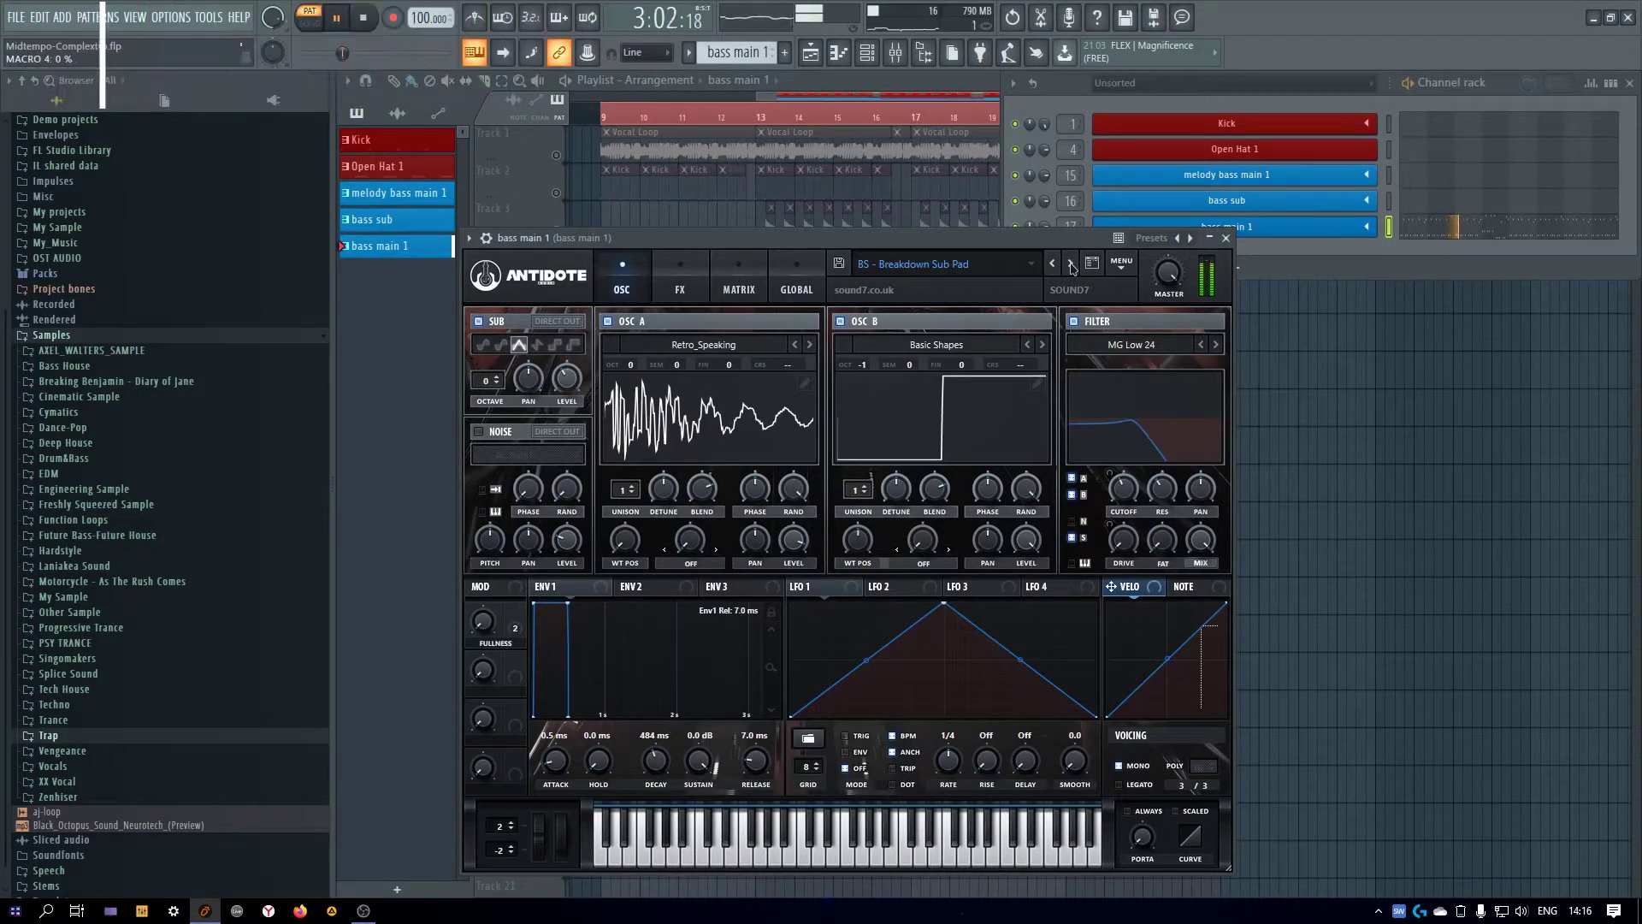
left_click(1072, 265)
left_click(1072, 265)
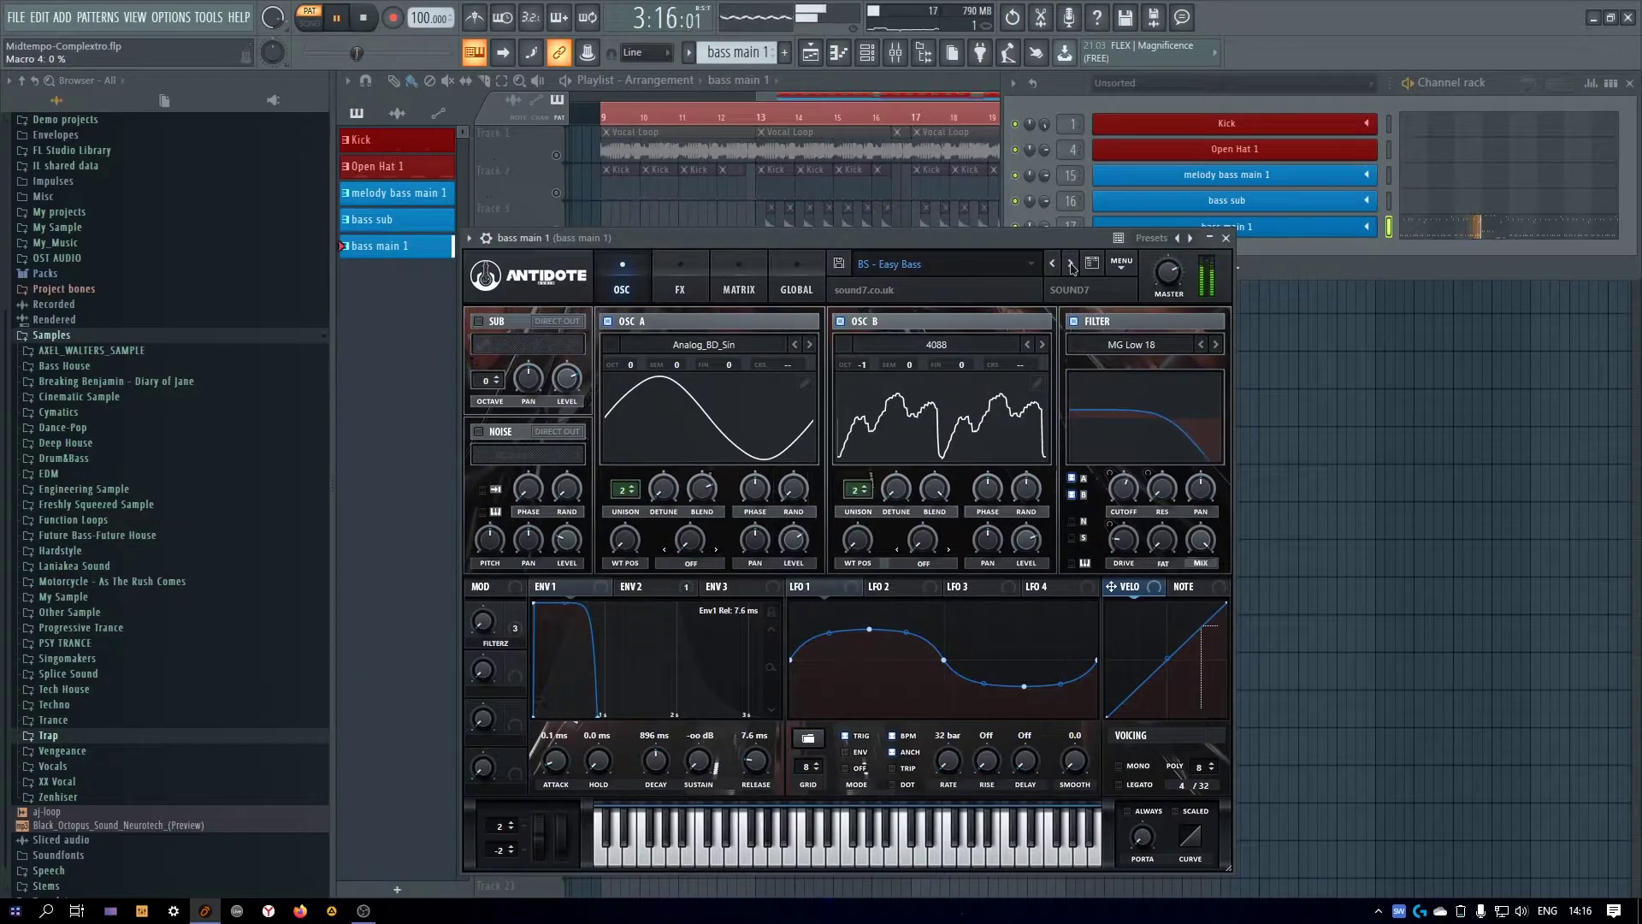
left_click(1071, 265)
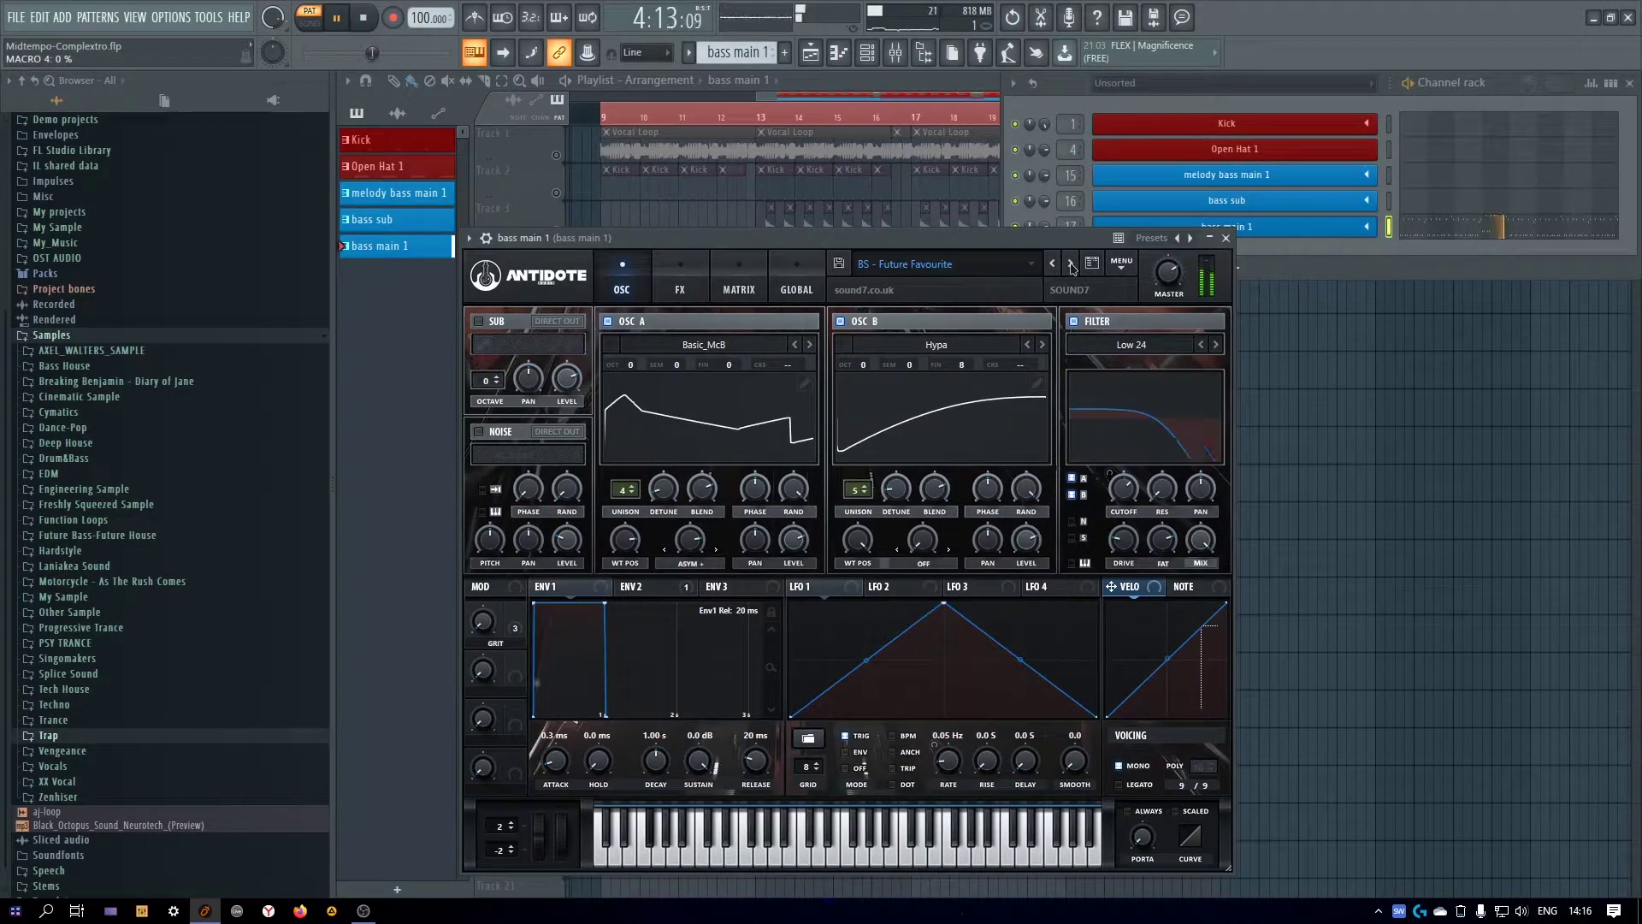
left_click(1071, 265)
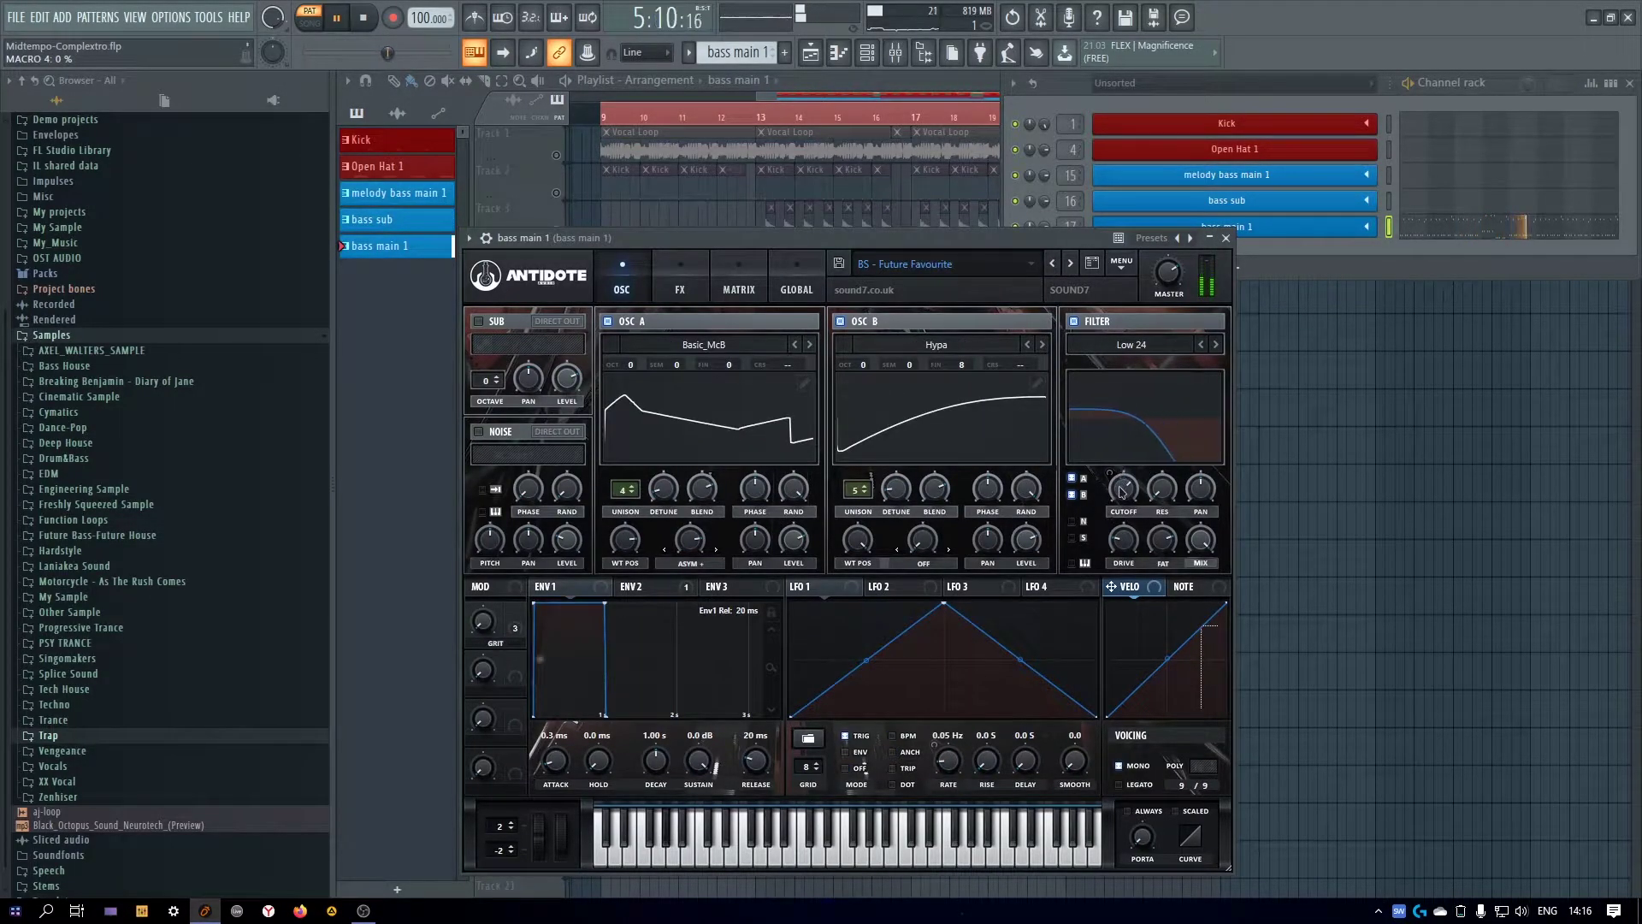
left_click_drag(1122, 488, 1120, 427)
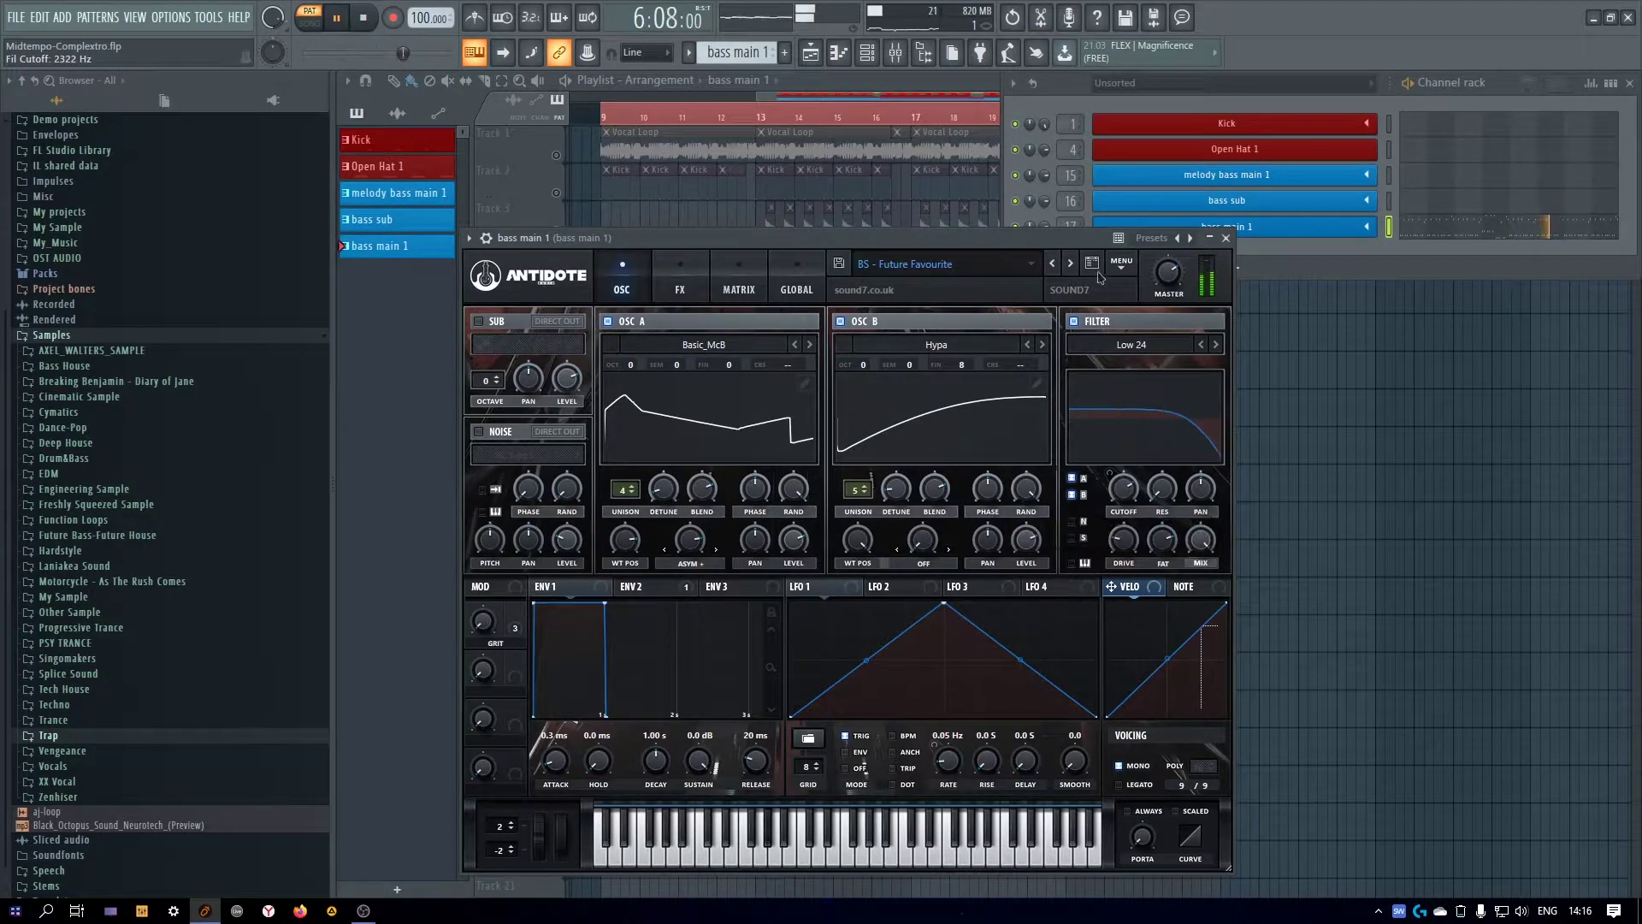
Audition the presets from BS - iBan to BS - Leap Bass and go back to BS - Jaynas
left_click(1072, 265)
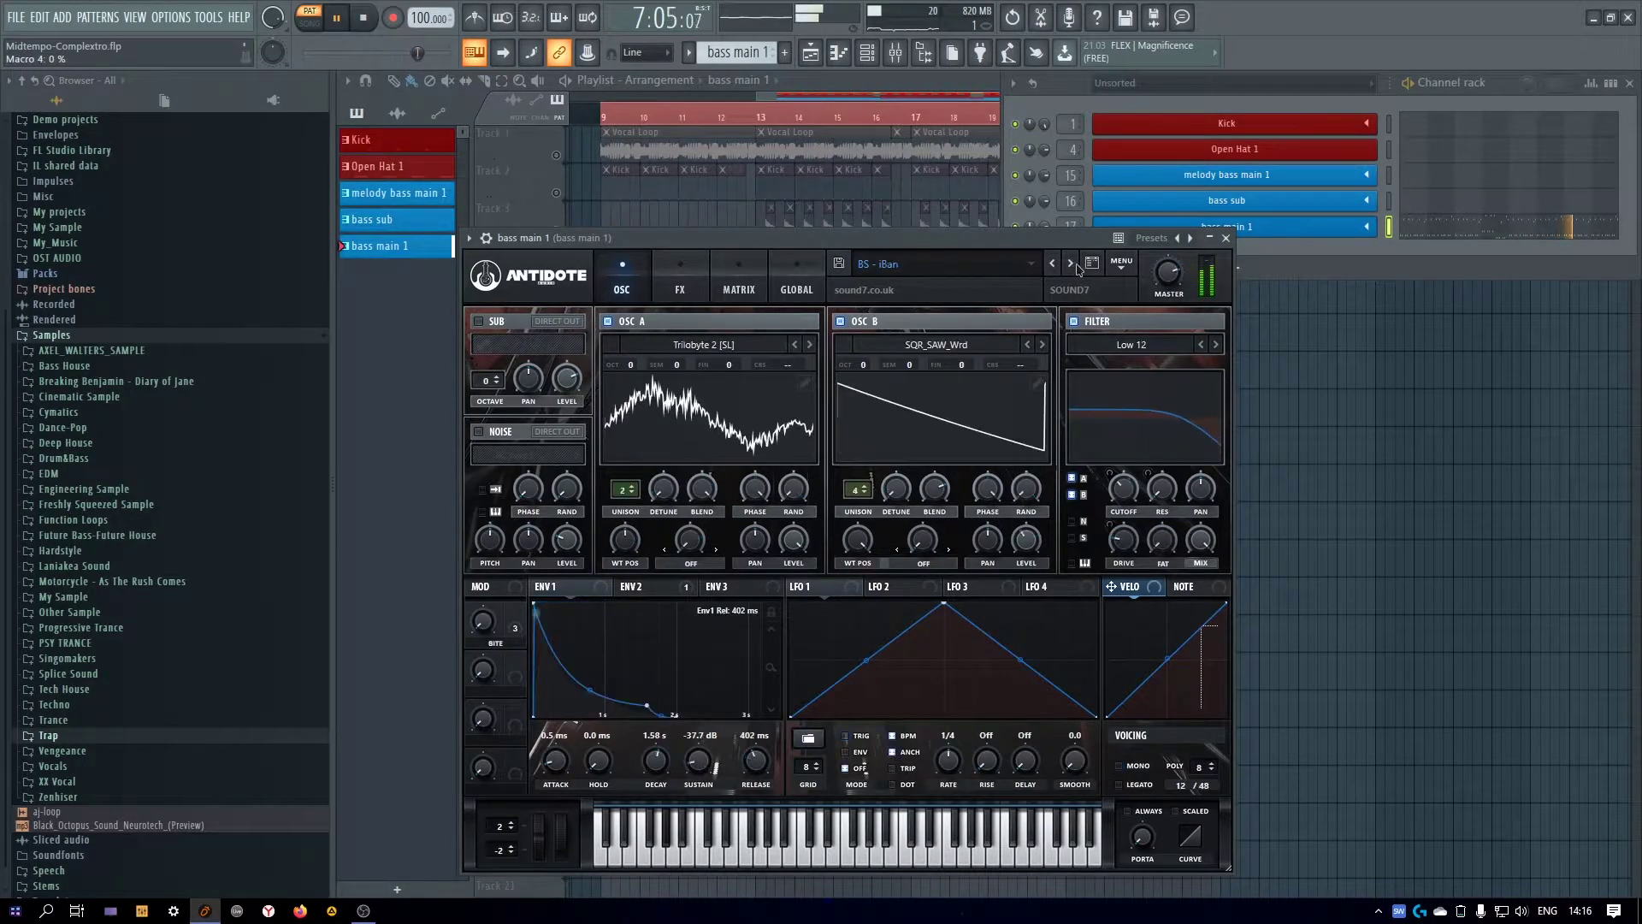
left_click(1072, 265)
left_click(1072, 265)
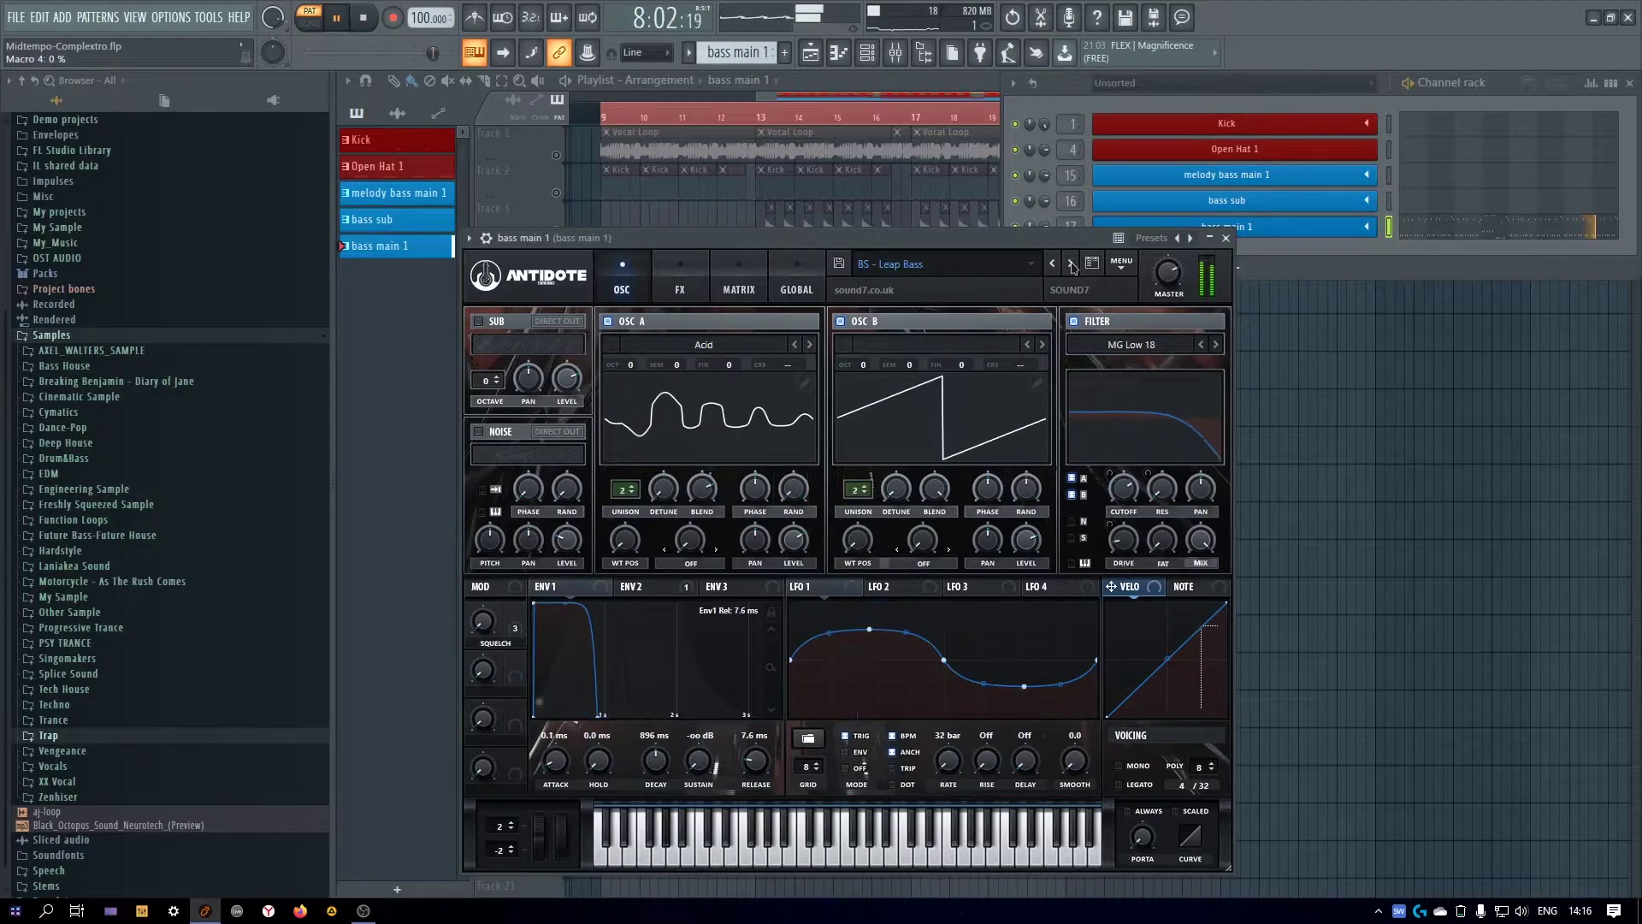
left_click(1051, 264)
Transpose all bass main 1 notes down one octave in the piano roll while the pattern plays
left_click(1420, 229)
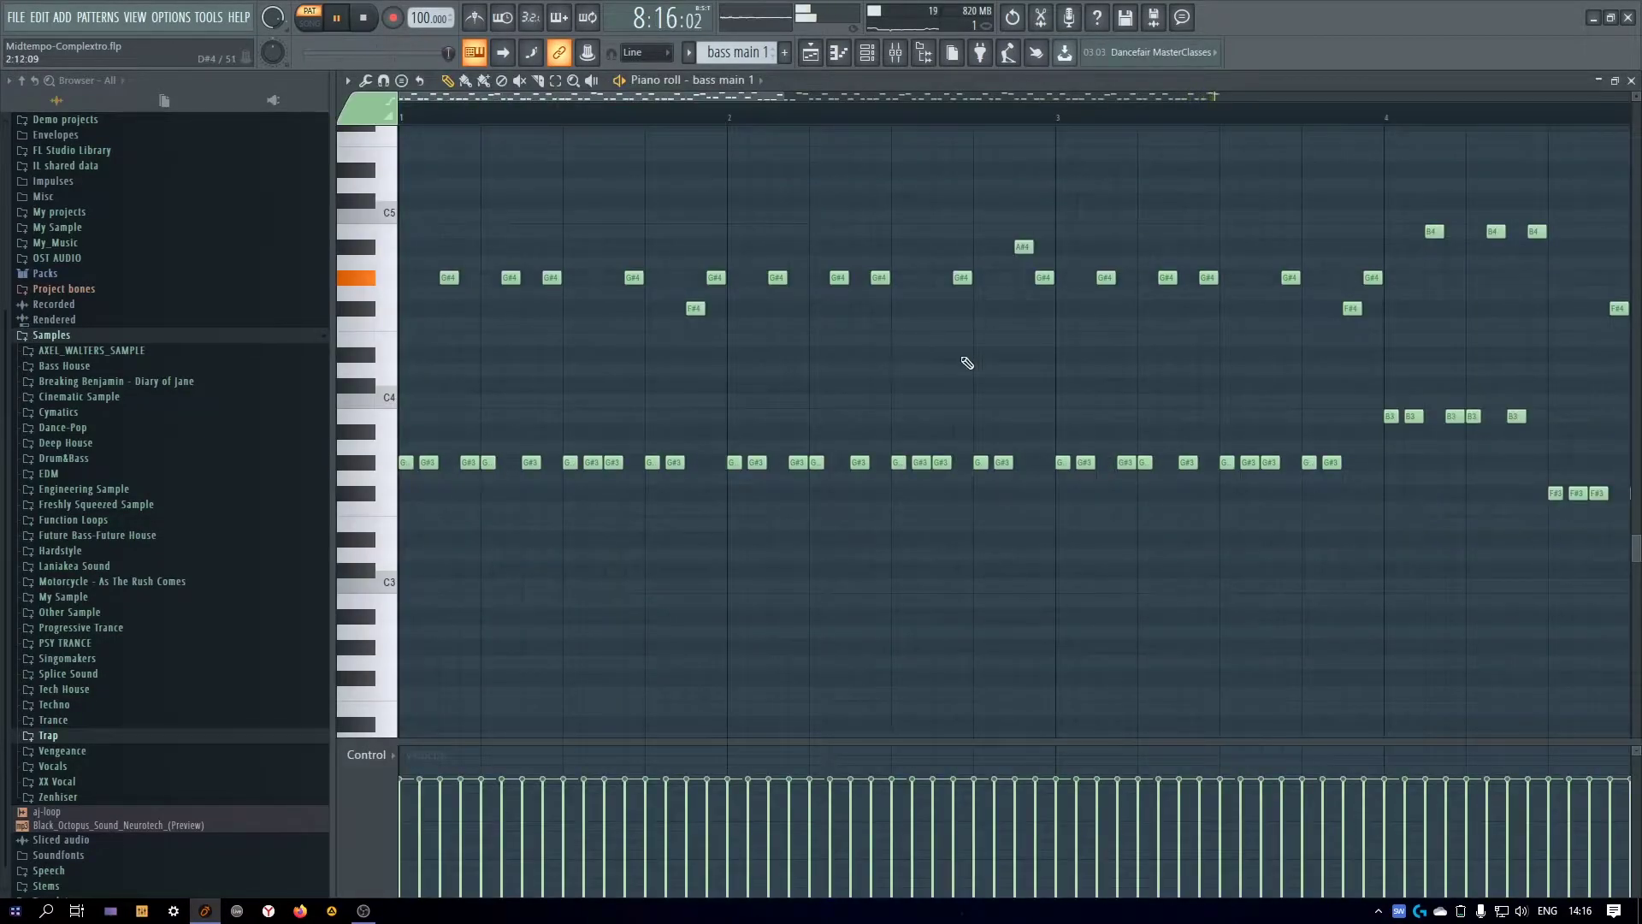
key("ctrl+a")
key("space")
key("ctrl+Down")
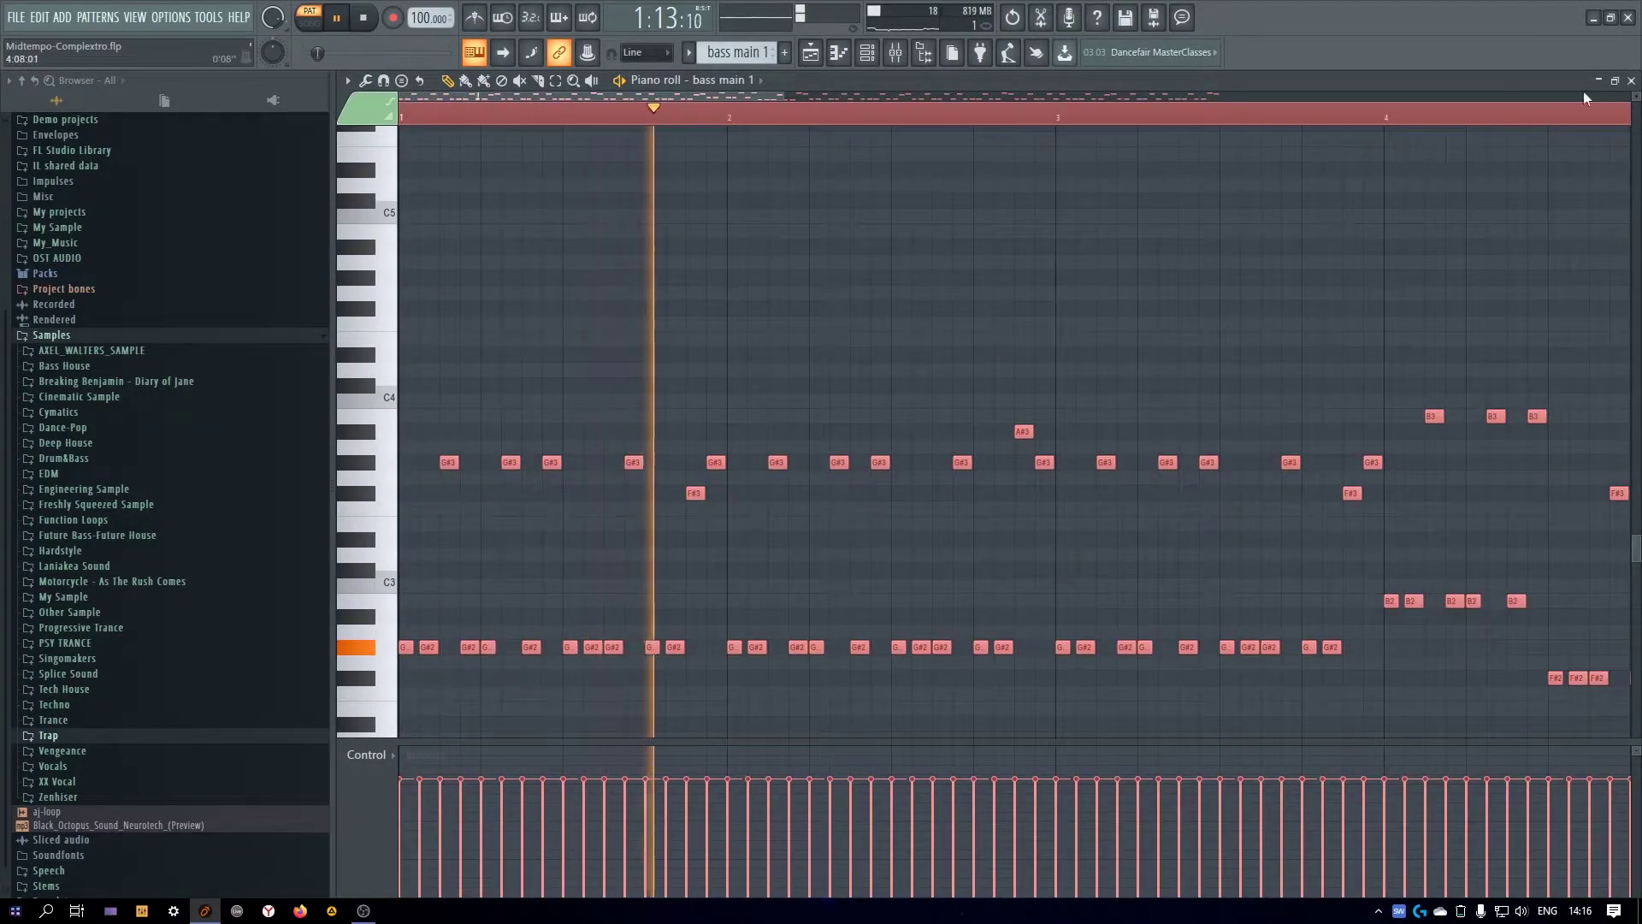
left_click(1630, 80)
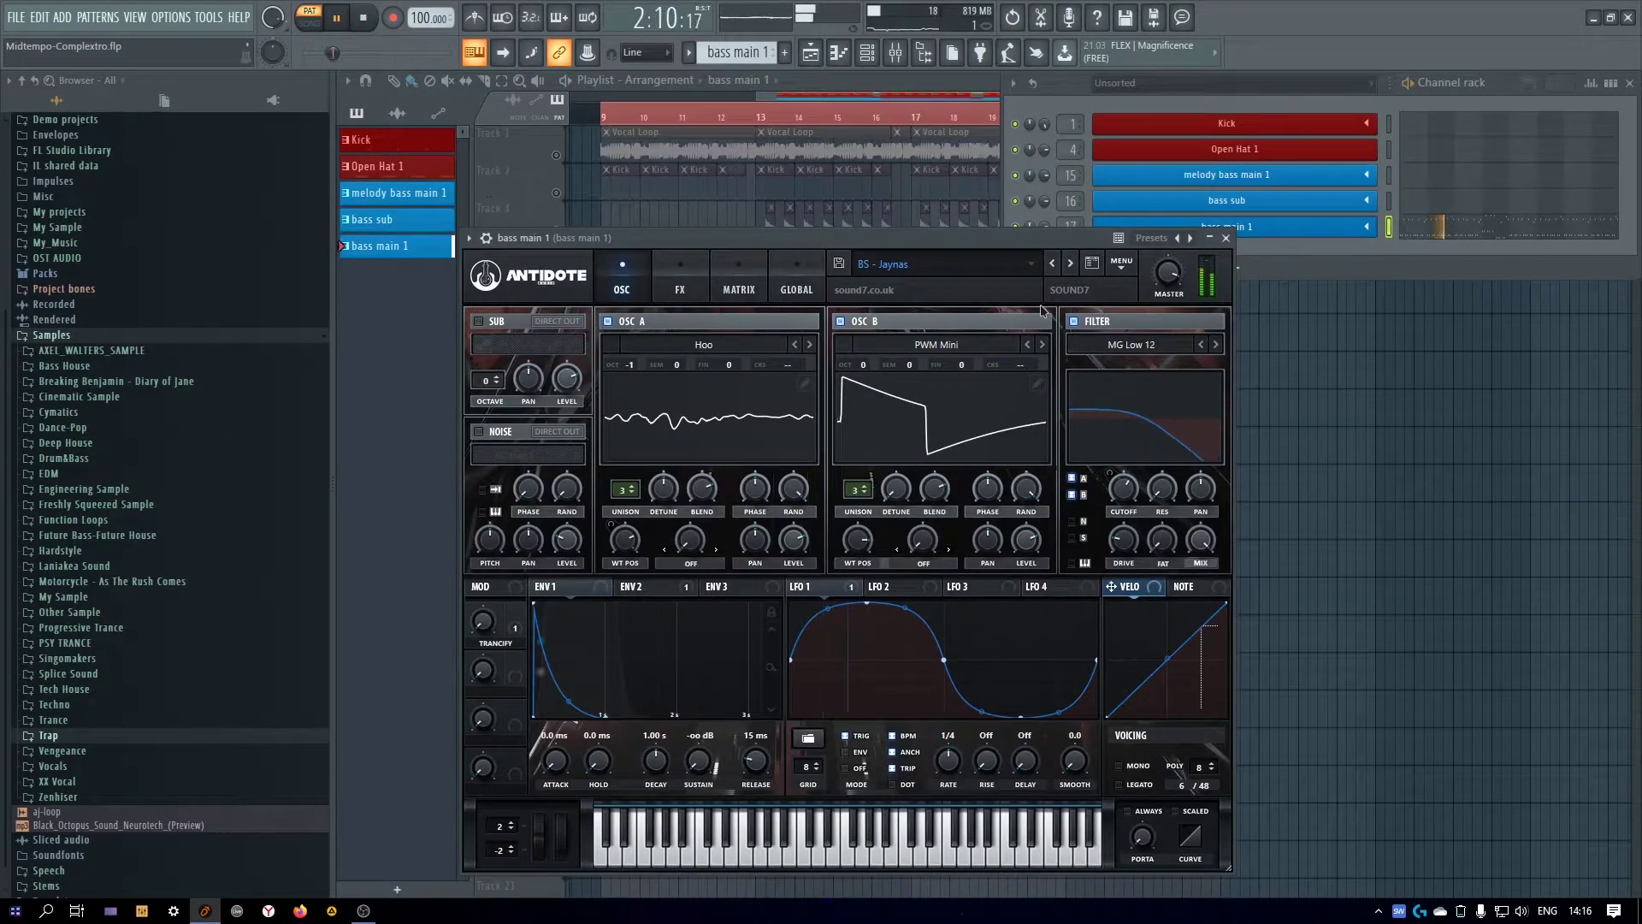
Audition the presets from BS - Leap Bass onward and load BS - New Bass for bass main 1
left_click(1072, 264)
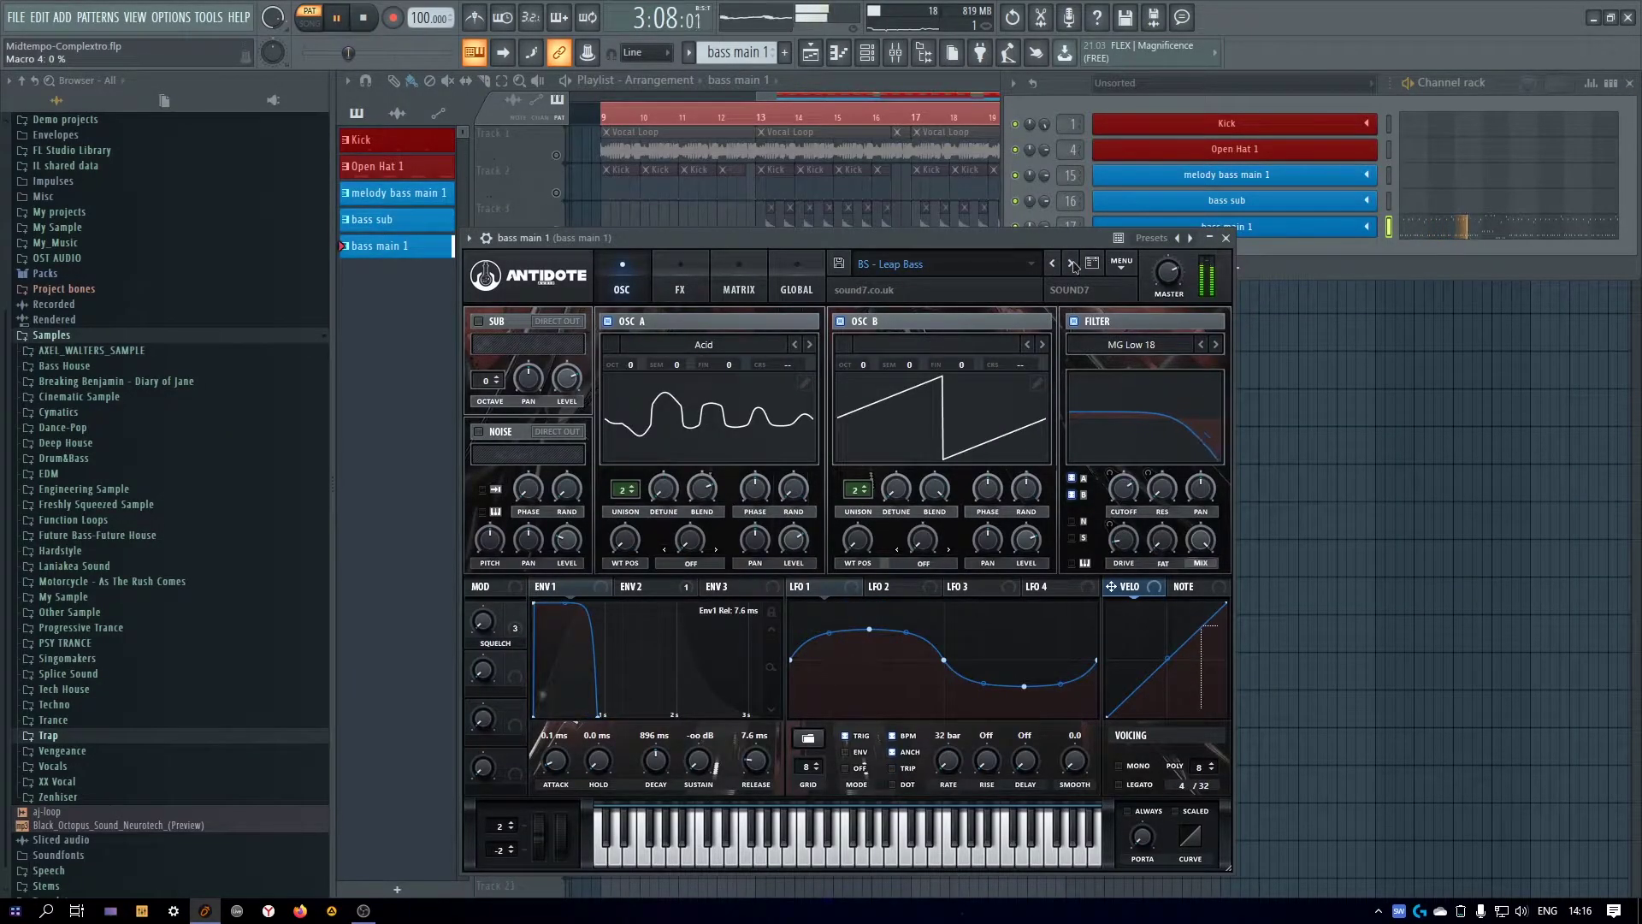
left_click(1072, 264)
left_click(1072, 264)
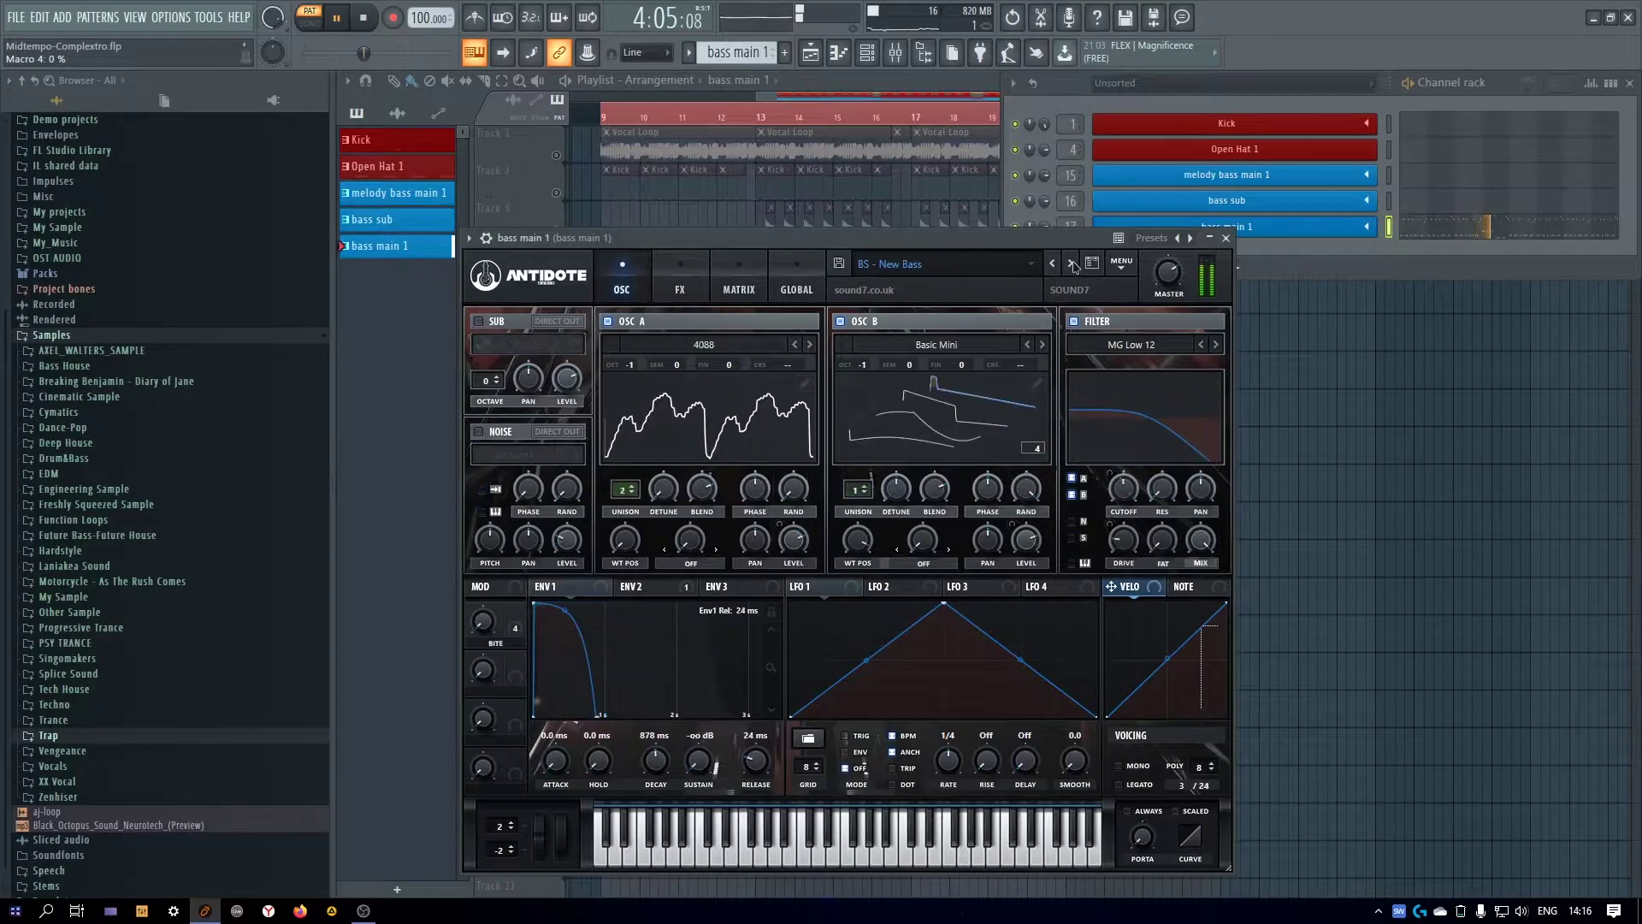
left_click(1072, 265)
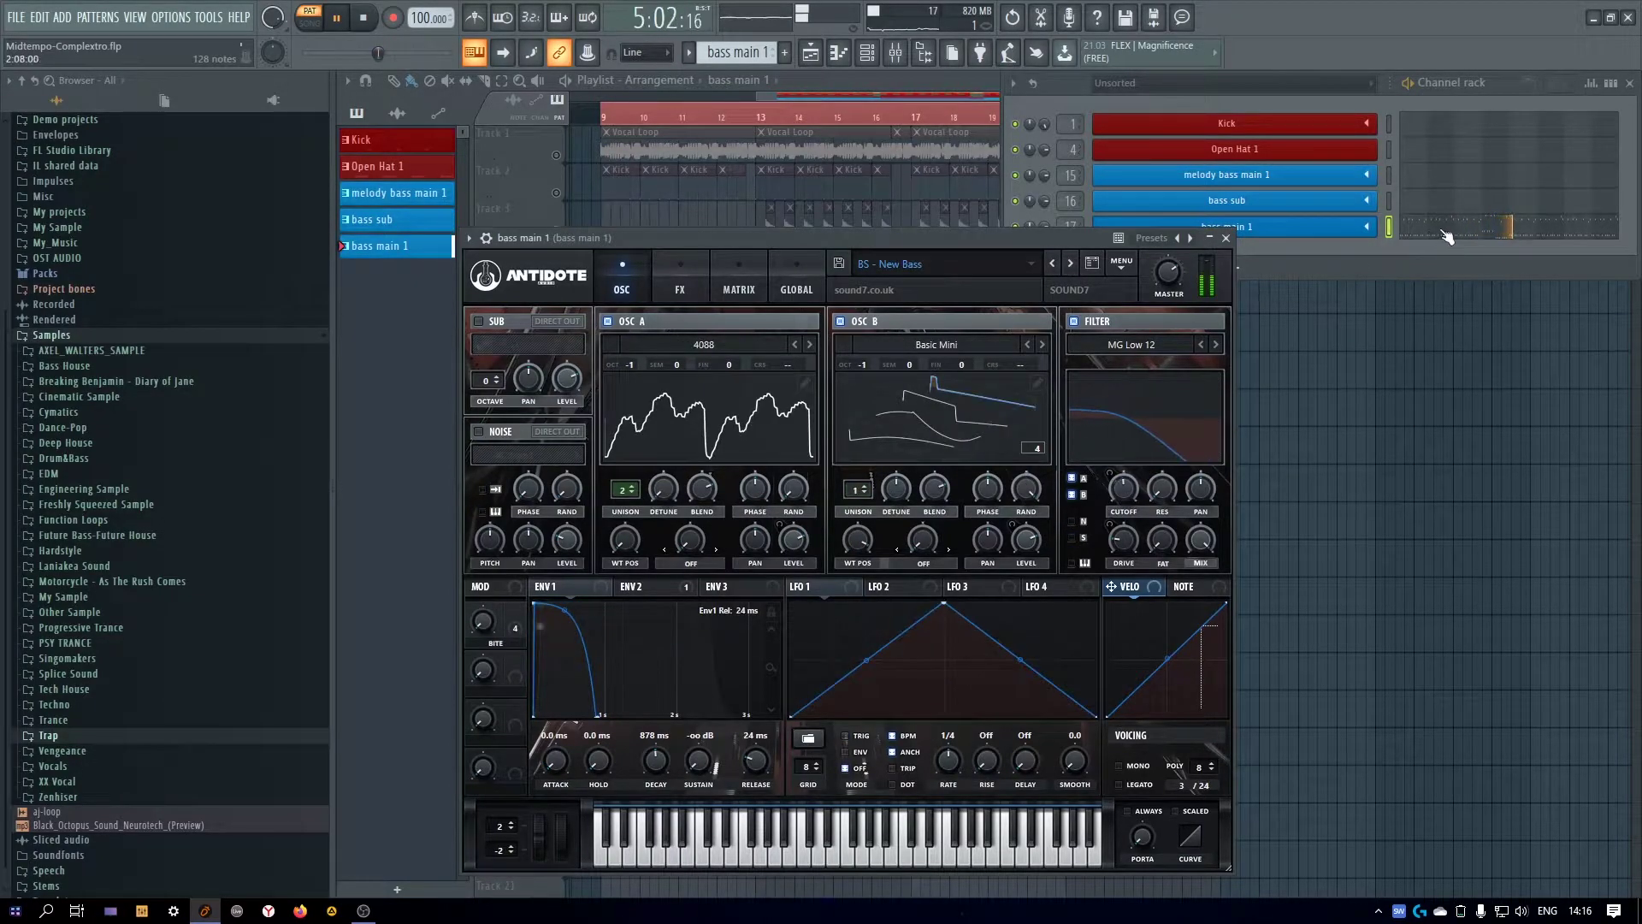
Transpose all bass main 1 notes back up one octave in the piano roll
key("F7")
key("ctrl+a")
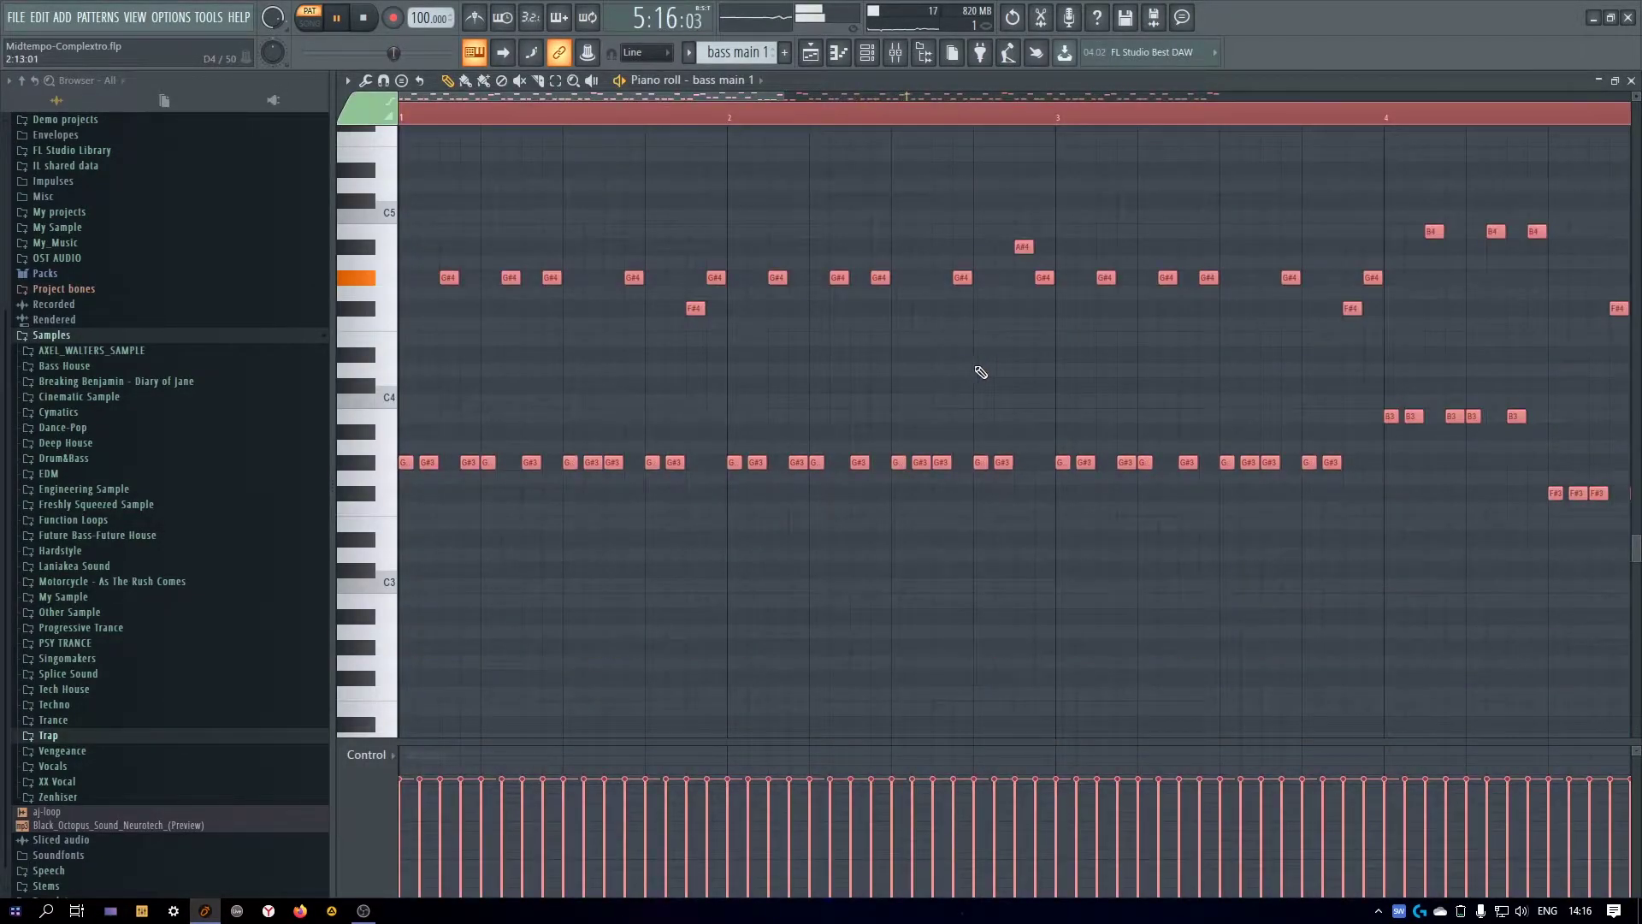
left_click(1631, 80)
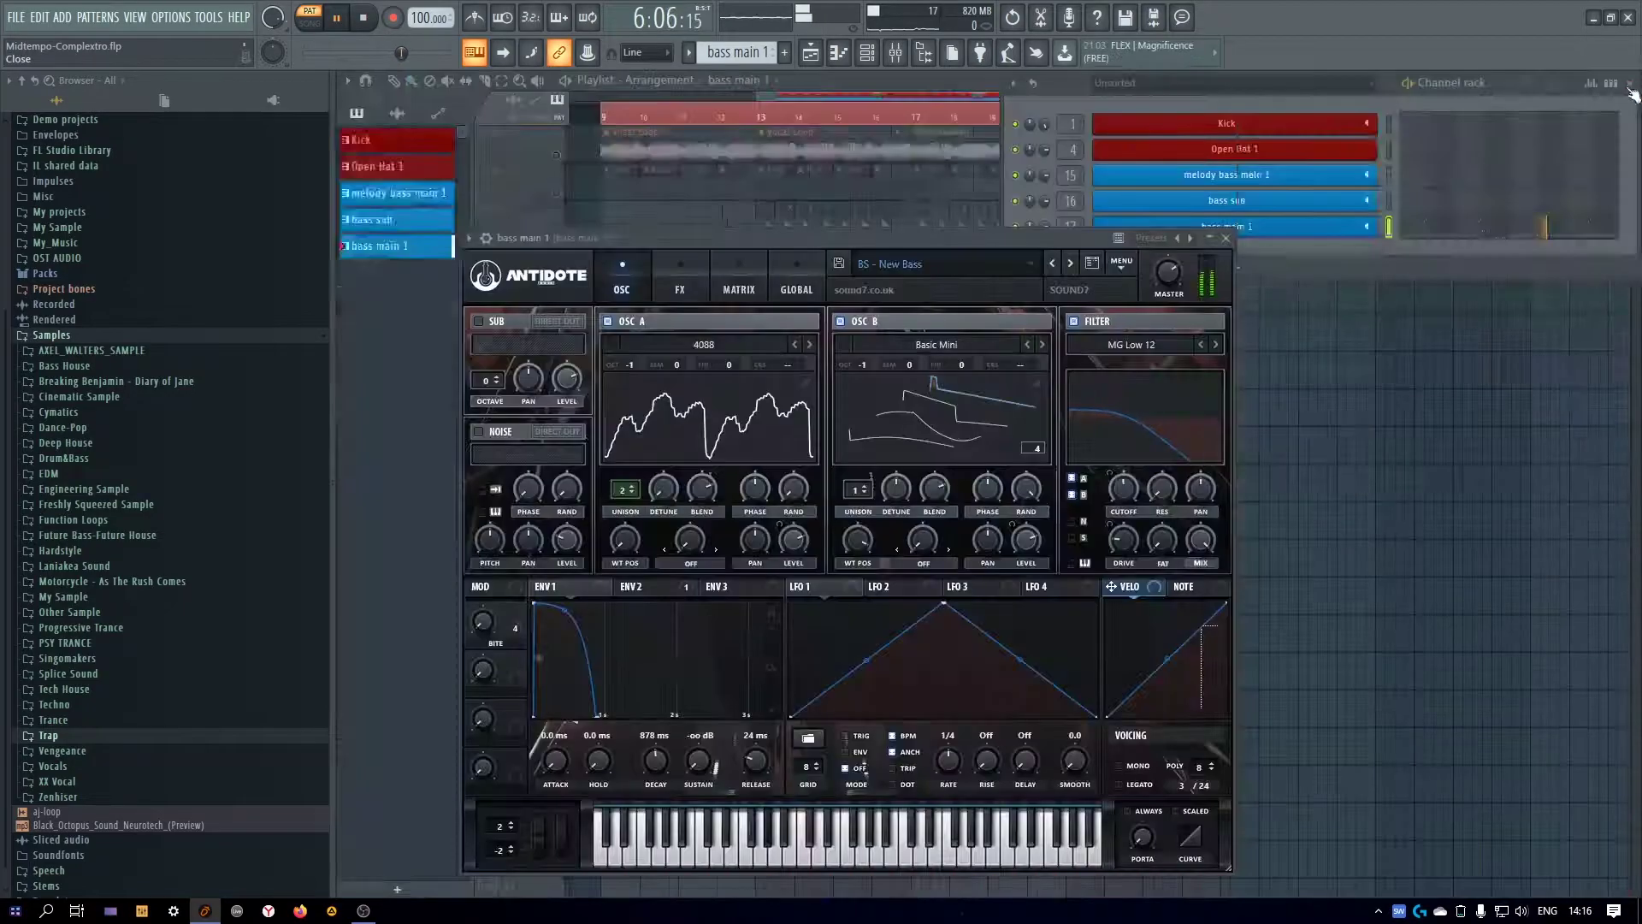
Audition the presets following BS - New Bass and load BS - Trance Bass for bass main 1
left_click(1071, 264)
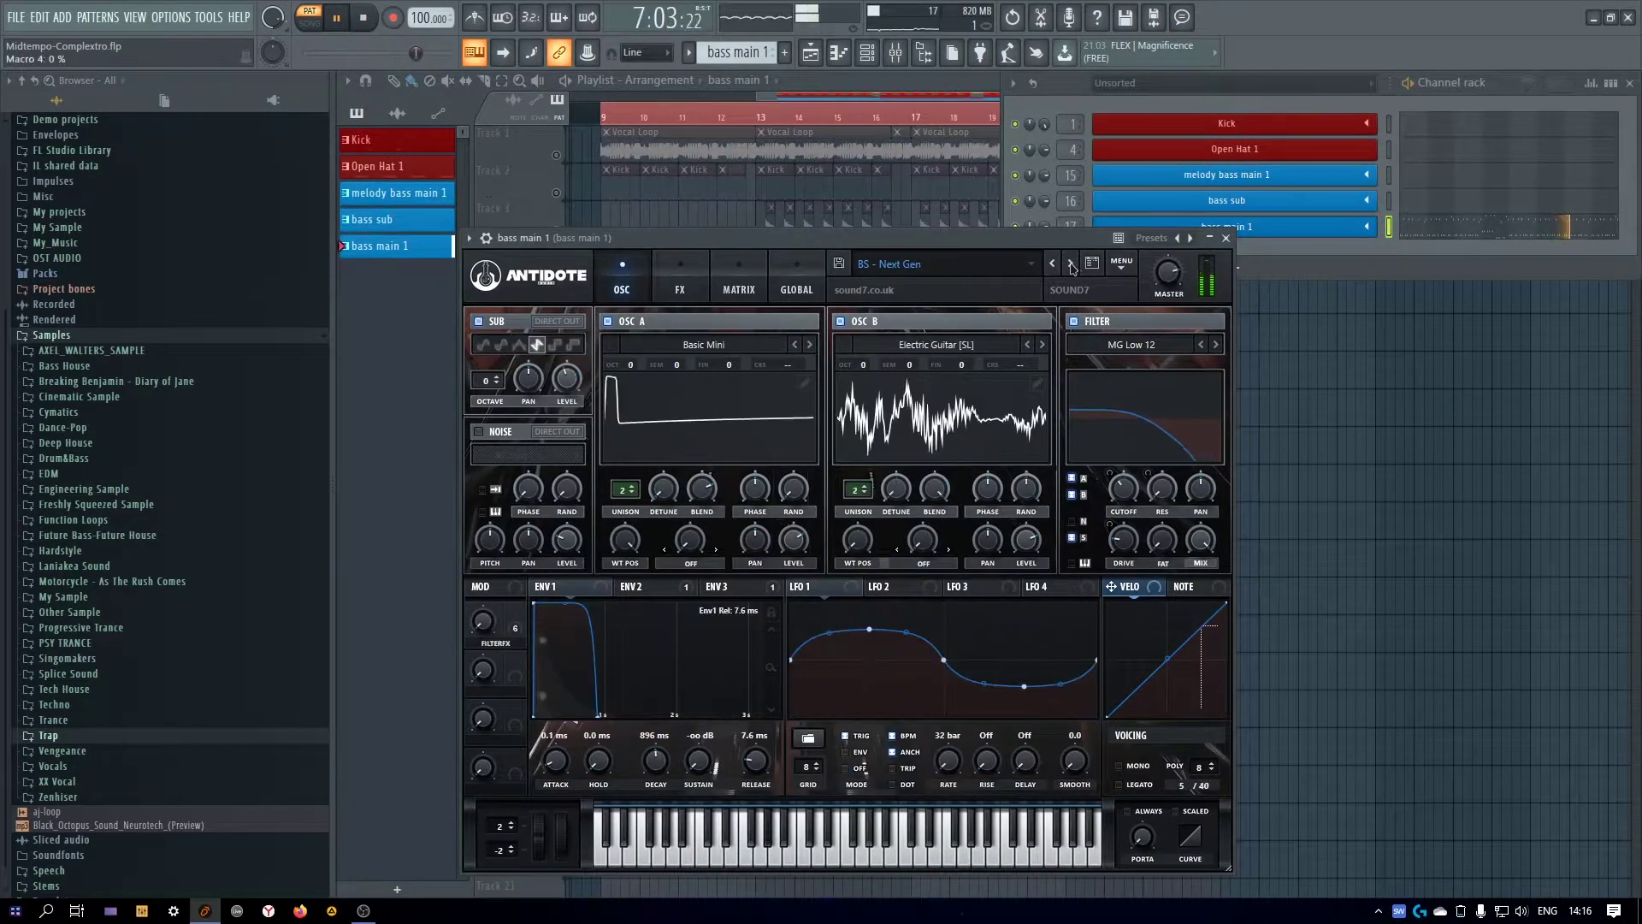
left_click(1071, 264)
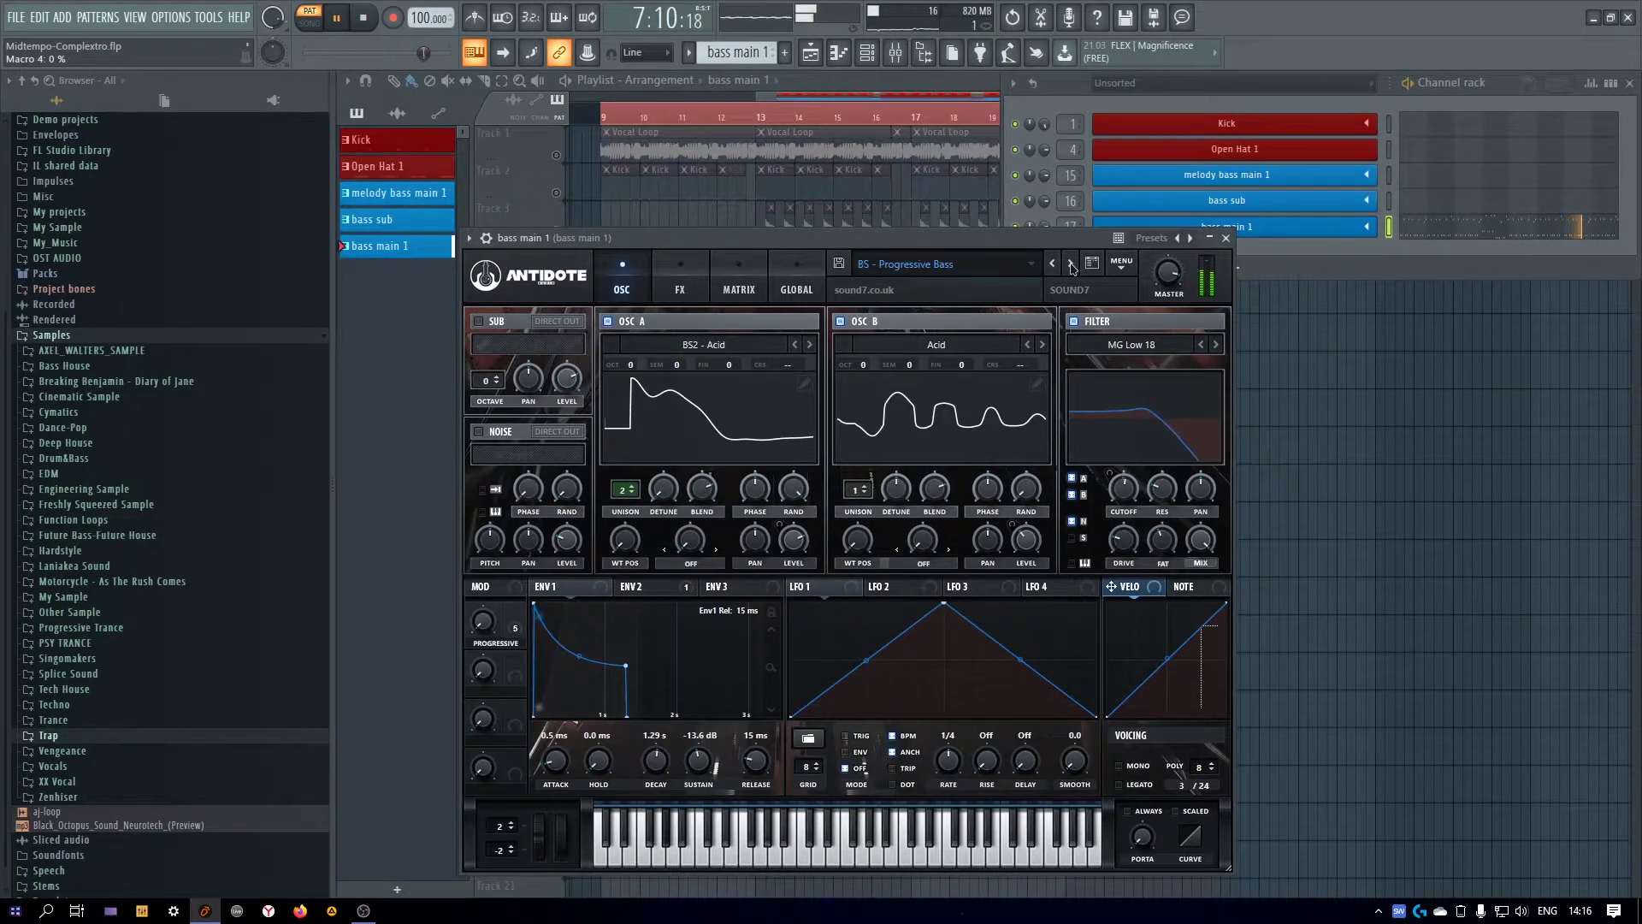
left_click(1070, 265)
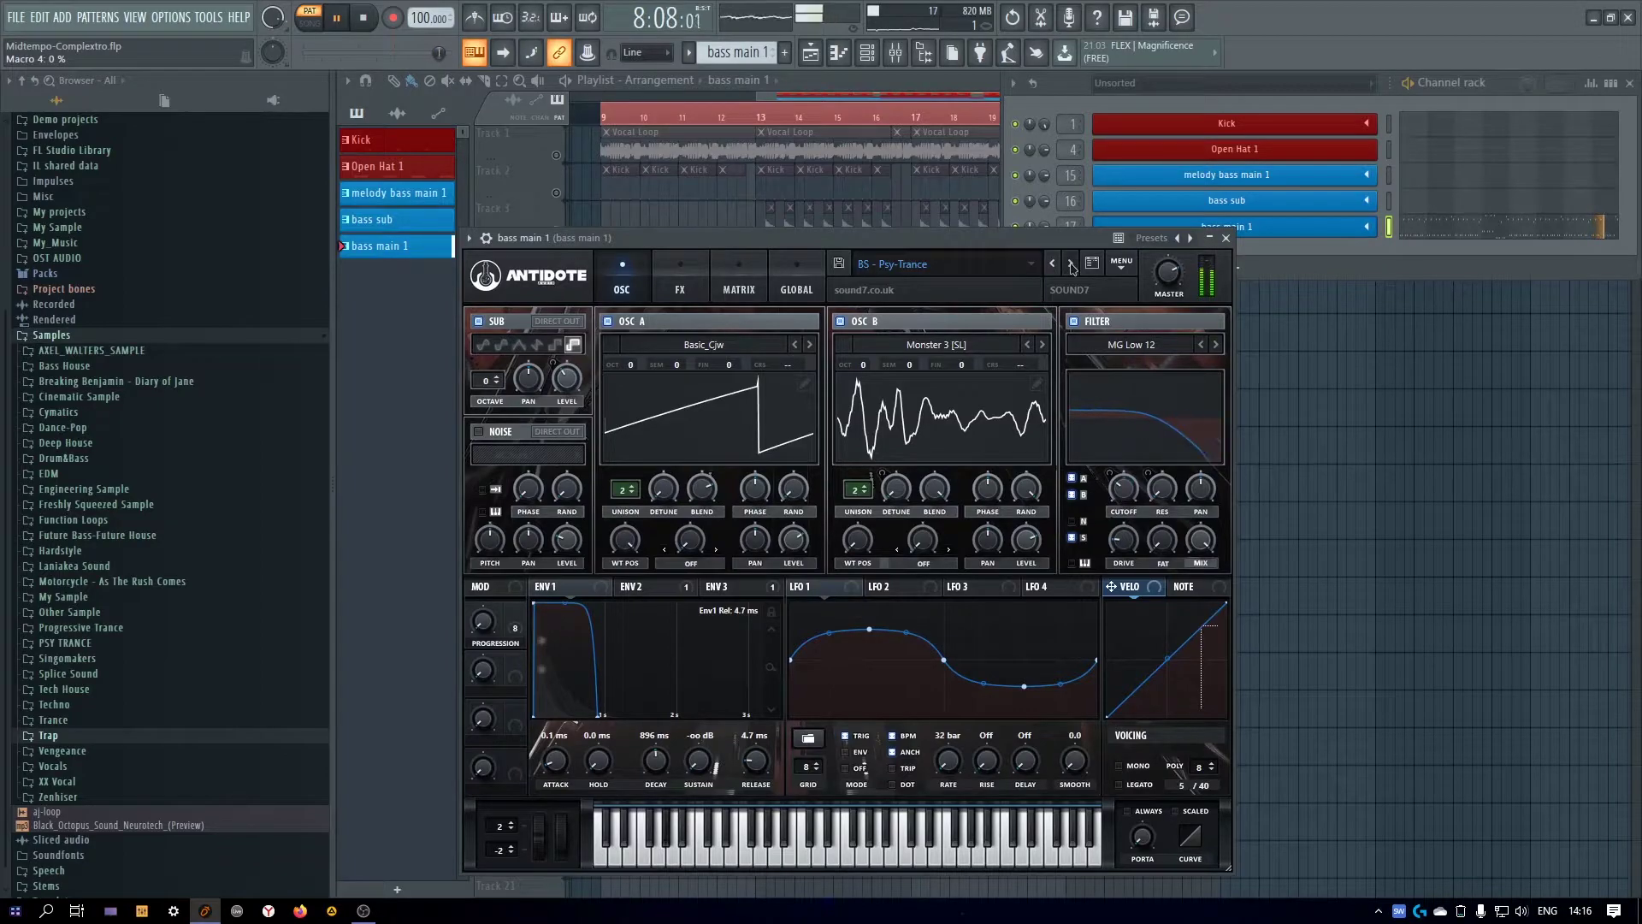
left_click(1070, 265)
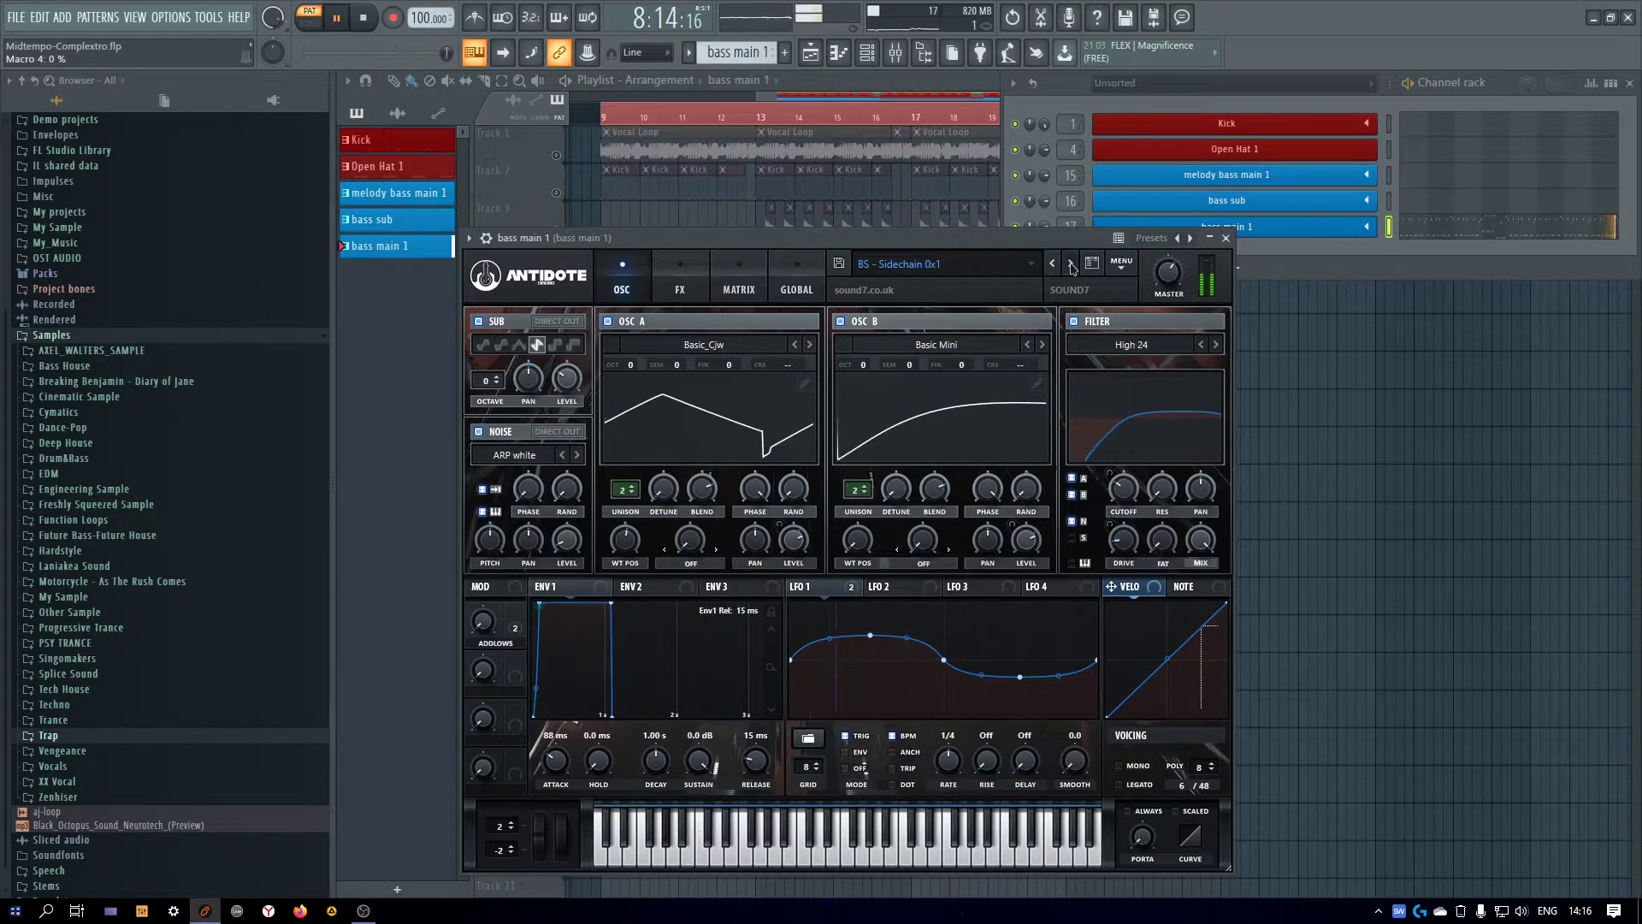
left_click(1071, 265)
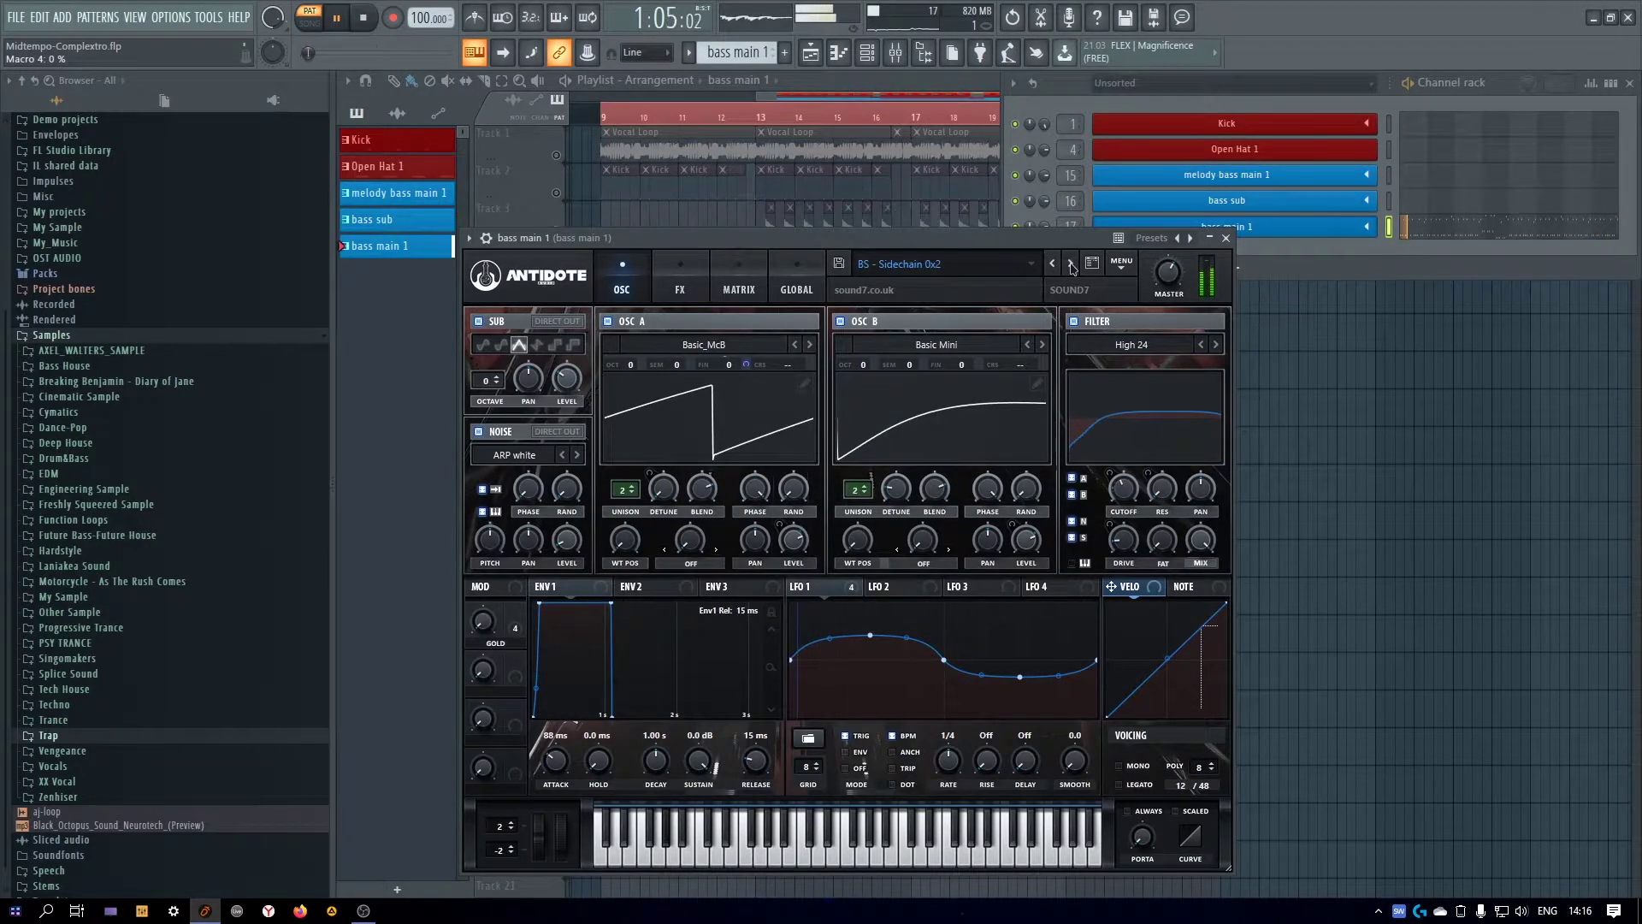
left_click(1070, 265)
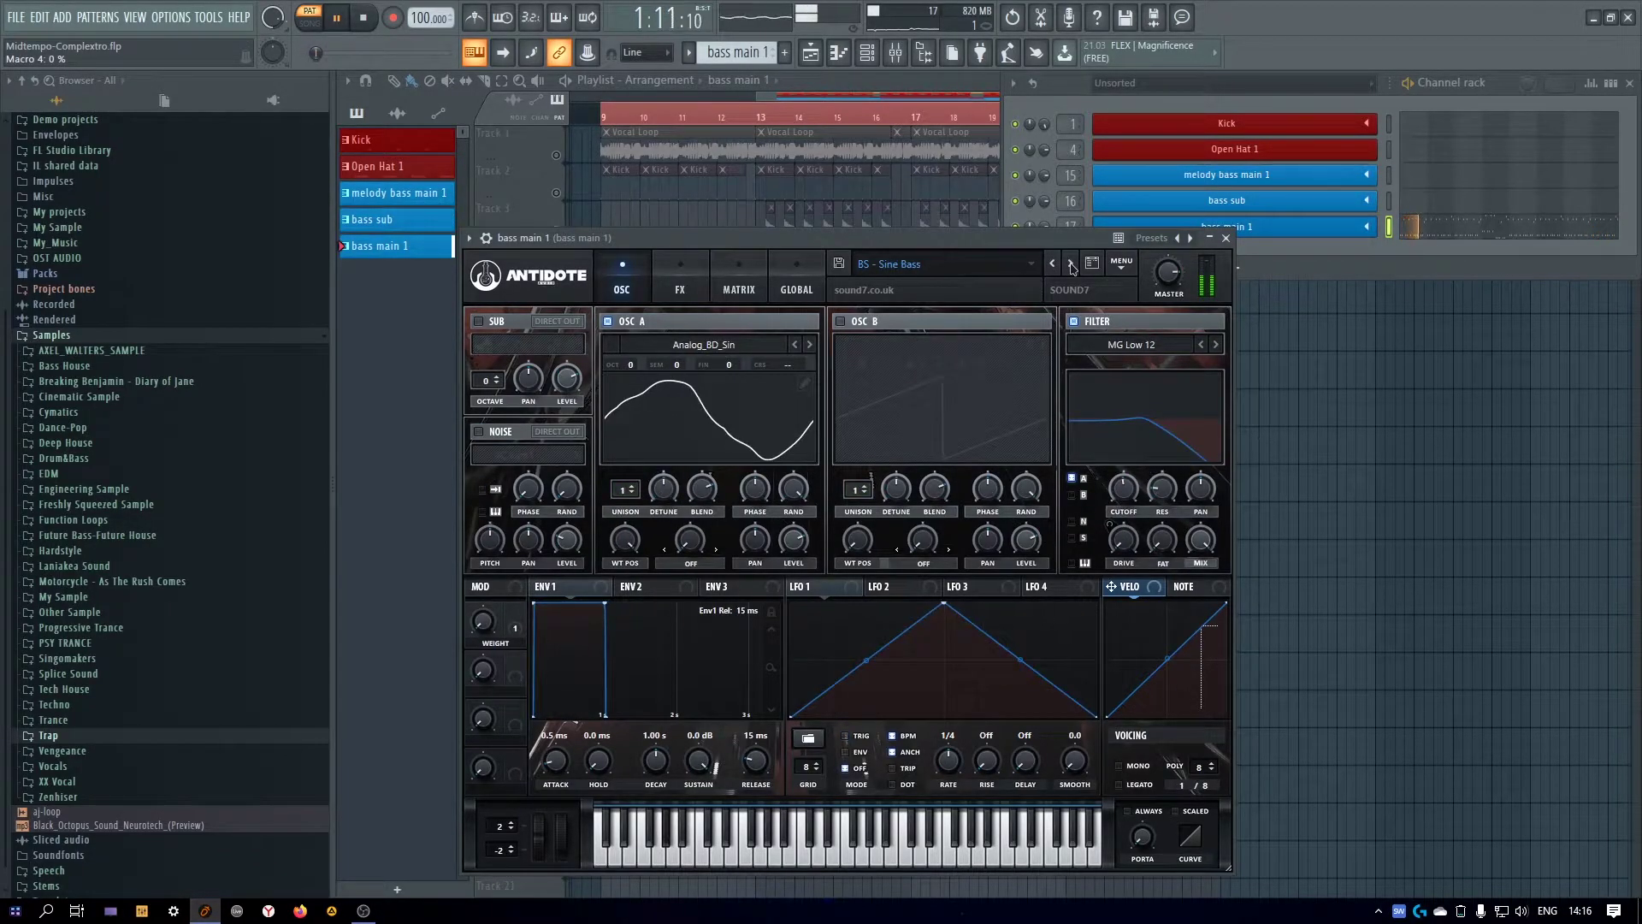
left_click(1071, 265)
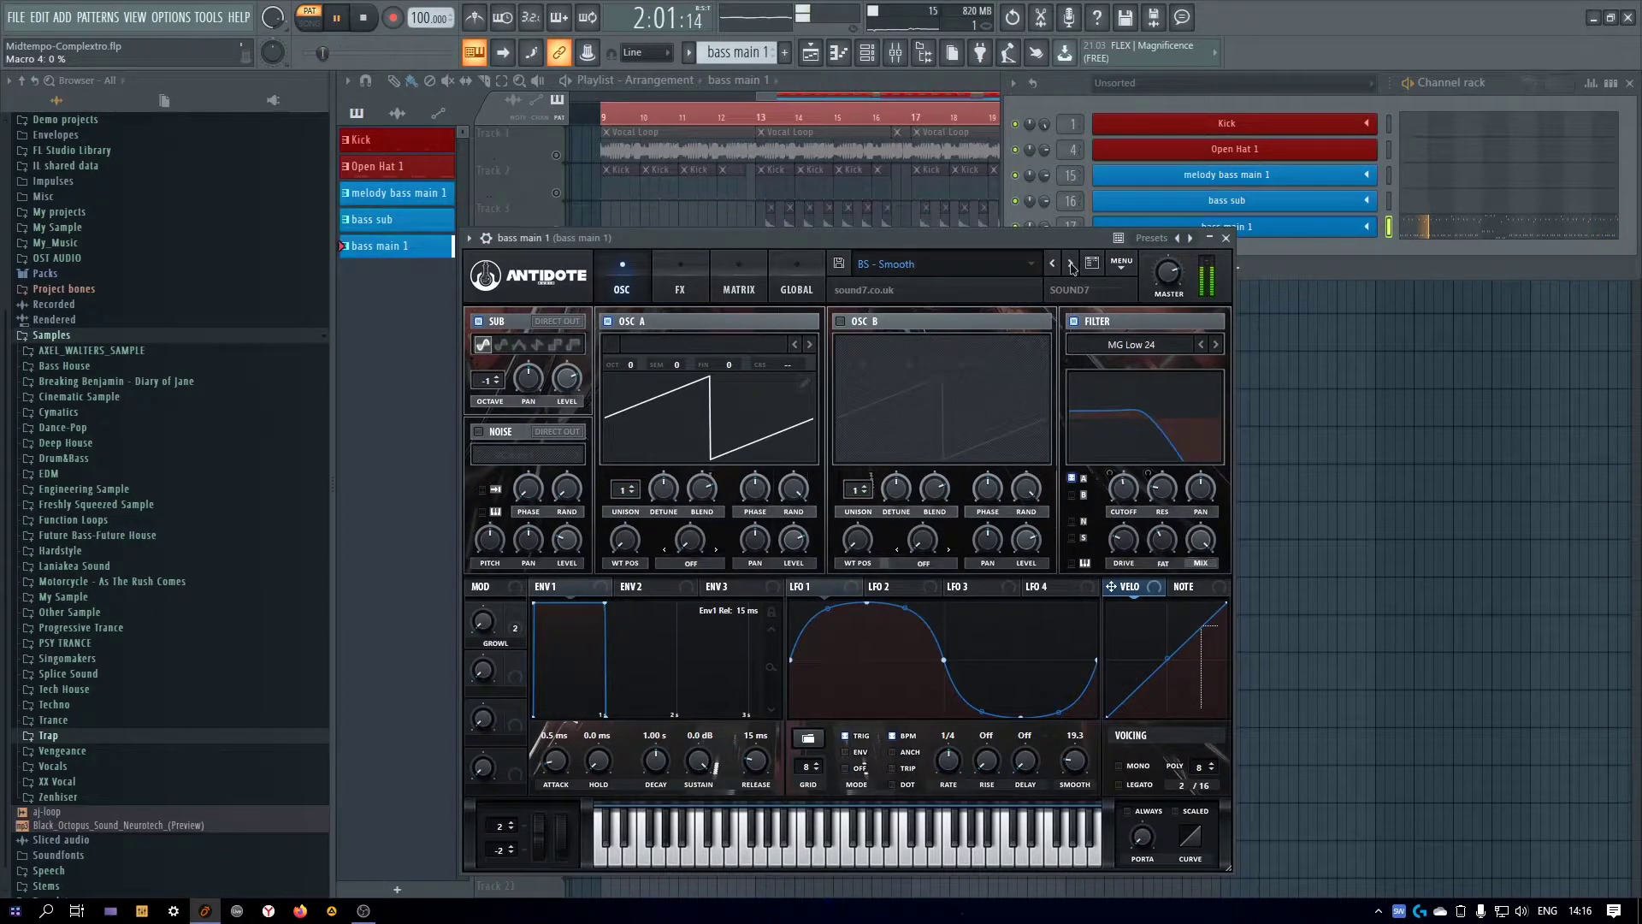
left_click(1071, 265)
left_click(1071, 265)
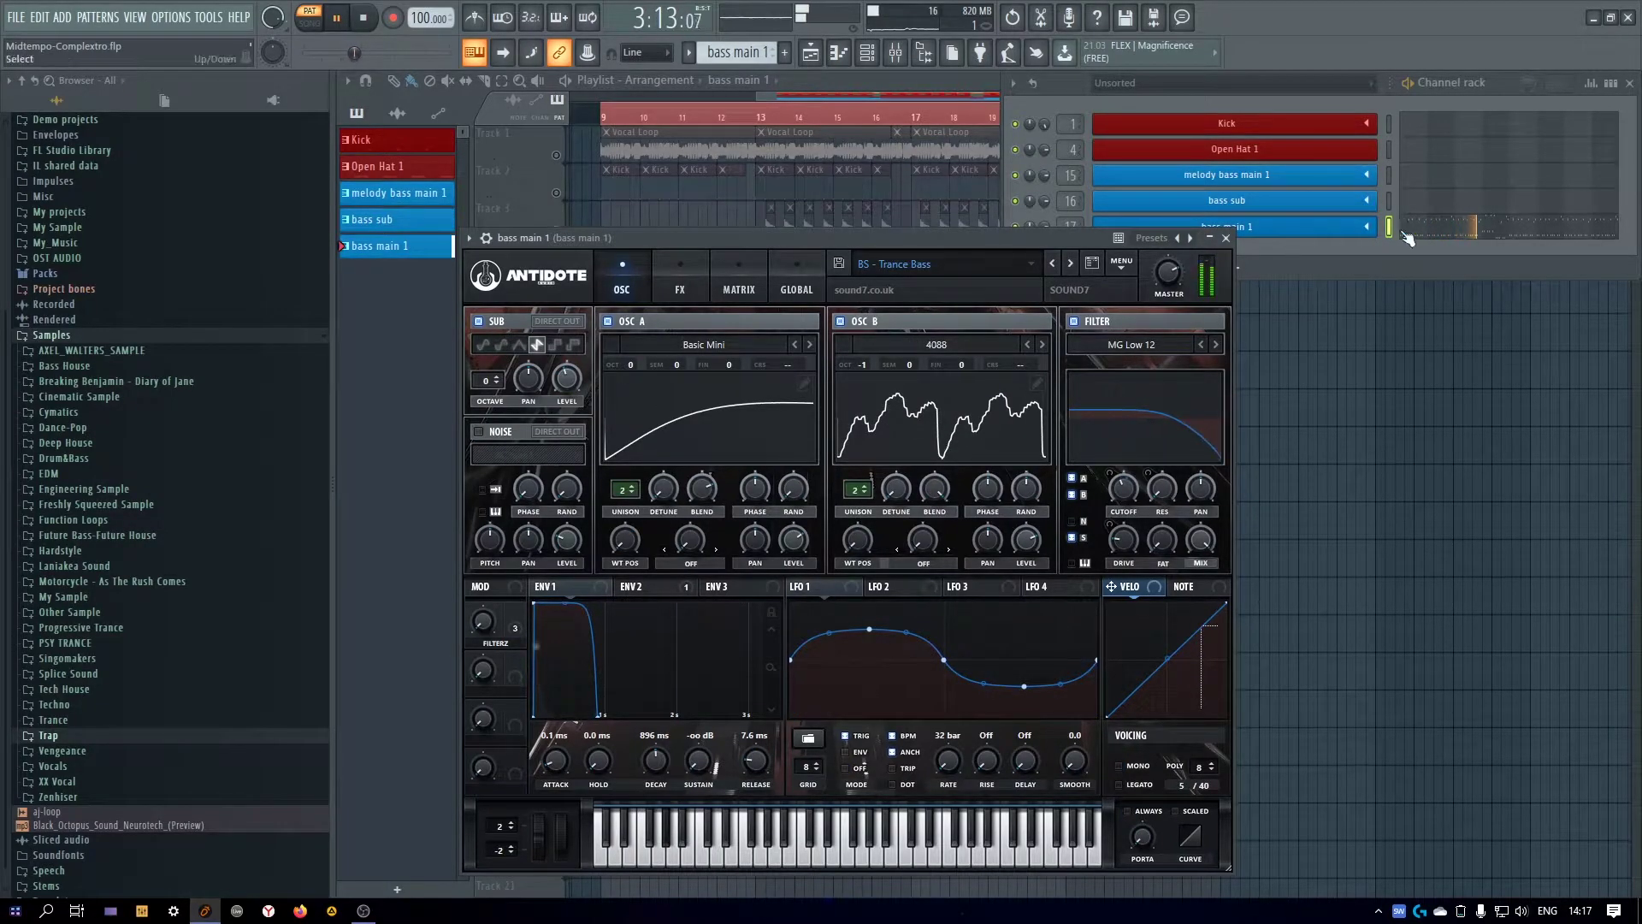
Transpose all bass main 1 notes down one octave and raise the synth's filter cutoff to about 1200 Hz
left_click(1458, 226)
key("ctrl+a")
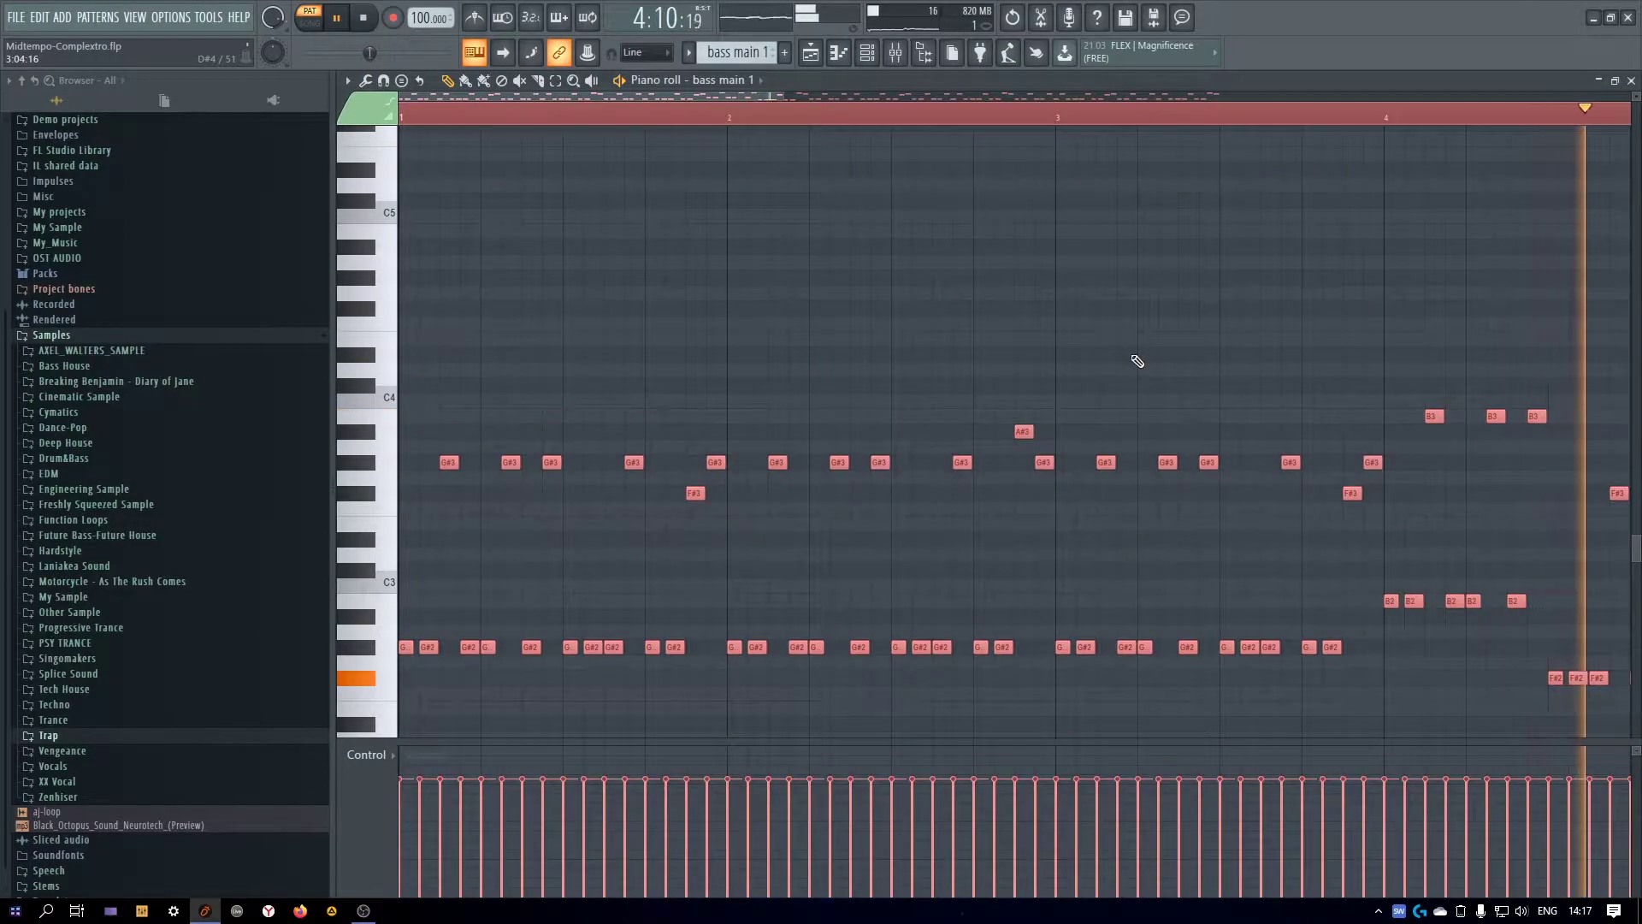
left_click(1631, 81)
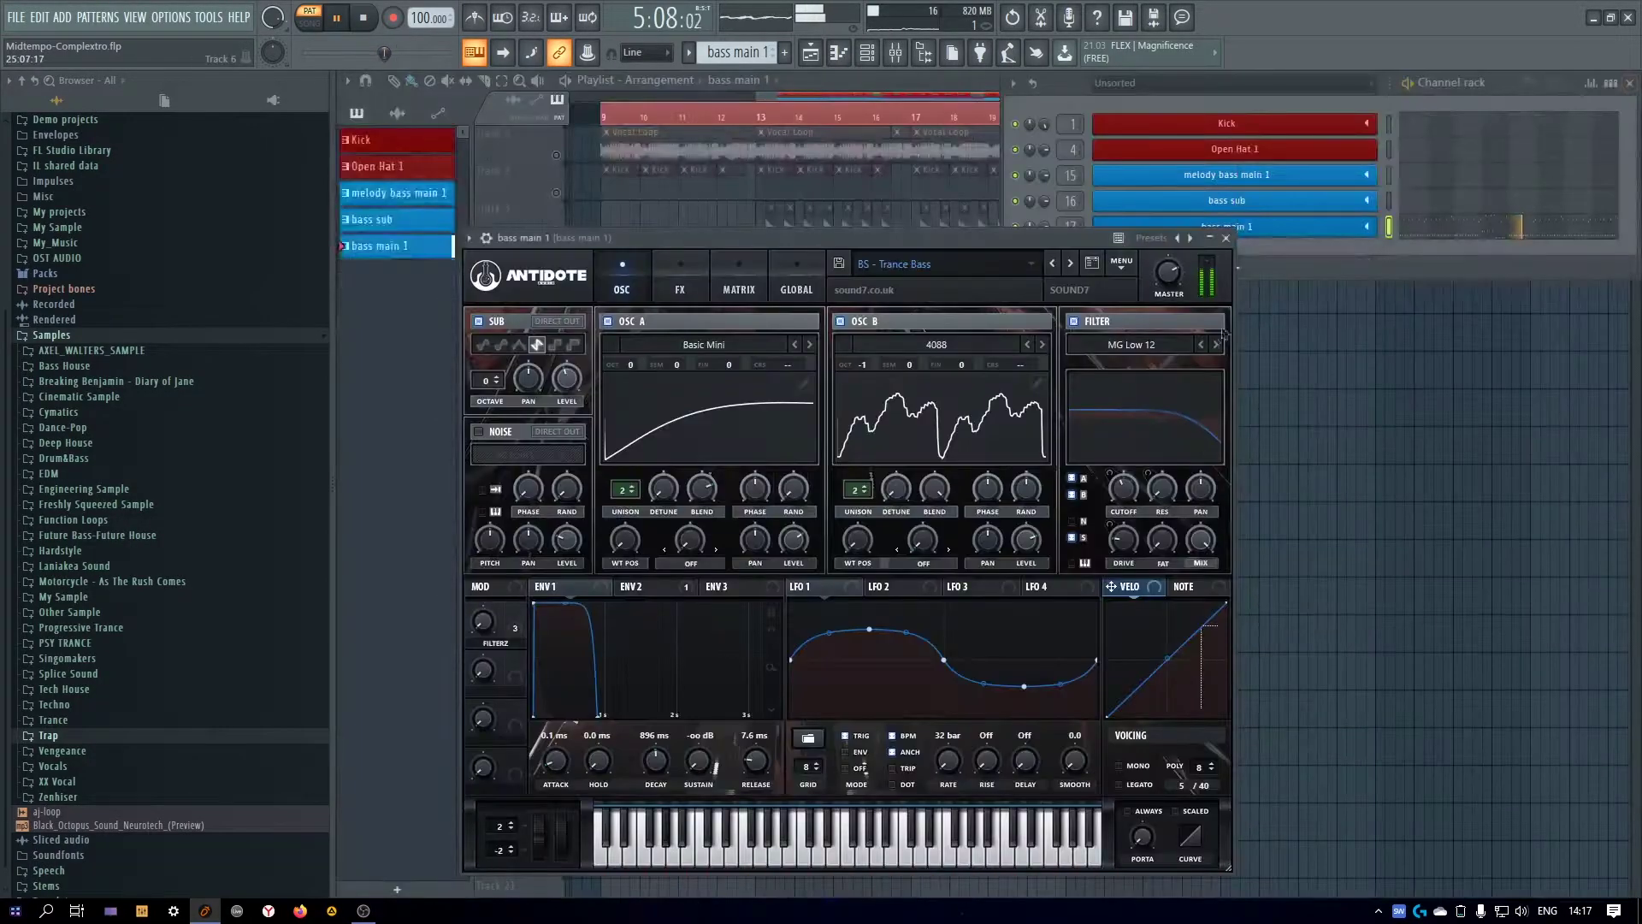
left_click_drag(1120, 487, 1119, 477)
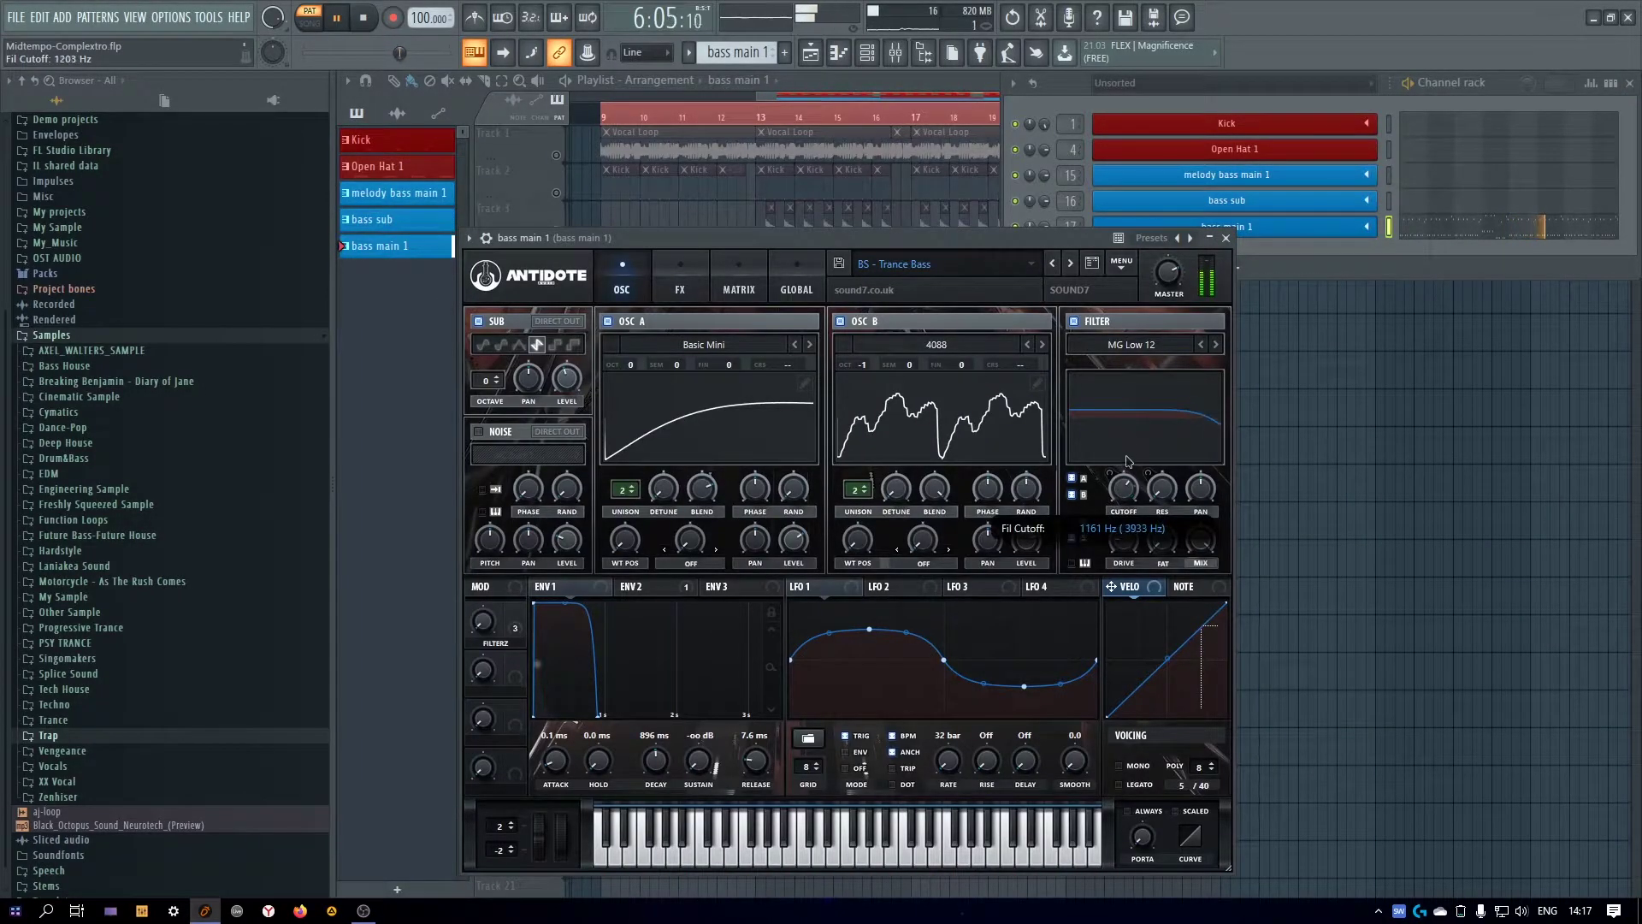
Add Fruity Parametric EQ 2 to slot 1 of the bass main 1 mixer insert and reposition two of its low bands
left_click(896, 52)
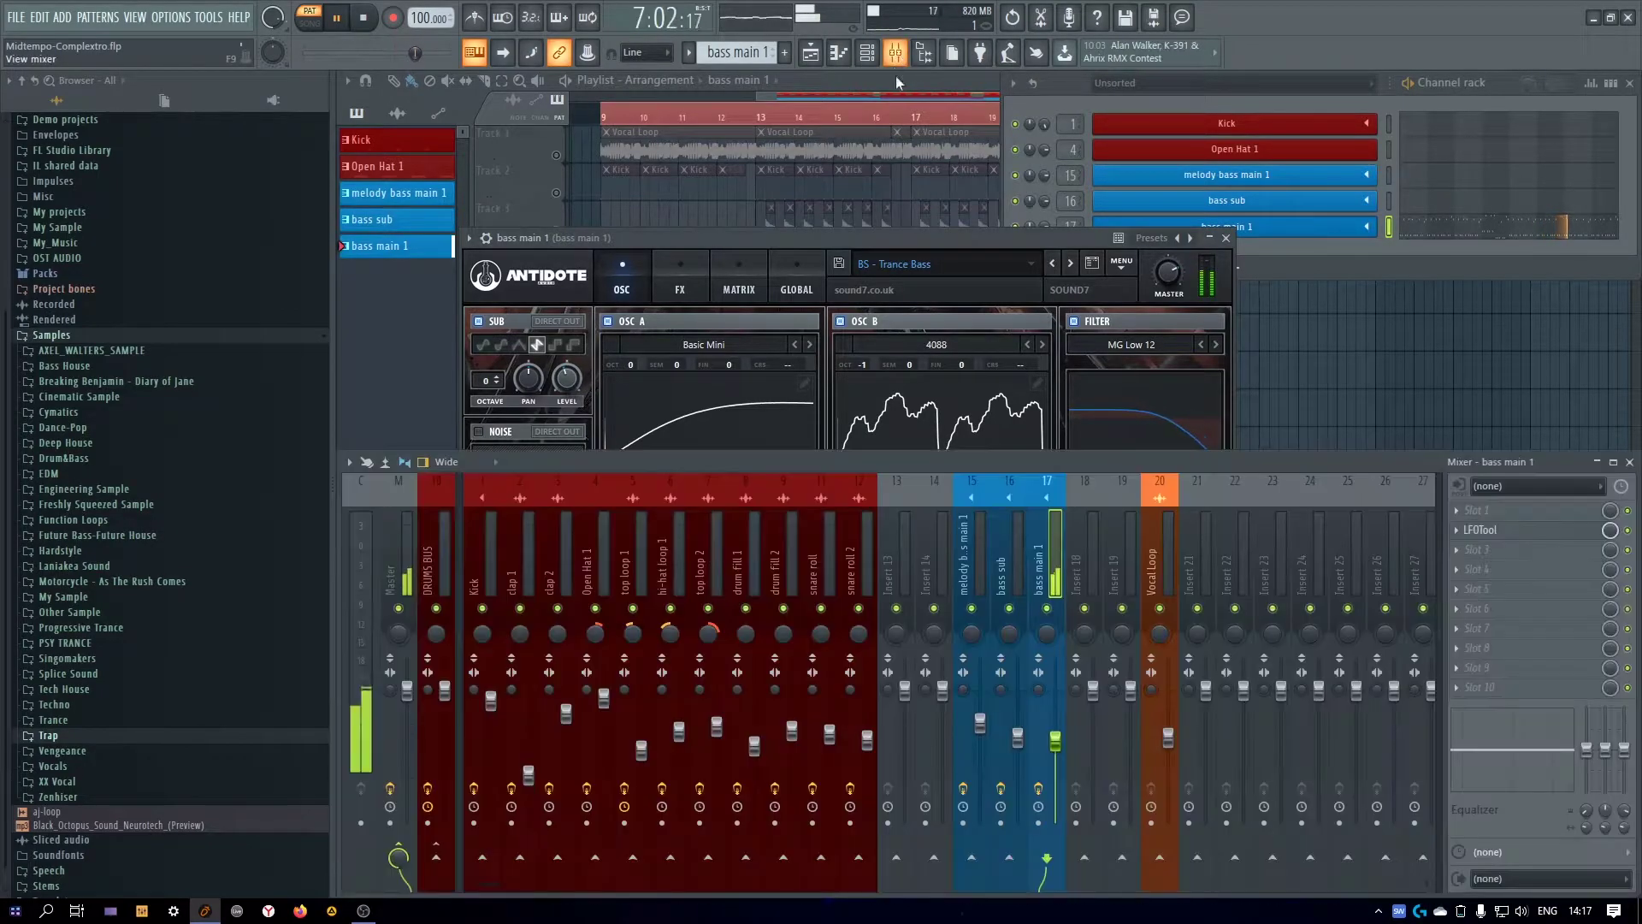
left_click(1459, 509)
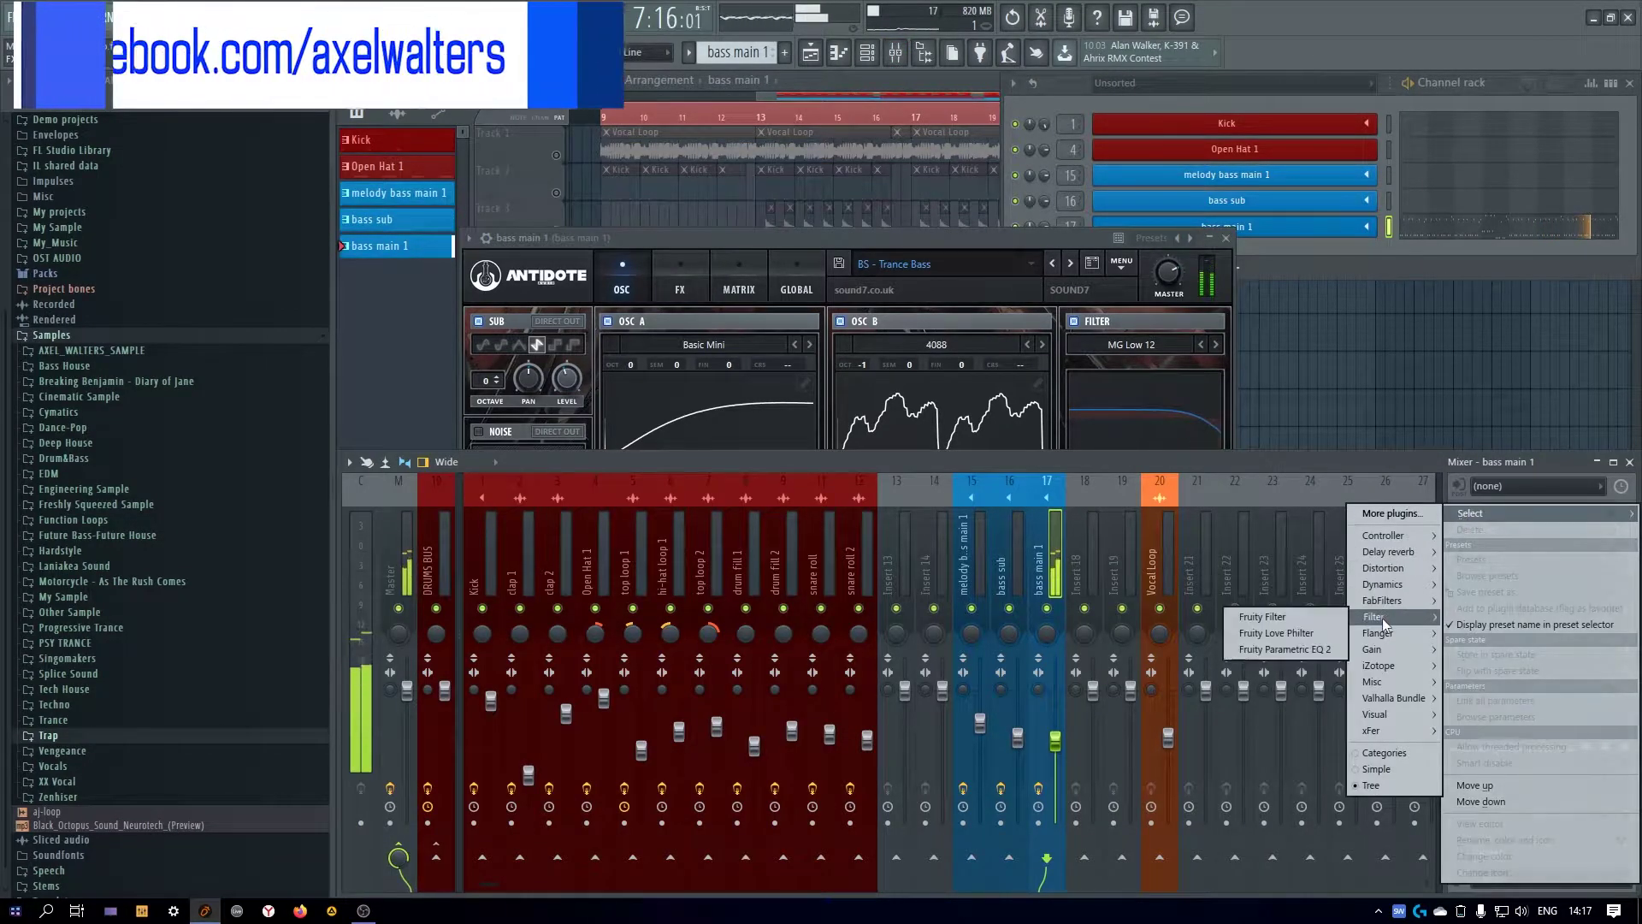
left_click(1287, 648)
left_click_drag(514, 387, 566, 463)
left_click_drag(665, 386, 627, 383)
left_click(969, 249)
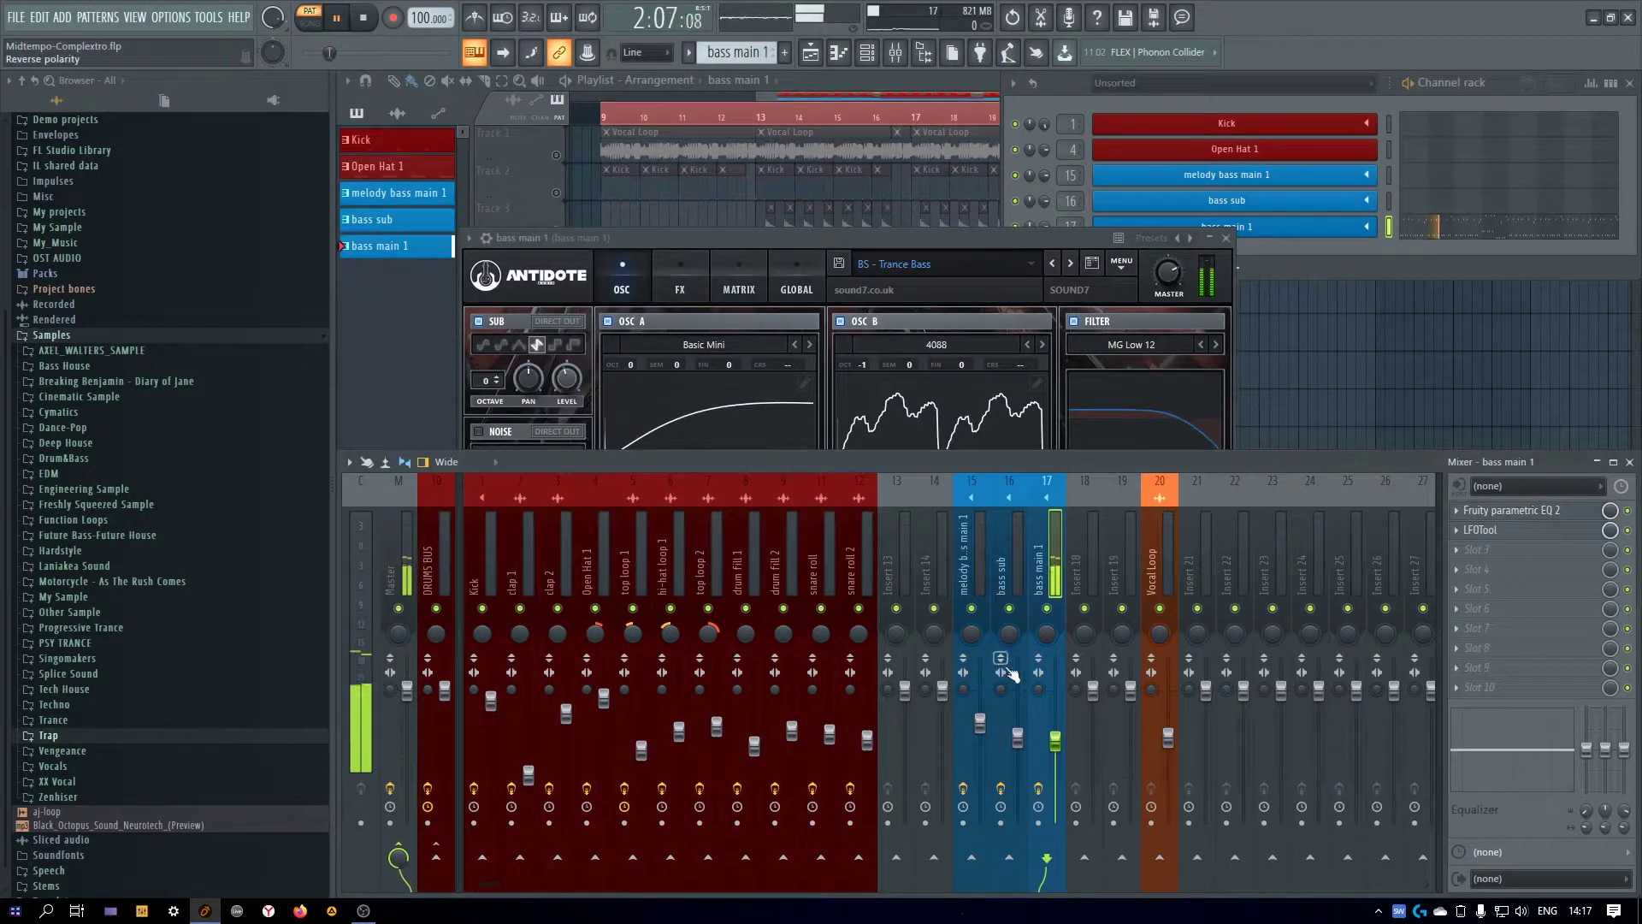
Stop the pattern playback and unmute Track 14 with the bass main 1 clip in the playlist
key("F12")
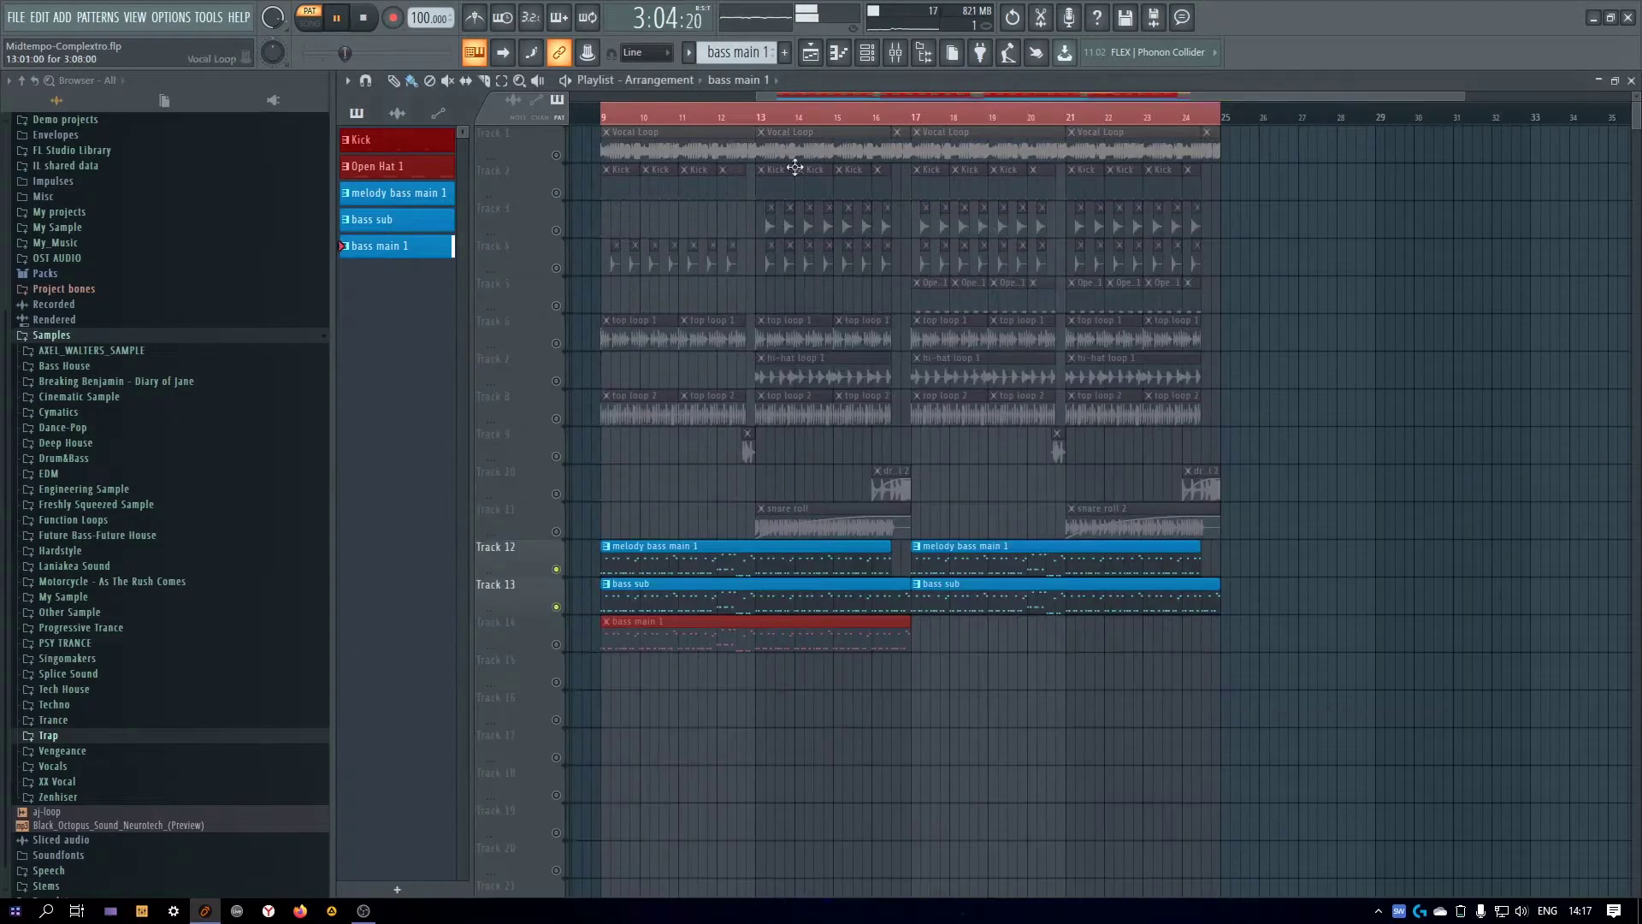
key("space")
left_click(556, 645)
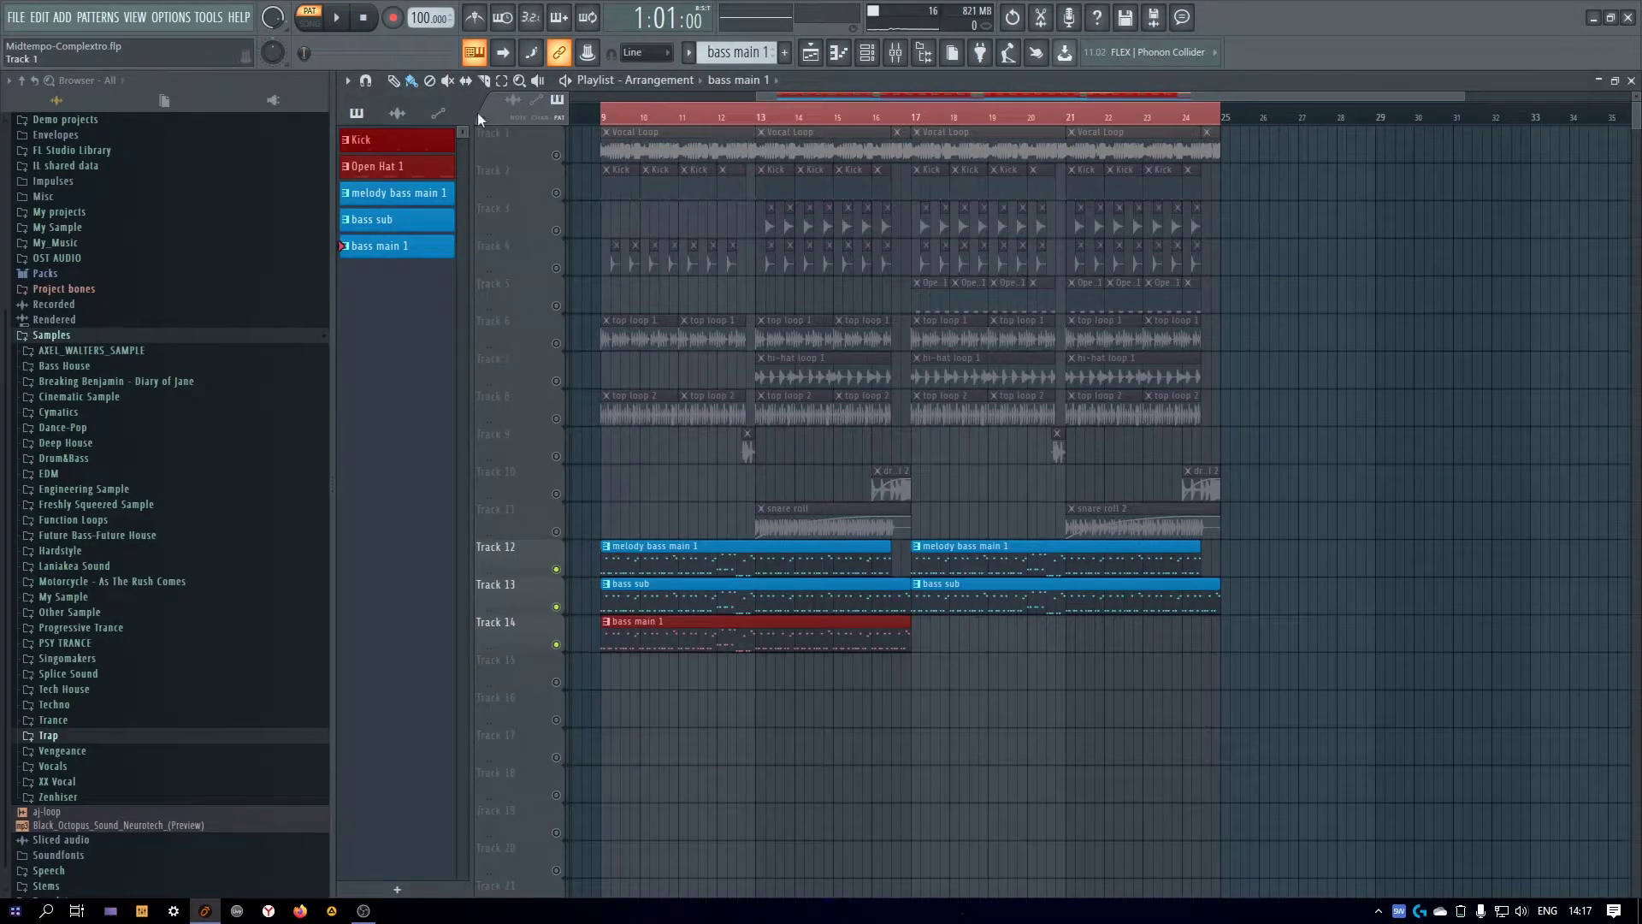
Shorten the playlist's time selection to bars 9 to 17 and play the three bass tracks together in song mode
key("space")
left_click_drag(1220, 118, 910, 116)
left_click(927, 653)
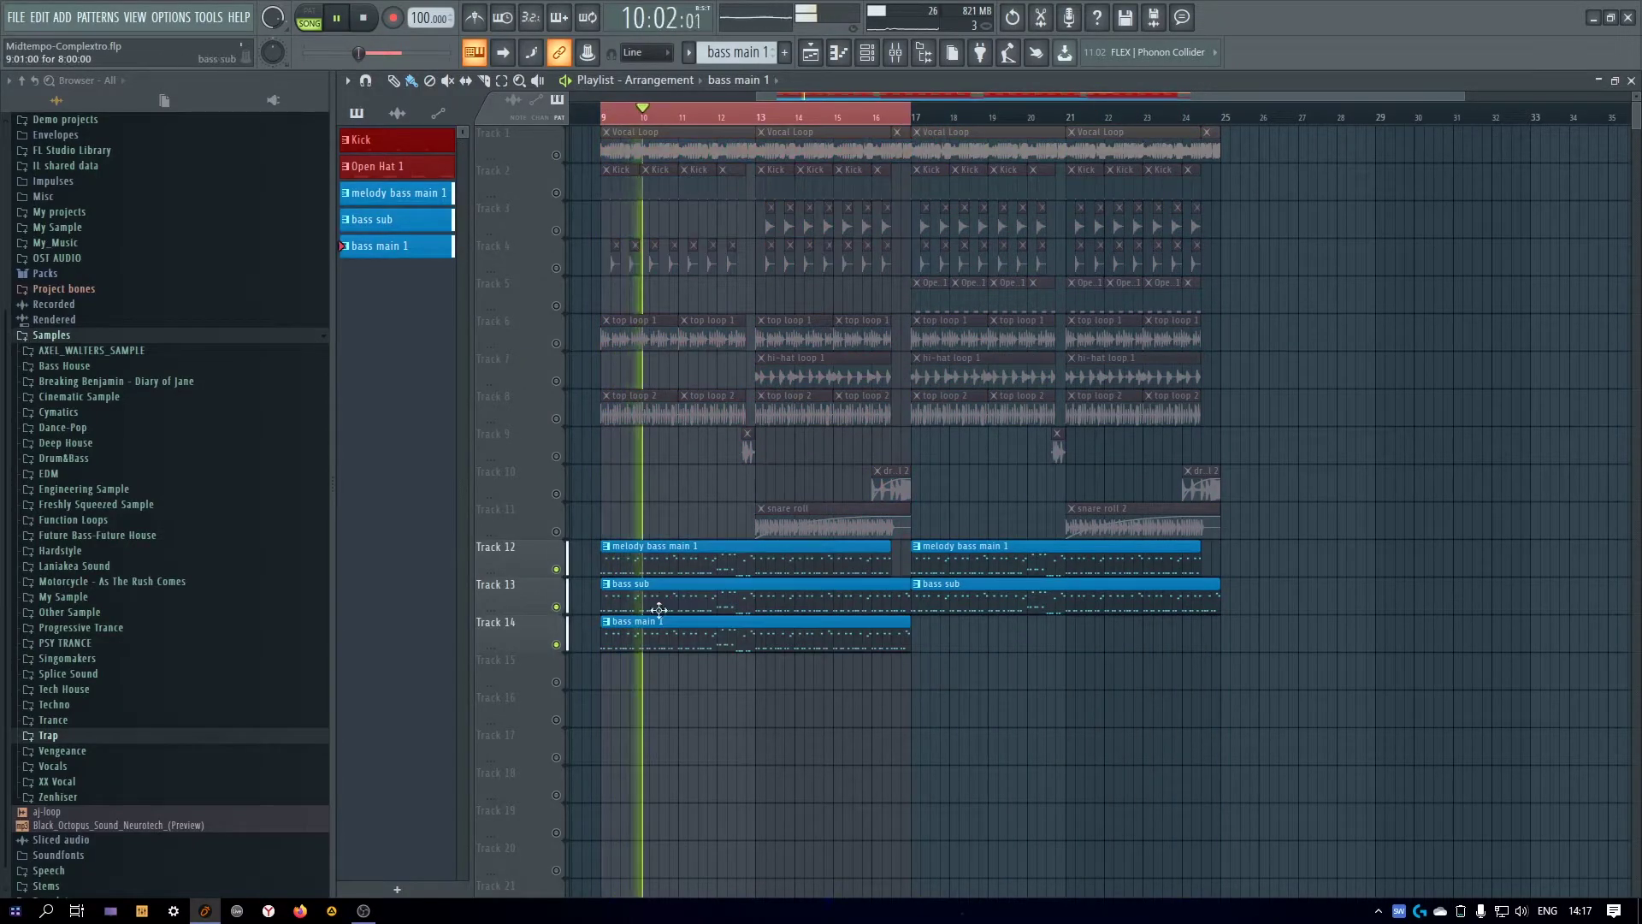
Mute Track 12 and copy the bass main 1 clip on Track 14 to bar 17
left_click(556, 568)
left_click_drag(725, 638, 1012, 633)
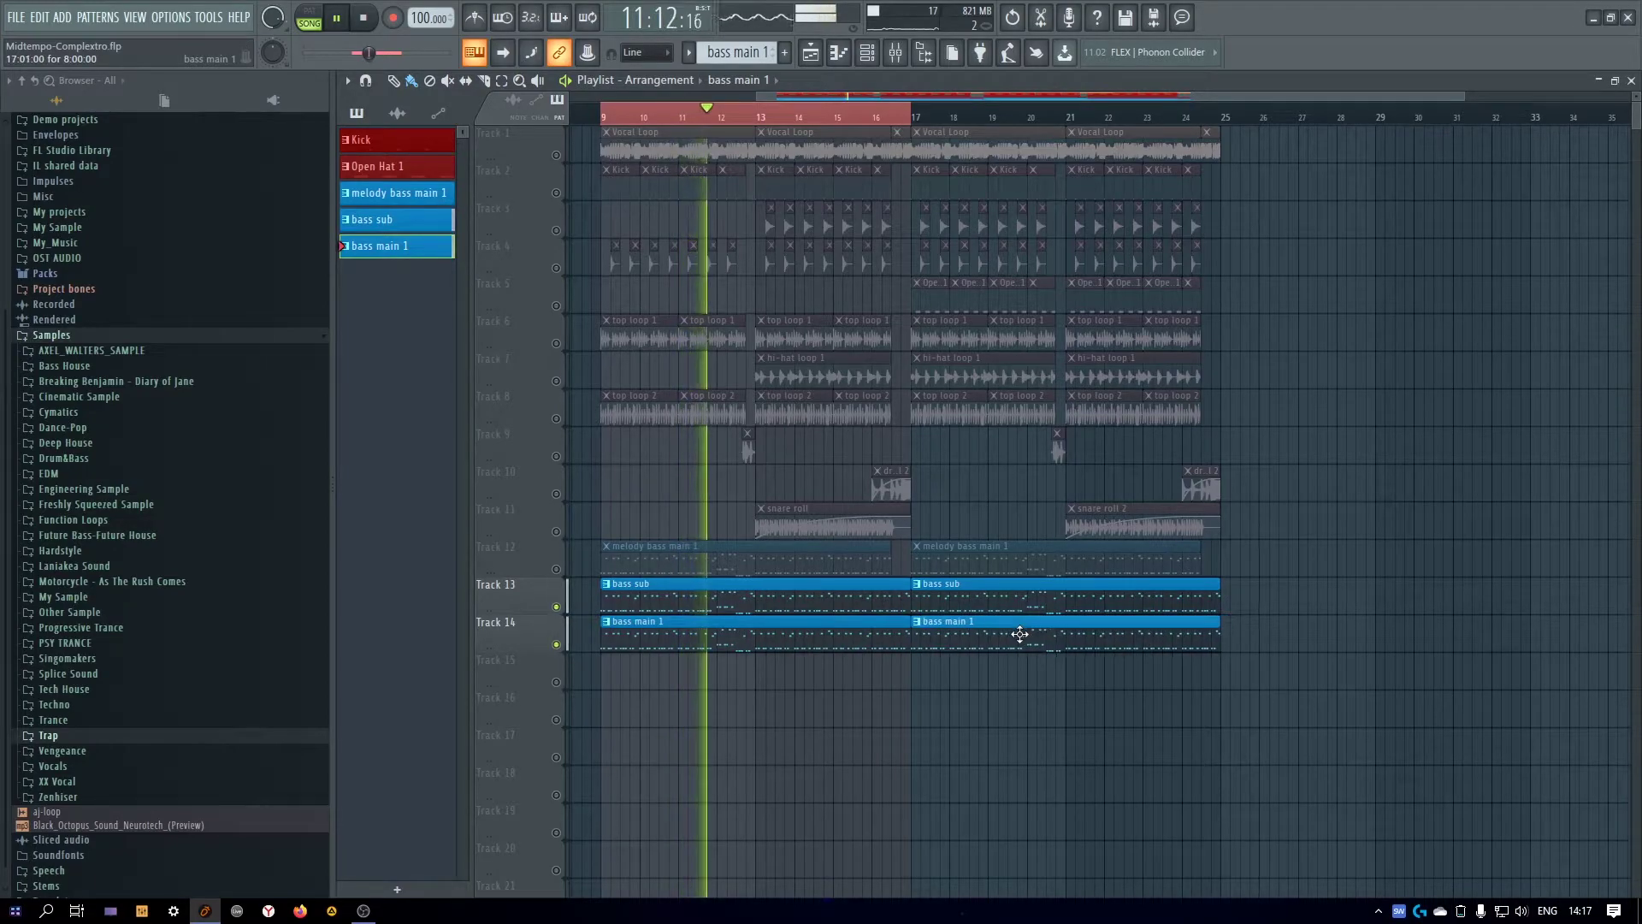
Compare bass main 1 and bass sub by muting each in the mixer, lower bass main 1's volume to 62%, and stop playback
left_click(895, 53)
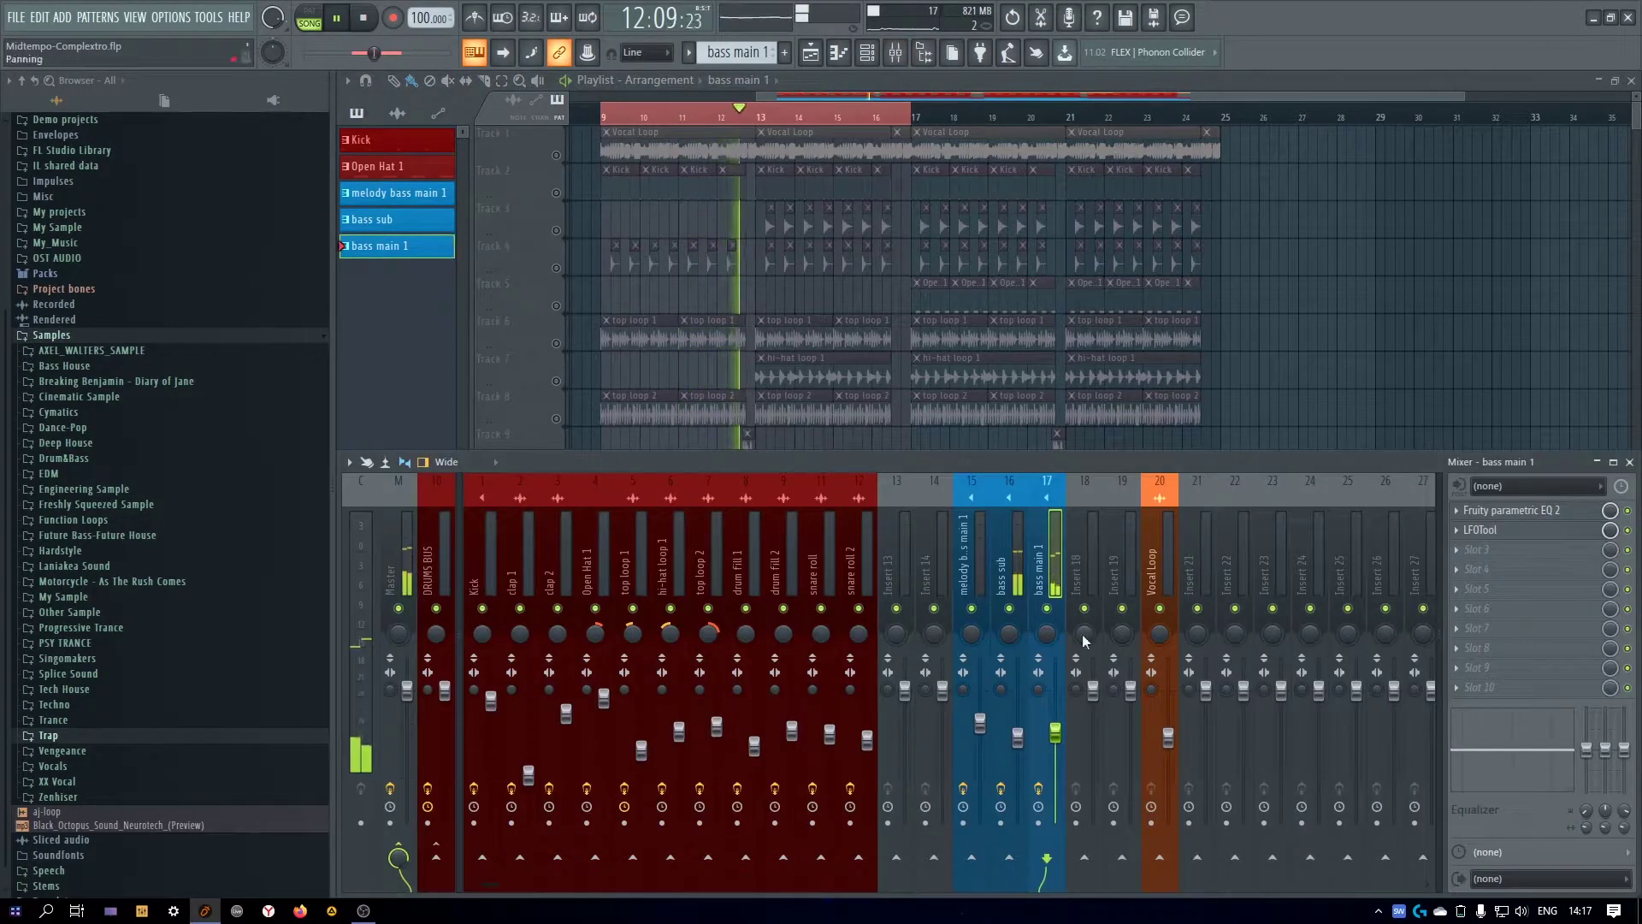
left_click(1046, 608)
left_click(1046, 608)
left_click(1009, 608)
left_click(1009, 608)
left_click(1047, 608)
left_click(1047, 607)
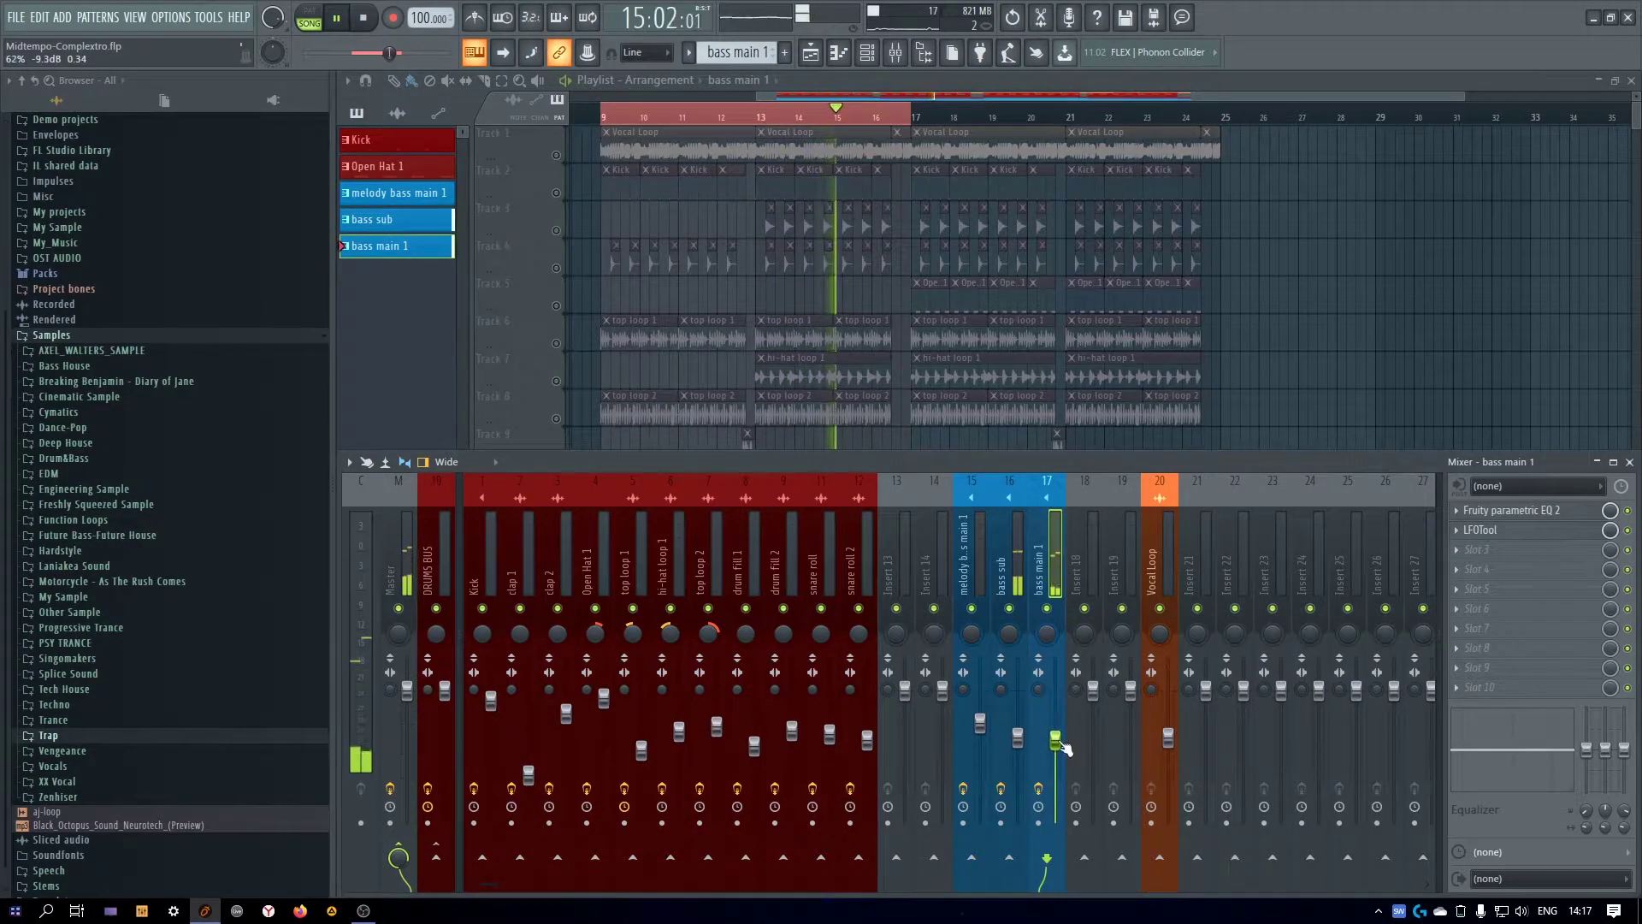
left_click(1629, 462)
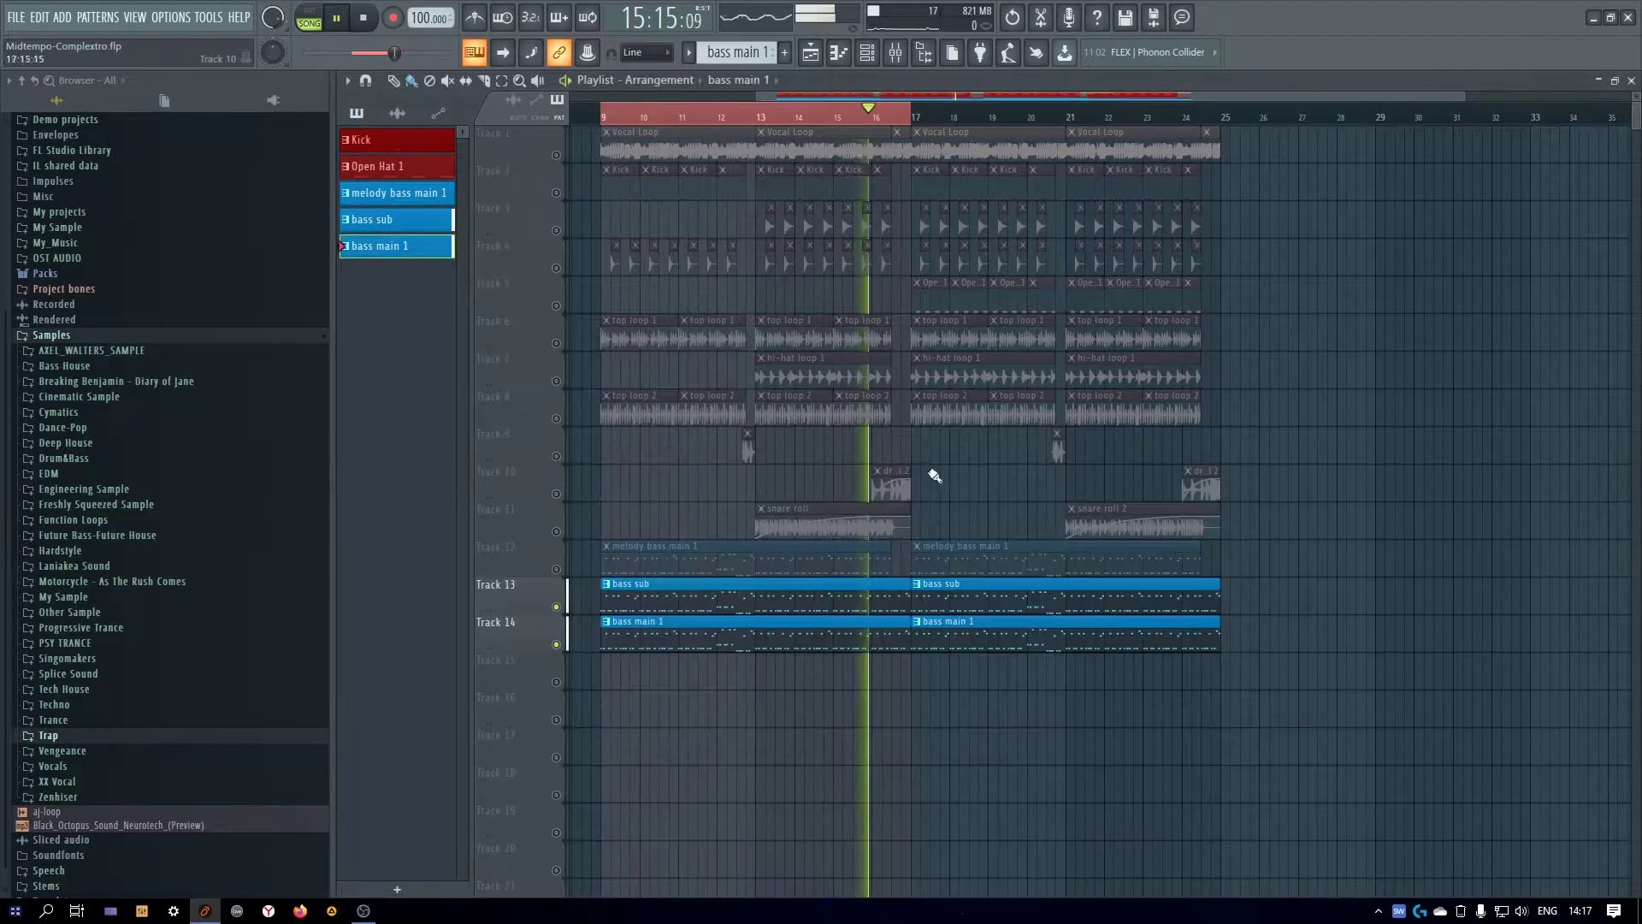
key("space")
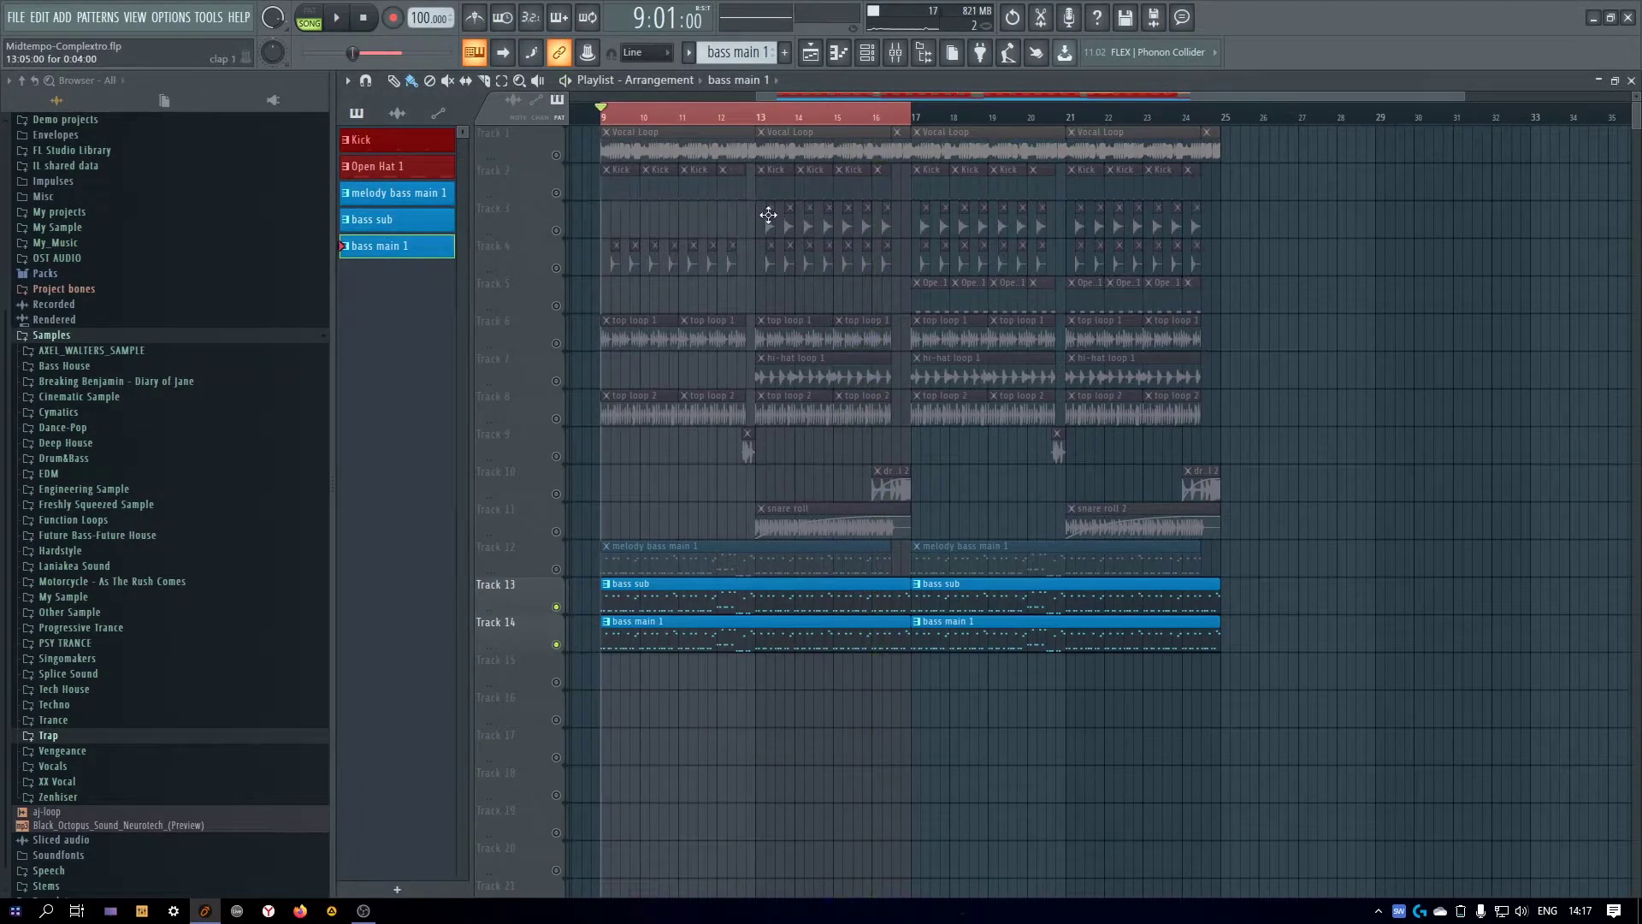
Create a new pattern, place it on Track 15 at bar 9, and name it bass main 2
left_click(783, 52)
left_click(617, 670)
middle_click(736, 52)
type("bass main 2")
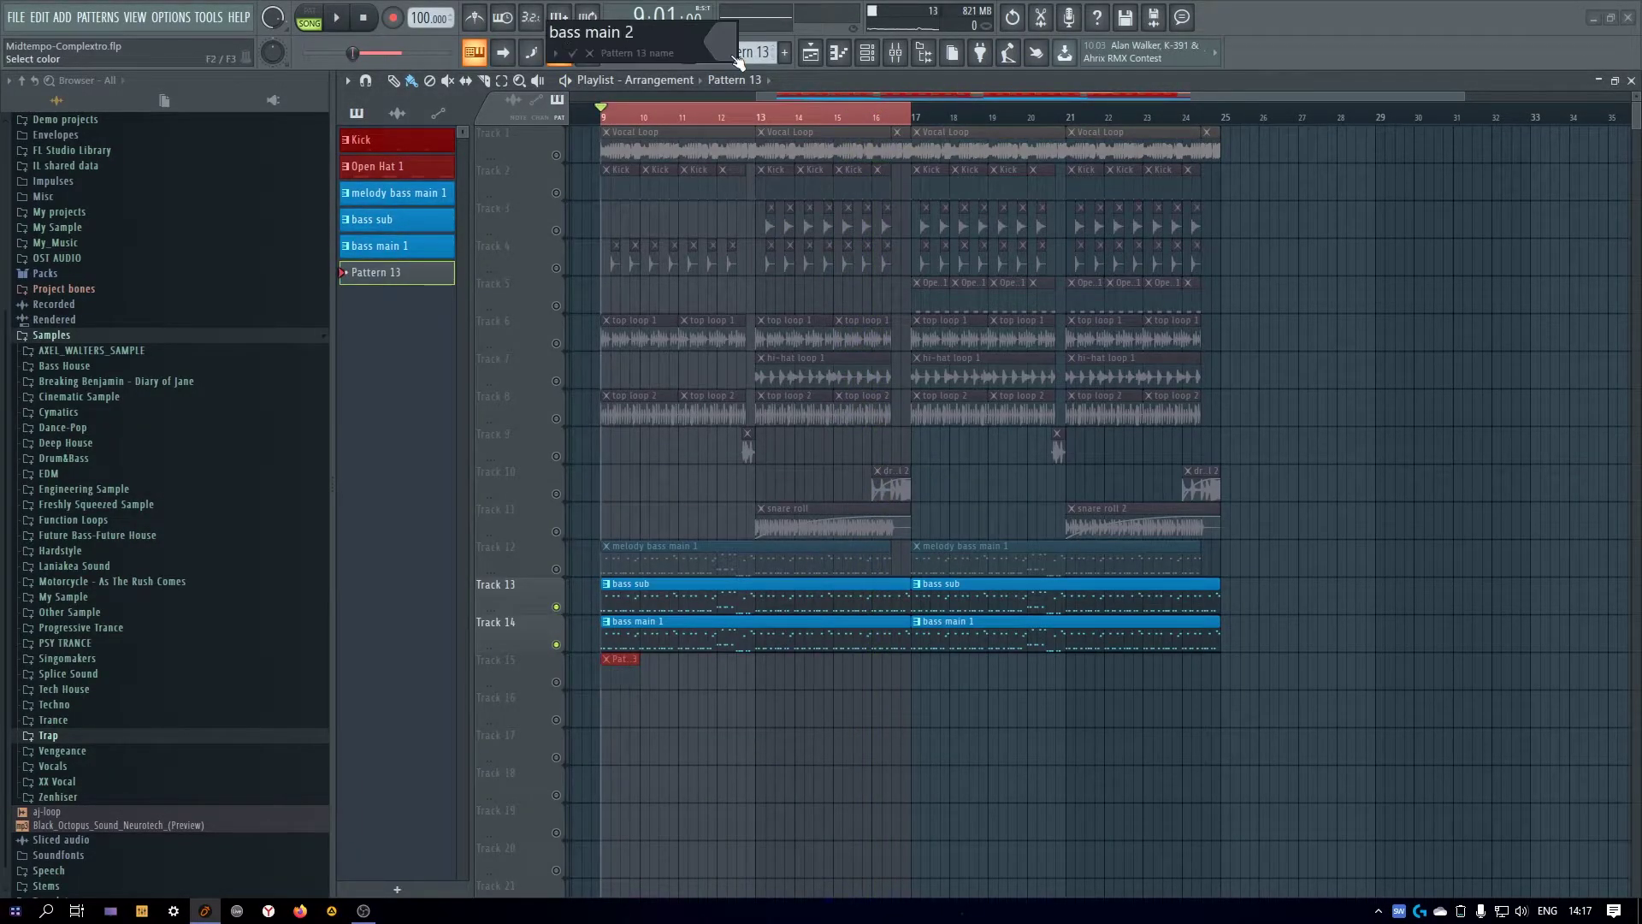
key("Return")
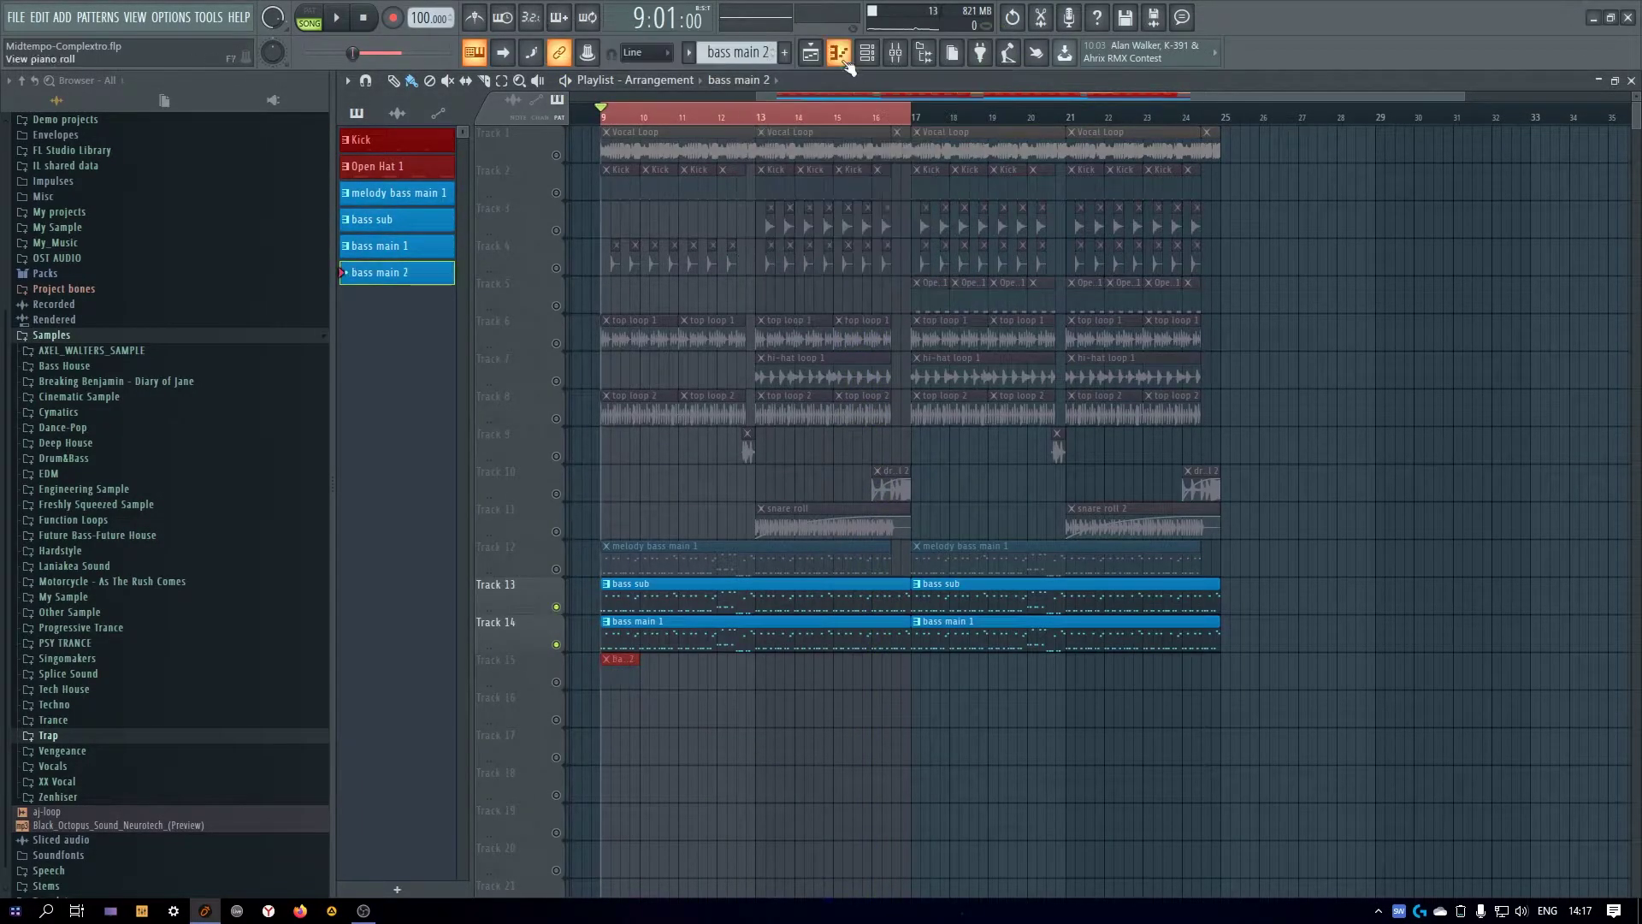
Add a Serum channel, name it bass main 2, and route it to mixer insert 18
left_click(866, 52)
left_click(1235, 293)
left_click(1239, 472)
middle_click(1197, 253)
left_click(1169, 259)
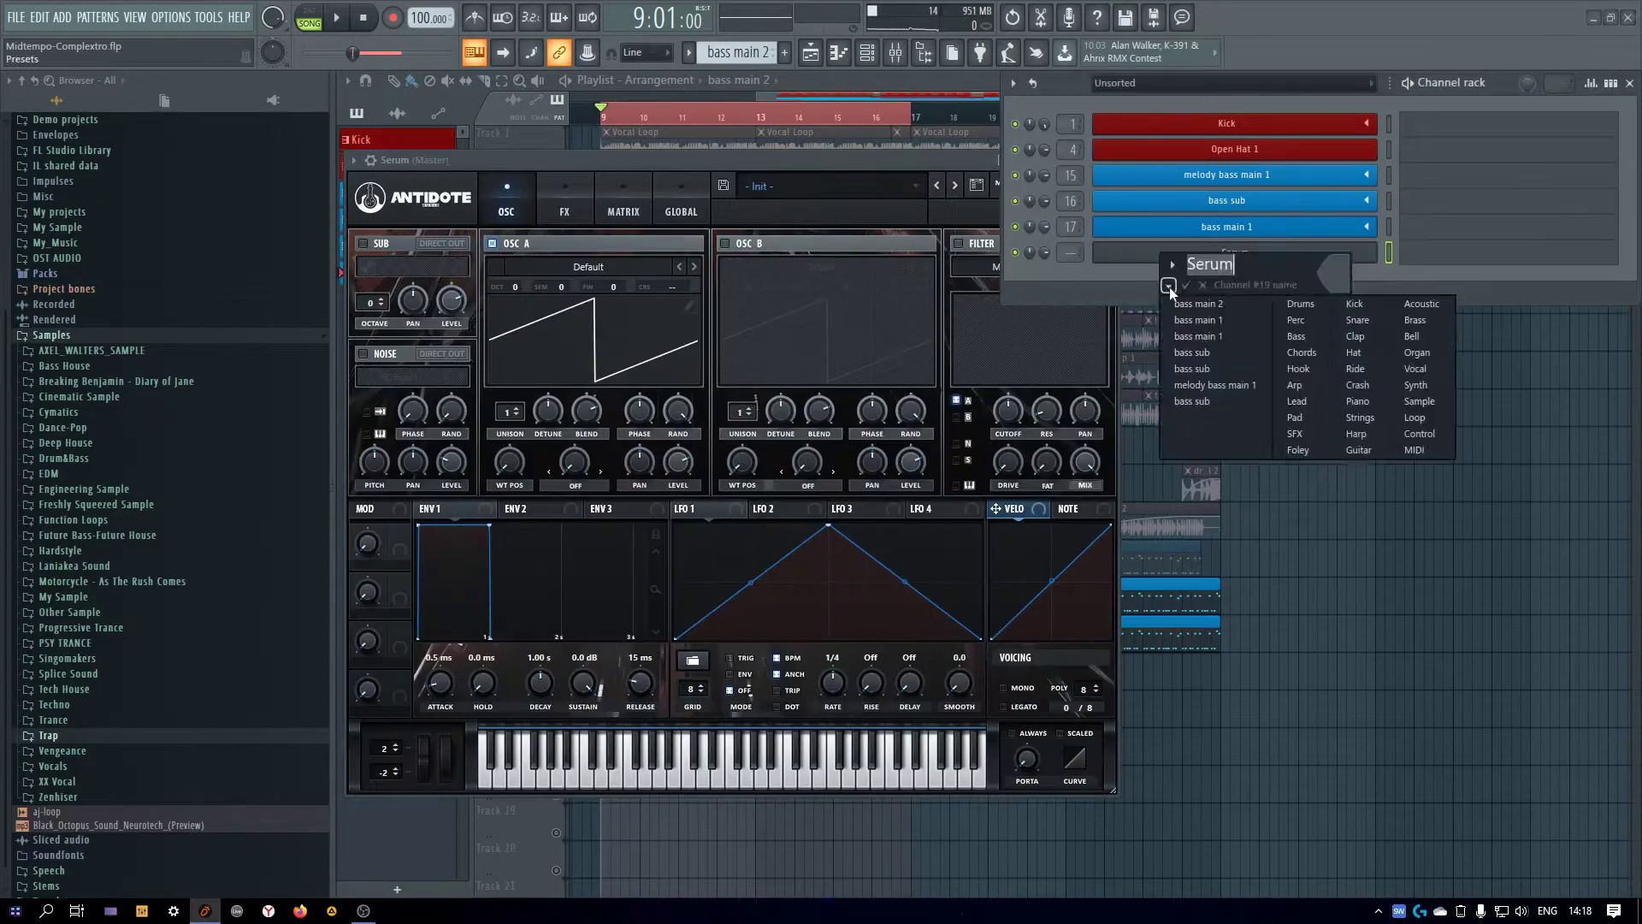
left_click(1190, 304)
key("F9")
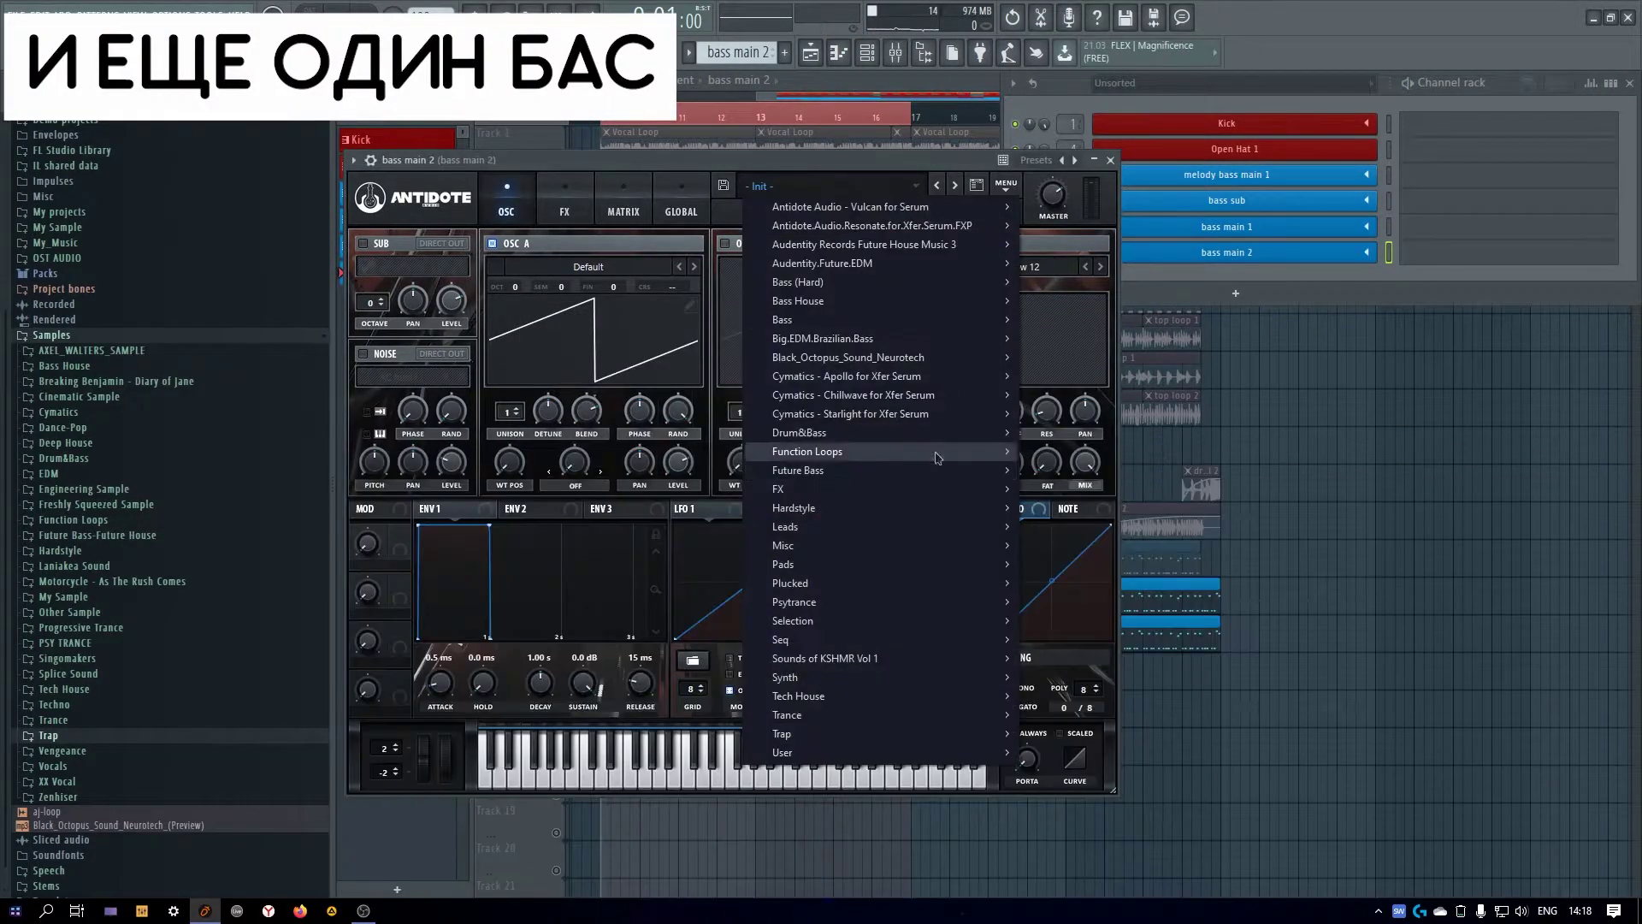
Load the BASS - Weird Rave preset in Serum and copy the bass notes into the bass main 2 channel
mouse_move(938, 457)
left_click(768, 464)
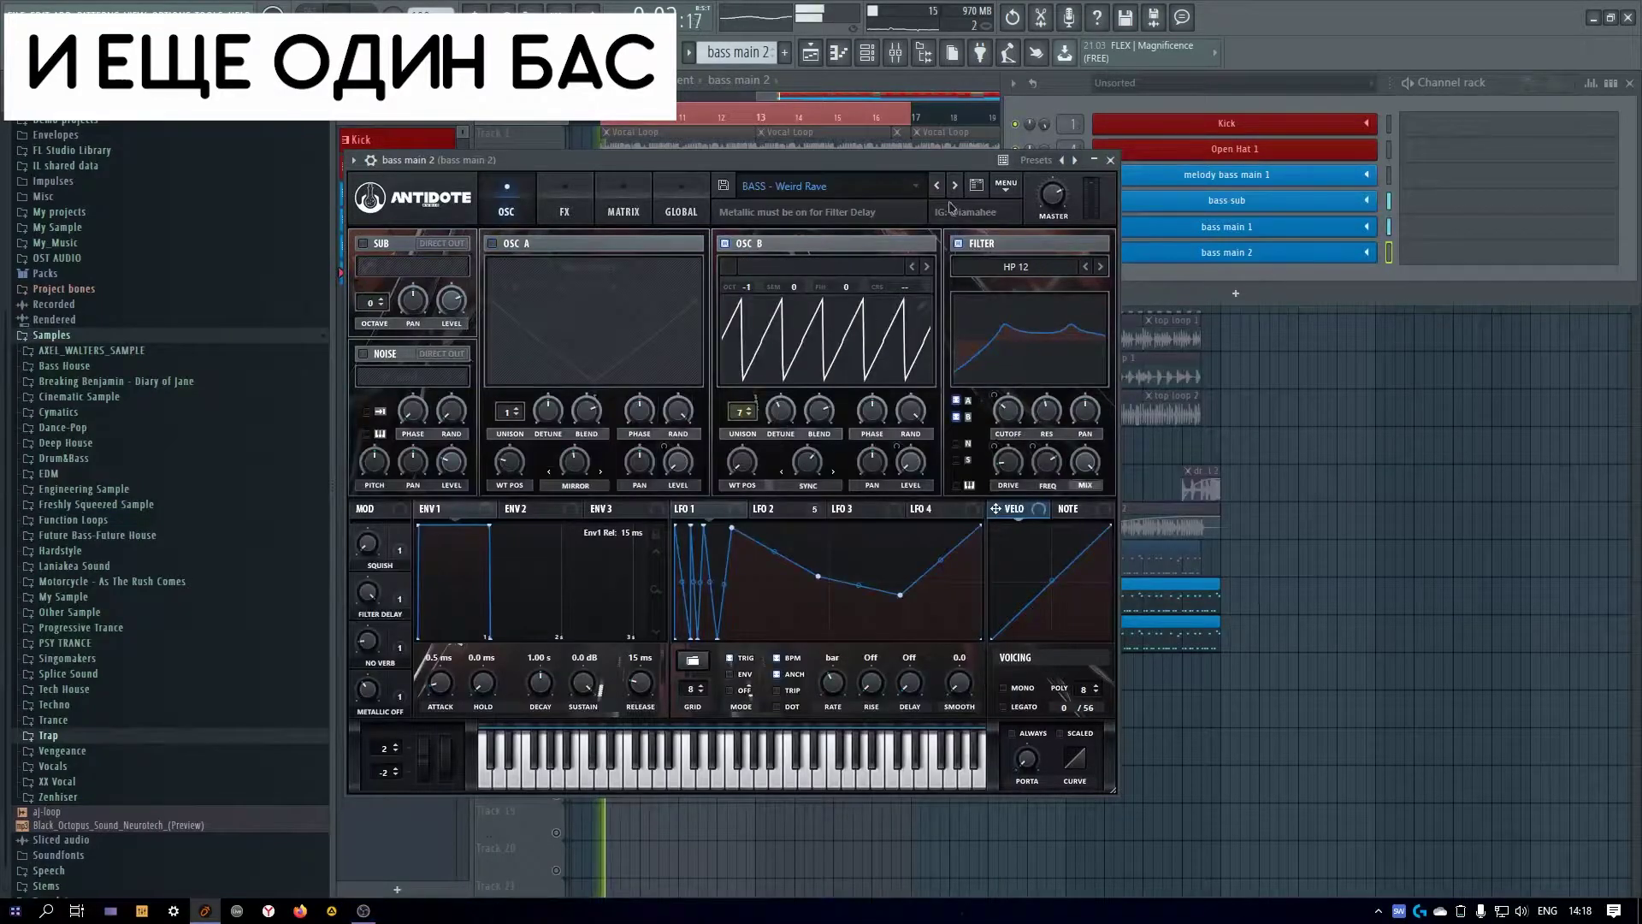
key("space")
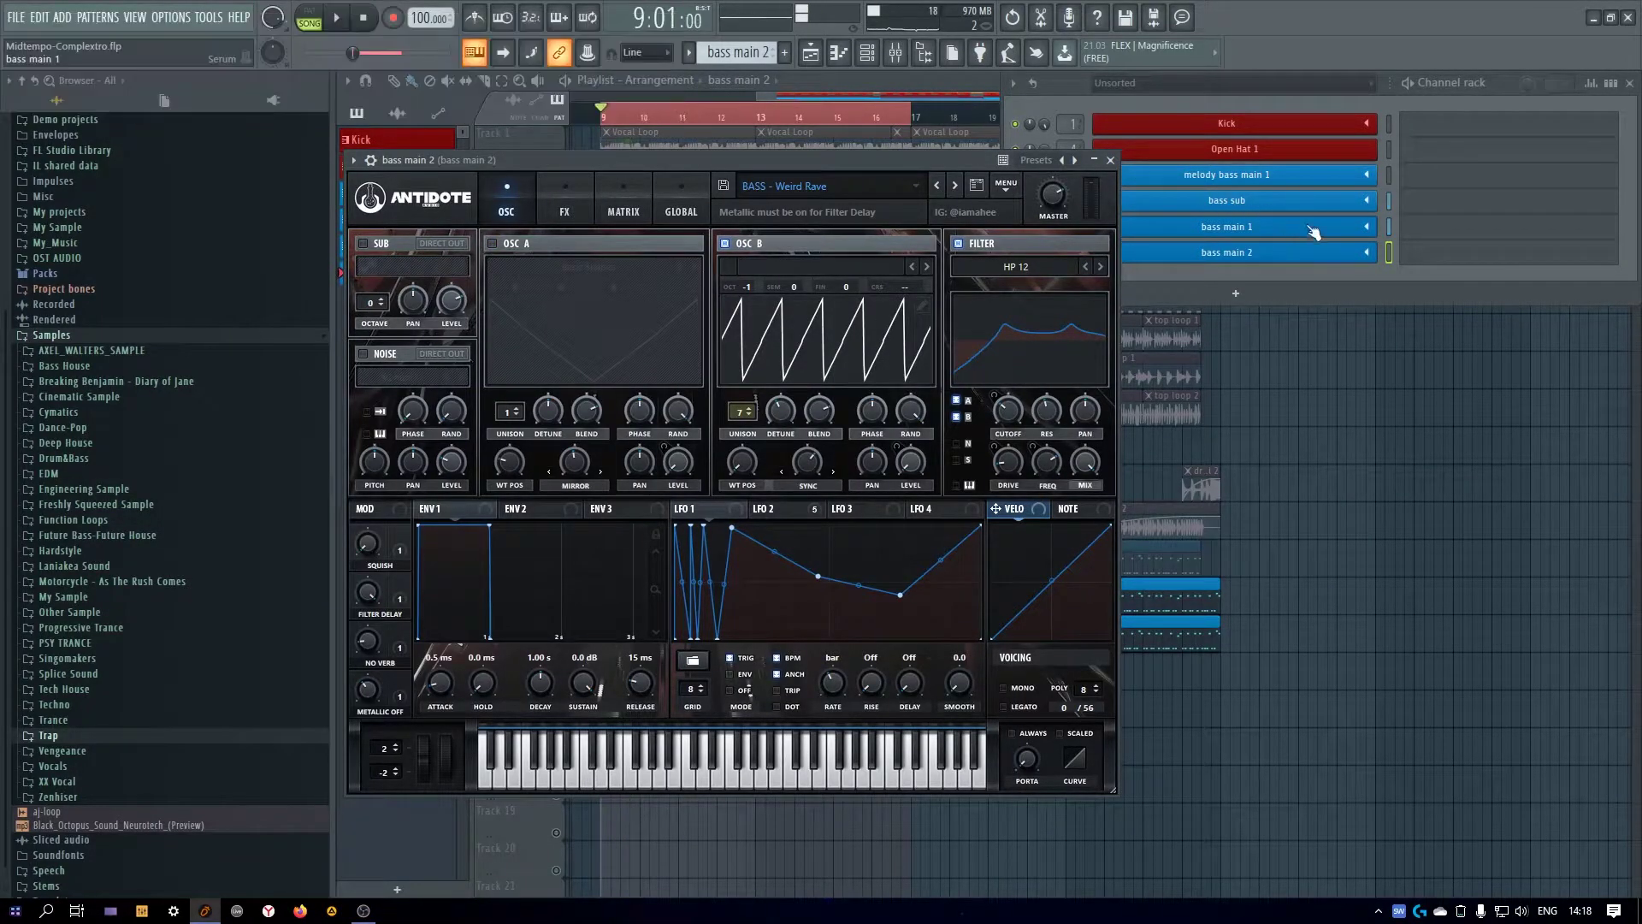
left_click(1394, 259)
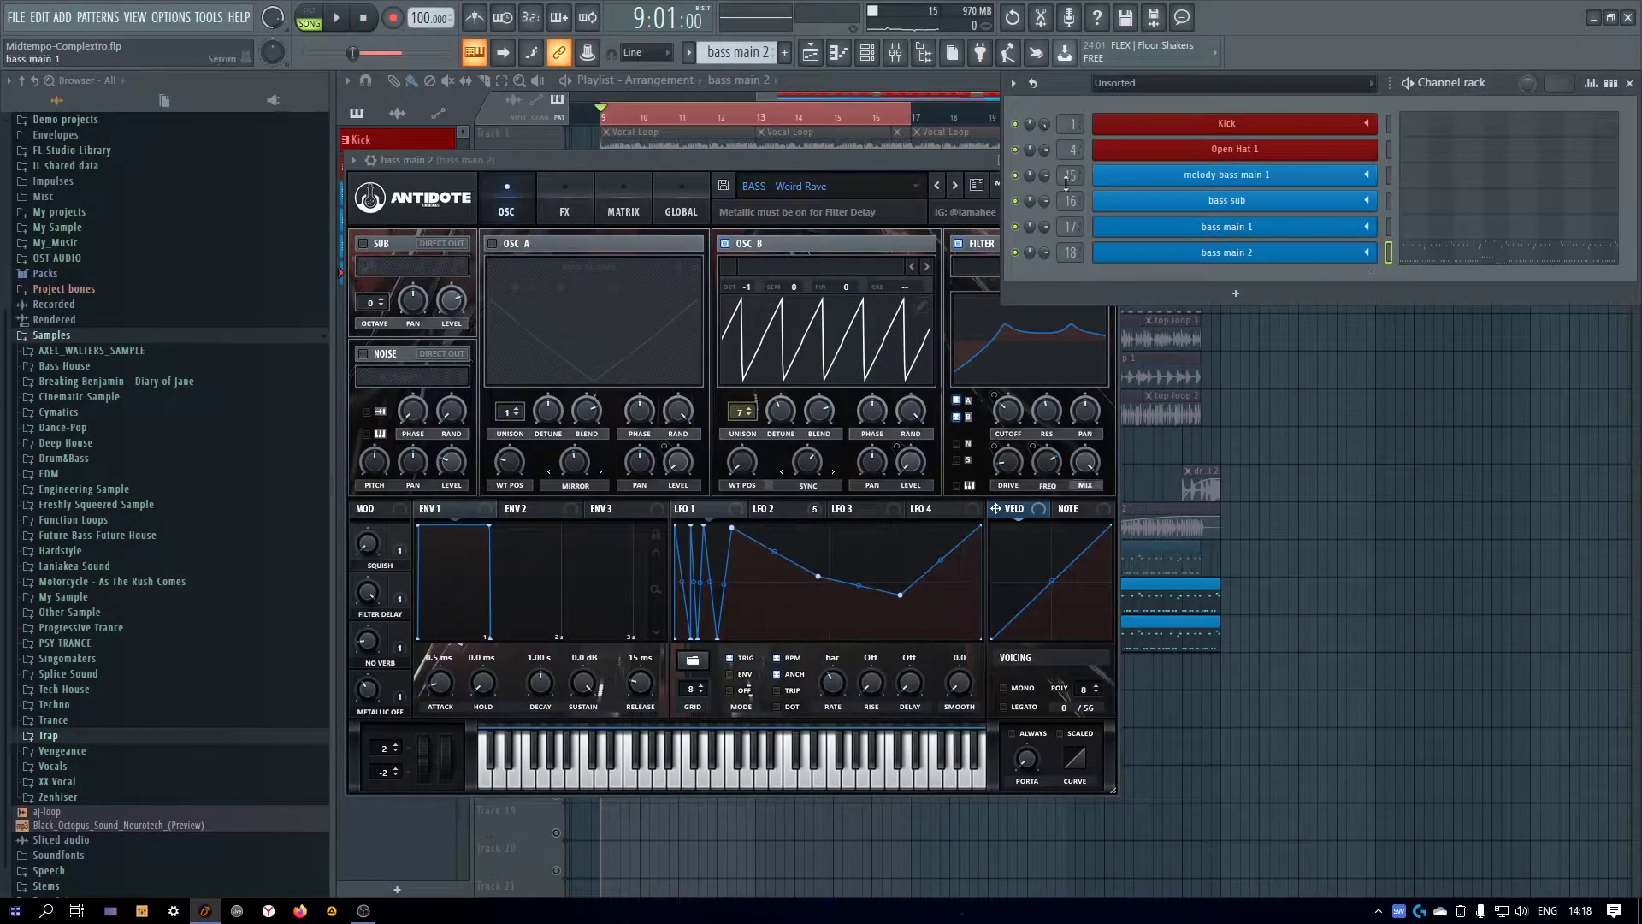
Audition Serum's preceding bass presets during pattern playback down to BASS - Prodigical Child and try its filter cutoff at 99 Hz
left_click(936, 186)
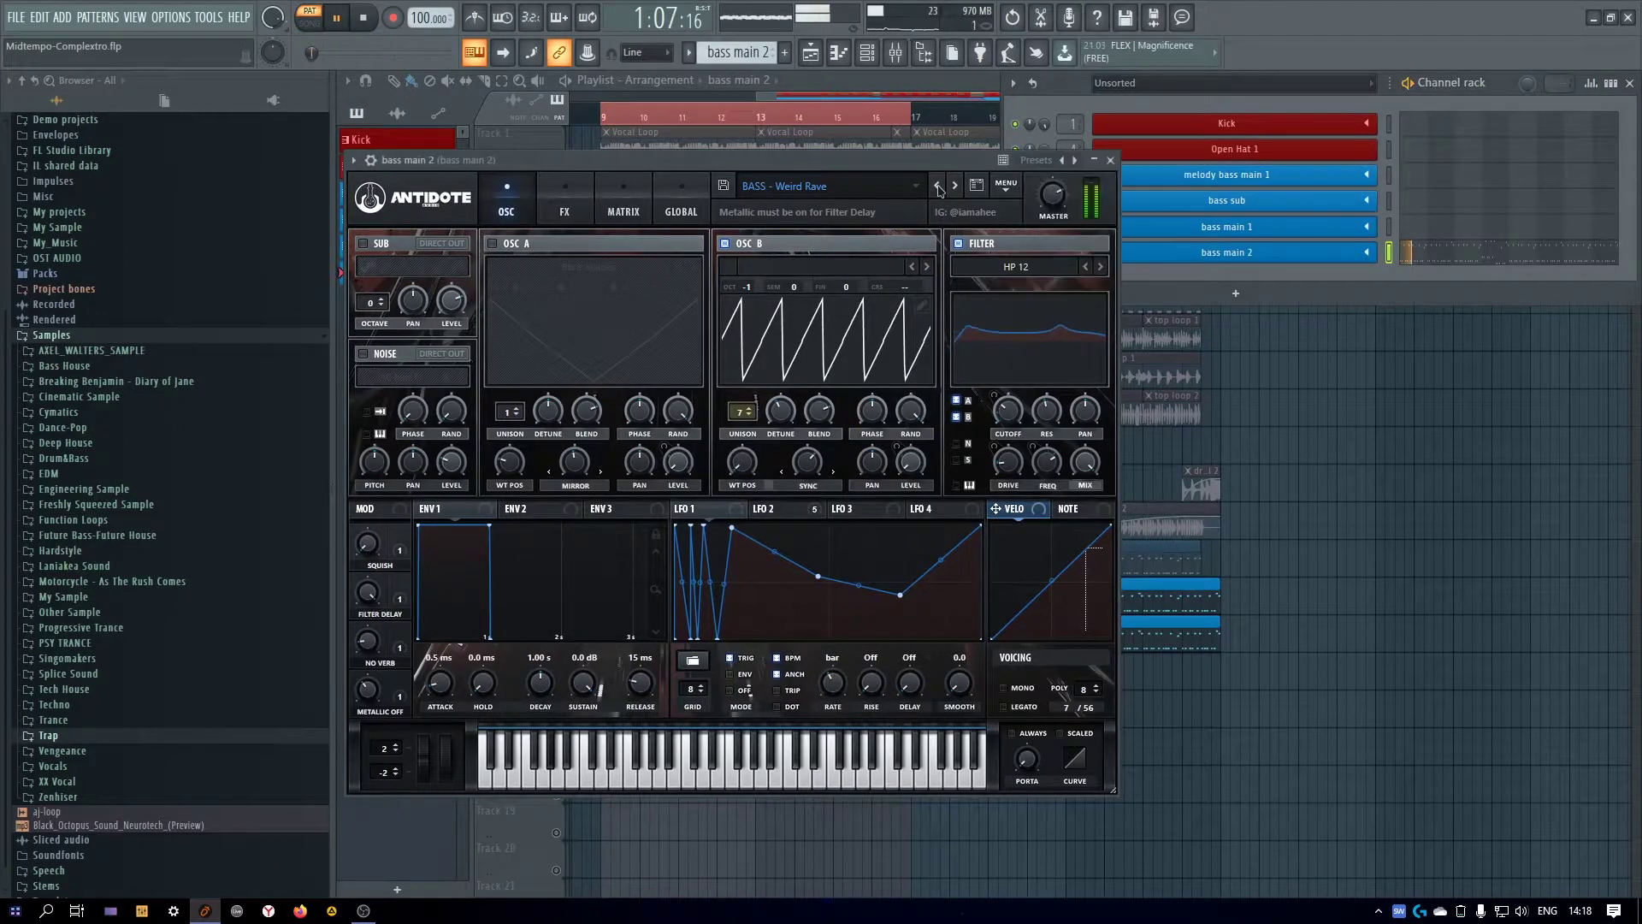
left_click(938, 186)
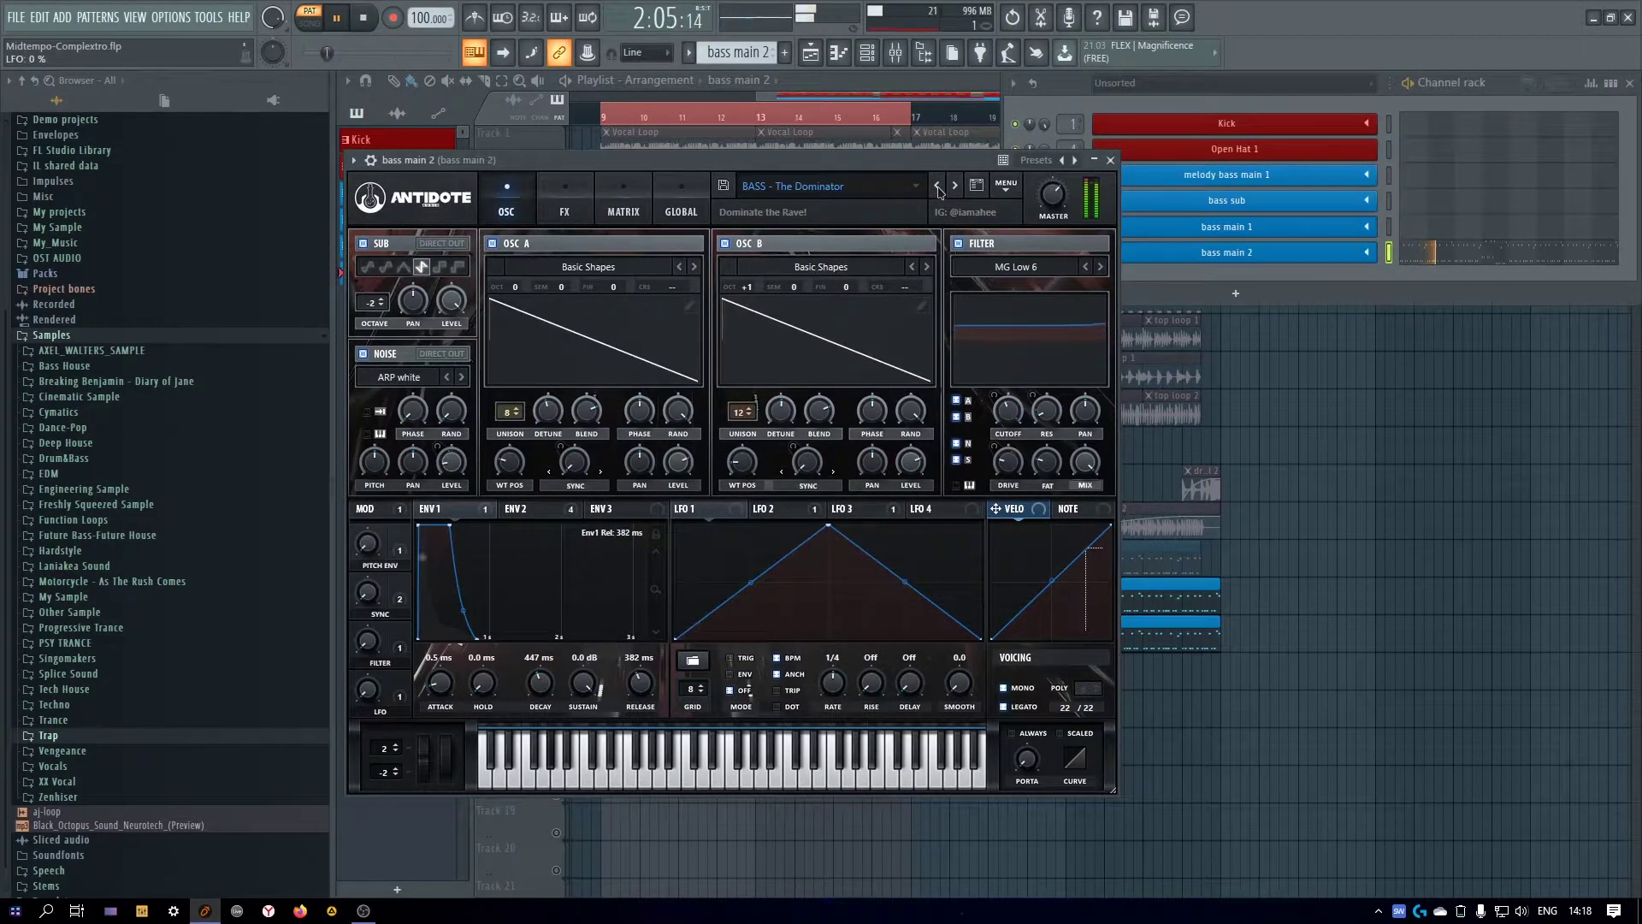
left_click(938, 187)
left_click(938, 187)
left_click(938, 187)
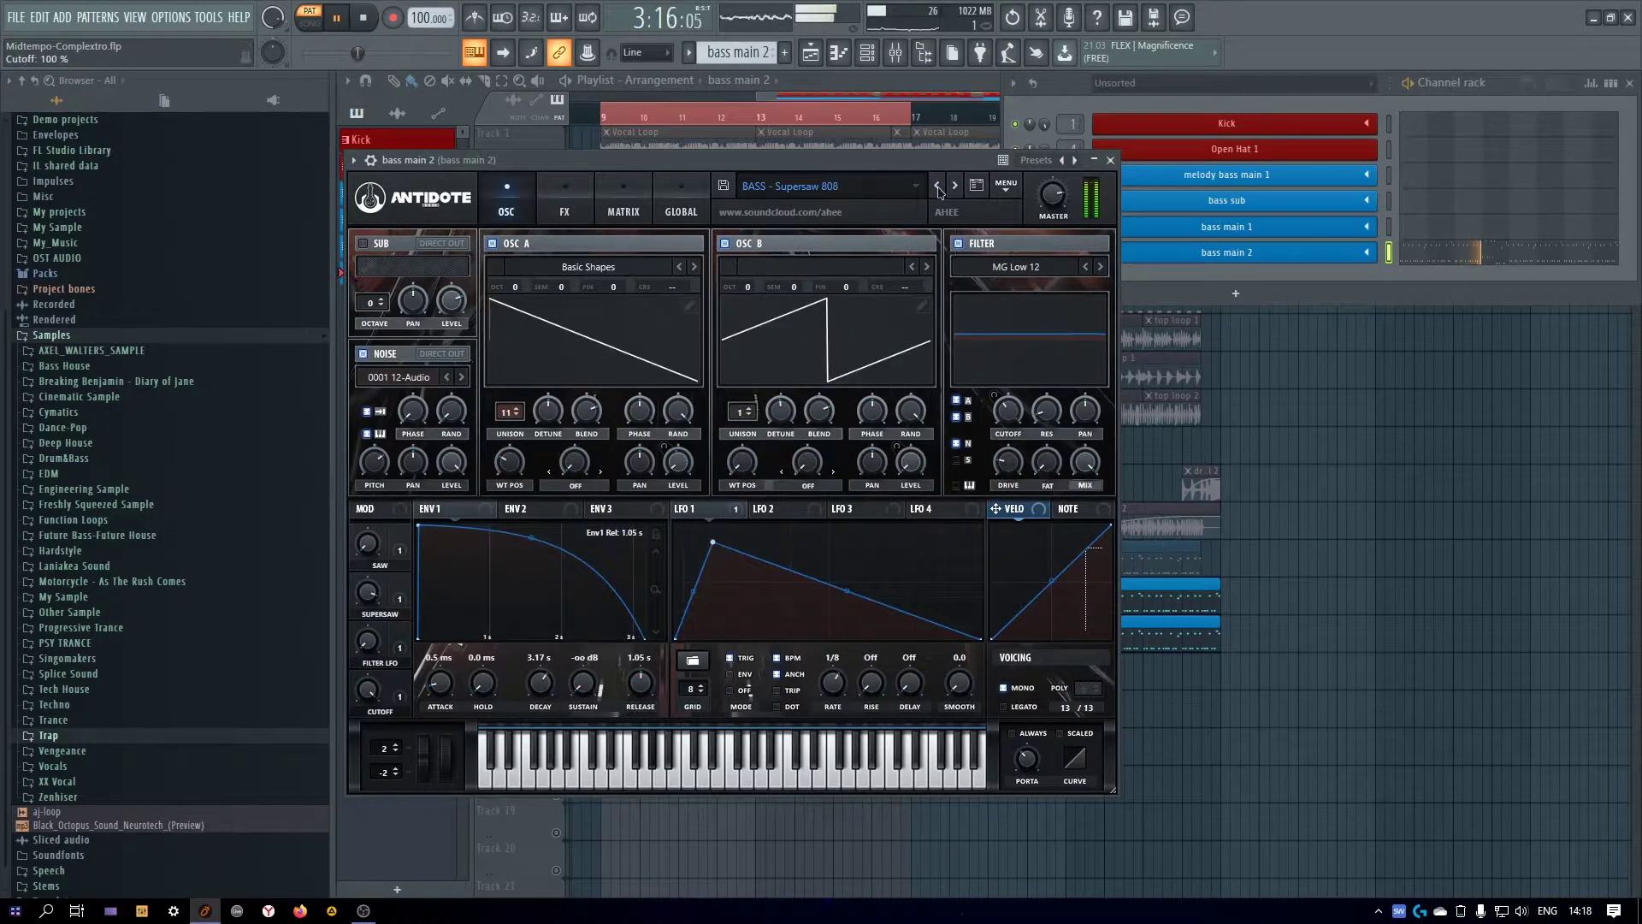
left_click(938, 186)
left_click(938, 186)
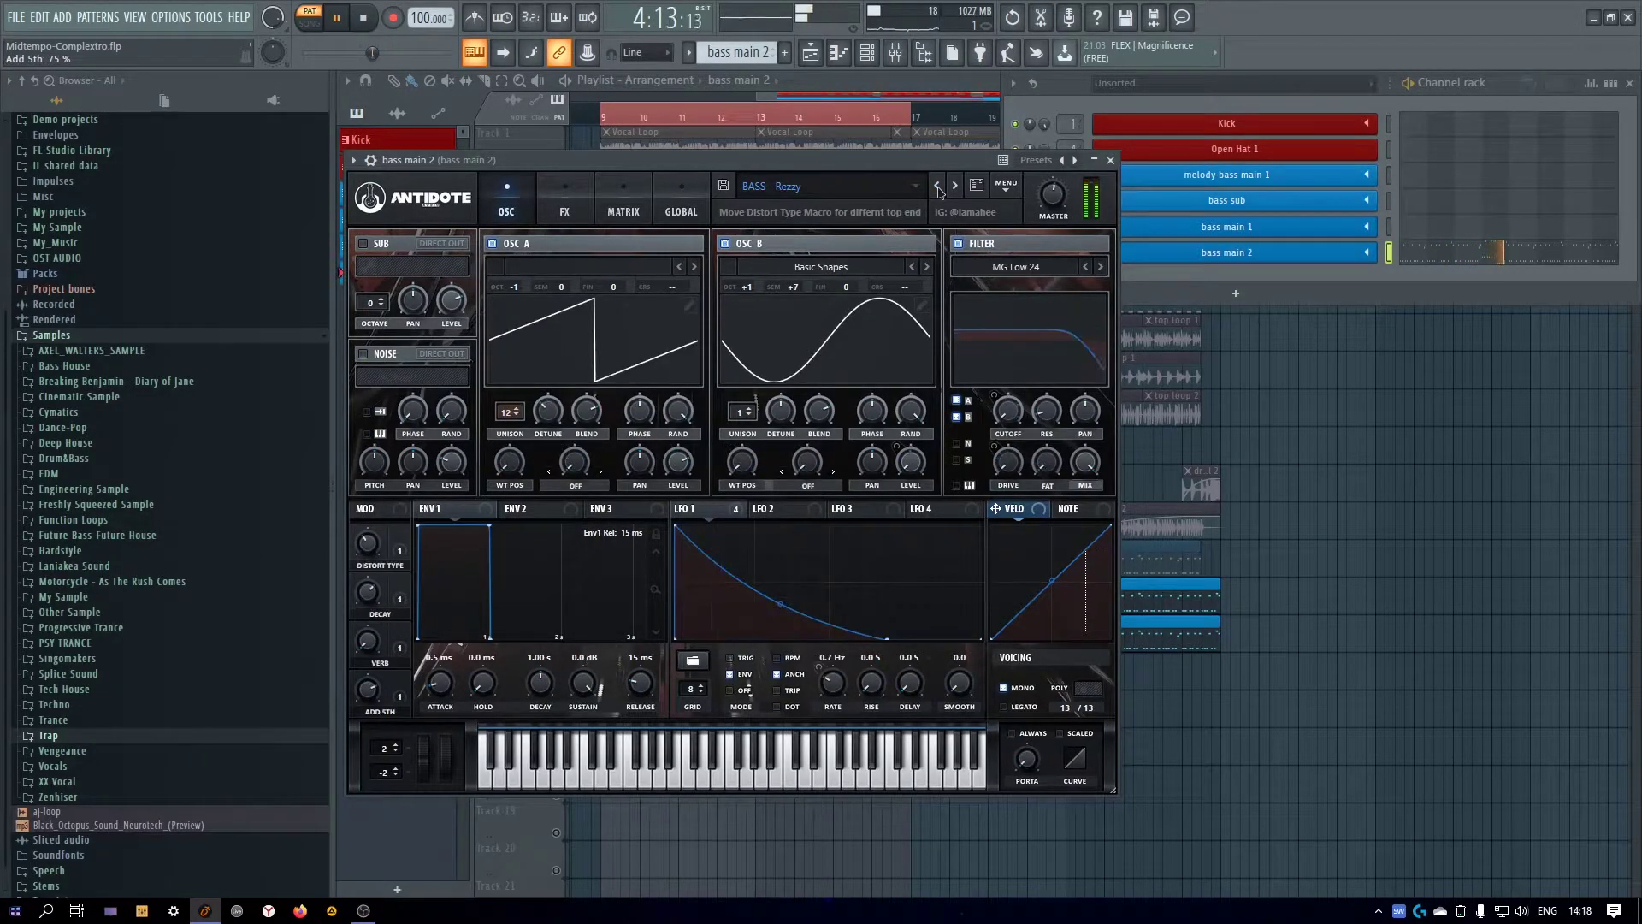
left_click(938, 186)
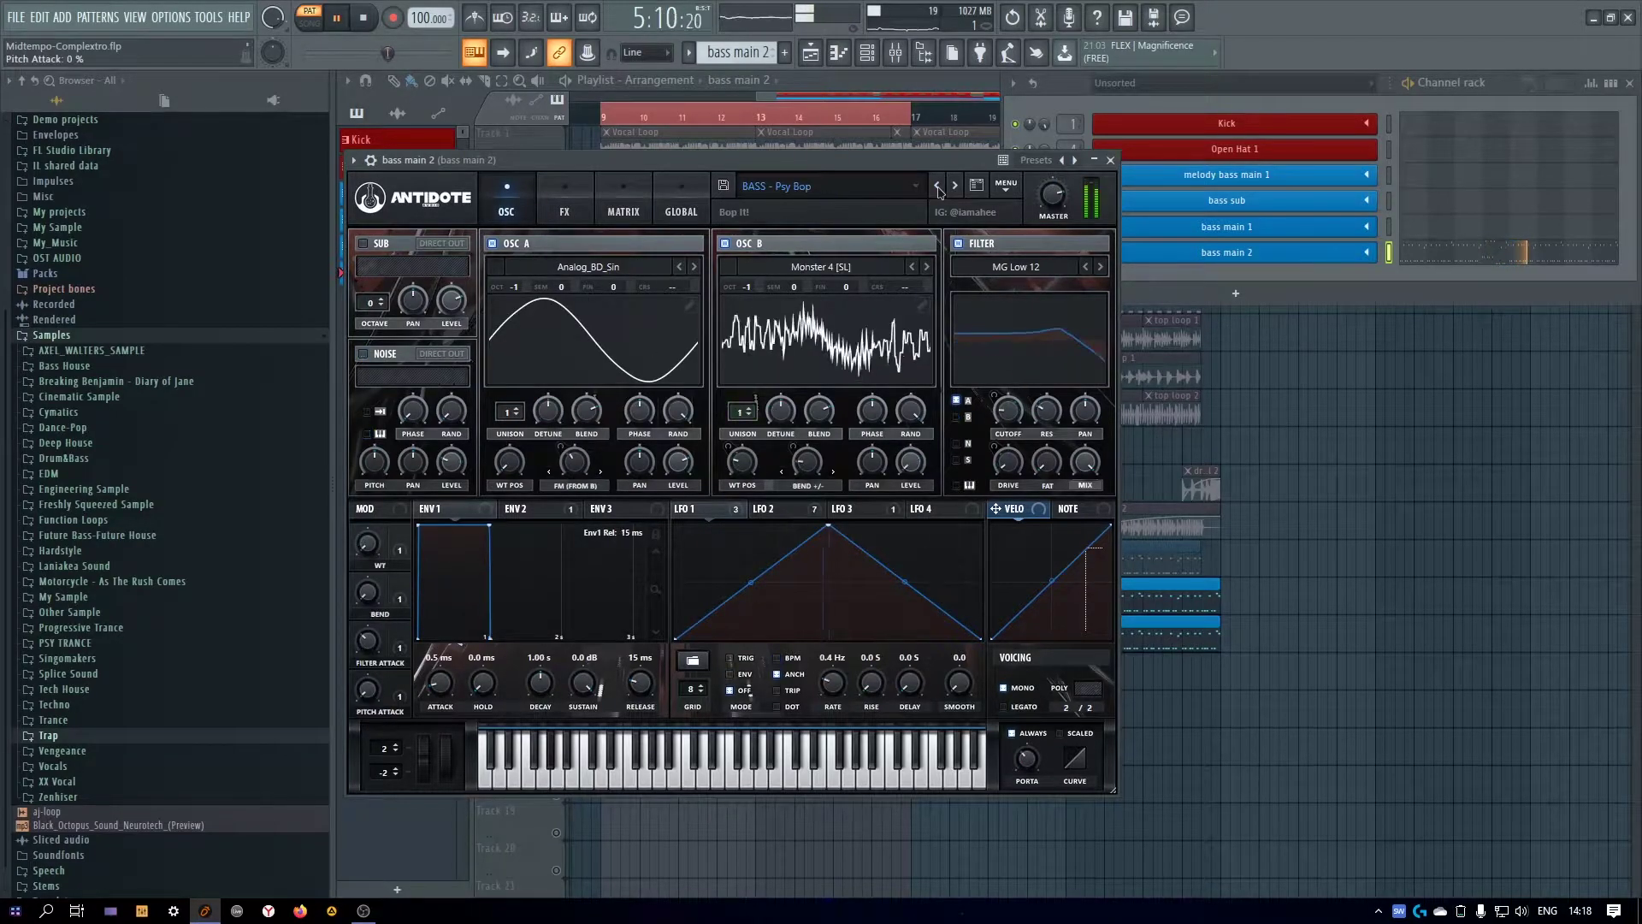
left_click(939, 186)
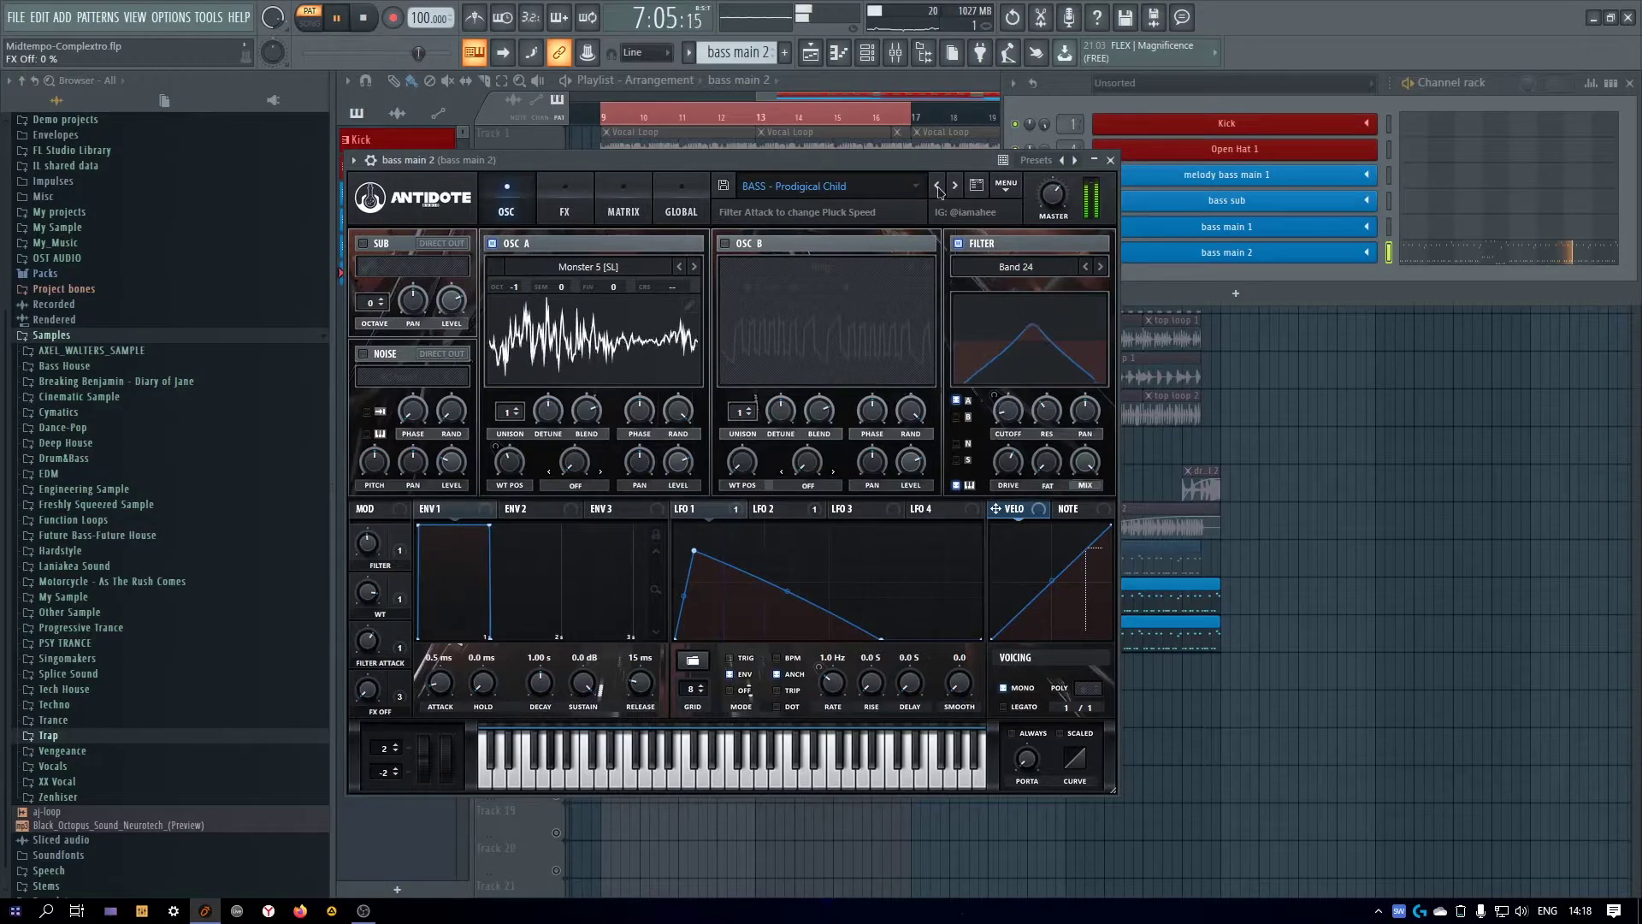
left_click_drag(1008, 412, 1017, 448)
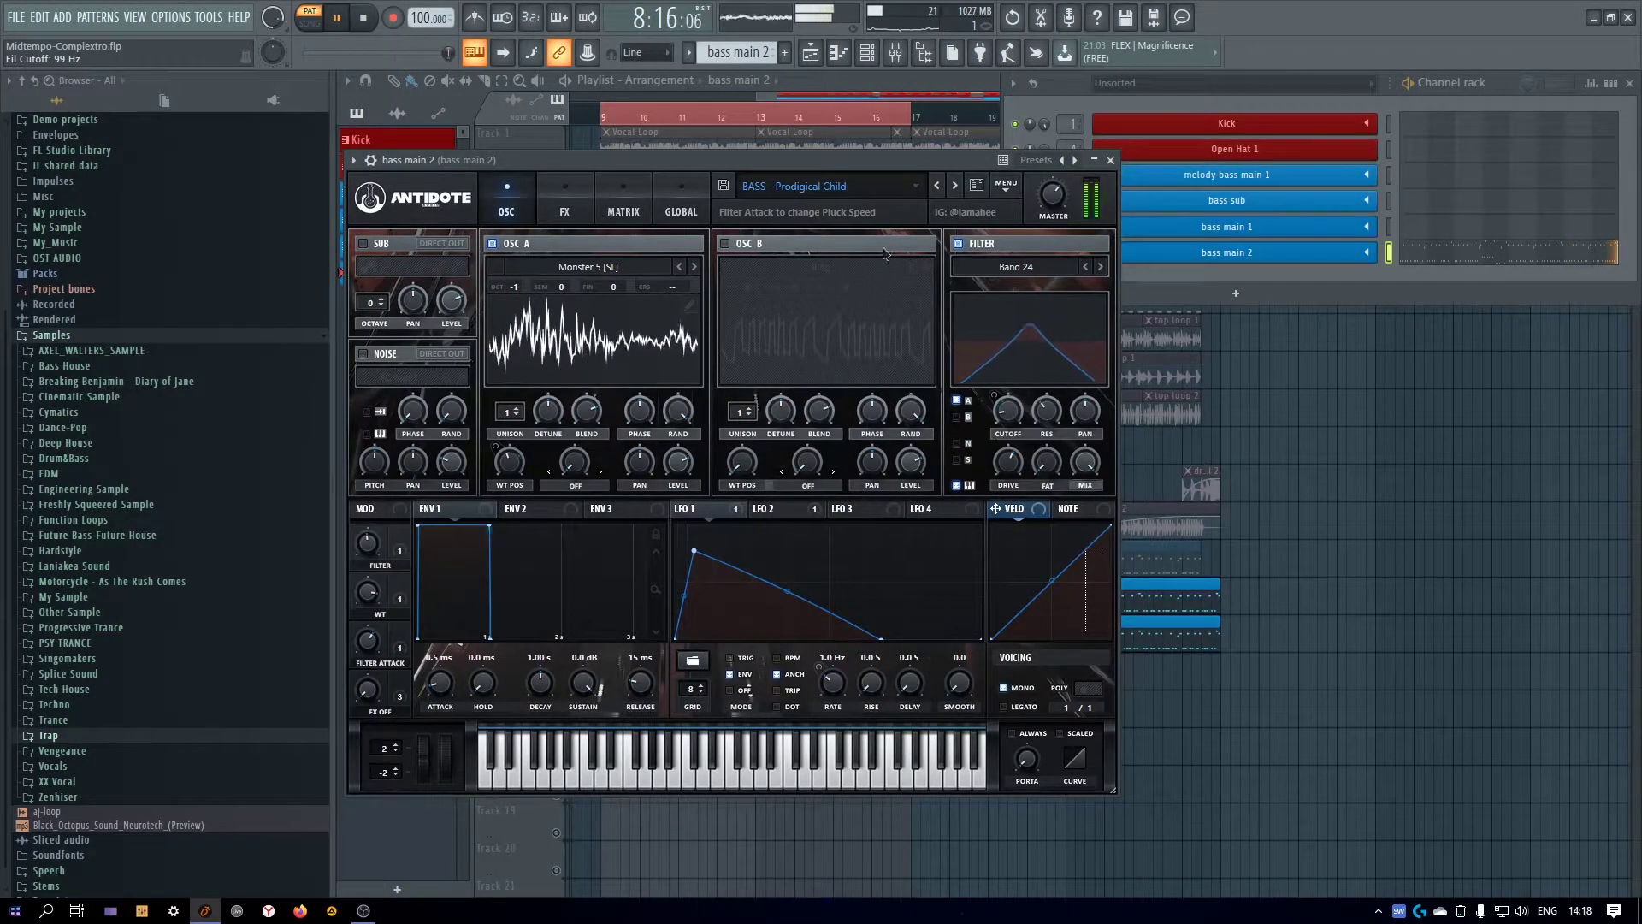
Continue auditioning the preceding bass presets, settle on BASS - Dark Techno Donk for bass main 2, and close the synth window
left_click(937, 186)
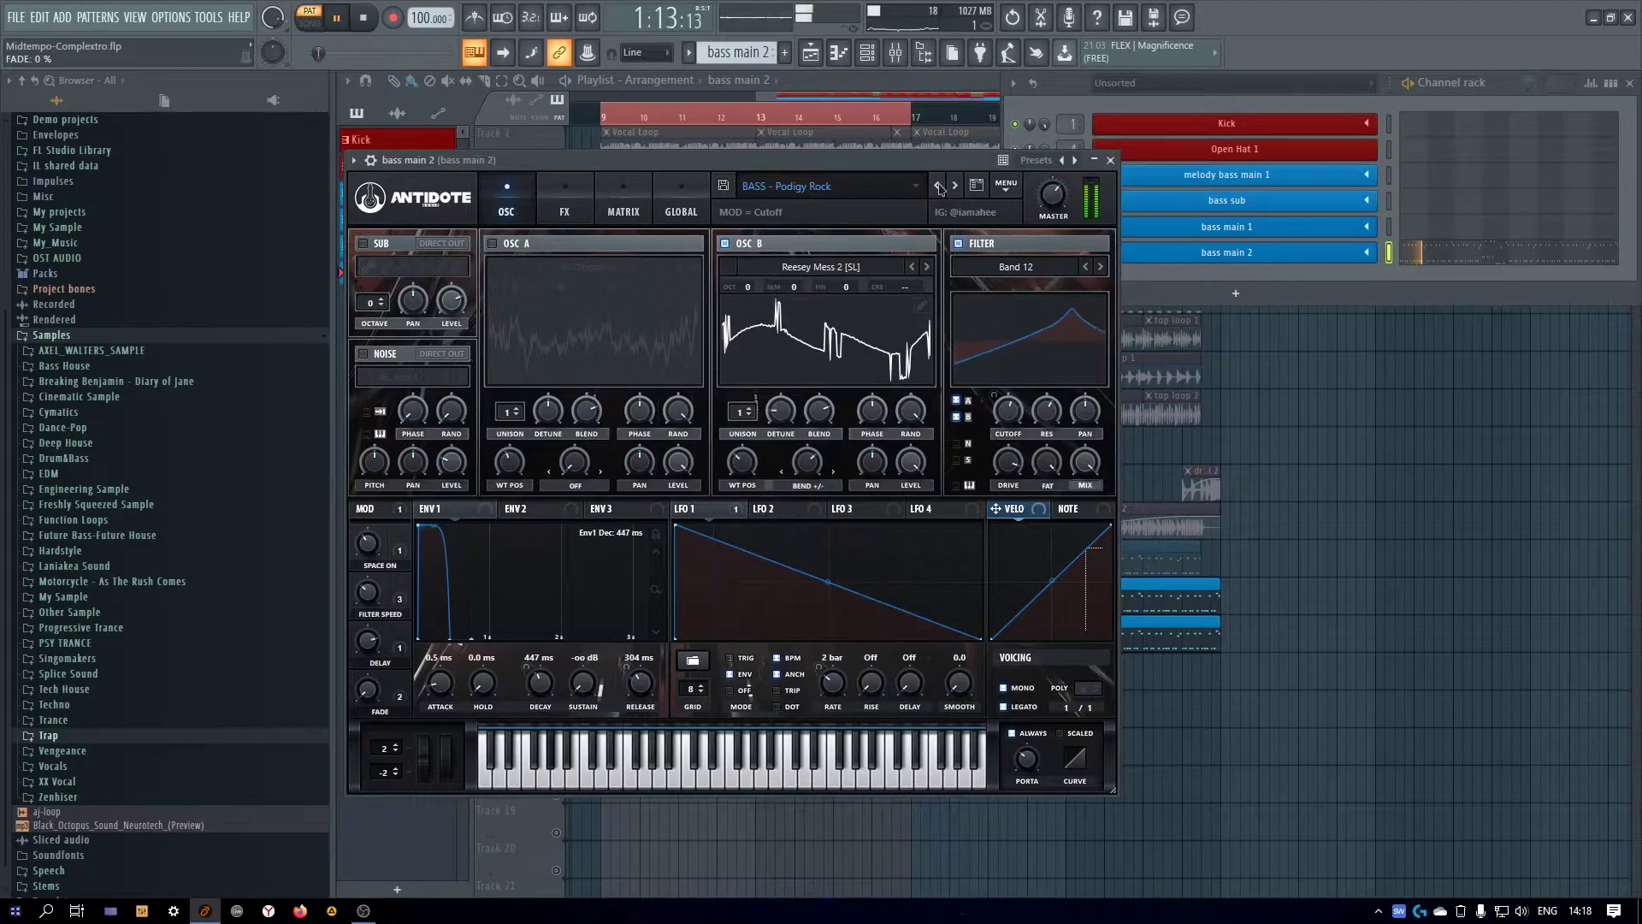
left_click(938, 187)
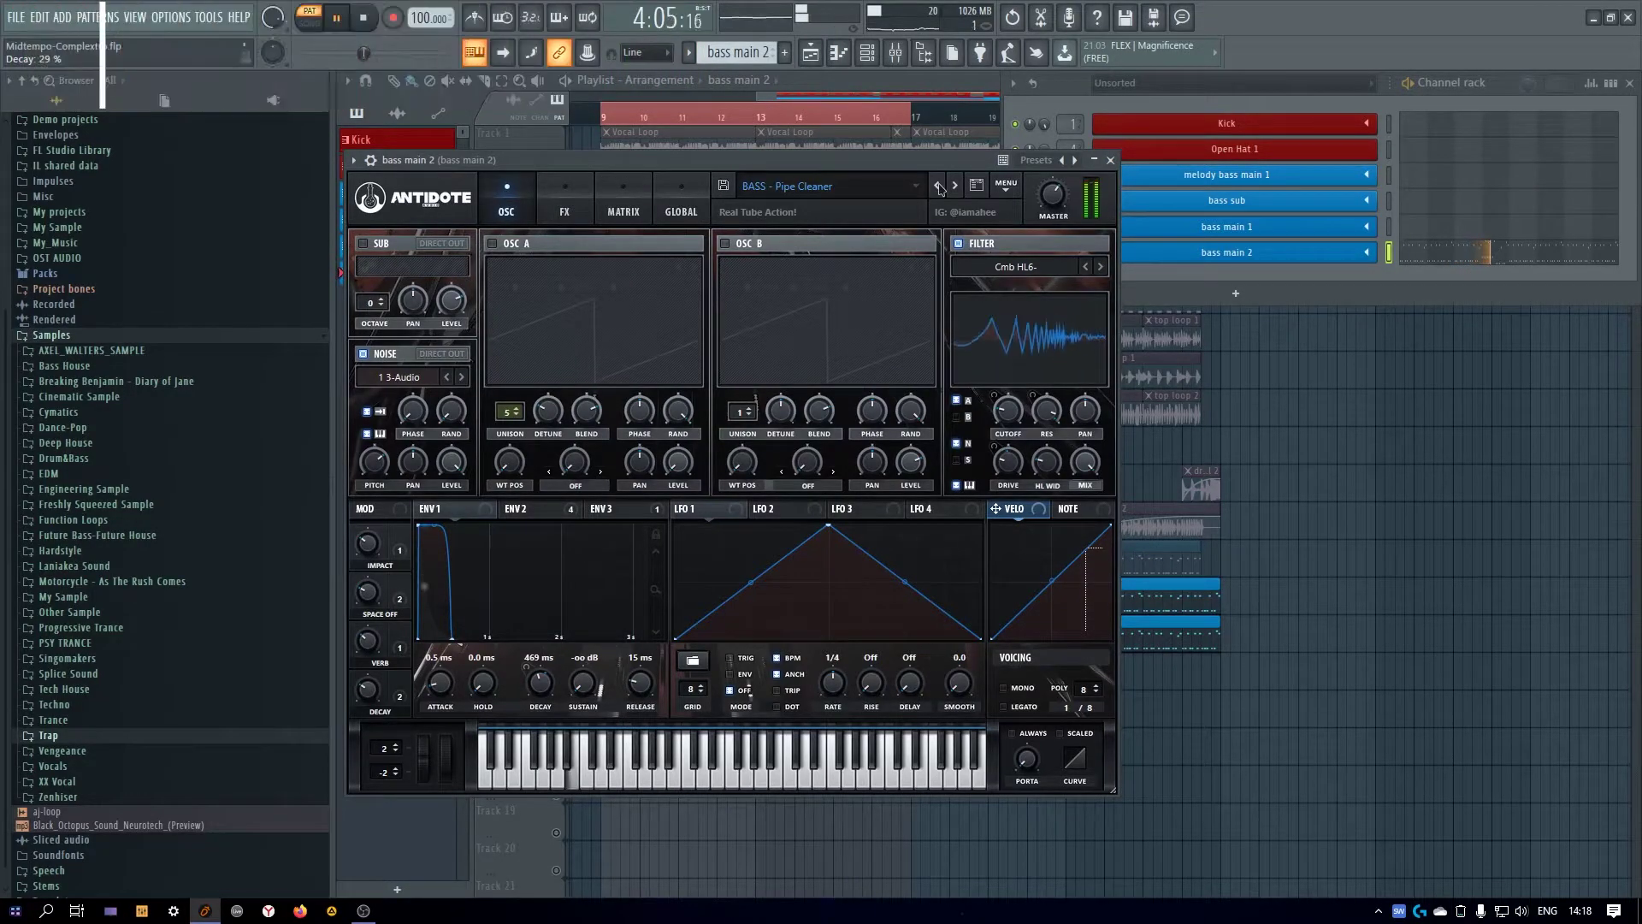
left_click(938, 187)
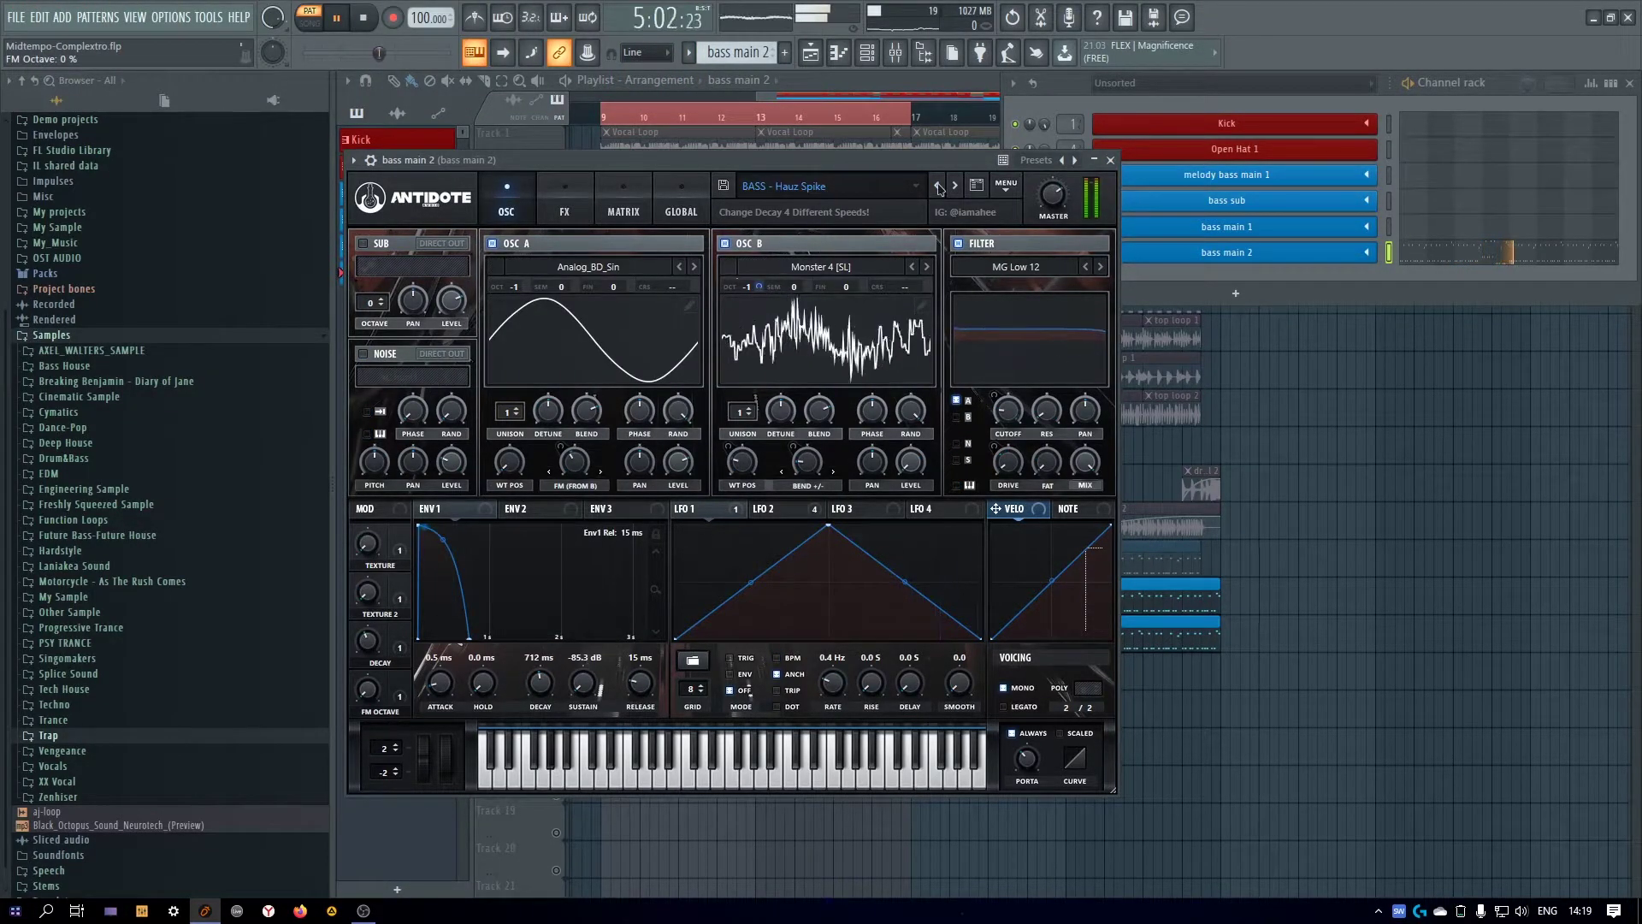
left_click(938, 187)
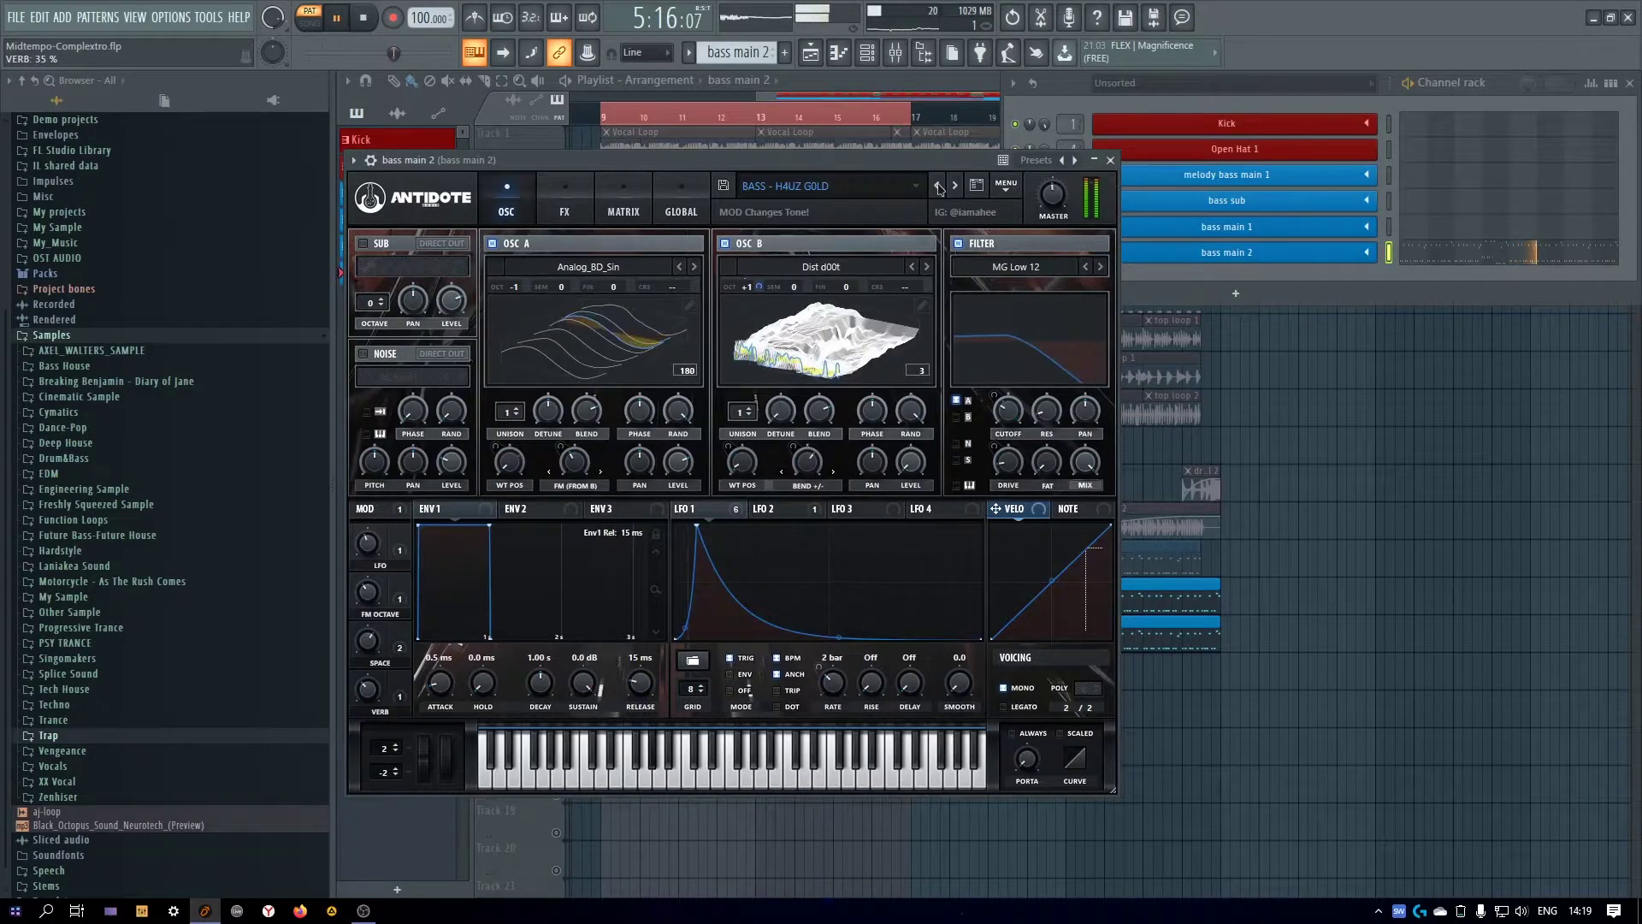
left_click(938, 187)
left_click(938, 186)
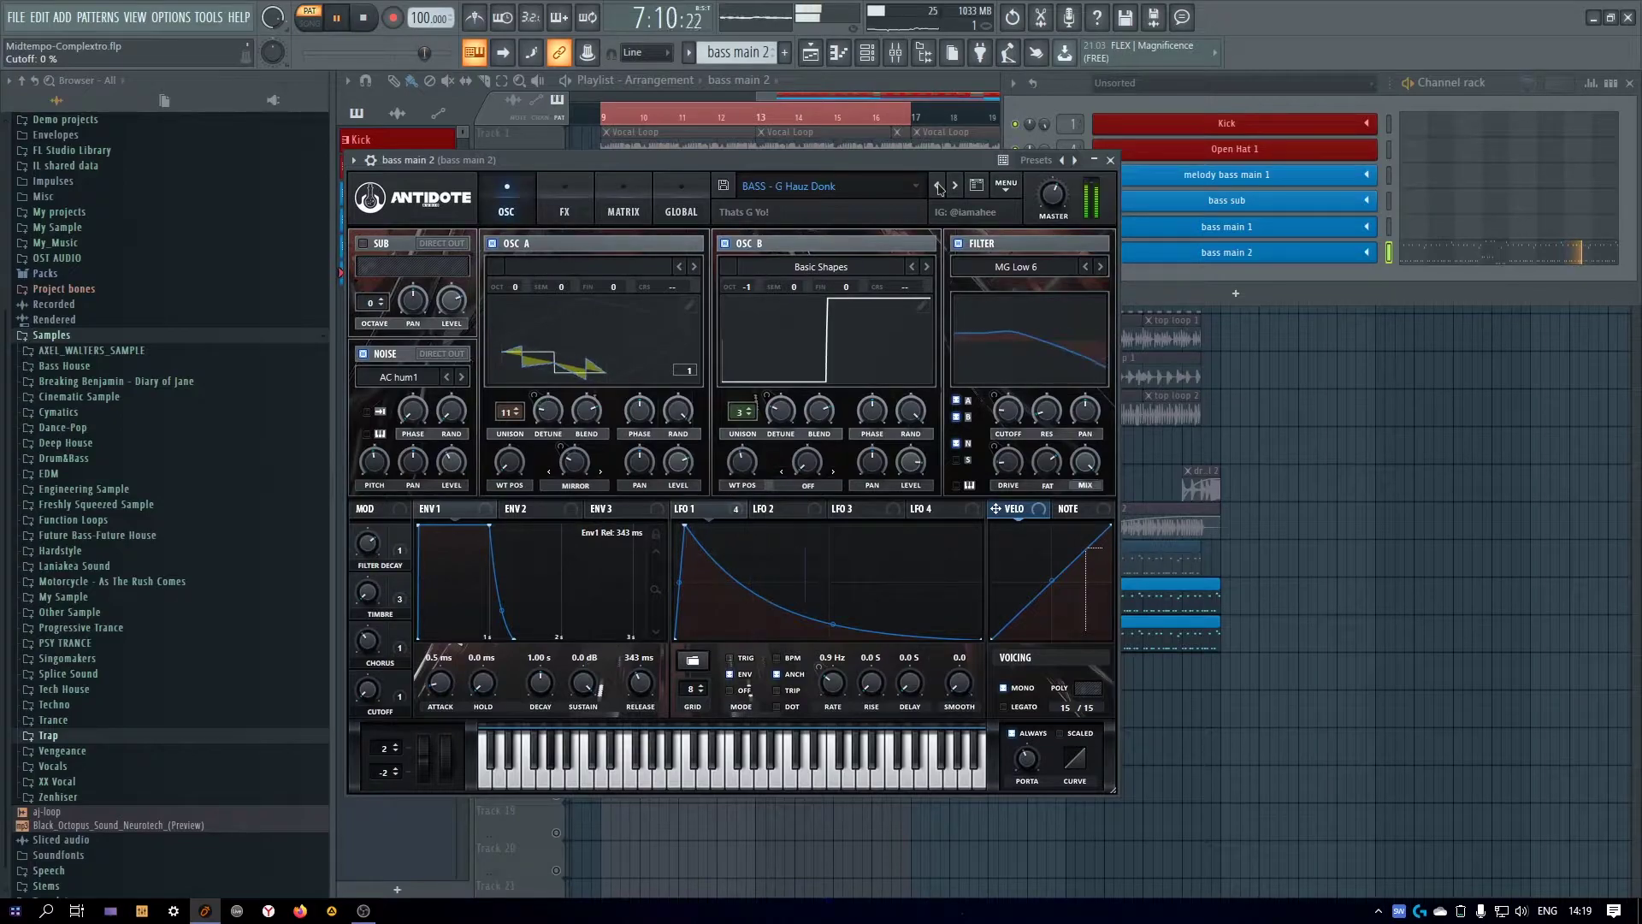
left_click(938, 186)
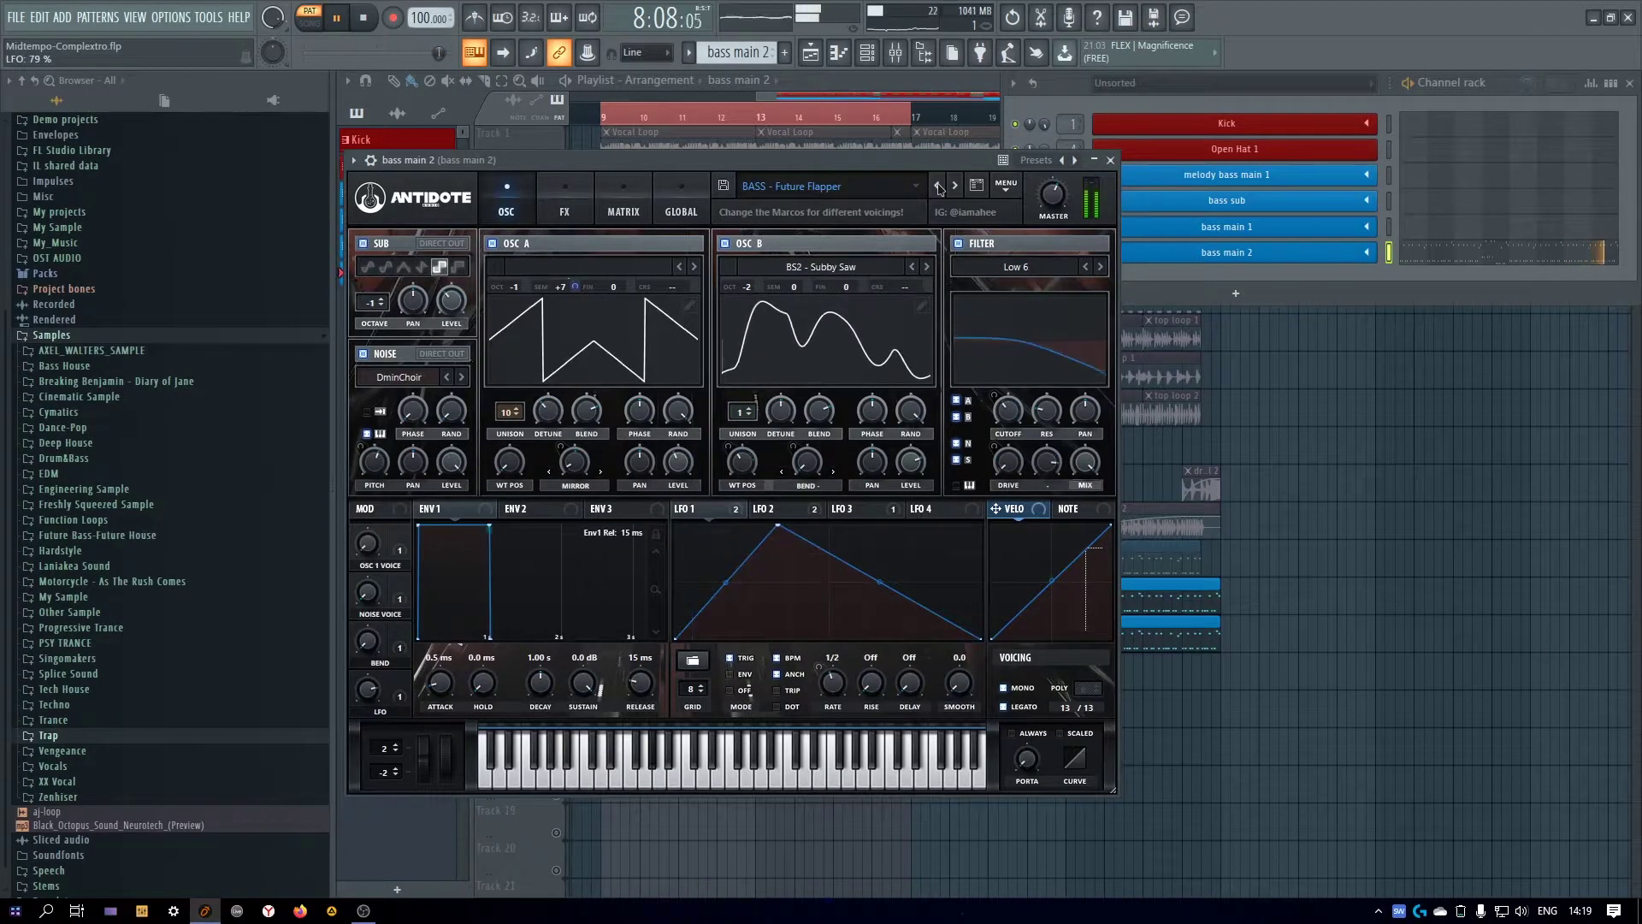
left_click(938, 186)
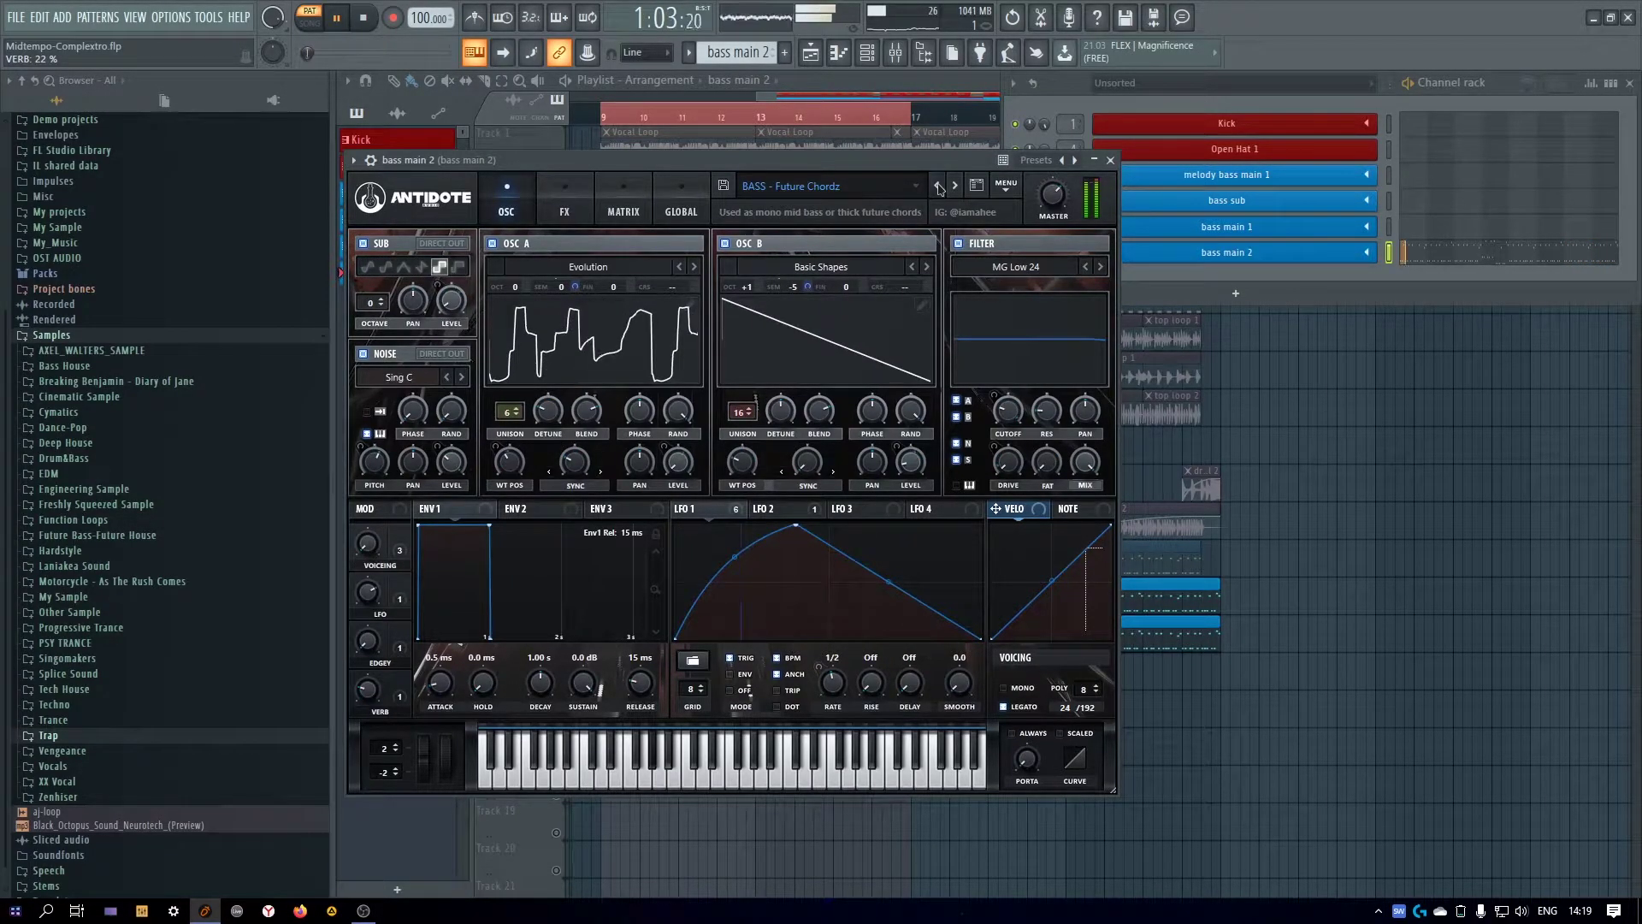
left_click(938, 187)
left_click(938, 186)
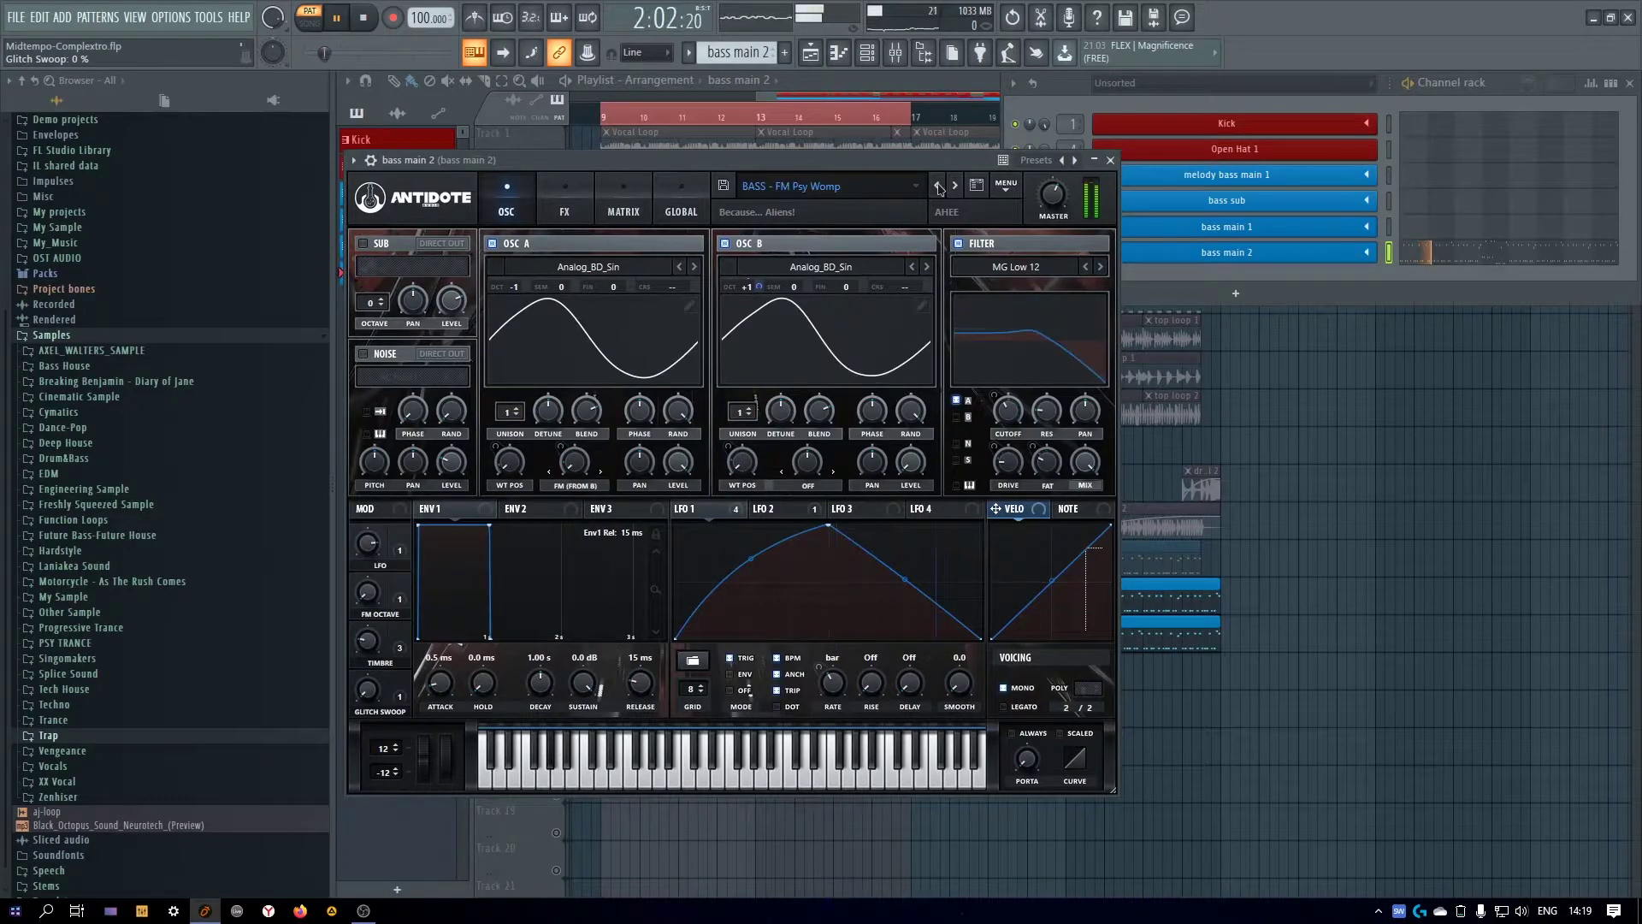
left_click(938, 187)
left_click(938, 186)
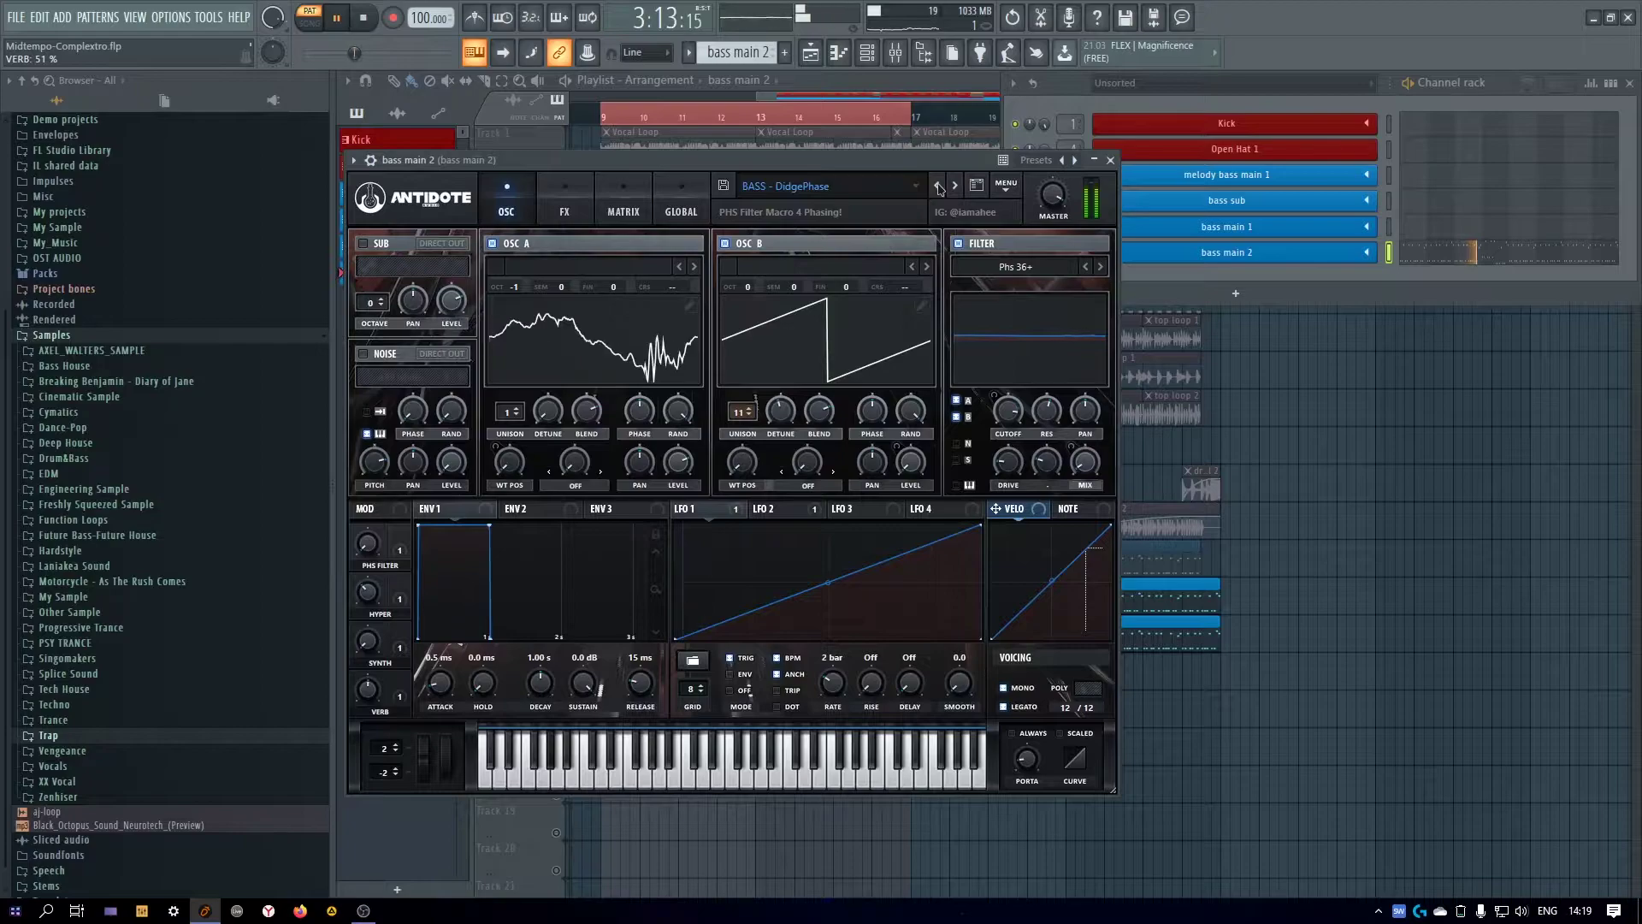
left_click(938, 186)
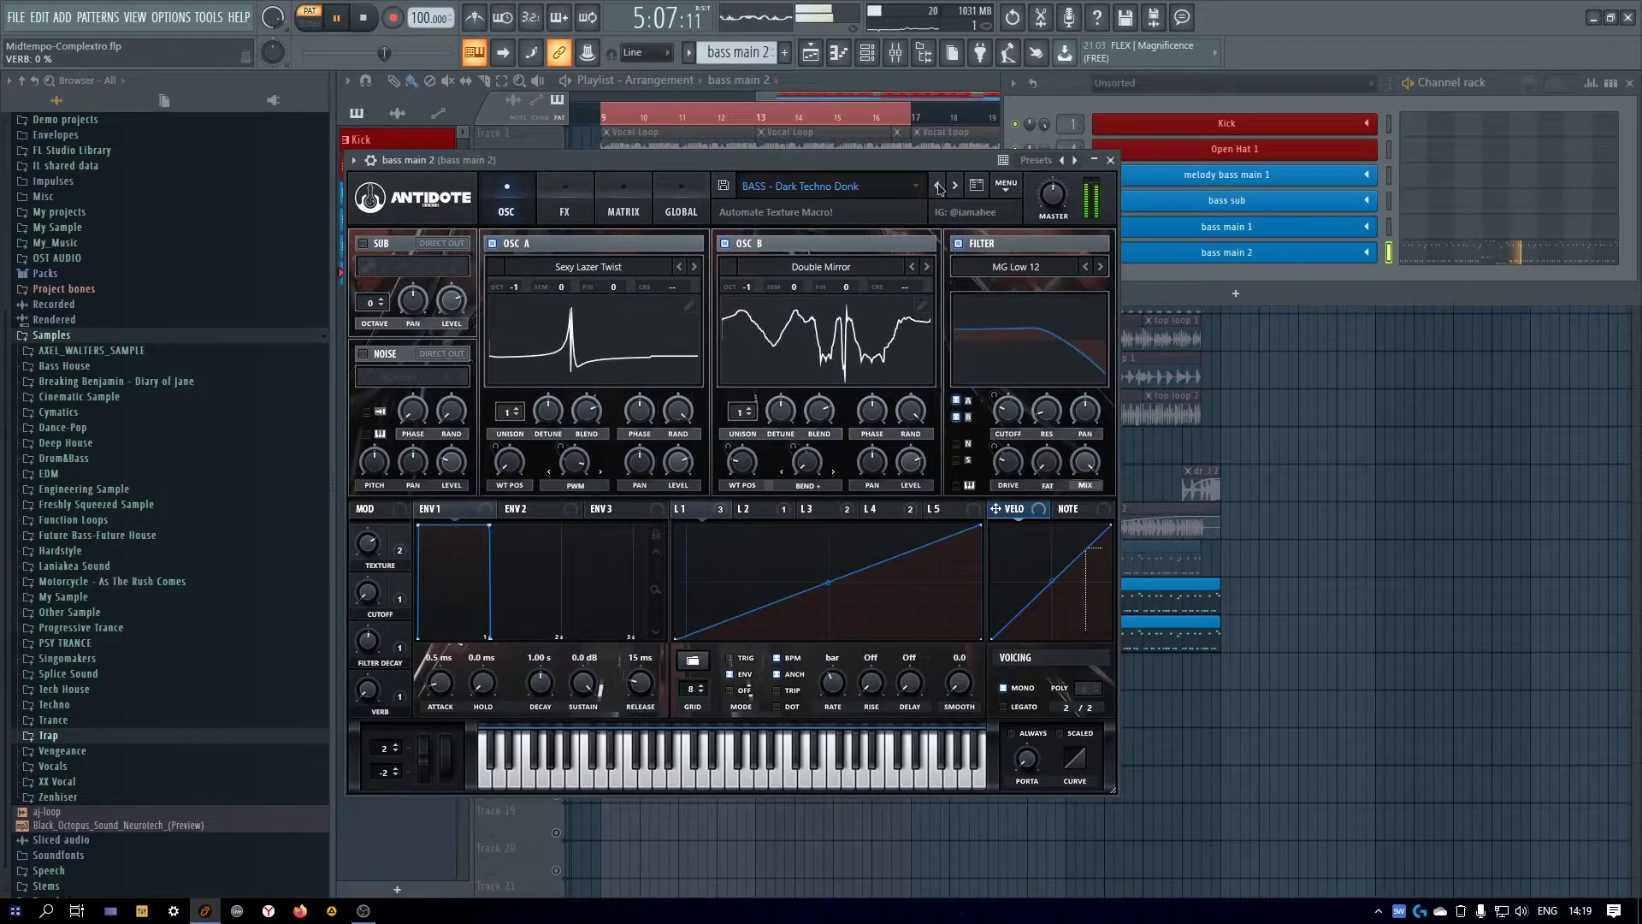
left_click(938, 186)
left_click(956, 187)
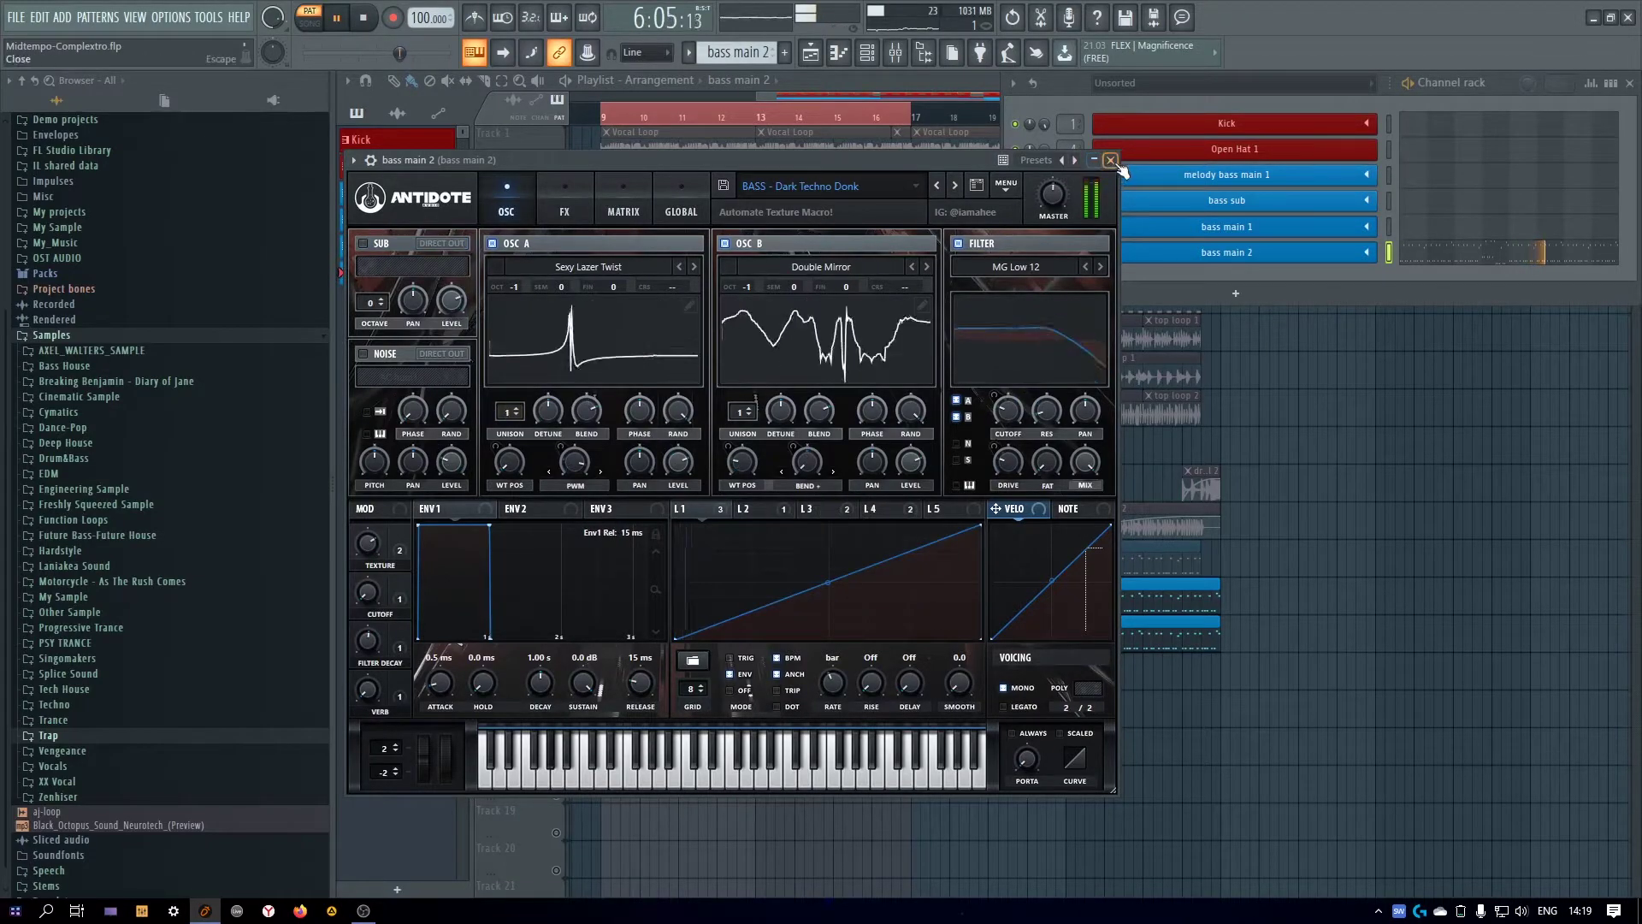
left_click(1110, 160)
Add Fruity Parametric EQ 2 to slot 1 of the bass main 2 mixer insert
left_click(897, 54)
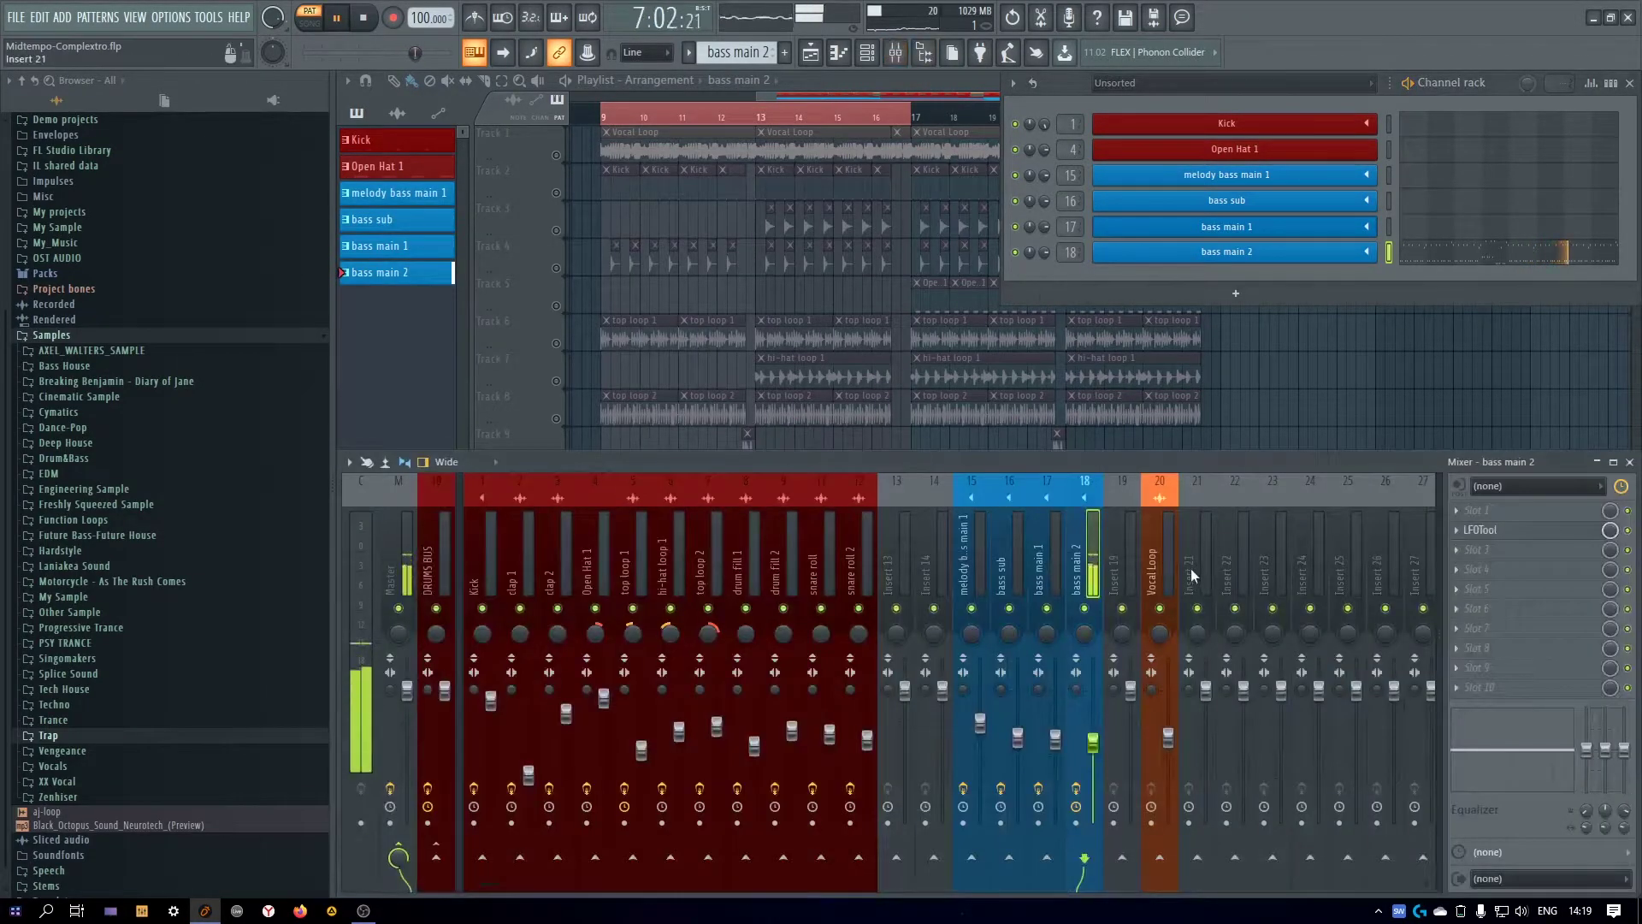
left_click(1471, 513)
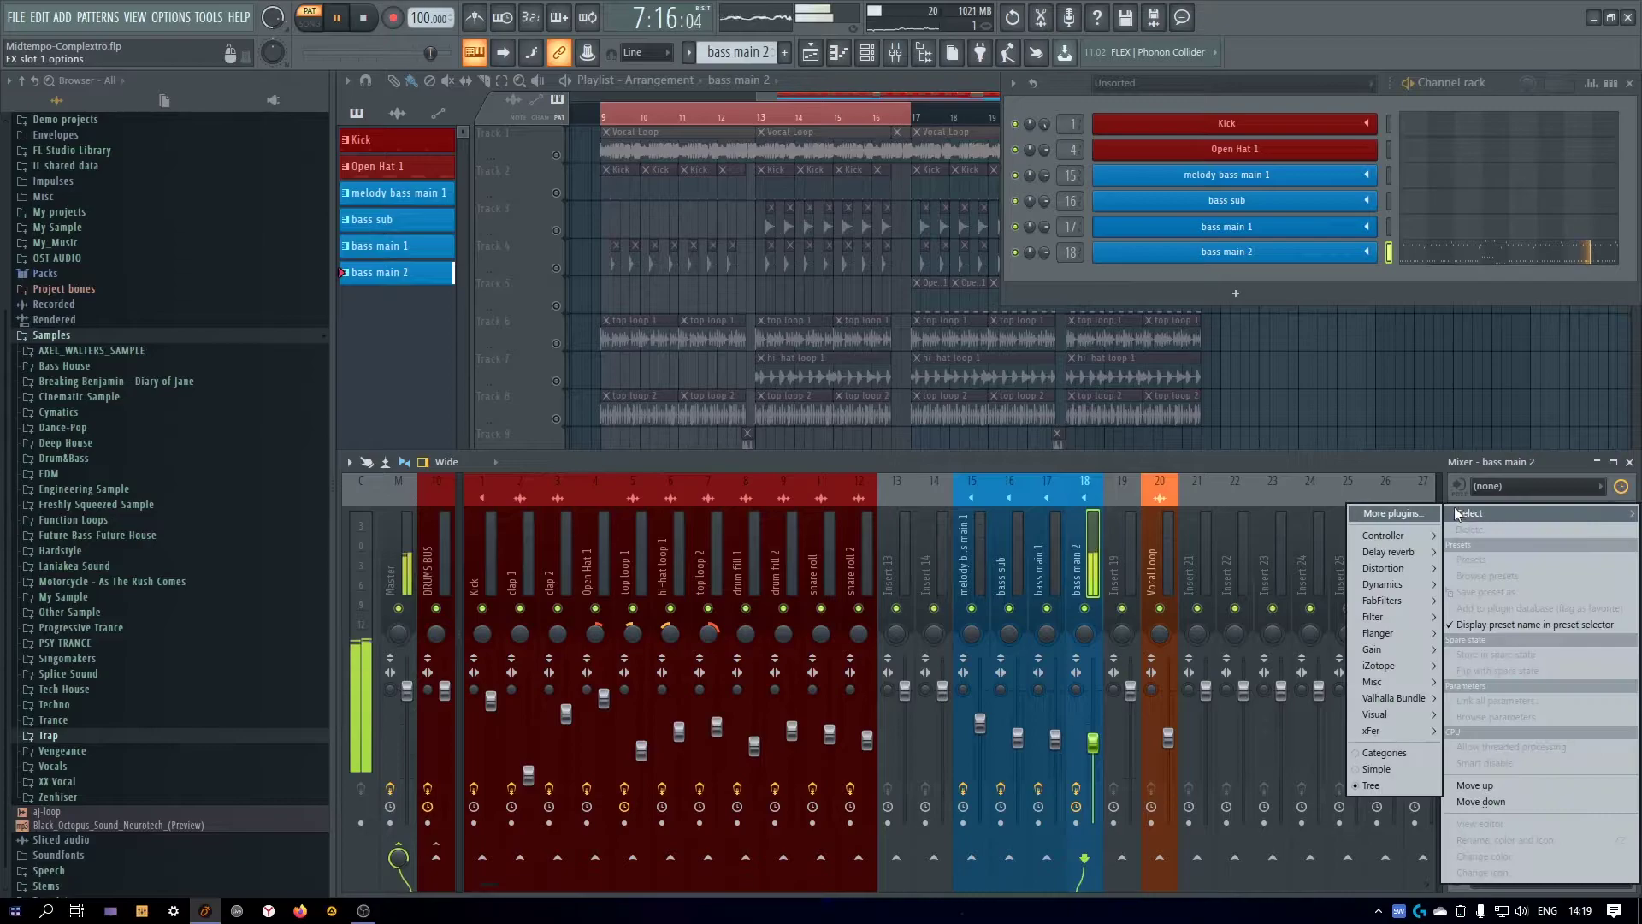
mouse_move(1392, 619)
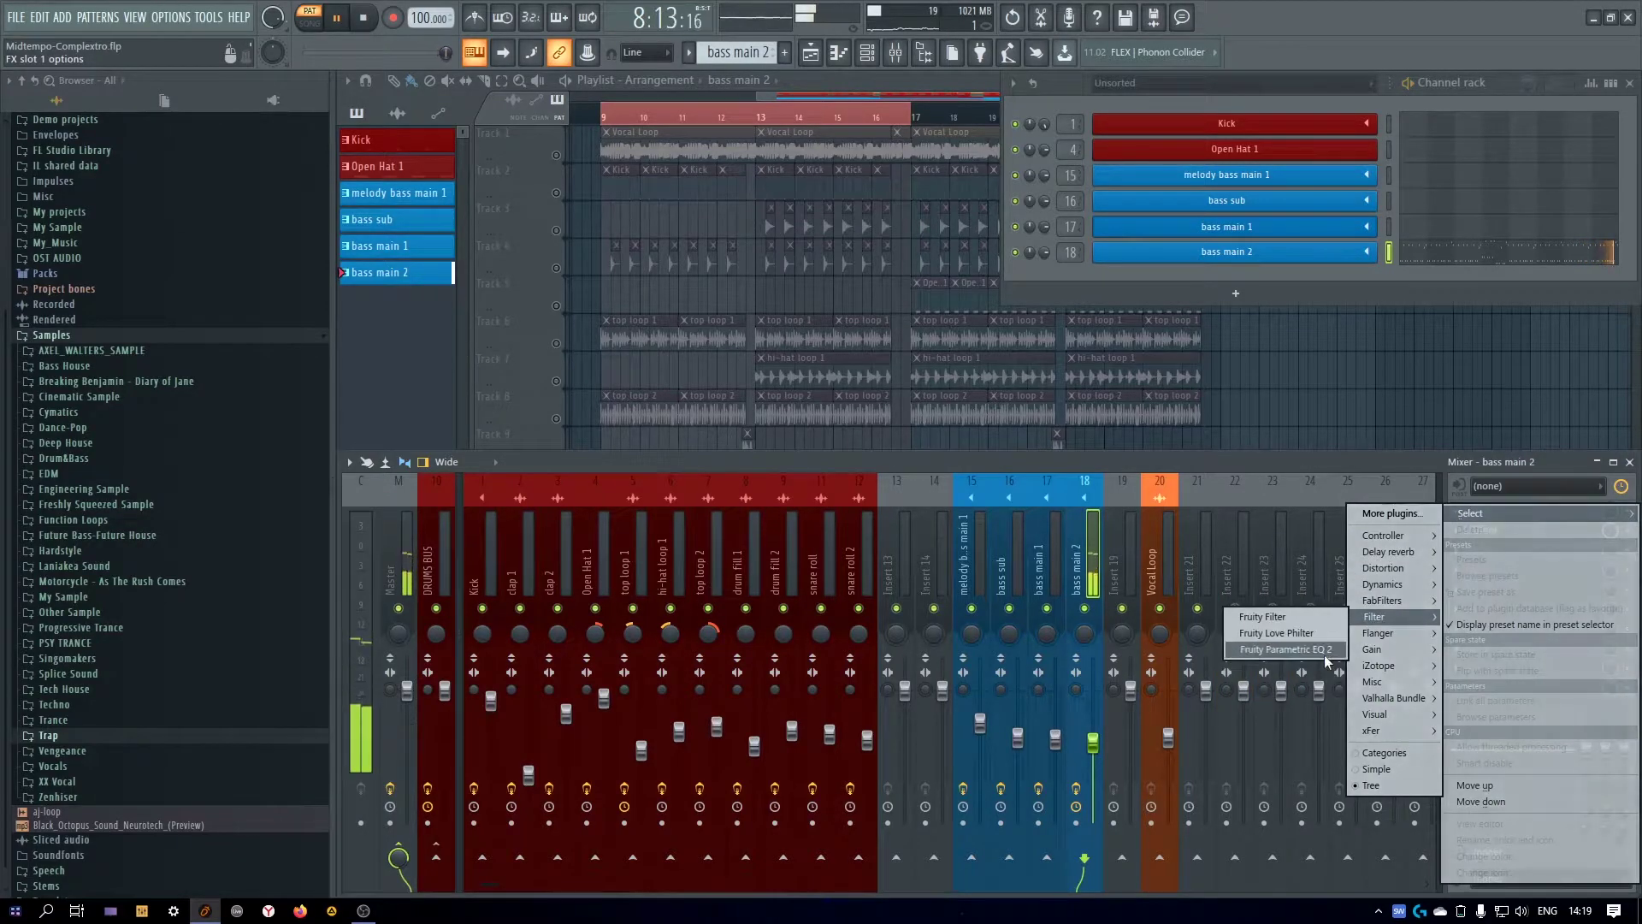
left_click(1284, 649)
Shape the bass main 2 EQ by cutting the lows with band 1, slightly raising bands 4 and 7, and dipping band 5
left_click_drag(600, 500, 619, 507)
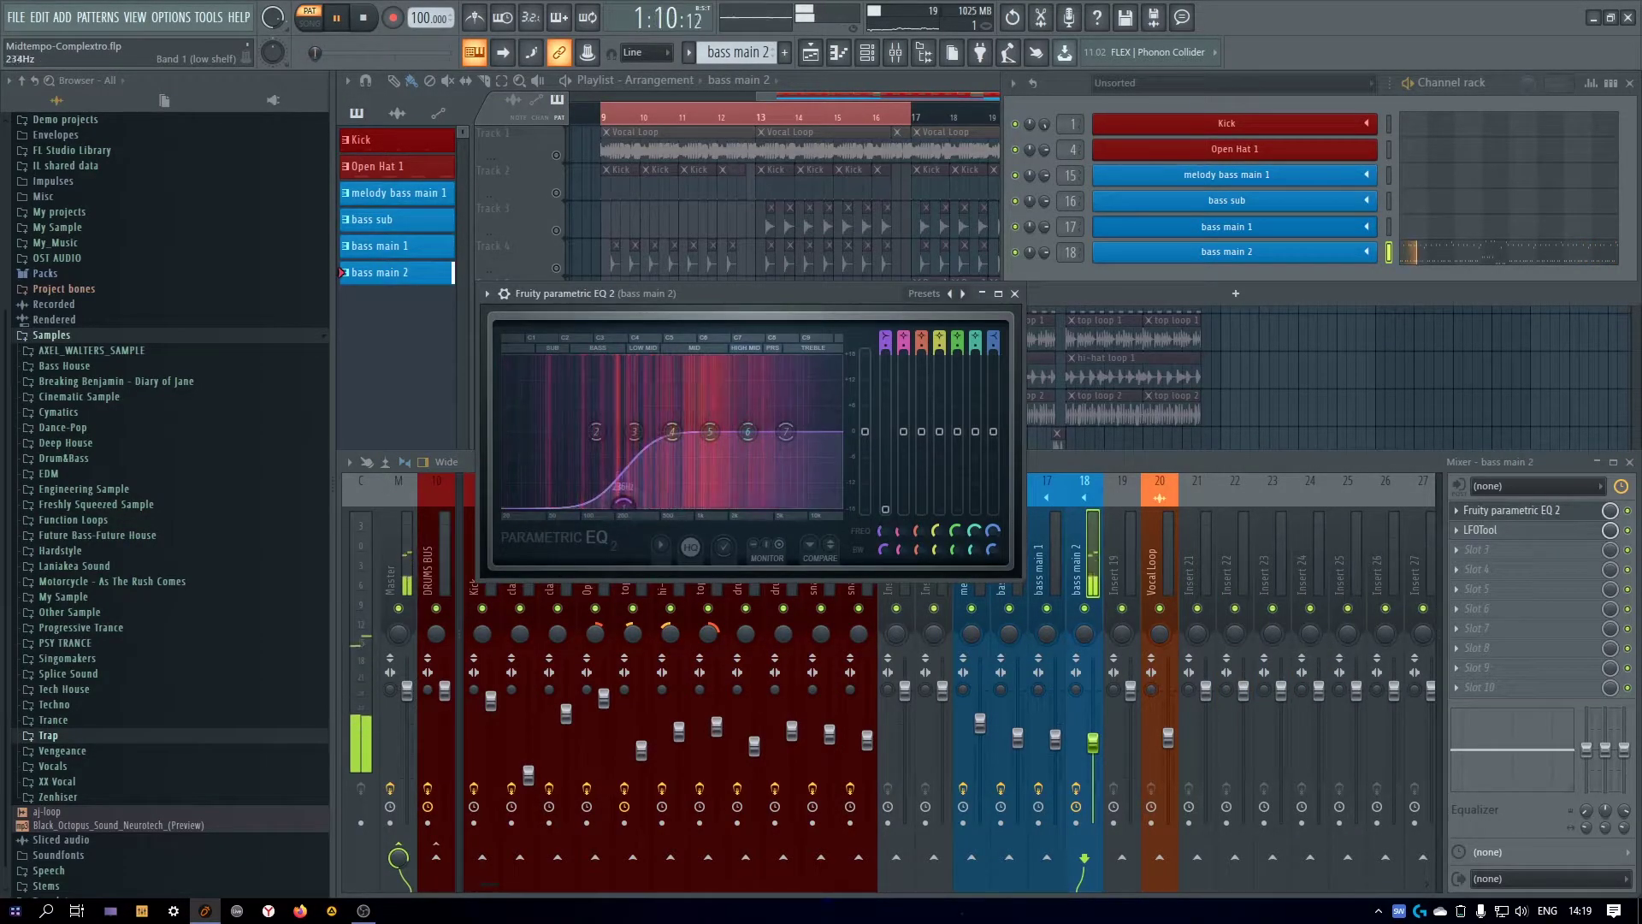
mouse_move(672, 431)
left_mouse_down()
mouse_move(629, 428)
mouse_move(706, 446)
mouse_move(664, 424)
left_mouse_up()
left_click_drag(774, 436, 761, 421)
mouse_move(624, 511)
left_mouse_down()
mouse_move(788, 509)
mouse_move(633, 511)
left_mouse_up()
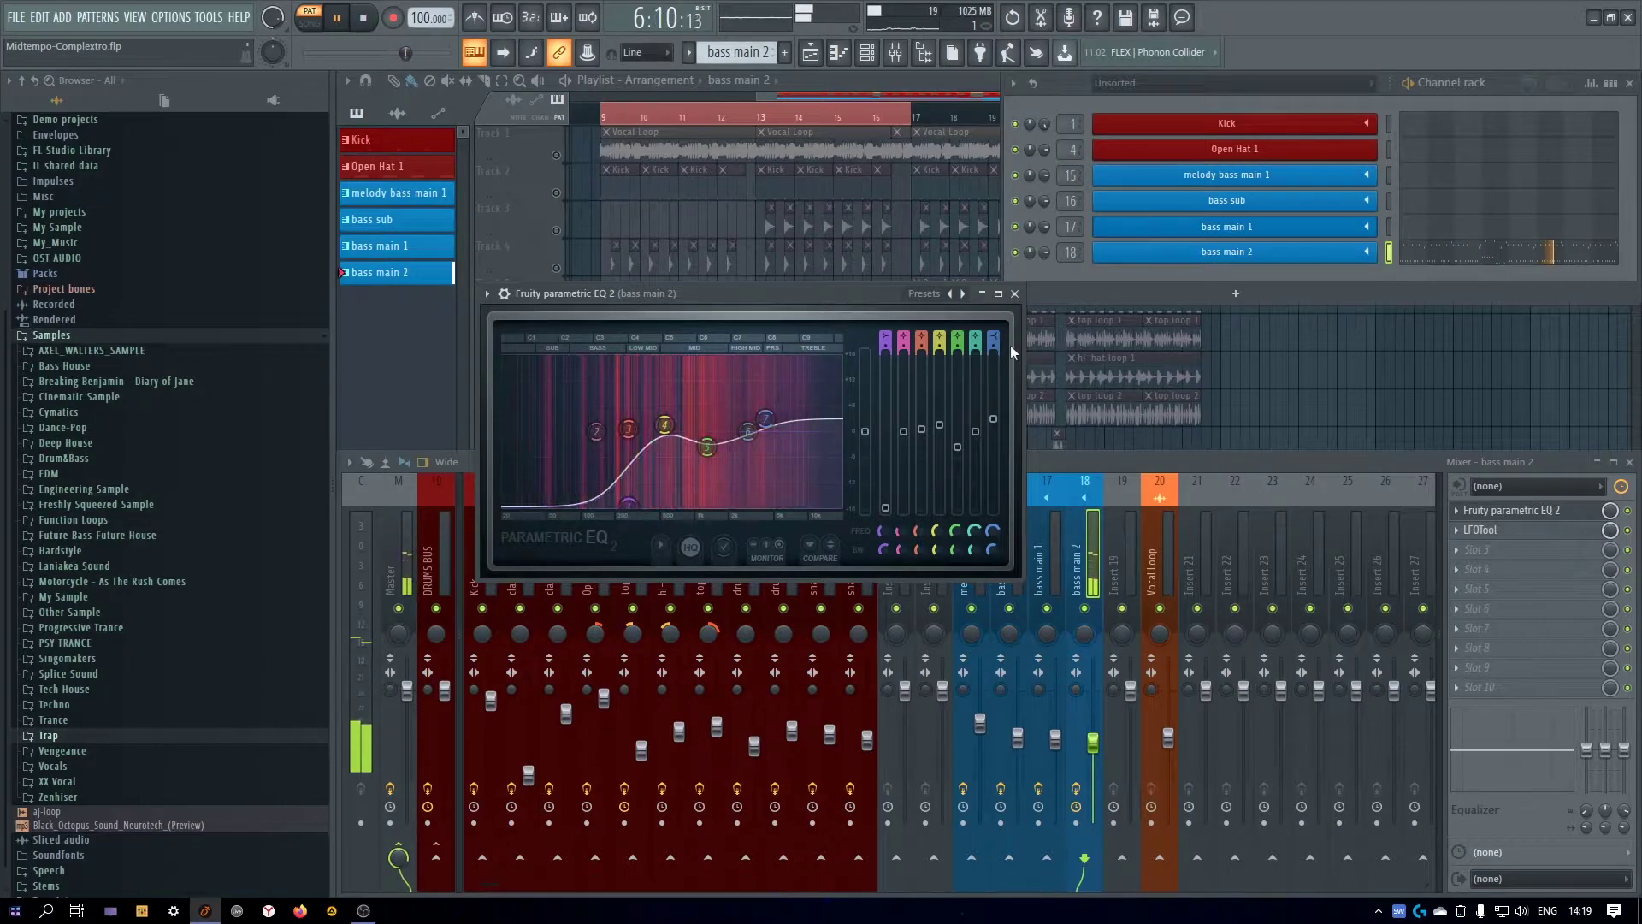
Unmute playlist track 15 during song playback and duplicate the bass main 2 clip so a second copy starts at bar 17
left_click(1013, 295)
left_click(784, 99)
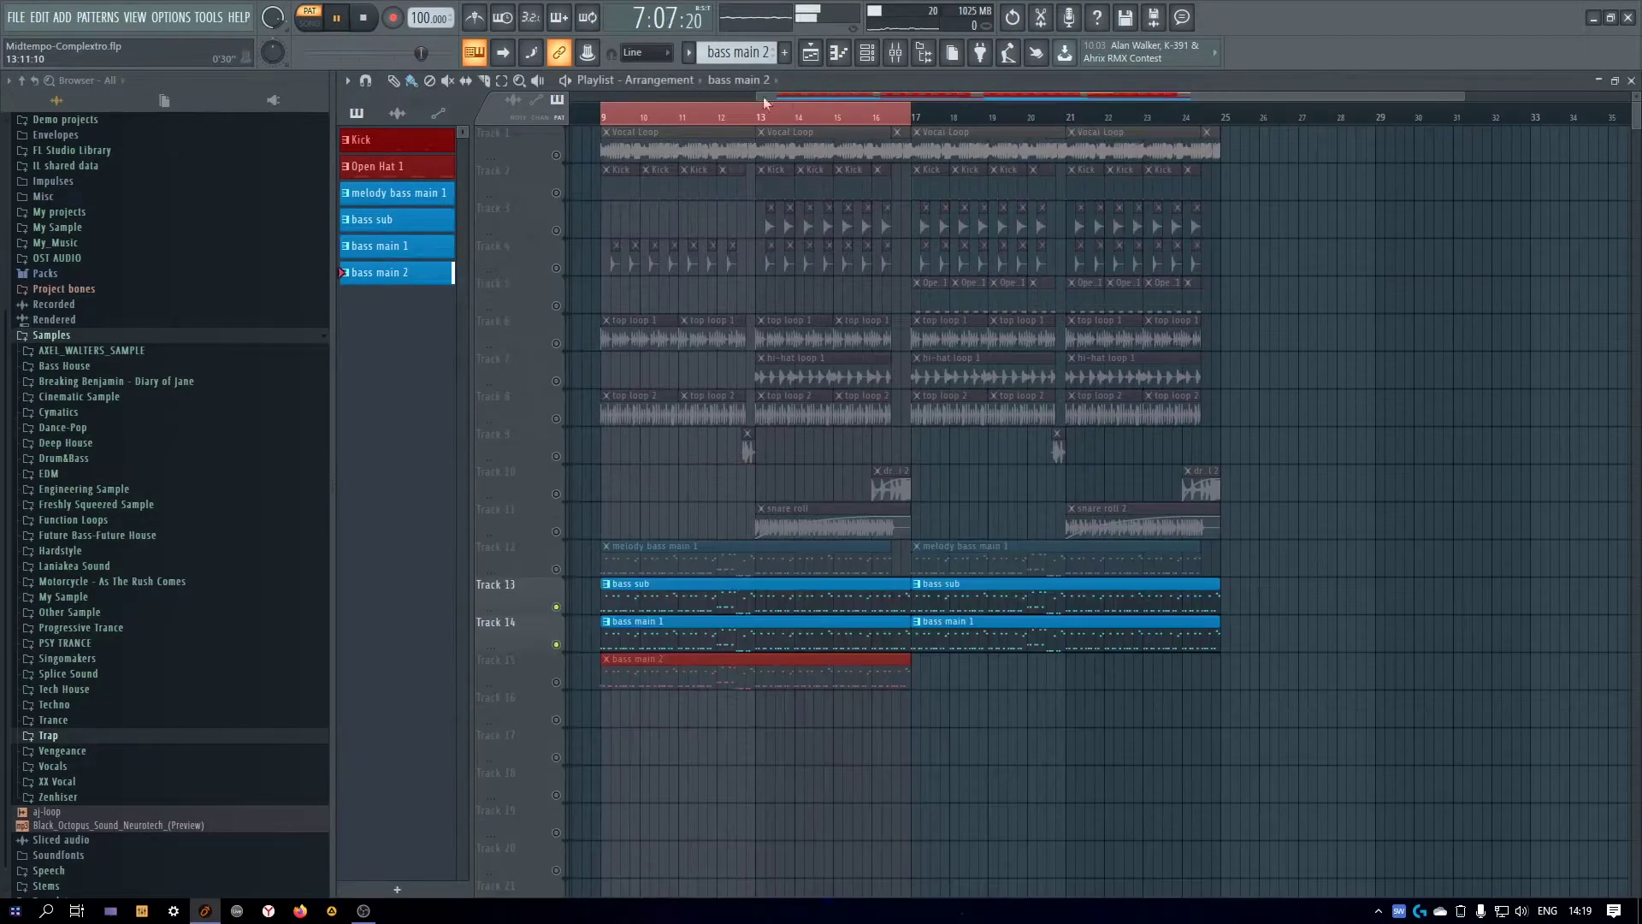
key("space")
left_click(556, 682)
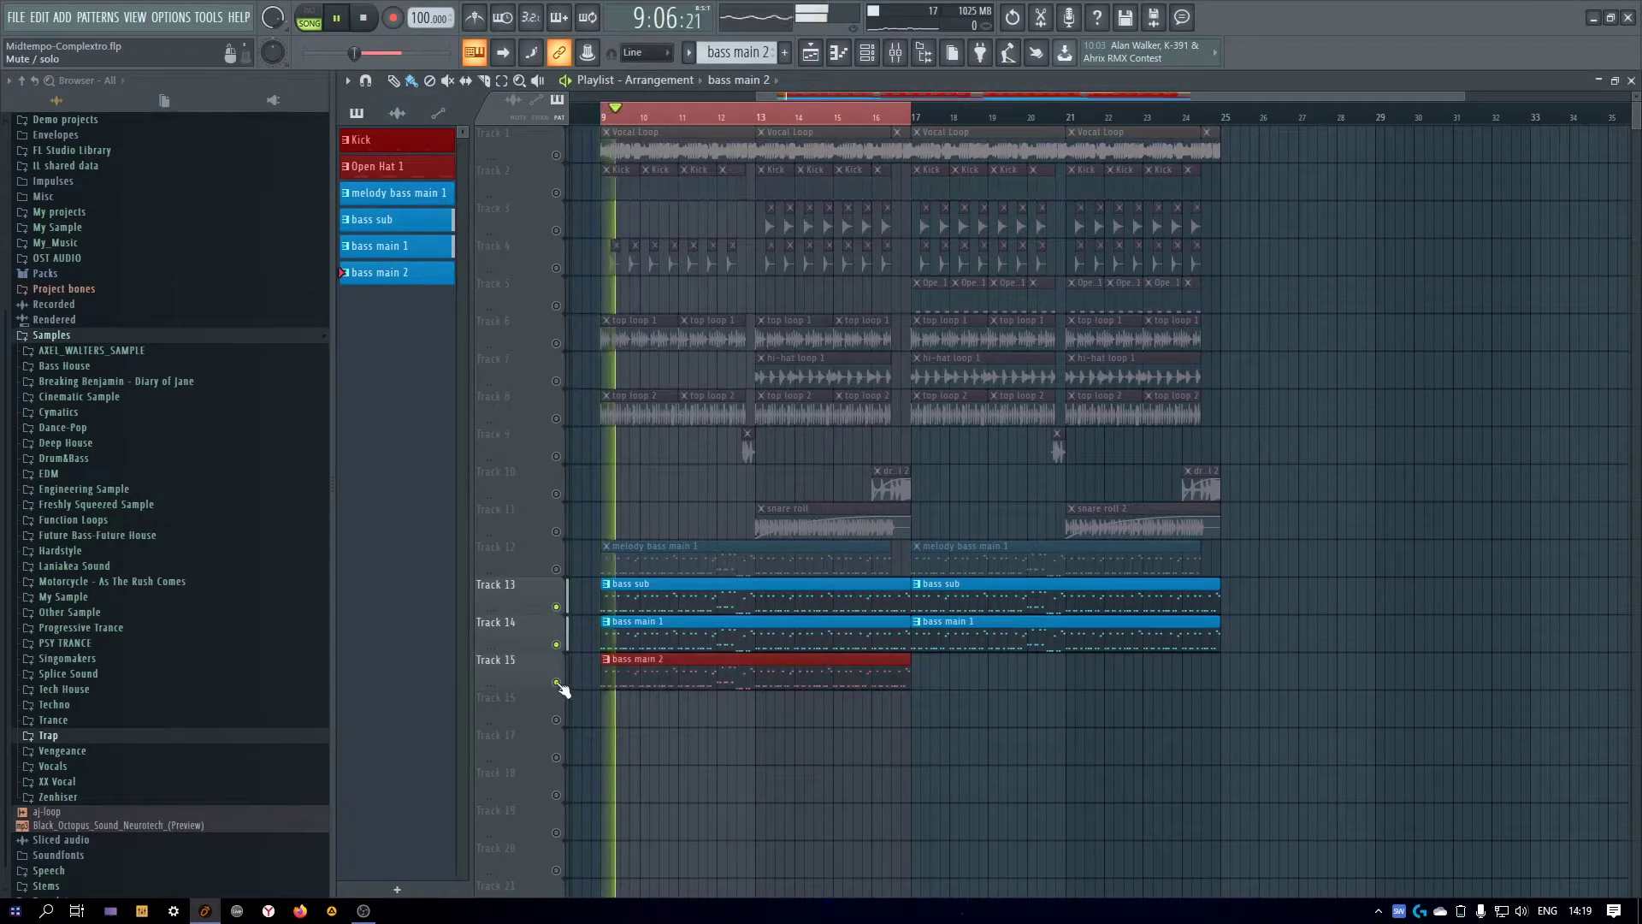
key("ctrl+b")
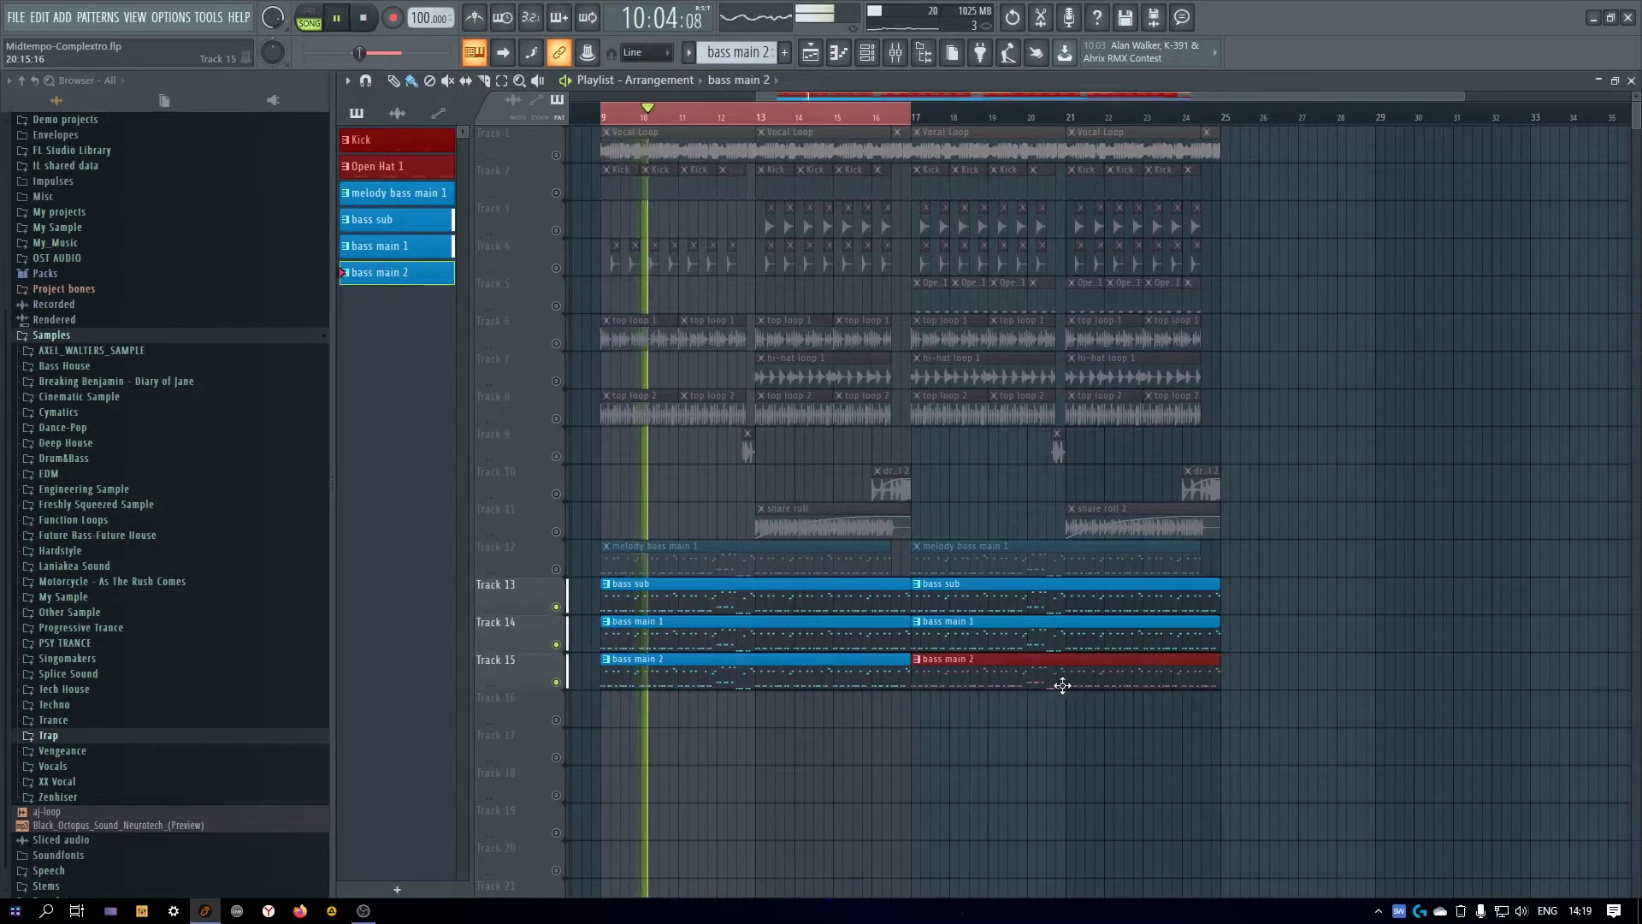
key("ctrl+d")
Unmute the melody bass main 1 playlist track and lower its mixer fader to about 62% (-9.3 dB)
left_click(556, 569)
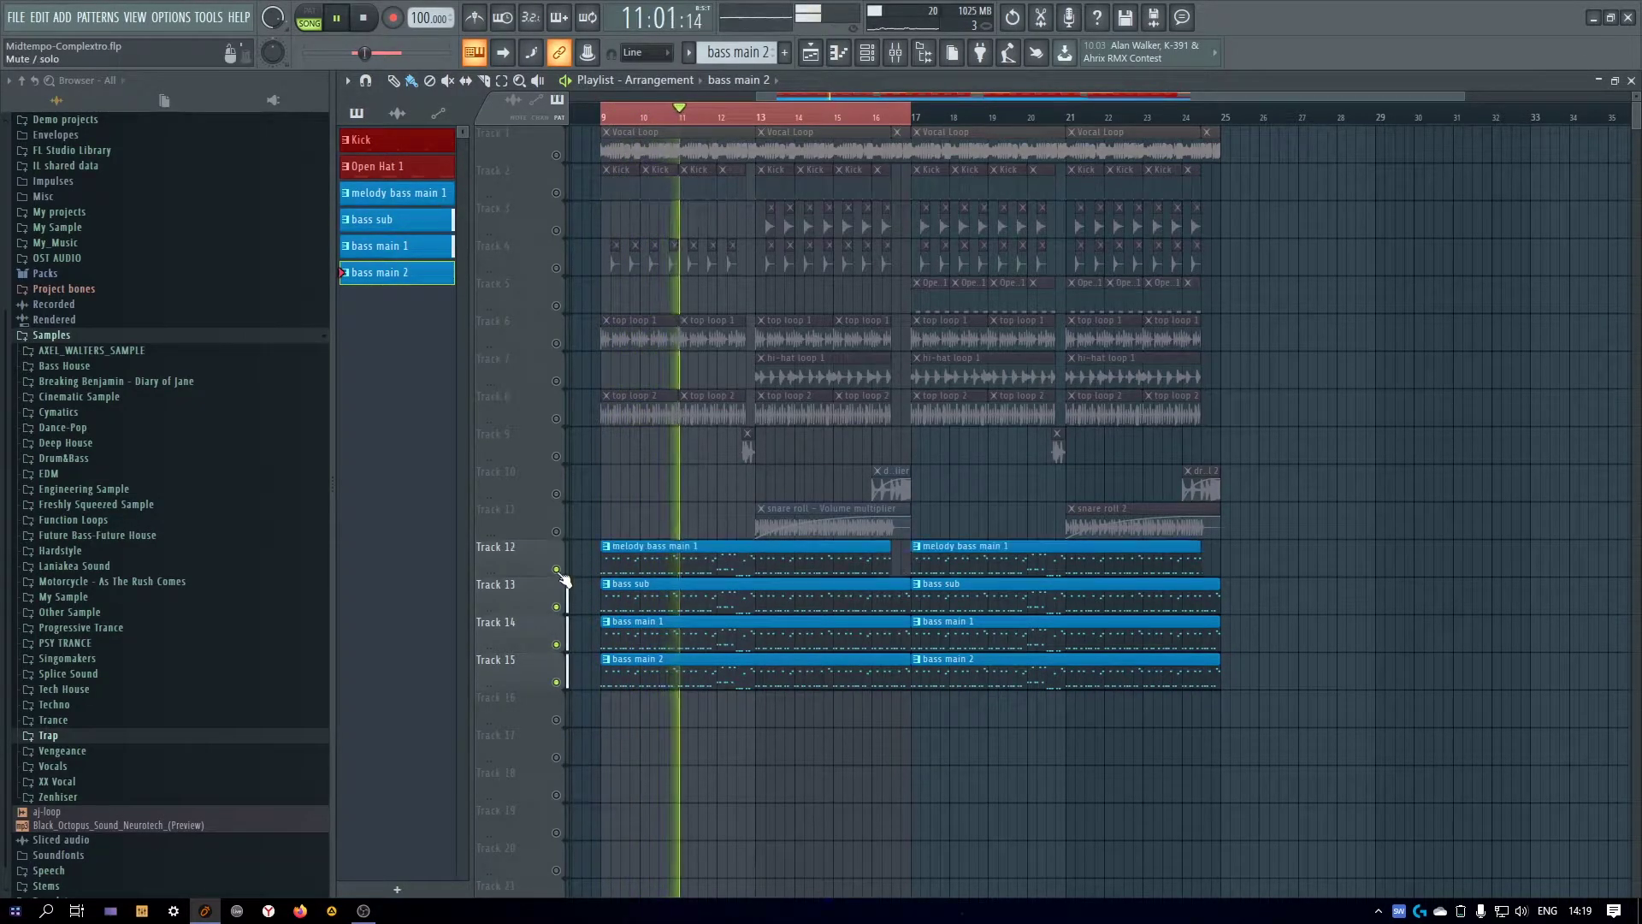
left_click(906, 53)
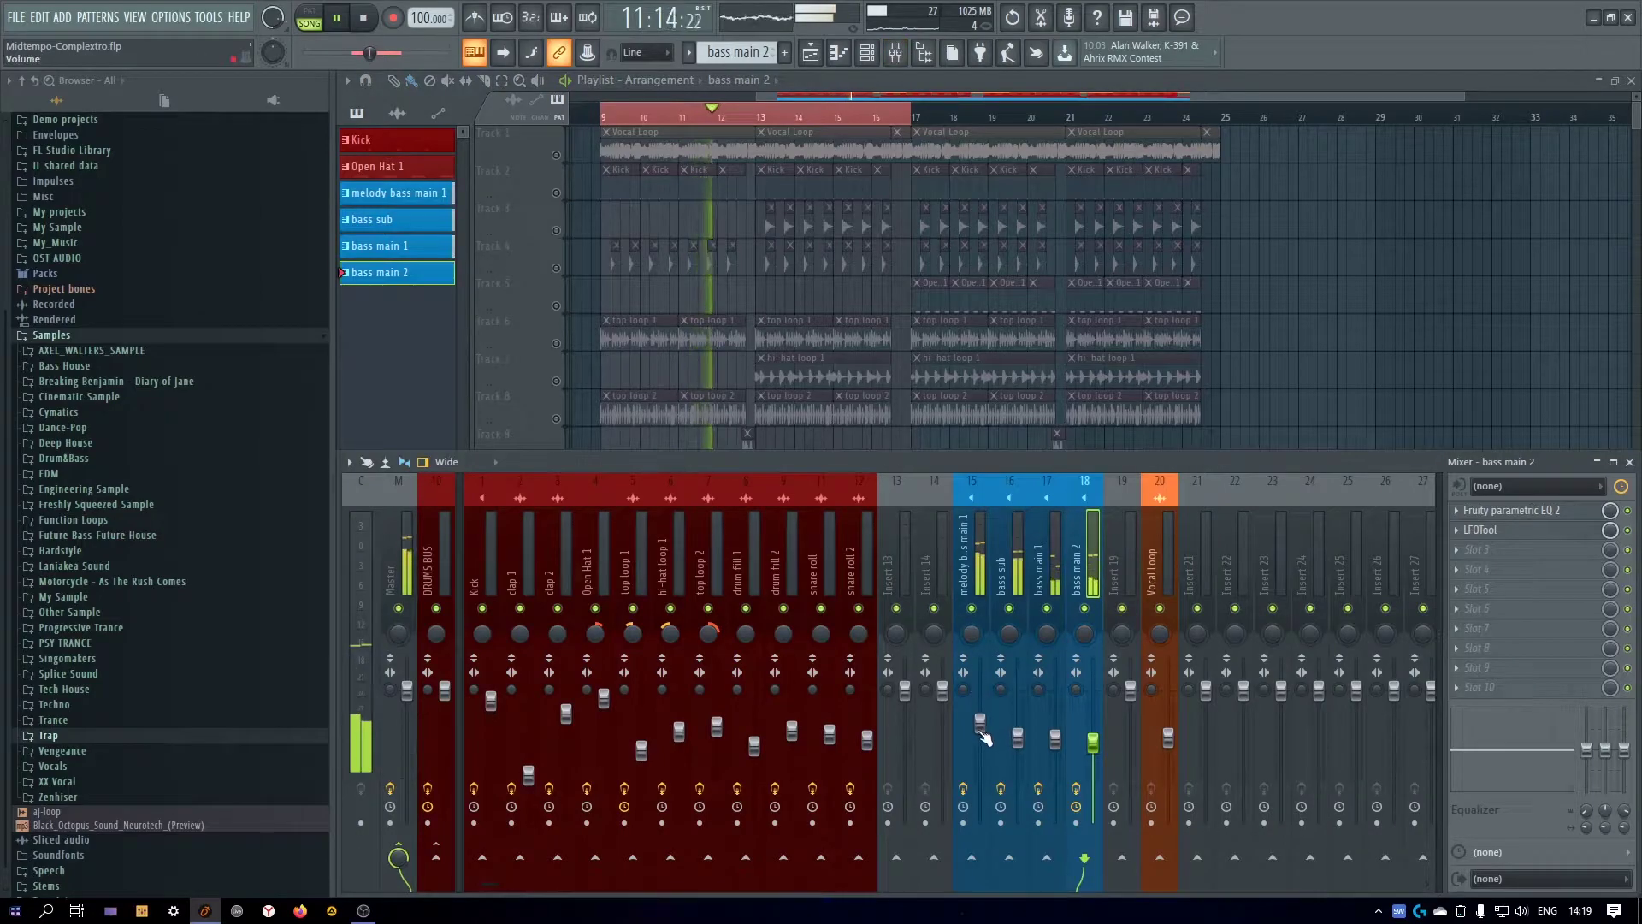
left_click_drag(982, 727, 983, 750)
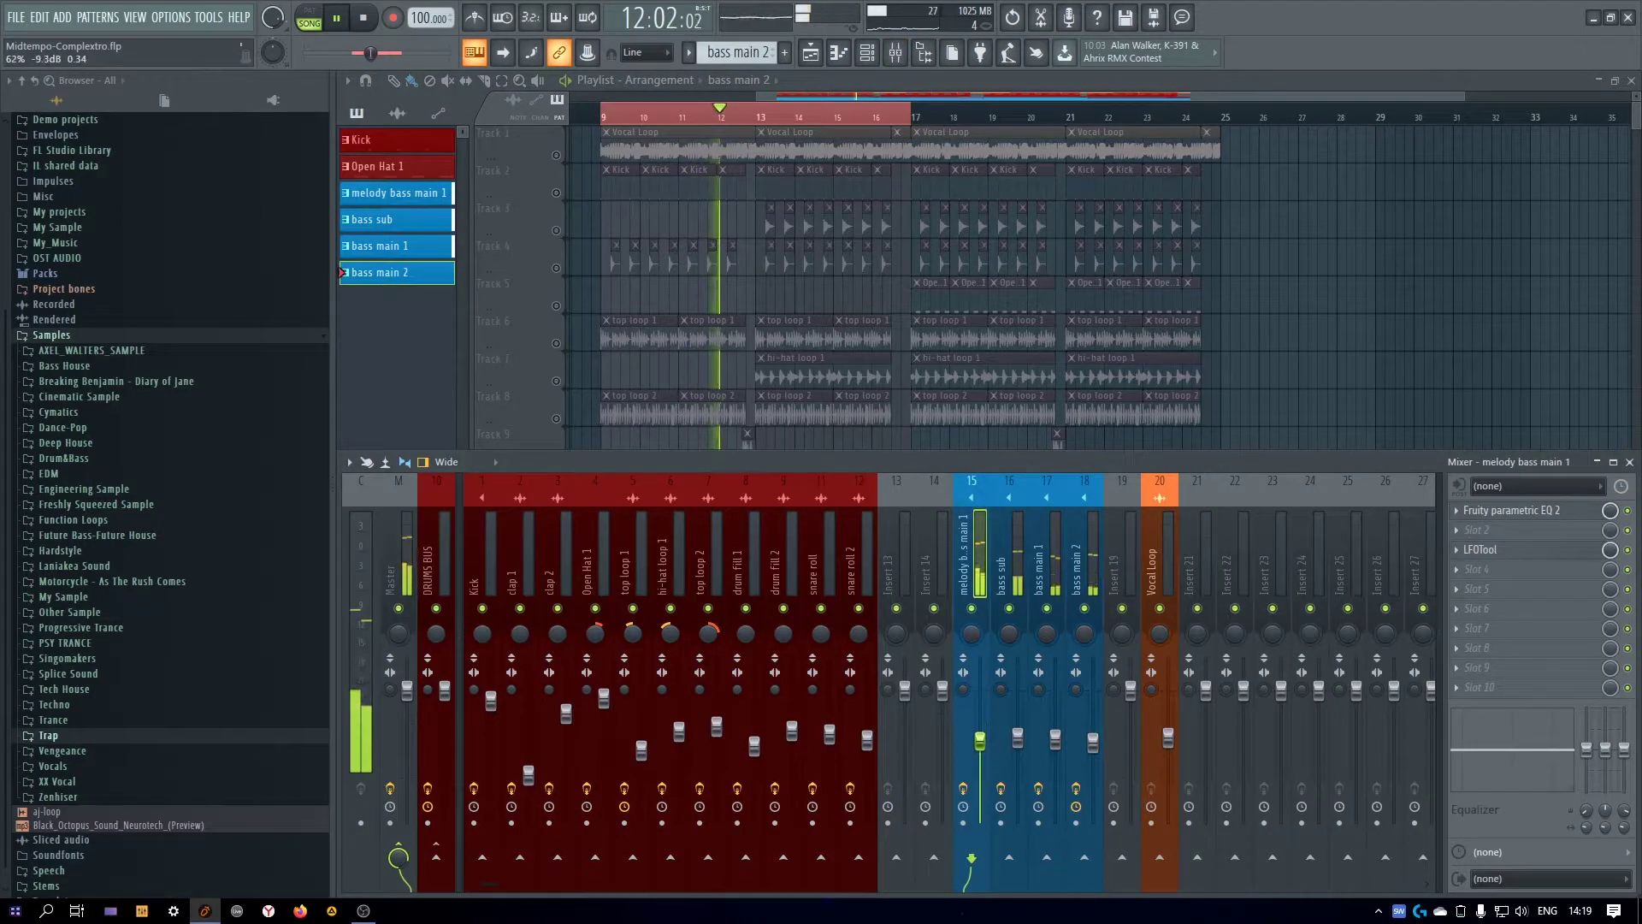
left_click(1630, 463)
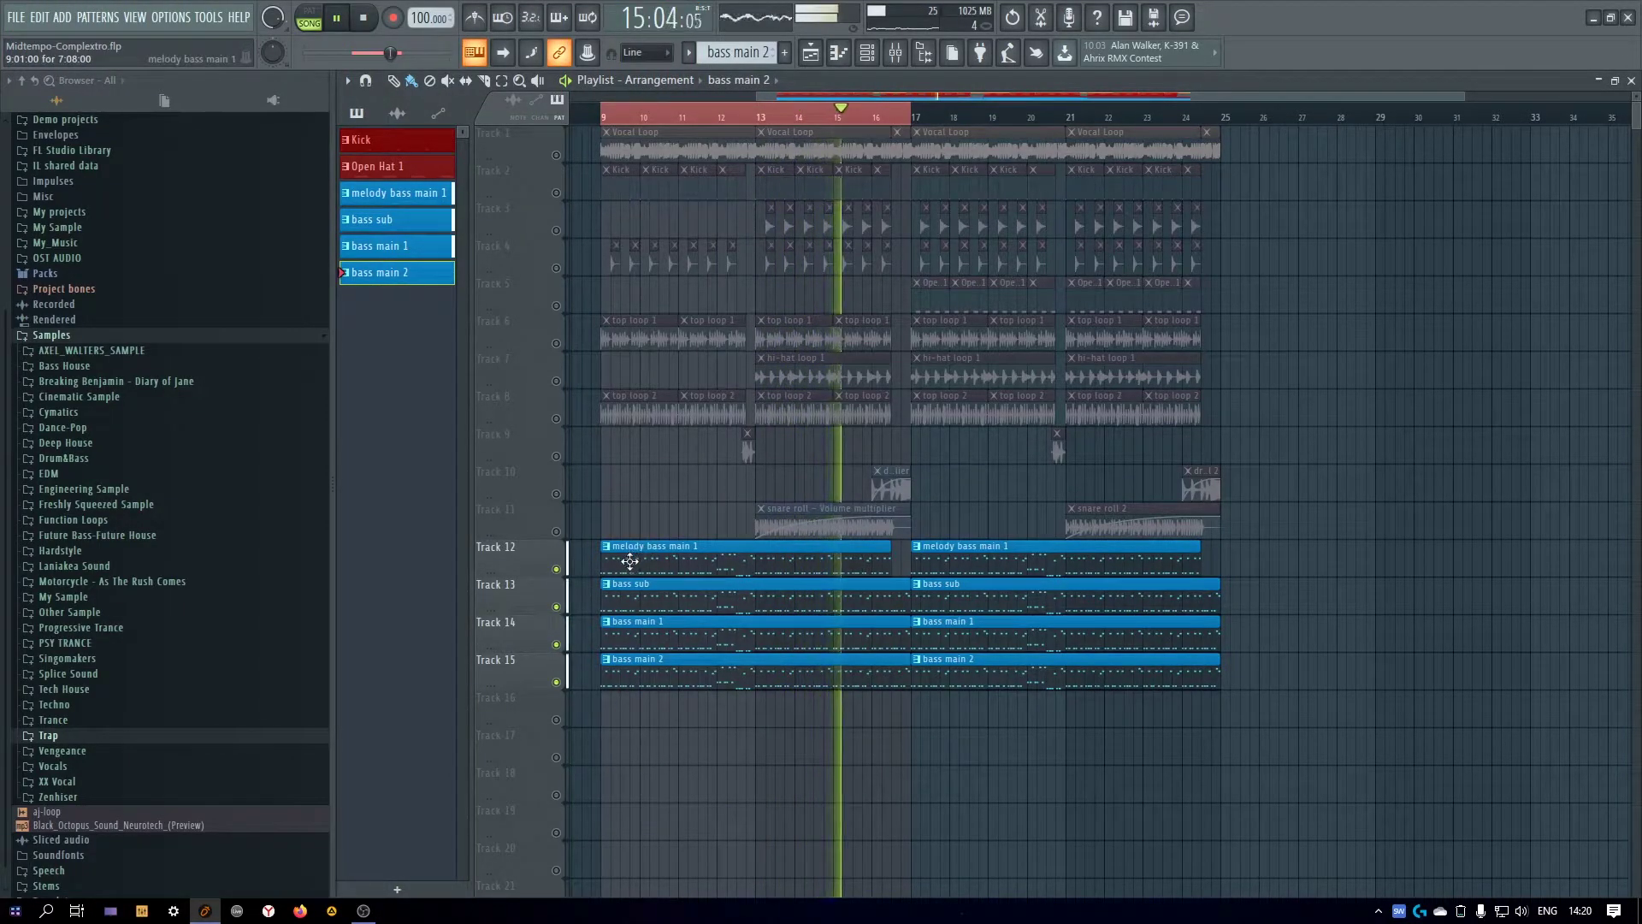
Compare the bass layers during song playback by muting and unmuting playlist tracks 12 to 15 in turn, ending with all four audible
key("space")
key("space")
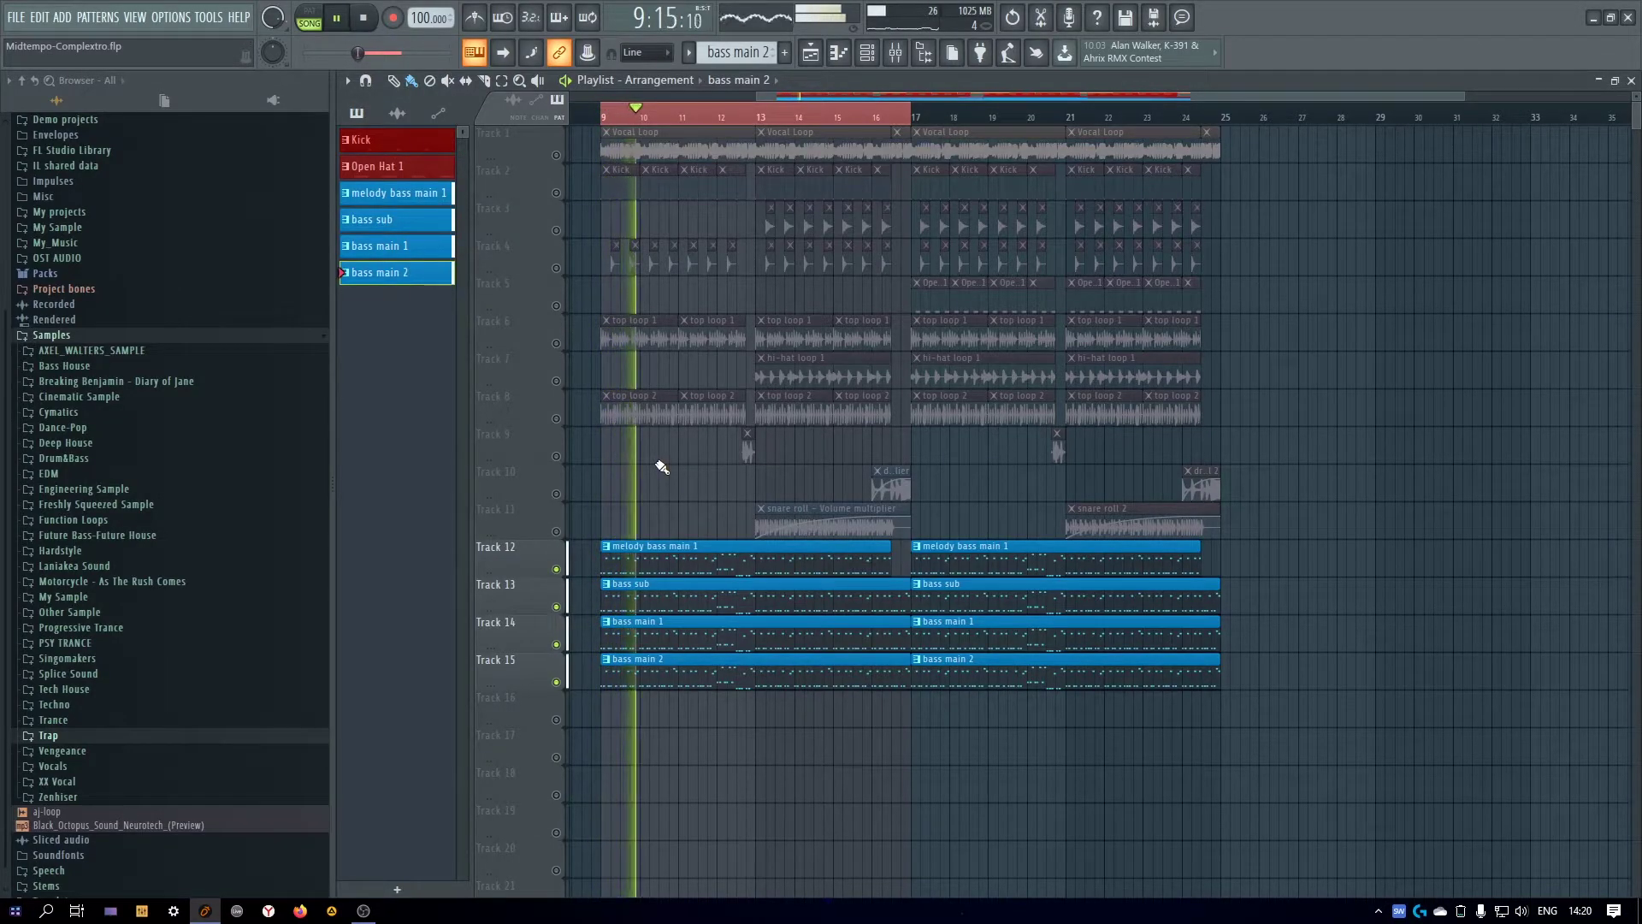
left_click(557, 606)
left_click(557, 645)
left_click(557, 681)
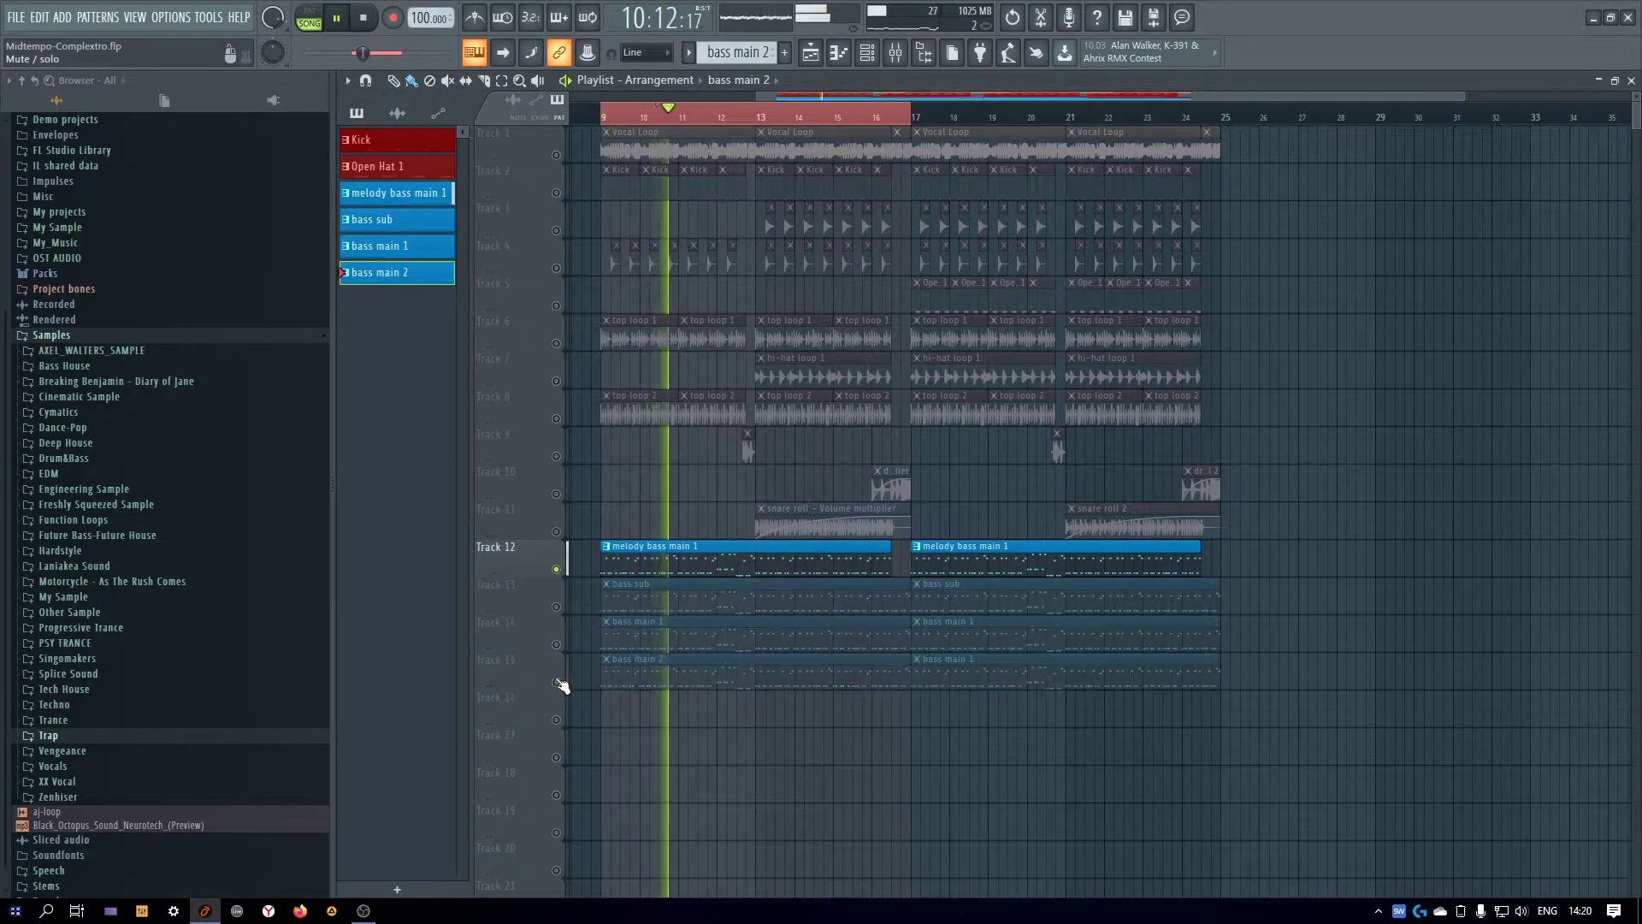
left_click(556, 606)
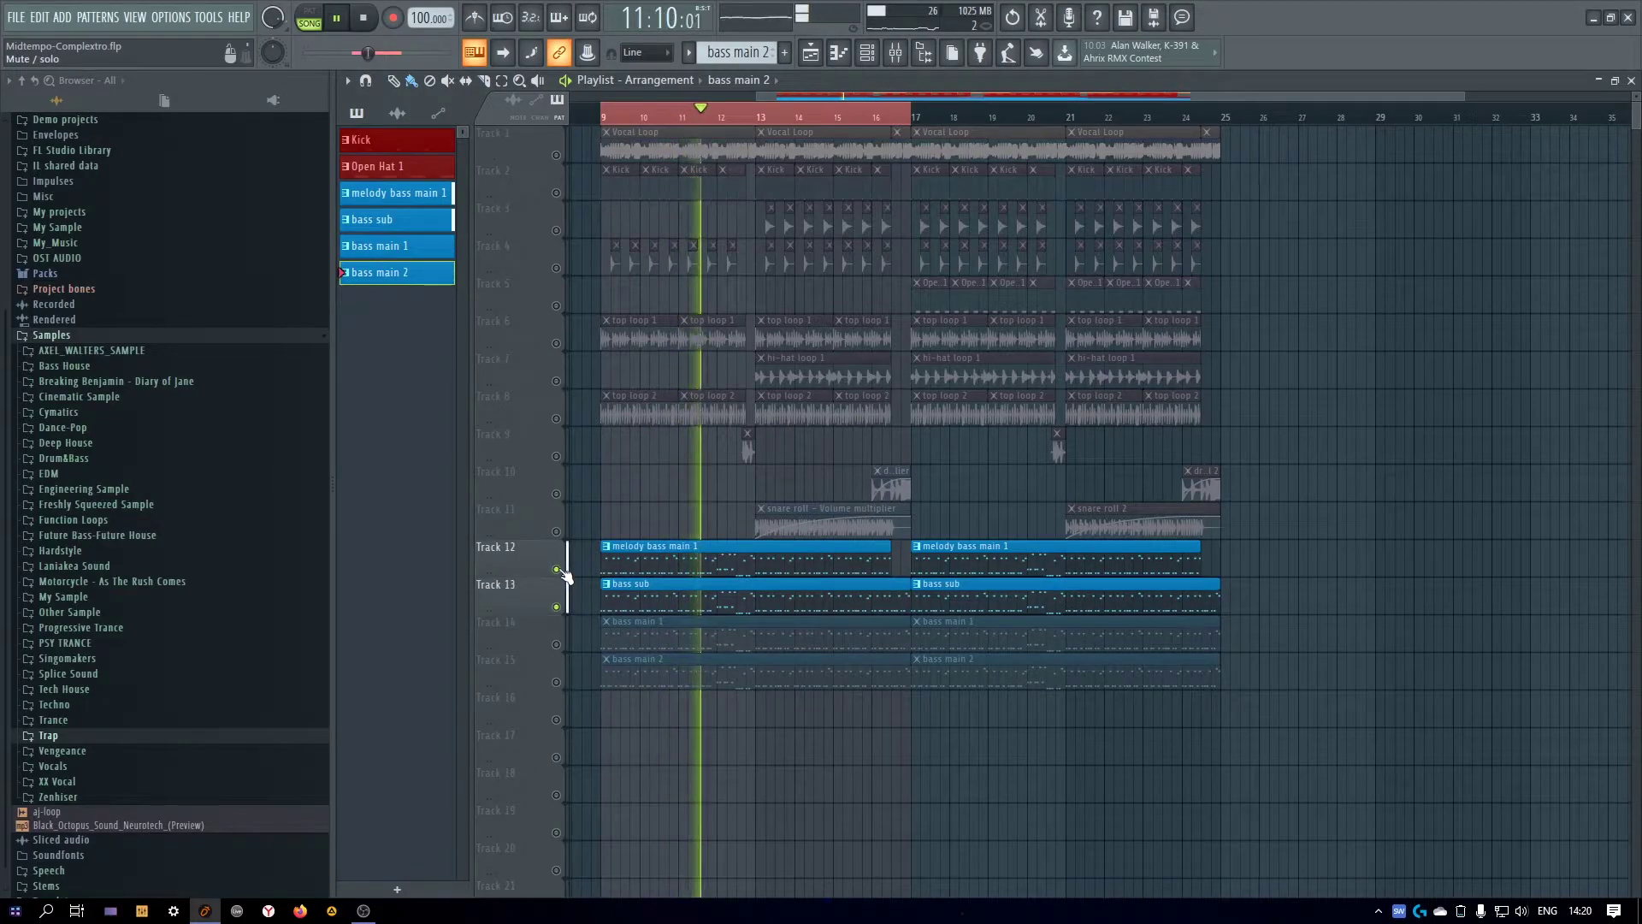
left_click(557, 568)
left_click(556, 645)
left_click(557, 606)
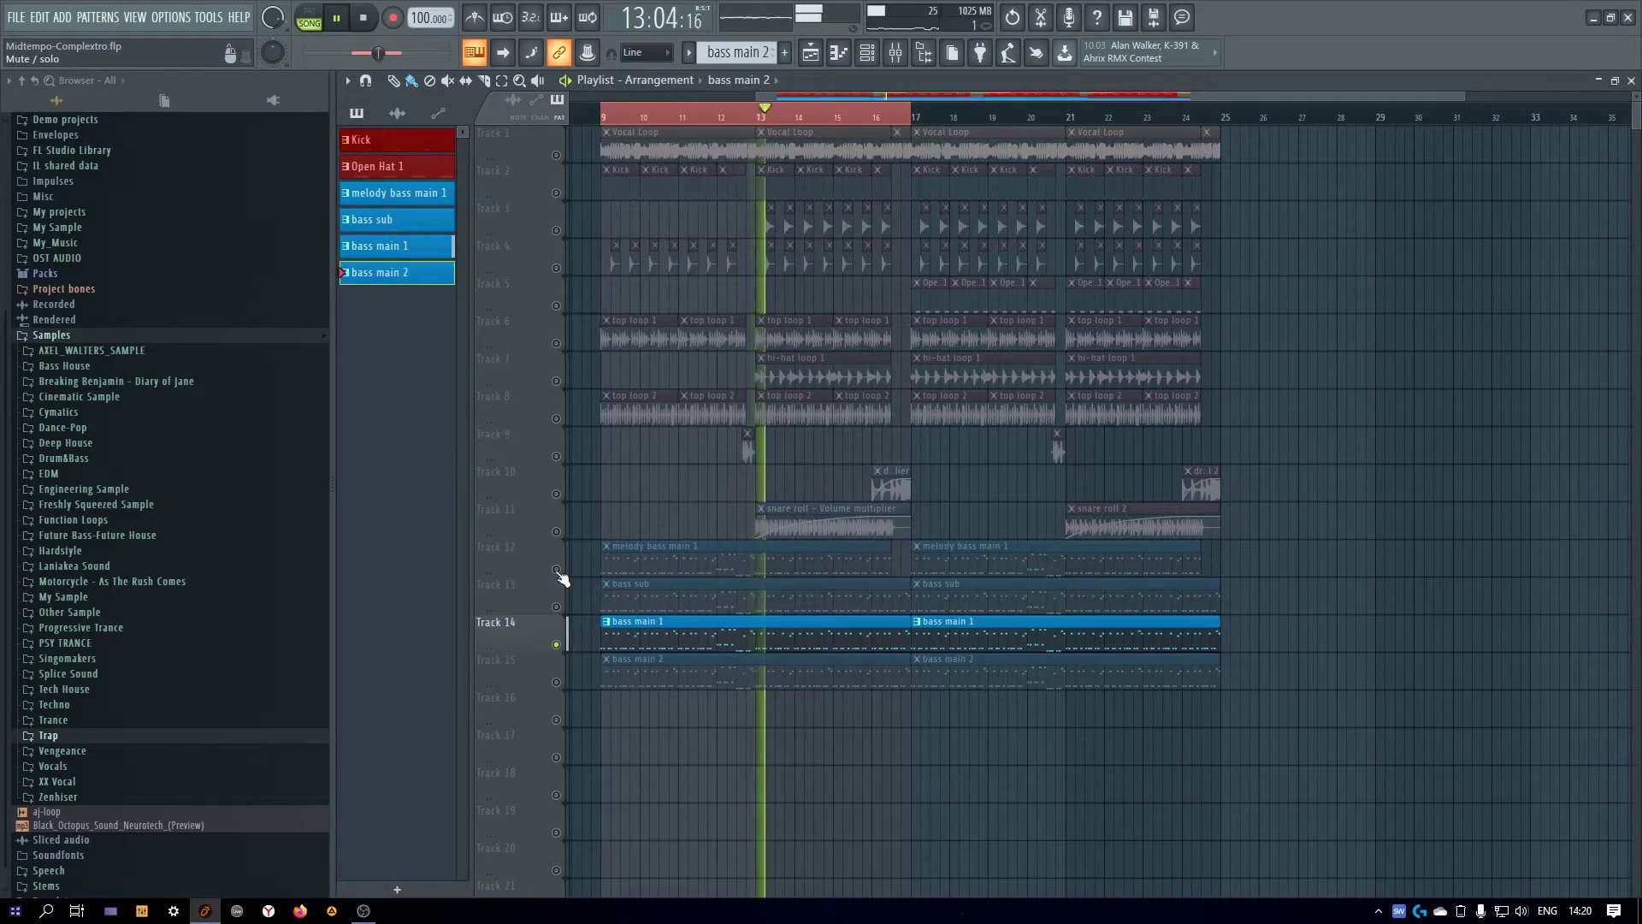
left_click(557, 606)
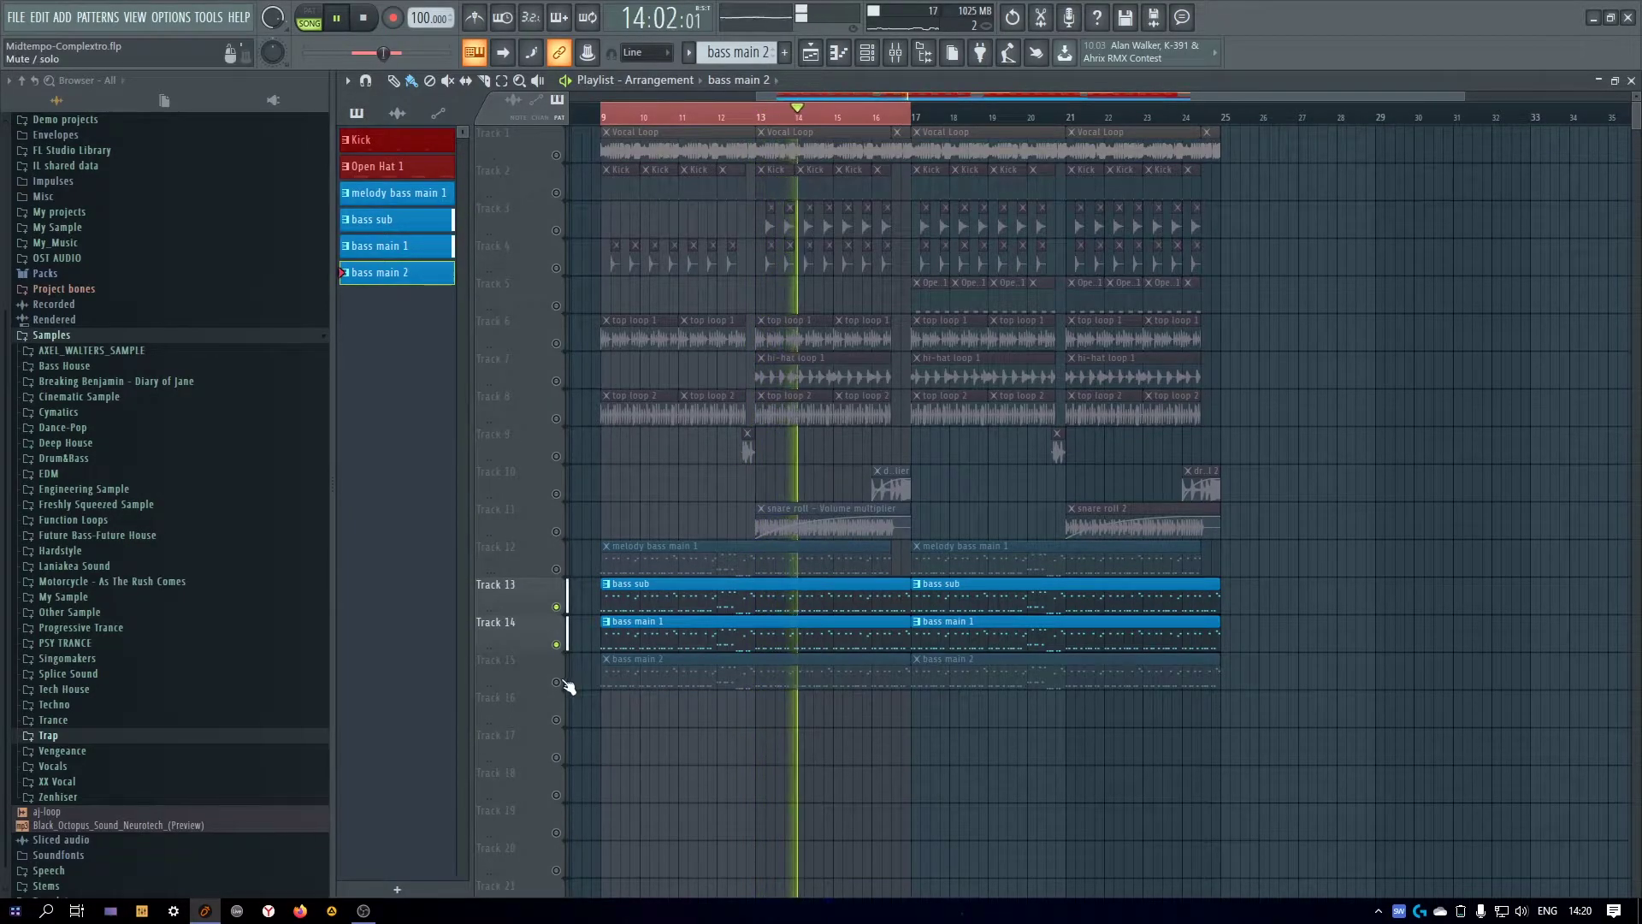
left_click(557, 682)
left_click(557, 569)
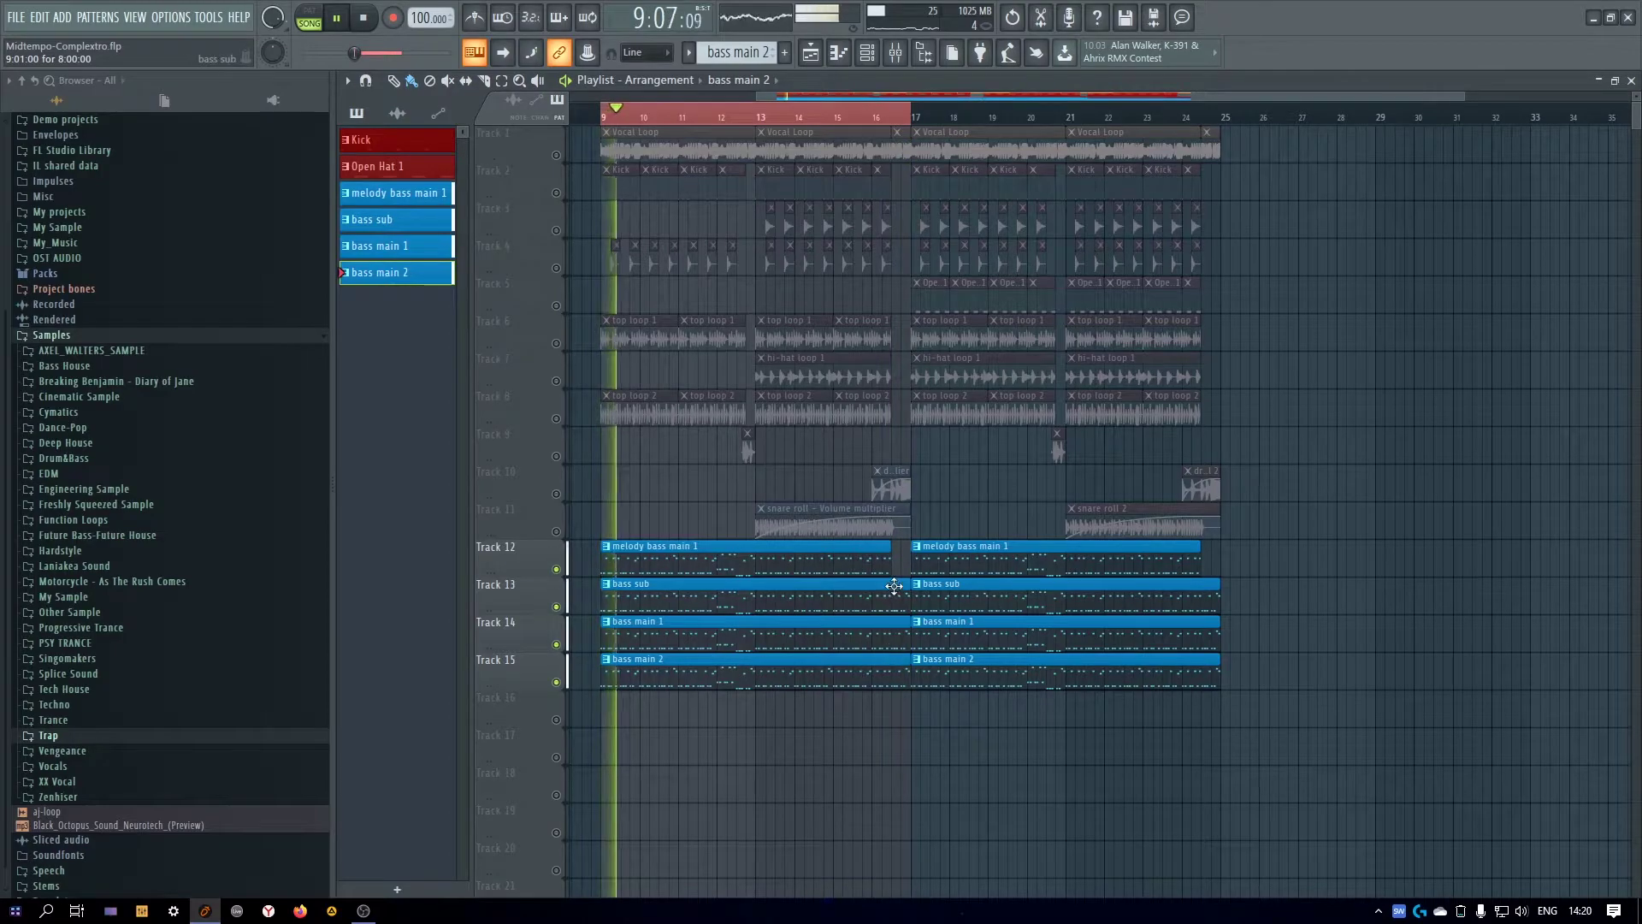
Trim both sets of bass sub, bass main 1 and bass main 2 clips to end with the melody bass main 1 clips
right_click(889, 672)
key("ctrl+z")
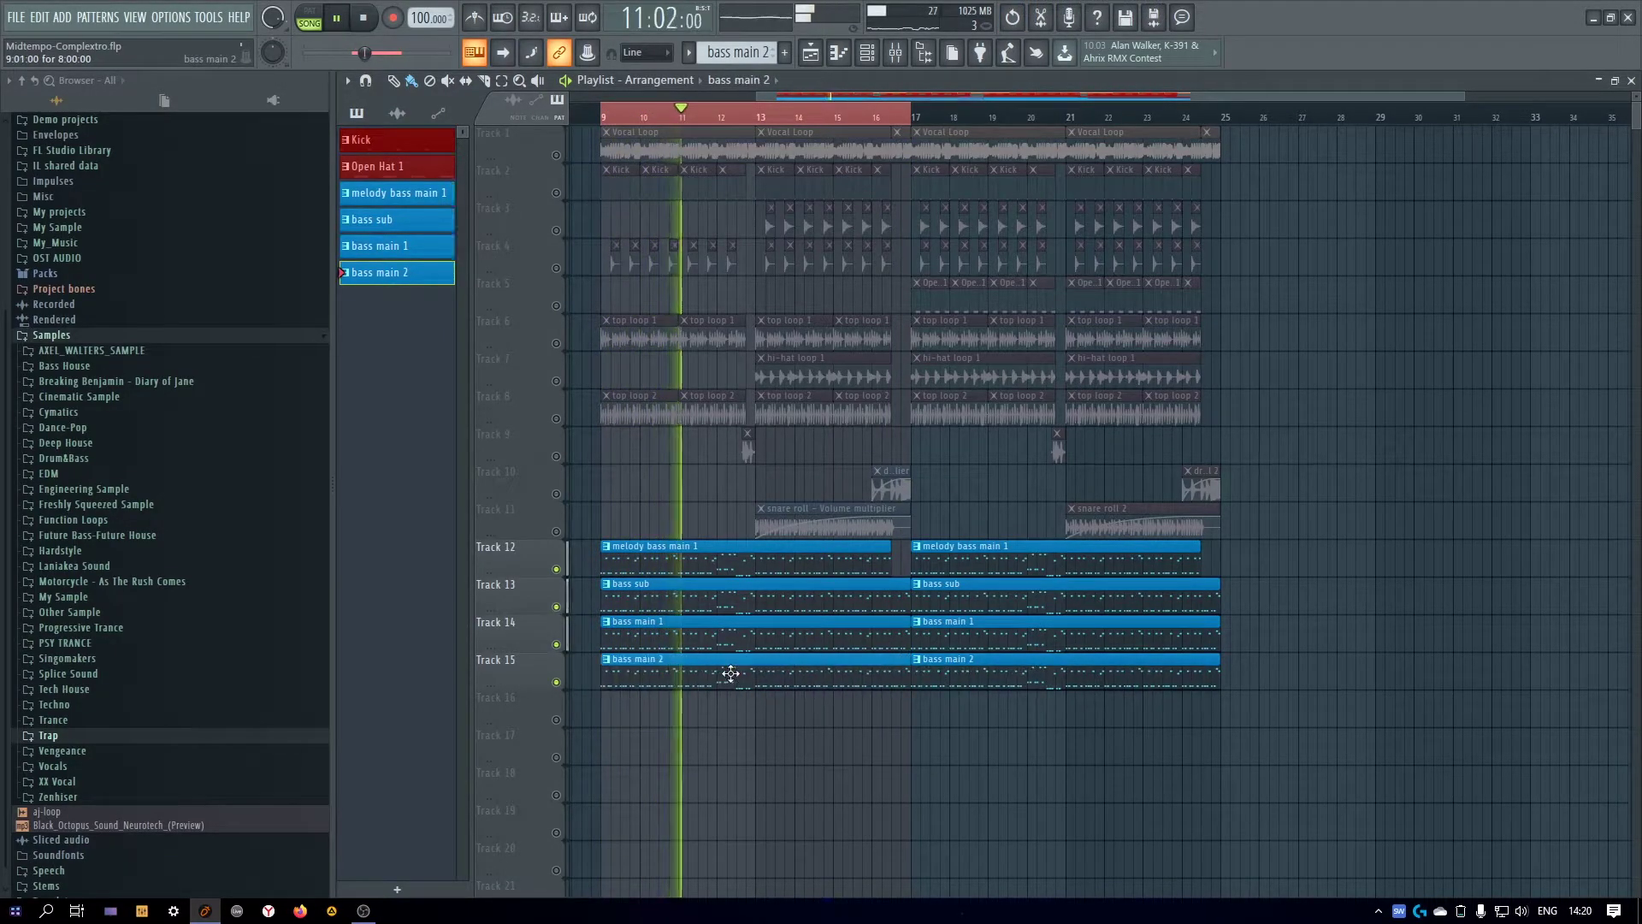
left_click_drag(872, 704, 879, 612)
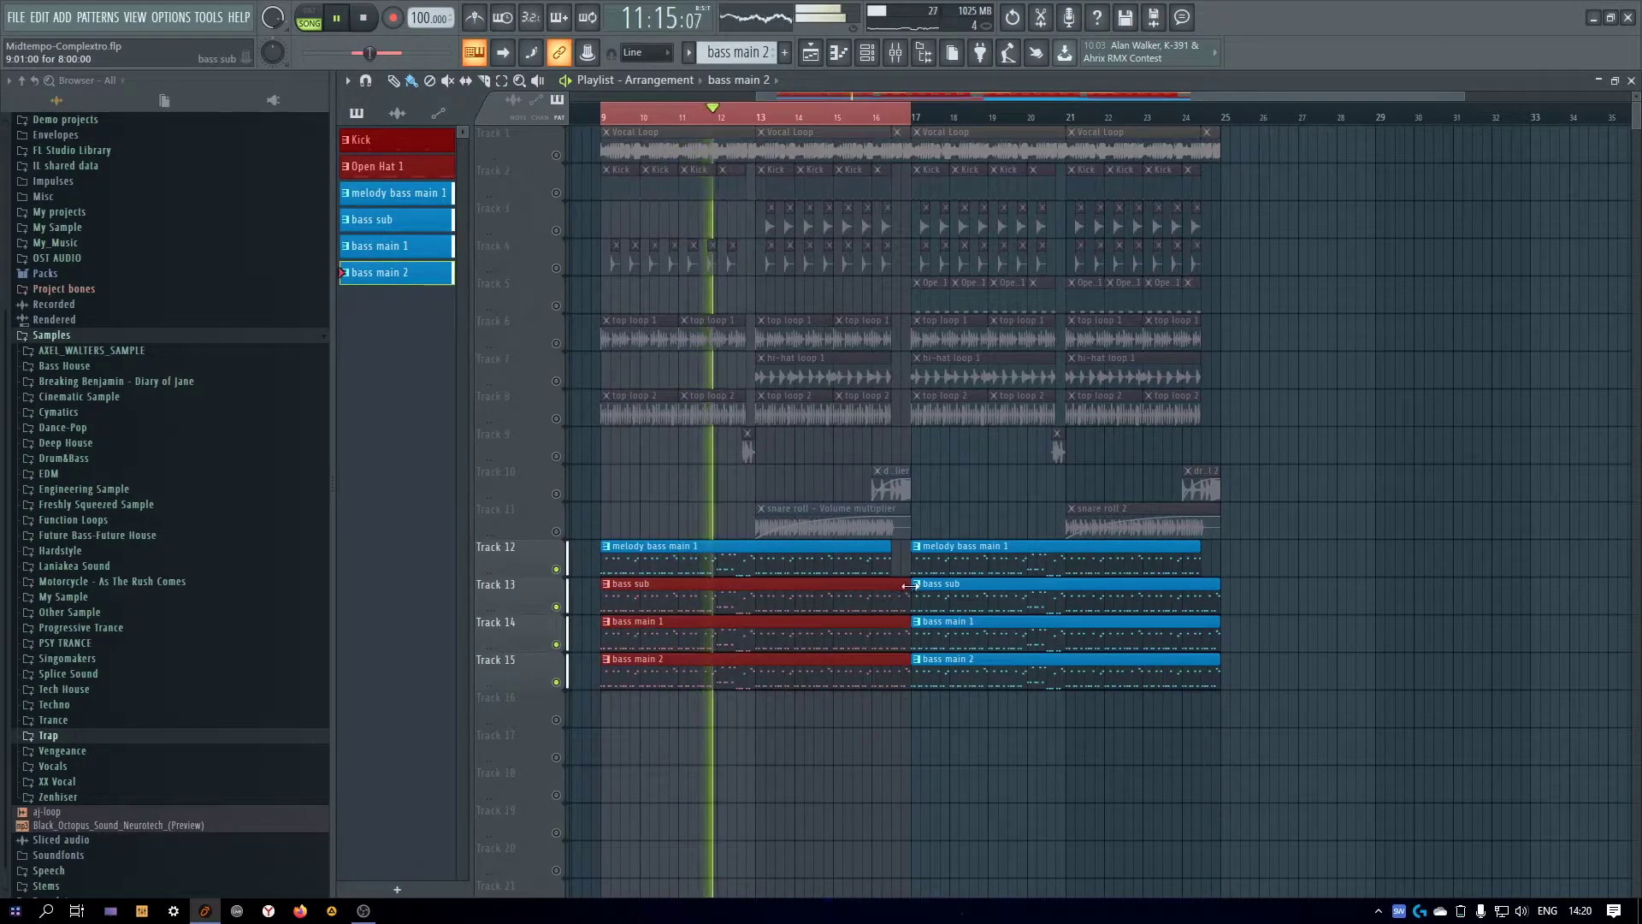
left_click_drag(1018, 705, 1055, 592)
left_click_drag(1217, 588, 1191, 586)
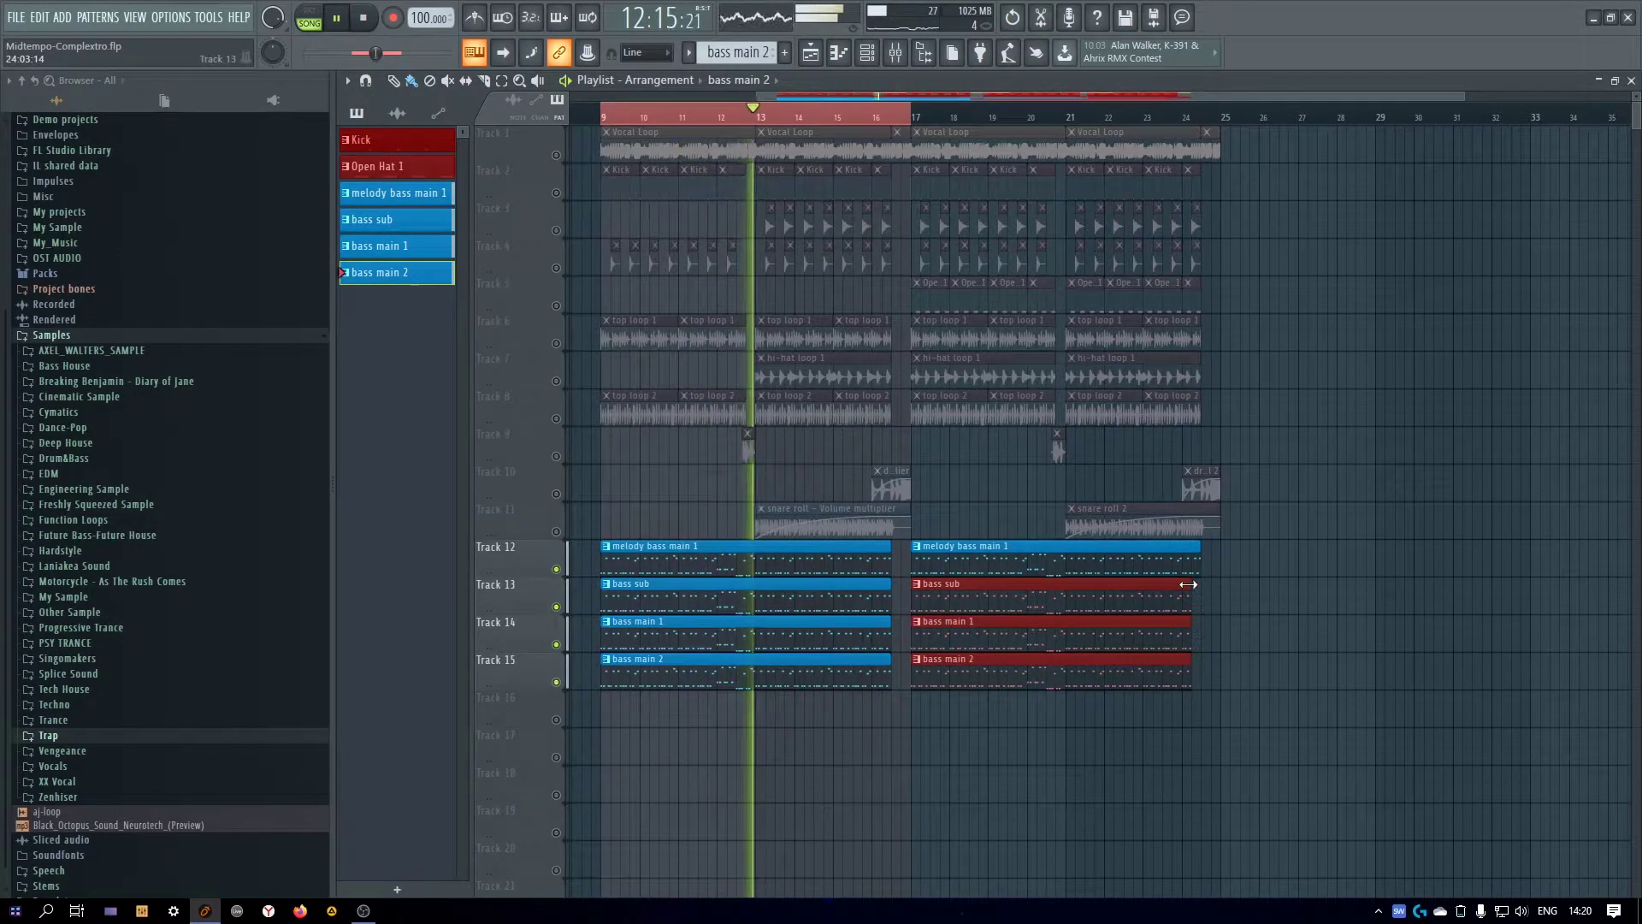
left_click(1242, 636, "ctrl")
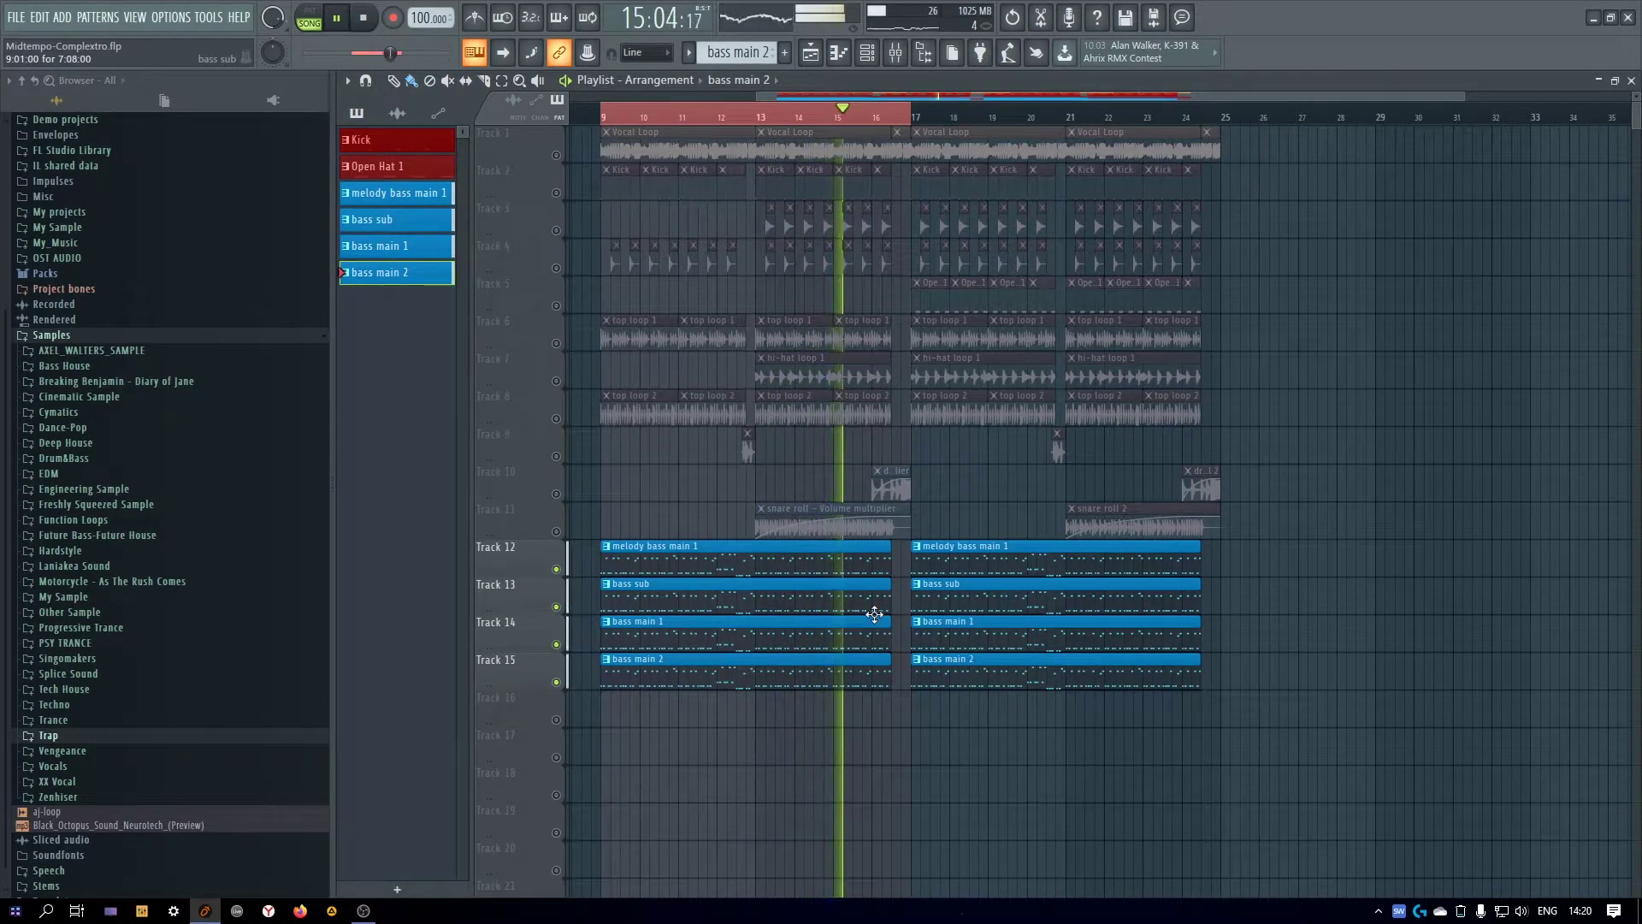
key("space")
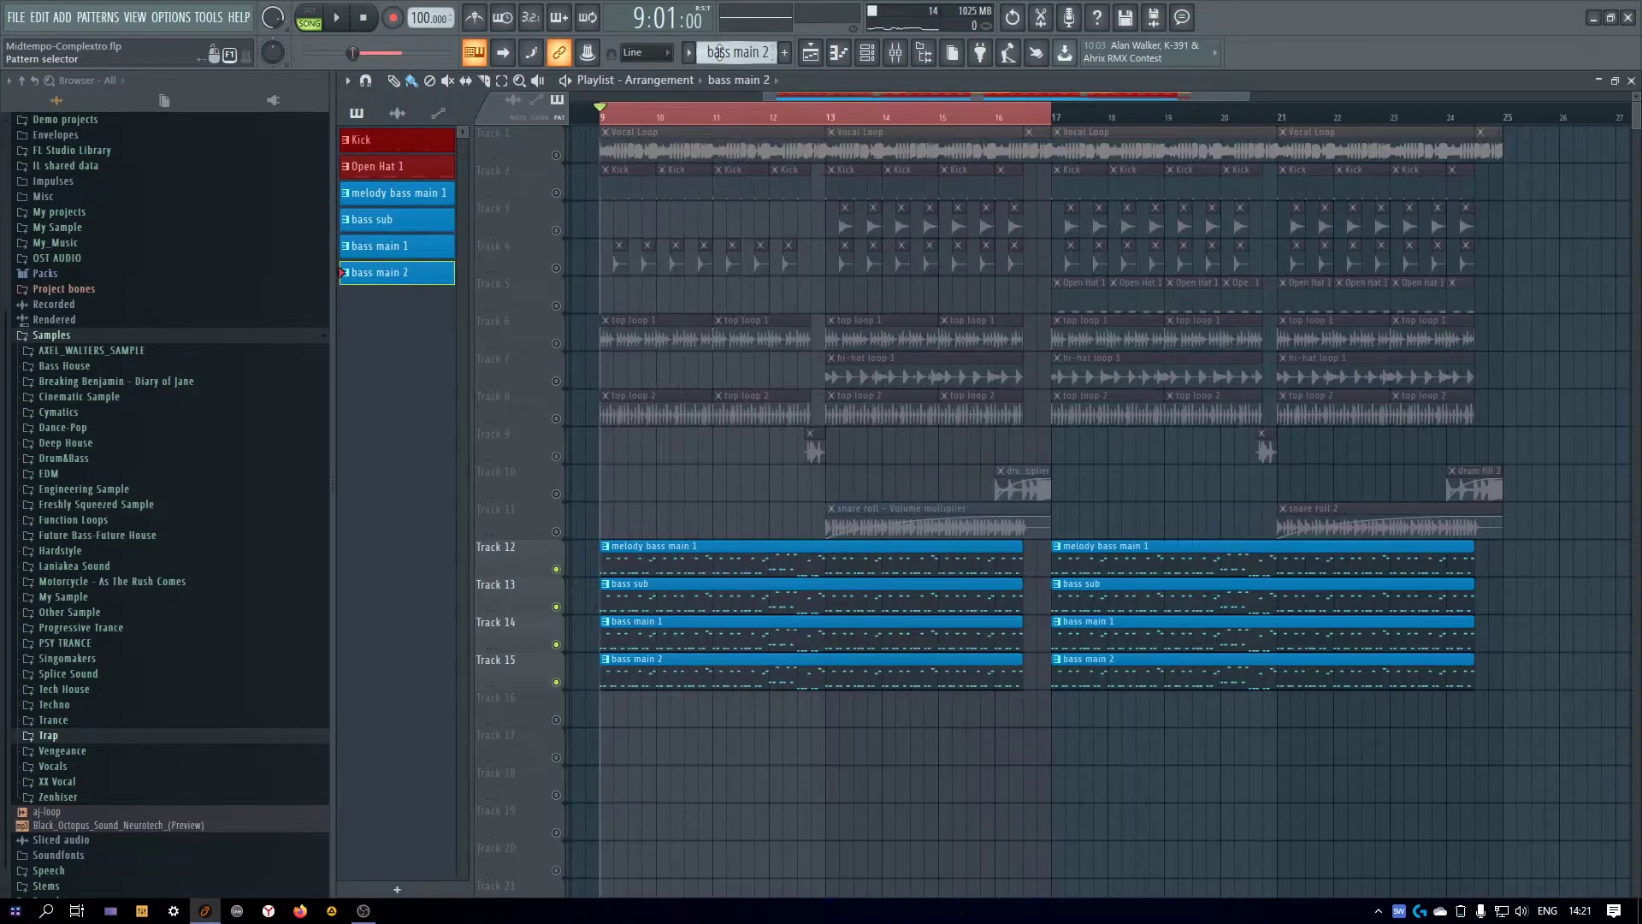
Insert a new pattern before melody bass main 1 and place its clip on track 16 at bar 9
scroll(721, 53, "down", 1)
right_click(721, 53)
left_click(773, 97)
scroll(736, 51, "up", 1)
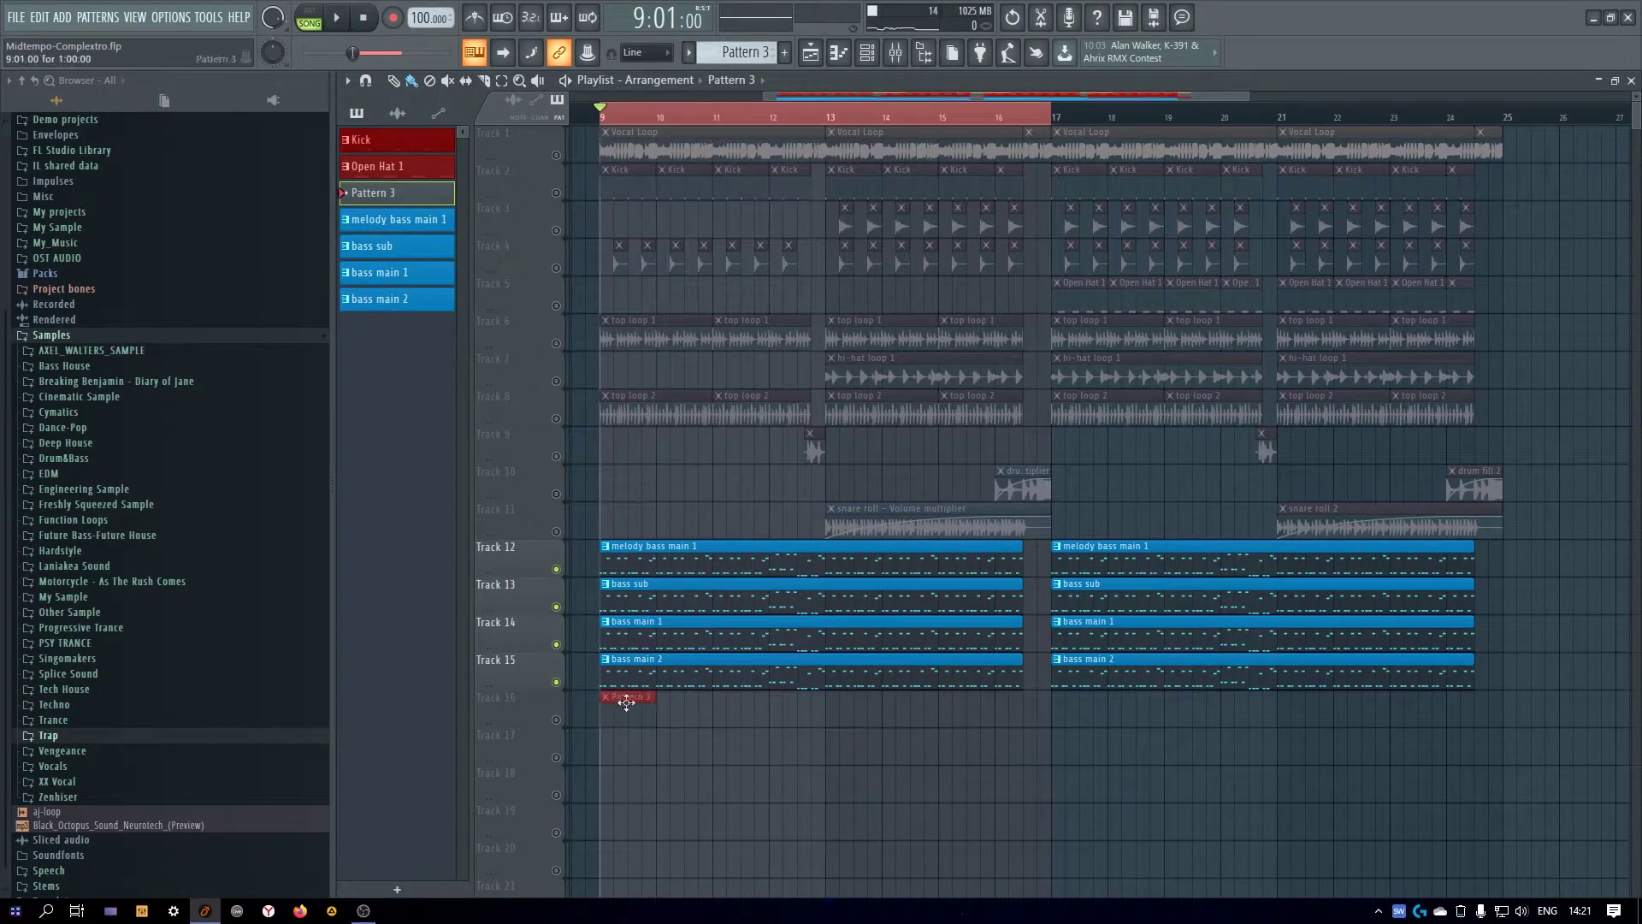
Name the new pattern melody synth 1 and colour it green
key("F2")
type("melody synth 1")
left_click(732, 49)
right_click(739, 40)
left_click(683, 325)
left_click(655, 477)
key("Return")
Add a Serum channel to the channel rack and give it the name melody synth 1 with the same green colour
left_click(866, 52)
left_click(1234, 293)
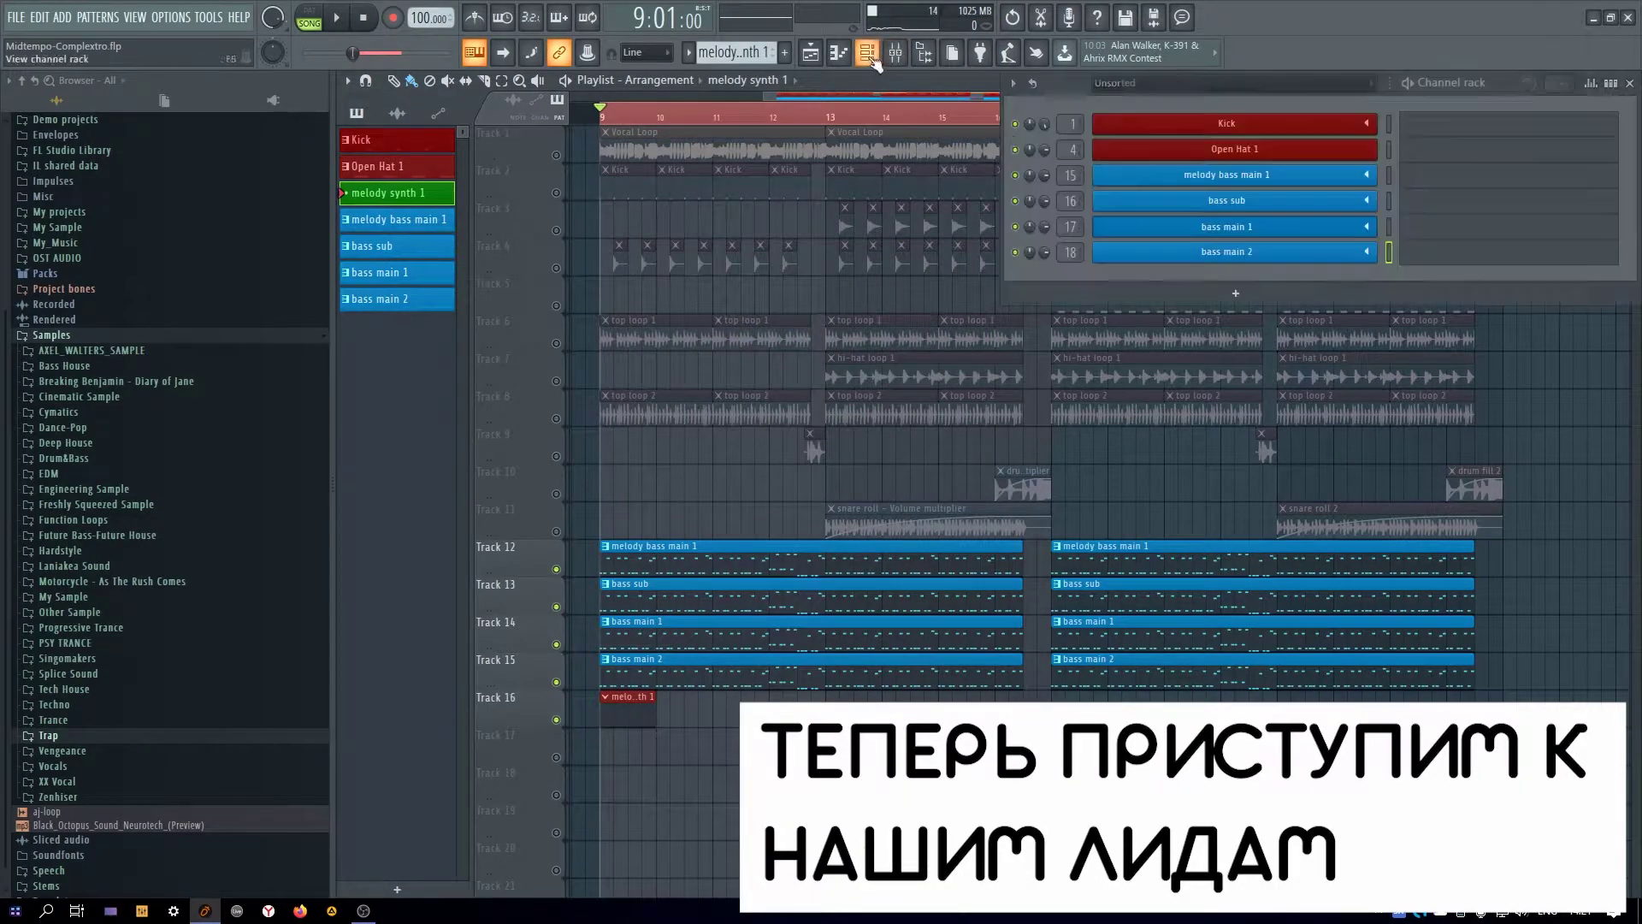
left_click(1247, 417)
right_click(1235, 275)
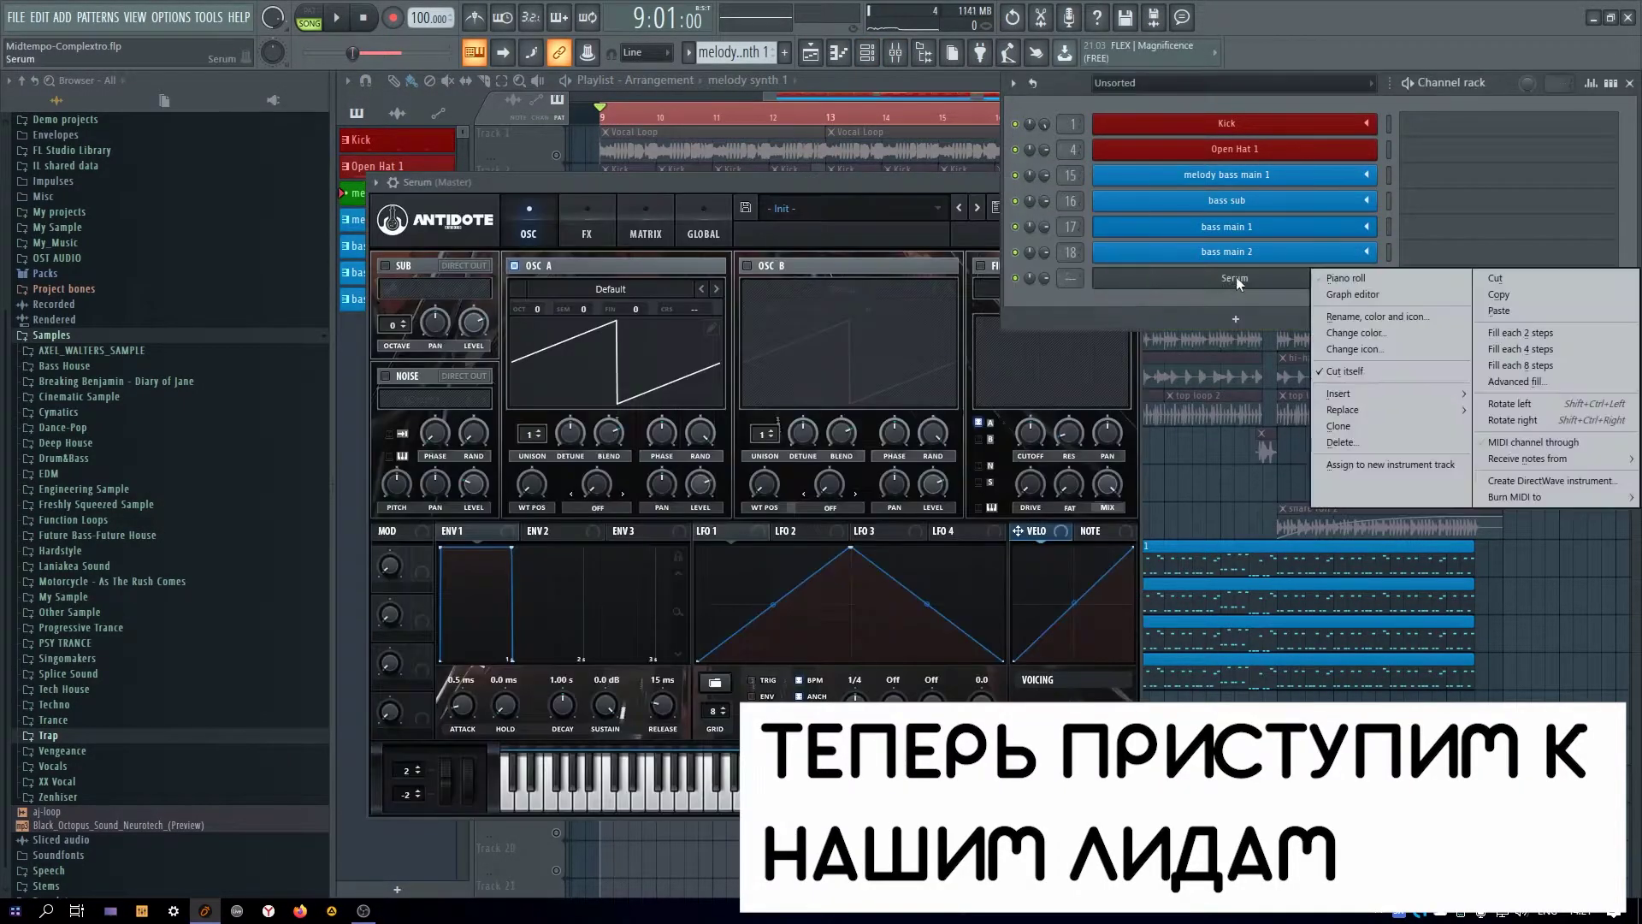
left_click(1199, 290)
Route the melody synth 1 channel to mixer insert 22 and load LFOTool in its slot 2
key("F9")
left_click(1023, 544)
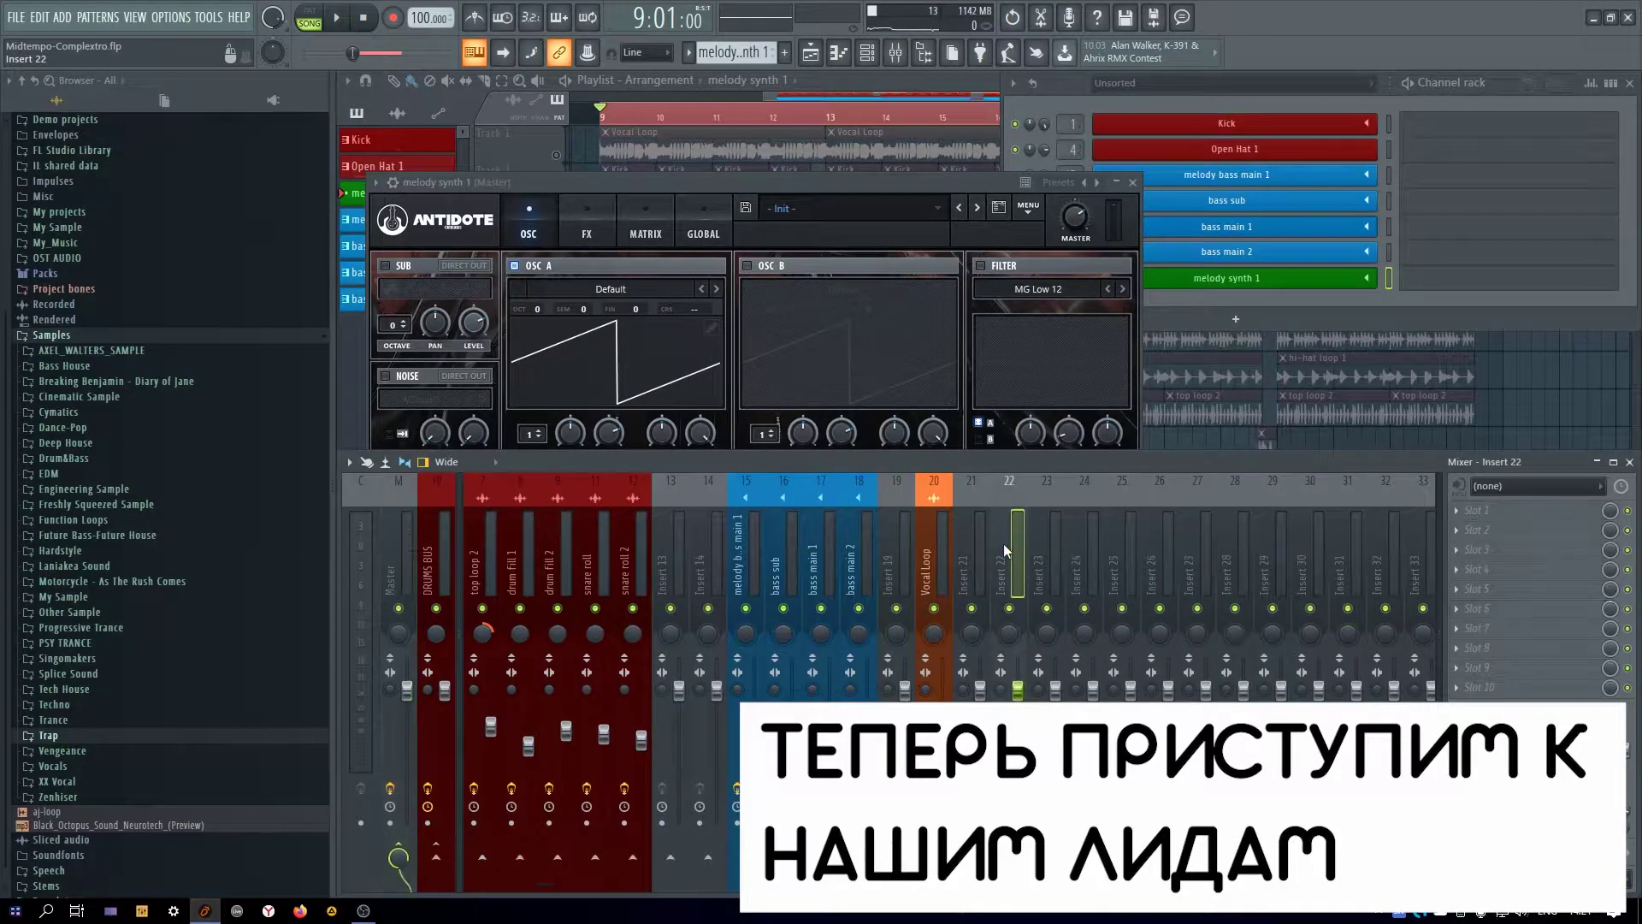
key("ctrl+l")
left_click(1492, 529)
mouse_move(1488, 514)
mouse_move(1385, 731)
left_click(1317, 731)
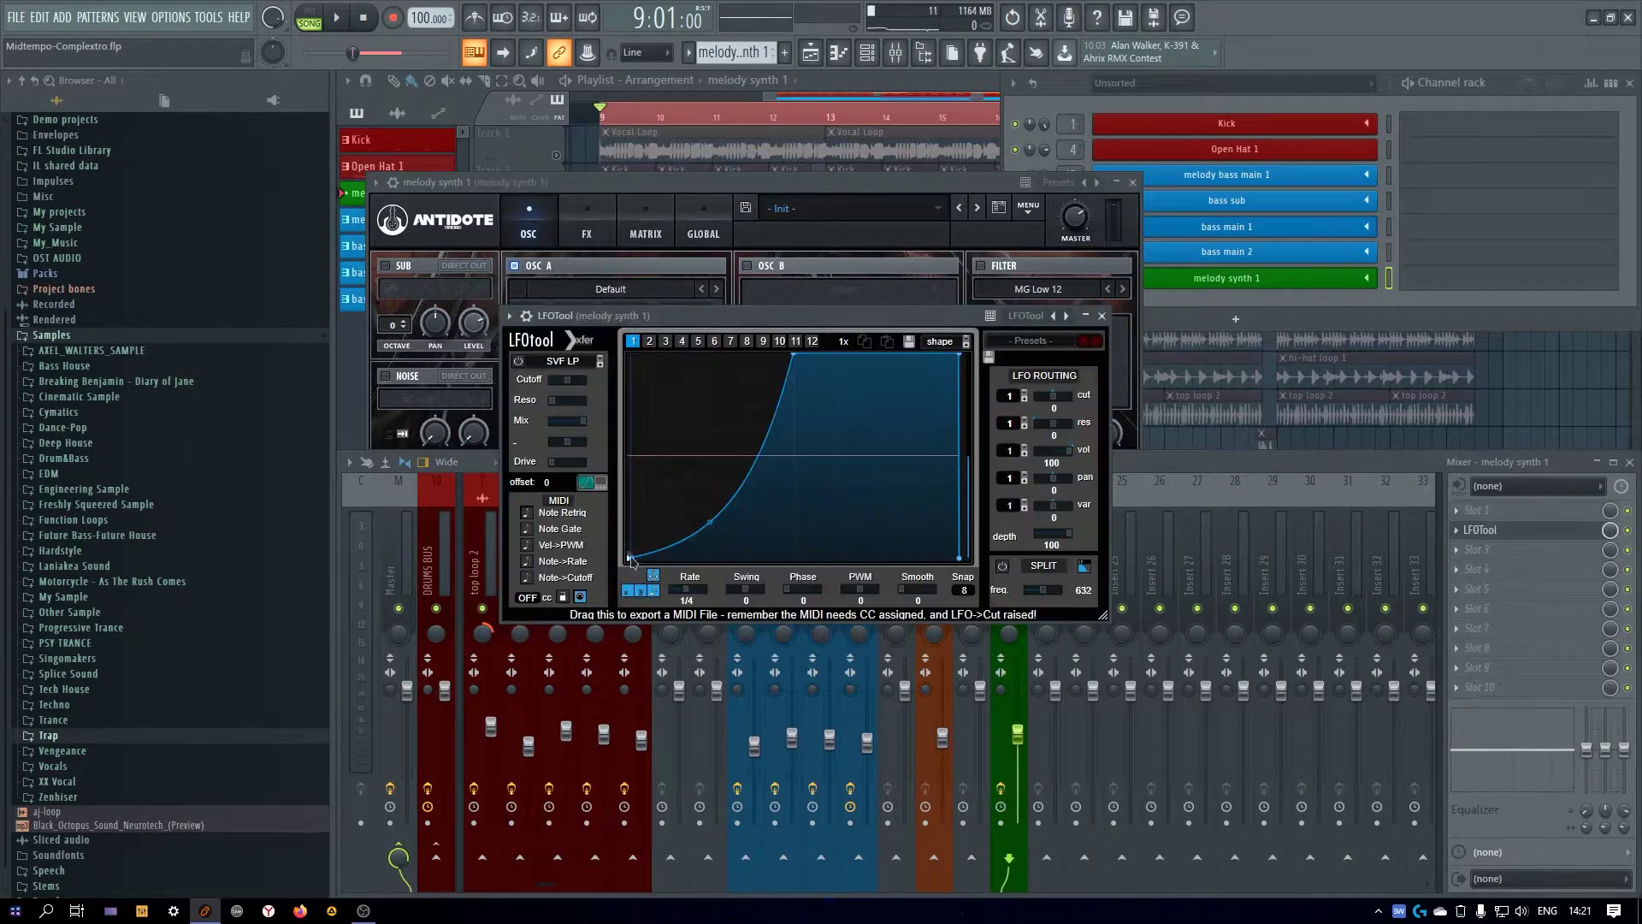
left_click(1612, 463)
Audition Serum's lead presets from LEAD - Classic Saw Solo onward during pattern playback, settle on LEAD - PWM Guitar, and close the synth window
left_click(1392, 285)
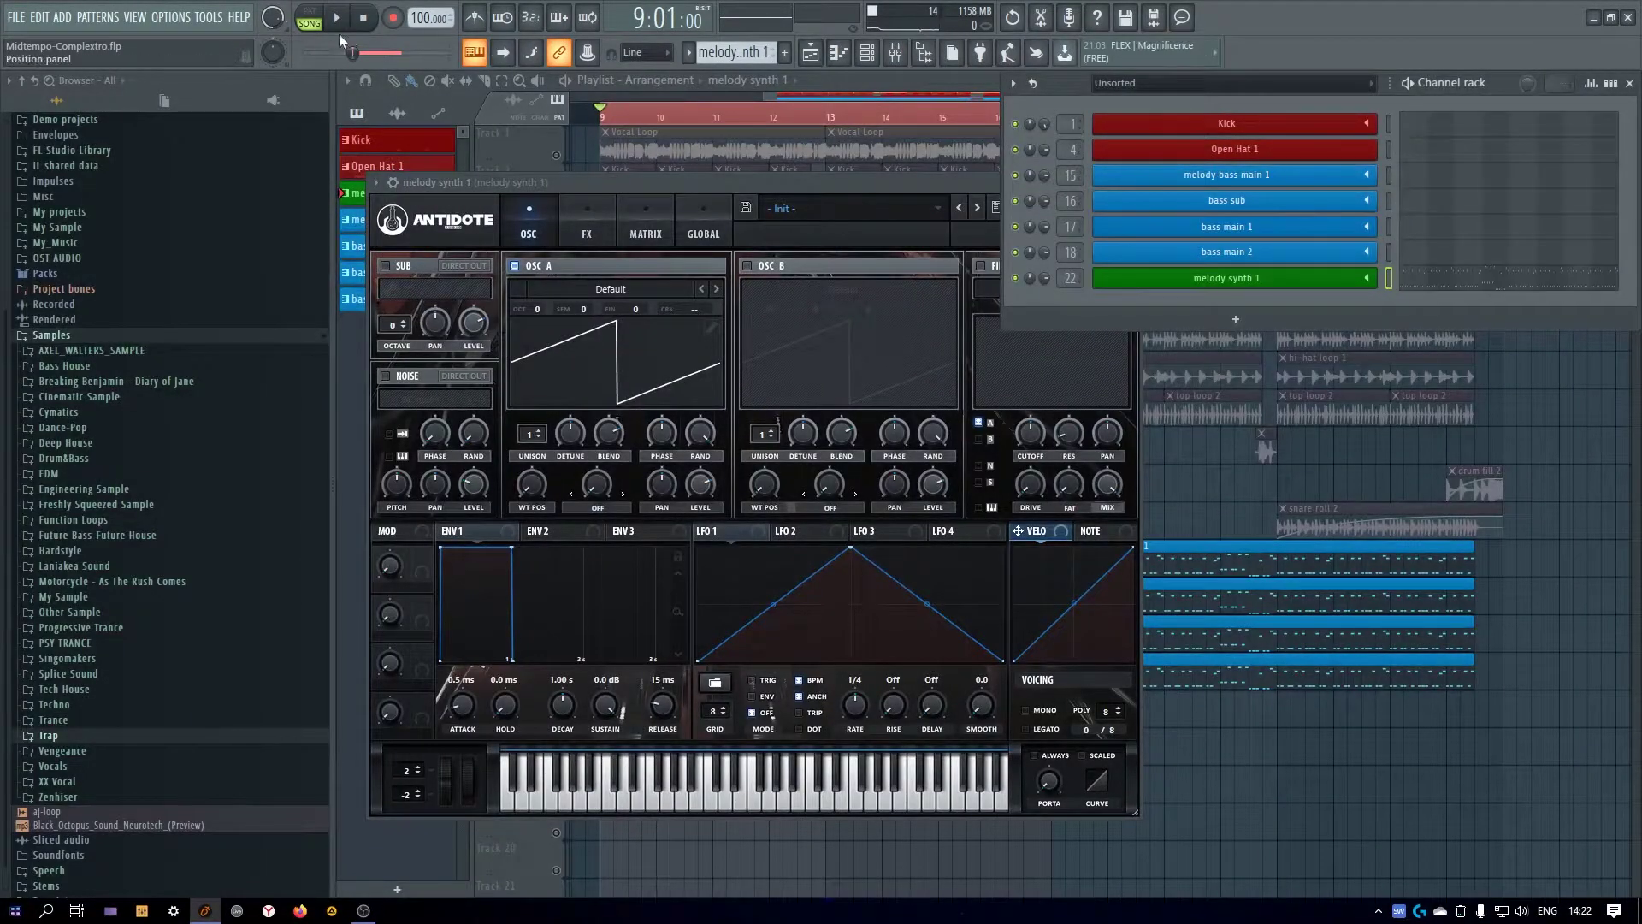
left_click(821, 221)
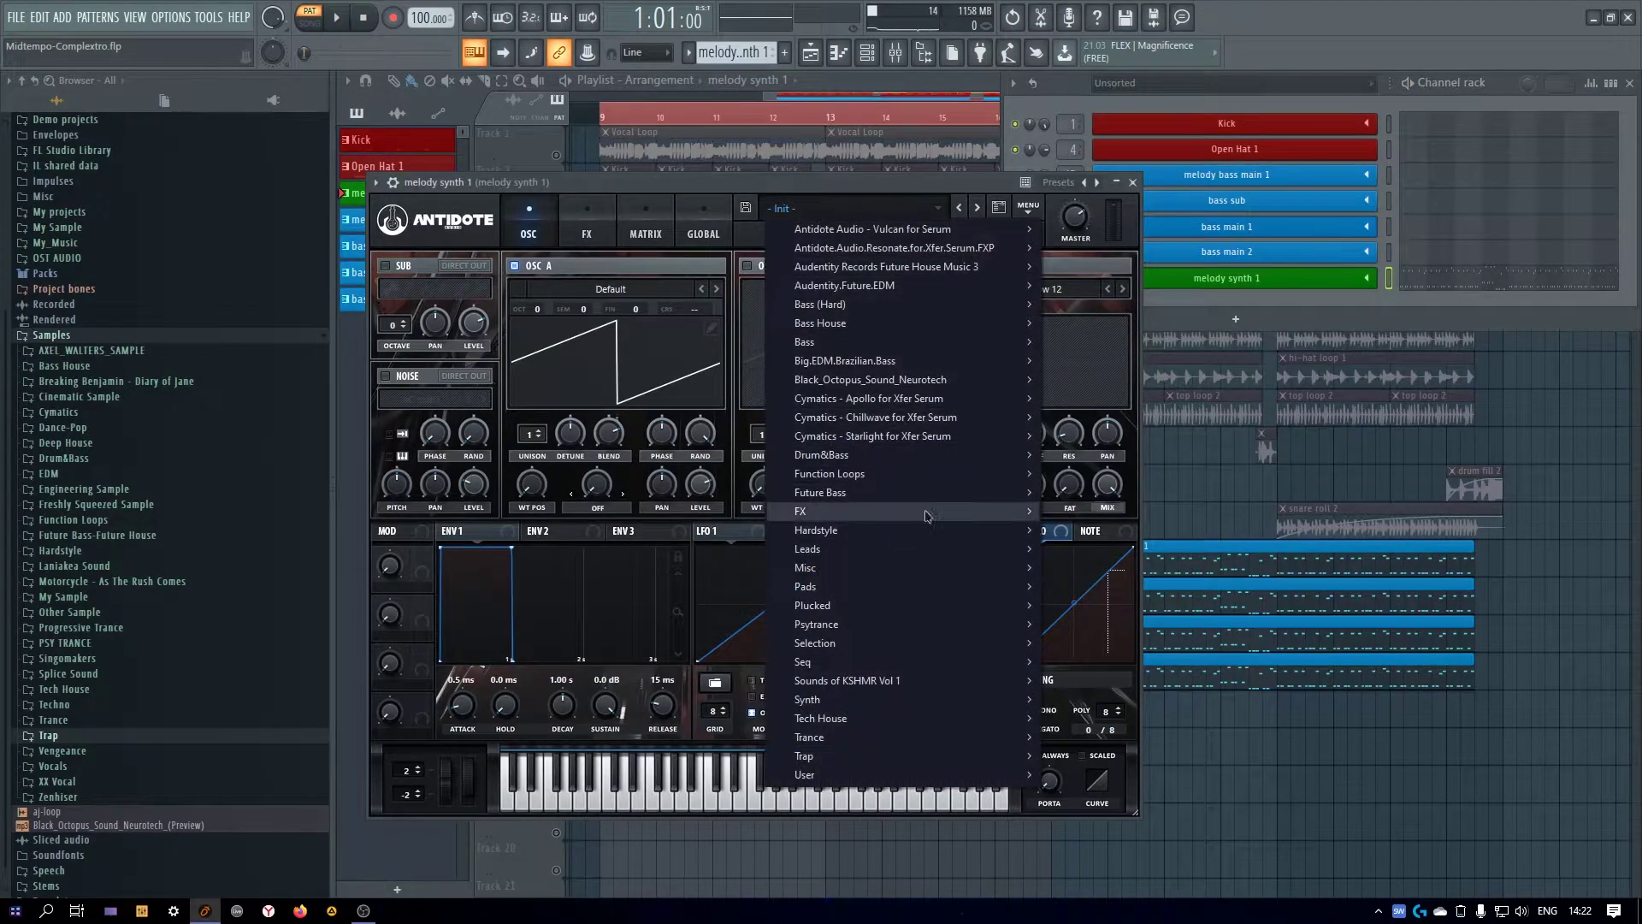
mouse_move(855, 529)
mouse_move(1159, 529)
left_click(598, 368)
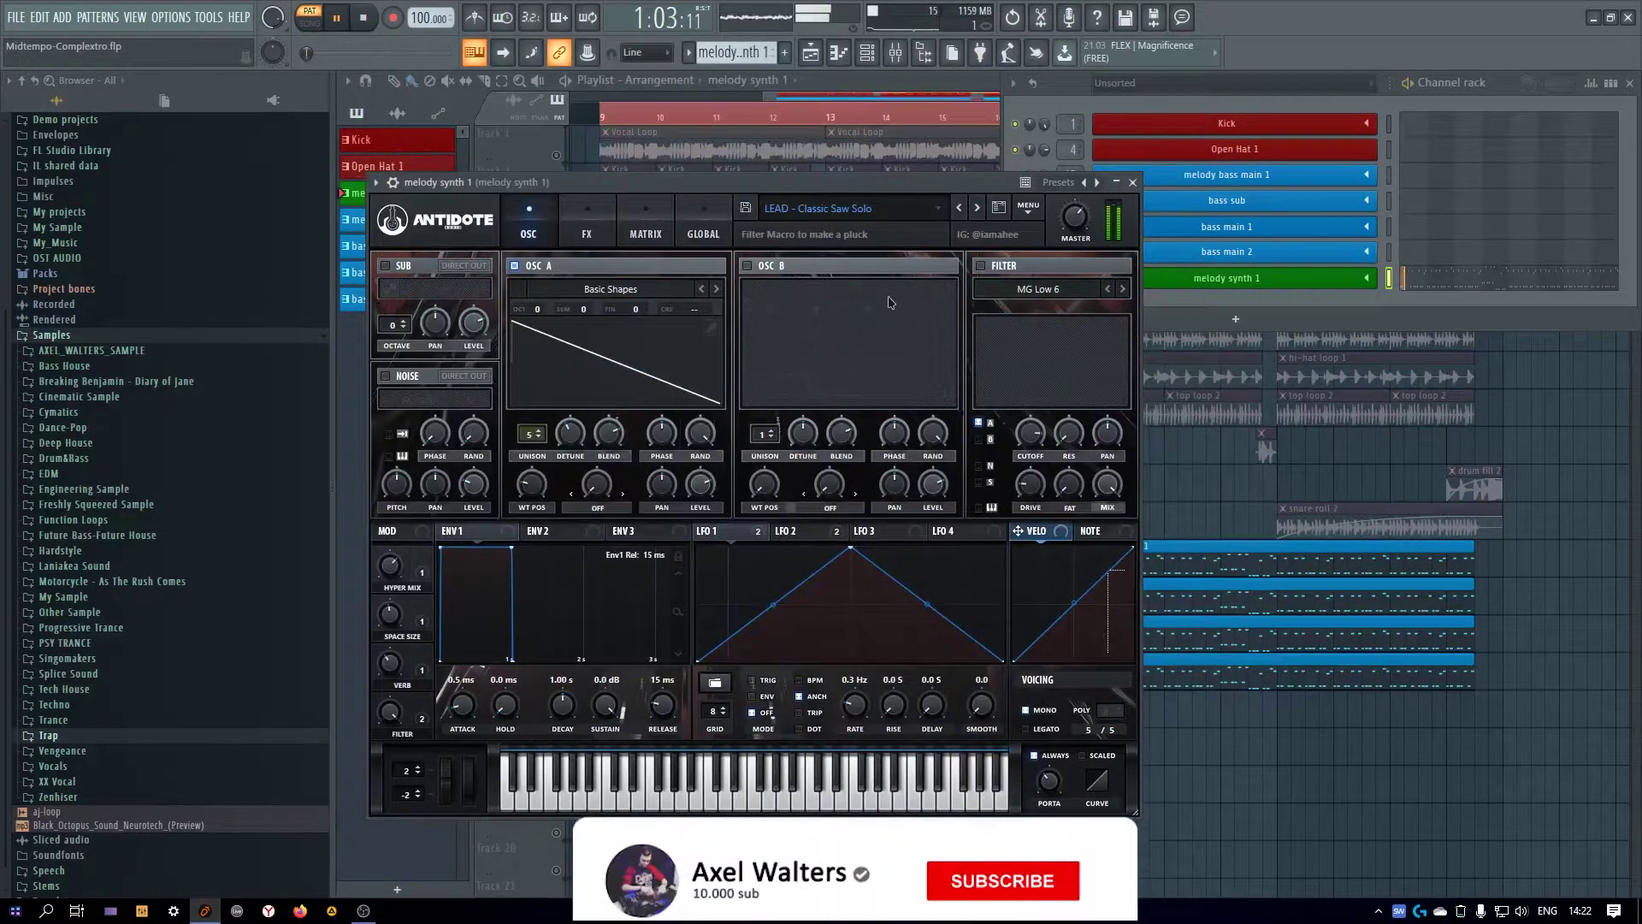
left_click(977, 208)
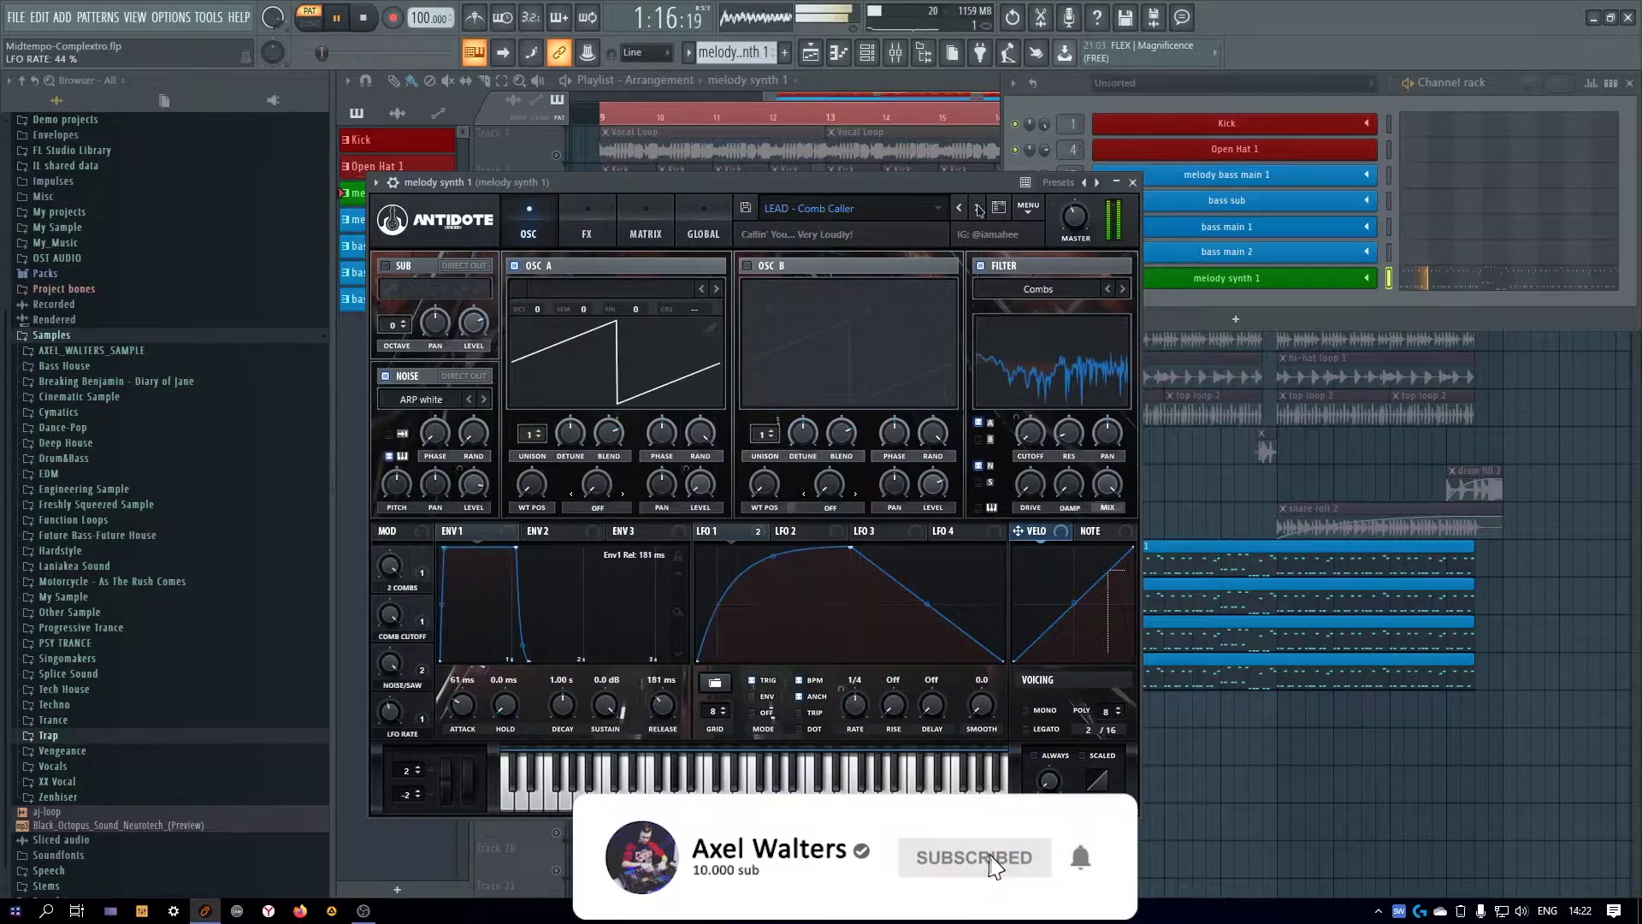
left_click(977, 208)
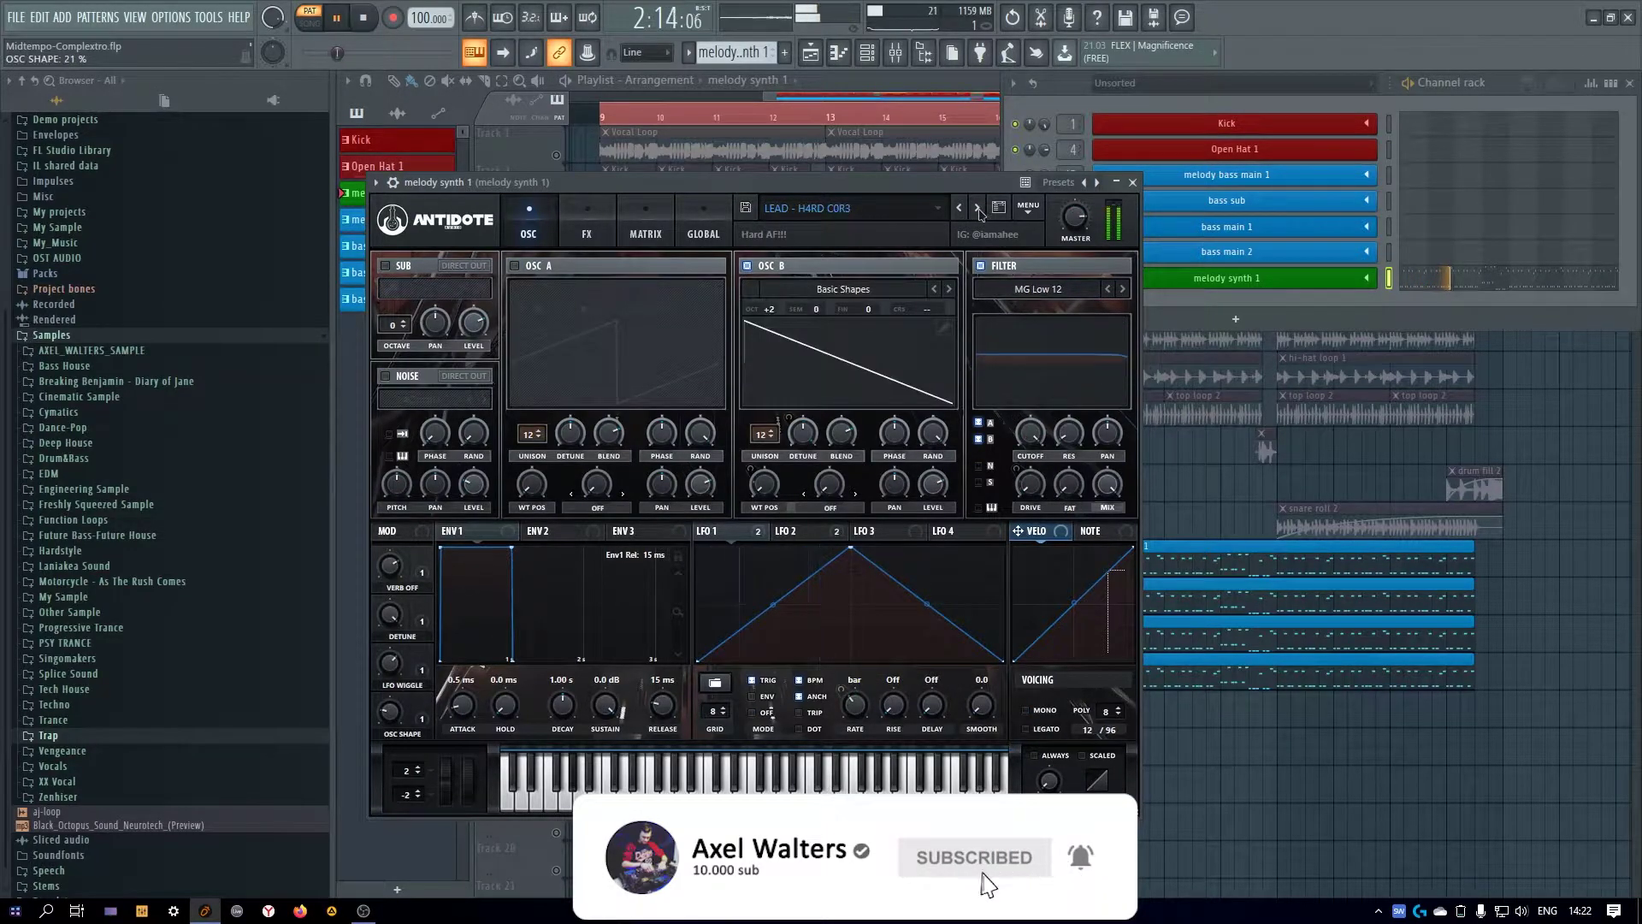
left_click(978, 208)
left_click(978, 209)
left_click(977, 209)
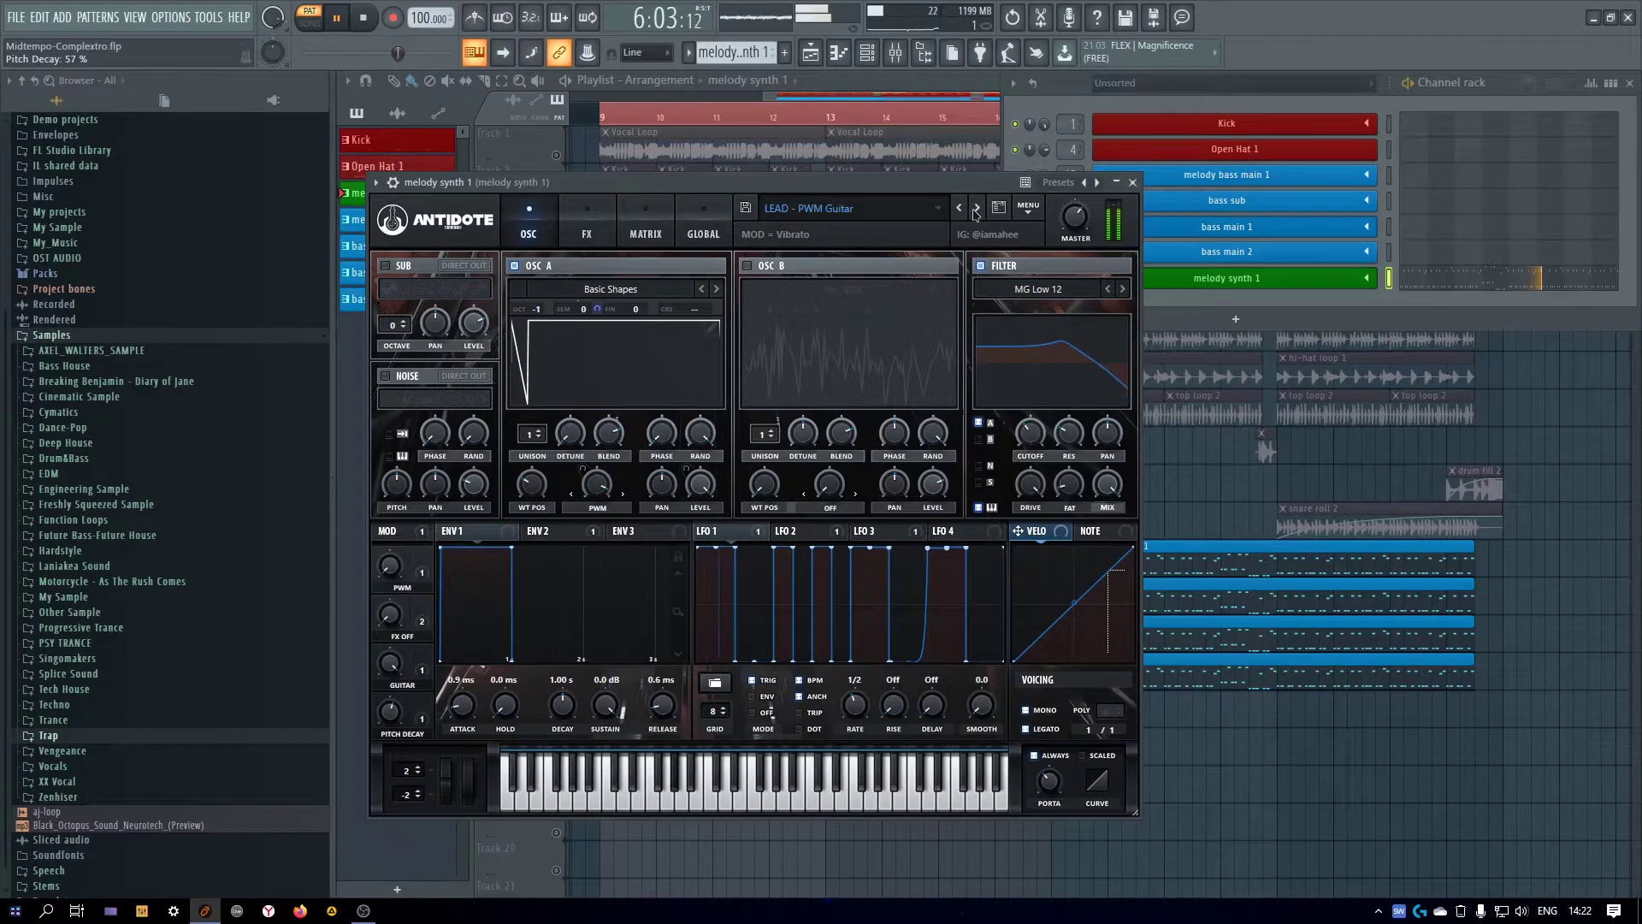
left_click(1134, 183)
Add Fruity Parametric EQ 2 to slot 1 of melody synth 1, cutting the lows, raising band 4 by 2.0 dB at 659 Hz and dipping bands 5 and 6
left_click(895, 53)
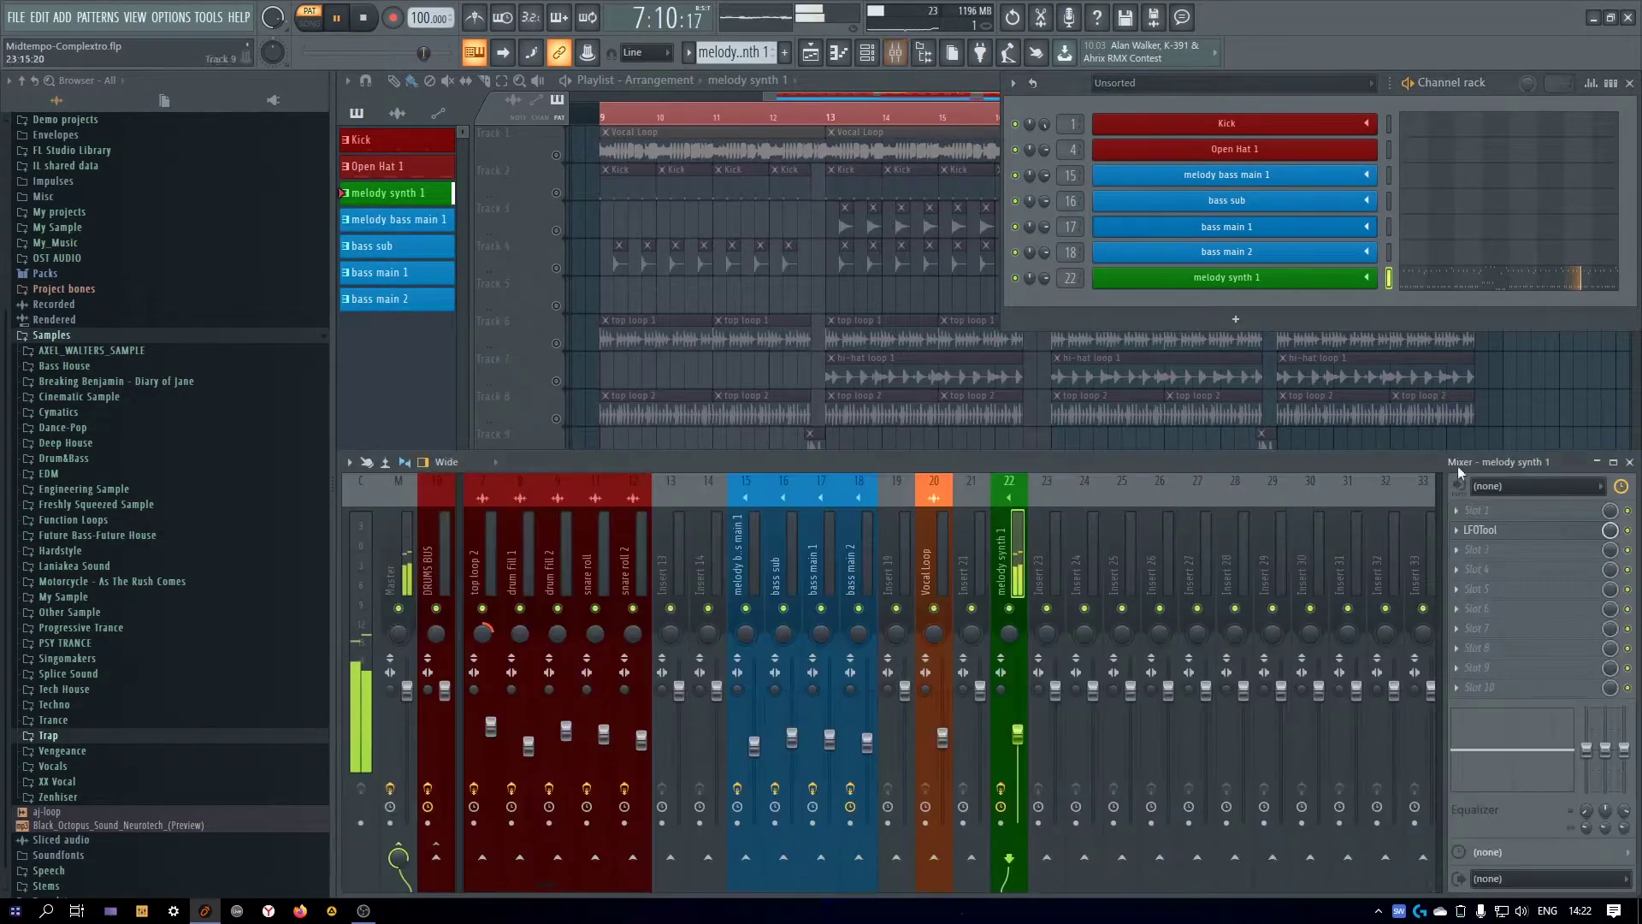
left_click(1461, 519)
mouse_move(1407, 621)
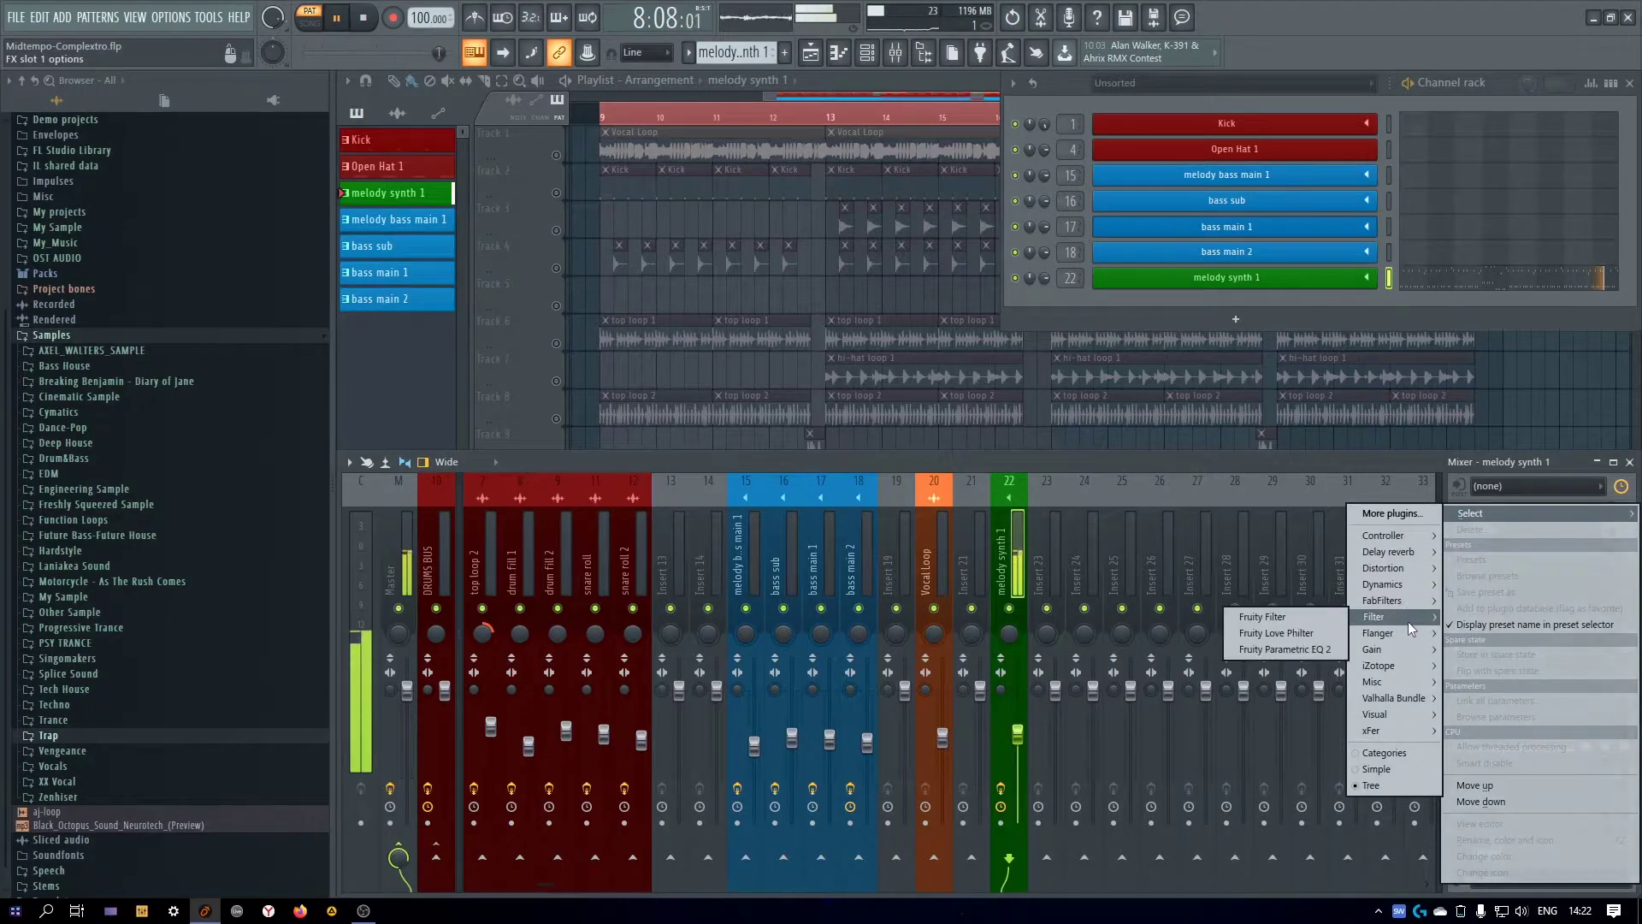
left_click(1286, 652)
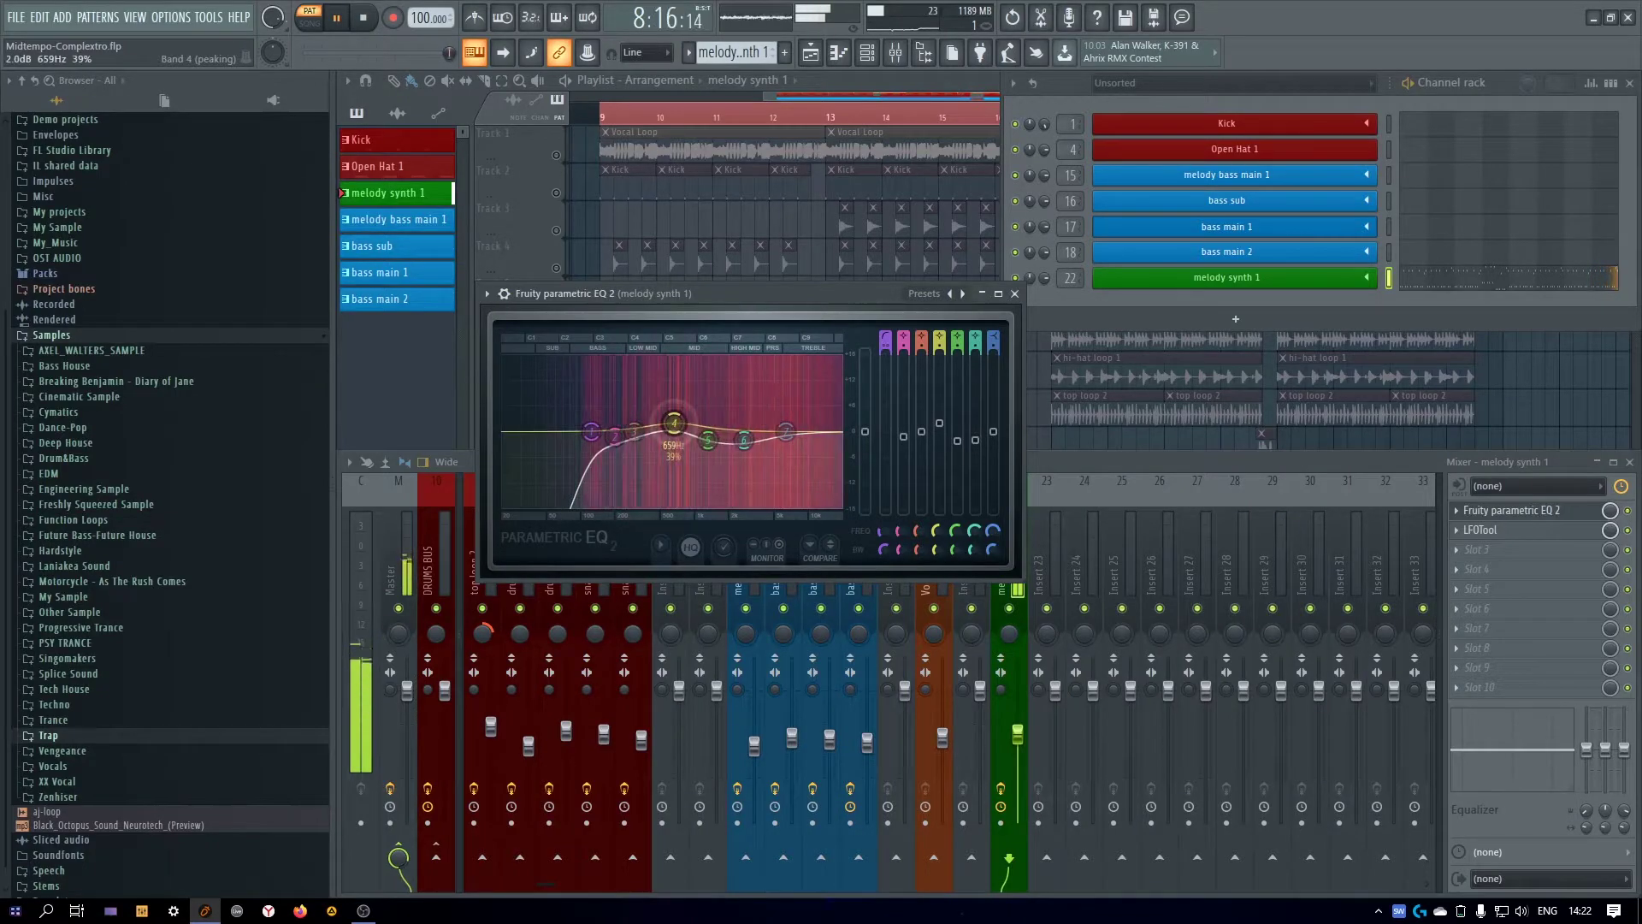
left_click(1015, 294)
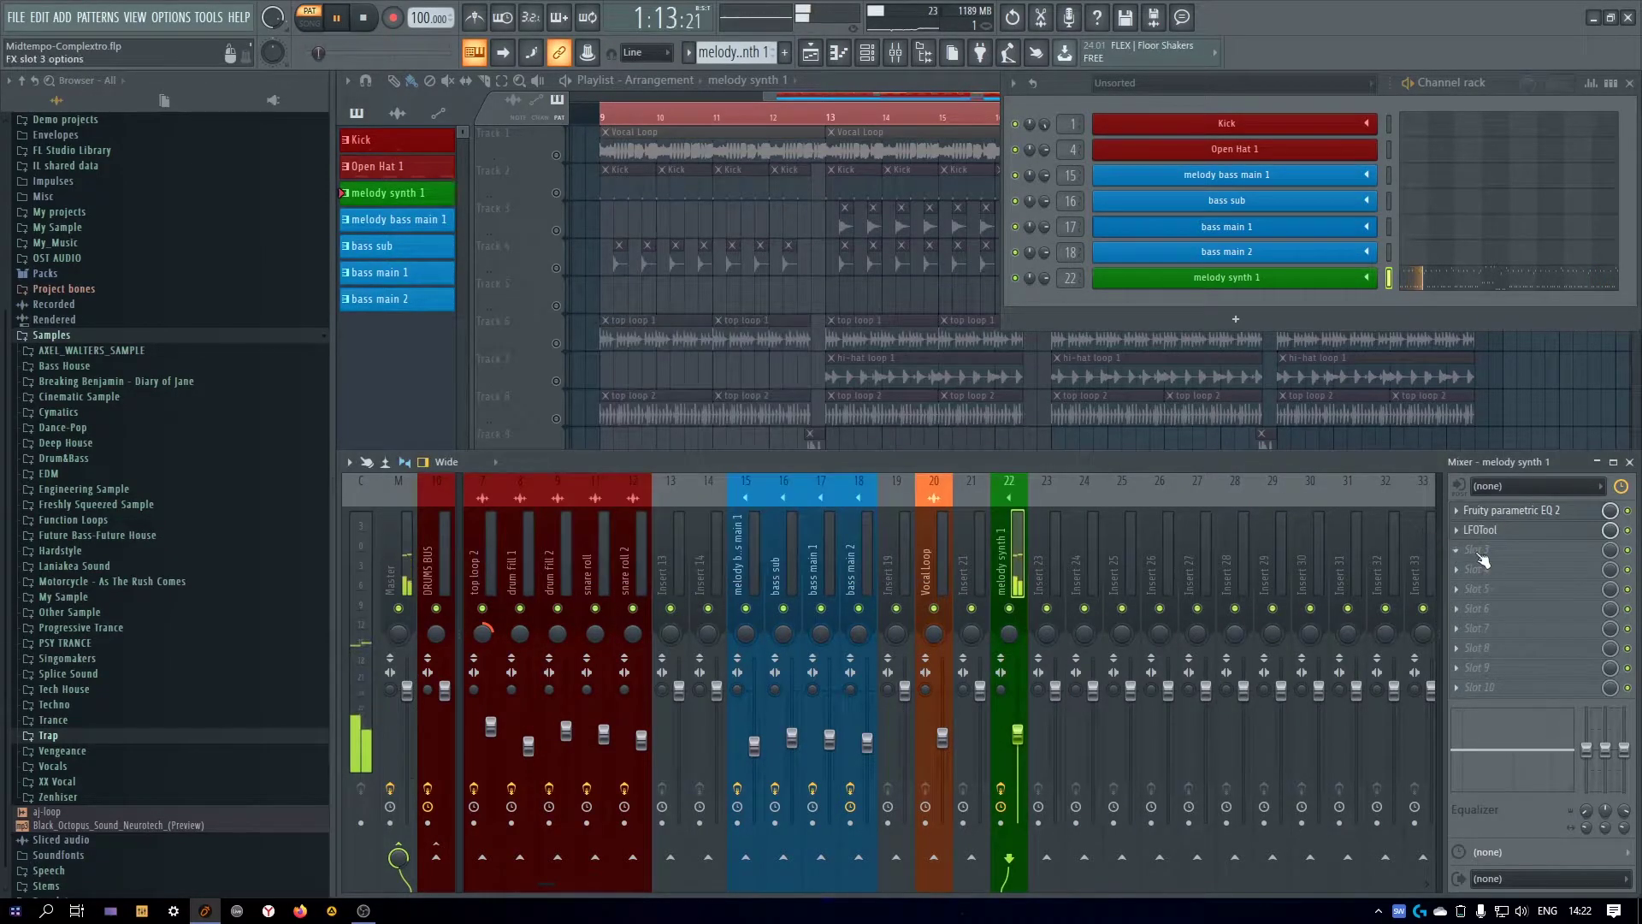
Add Fruity Stereo Shaper to slot 3 of the melody synth 1 mixer insert
left_click(1479, 556)
mouse_move(1402, 650)
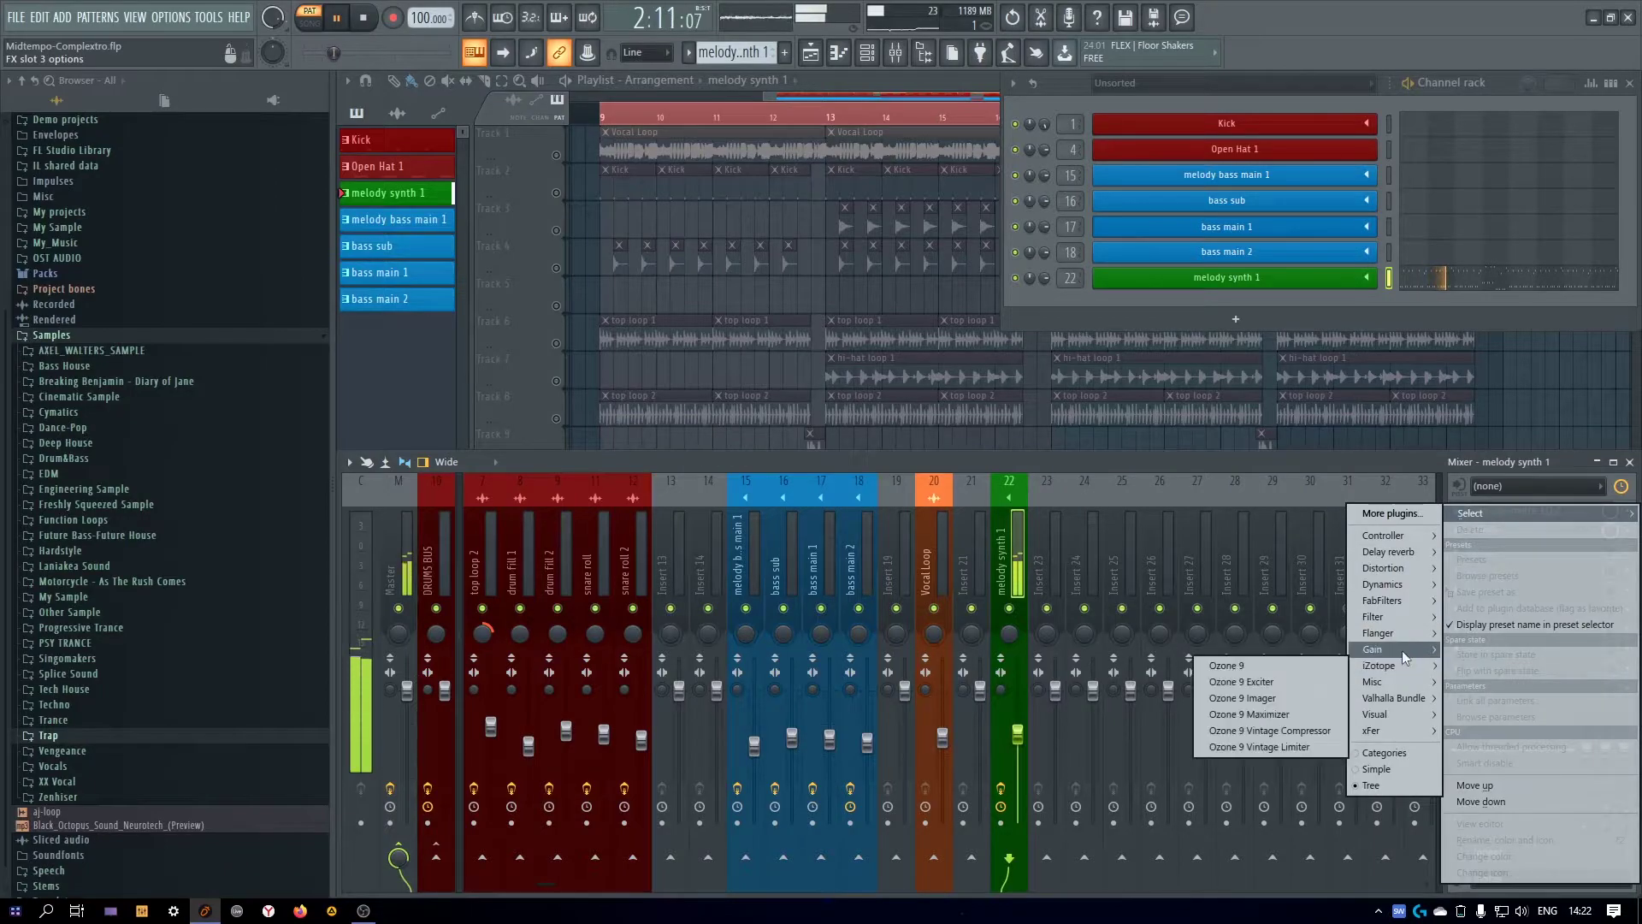
left_click(1293, 673)
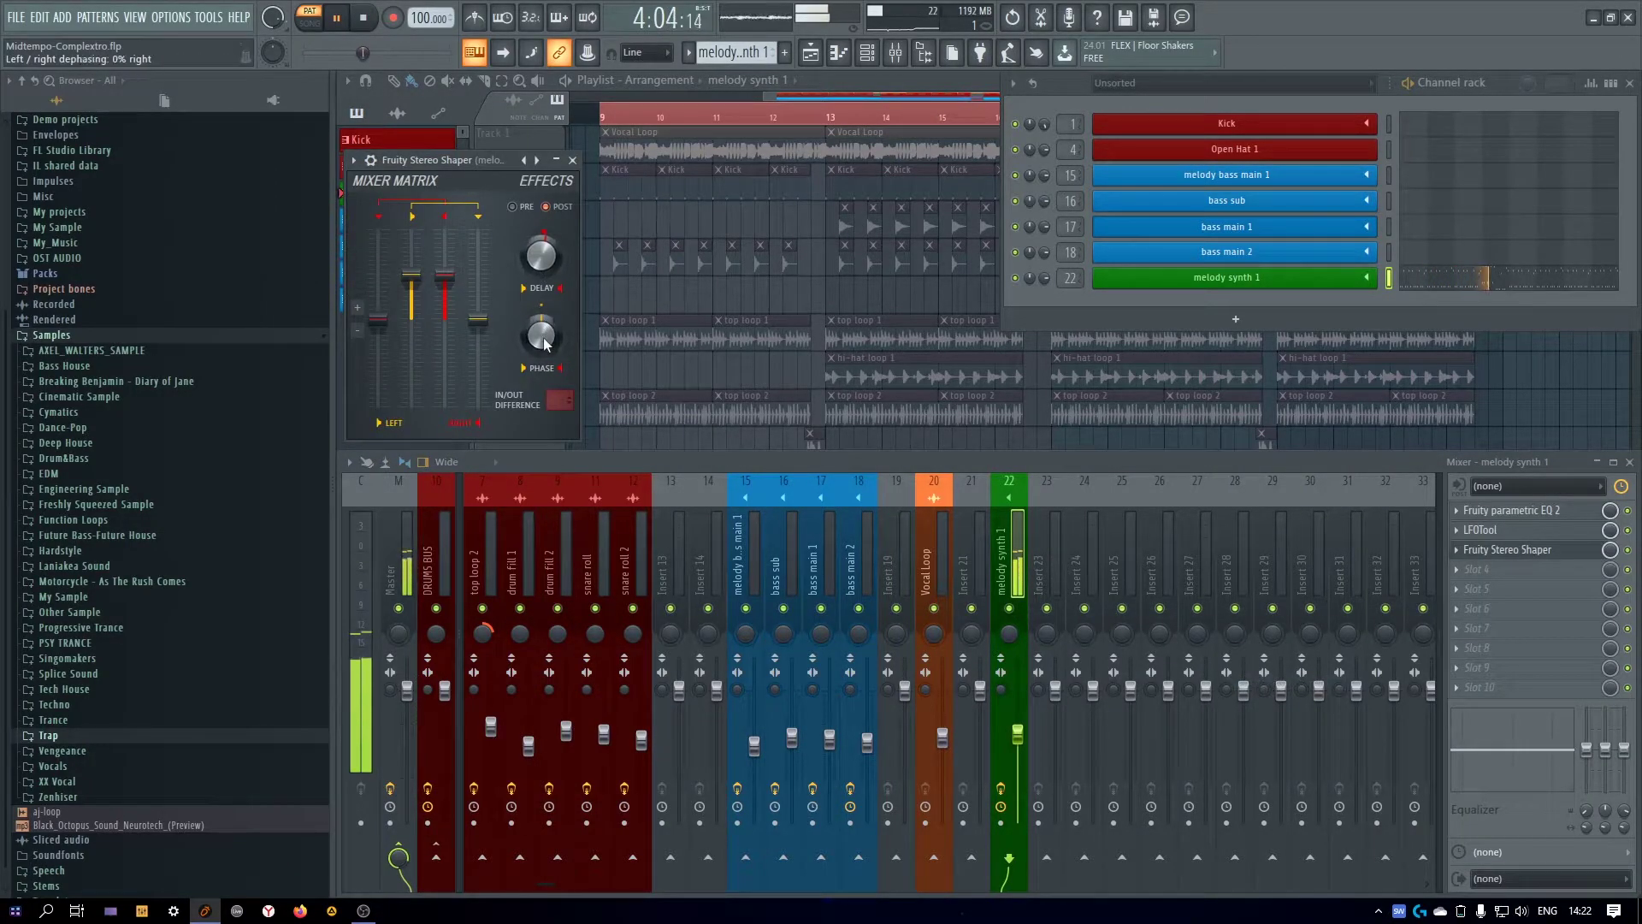
Close the Fruity Stereo Shaper and mixer windows and place a new green pattern named melody synth 2 on Track 17
left_click(573, 161)
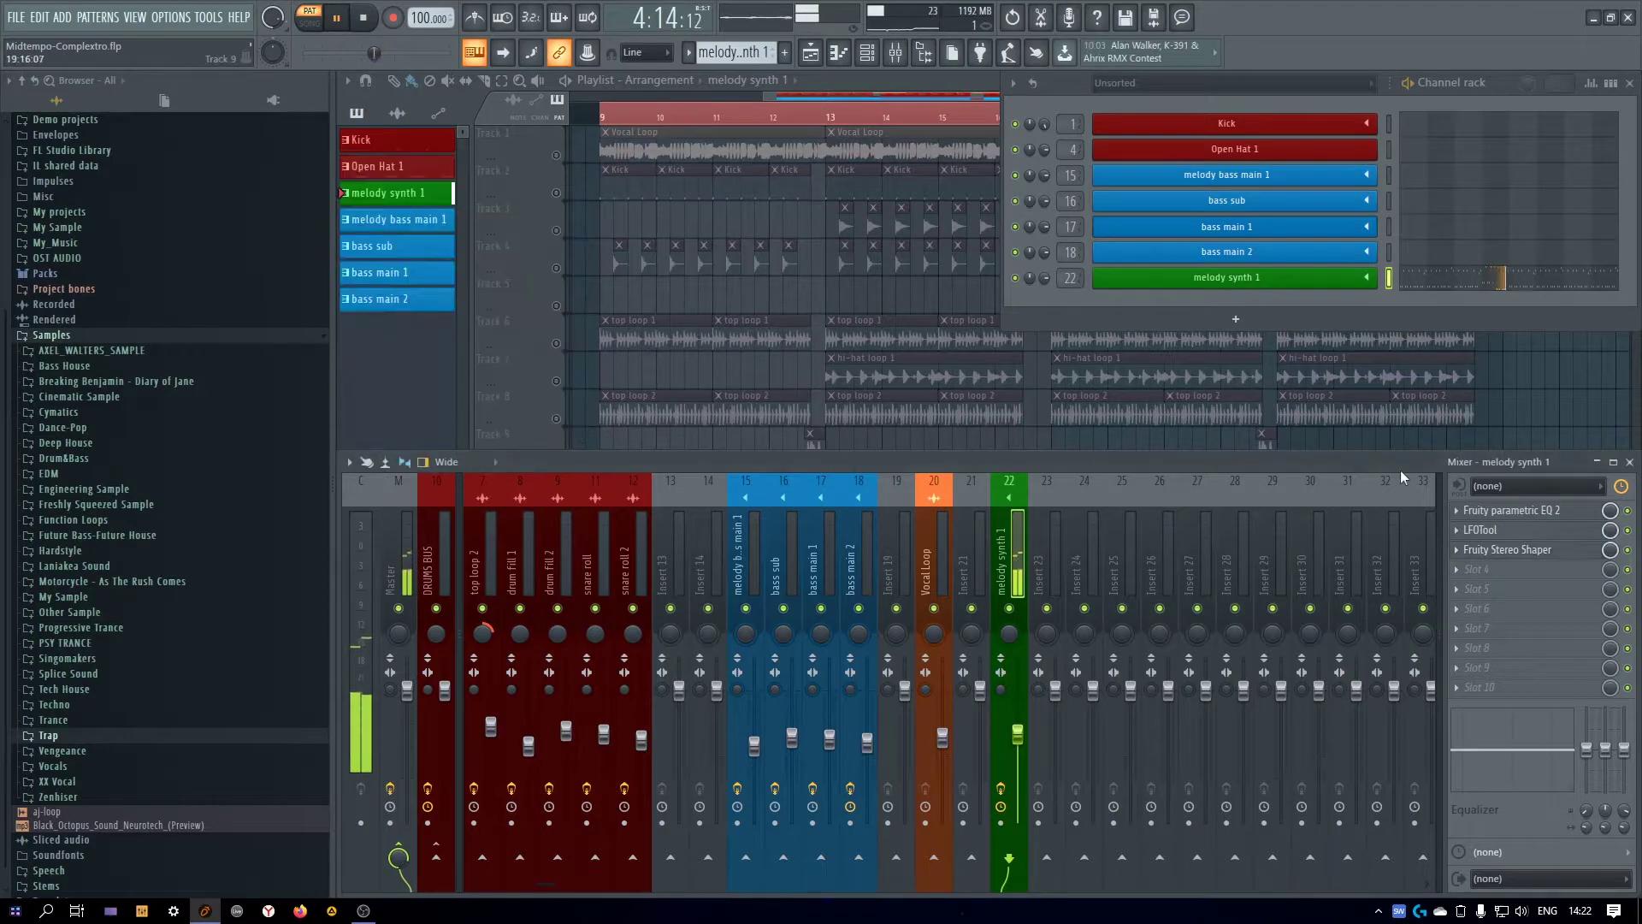
left_click(1630, 462)
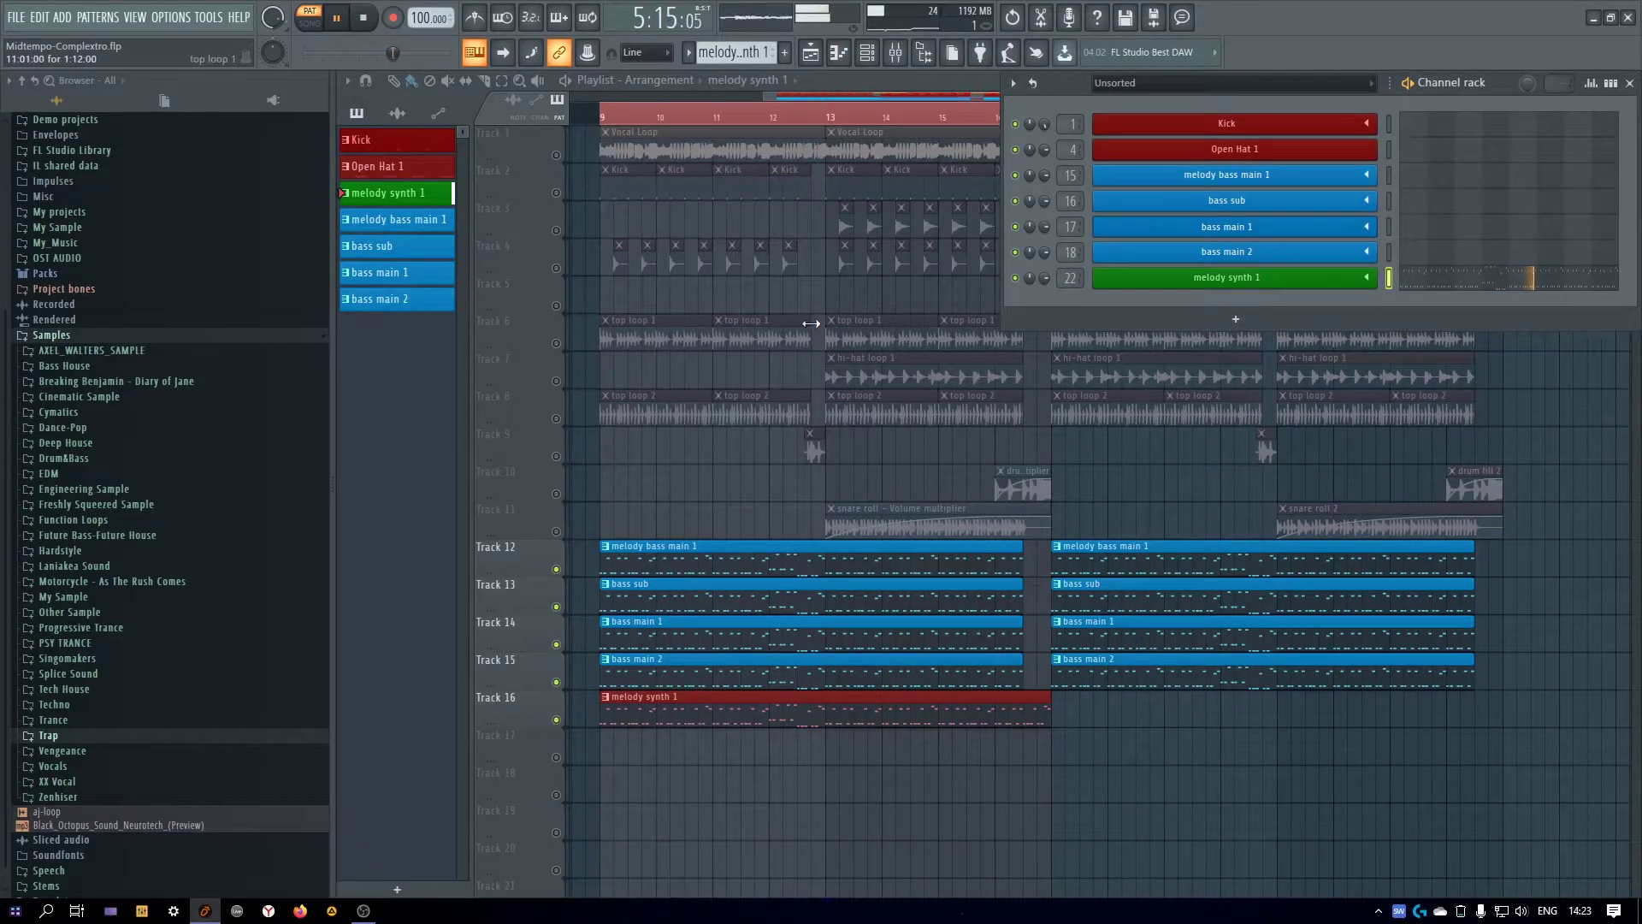
left_click(629, 739)
key("F2")
type("melody syn")
key("Return")
Add a Serum channel to the channel rack, name it melody synth 2 and colour it green
key("F6")
left_click(1226, 321)
mouse_move(1156, 443)
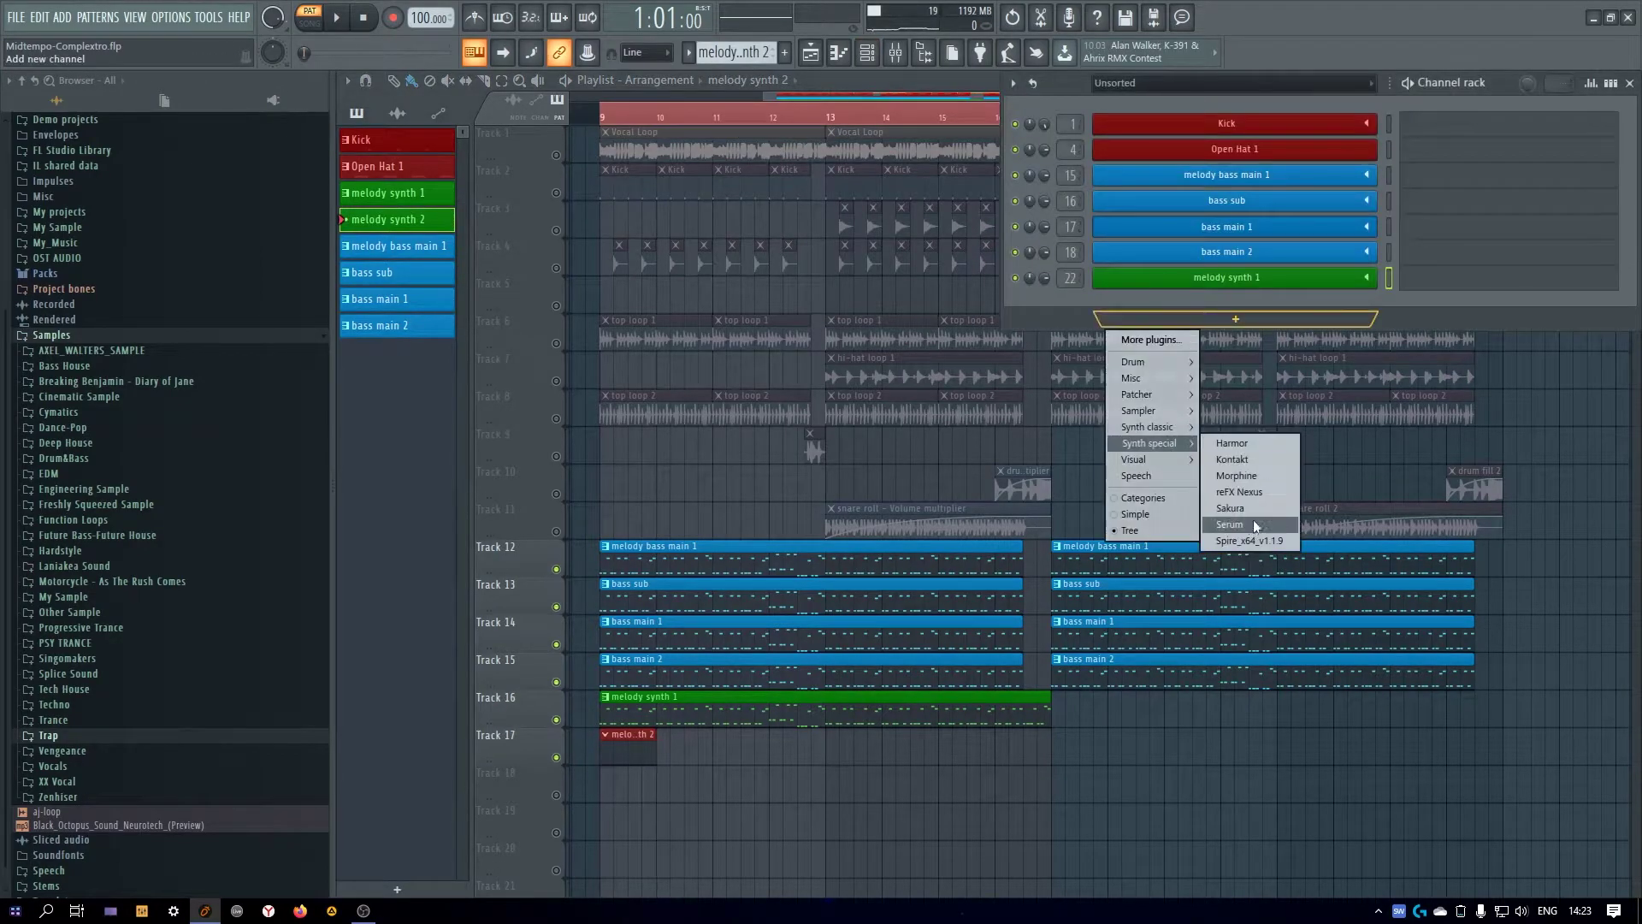
left_click(1246, 492)
middle_click(1263, 308)
key("Up")
key("Return")
Route the melody synth 2 channel to mixer insert 23, lower its fader, and load LFOTool in its slot 2
key("F9")
left_click(1045, 599)
key("ctrl+l")
left_click_drag(1054, 689, 1055, 740)
left_click(1457, 537)
left_click(1314, 731)
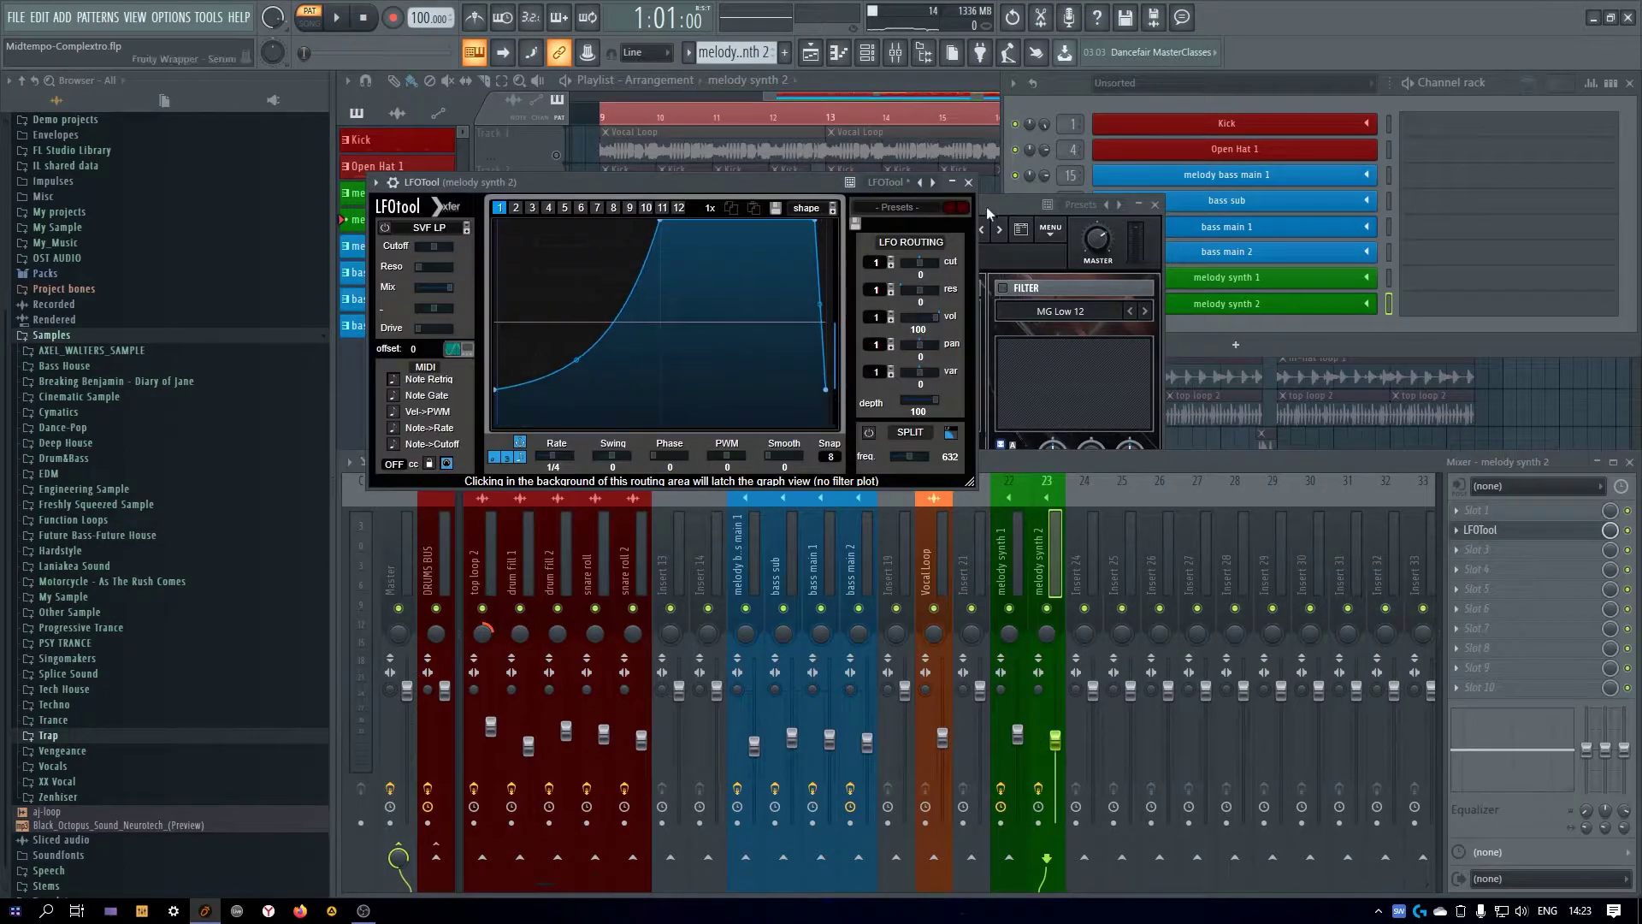
left_click(971, 179)
key("F9")
Load the LD - Pierce [7 SKIES] preset from the FISHBIRD bank into the melody synth 2 Serum and start pattern playback
left_click(823, 230)
mouse_move(1027, 758)
mouse_move(1070, 815)
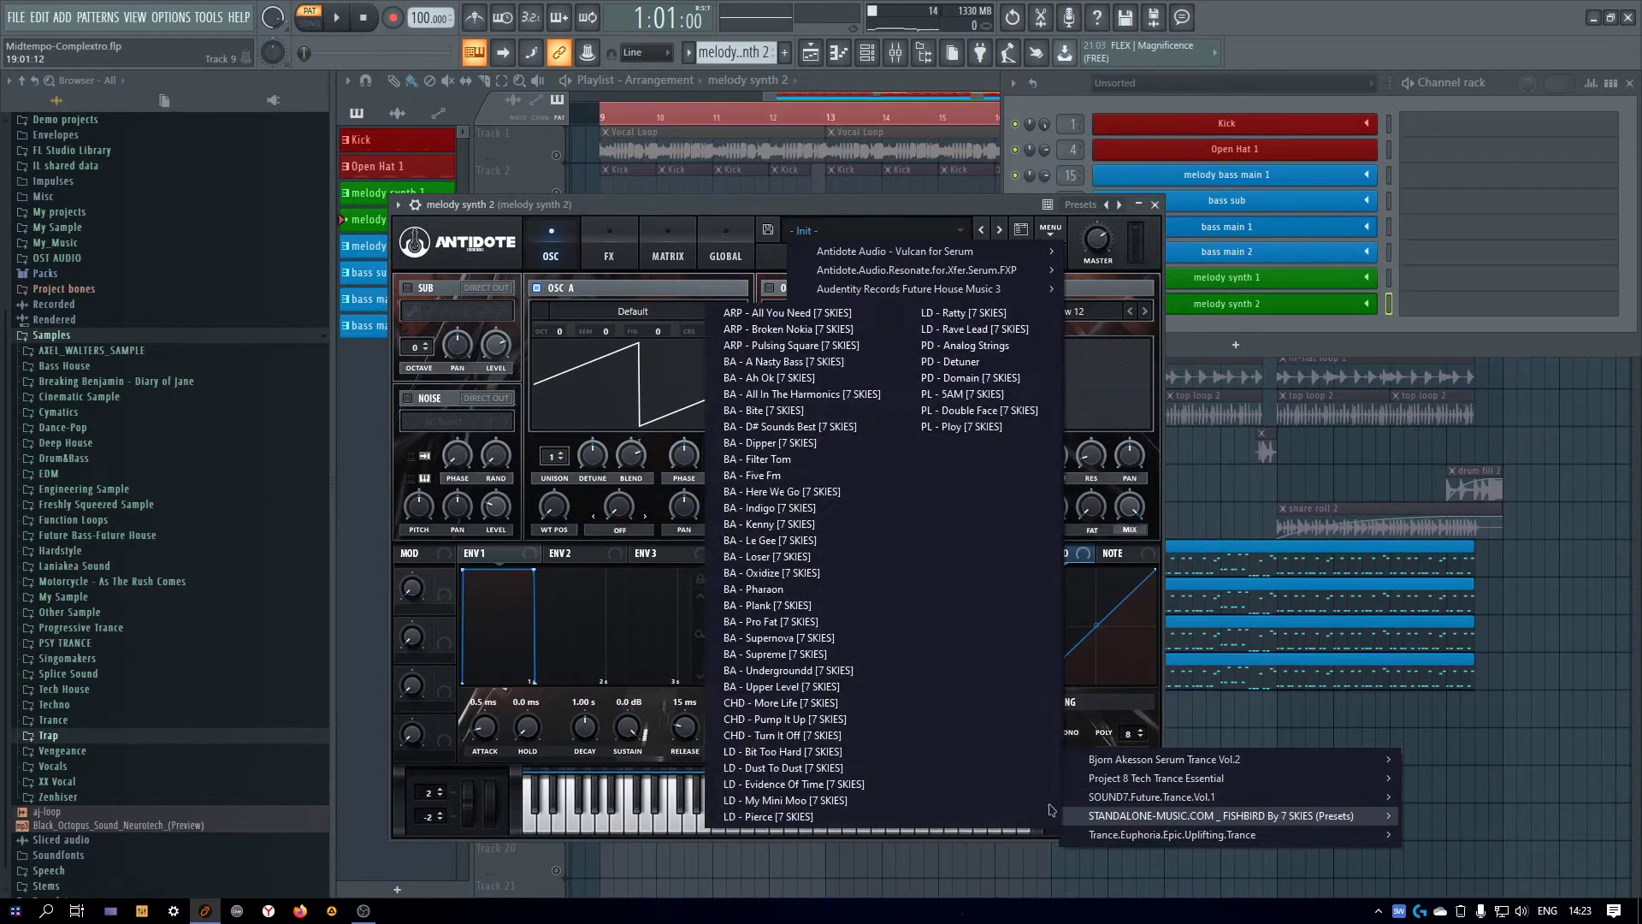
left_click(791, 818)
key("space")
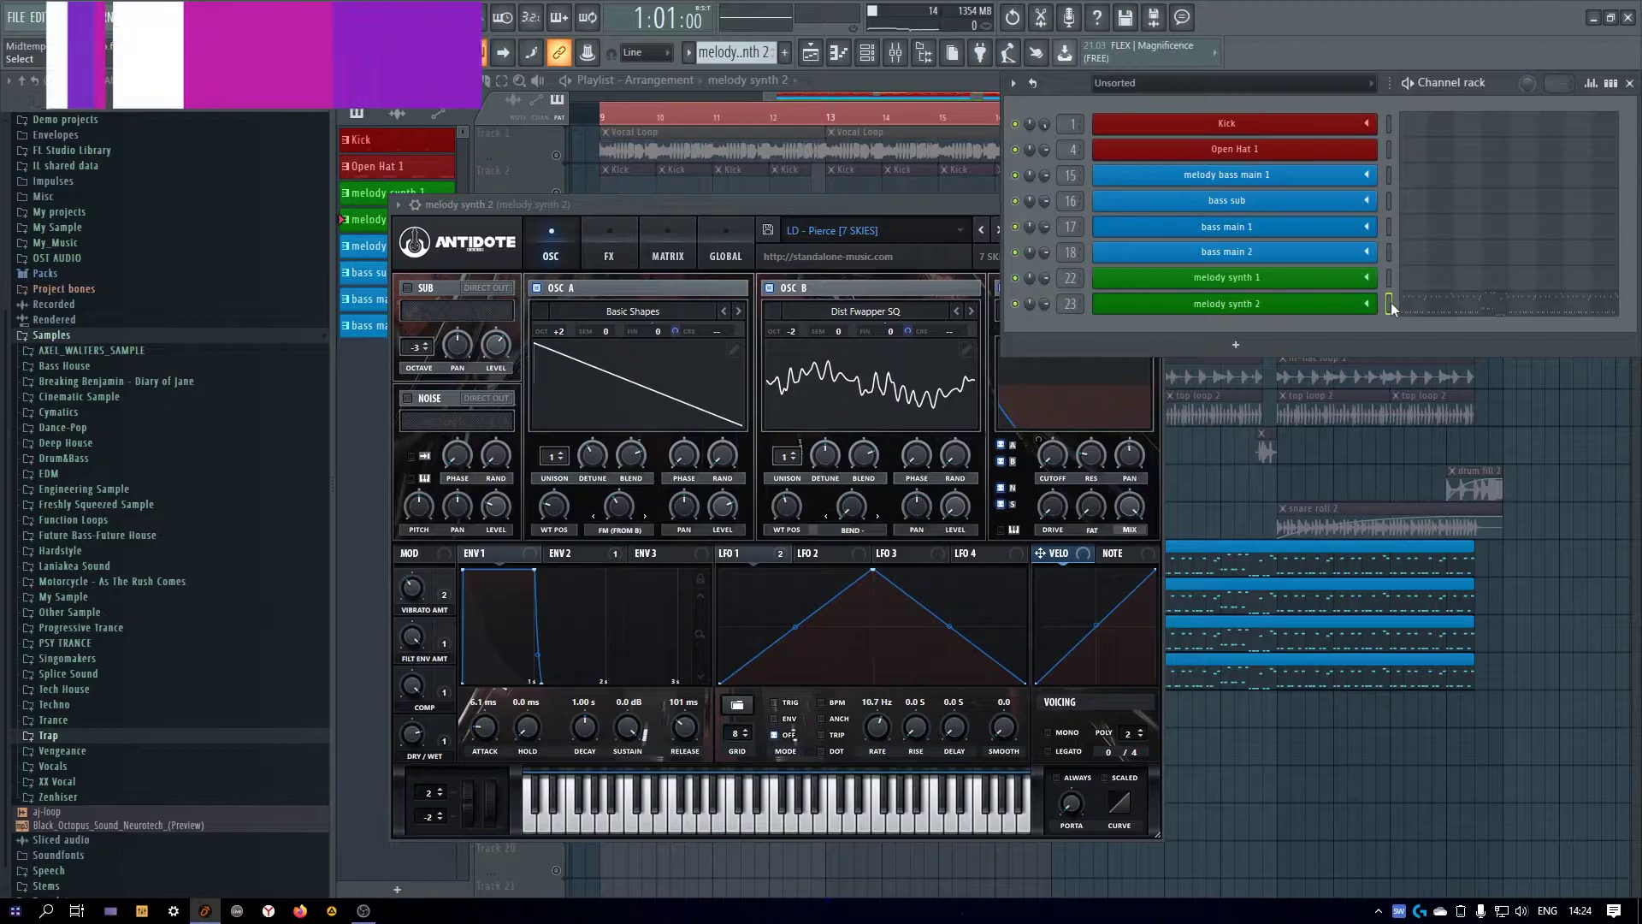
key("space")
Audition the 7 SKIES presets backwards from LD - Pierce through LD - My Mini Moo to BA - Pharaon and beyond during playback
left_click(944, 209)
left_click(982, 230)
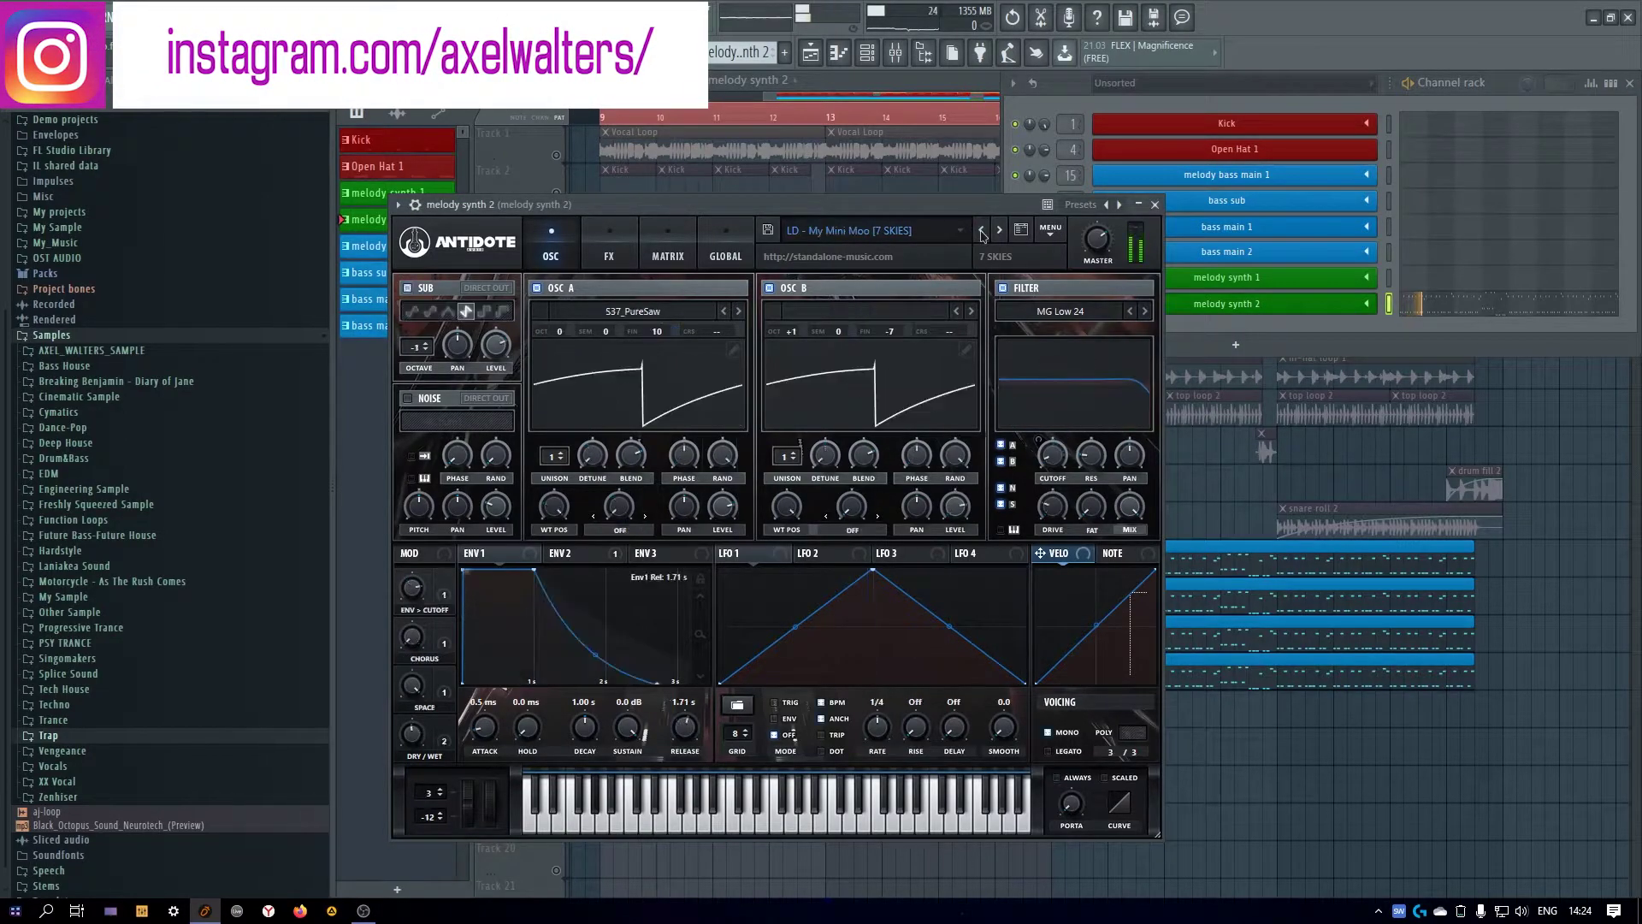
left_click(981, 231)
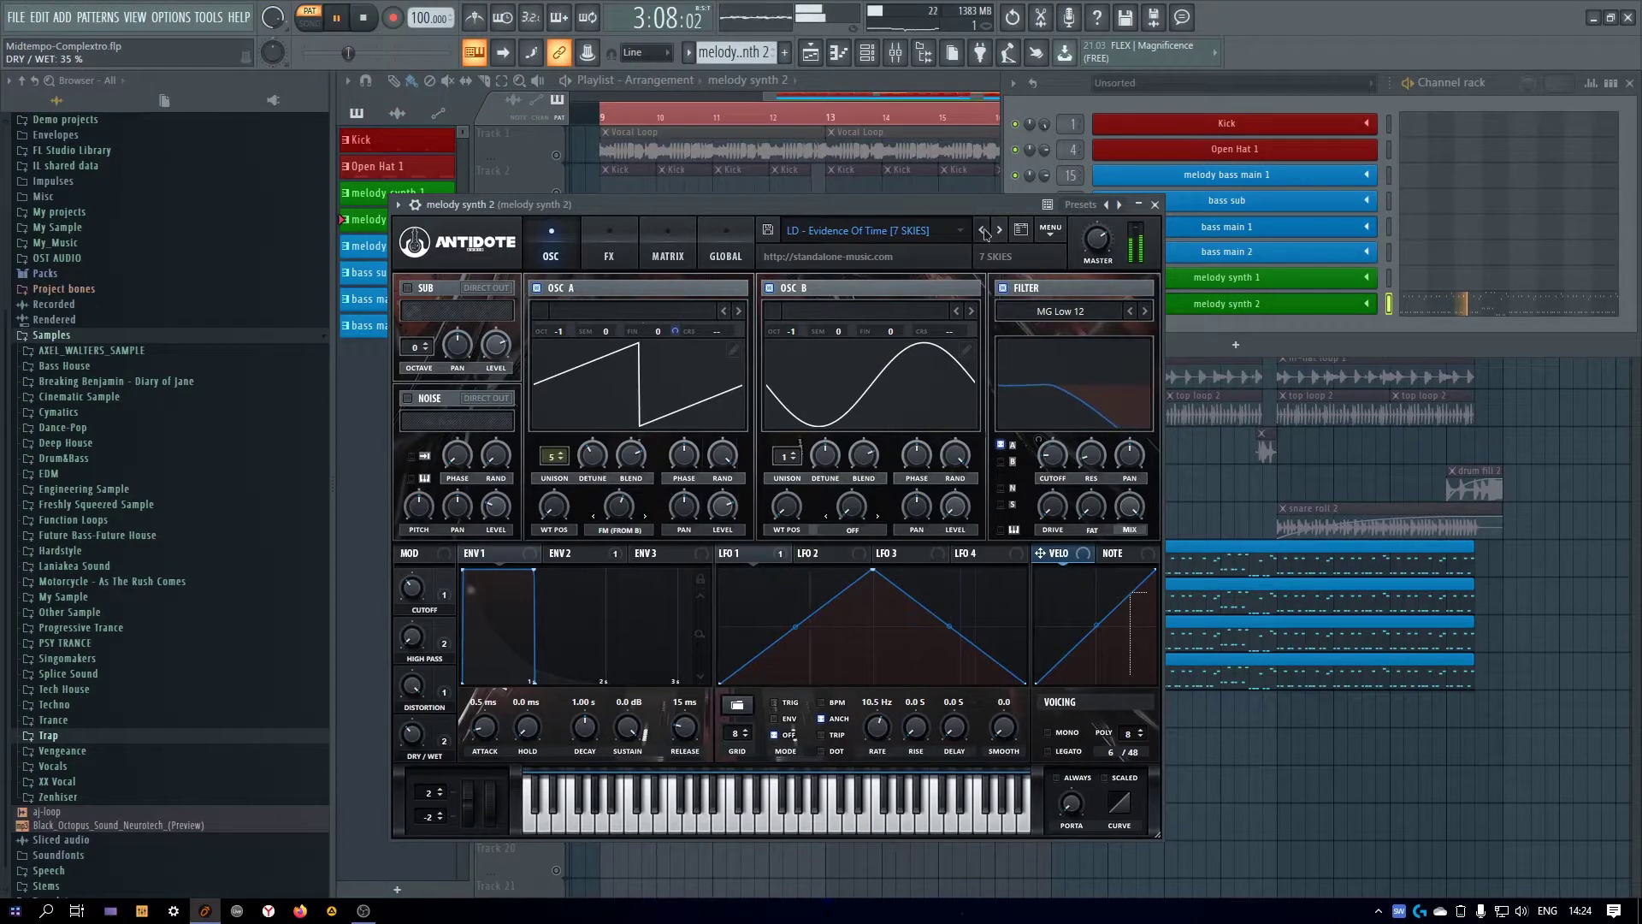
left_click(982, 231)
left_click(982, 232)
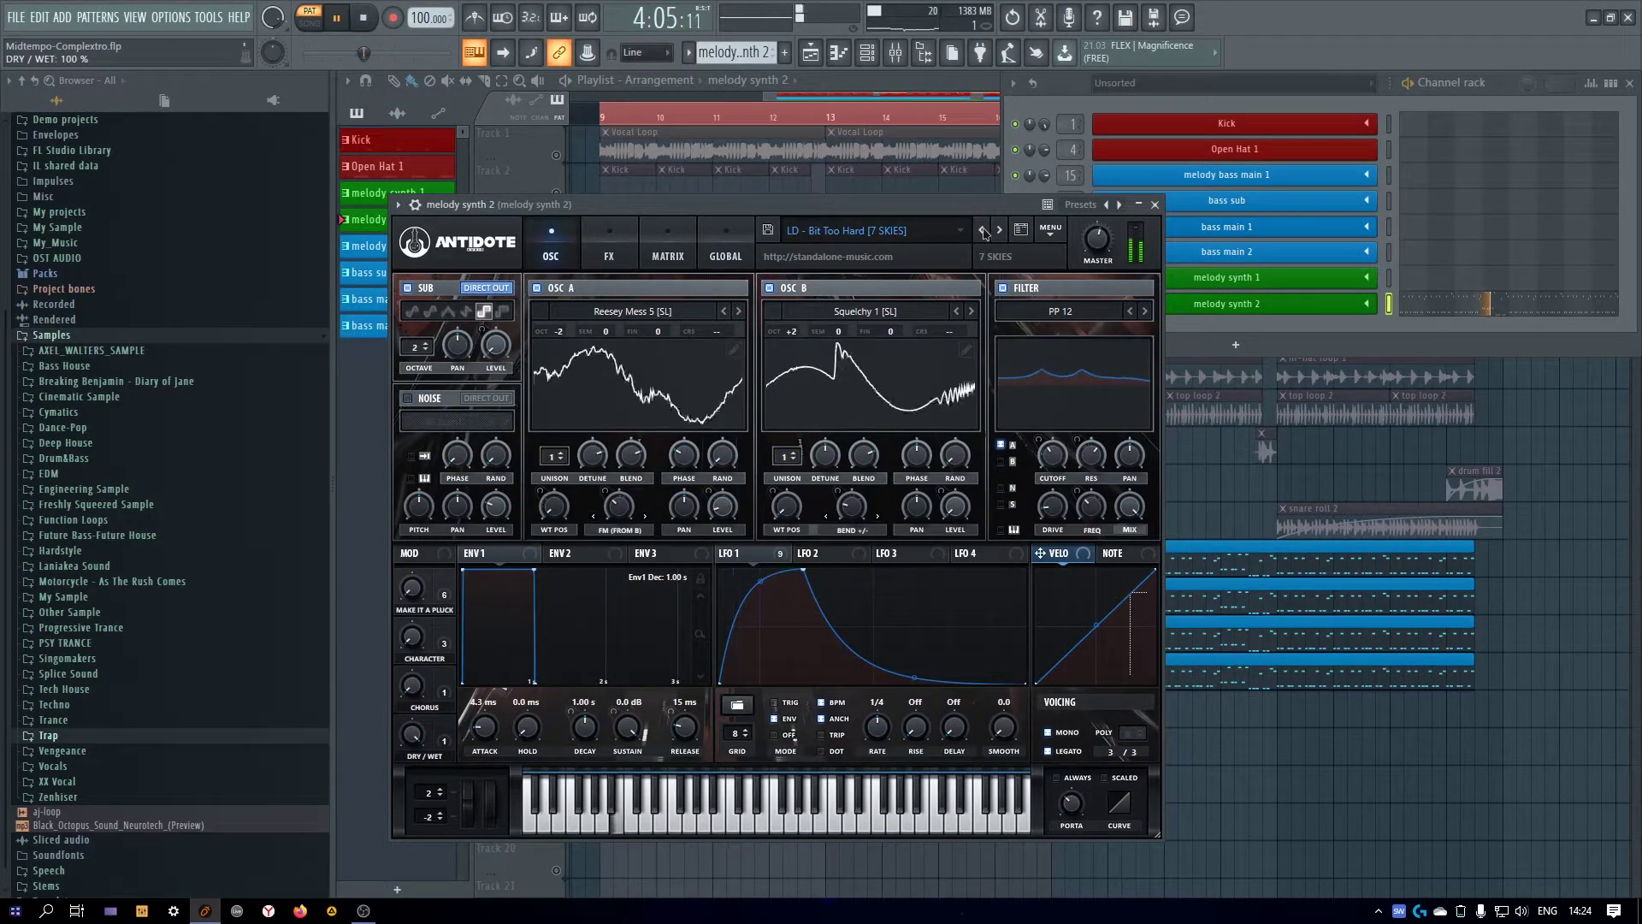
left_click(981, 231)
left_click(982, 232)
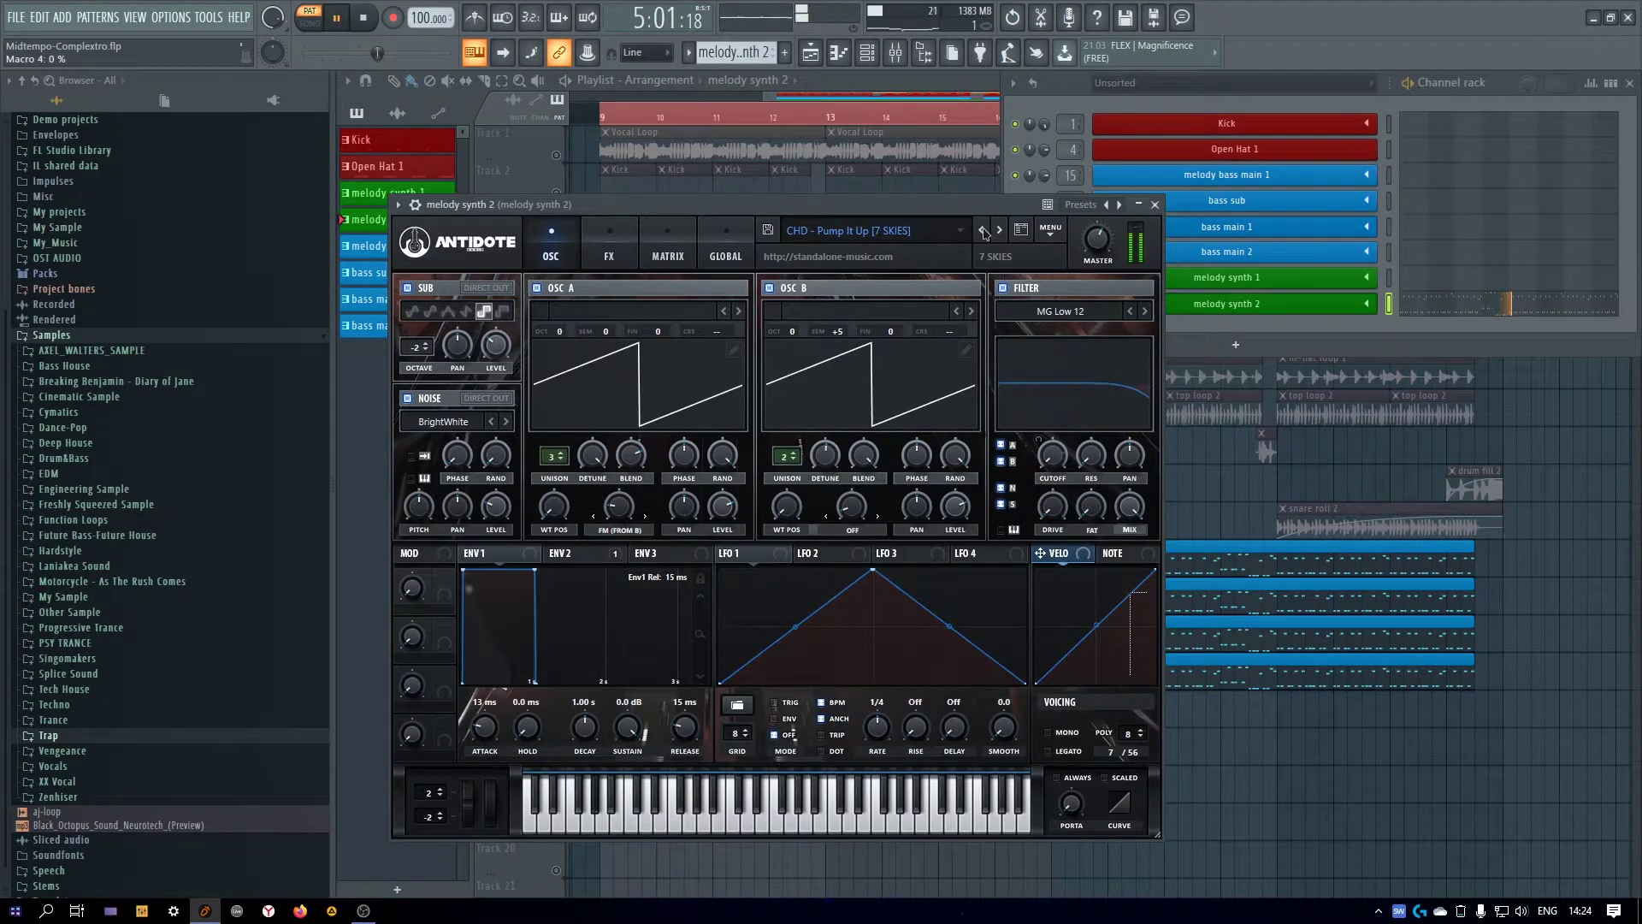
left_click(983, 232)
left_click(983, 231)
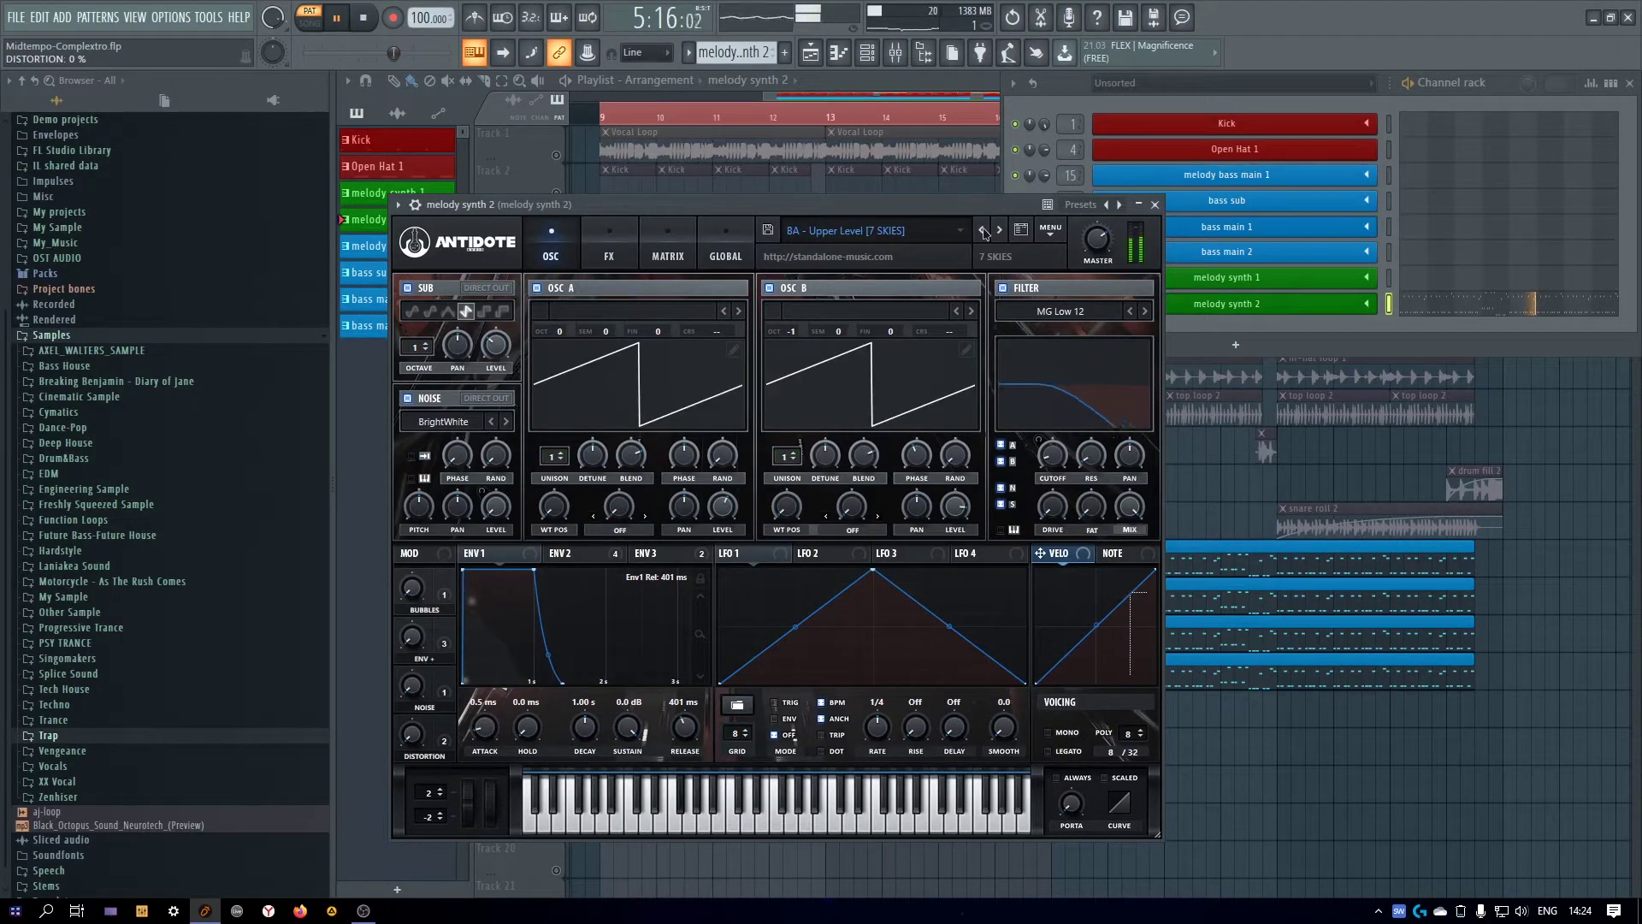
left_click(984, 232)
left_click(983, 231)
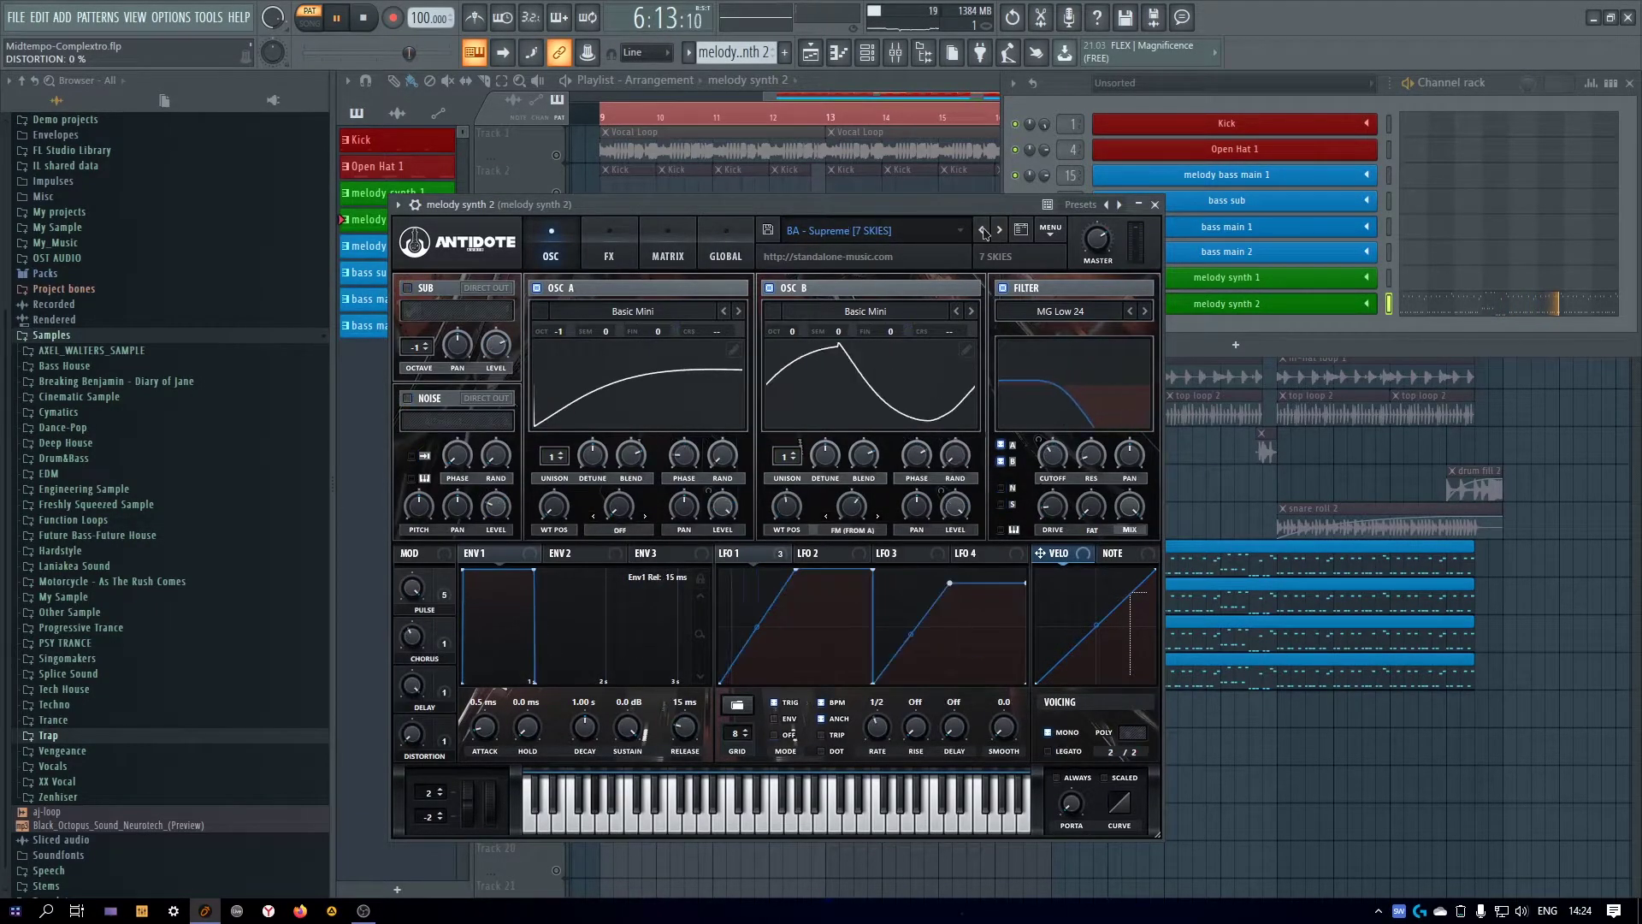
left_click(983, 231)
left_click(983, 231)
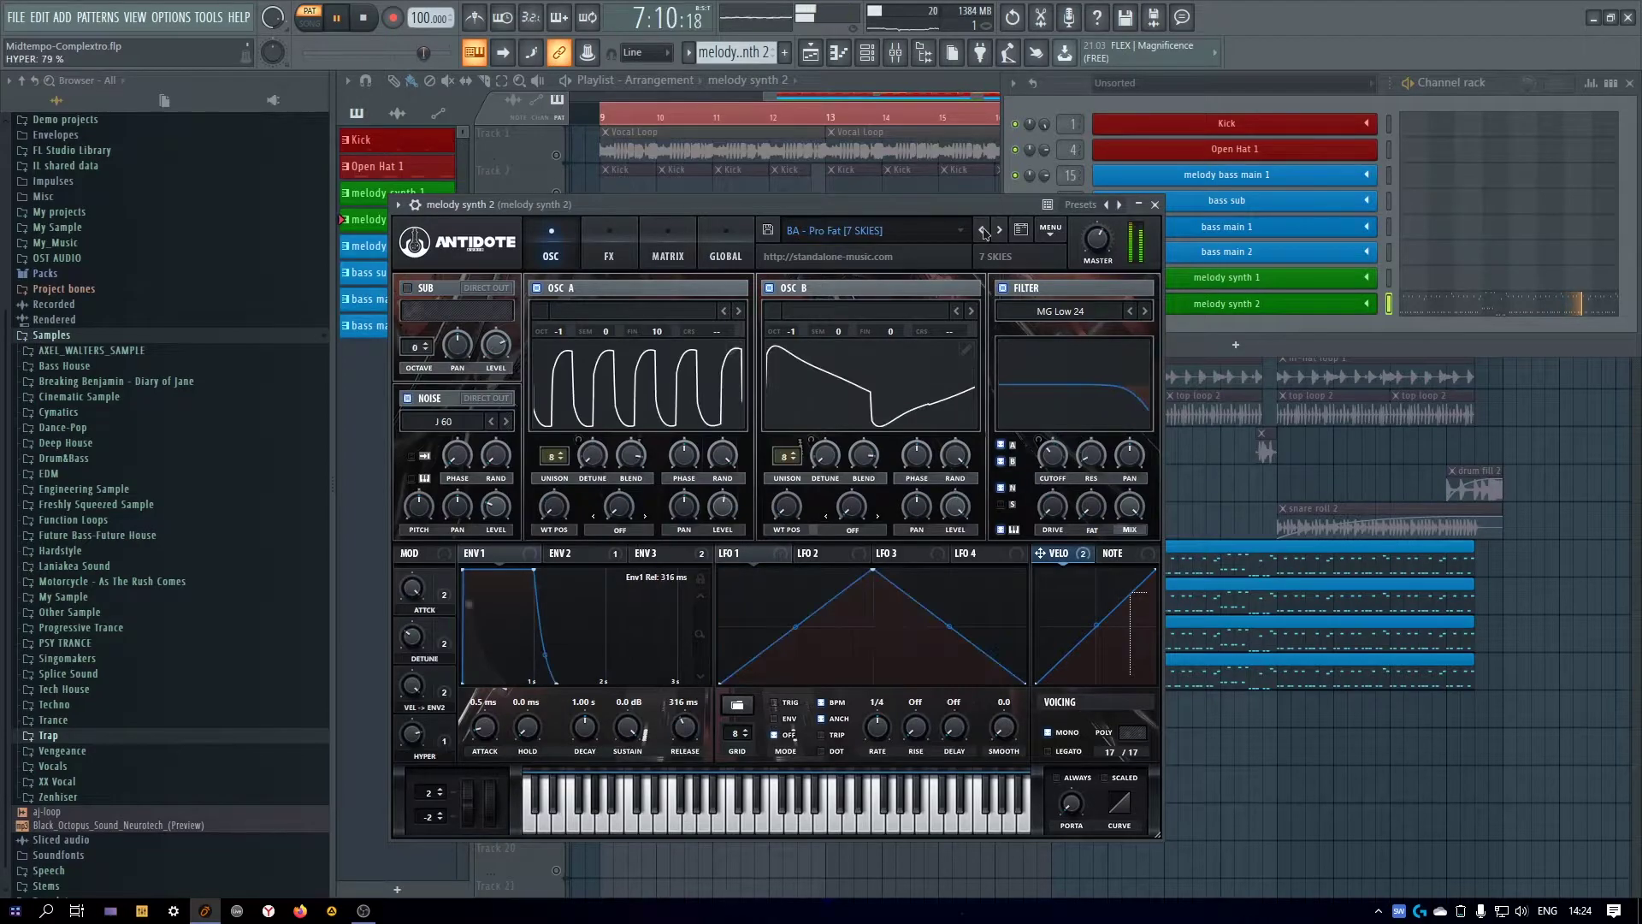
left_click(983, 232)
left_click(983, 232)
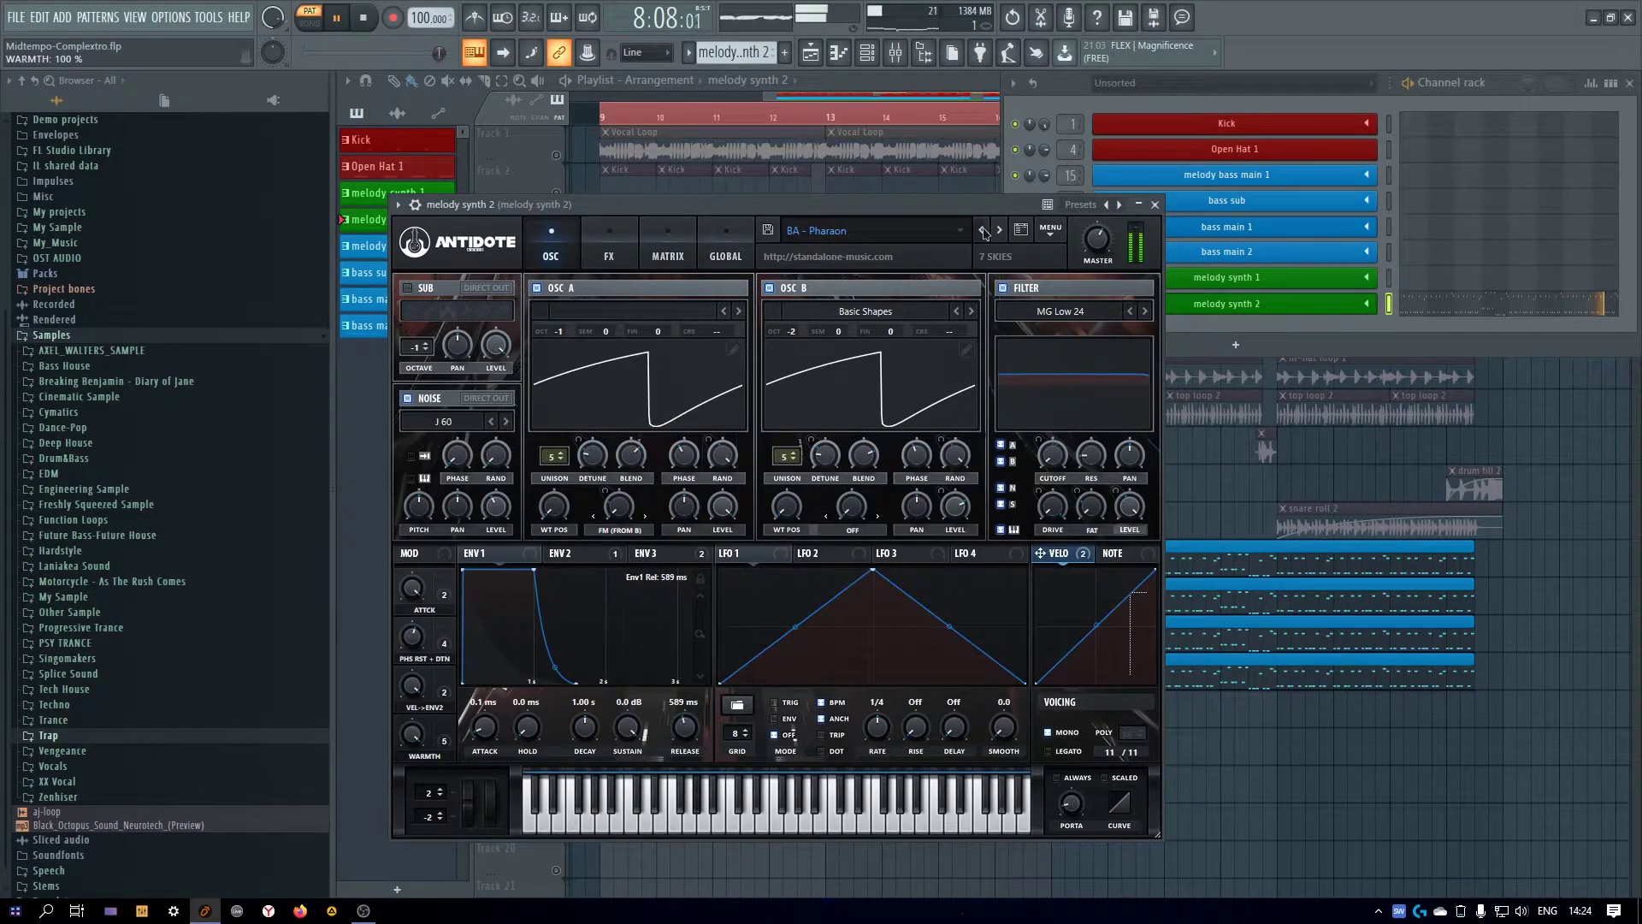
left_click(983, 232)
Load an SFH_kit1 drop chords synth preset and audition the following Sagan Future House presets through kit 5 during playback
left_click(874, 241)
left_click(951, 557)
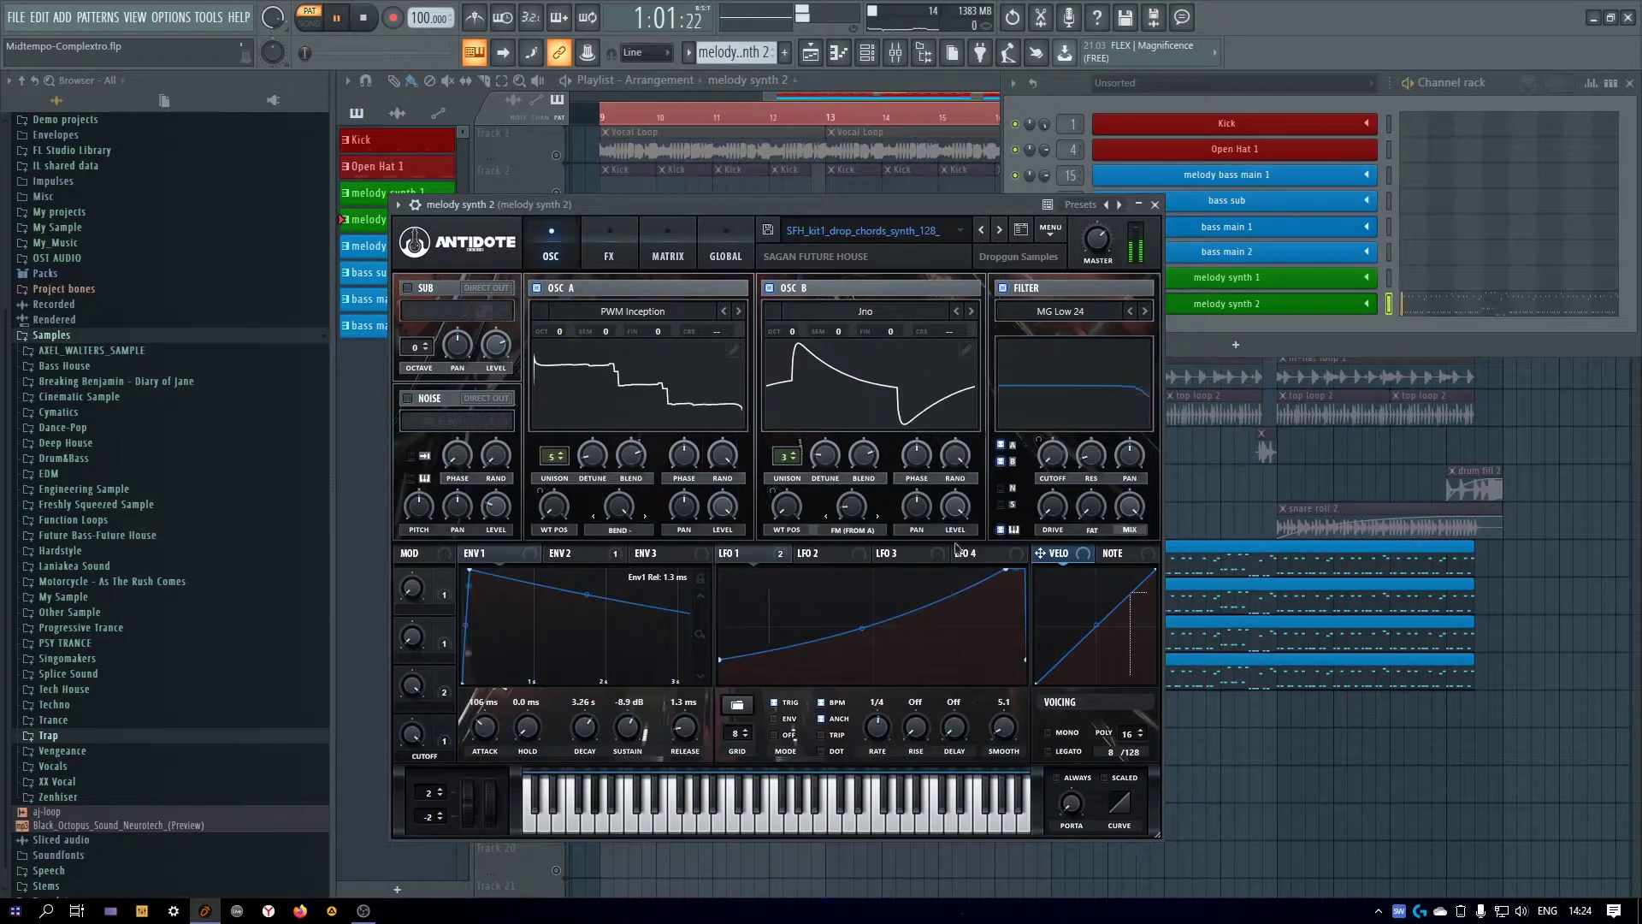
left_click(1001, 231)
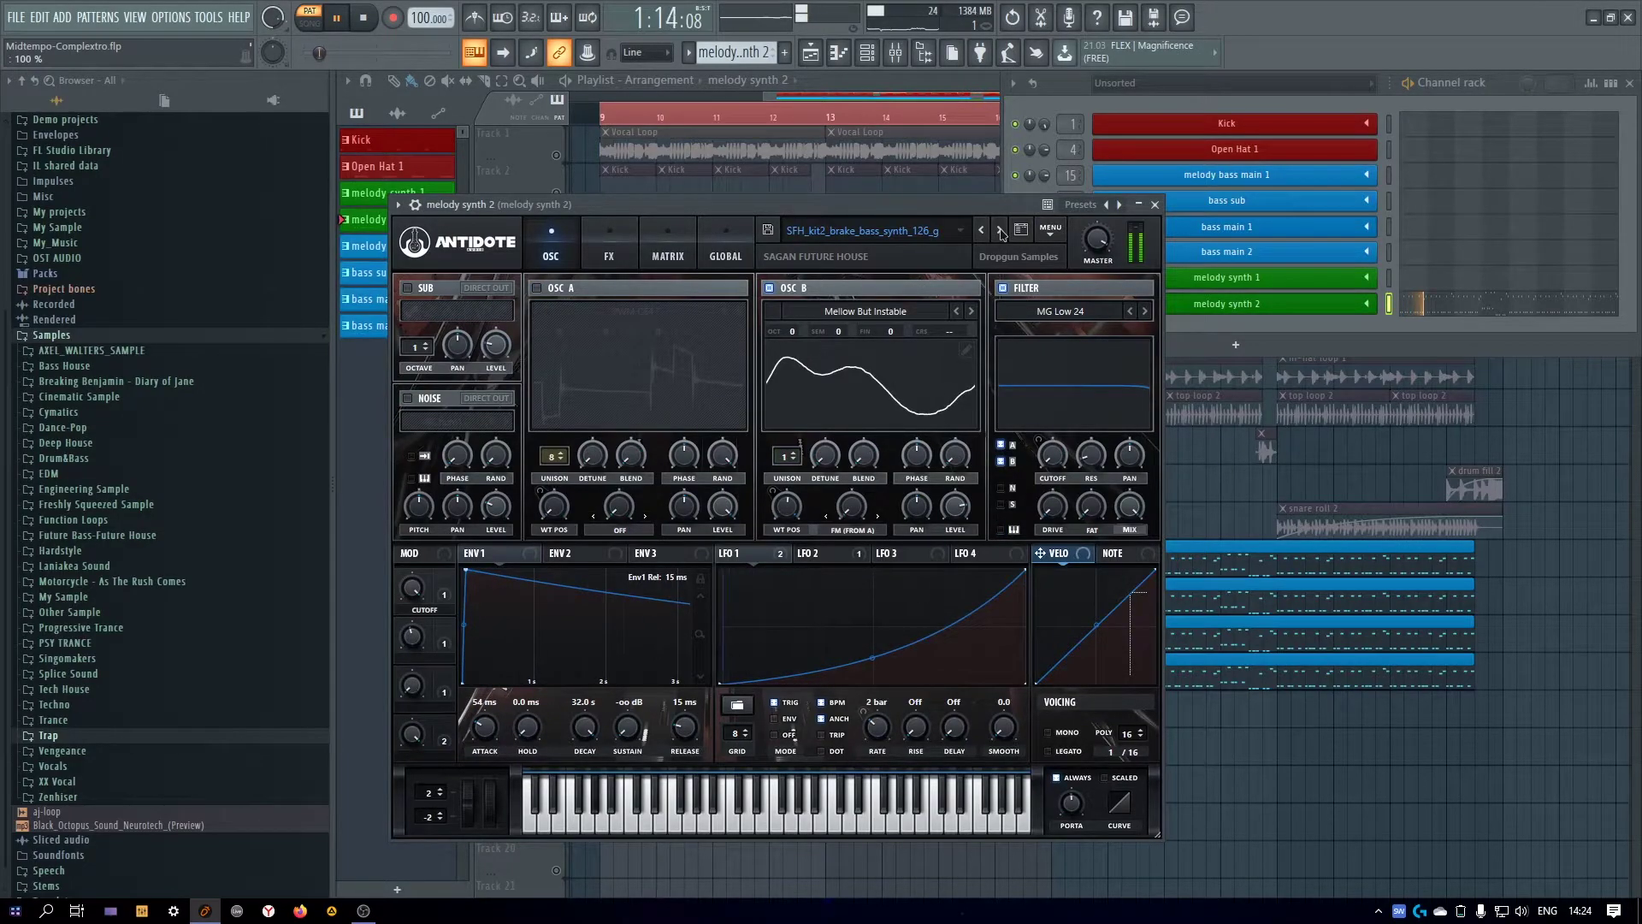
left_click(1002, 232)
left_click(1001, 232)
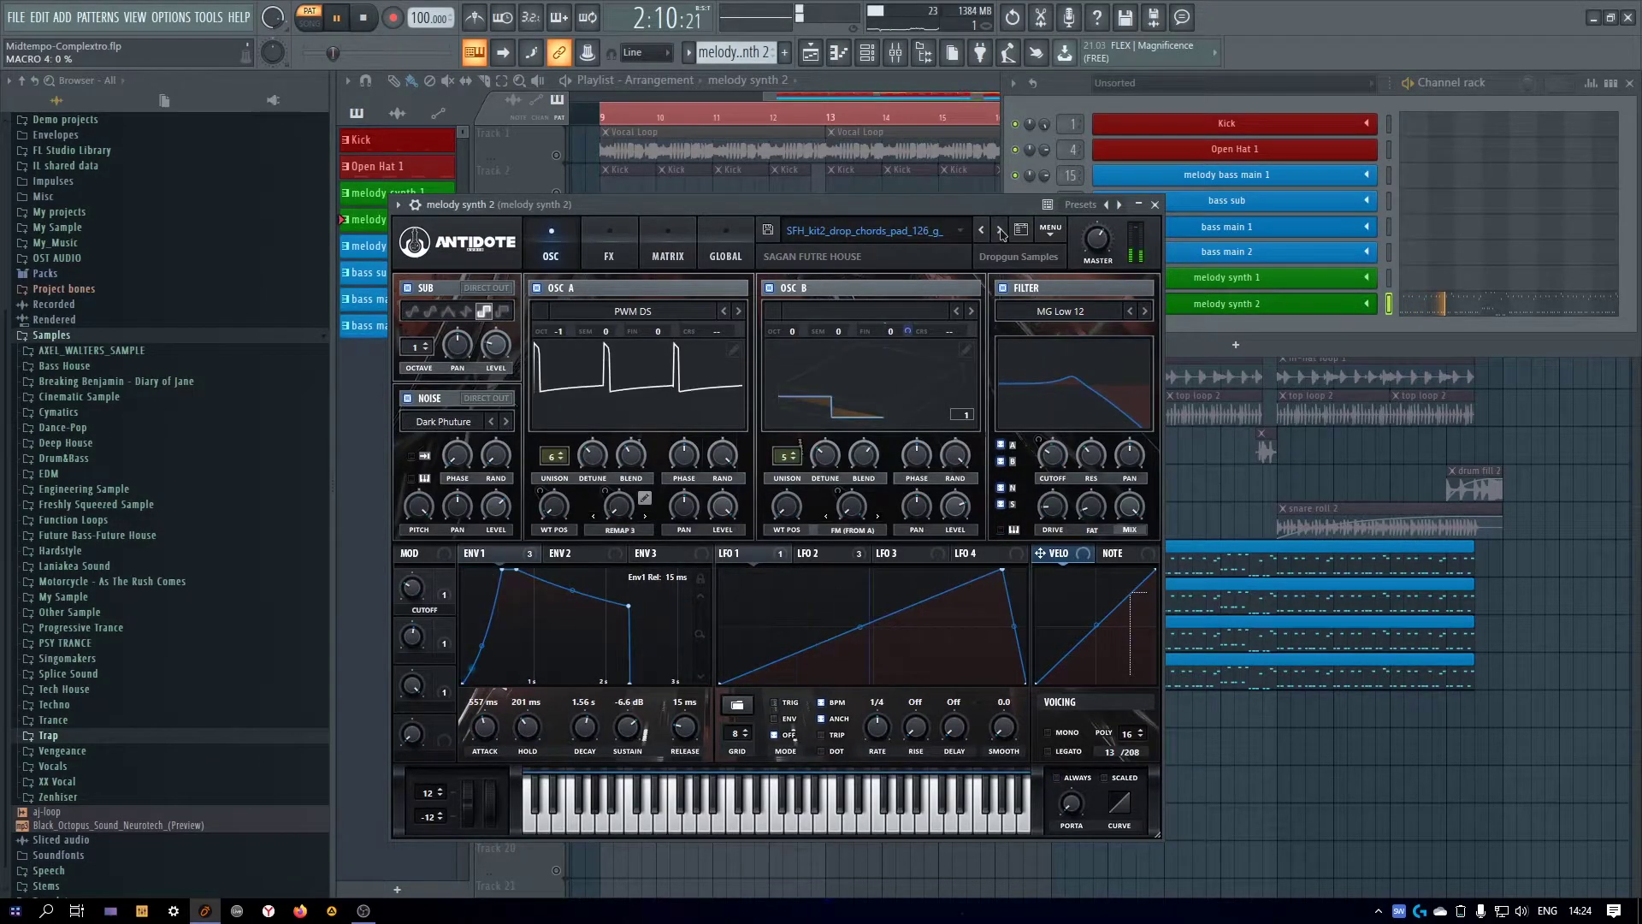
left_click(1002, 232)
left_click(1001, 231)
left_click(1002, 231)
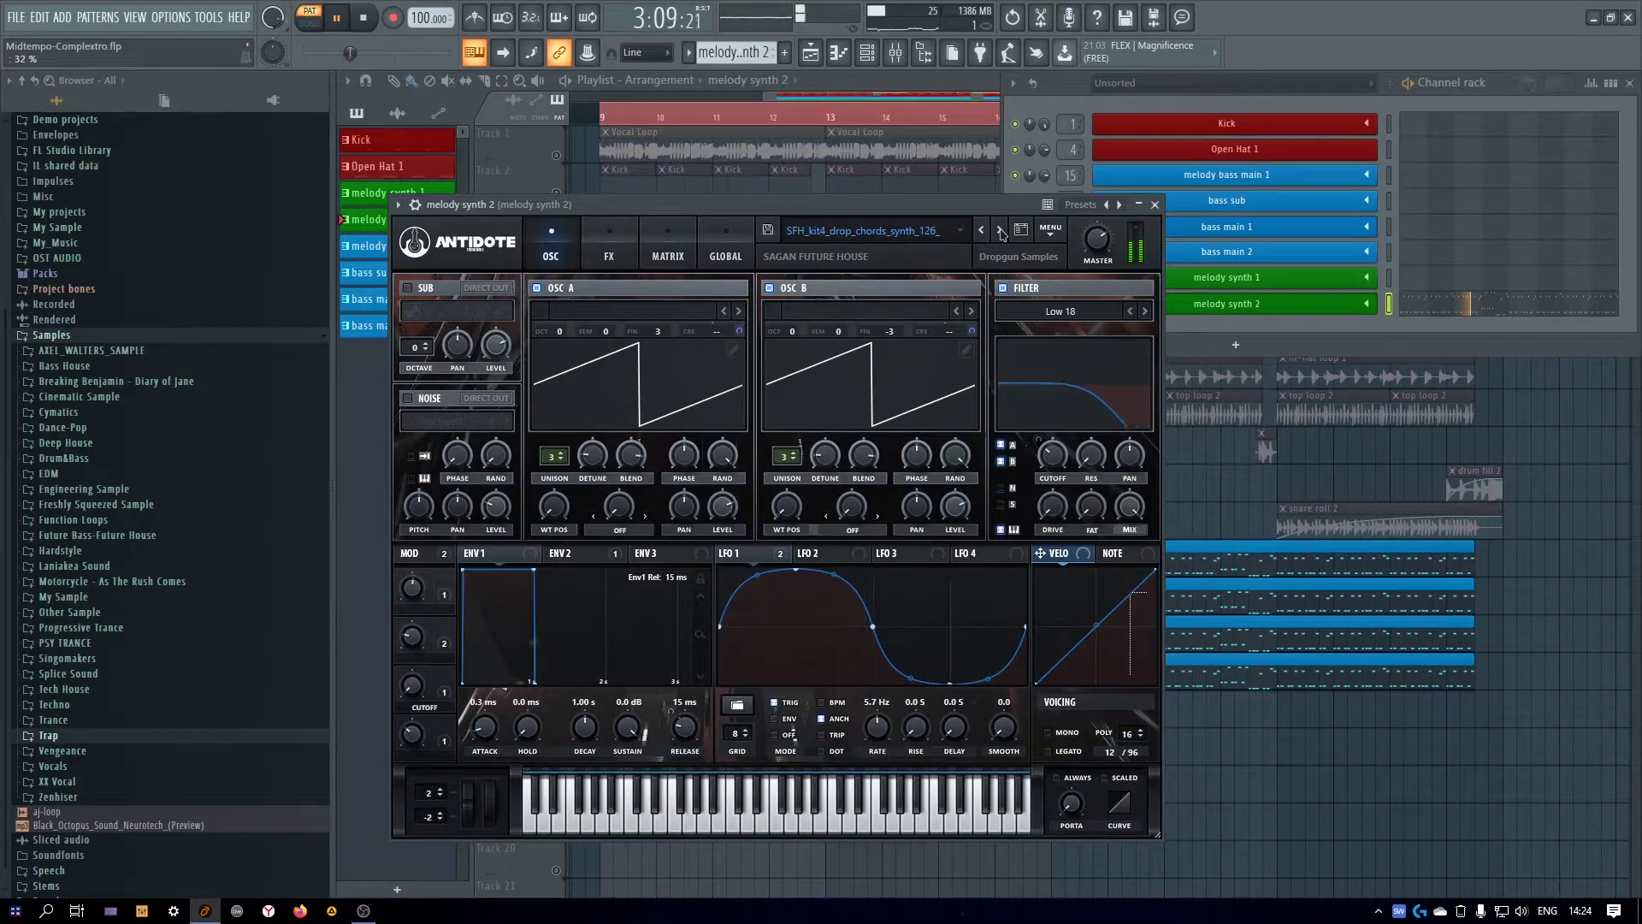
left_click(1002, 232)
left_click(1001, 231)
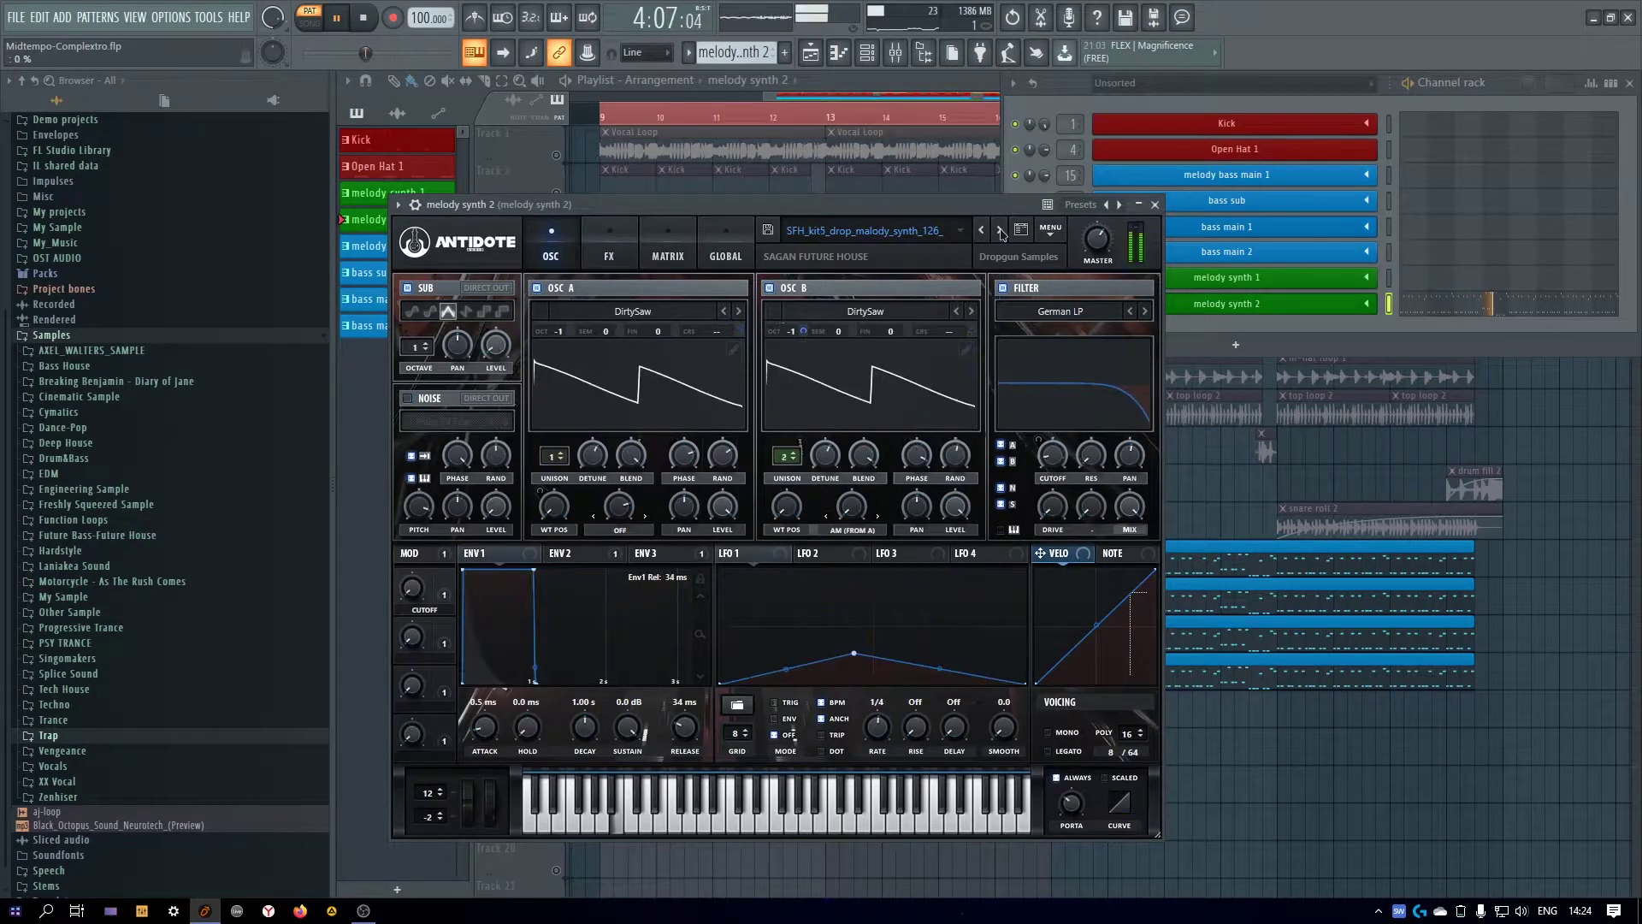
left_click(1001, 232)
left_click(1002, 231)
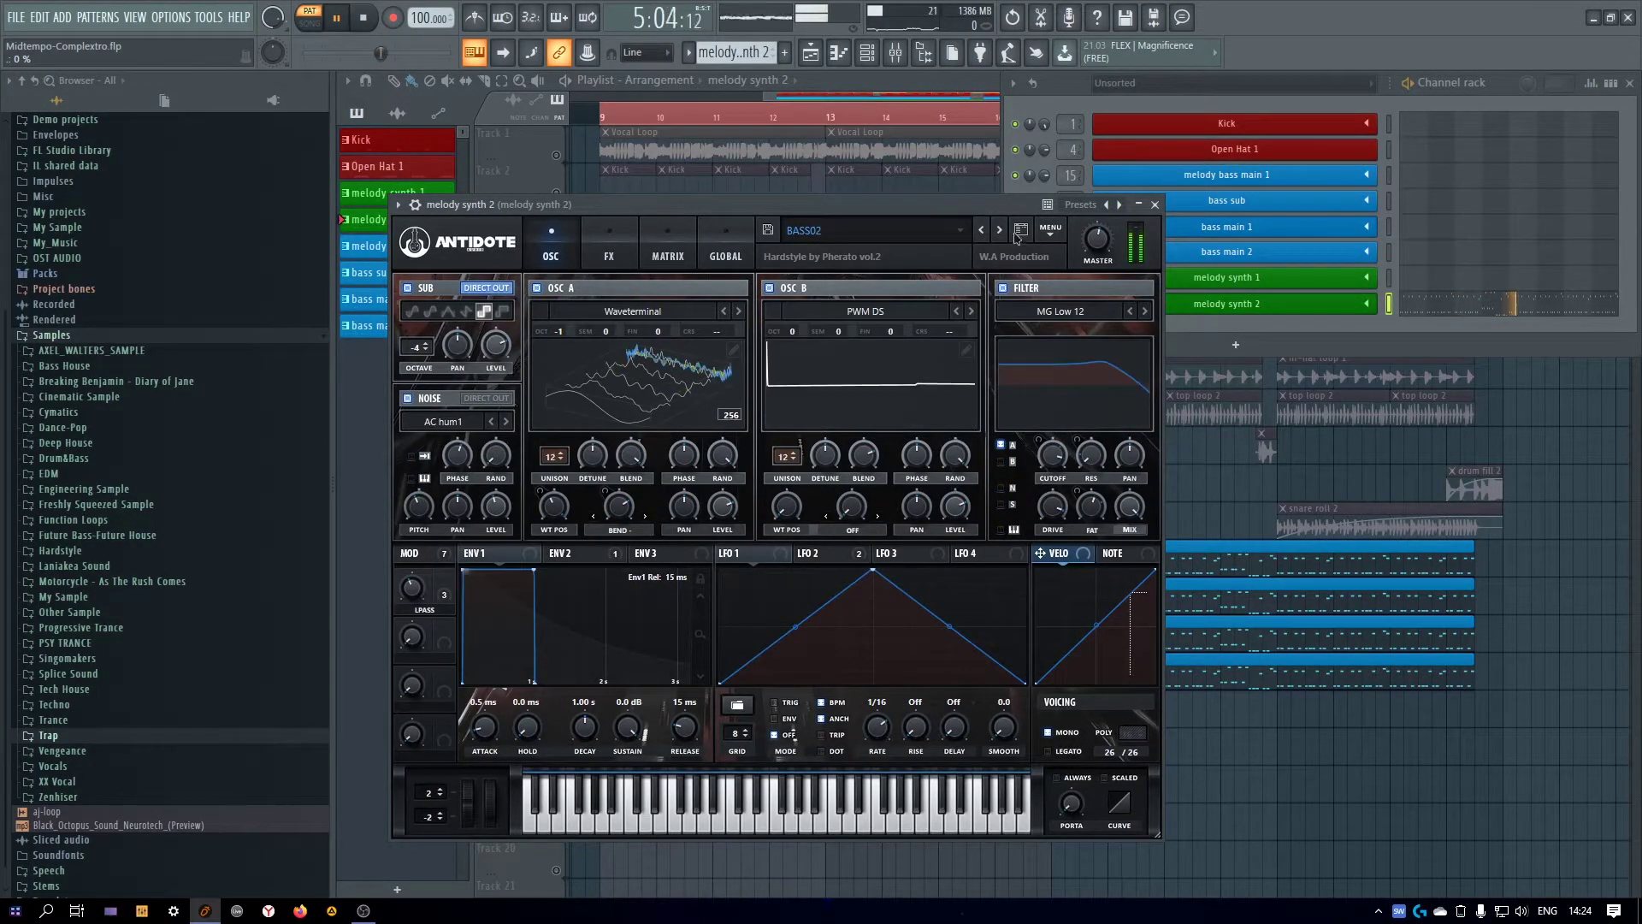
Load LEAD - Wild Call, audition the preceding lead presets back to LEAD - PWM Guitar, and return to LEAD - Ultra Rave
left_click(981, 231)
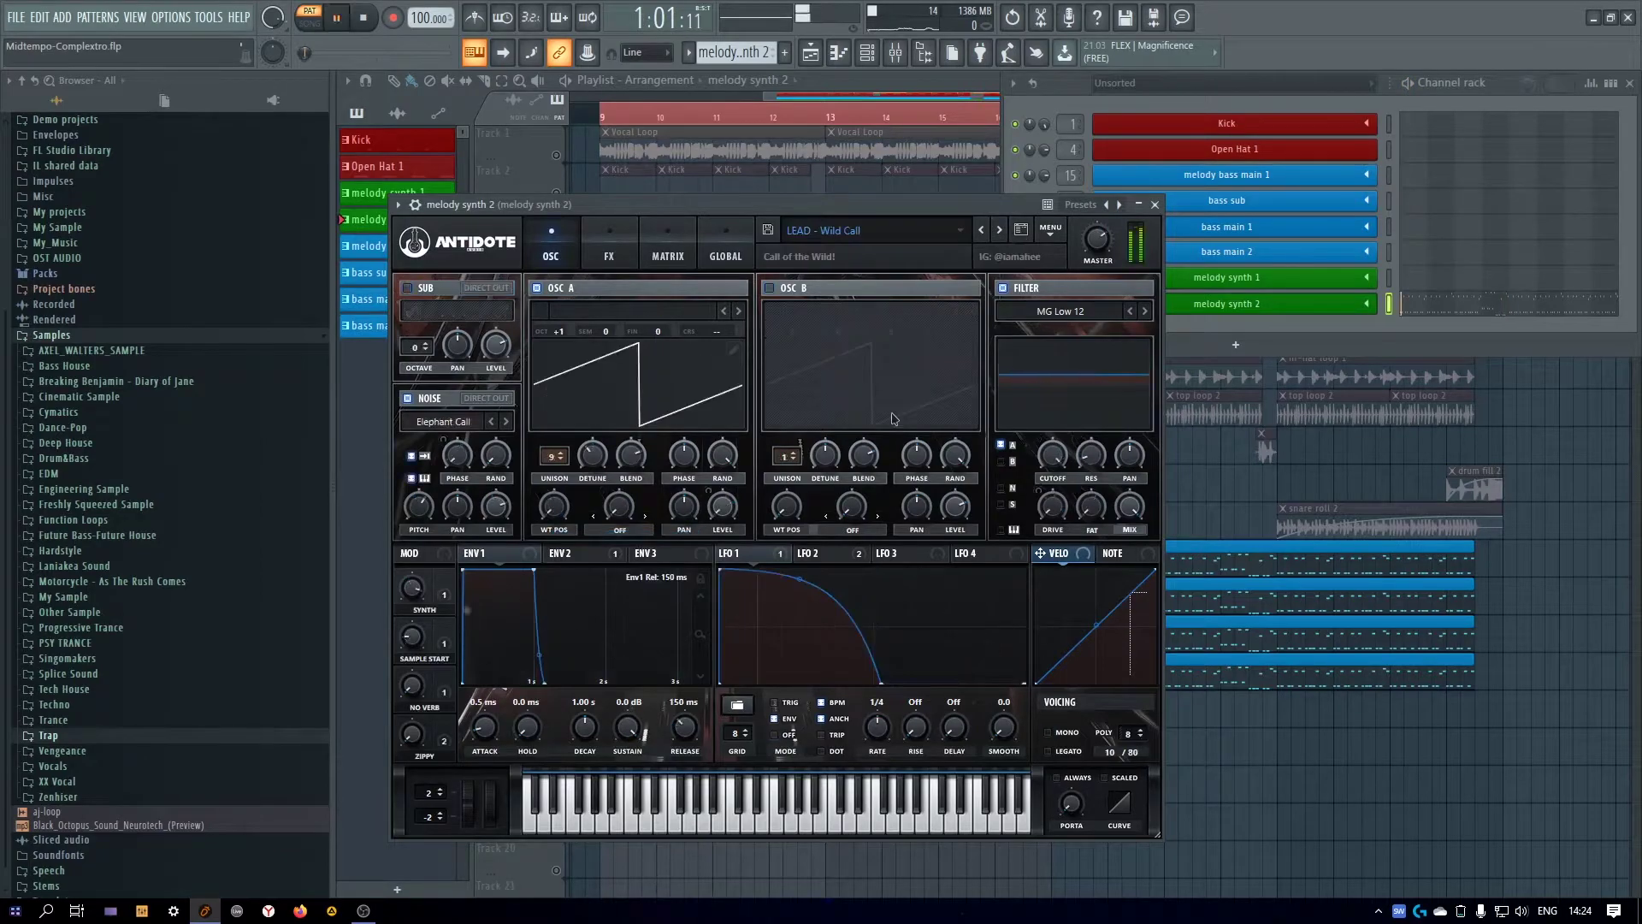
left_click(983, 231)
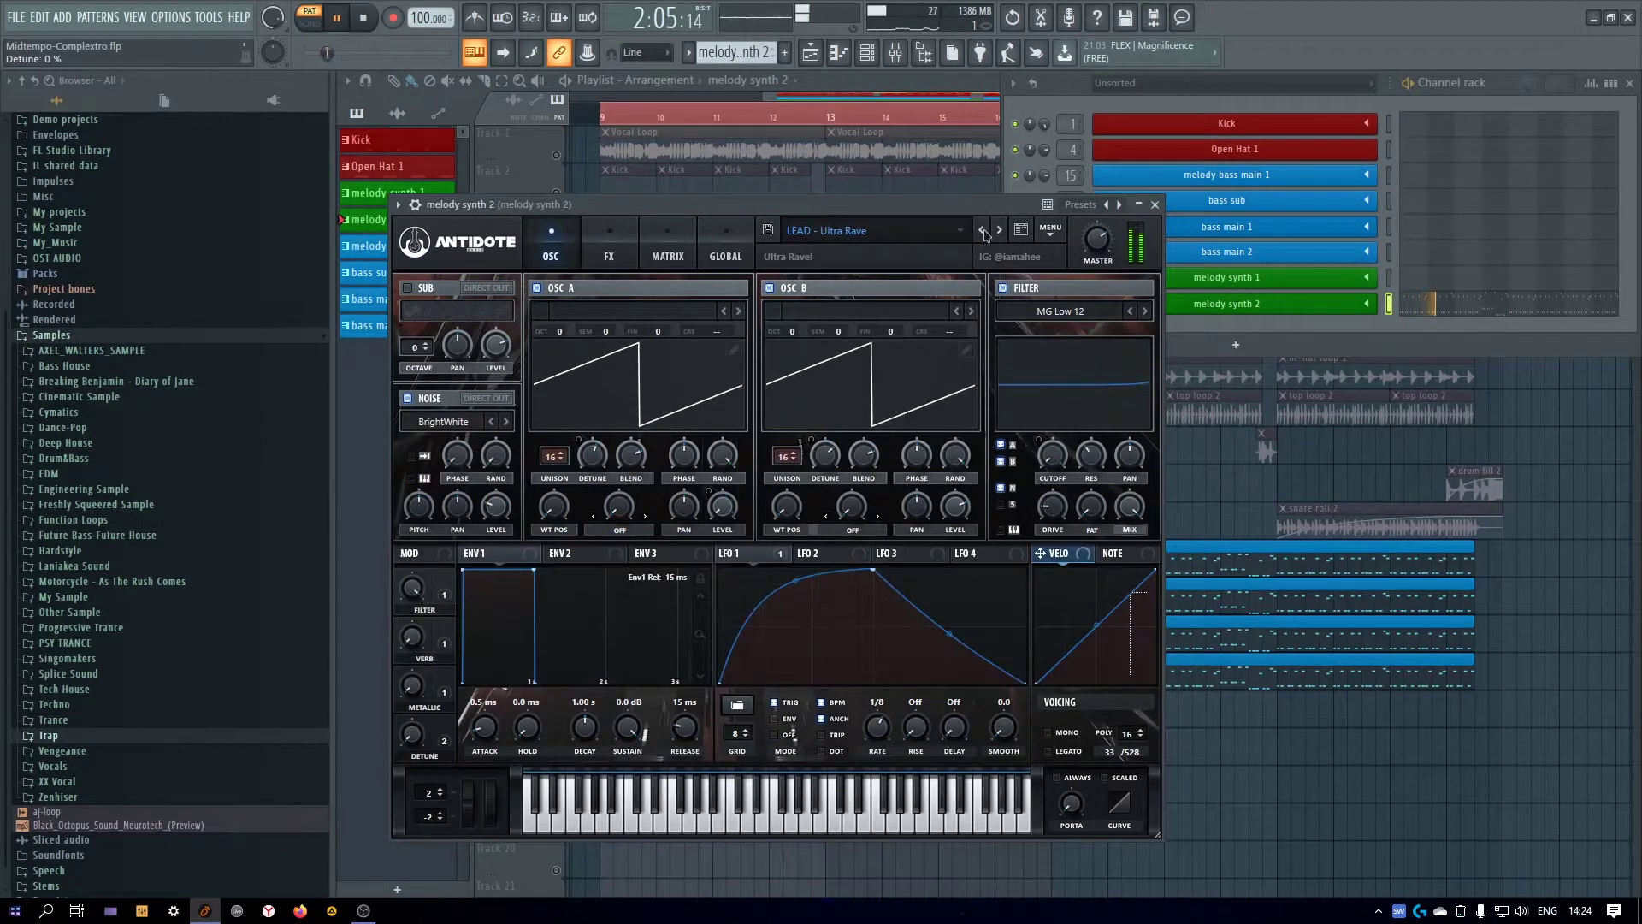
left_click(983, 231)
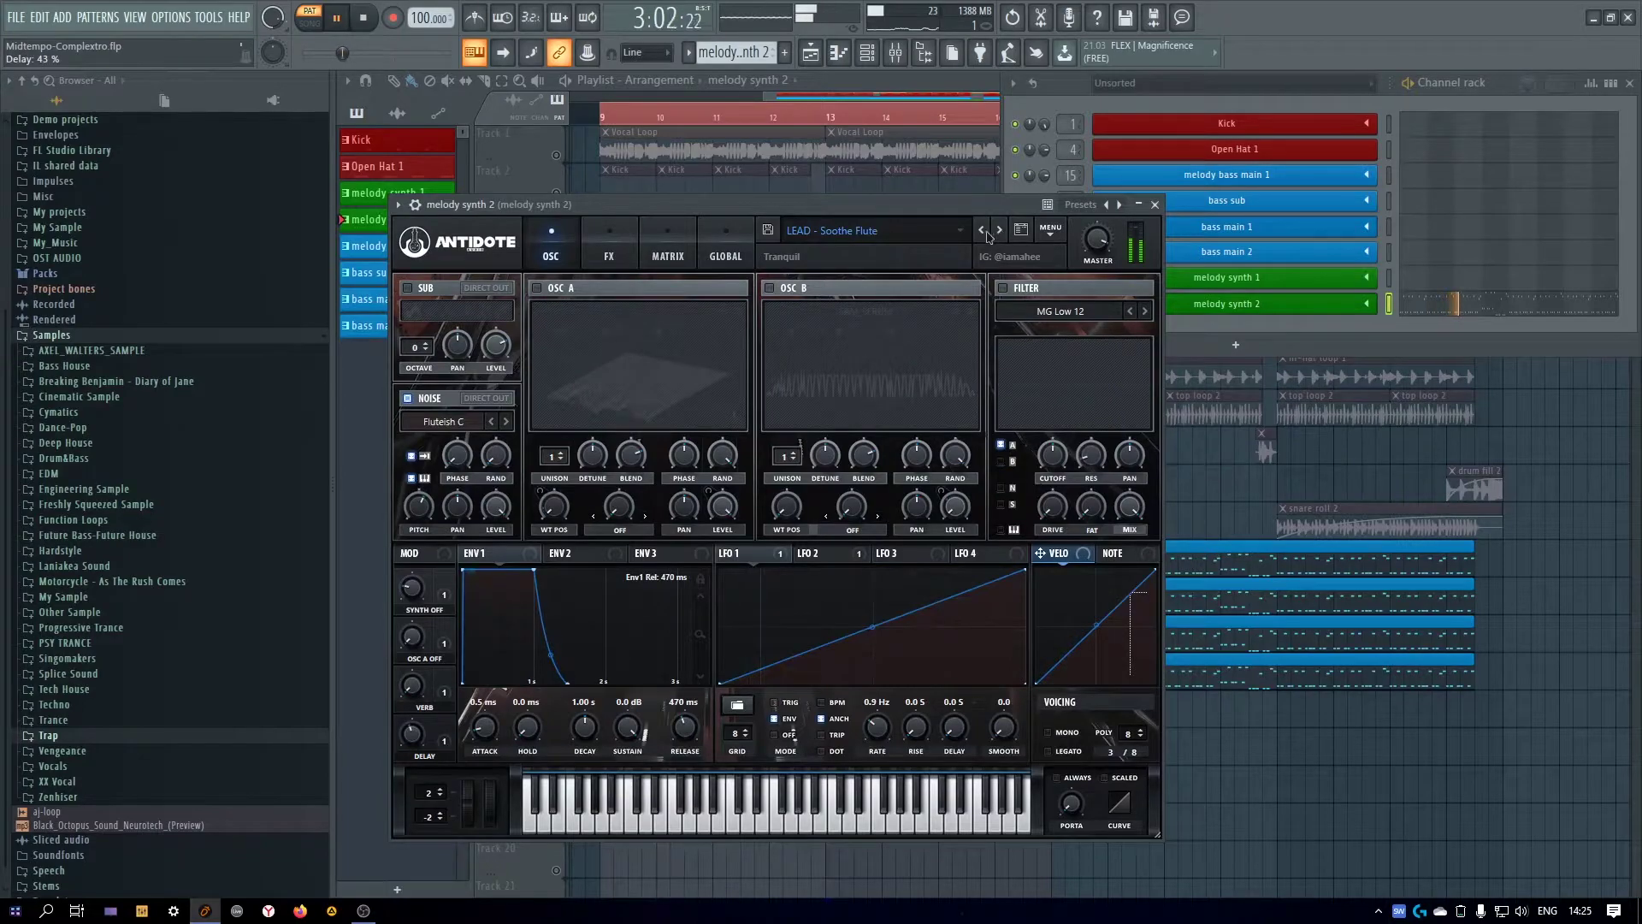
left_click(984, 231)
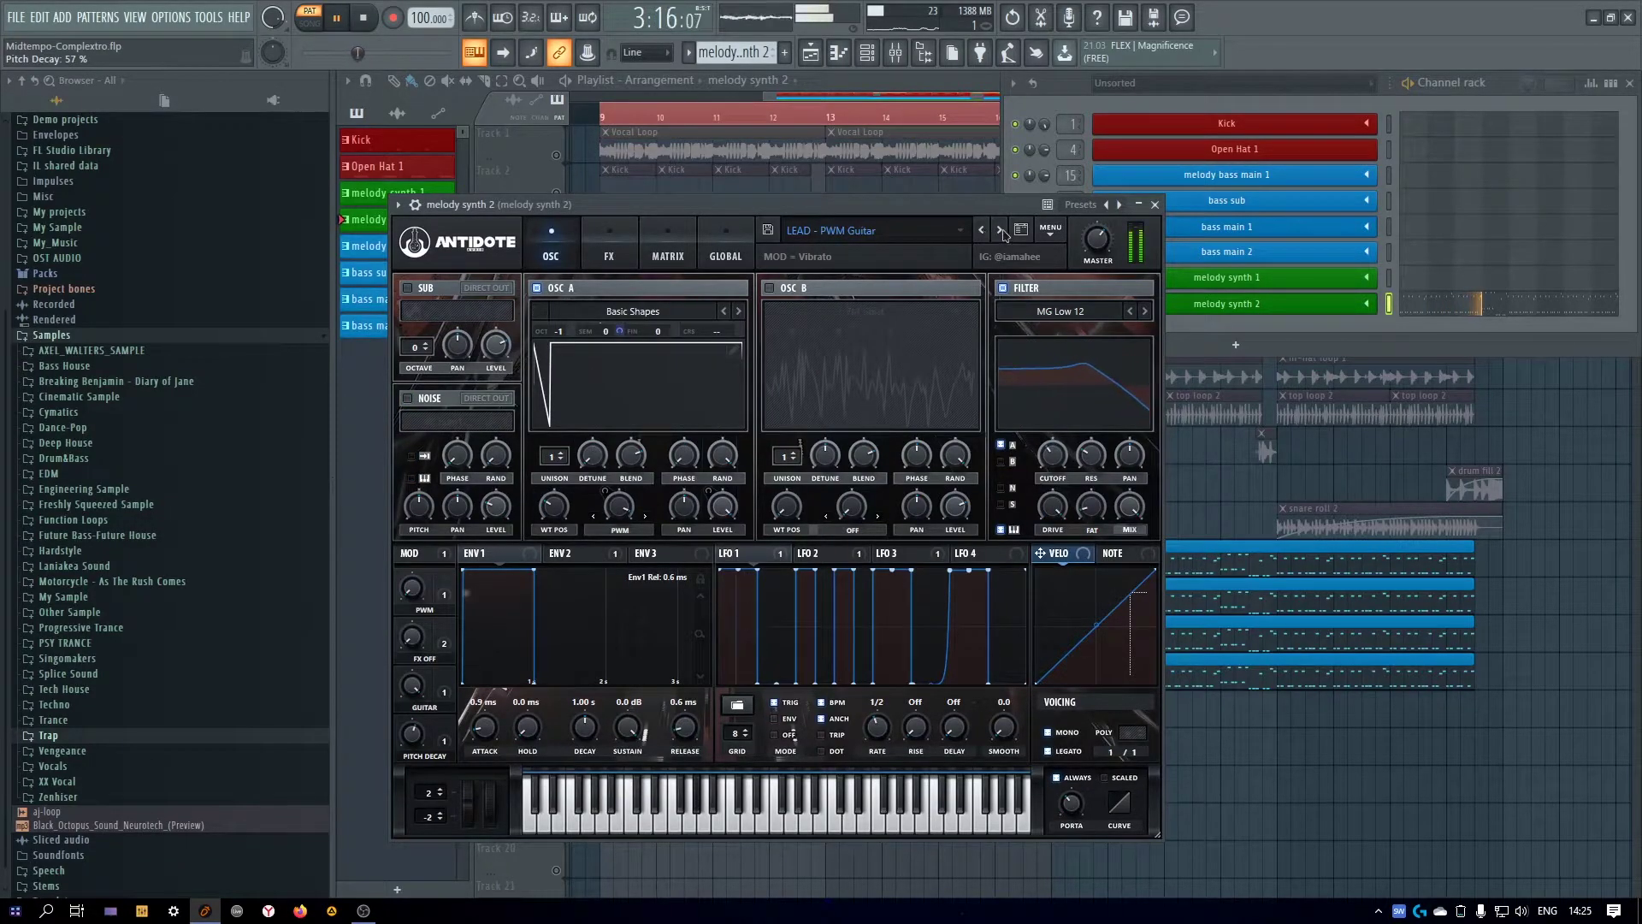
left_click(1001, 231)
left_click(1001, 232)
Load STAB - Compressed Piano from the Black_Octopus_Sound_Rave_Re-Imagined bank and audition the following stab presets up to STAB - Kombat Rave Horn
left_click(898, 233)
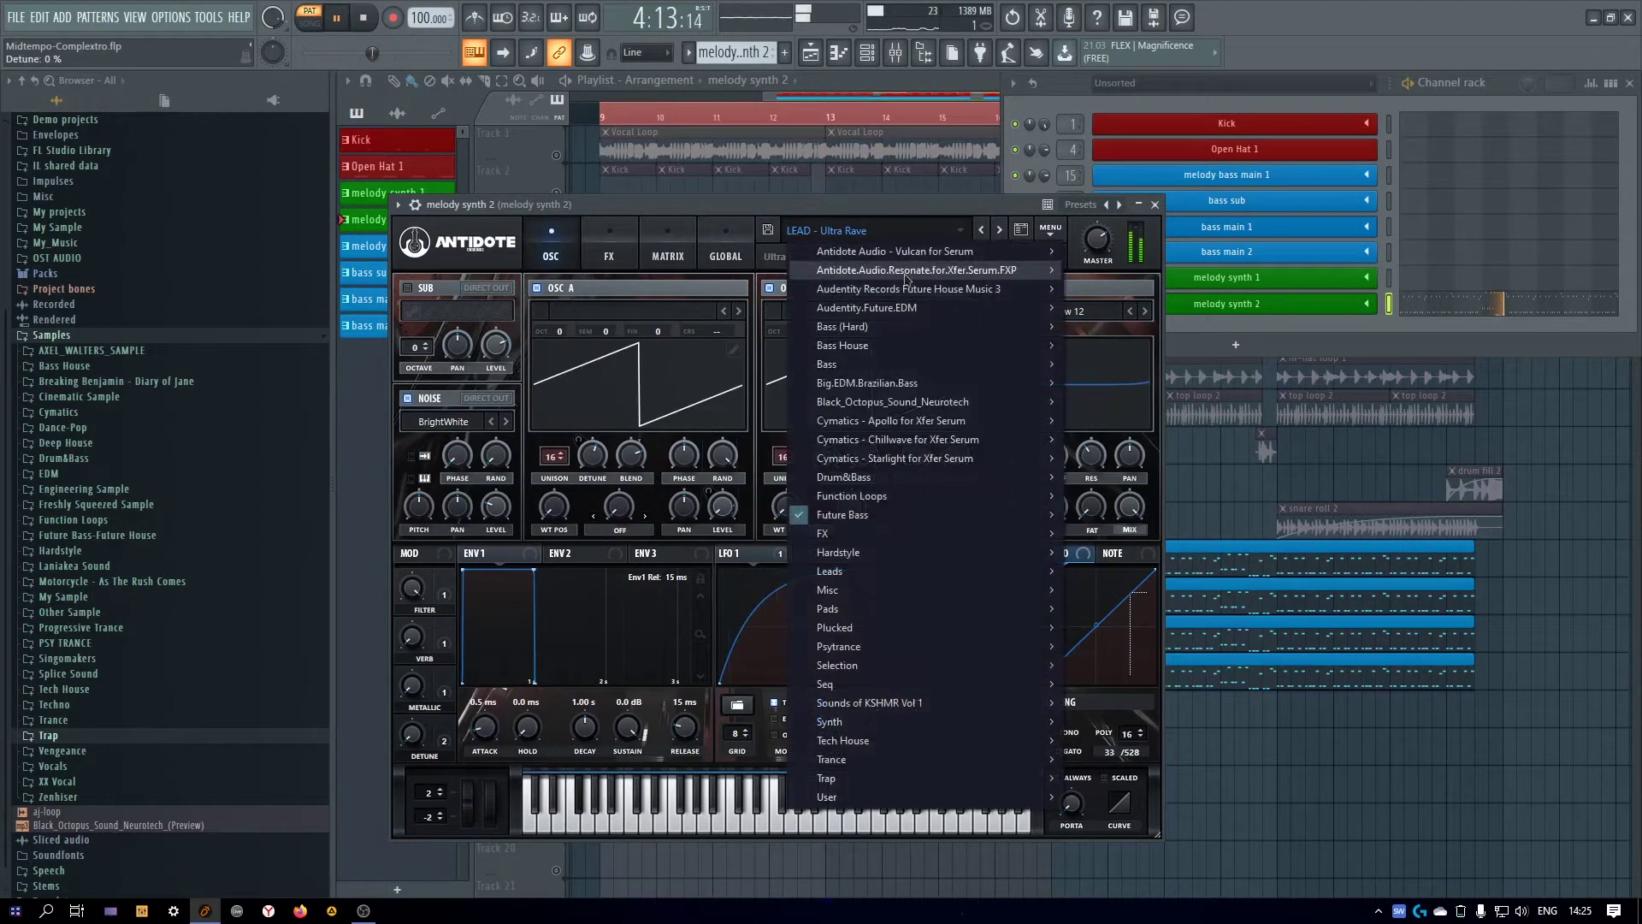
mouse_move(879, 515)
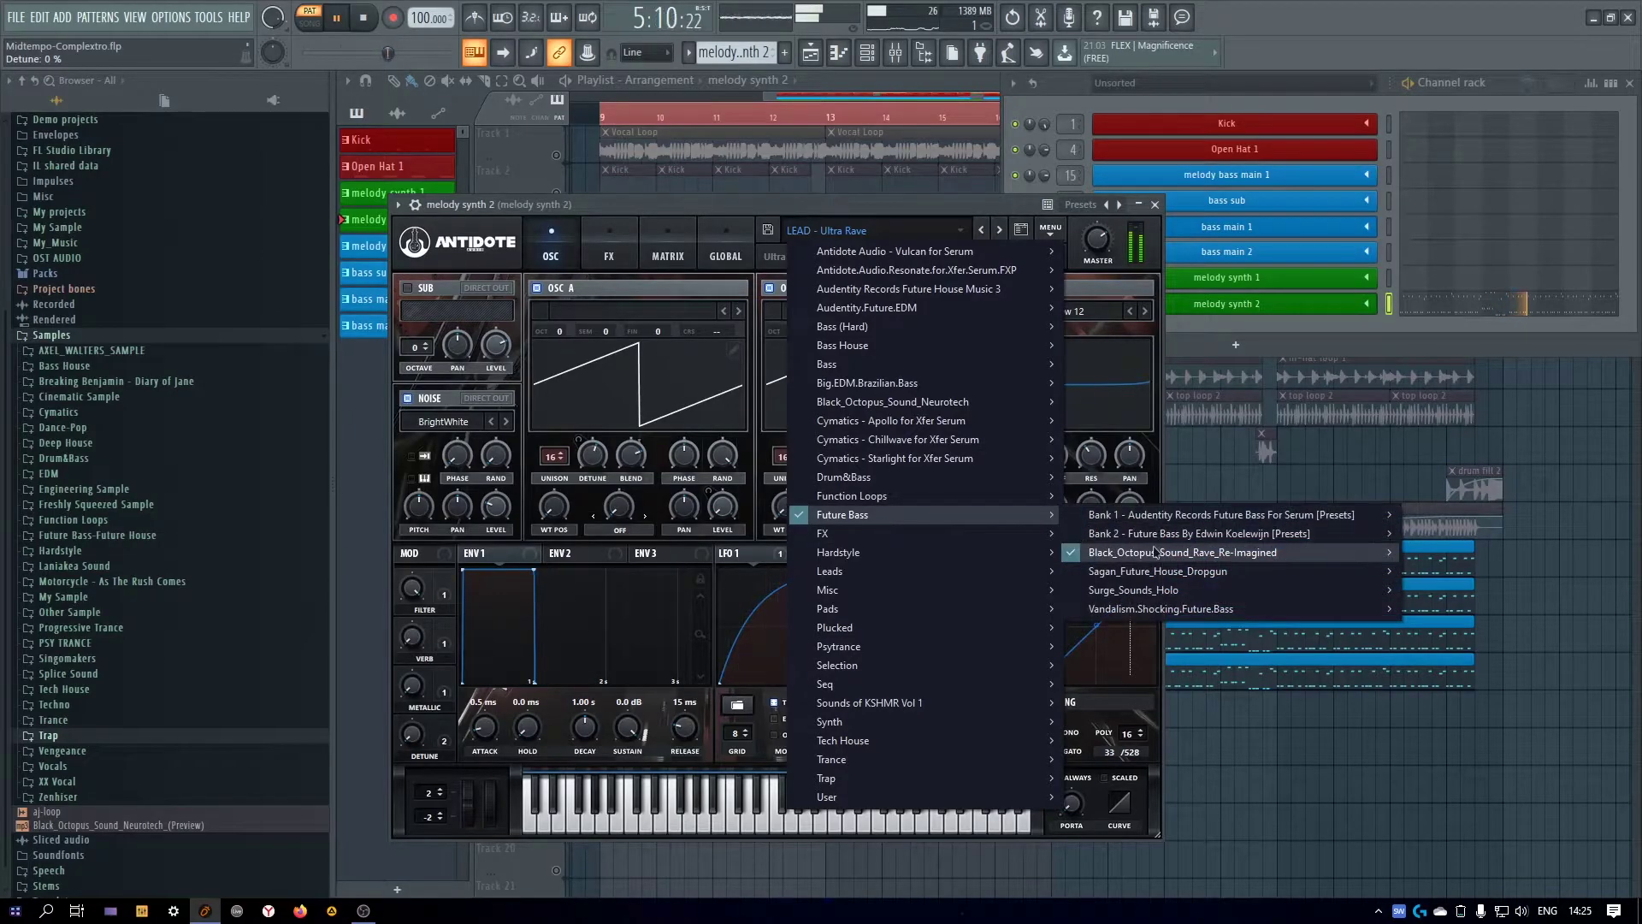
mouse_move(1154, 553)
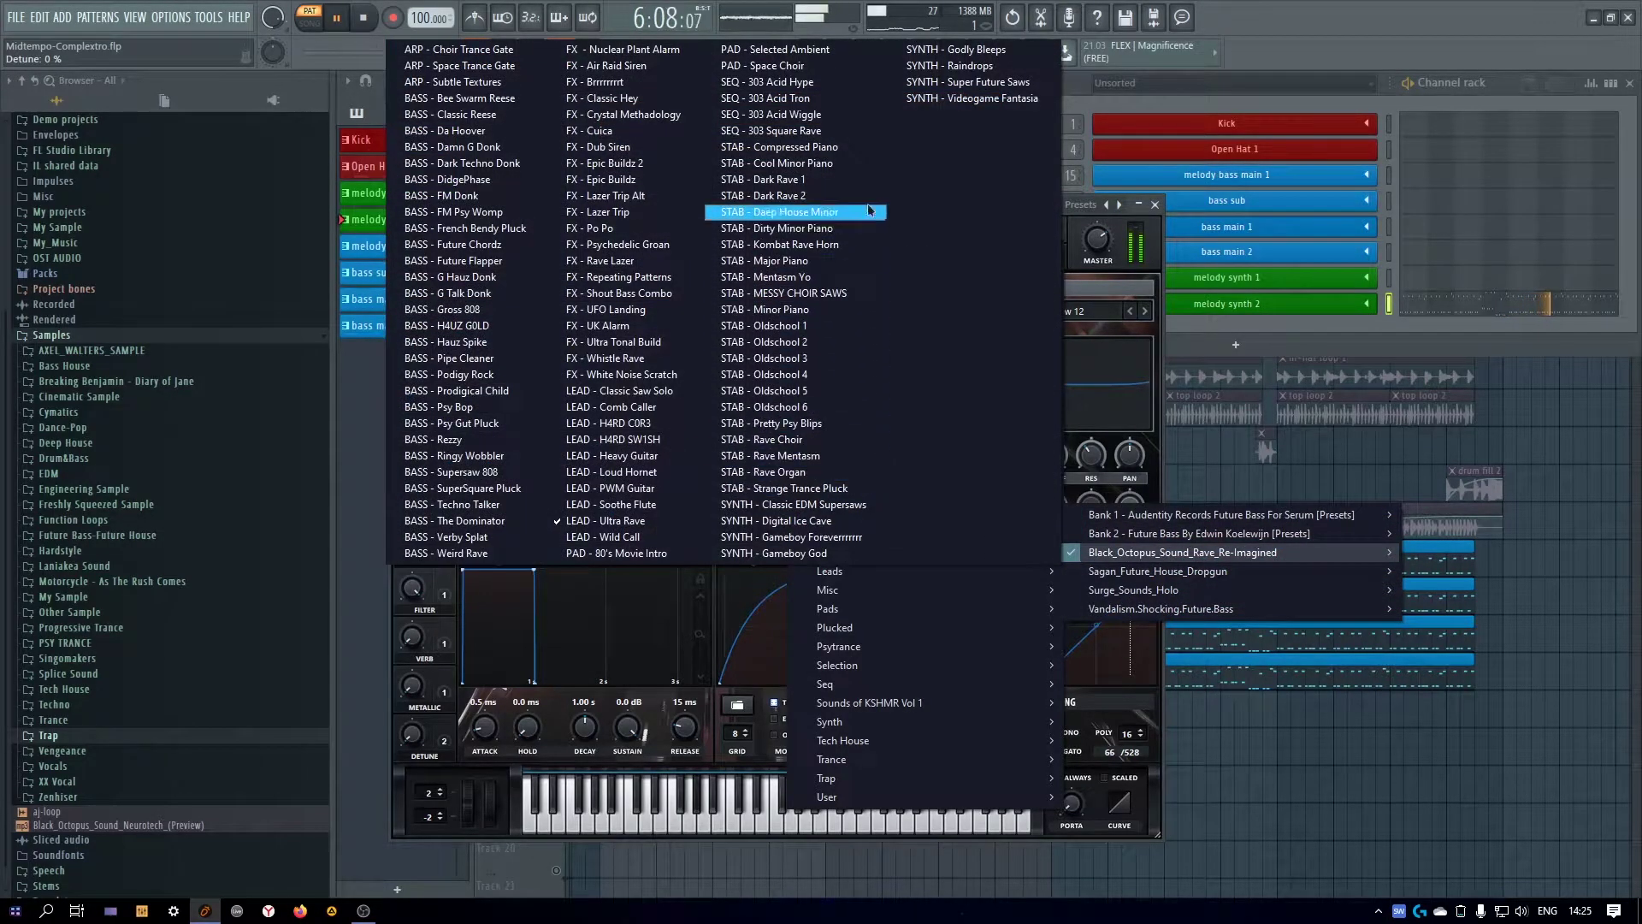
left_click(824, 150)
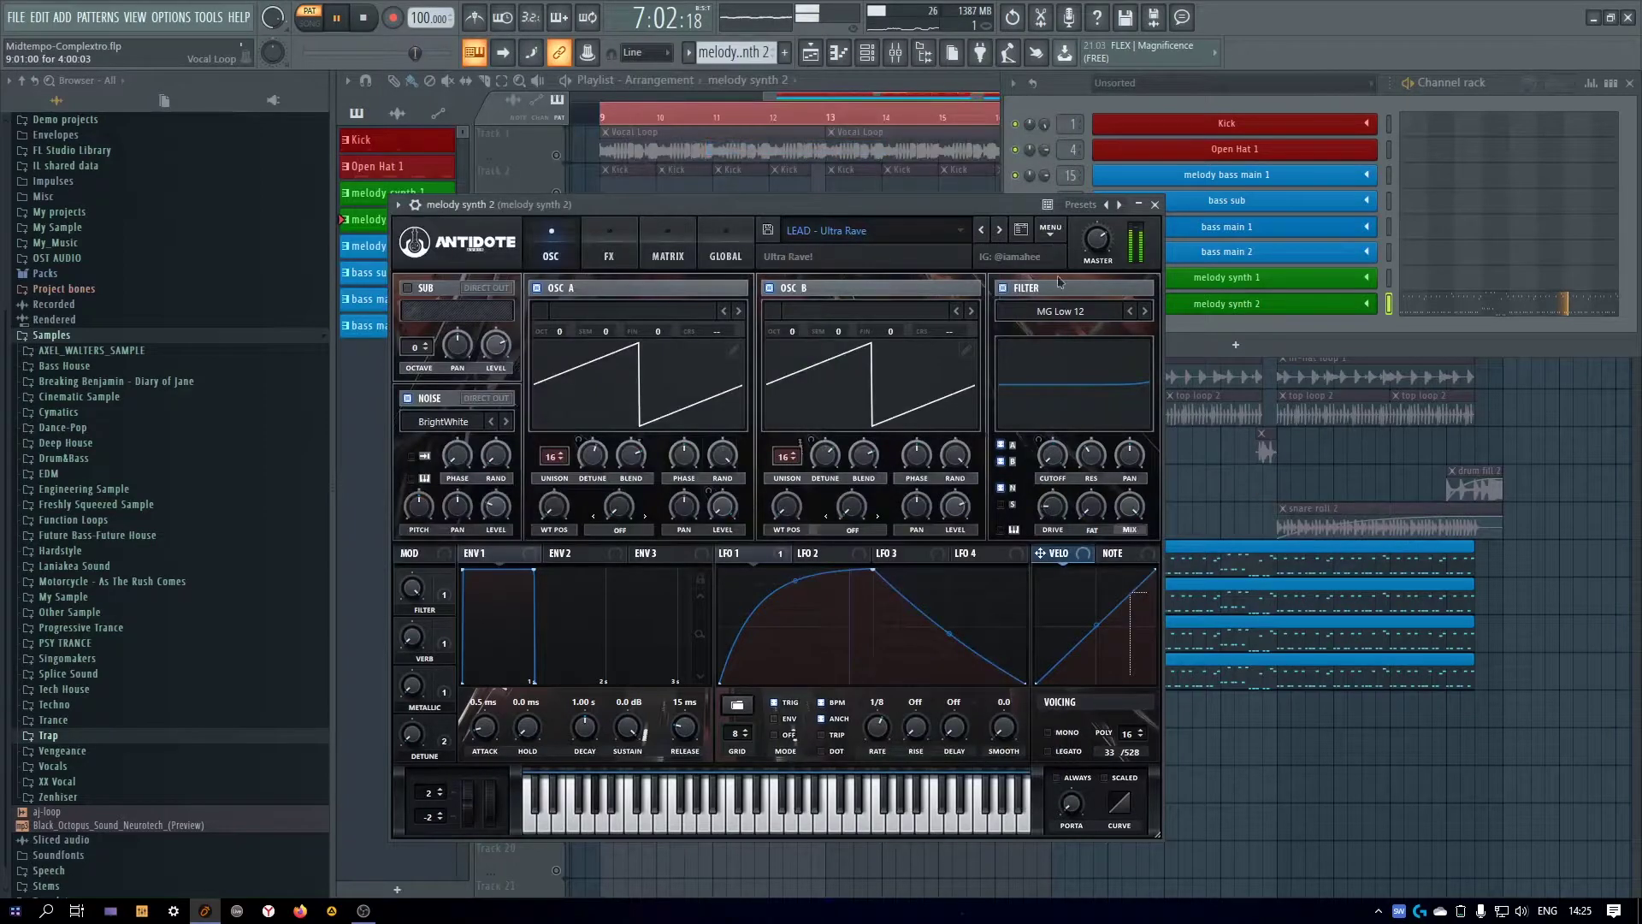
left_click(999, 230)
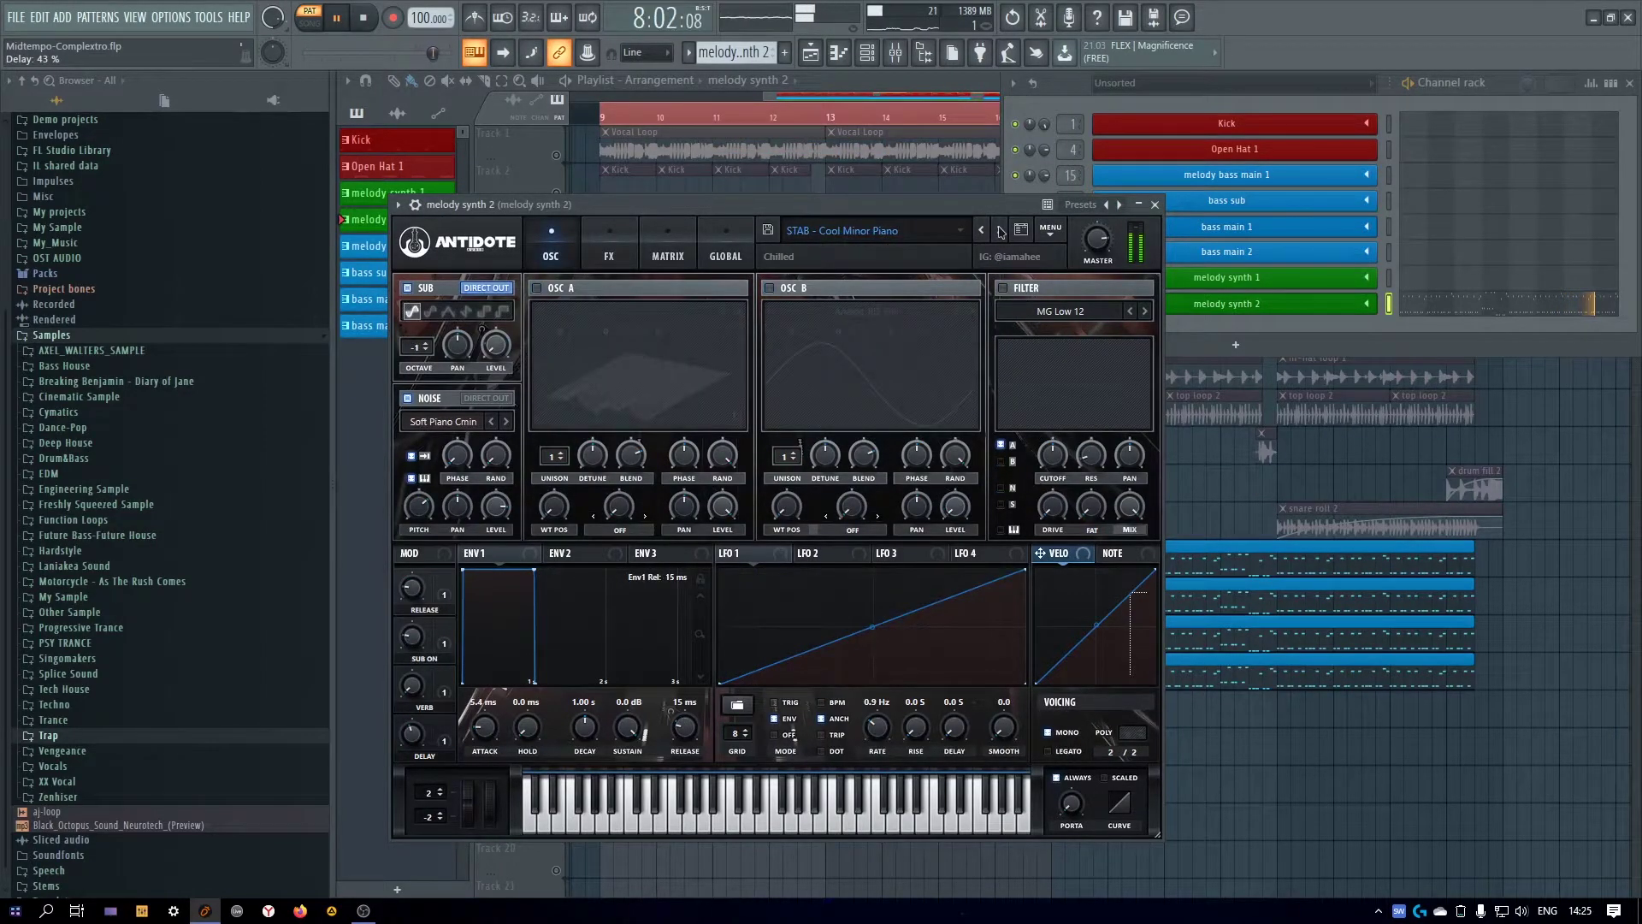
left_click(999, 231)
left_click(999, 231)
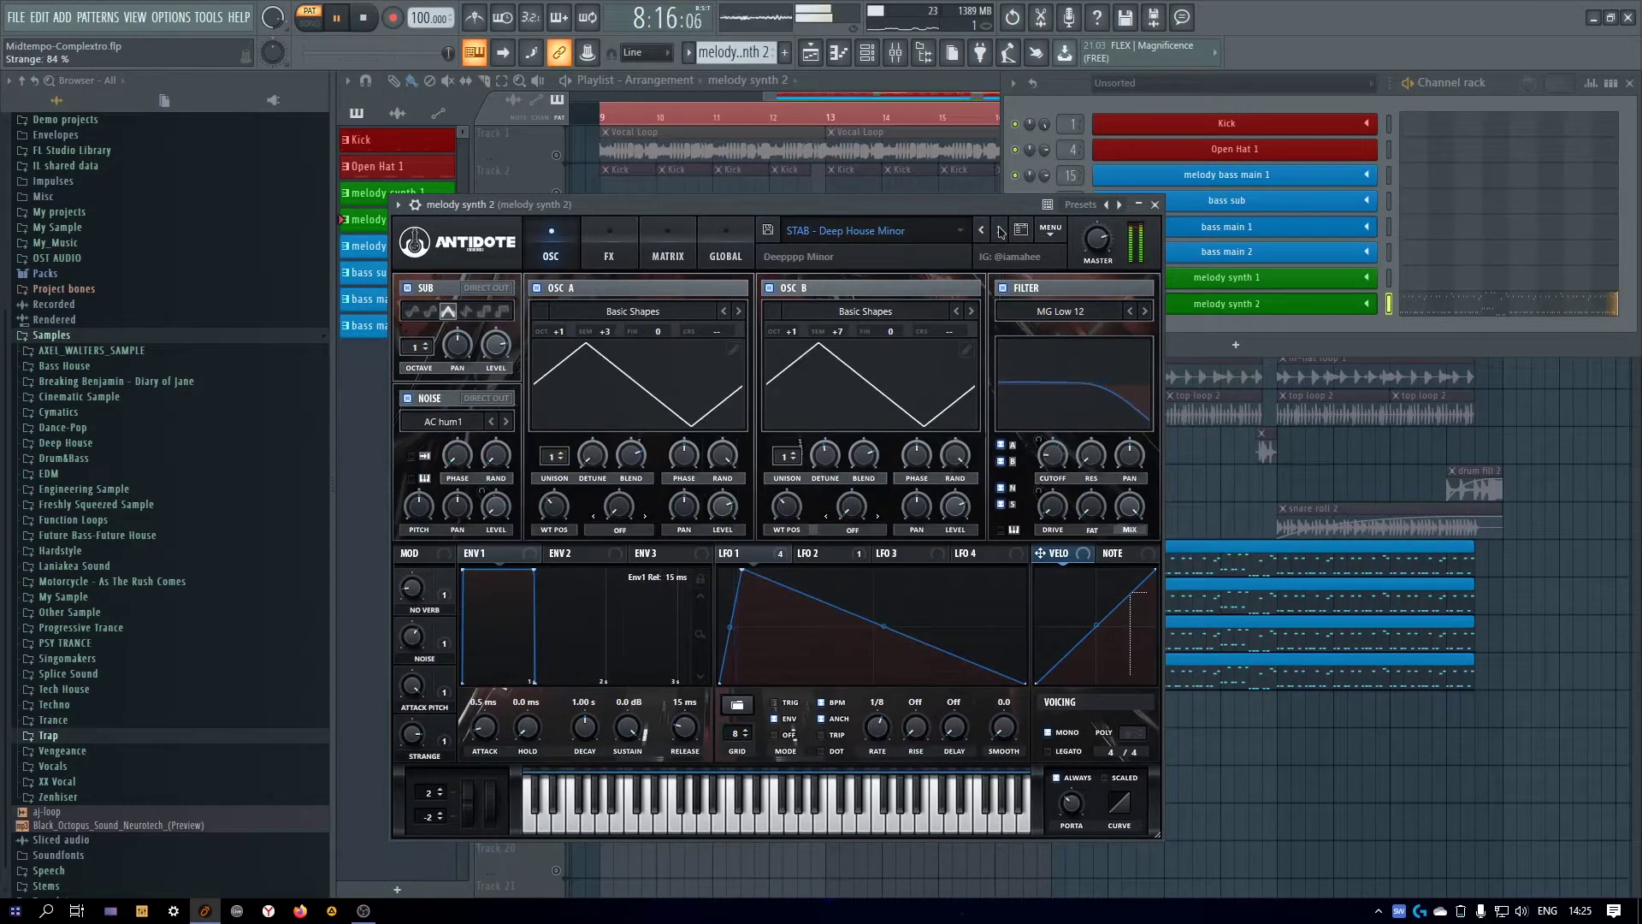
left_click(999, 231)
left_click(1000, 231)
left_click(919, 231)
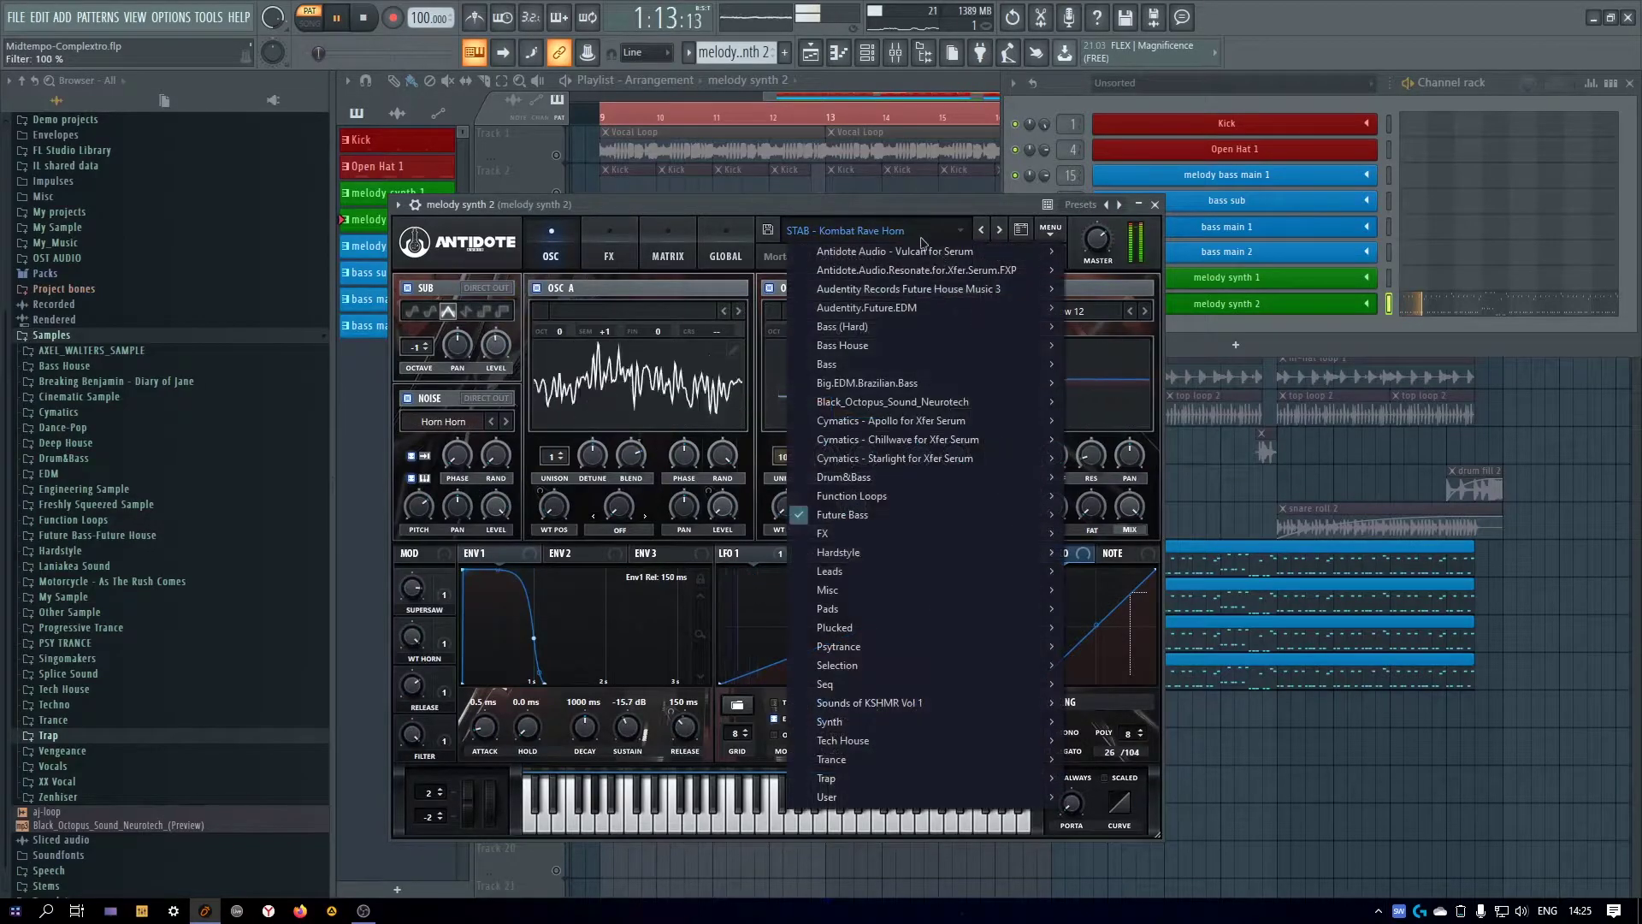
mouse_move(1009, 514)
mouse_move(1180, 552)
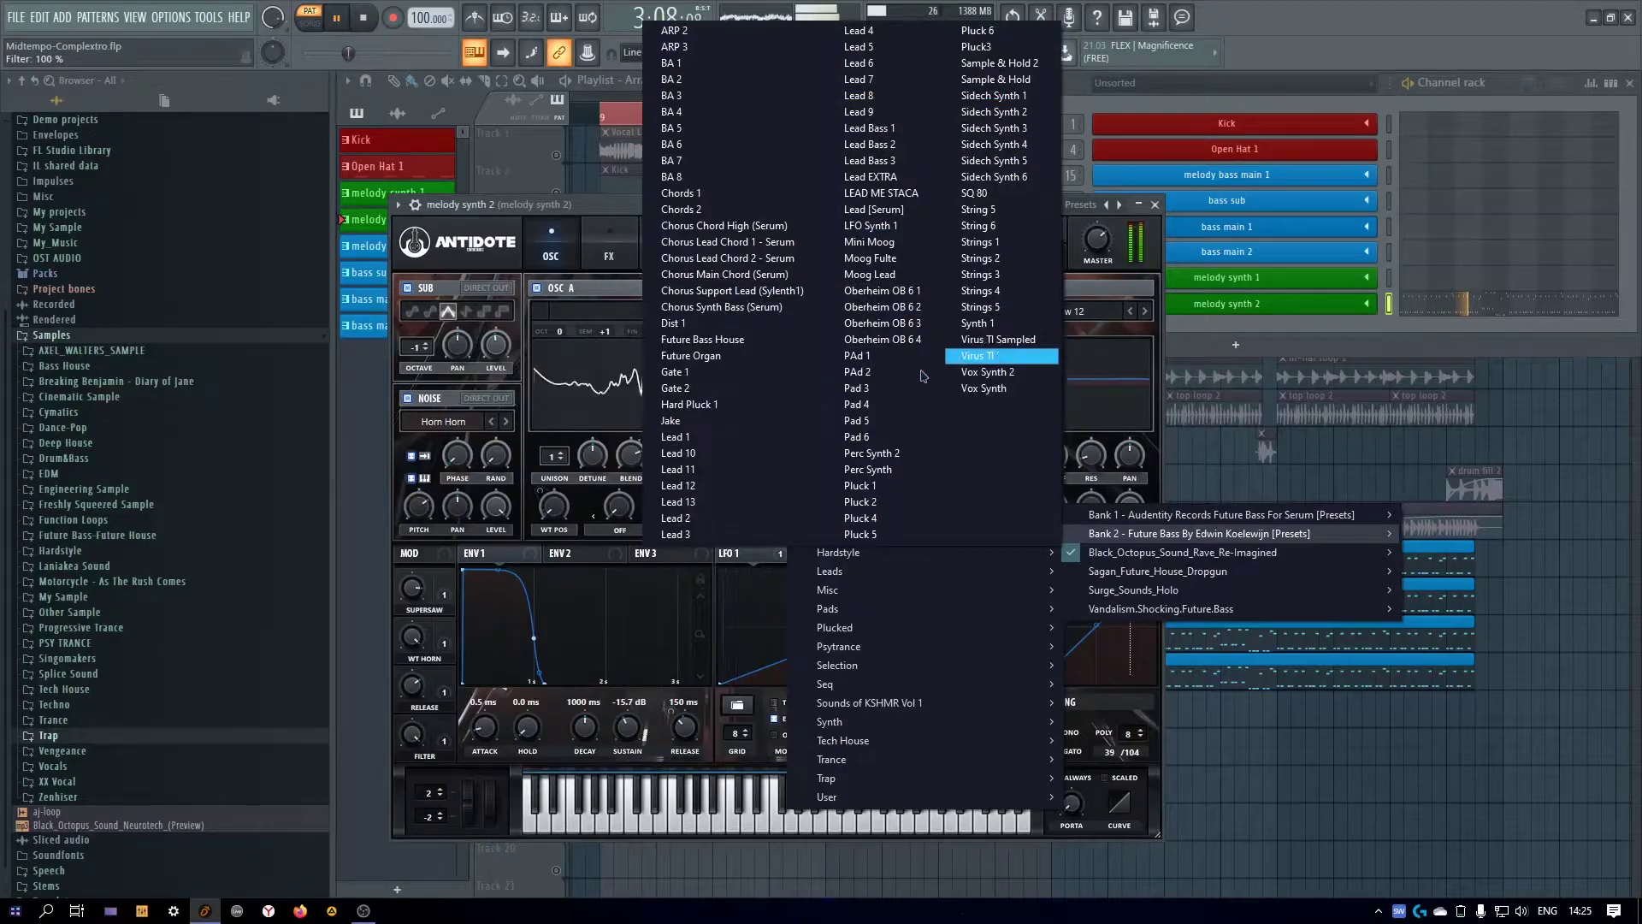
left_click(596, 242)
Load SYNTH - Classic EDM Supersaws from the Black_Octopus_Sound_Rave_Re-Imagined bank and advance to SYNTH - Digital Ice Cave
left_click(960, 231)
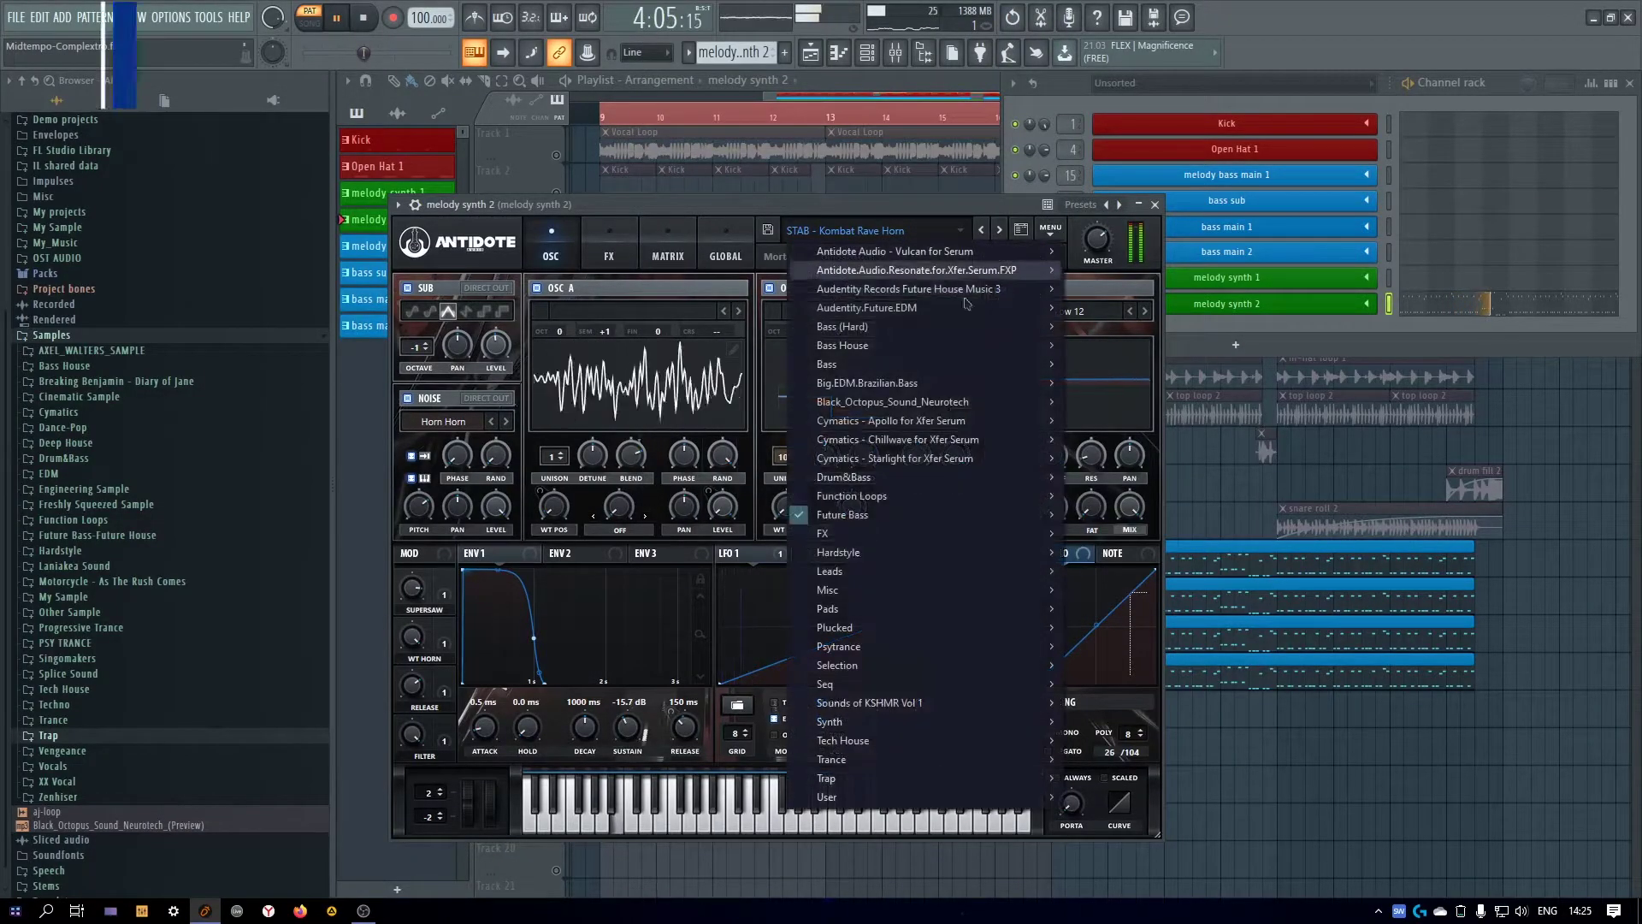
mouse_move(977, 517)
mouse_move(1188, 551)
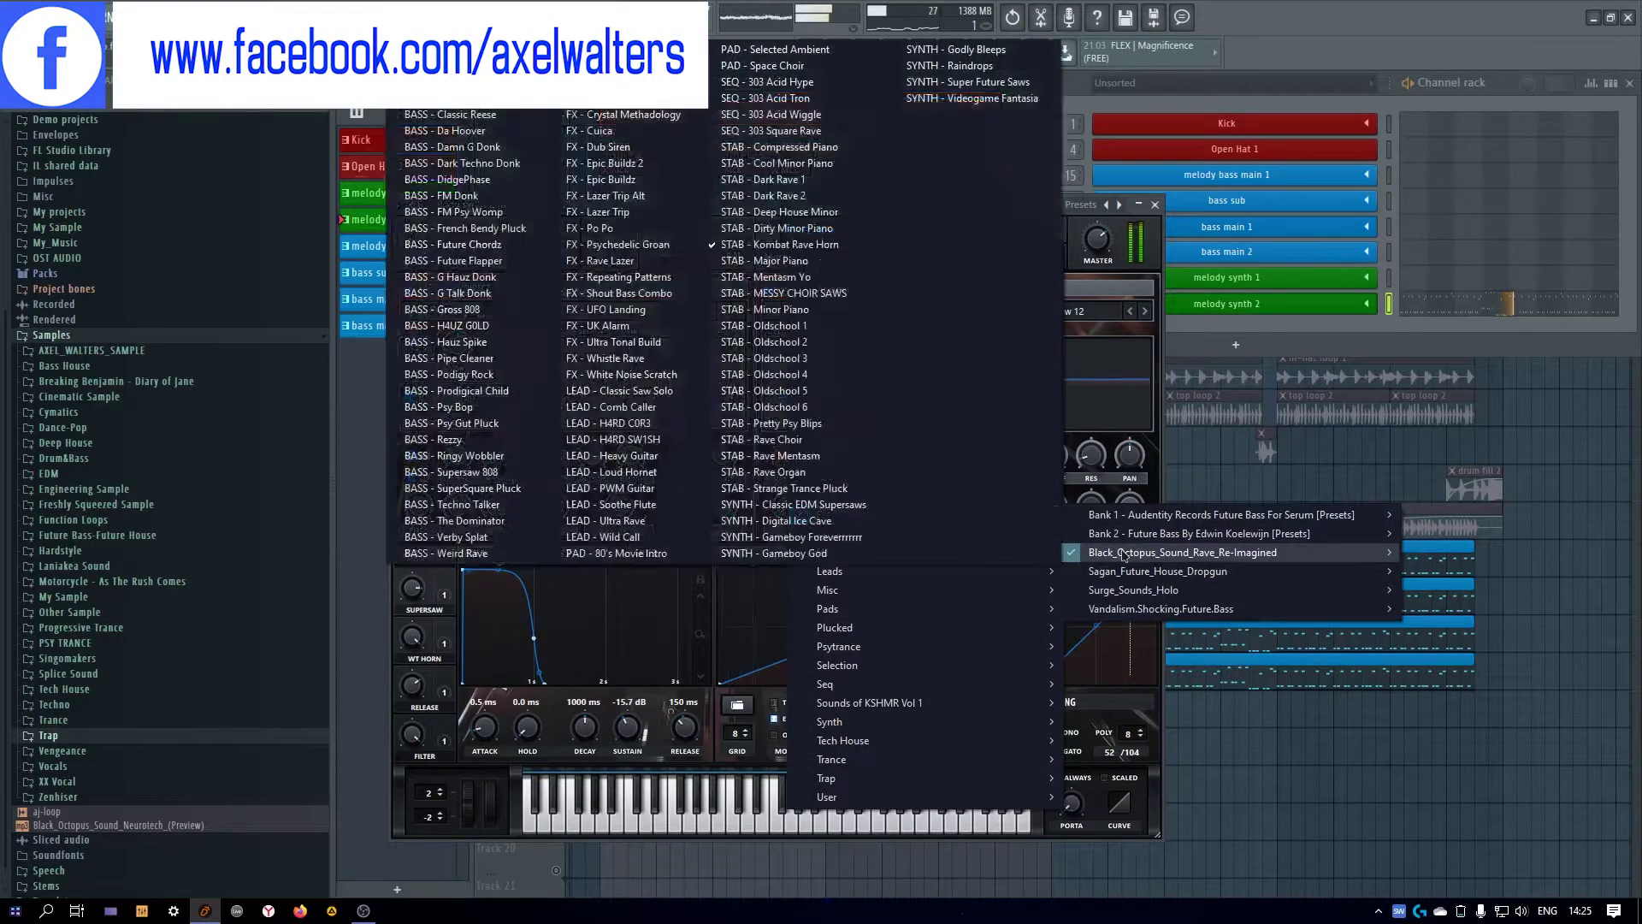
left_click(814, 507)
left_click(1001, 231)
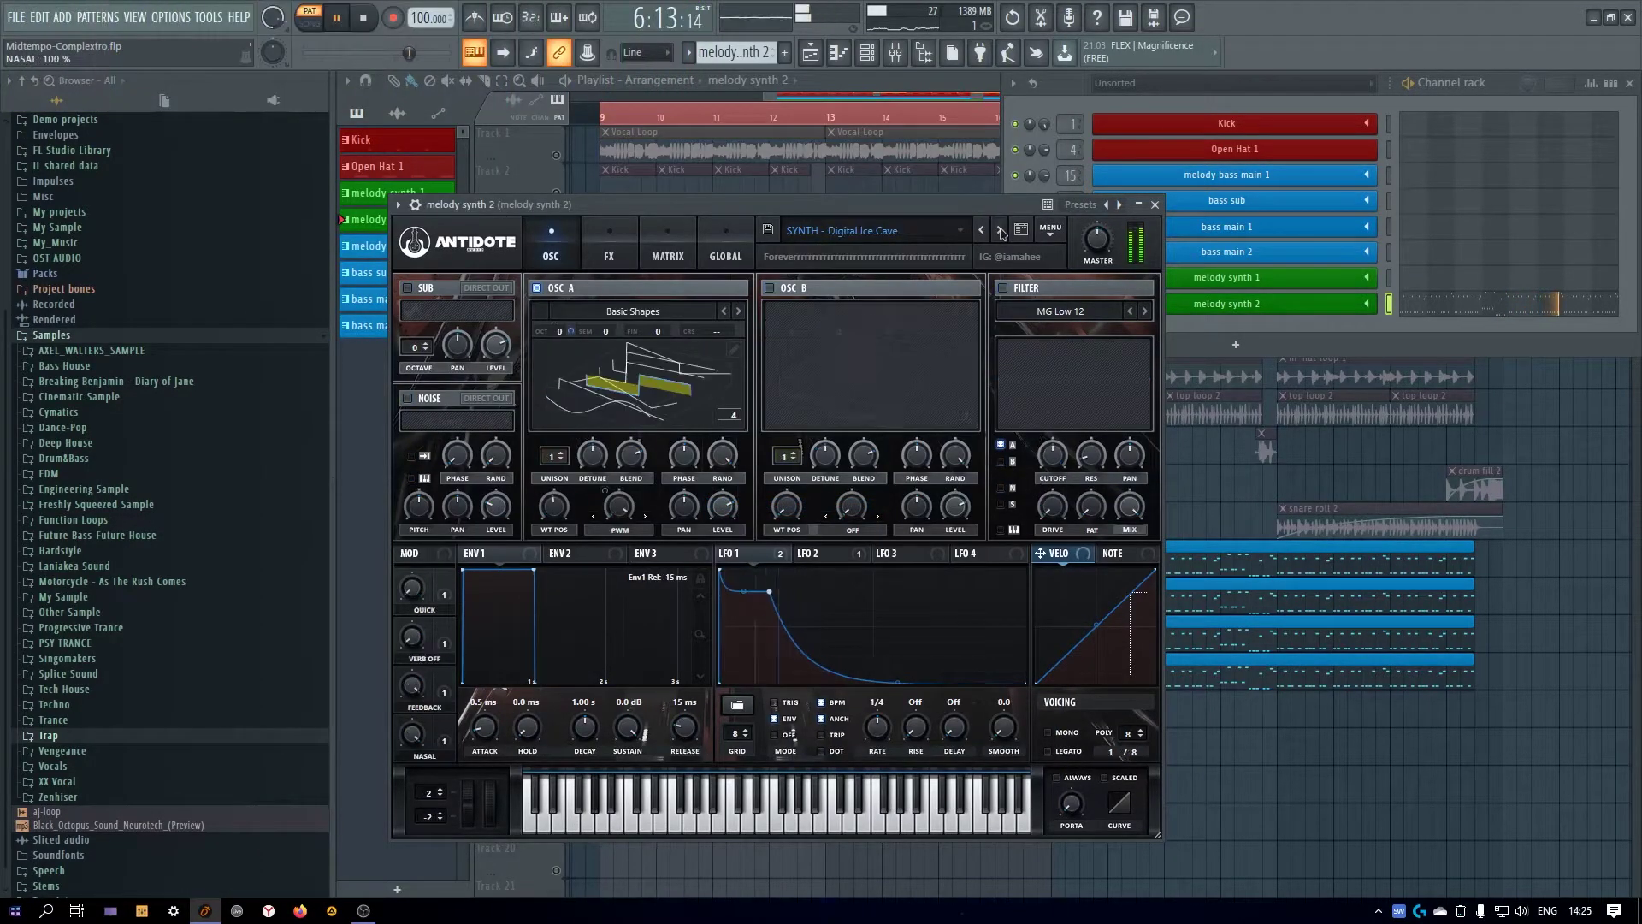
Audition the synth presets from SYNTH - Gameboy God through SYNTH - Godly Bleeps and SYNTH - Raindrops to SYNTH - Videogame Fantasia for melody synth 2
left_click(1001, 231)
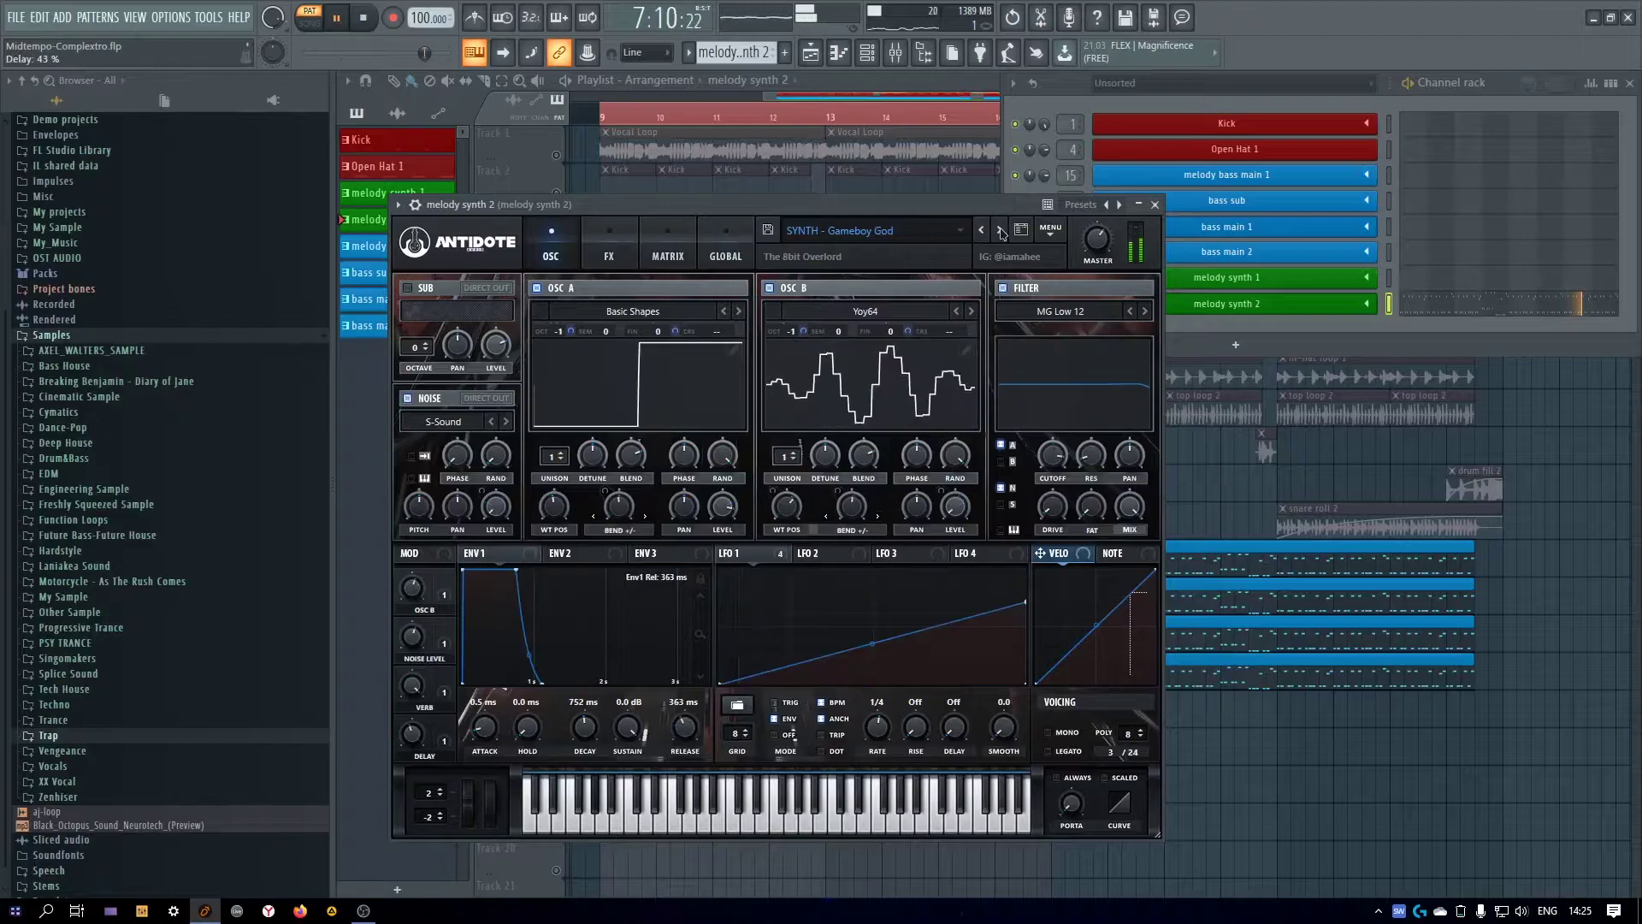
left_click(983, 230)
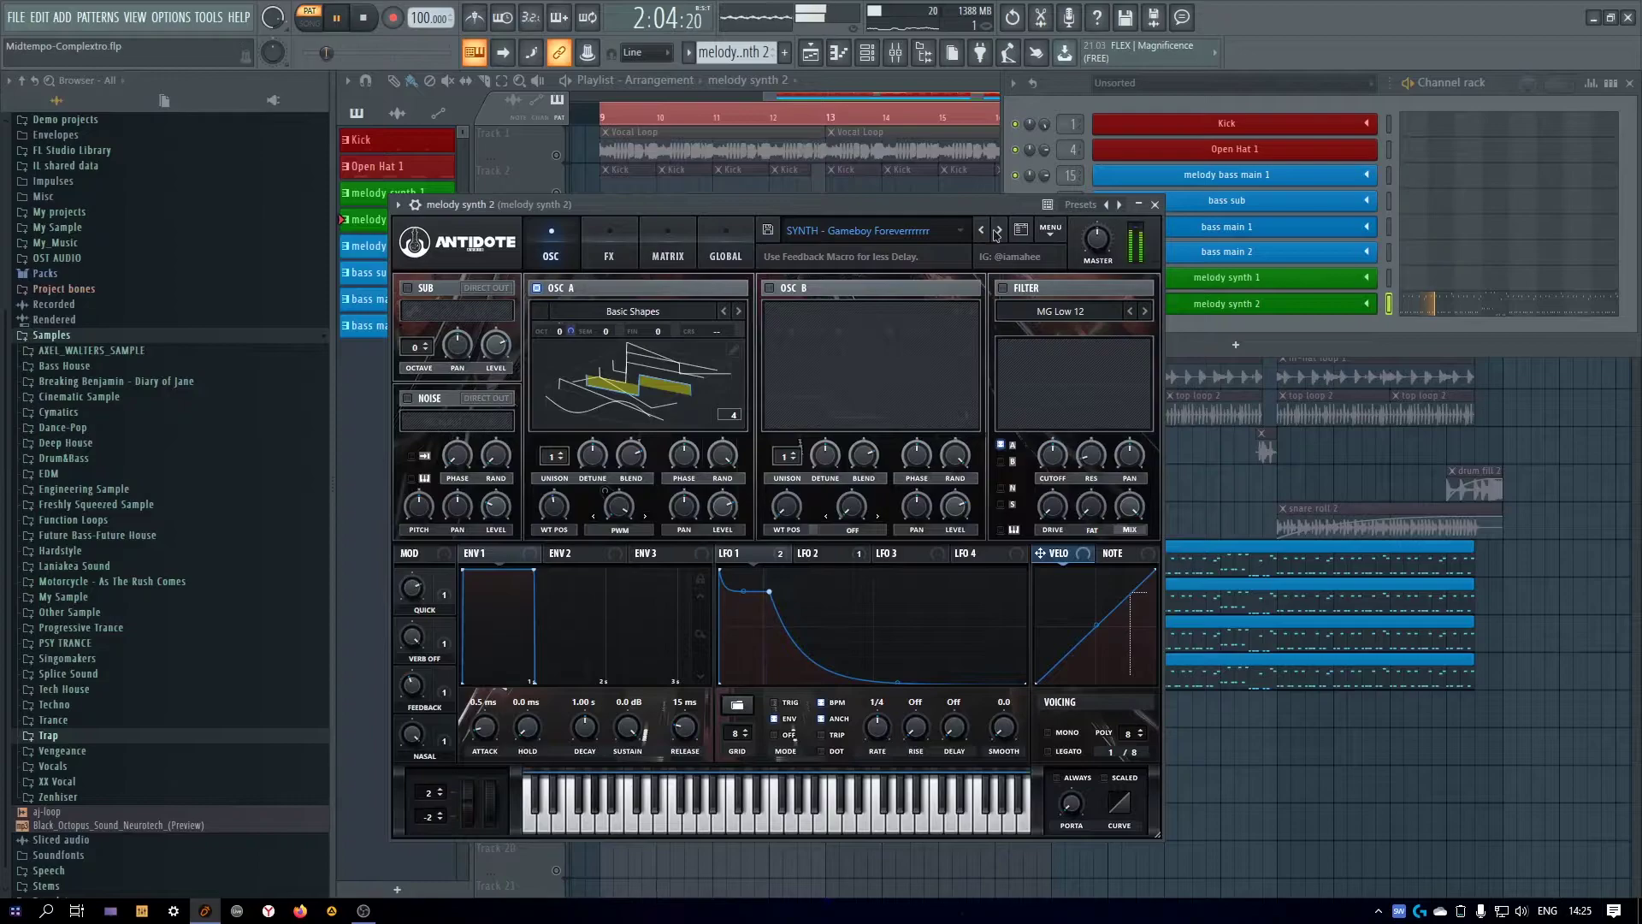
left_click(1000, 230)
left_click(1000, 230)
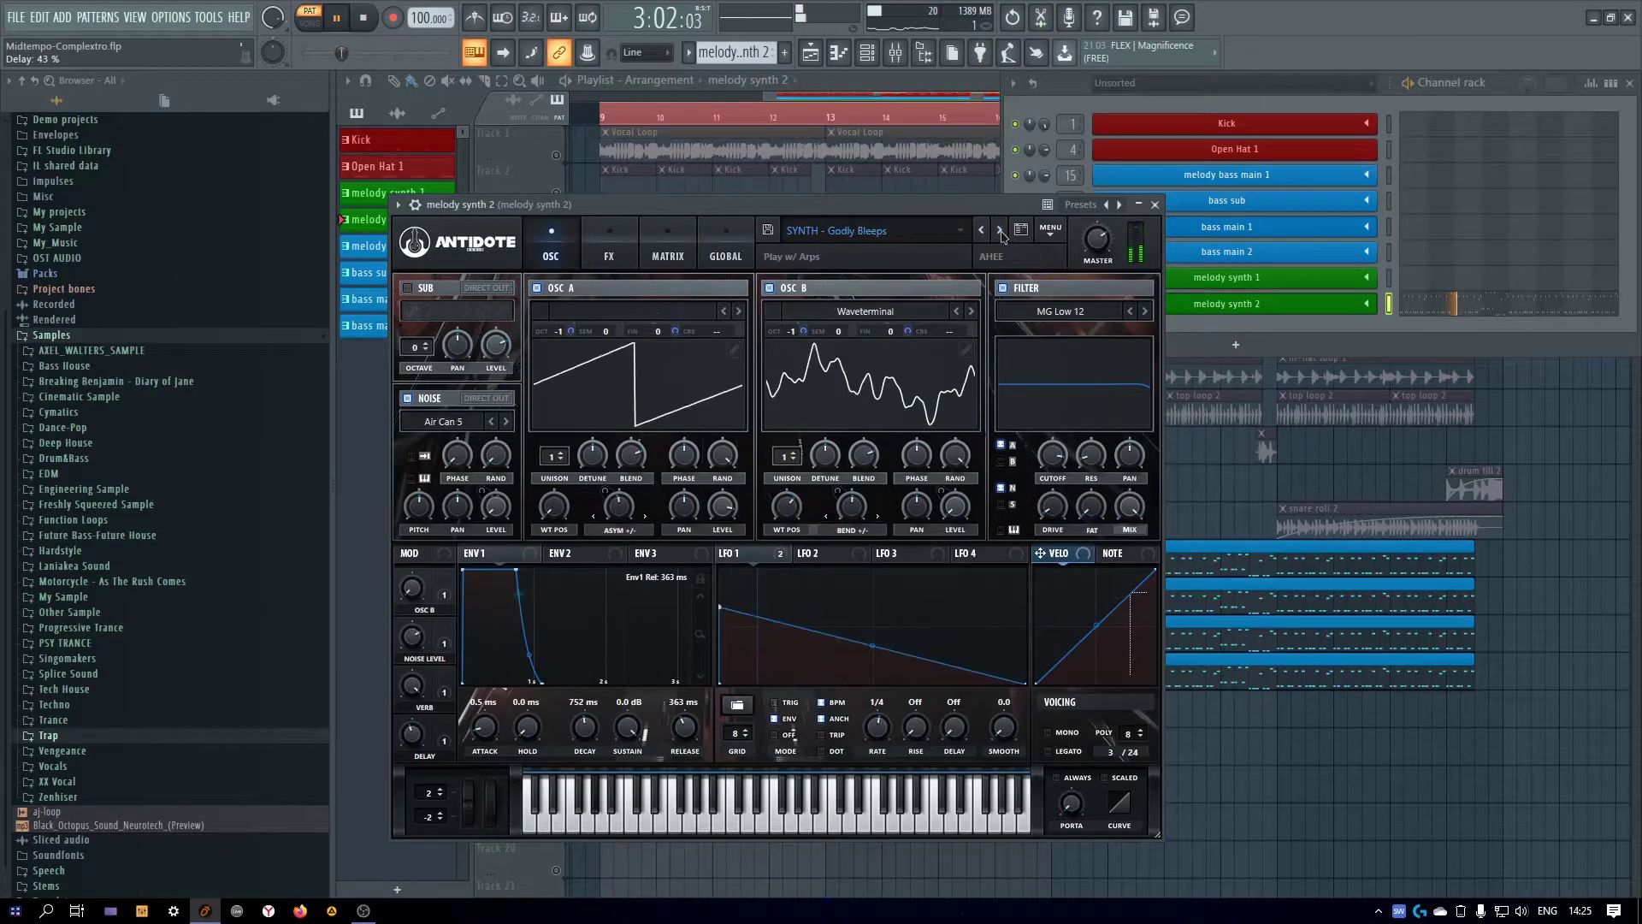
left_click(999, 230)
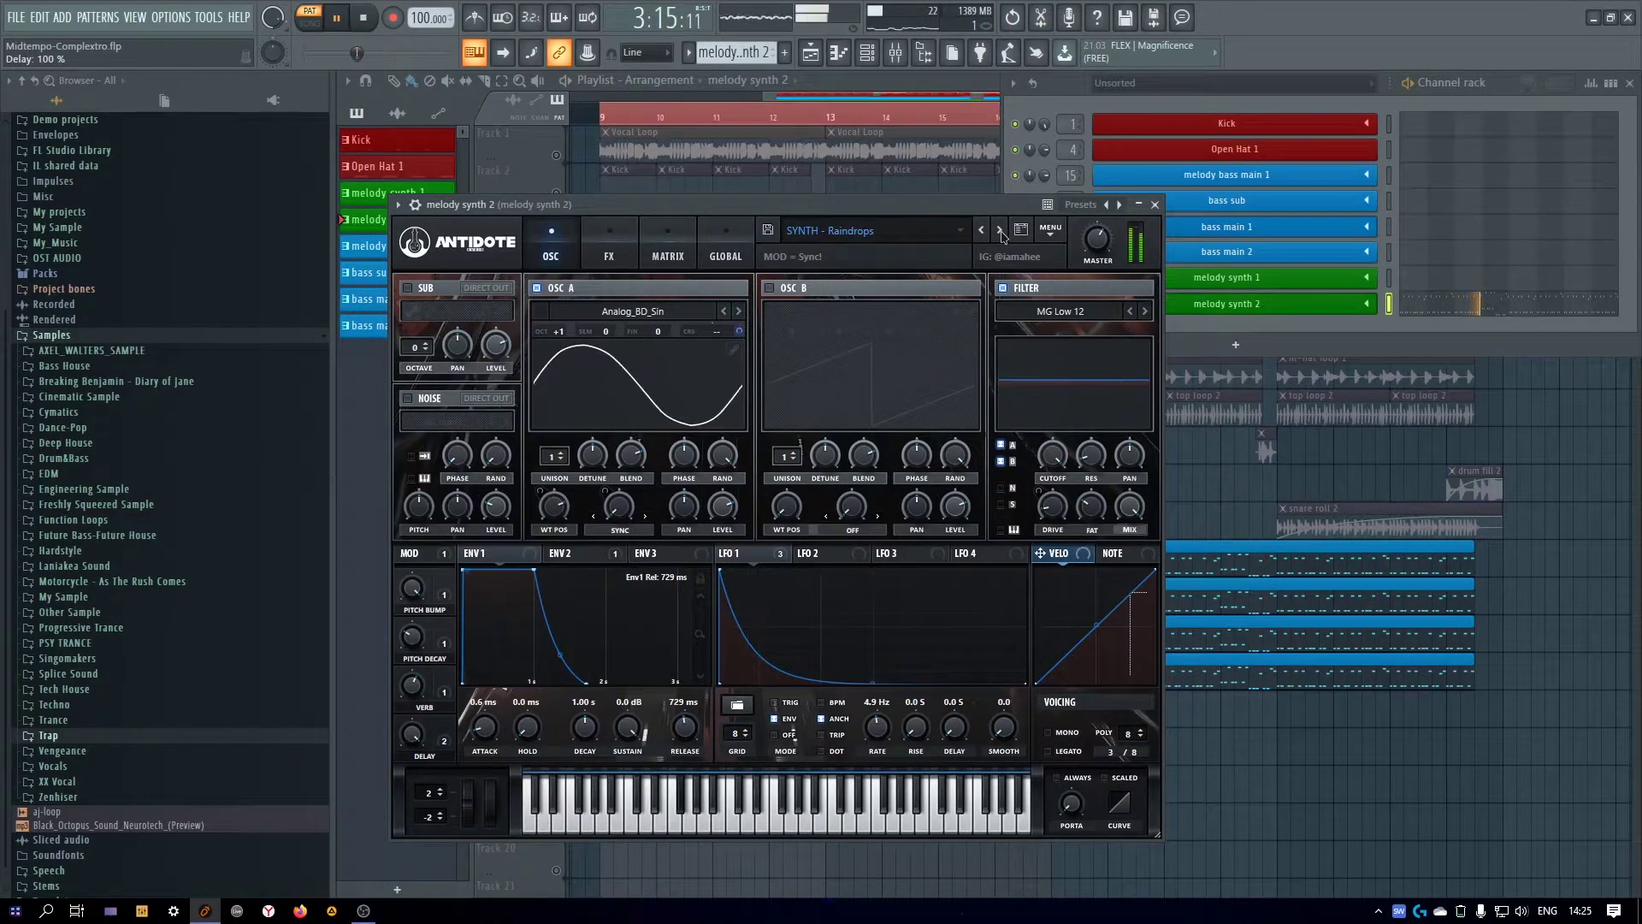
left_click(1000, 230)
left_click(1000, 230)
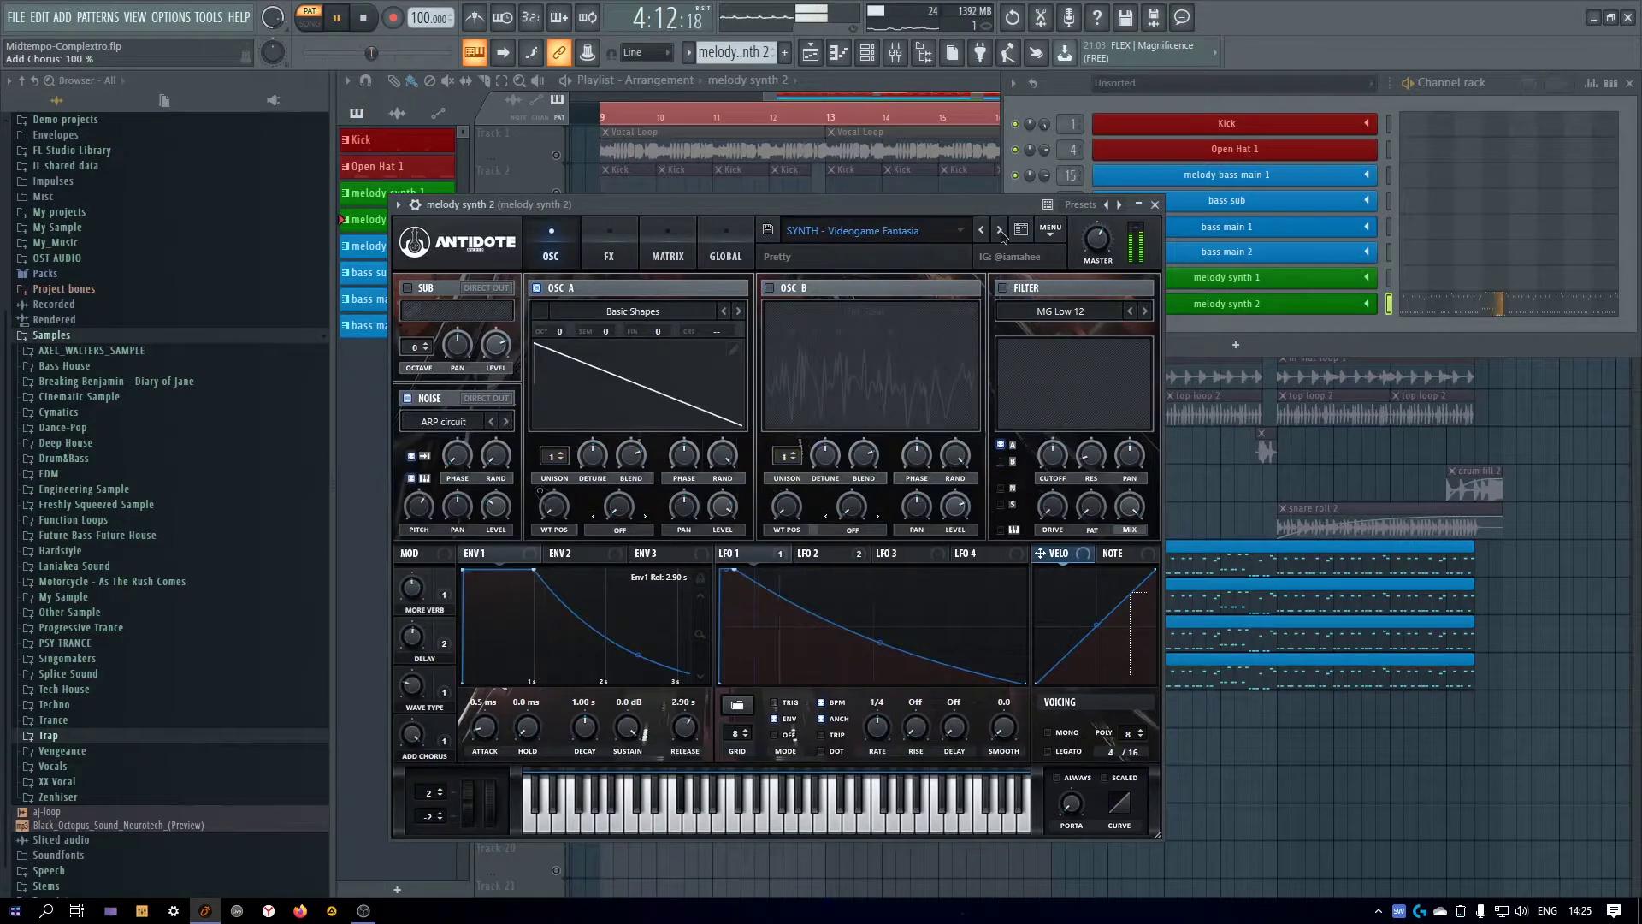
Adjust the filter cutoff of the SYNTH - Super Future Saws preset on melody synth 2 and check the sound during playback
left_click_drag(1057, 459, 1057, 387)
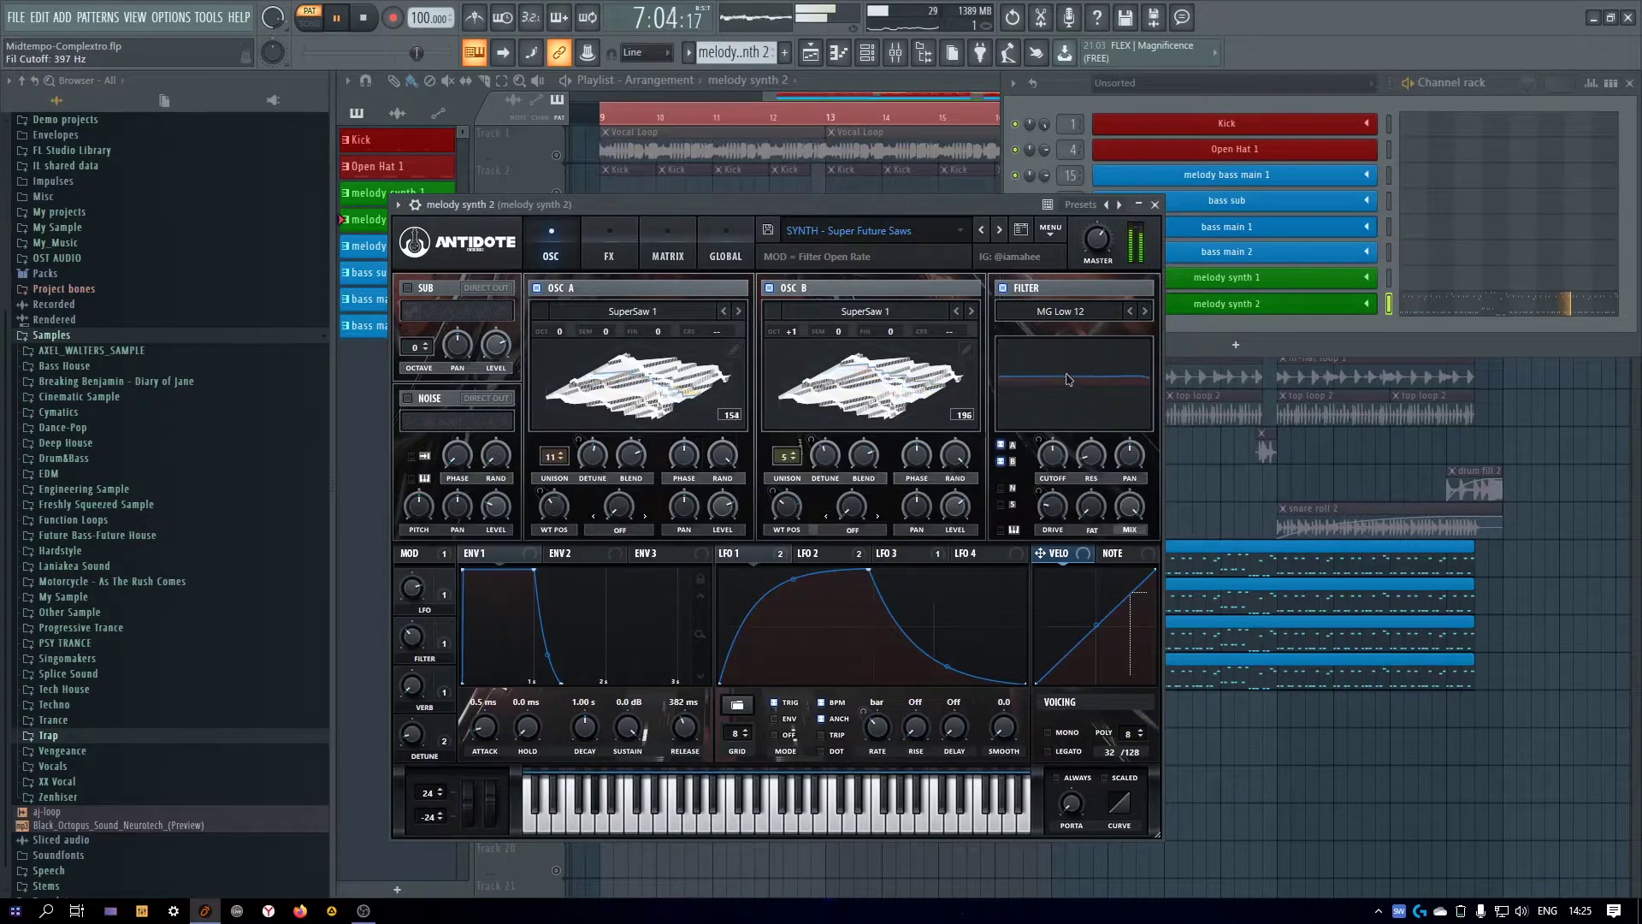
left_click(1155, 205)
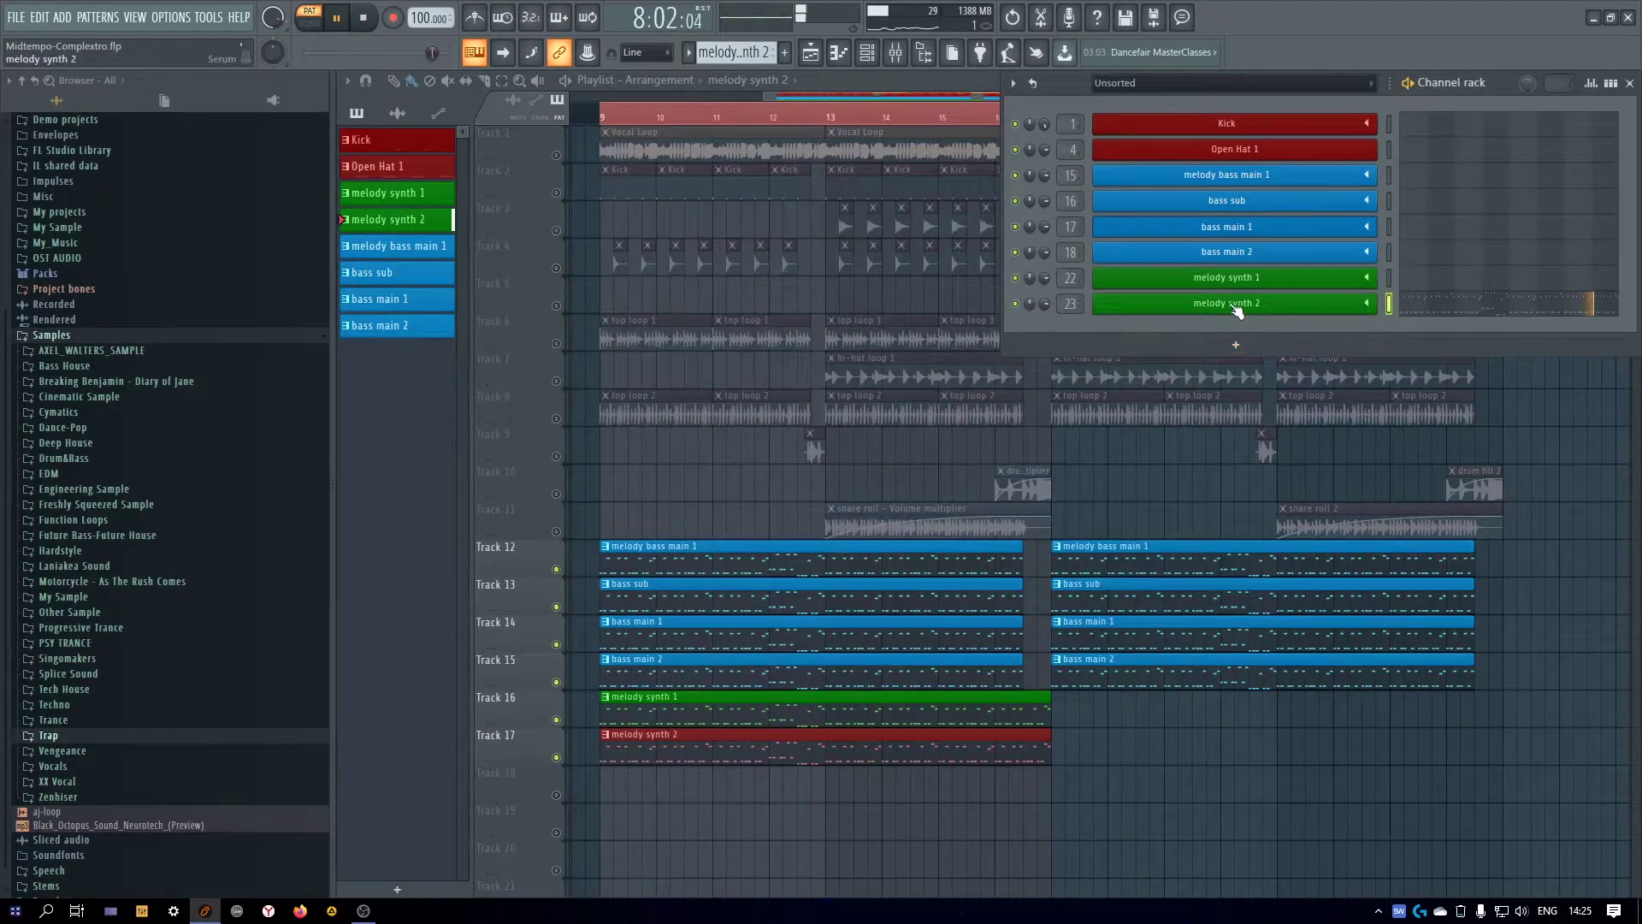
left_click(1239, 304)
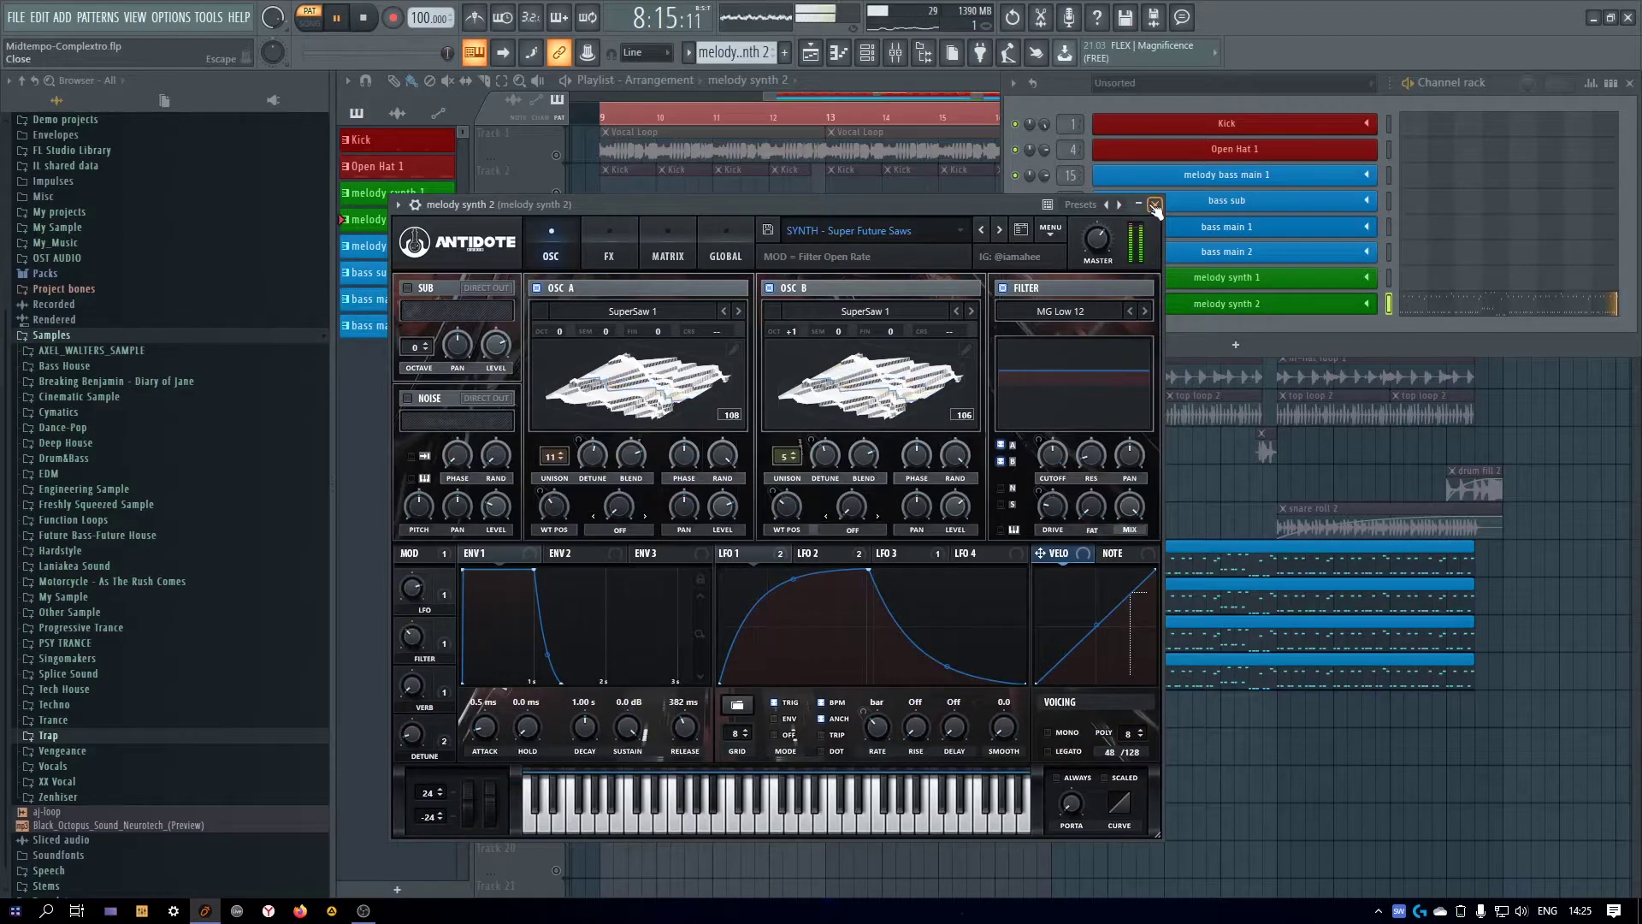
Insert Fruity parametric EQ 2 in the first effect slot of the melody synth 2 mixer track
key("F9")
left_click(1459, 515)
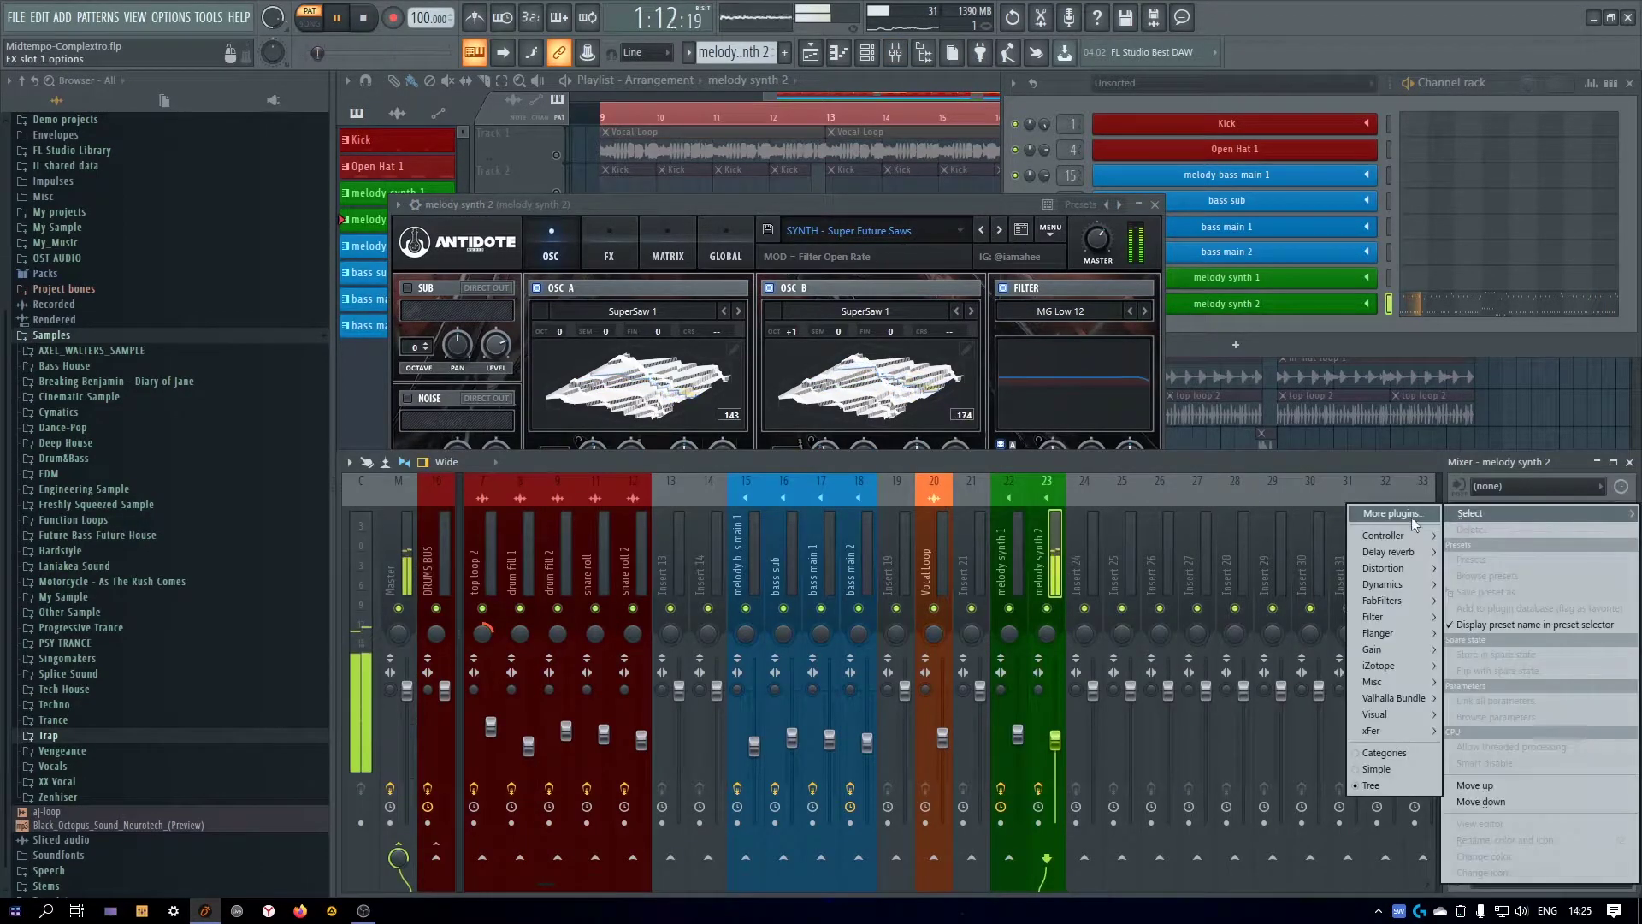
mouse_move(1389, 617)
left_click(1316, 648)
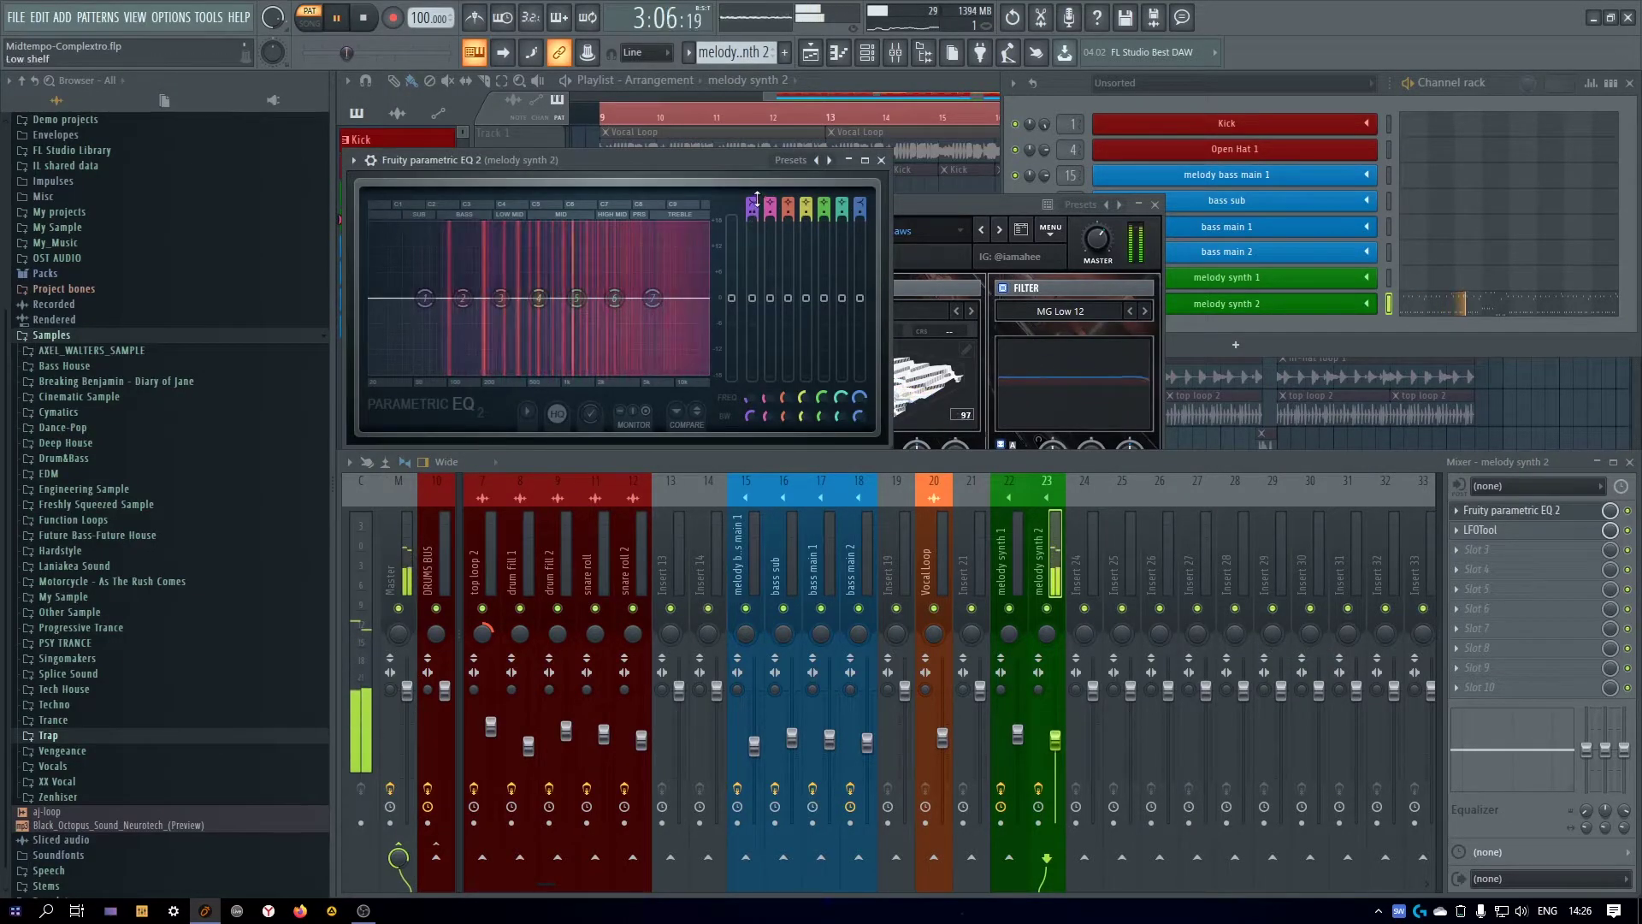
High-pass melody synth 2 with EQ band 1, dip band 3 slightly and set the band 7 high shelf to 1.1 dB at 6115 Hz
left_click_drag(757, 199, 757, 224)
left_click_drag(749, 397, 748, 360)
left_click_drag(481, 297, 650, 292)
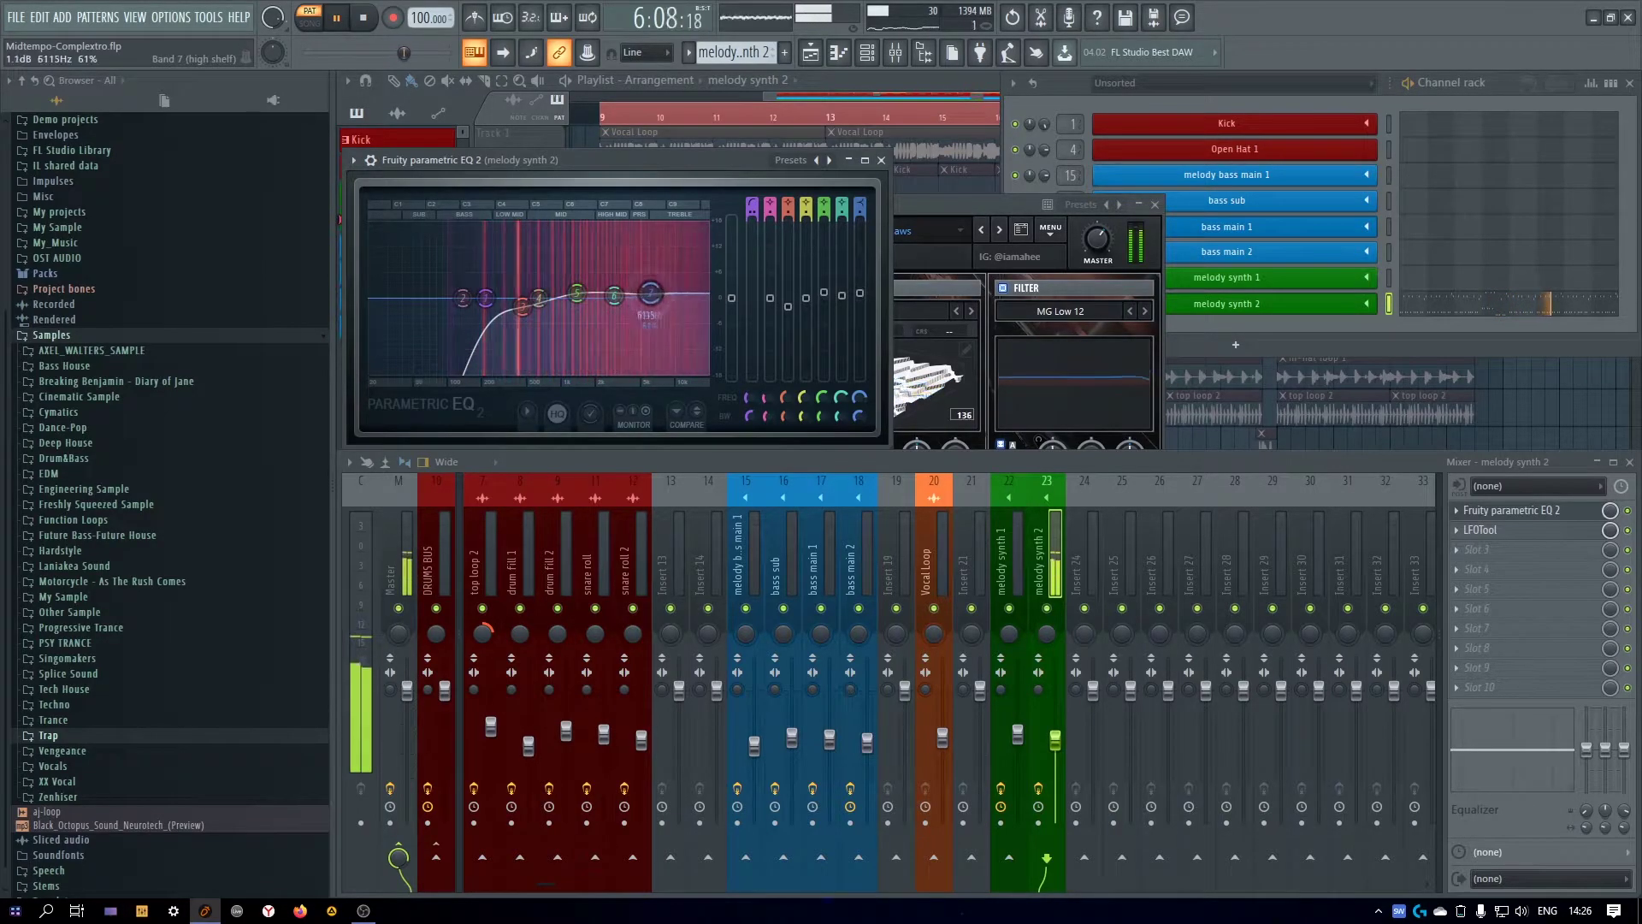
left_click(881, 160)
key("F9")
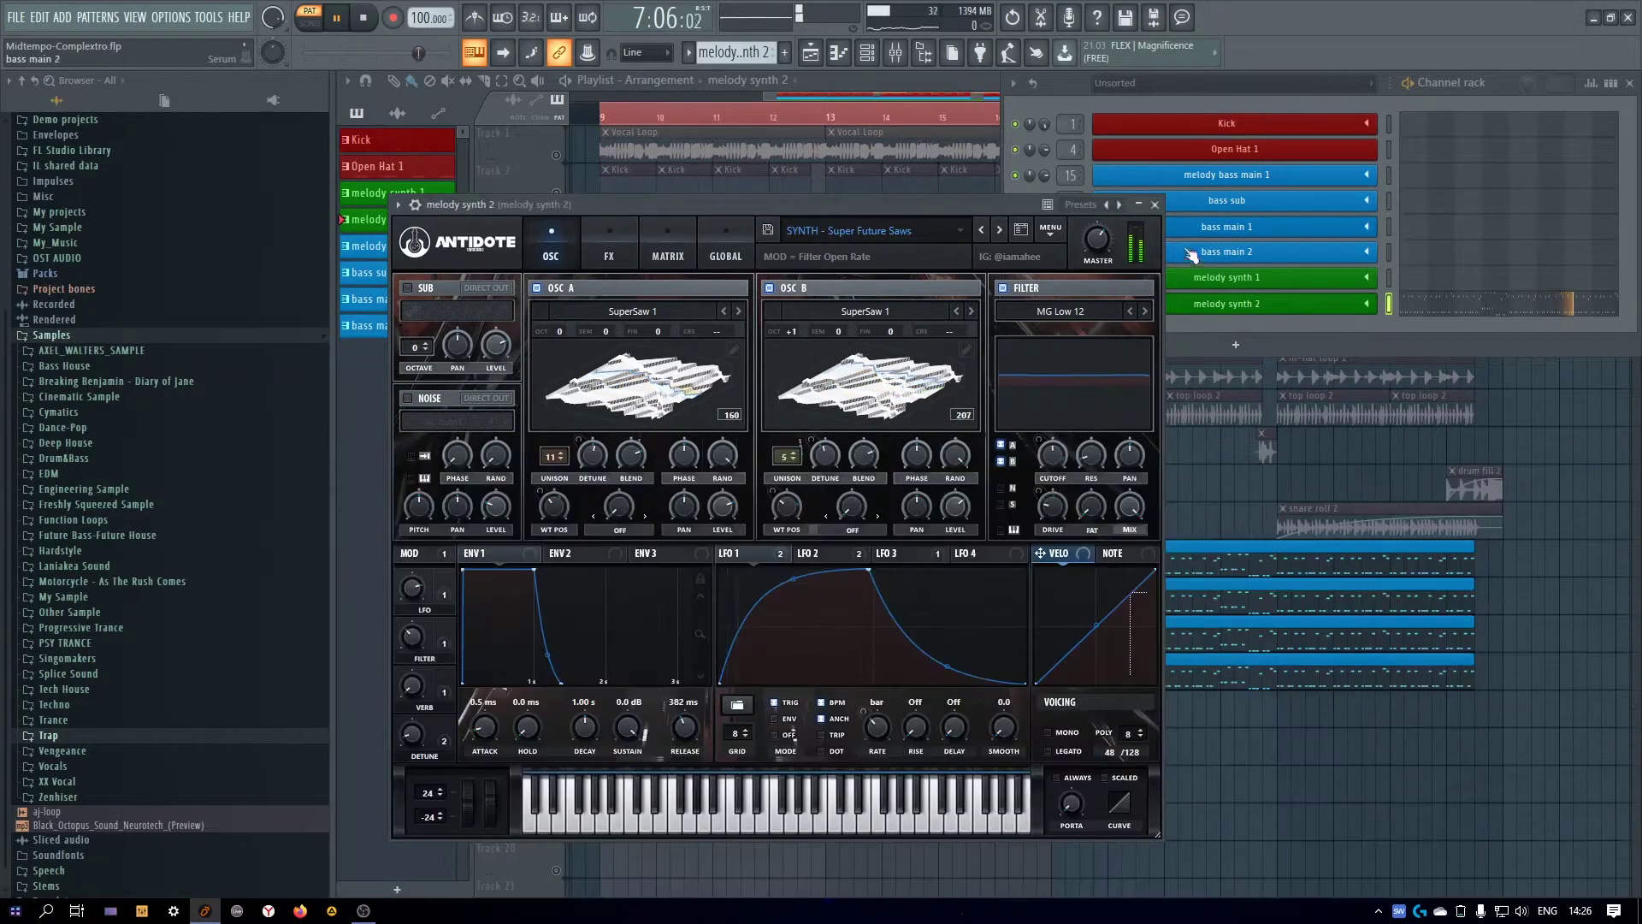
left_click(1154, 204)
Create a new pattern named melody fx, place it at bar 9 on Track 18 and unmute that track
left_click(699, 733)
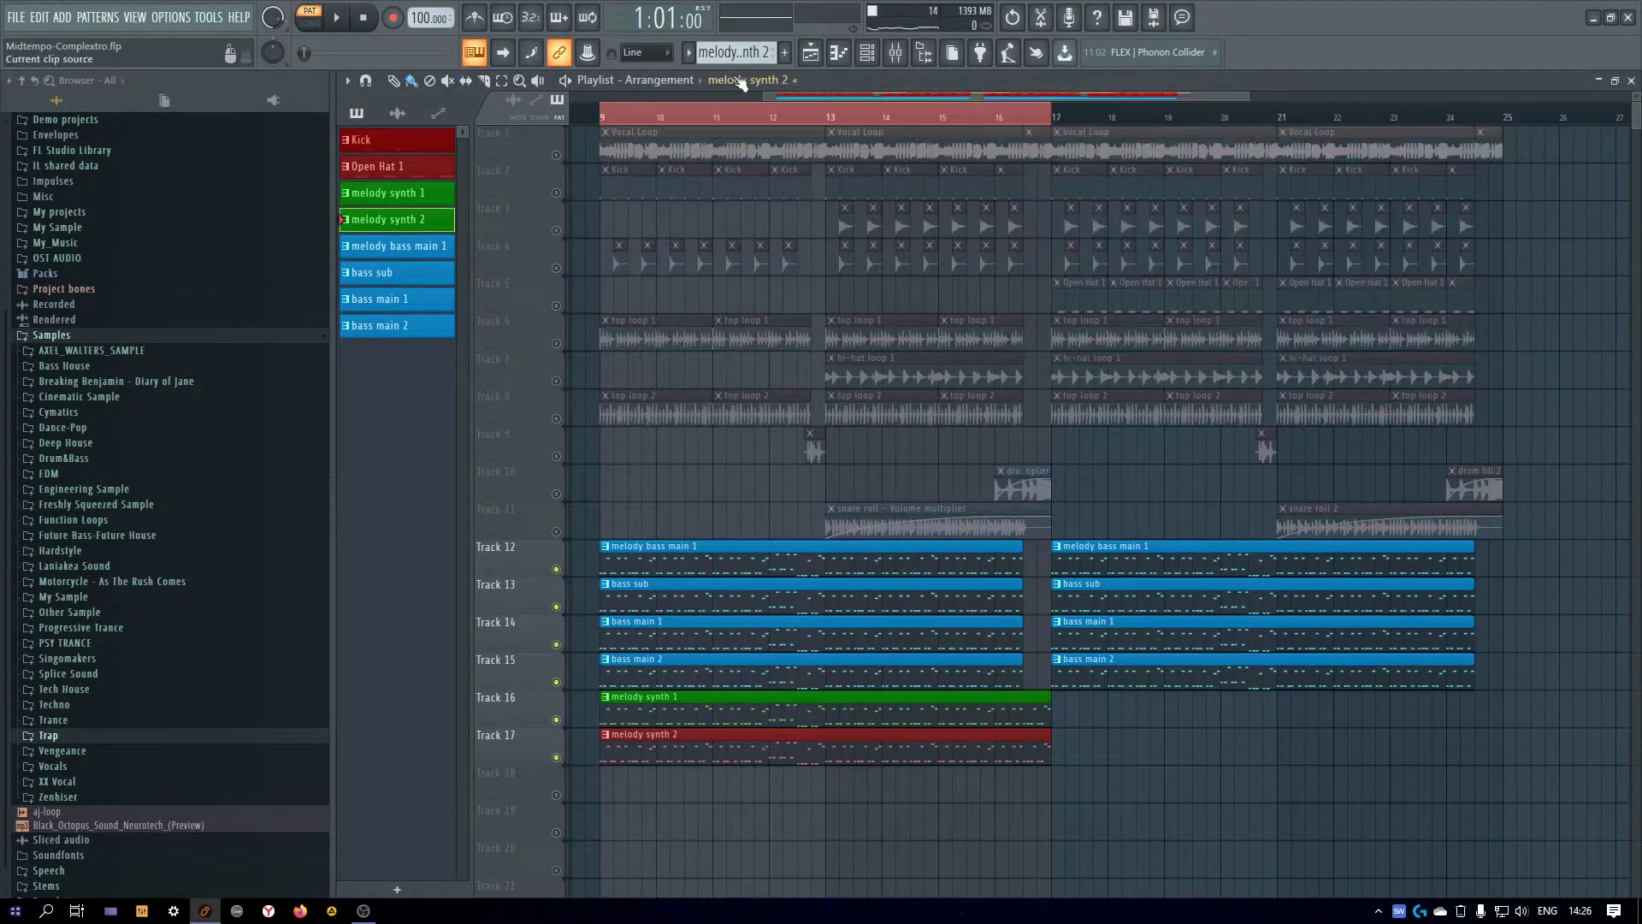
left_click(784, 52)
key("F2")
type("melody fx")
left_click(720, 45)
left_click(742, 111)
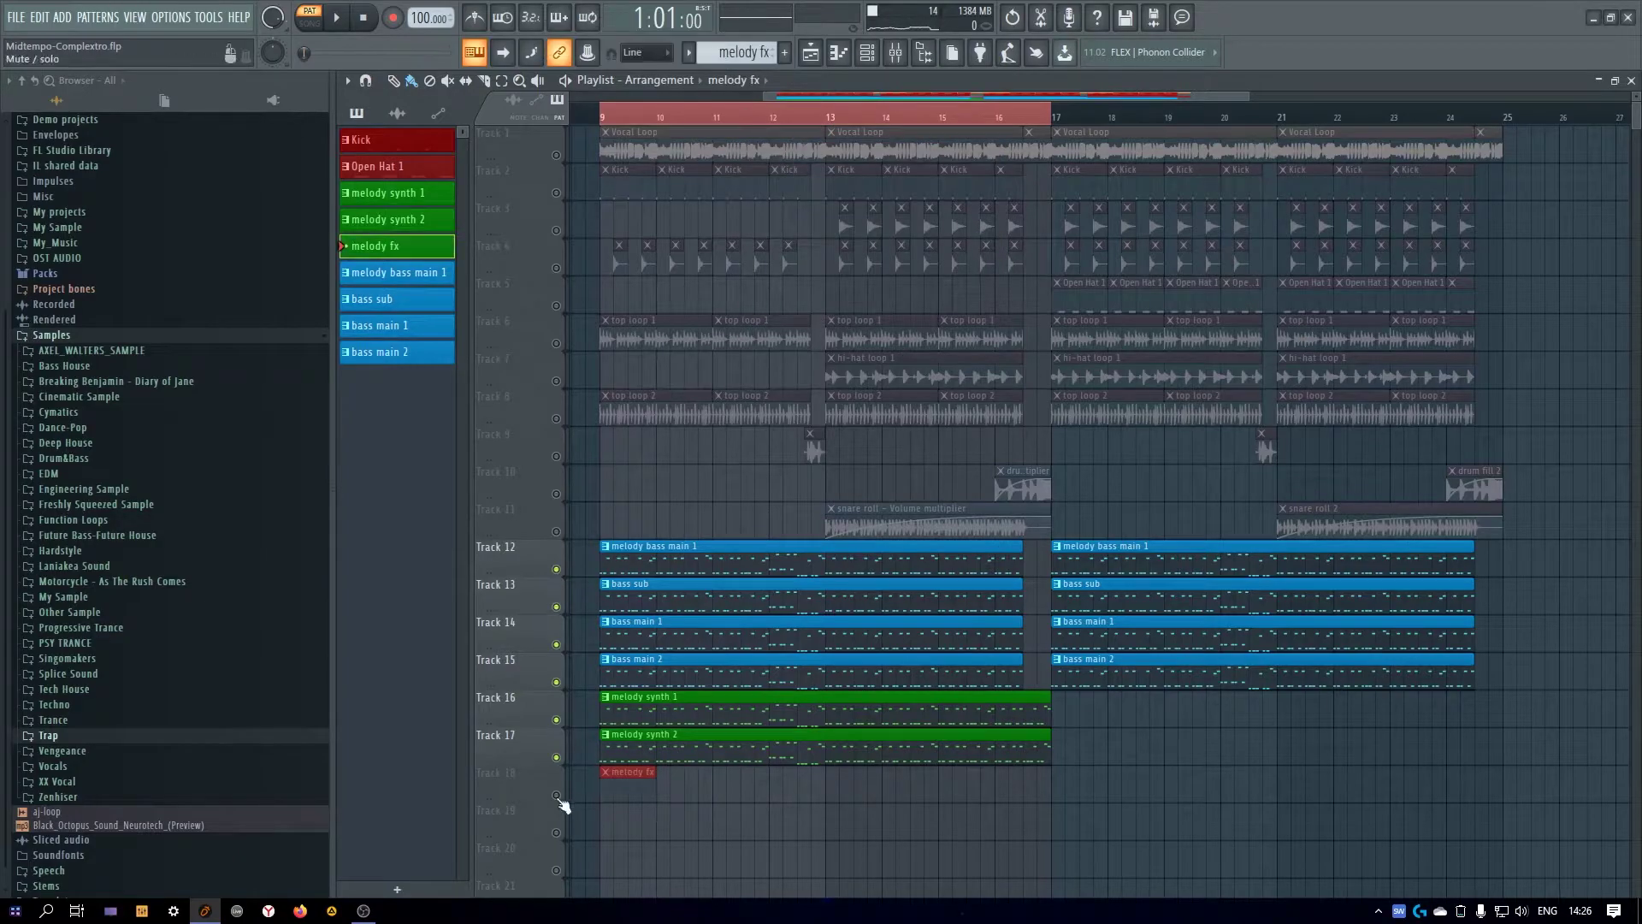
left_click(557, 795)
Add a new Serum channel for melody fx and load the FX - Nuclear Plant Alarm preset
key("F6")
left_click(1234, 344)
mouse_move(1154, 421)
left_click(1232, 550)
left_click(879, 251)
mouse_move(879, 535)
mouse_move(1158, 577)
left_click(652, 82)
Name the new Serum channel melody fx, route it to mixer track 24 and insert LFOTool in the second effect slot
left_click(1169, 226)
right_click(1308, 329)
left_click(1345, 367)
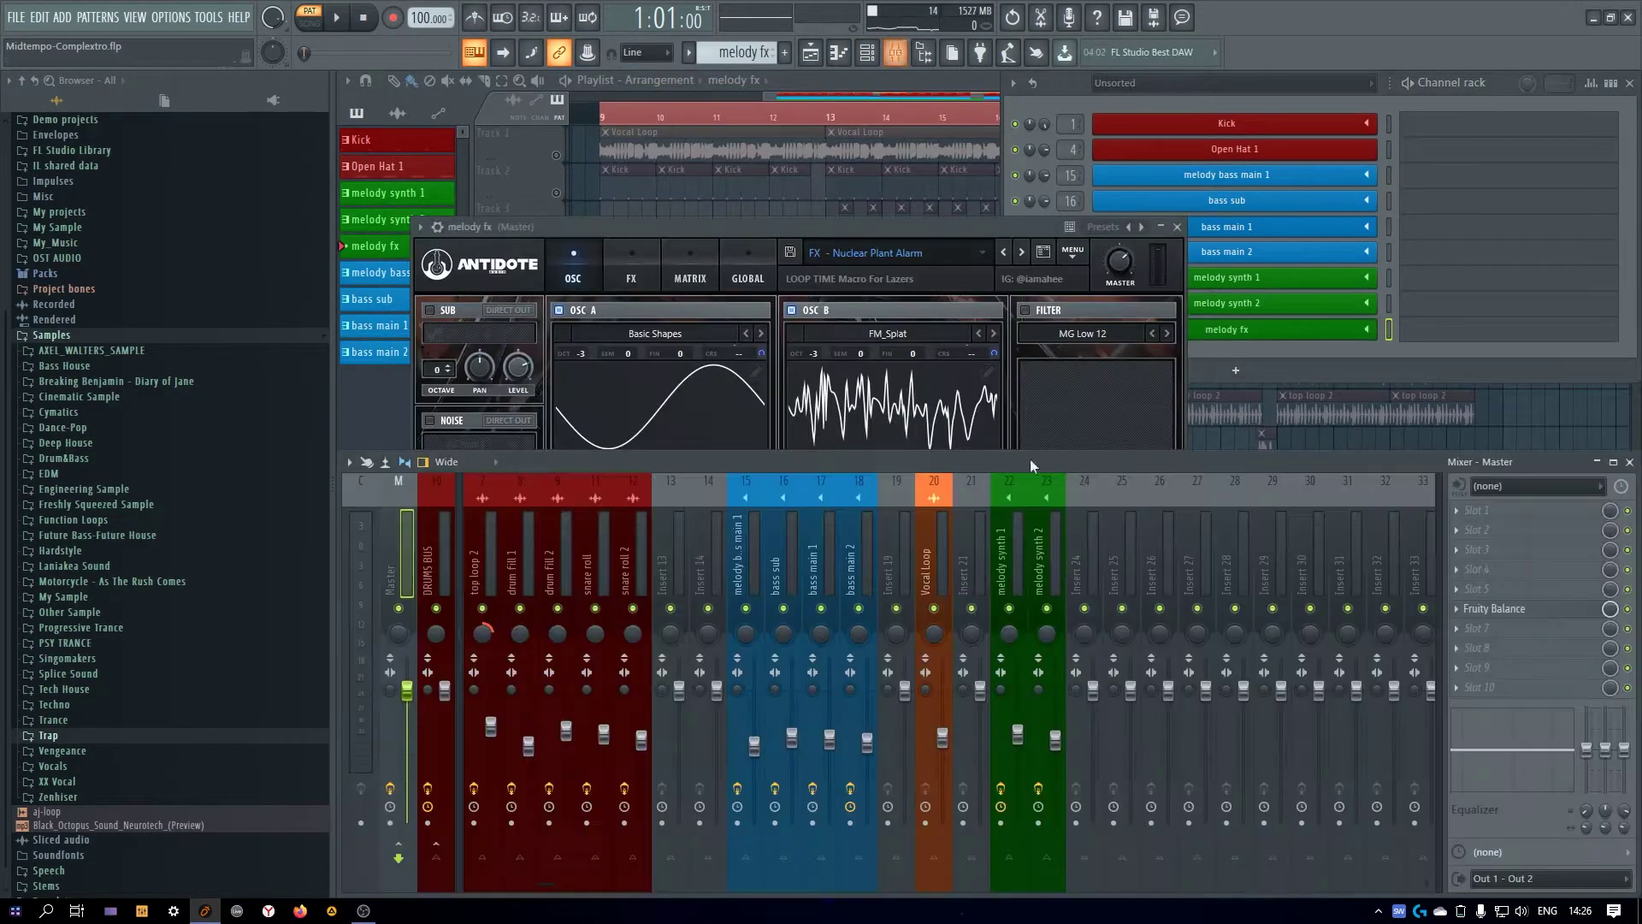
left_click(1479, 530)
left_click(1334, 737)
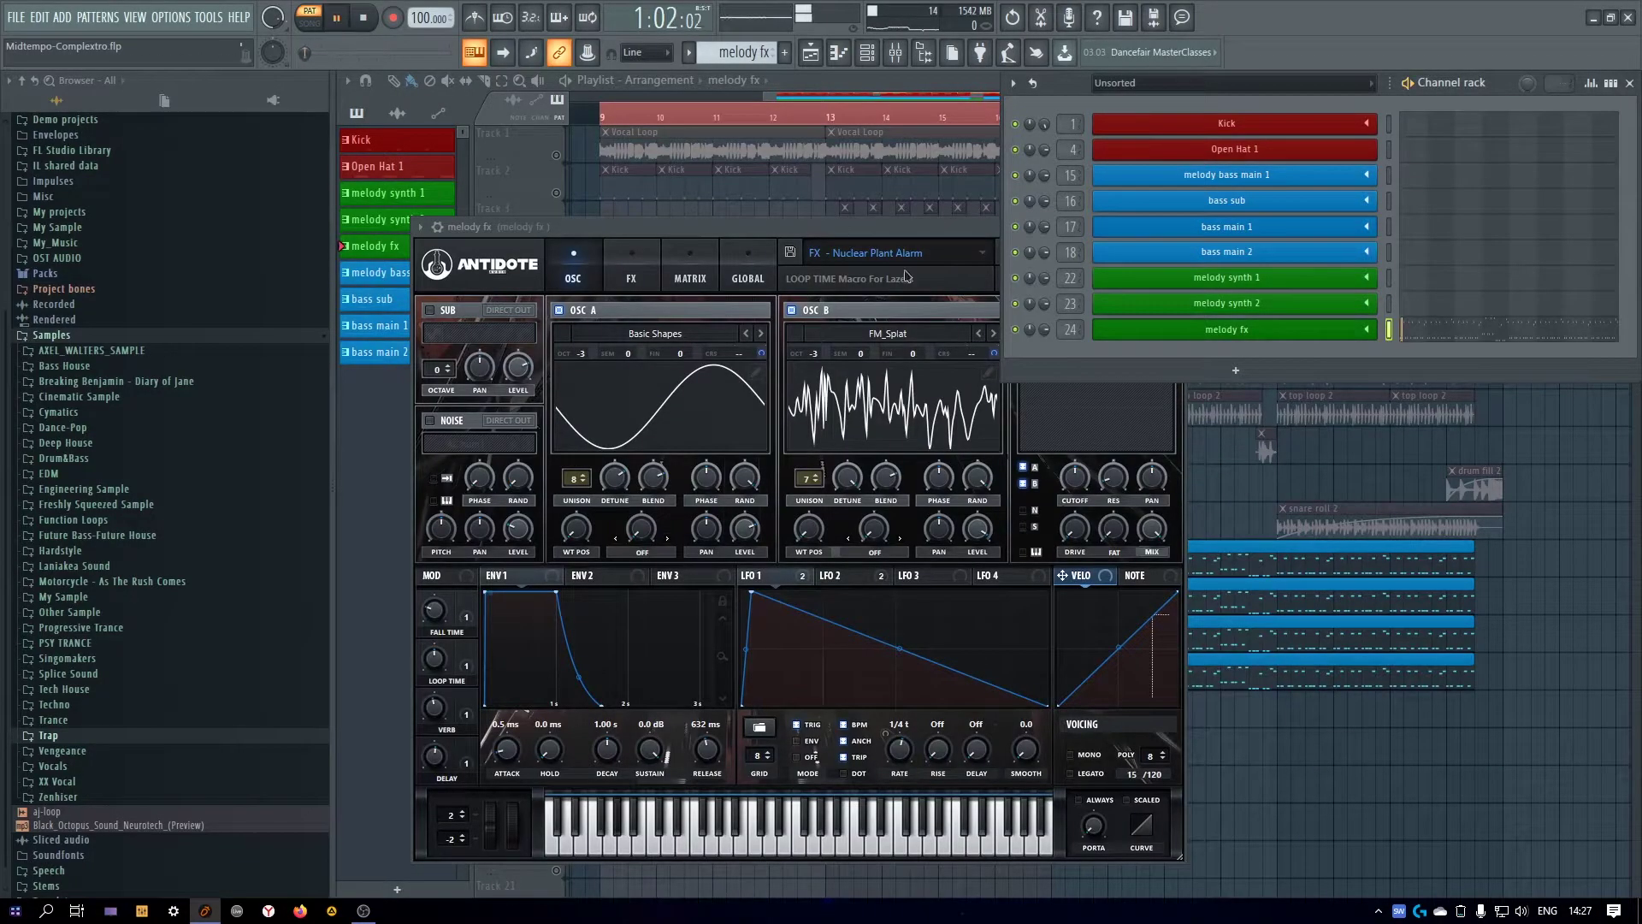
Audition the FX presets after FX - Nuclear Plant Alarm and load FX - Classic Hey on melody fx
left_click(880, 227)
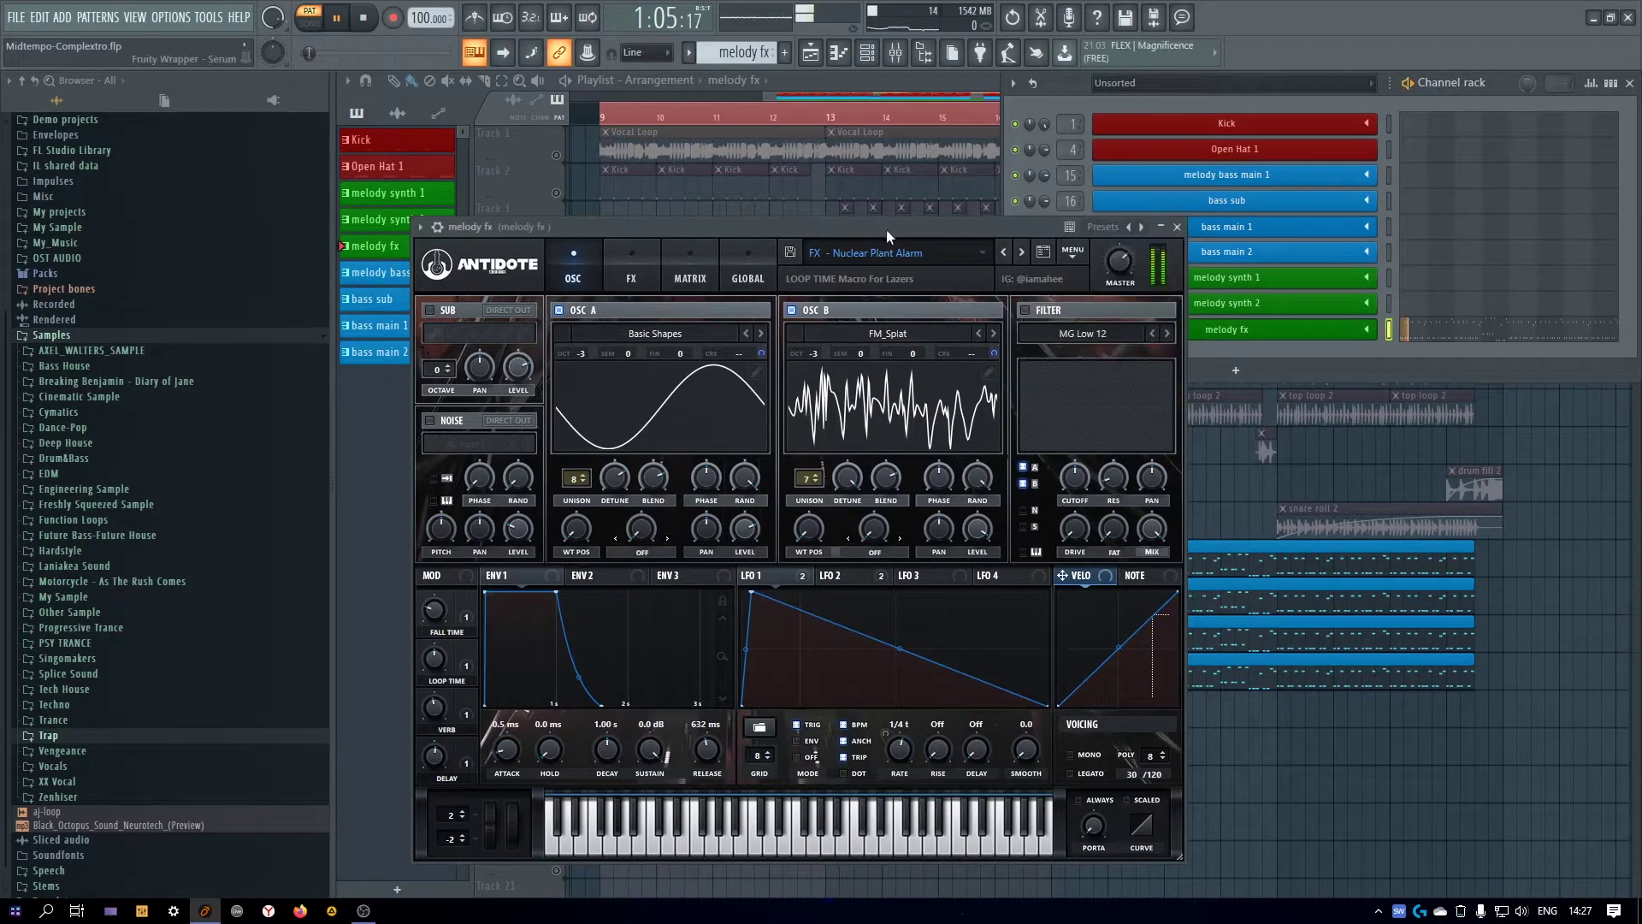
left_click(1023, 253)
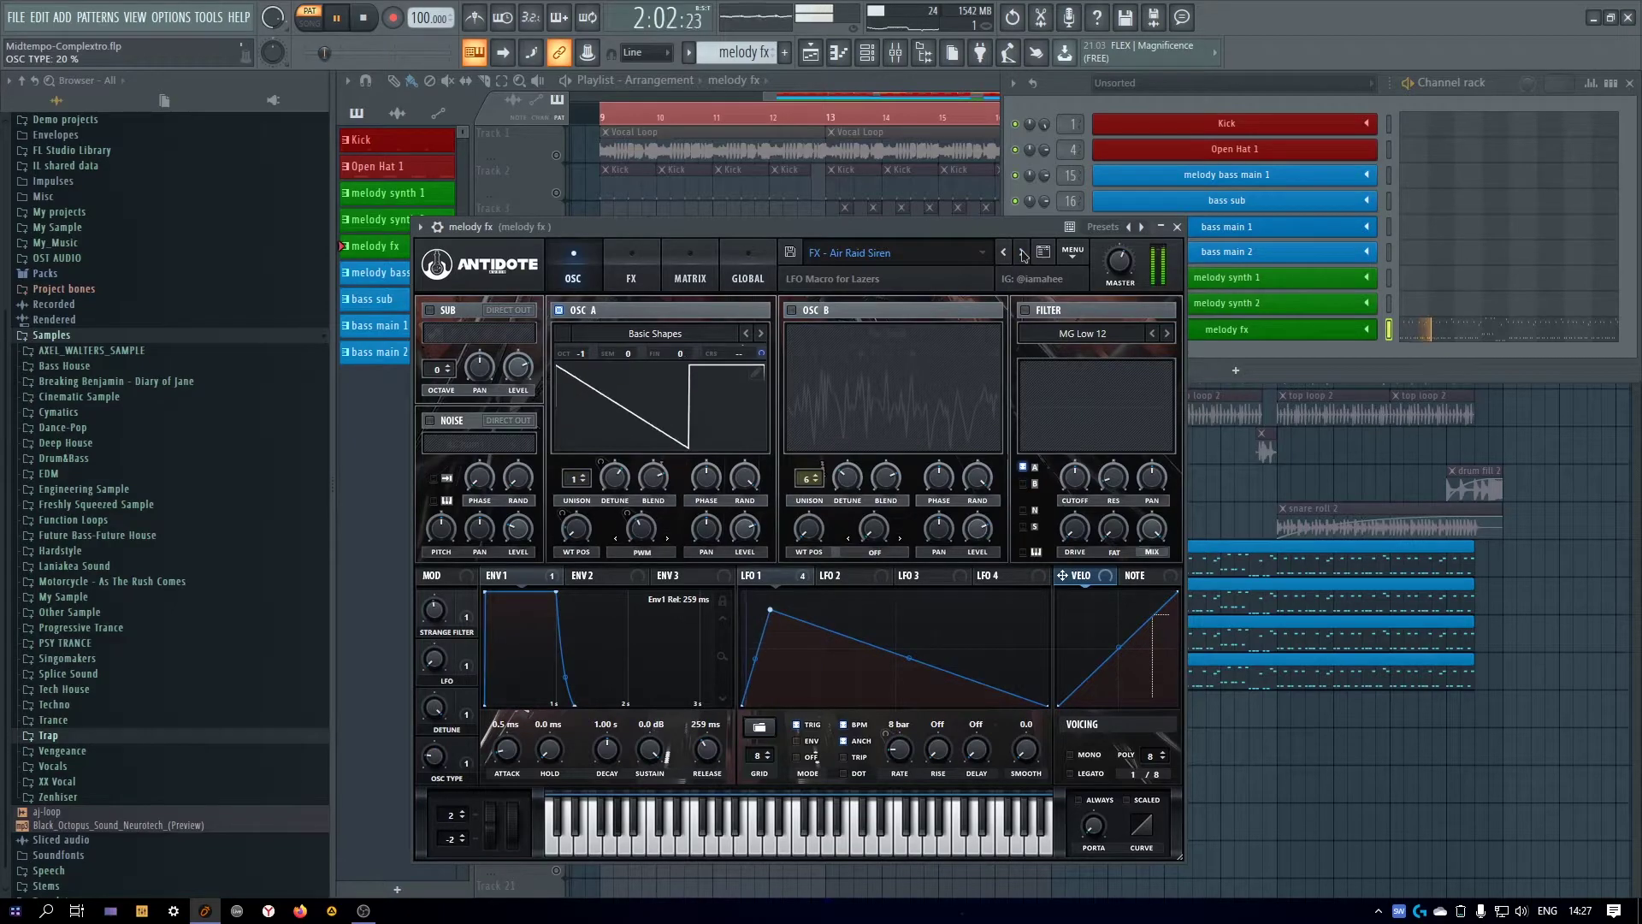
left_click(1023, 253)
key("space")
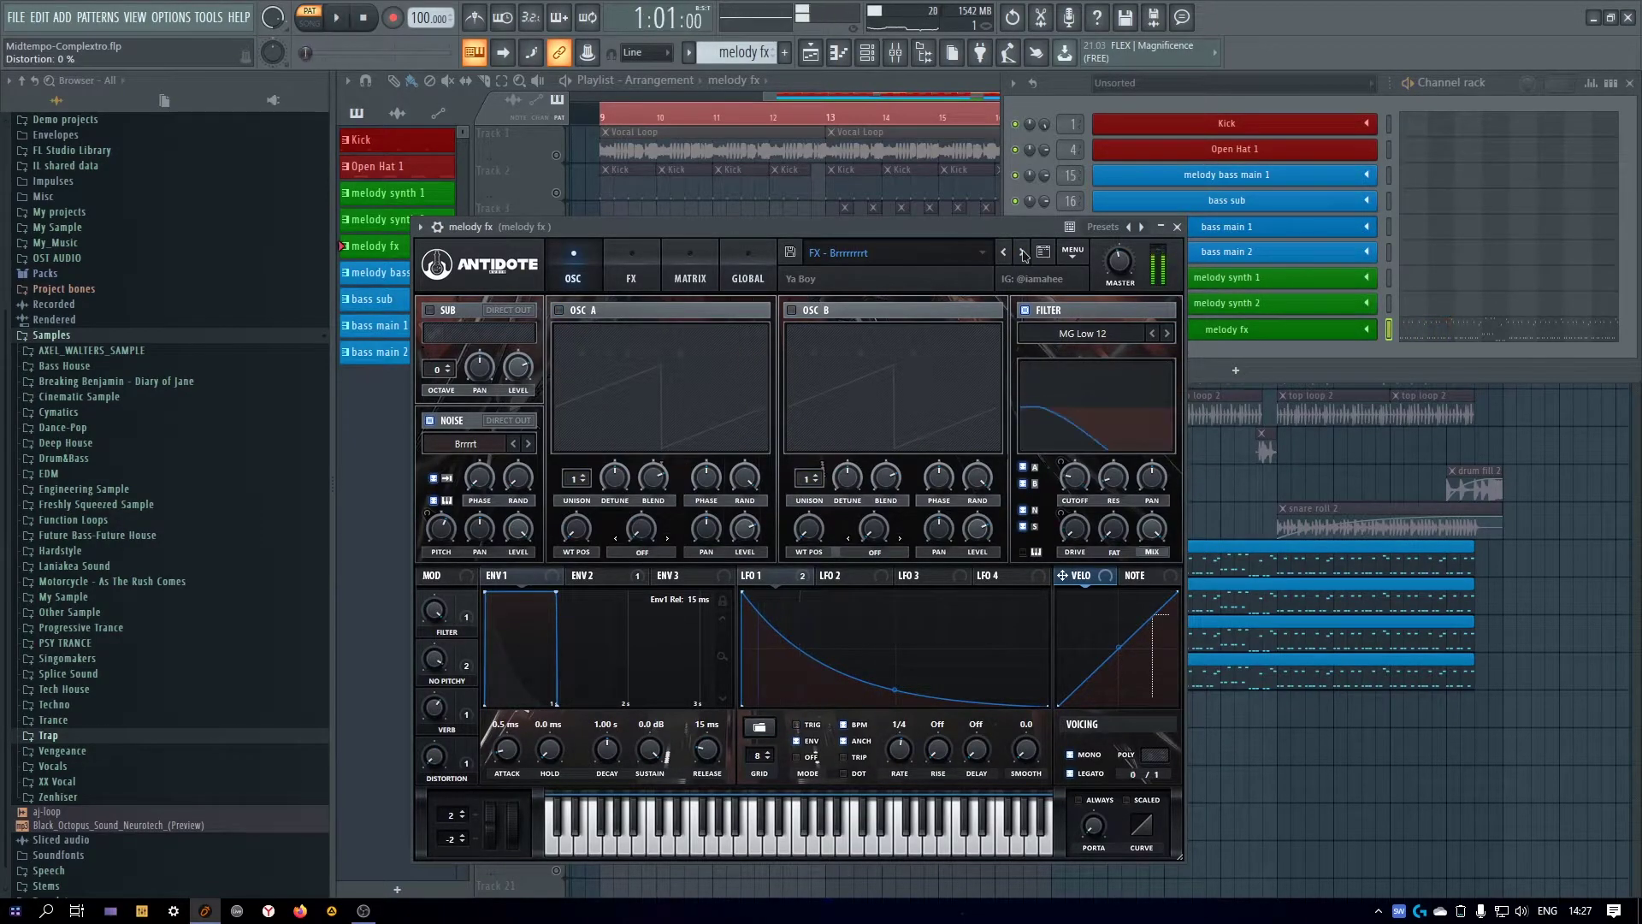
key("h")
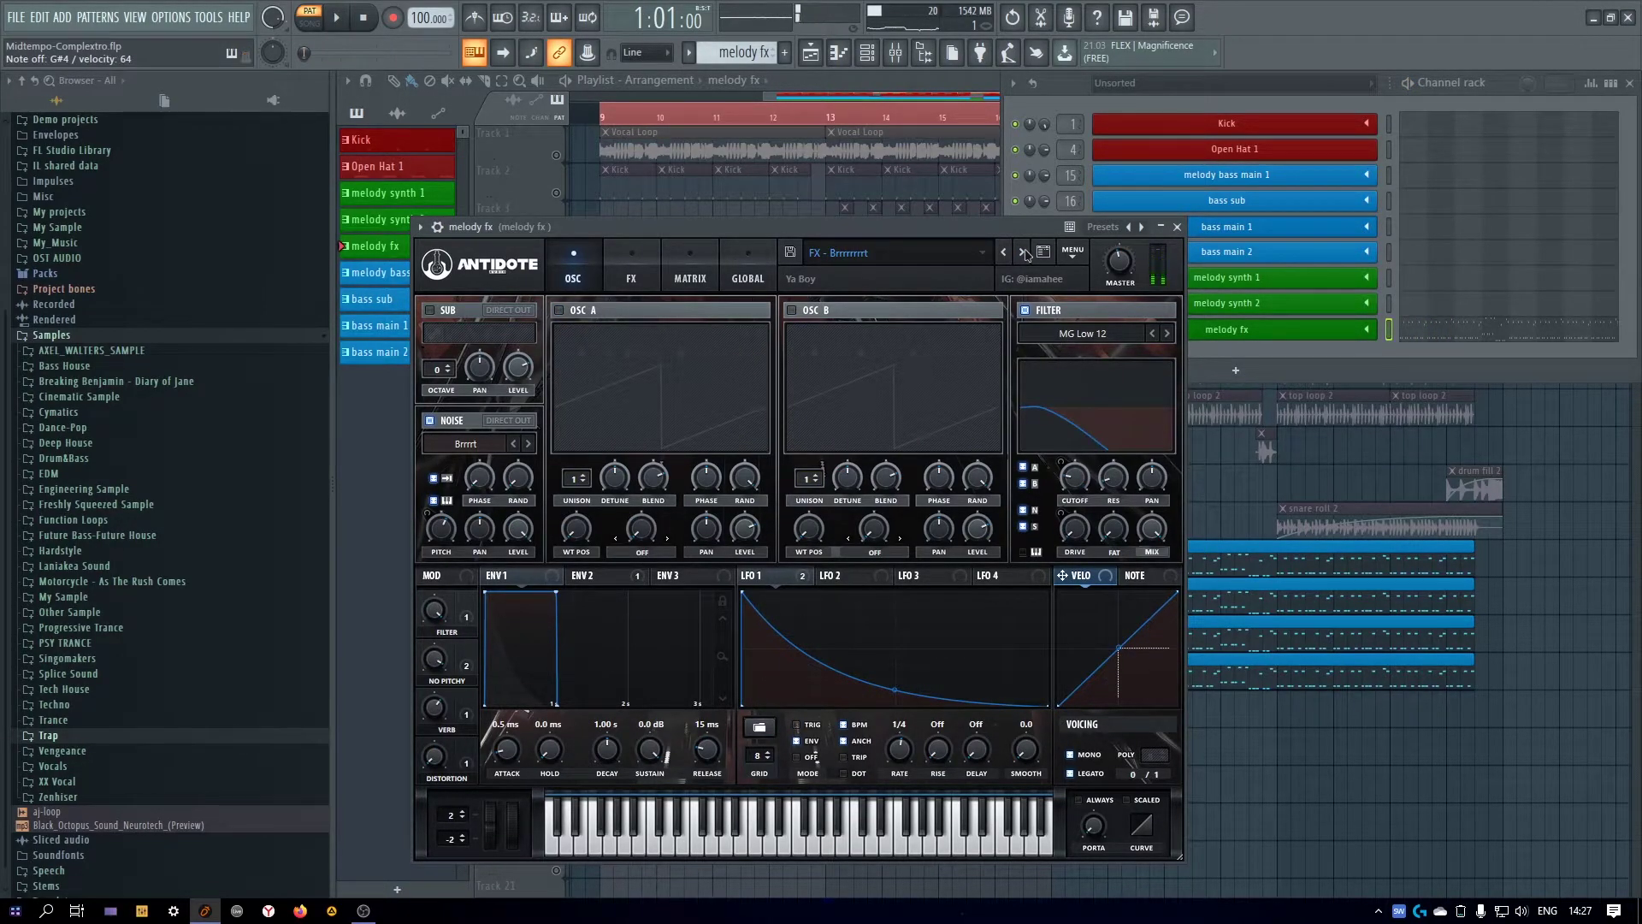
left_click(1023, 252)
key("space")
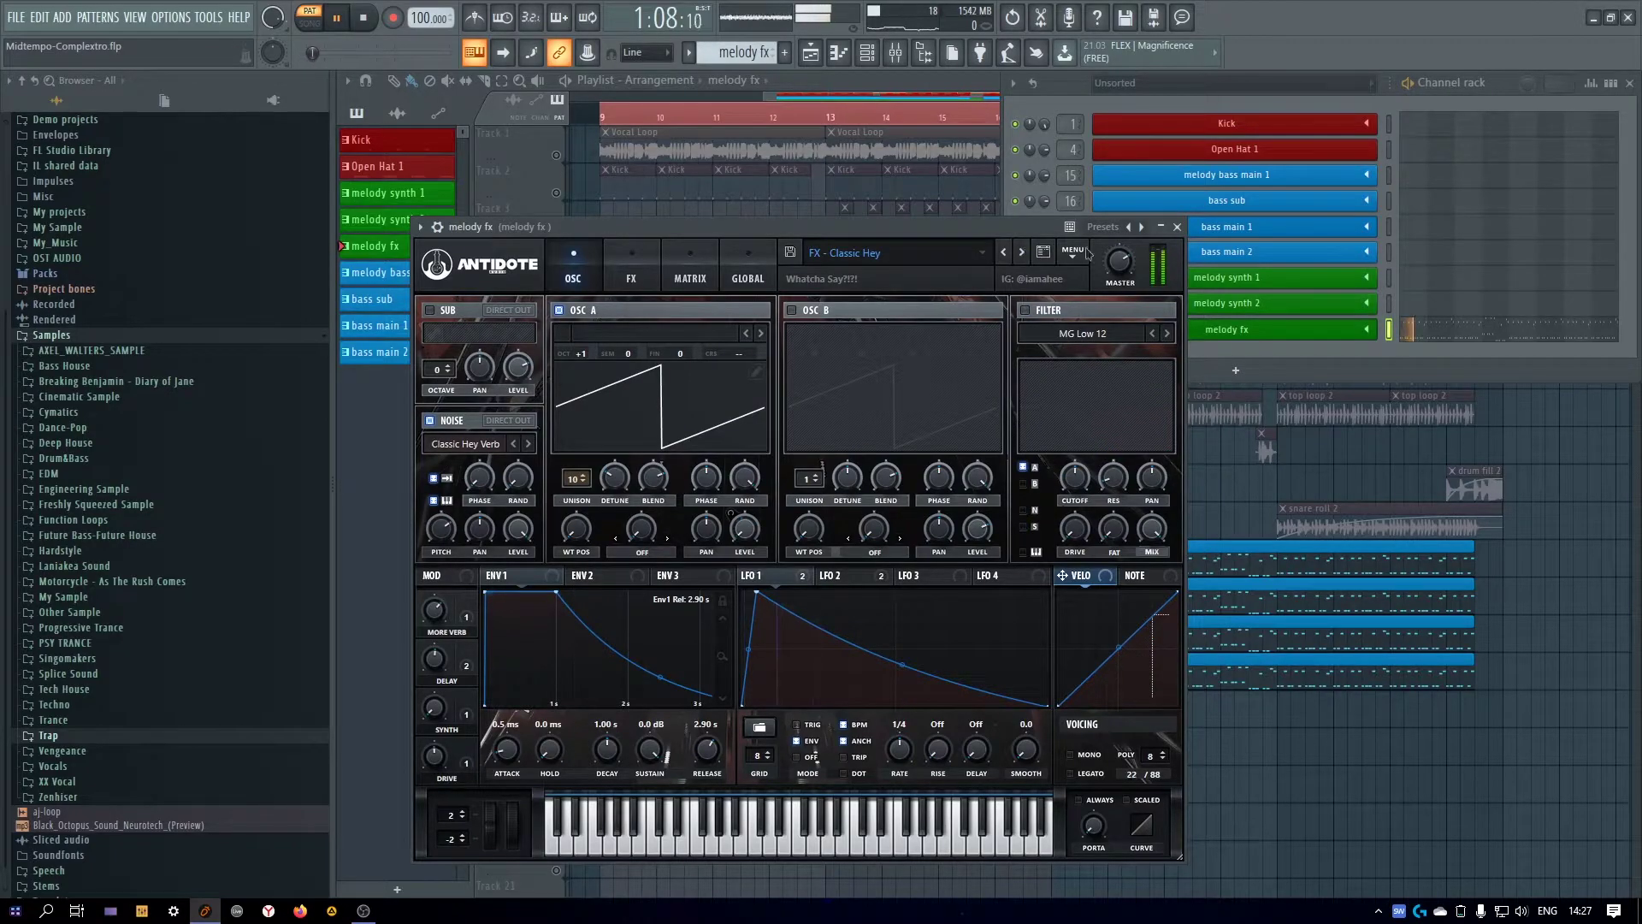
Try the MG Low 12 filter on FX - Classic Hey with the noise oscillator routed through it, sweeping the cutoff during playback
left_click_drag(1084, 487, 1079, 370)
left_click(1026, 310)
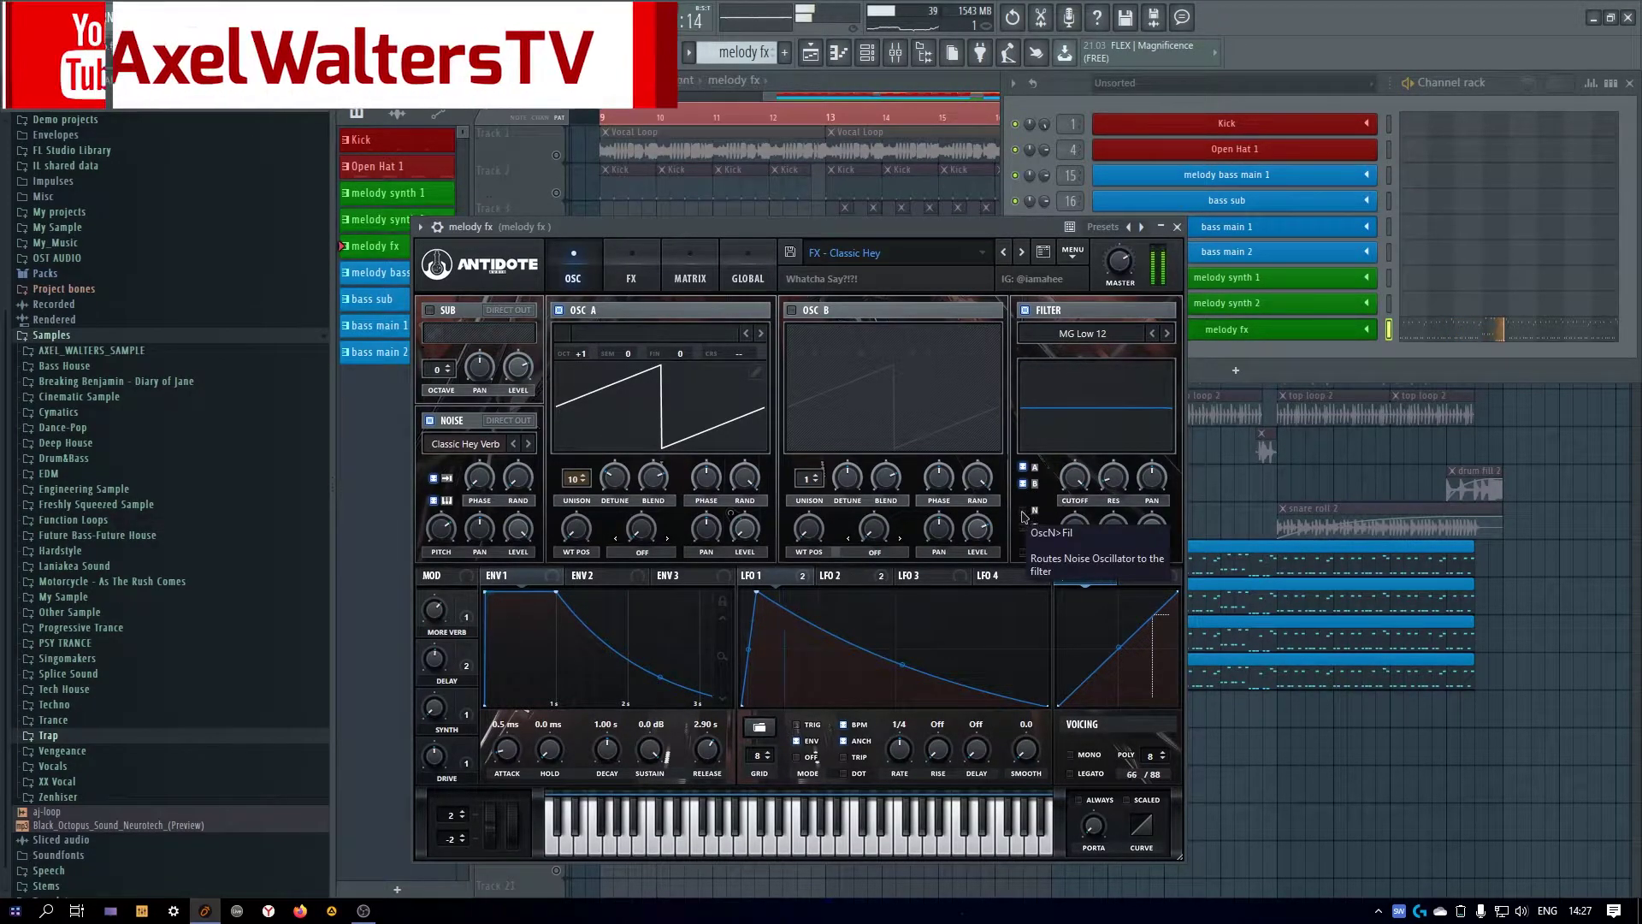
left_click(1025, 511)
left_click_drag(1076, 480, 1082, 592)
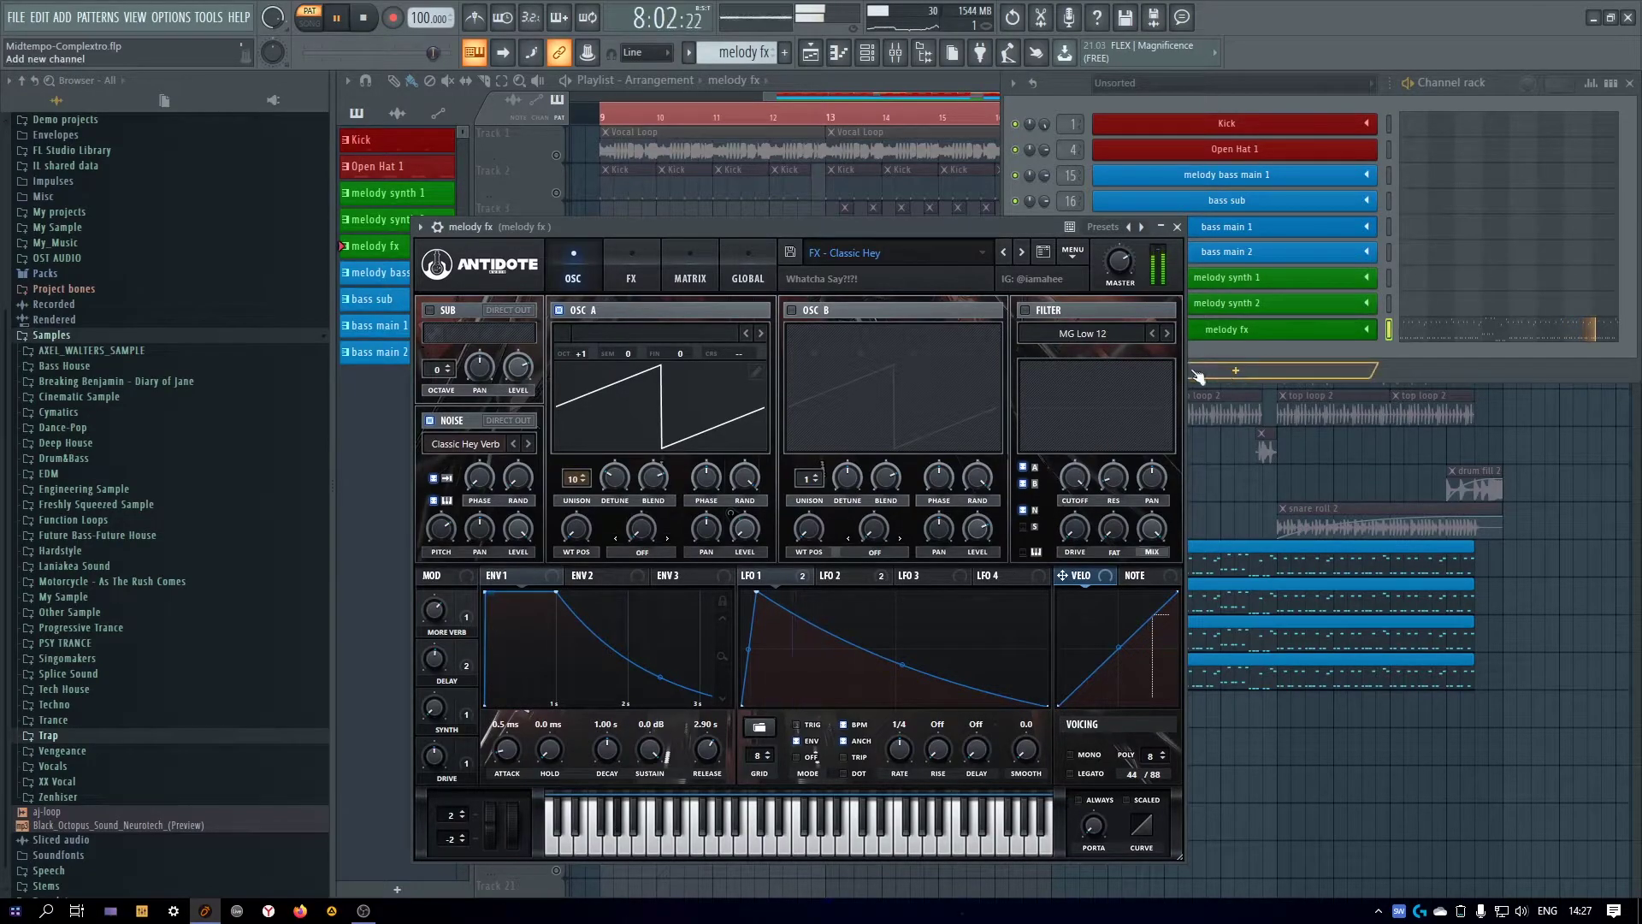
left_click(1177, 226)
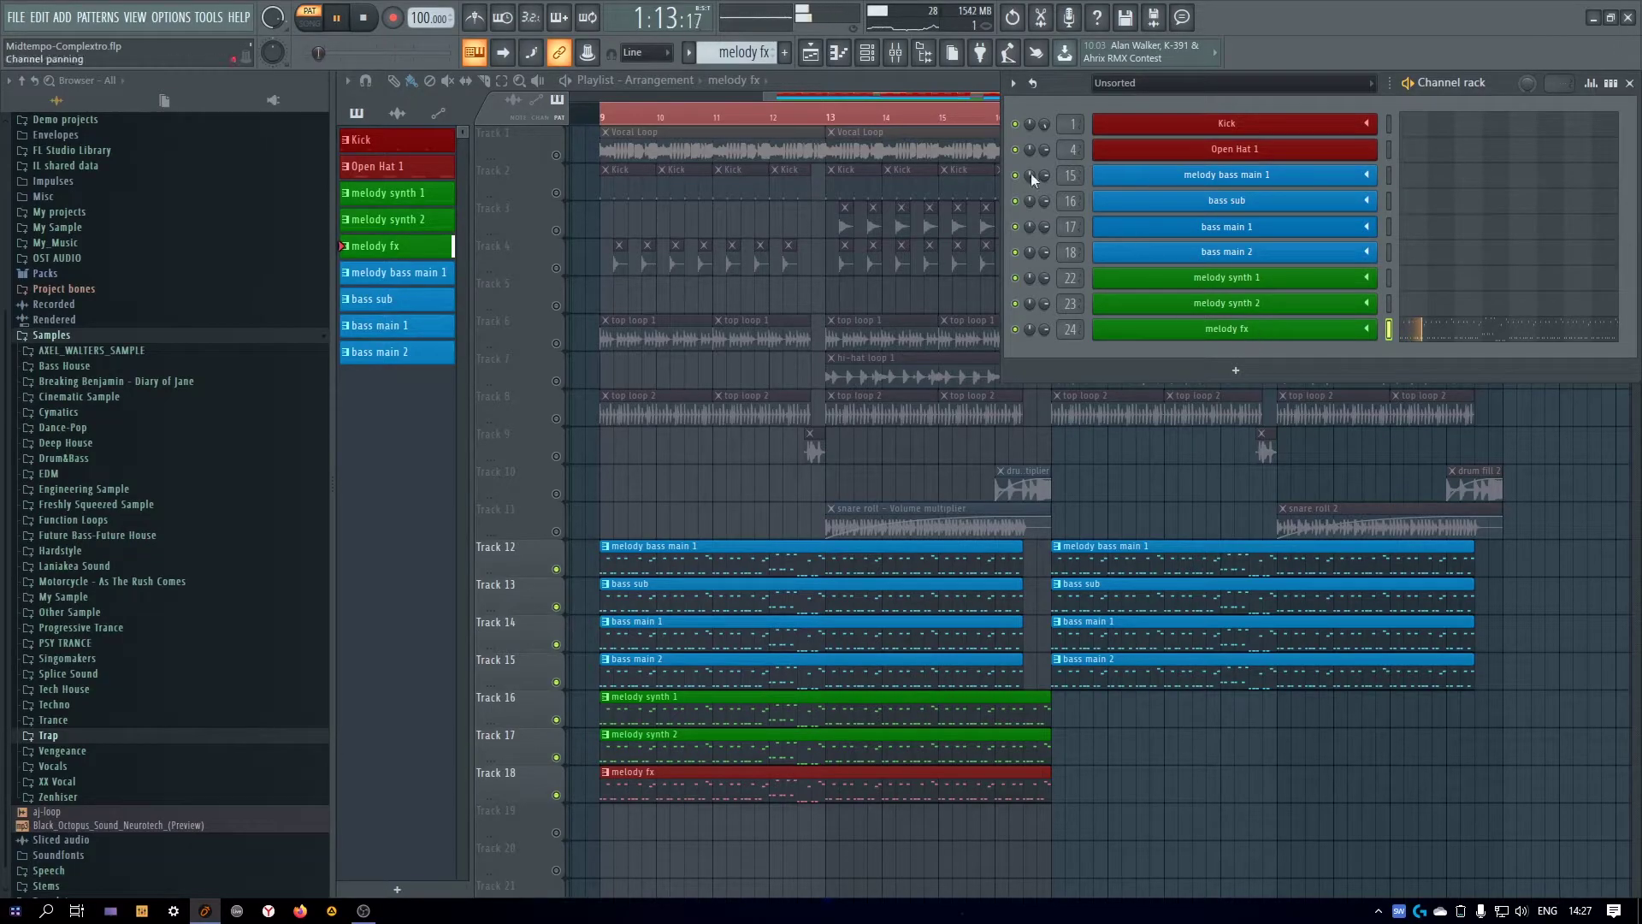
Insert Fruity parametric EQ 2 in the first effect slot of the melody fx mixer track
left_click(895, 53)
left_click(1462, 513)
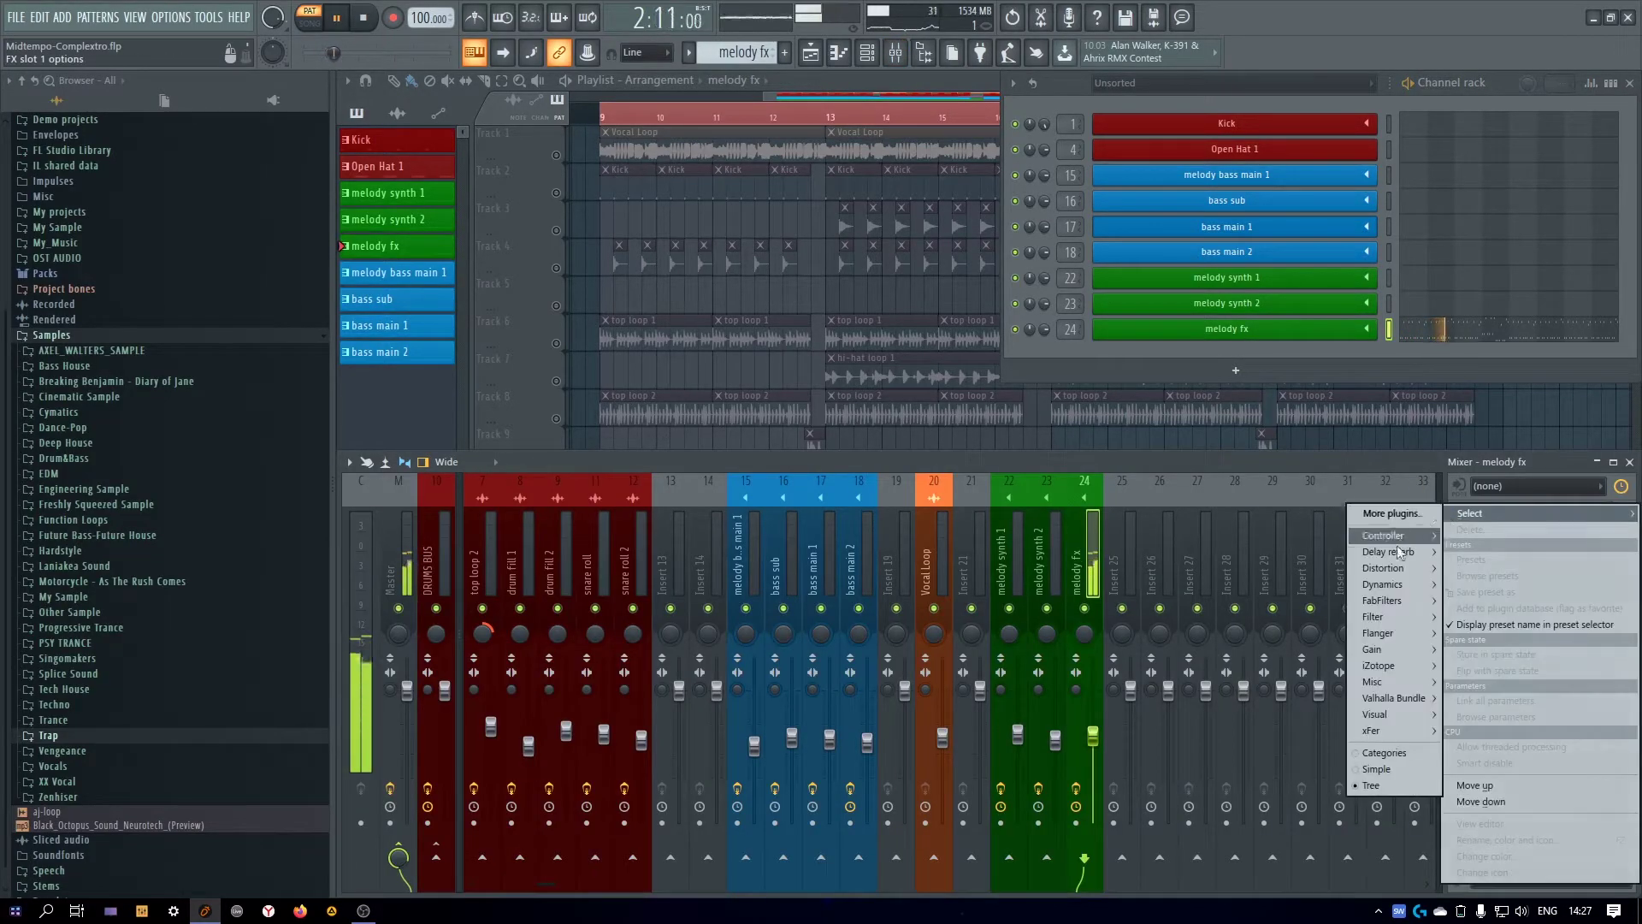
mouse_move(1403, 630)
left_click(1317, 654)
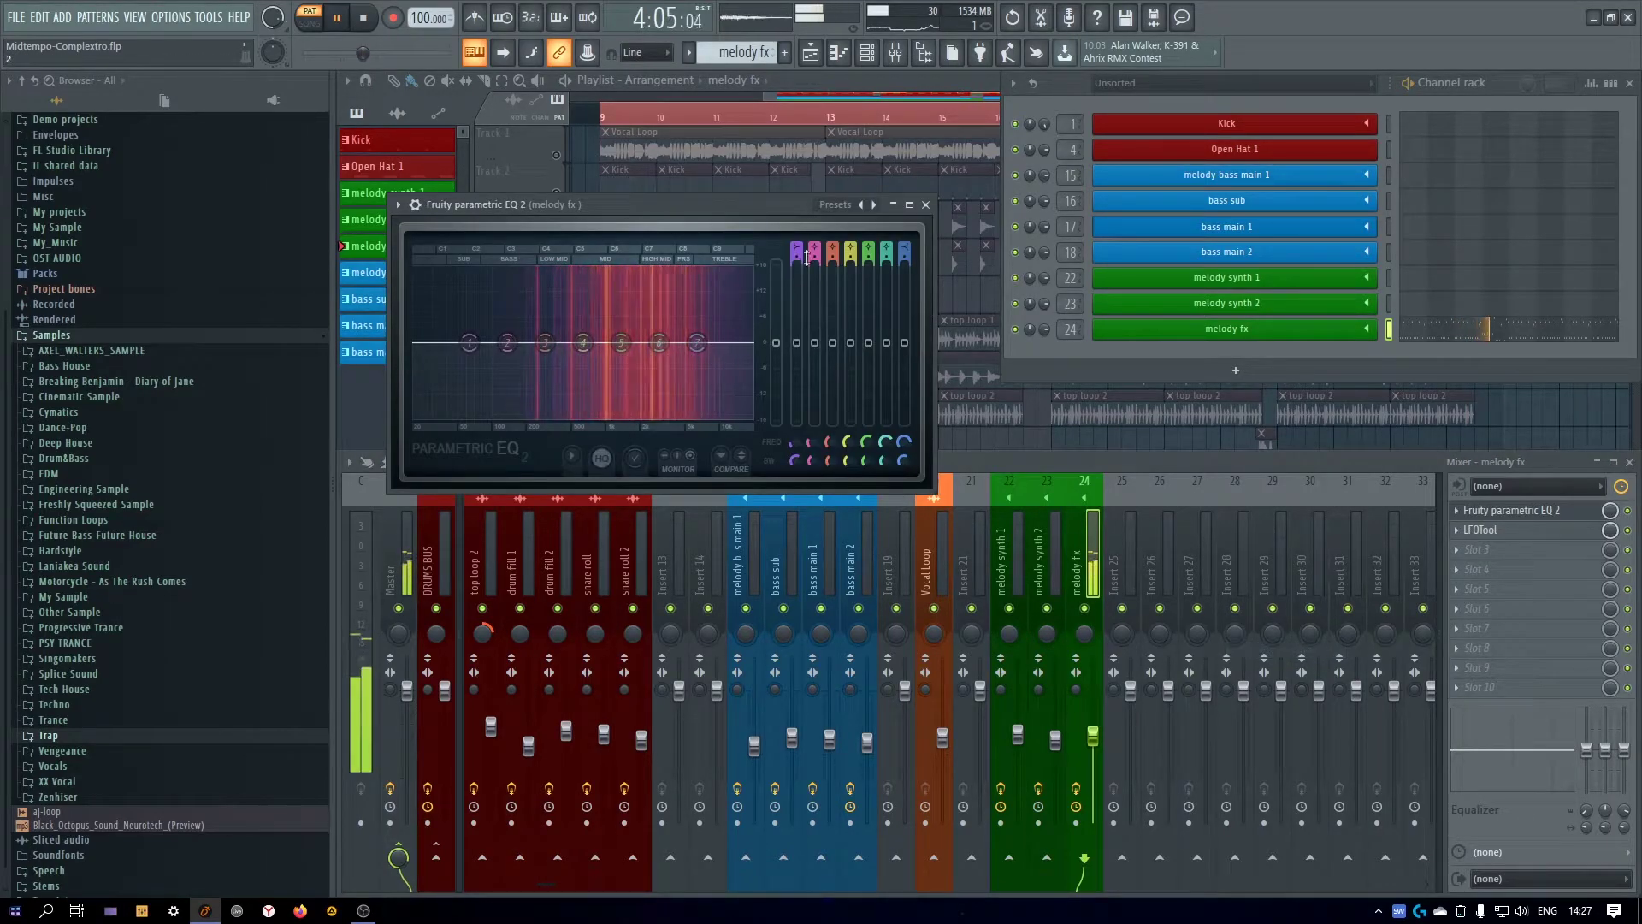
High-pass melody fx with EQ band 1, dip bands 4 and 5 slightly and raise the band 7 high shelf a little
left_click(795, 253)
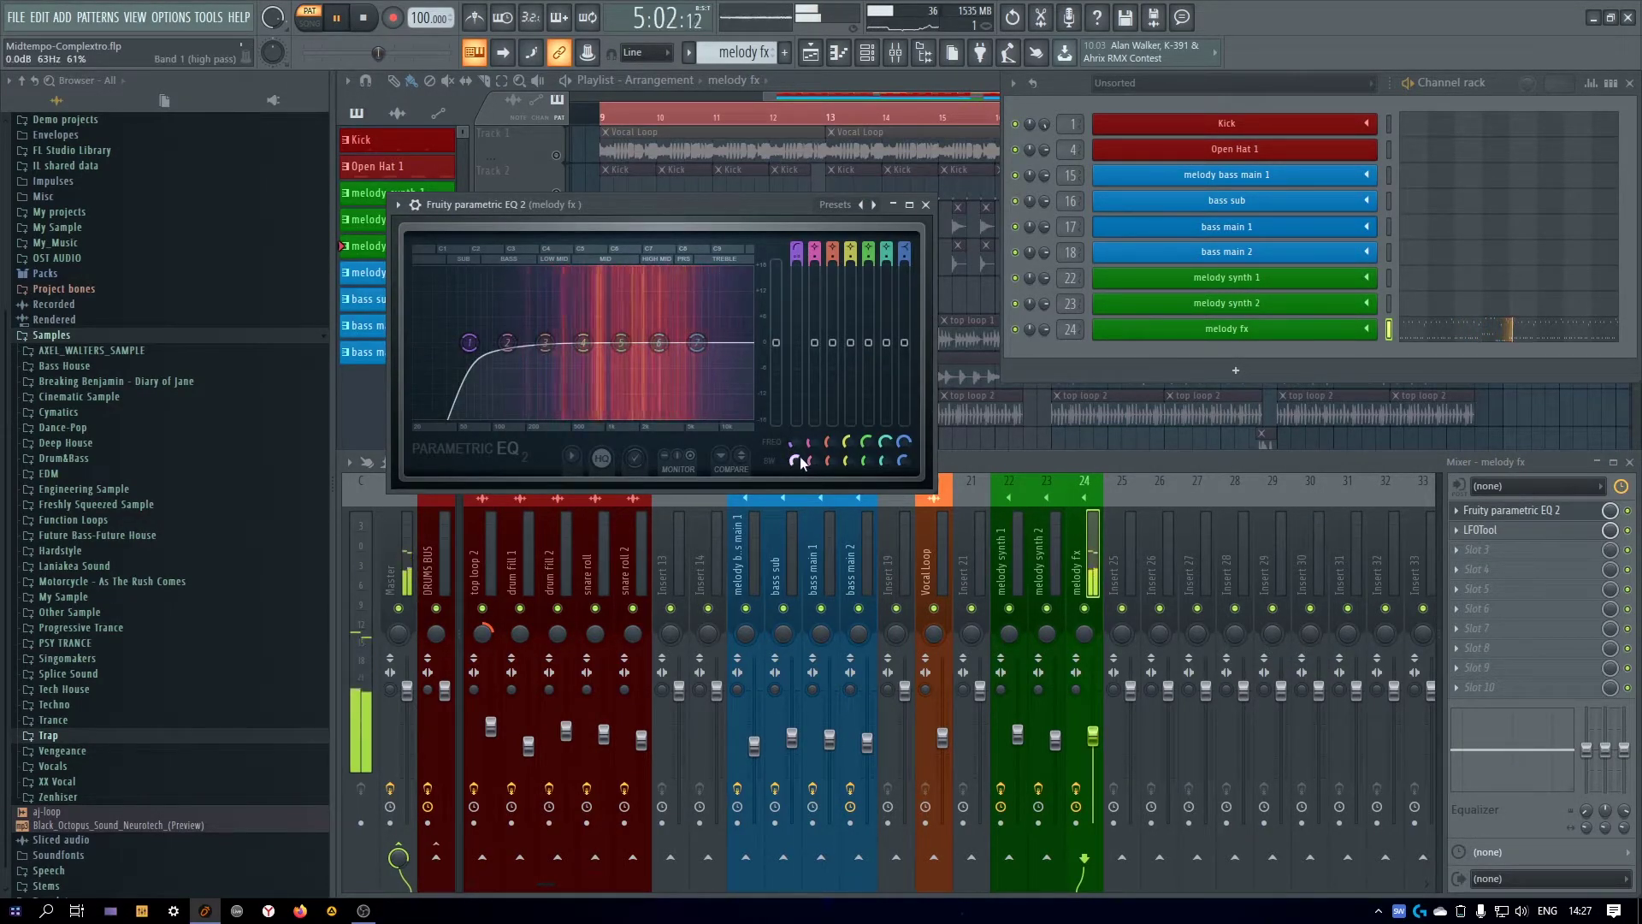
left_click_drag(799, 439, 799, 400)
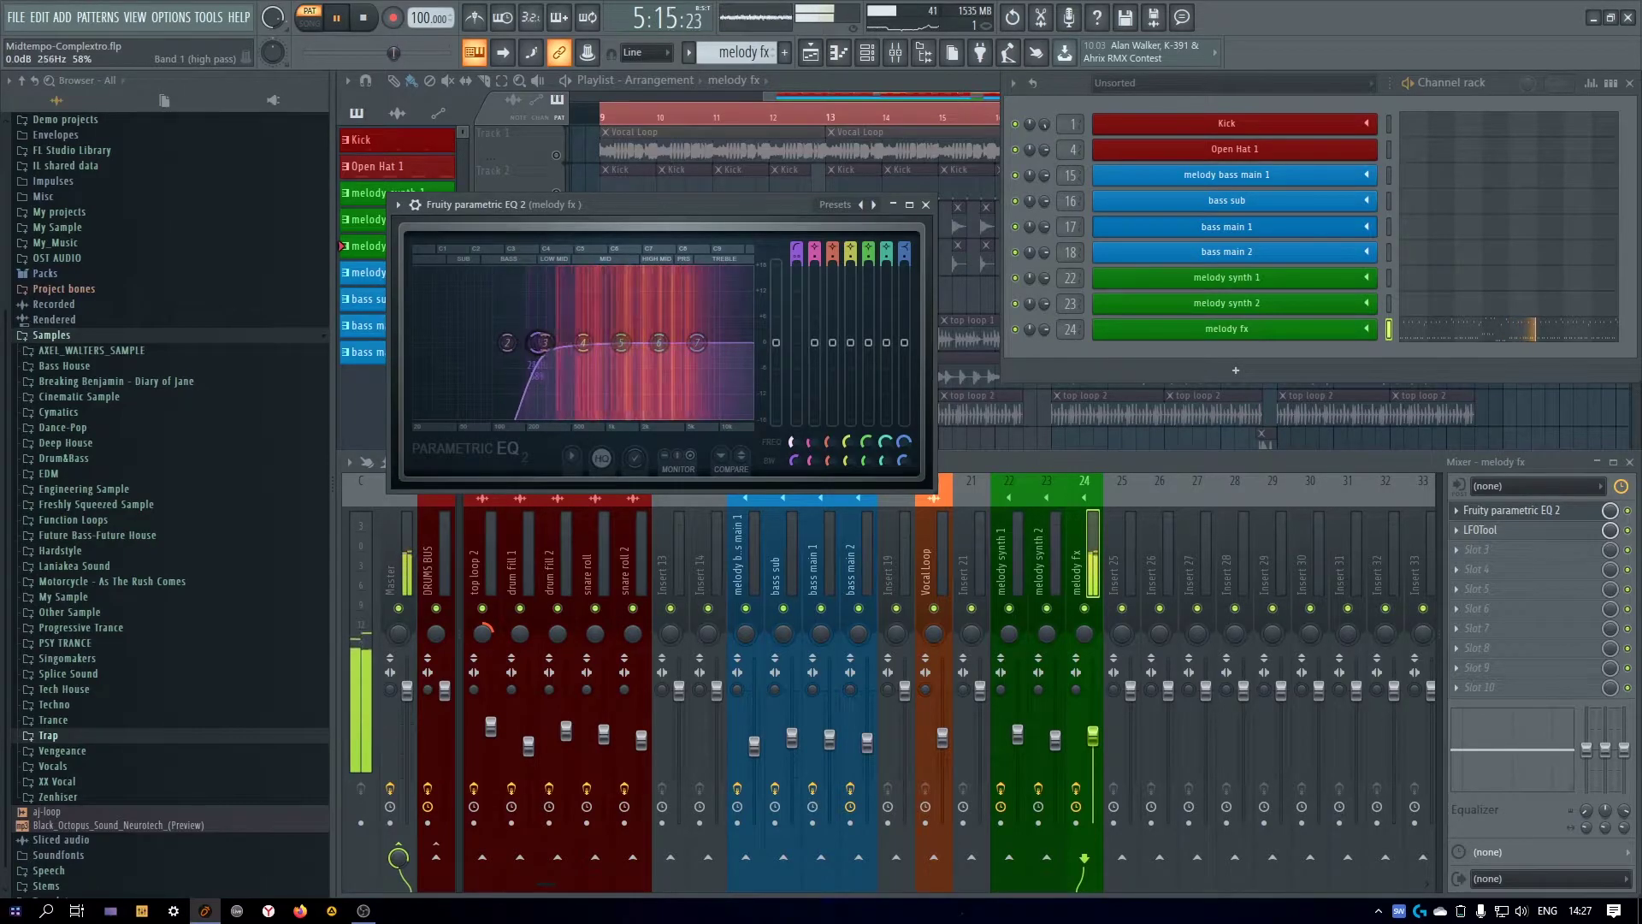
left_click_drag(584, 342, 621, 349)
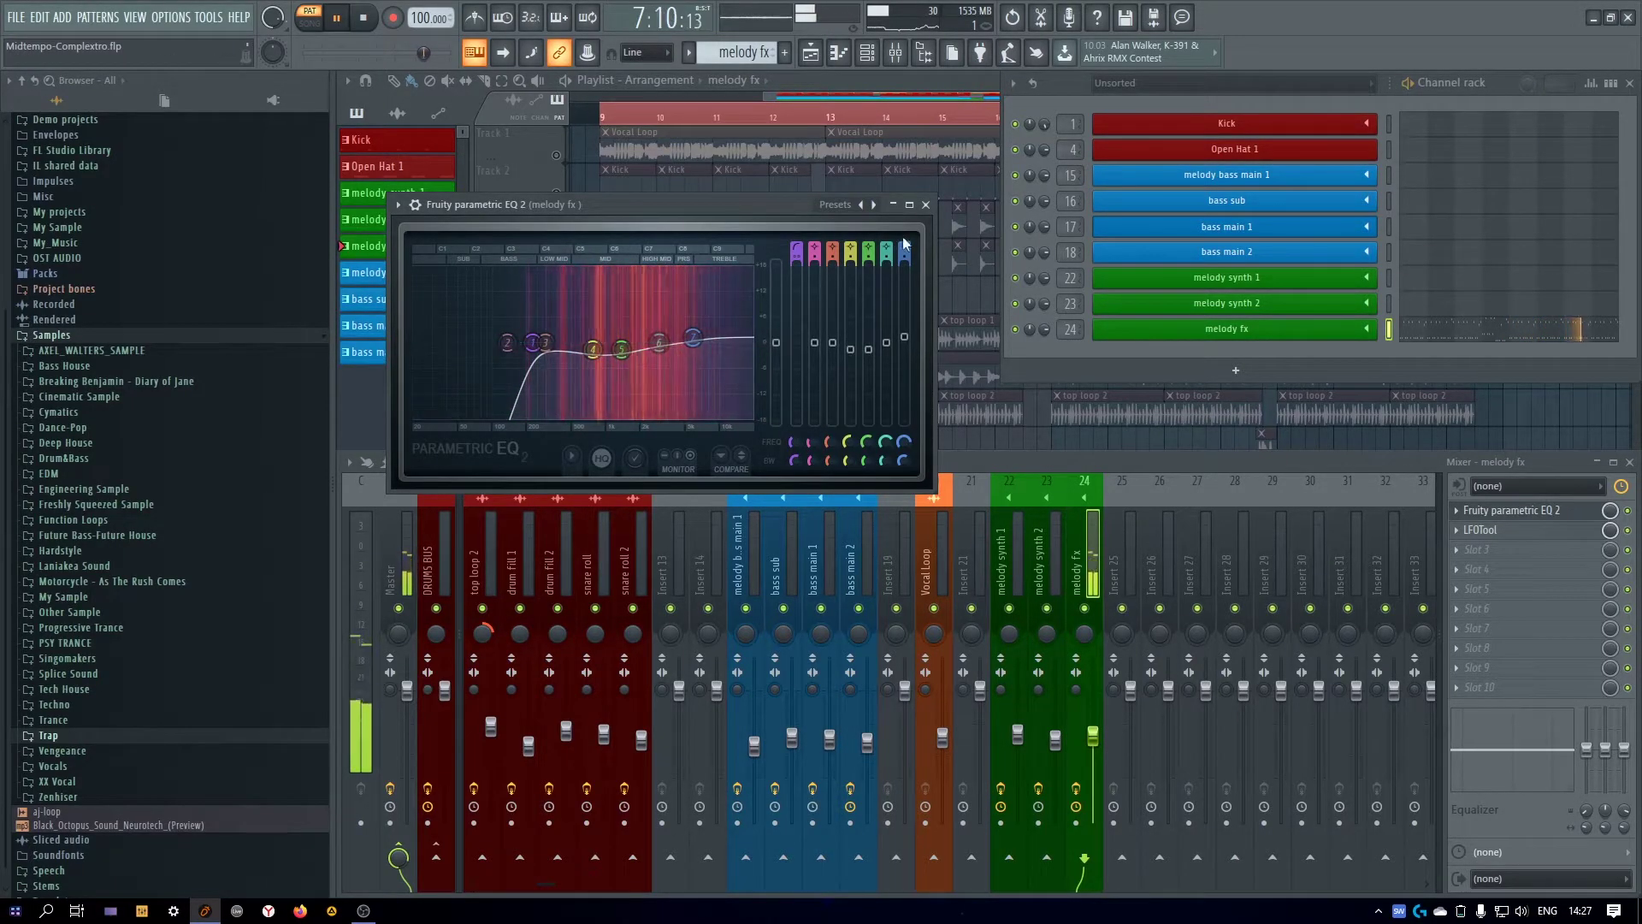
left_click(925, 205)
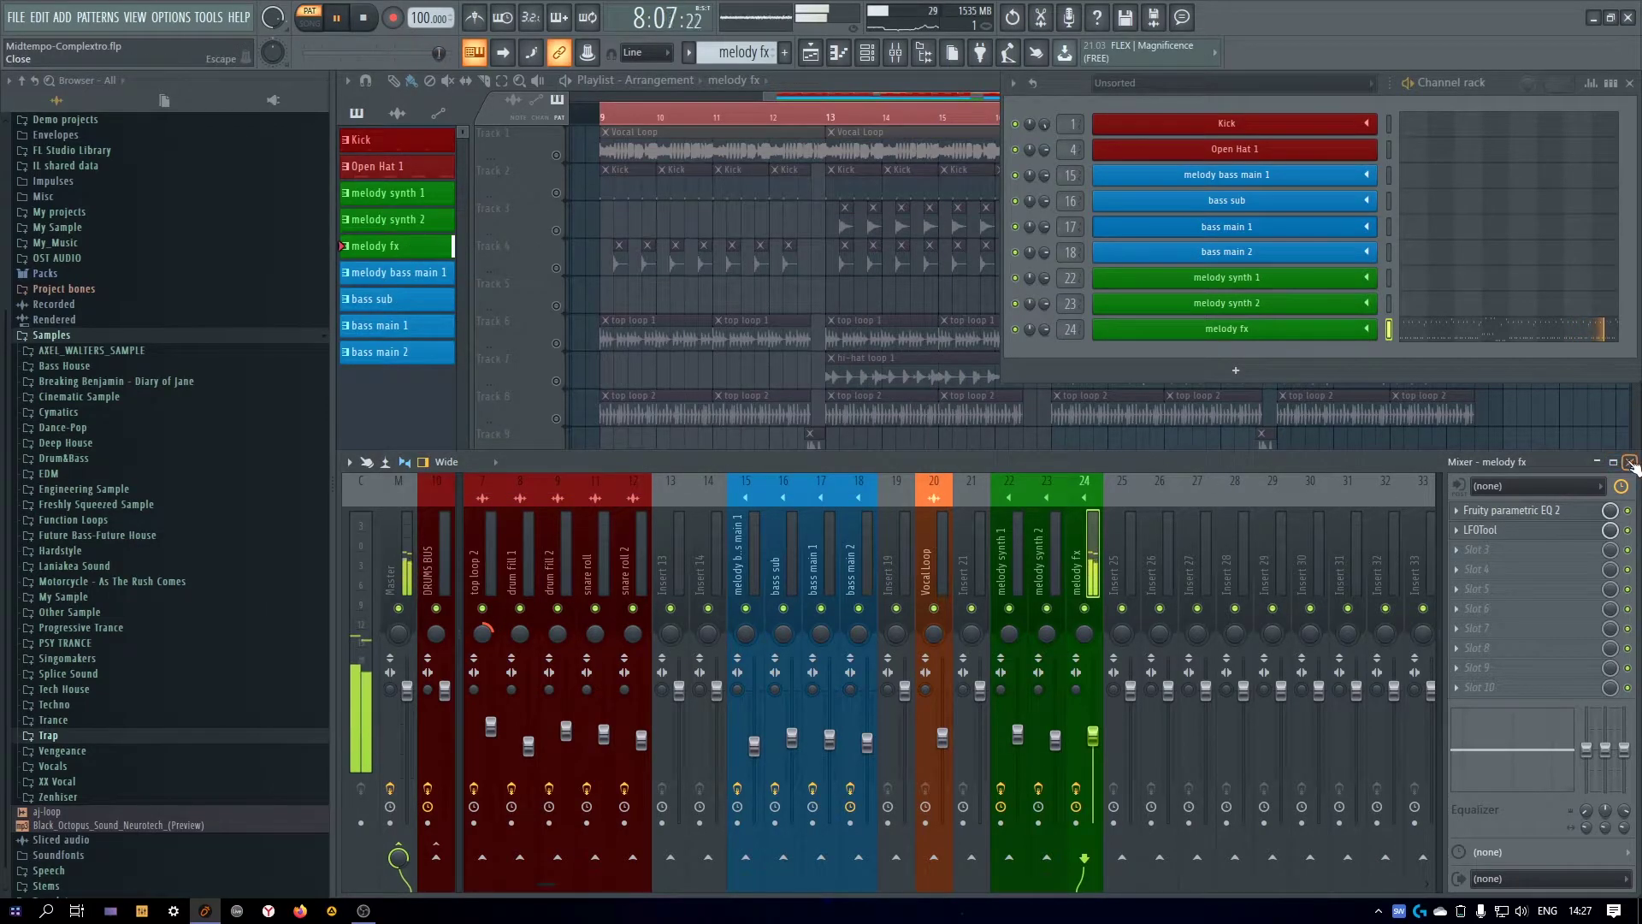
left_click(1629, 461)
Mute the four bass tracks, Tracks 12 to 15, and play the song with only the melody synth and fx layers
left_click_drag(562, 684, 566, 580)
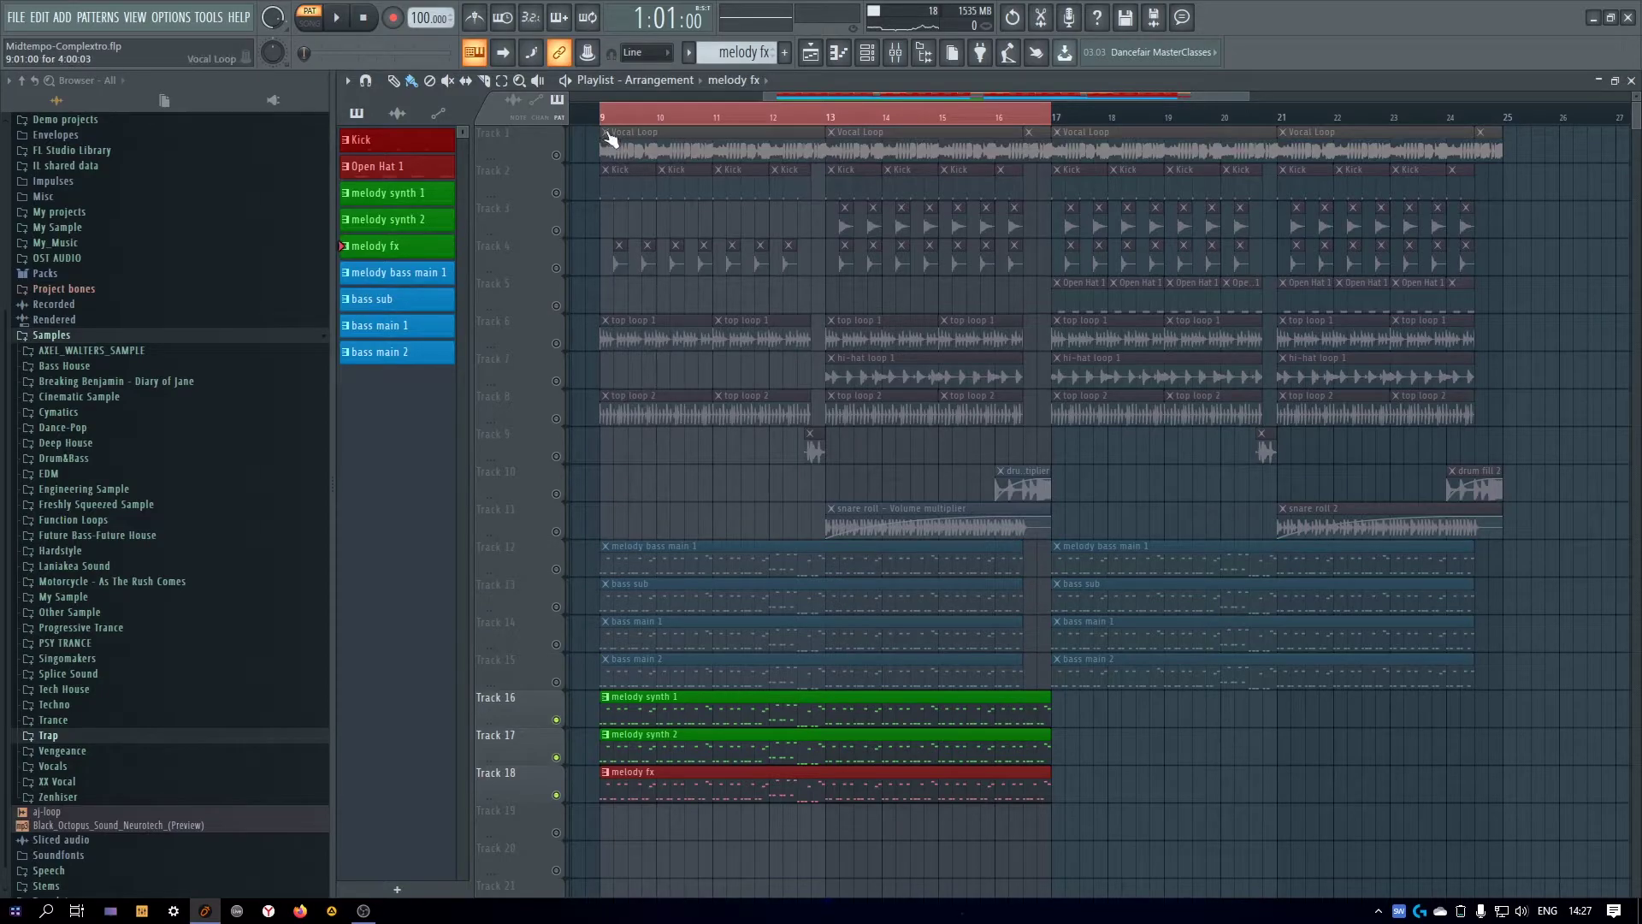
key("space")
scroll(799, 604, "down", 4)
scroll(794, 604, "up", 1)
Compare the melody synth 1, melody synth 2 and melody fx layers by toggling the mutes of Tracks 16 to 18 during playback
left_click(558, 682)
left_click(558, 646)
left_click(558, 645)
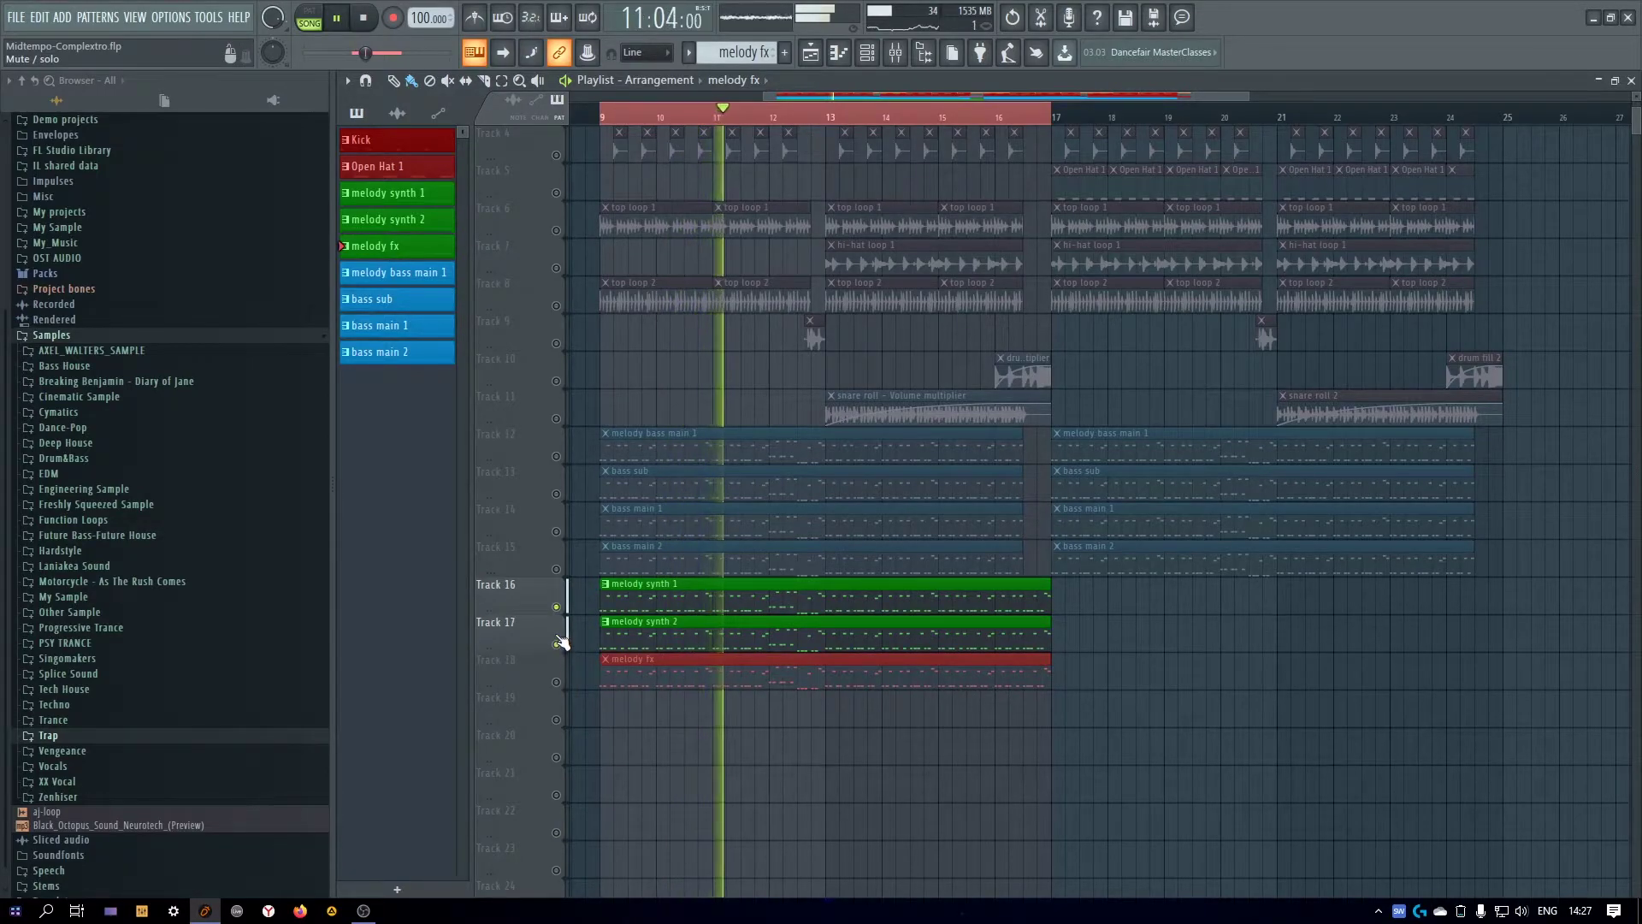
left_click(557, 607)
left_click(557, 607)
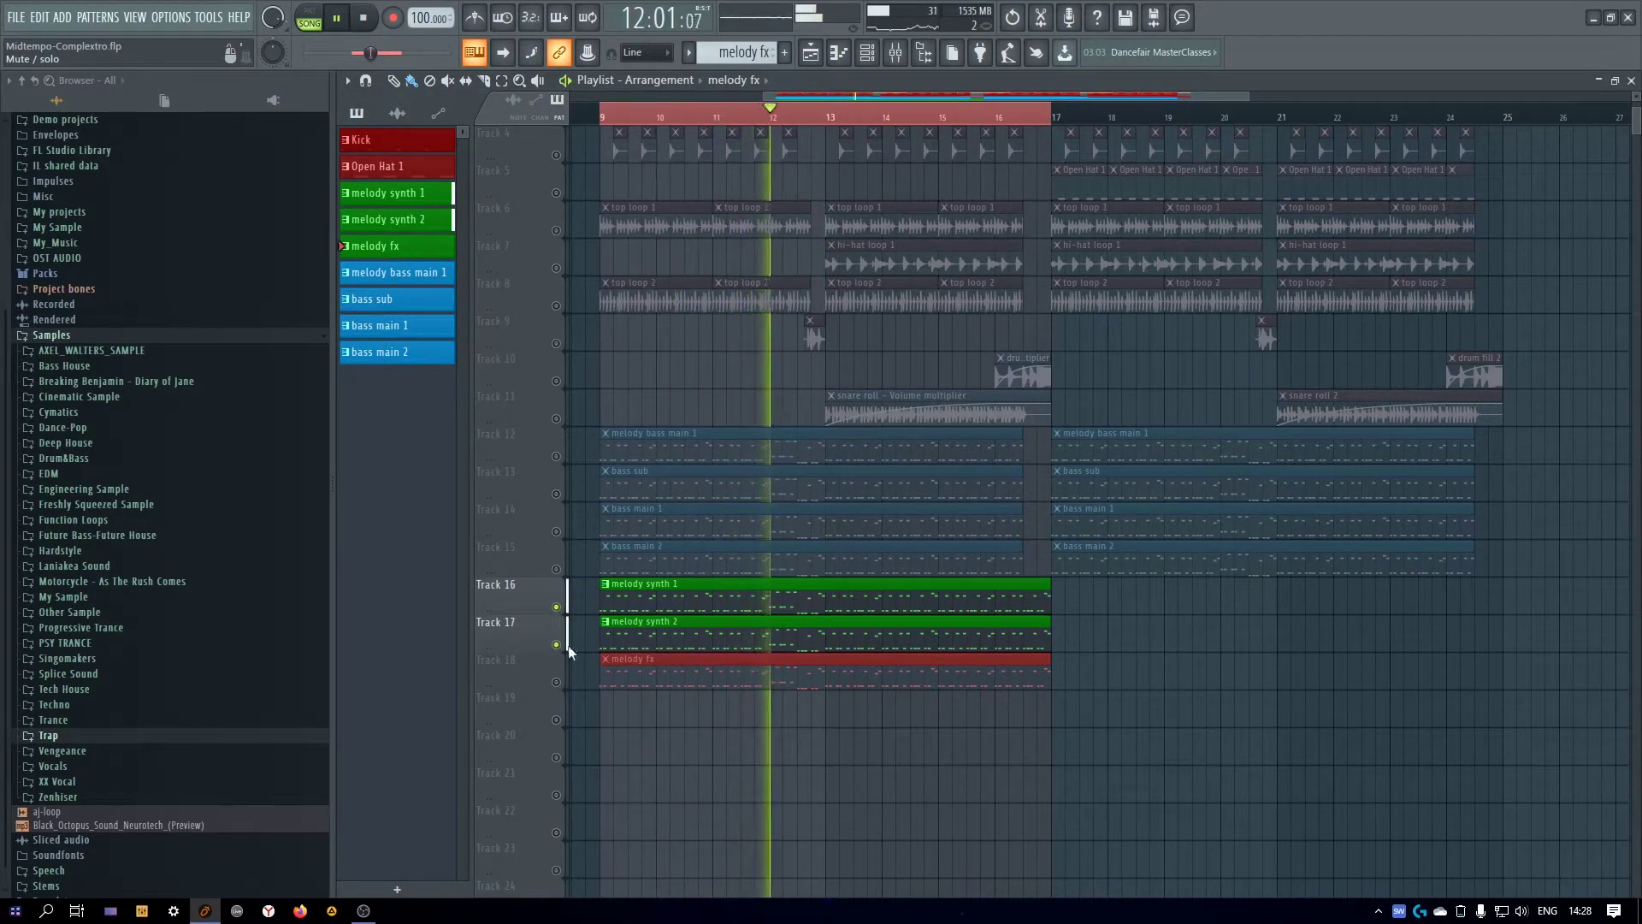
left_click(557, 681)
Lower the melody fx volume fader slightly in the mixer
key("F9")
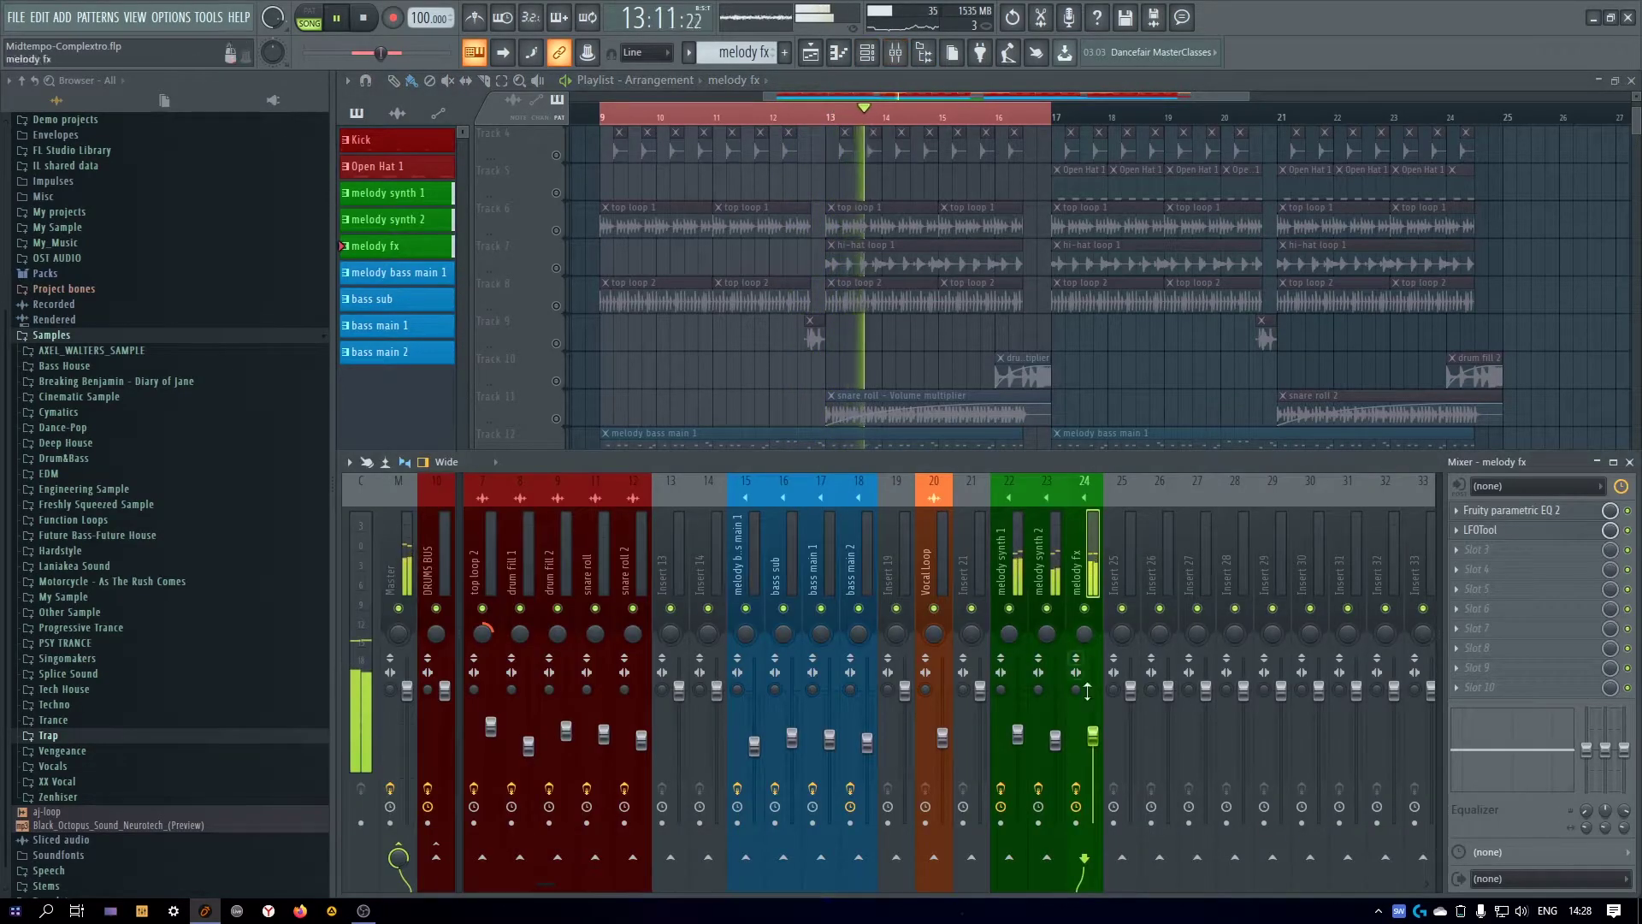
left_click_drag(1092, 741, 1092, 746)
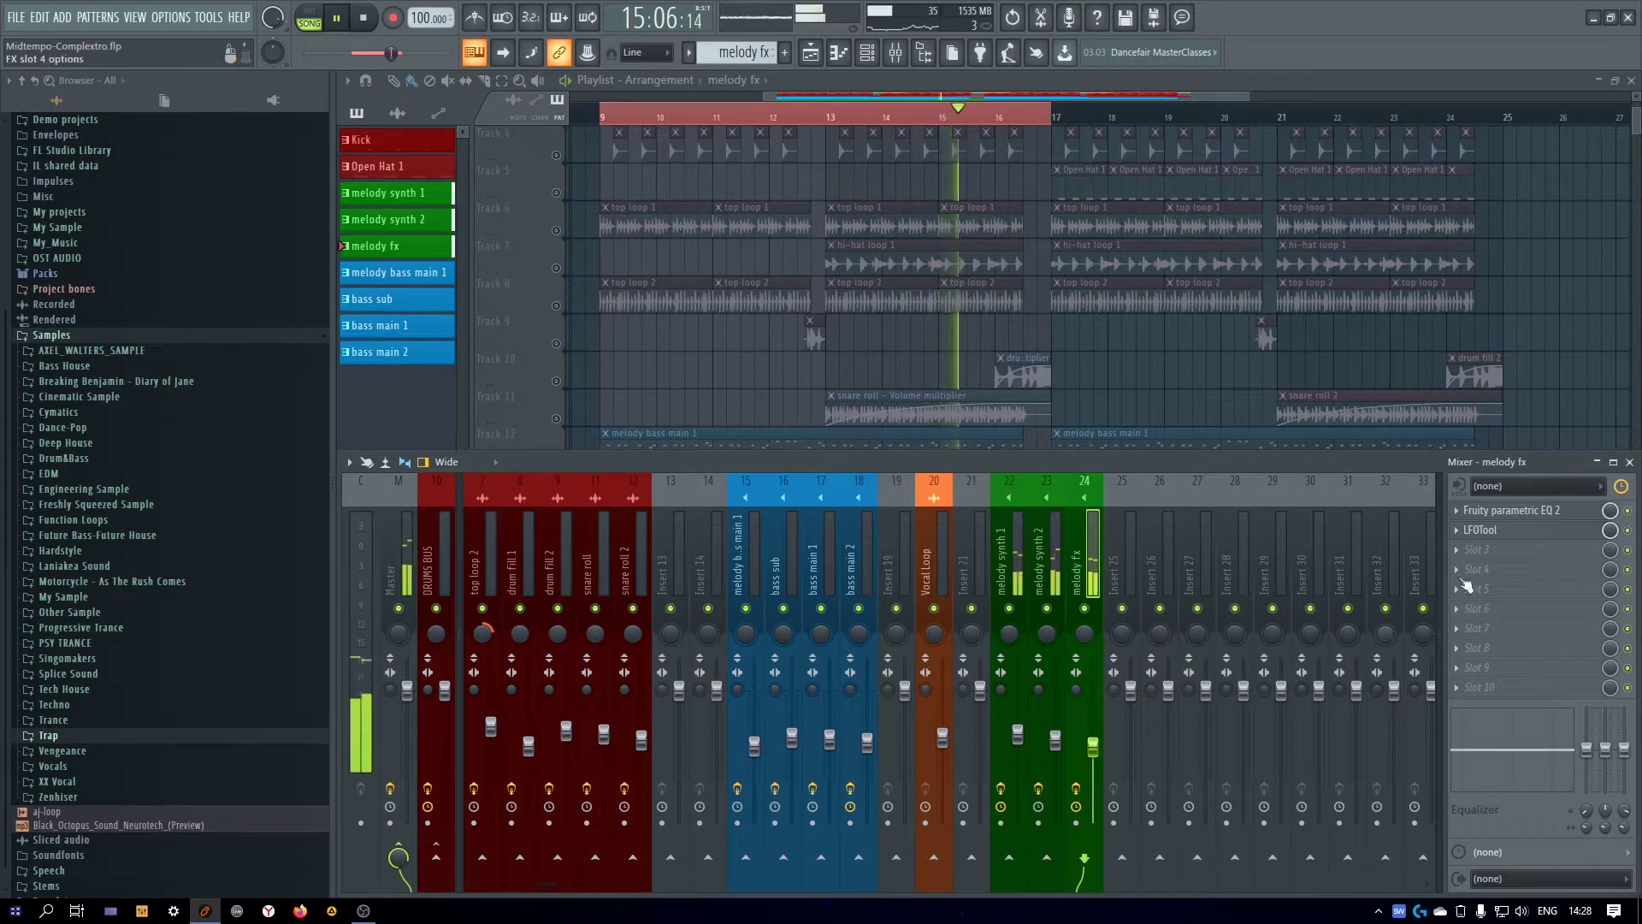
Add Fruity Stereo Shaper to the third effect slot of melody fx, and close the plugin and the mixer
left_click(1478, 558)
mouse_move(1371, 655)
left_click(1308, 682)
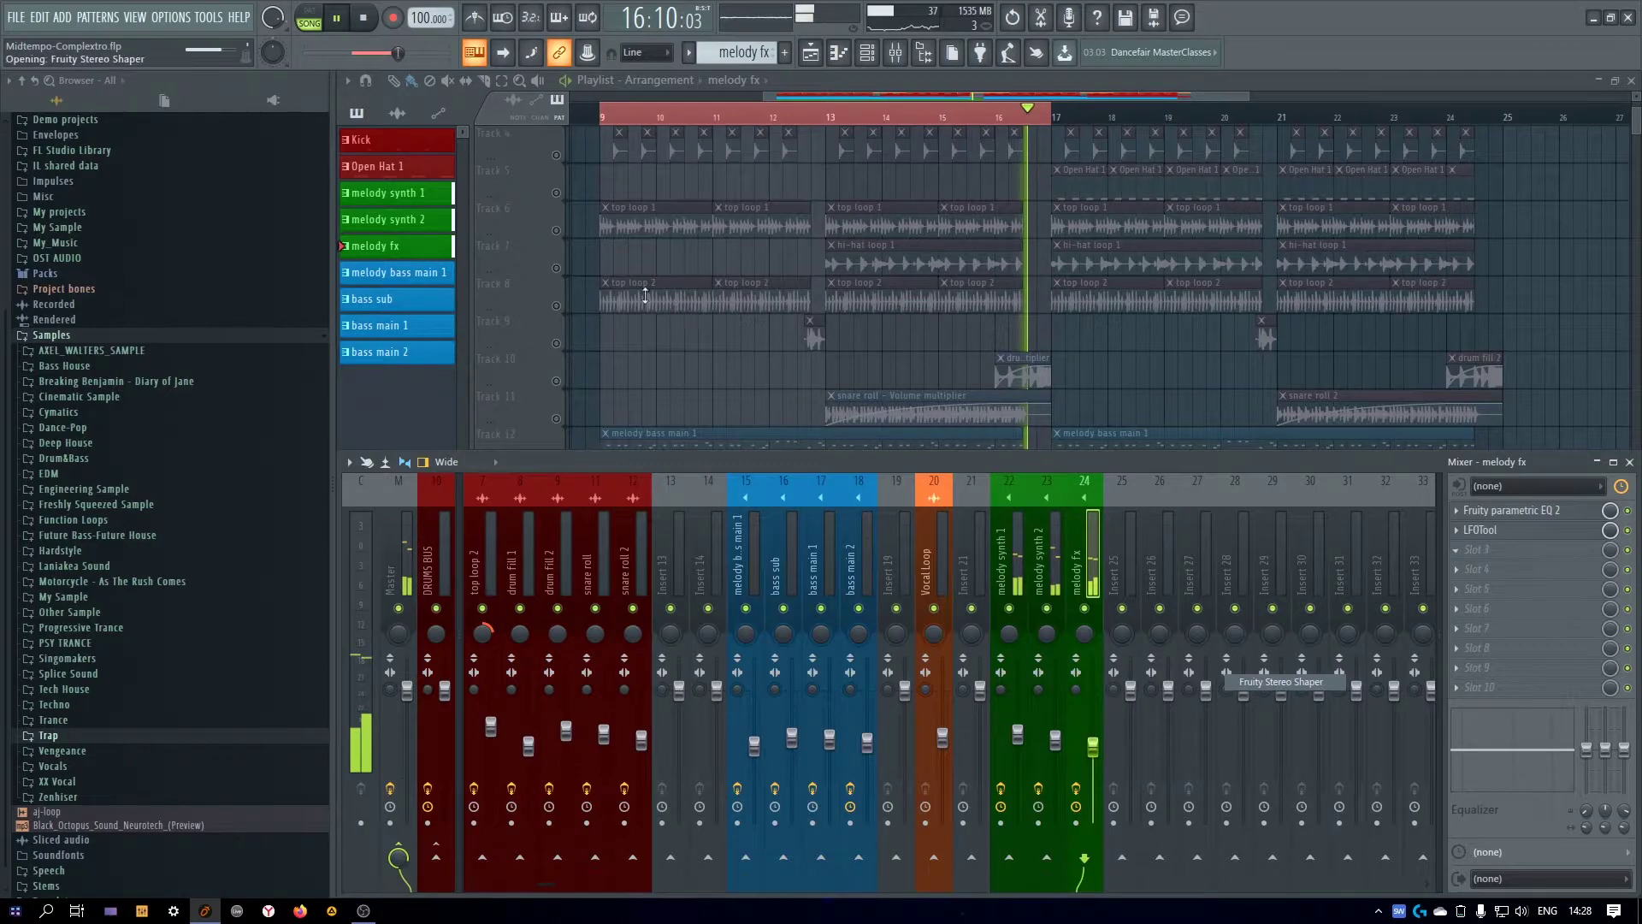
left_click(661, 249)
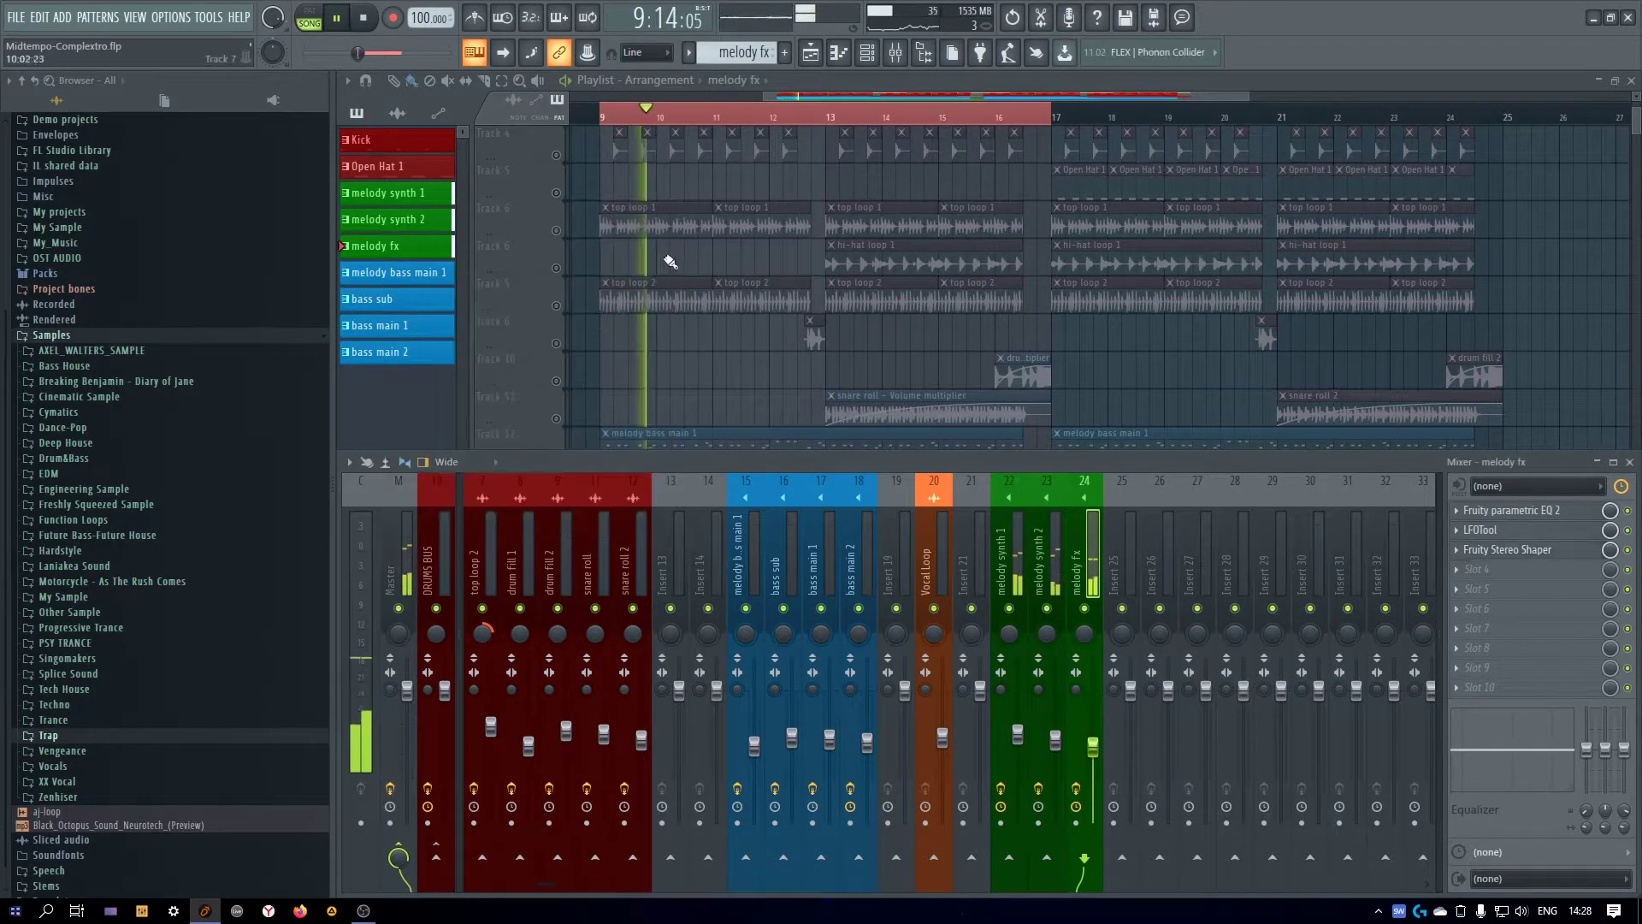
key("F9")
Duplicate the clips on Tracks 16 to 18 to bar 17 and trim all six melody clips to the length of the bass clips
left_click_drag(1089, 579, 984, 676)
left_click_drag(670, 602, 1120, 598)
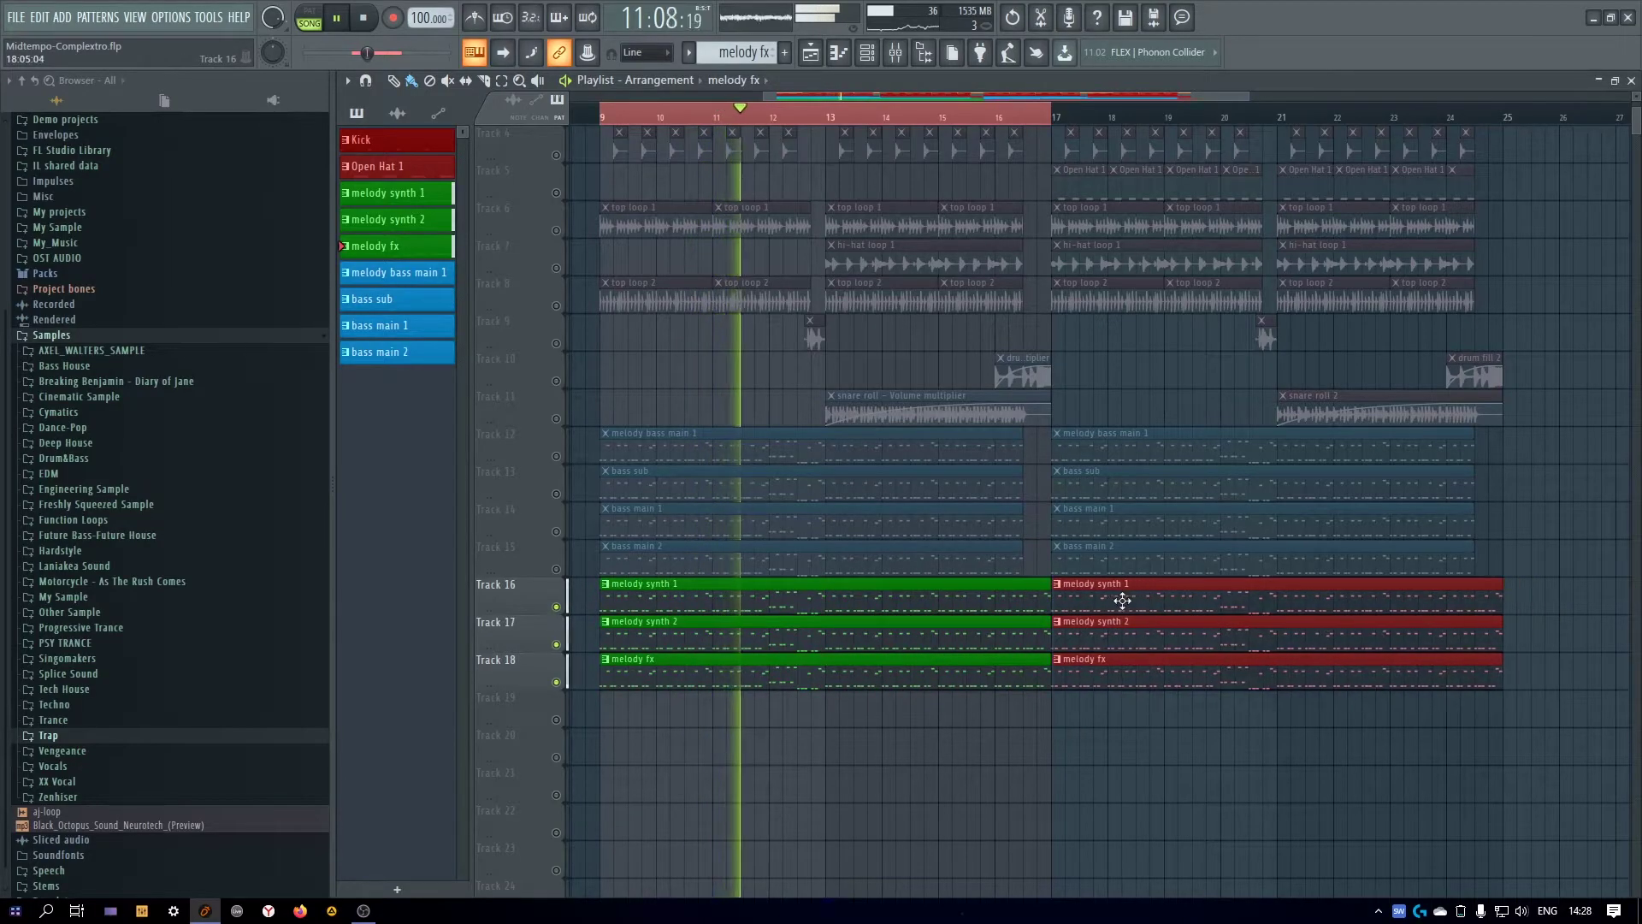
left_click_drag(1558, 579, 989, 684)
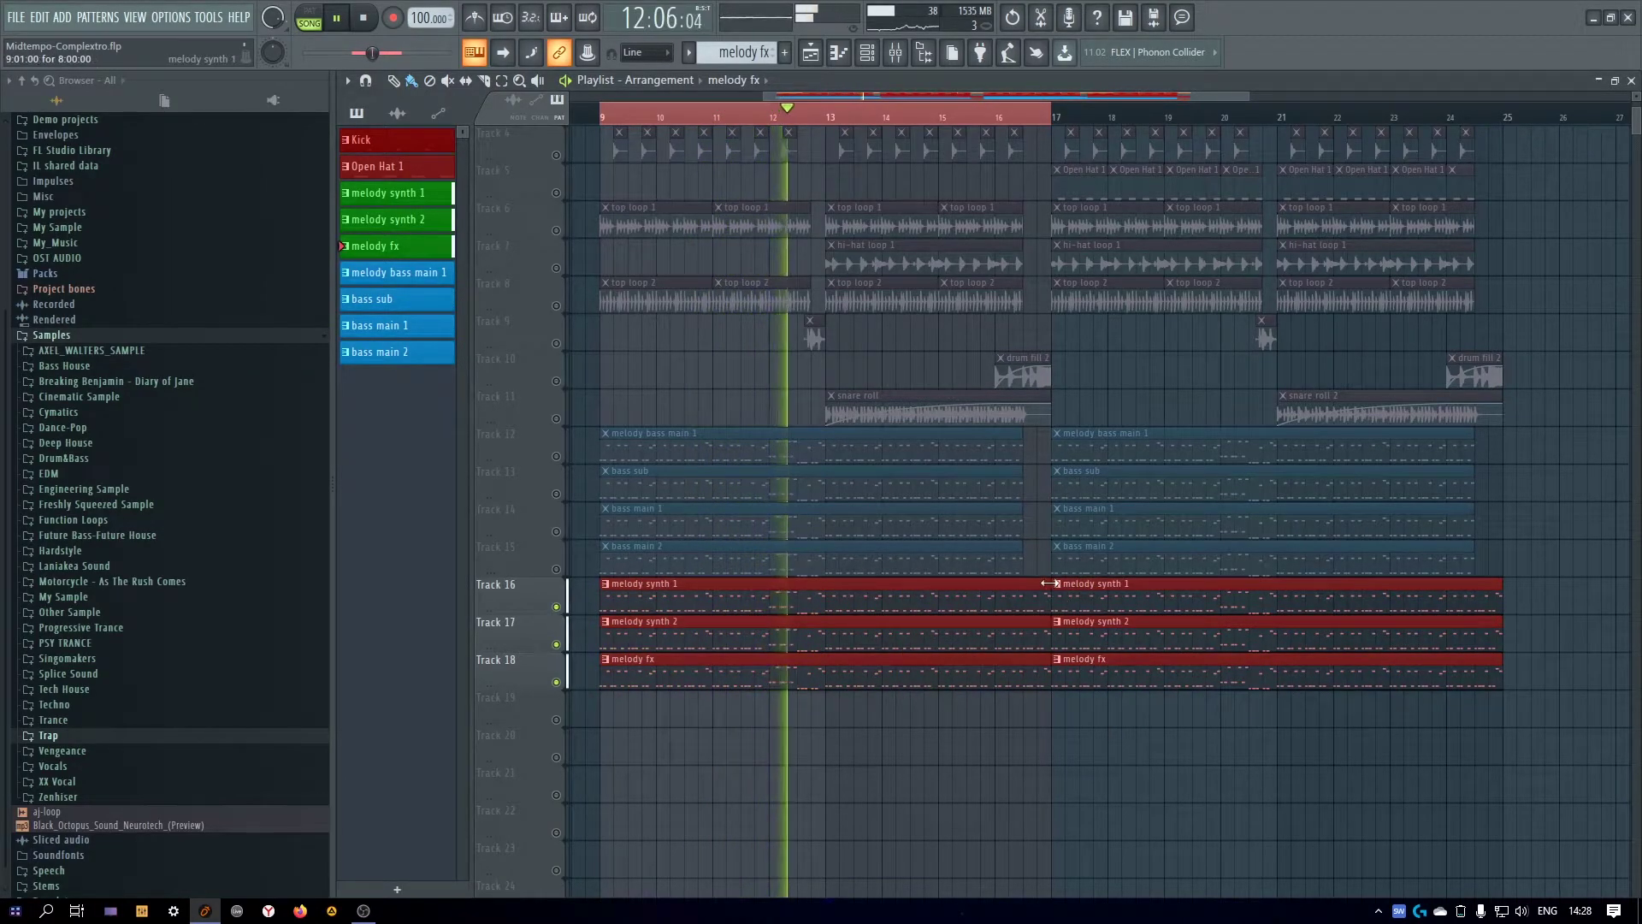
left_click(1037, 726)
key("space")
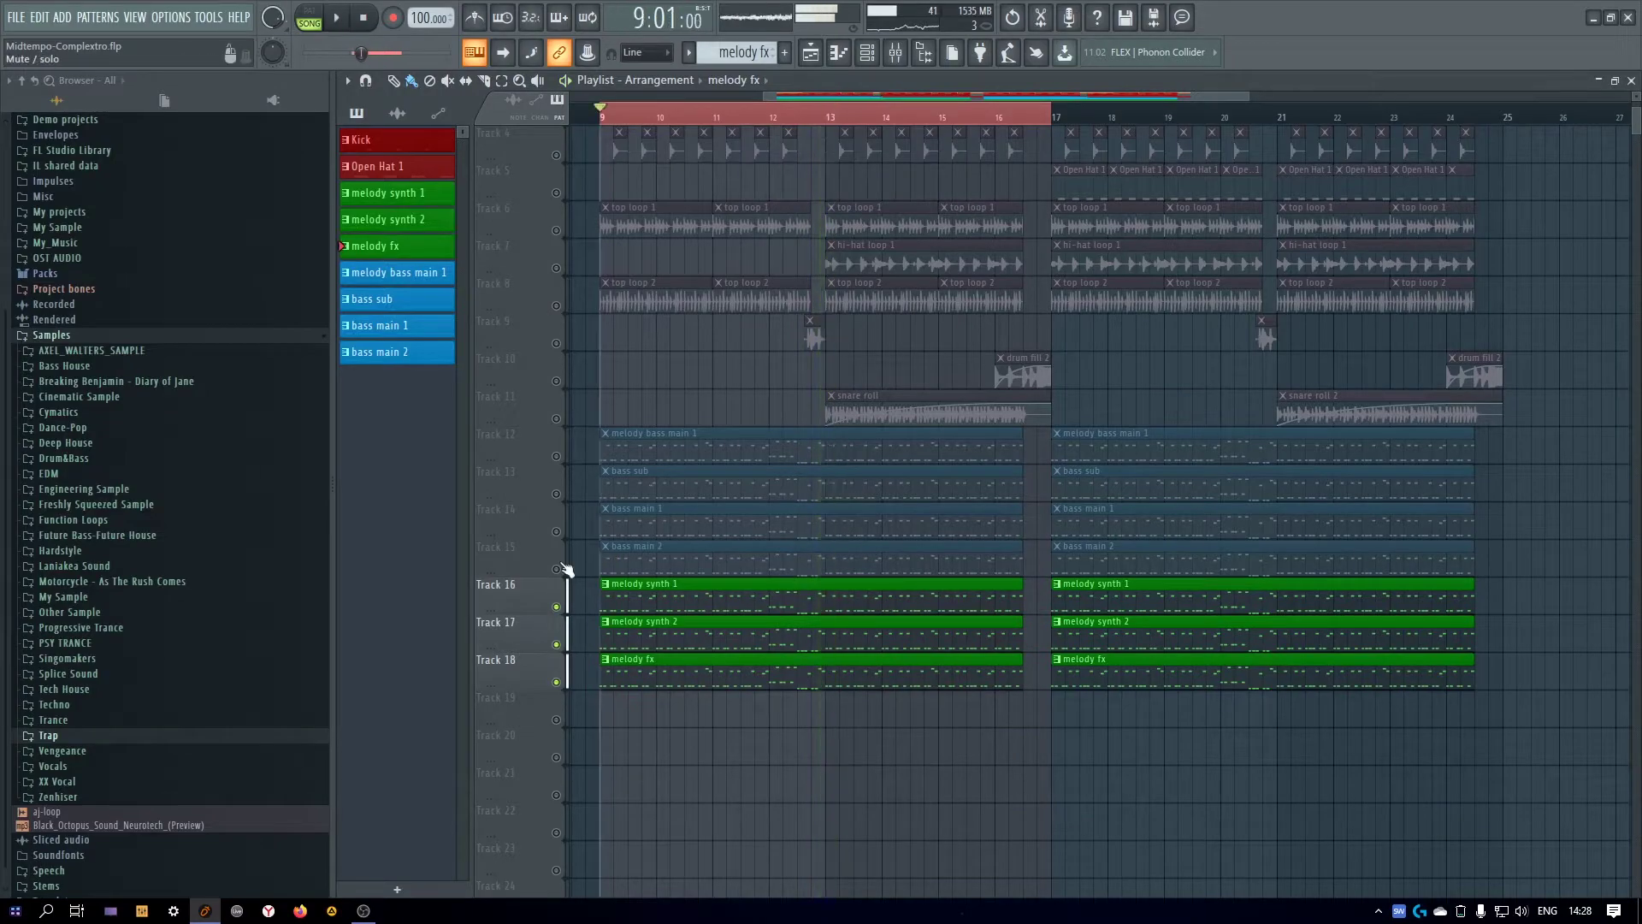
Unmute the four bass tracks, Tracks 12 to 15, and play the basses together with the melody layers
left_click(556, 569)
left_click(556, 531)
left_click(556, 454)
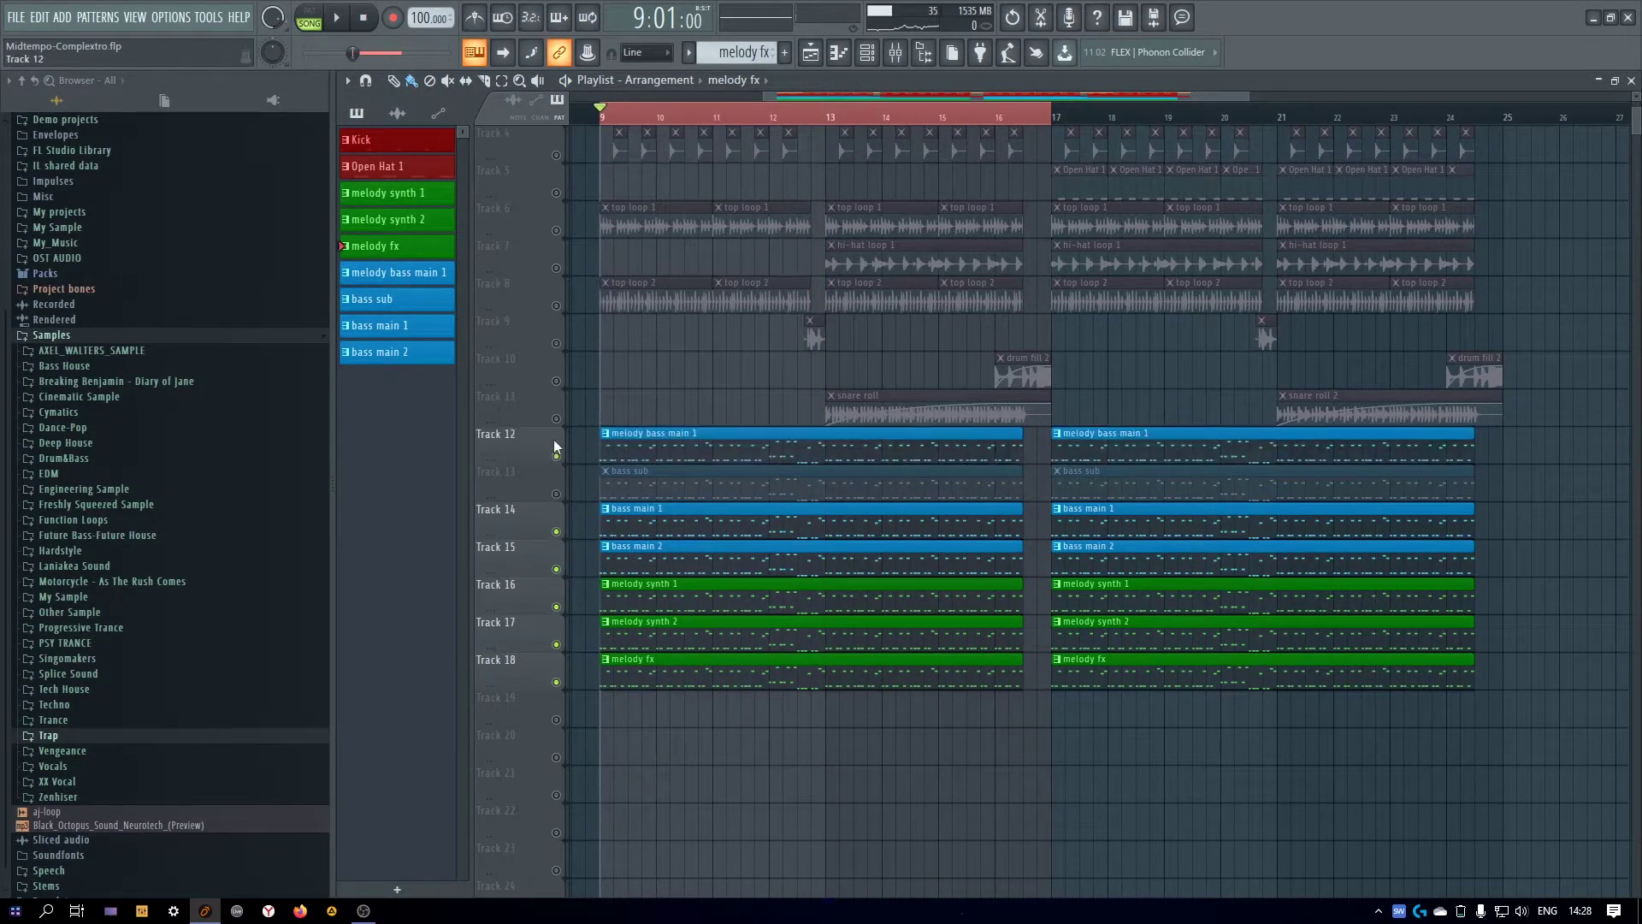
left_click(555, 493)
key("space")
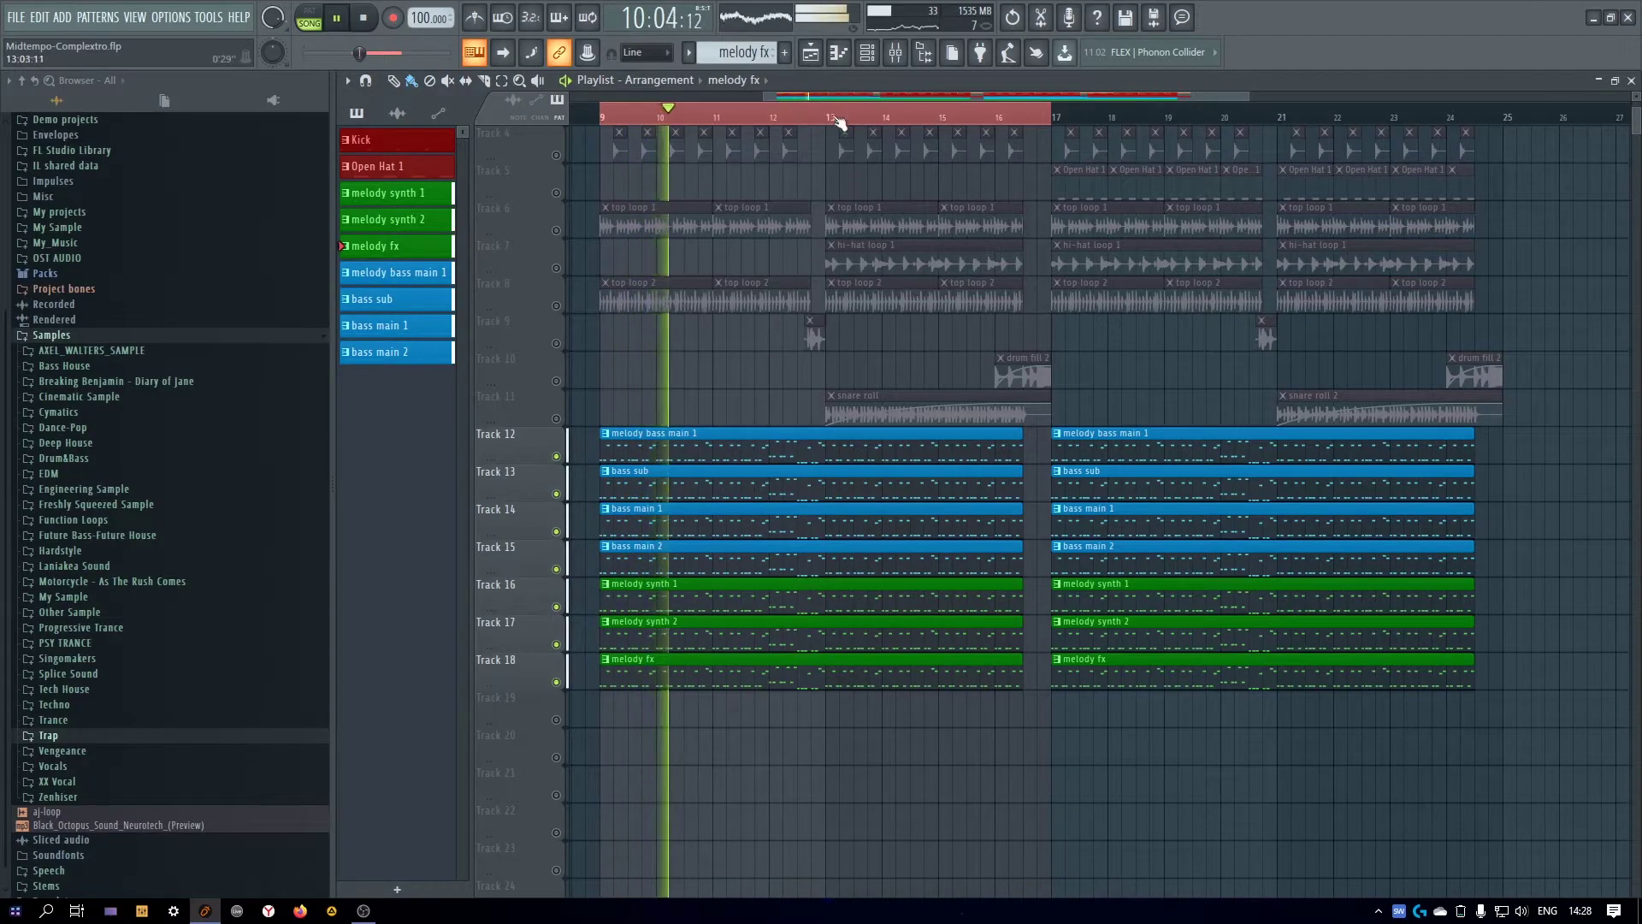
Delete the first melody fx clip, at bar 9 on Track 18
scroll(838, 95, "down", 2)
right_click(807, 667)
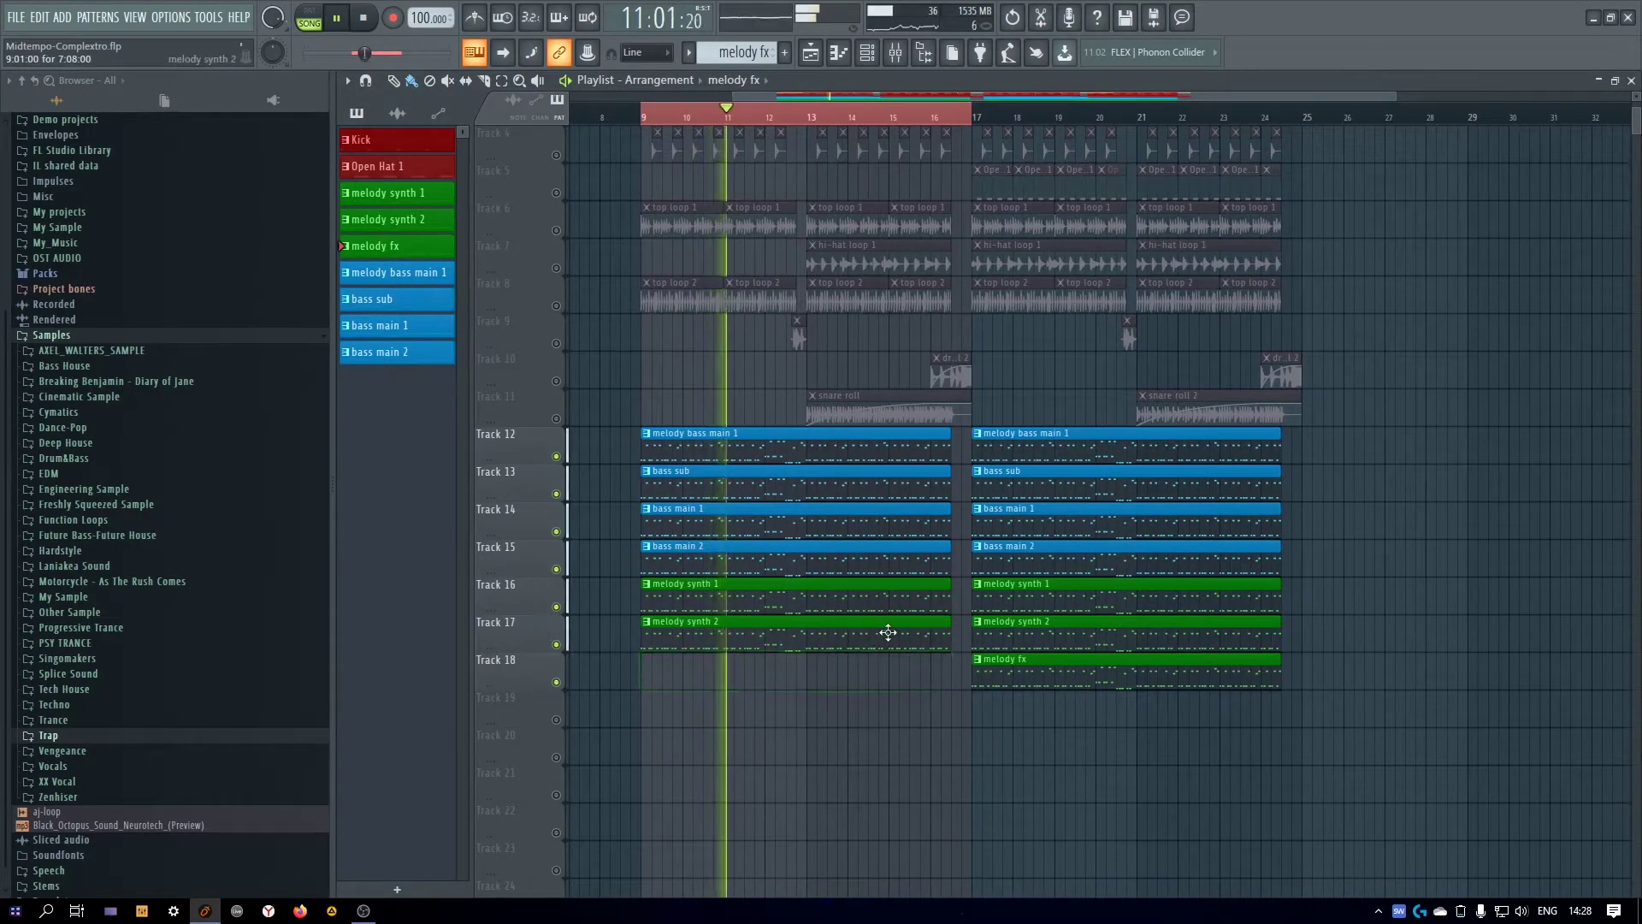
scroll(888, 572, "up", 1)
scroll(888, 572, "up", 1)
Check melody bass main 1 by muting and unmuting Track 12, and raise its mixer fader slightly
left_click(557, 494)
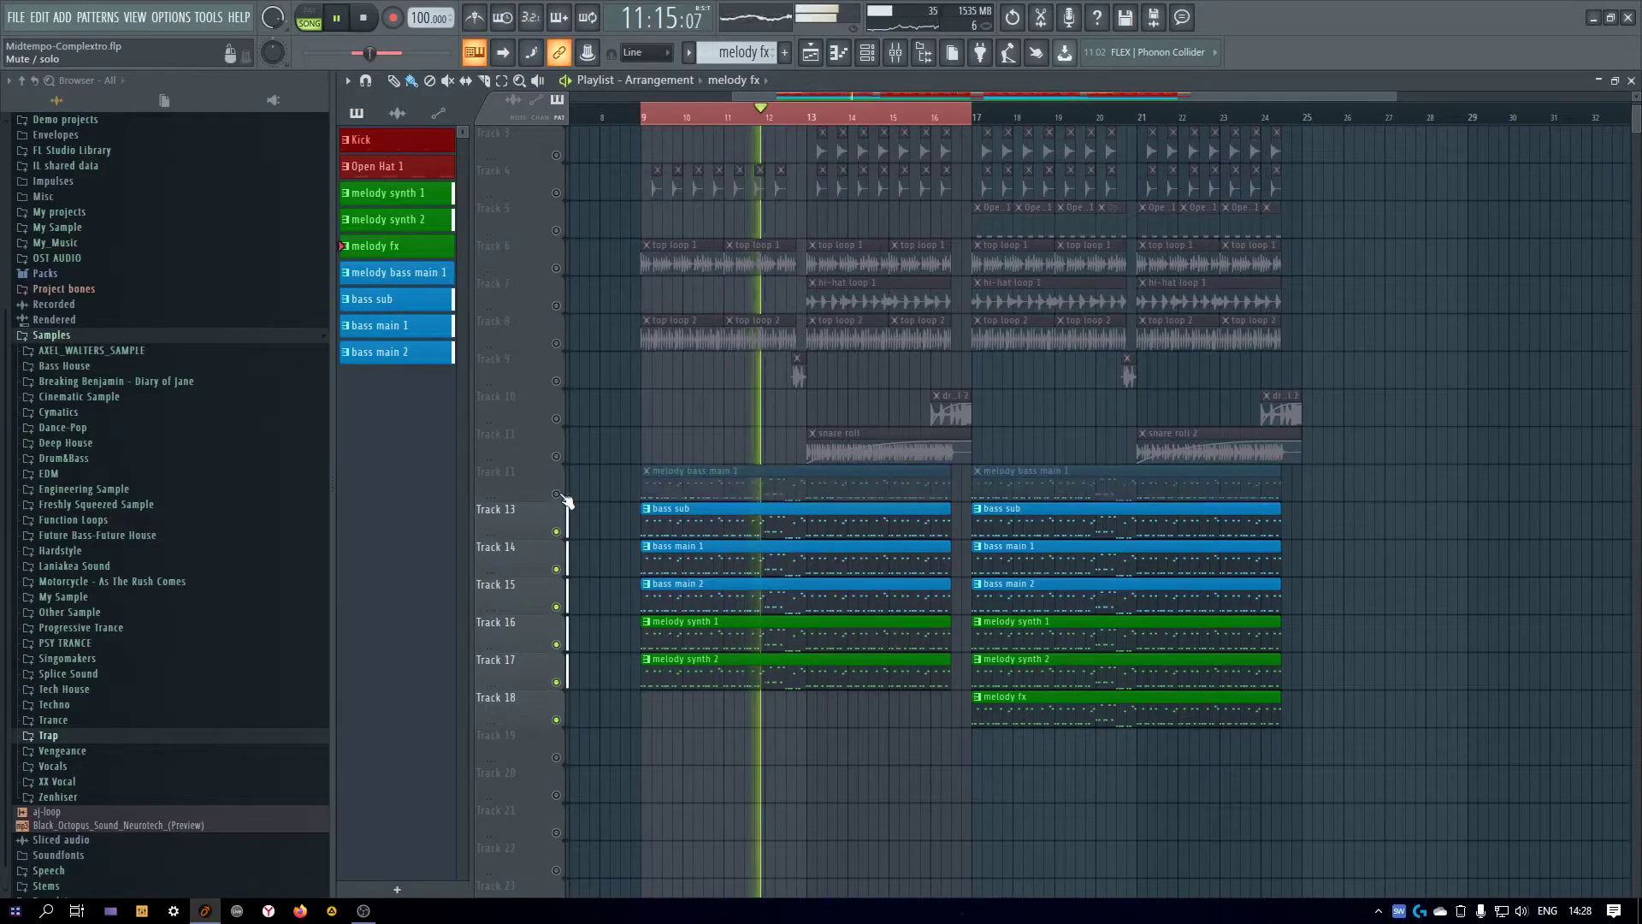
left_click(557, 494)
left_click(699, 470)
left_click(894, 53)
left_click(896, 53)
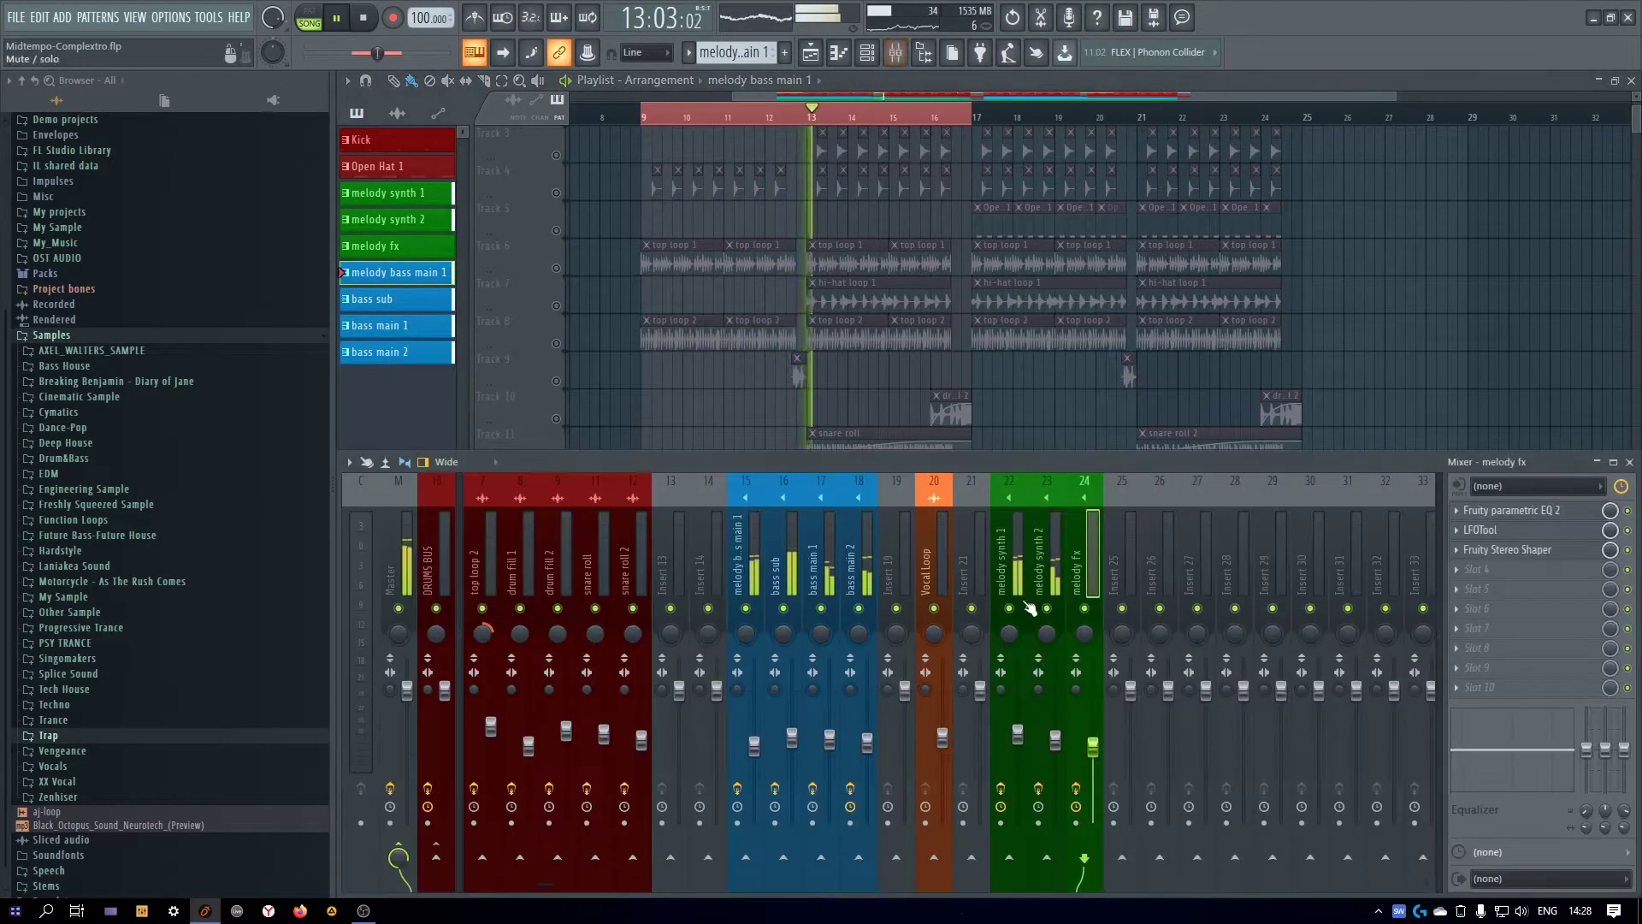
left_click(756, 744)
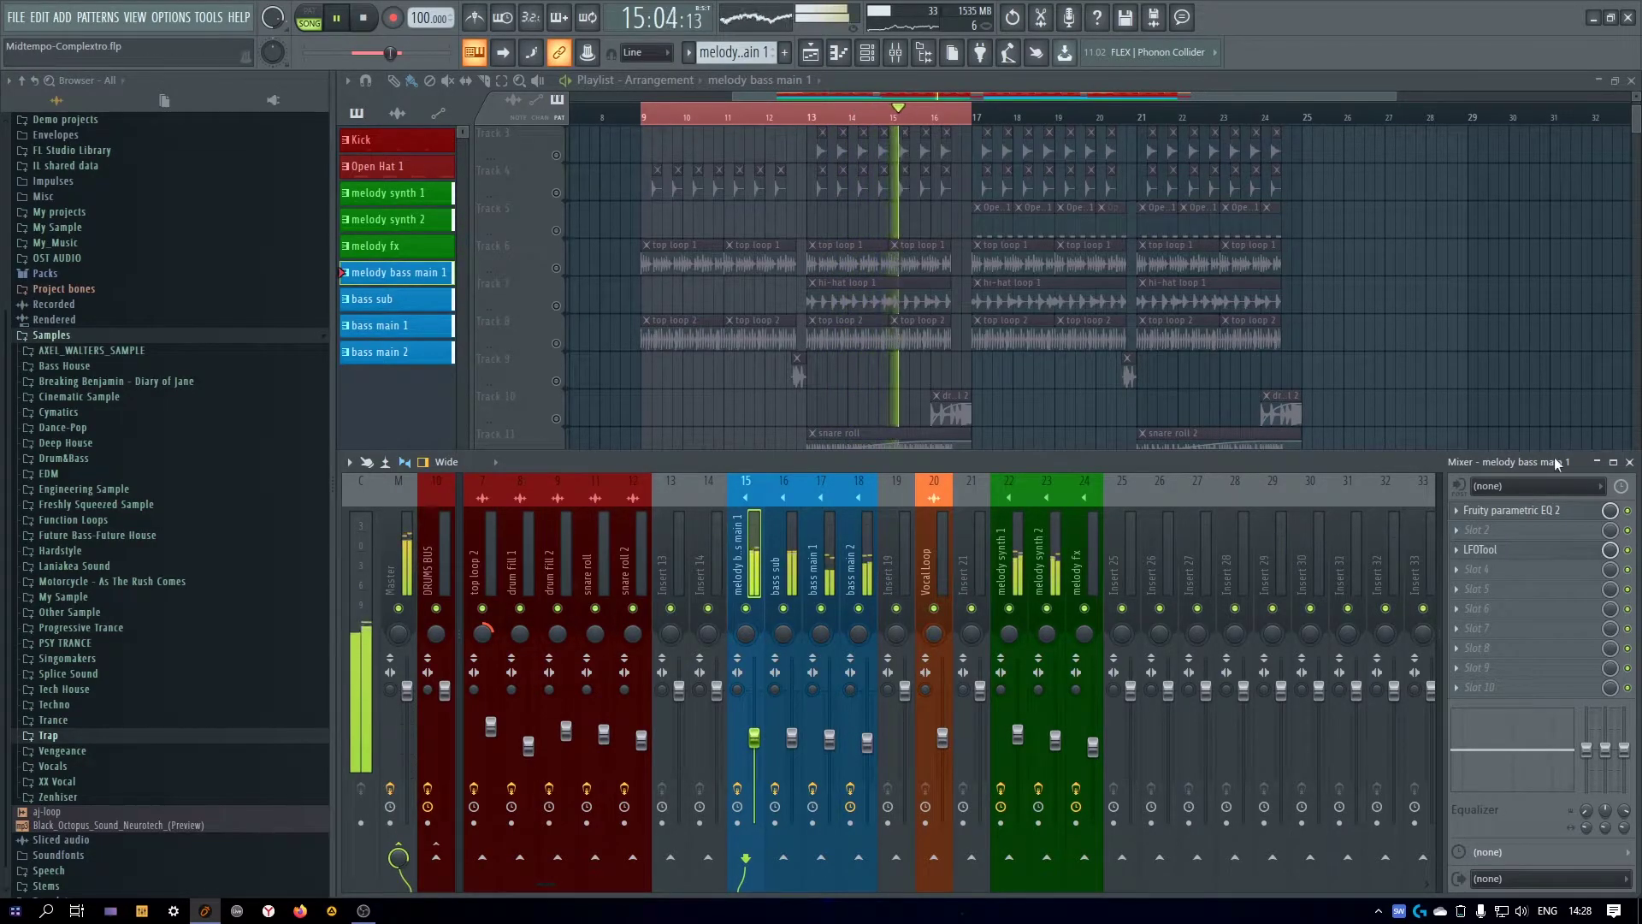
key("F9")
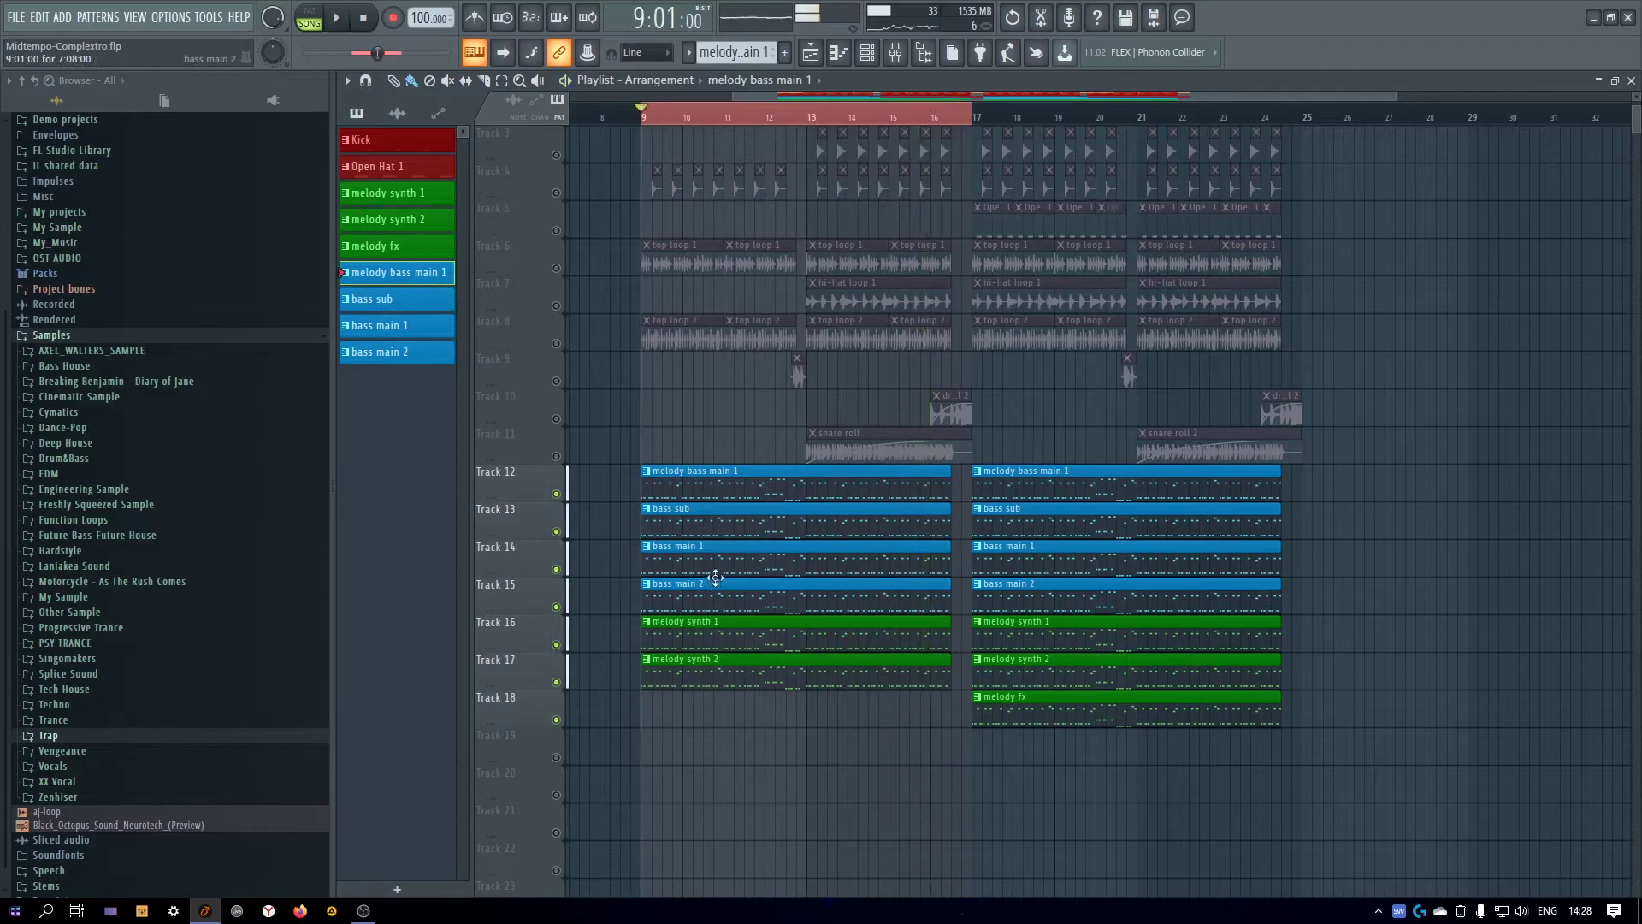
Compare the drop with and without melody synth 1 and 2 by toggling the mutes of Tracks 16 and 17 during playback
left_click(556, 646)
left_click(557, 682)
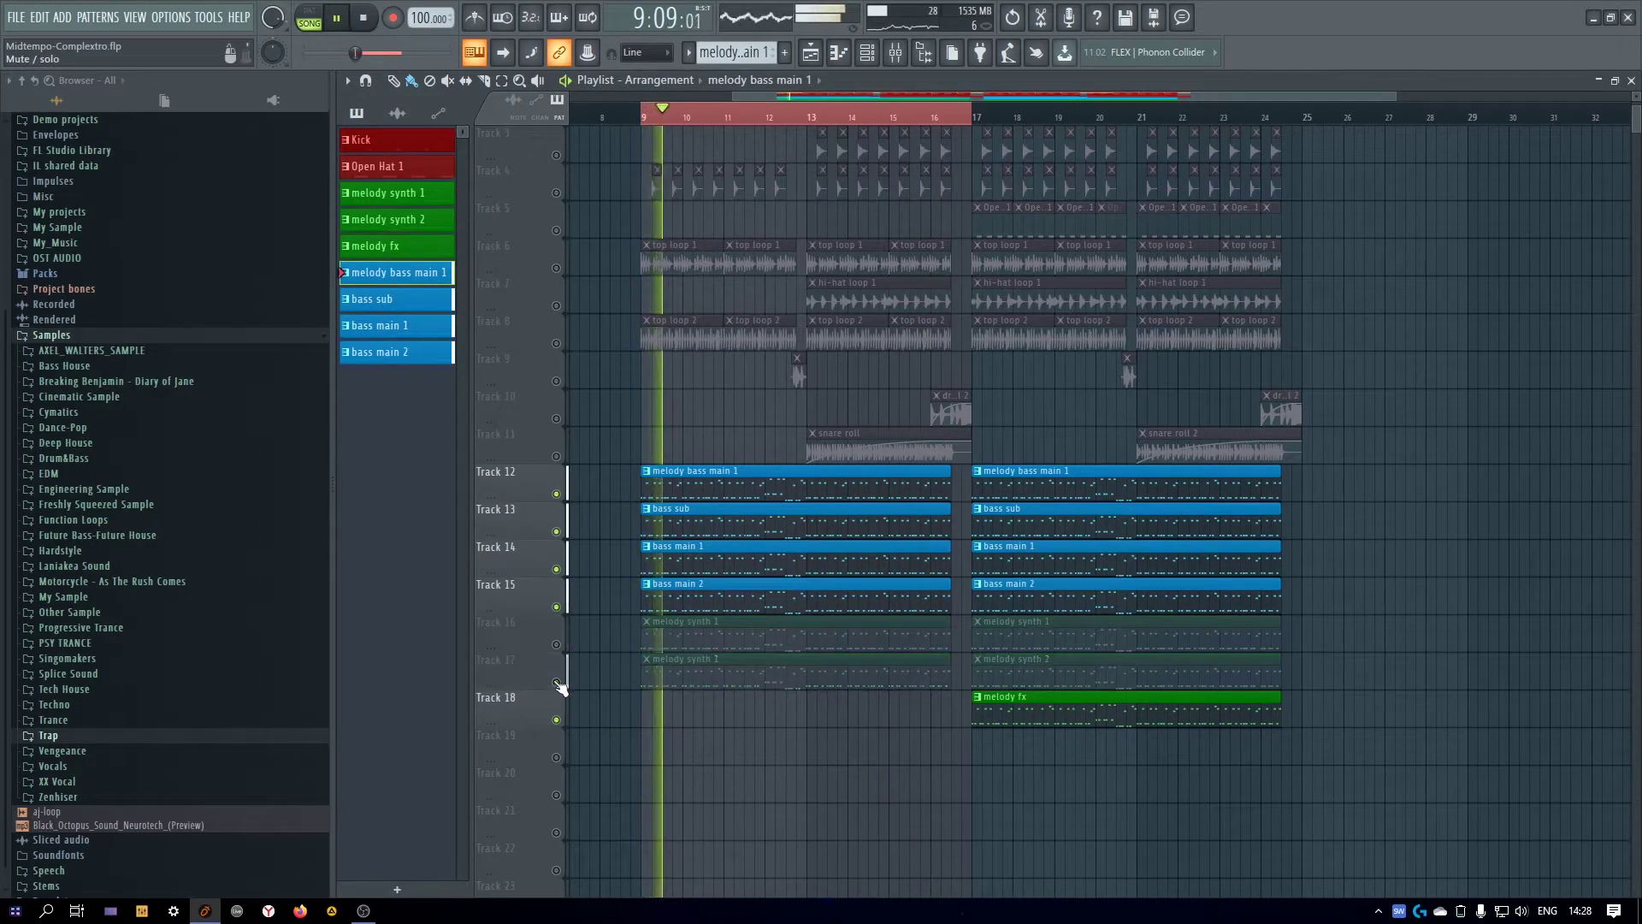
left_click(557, 682)
left_click(556, 646)
left_click(557, 756)
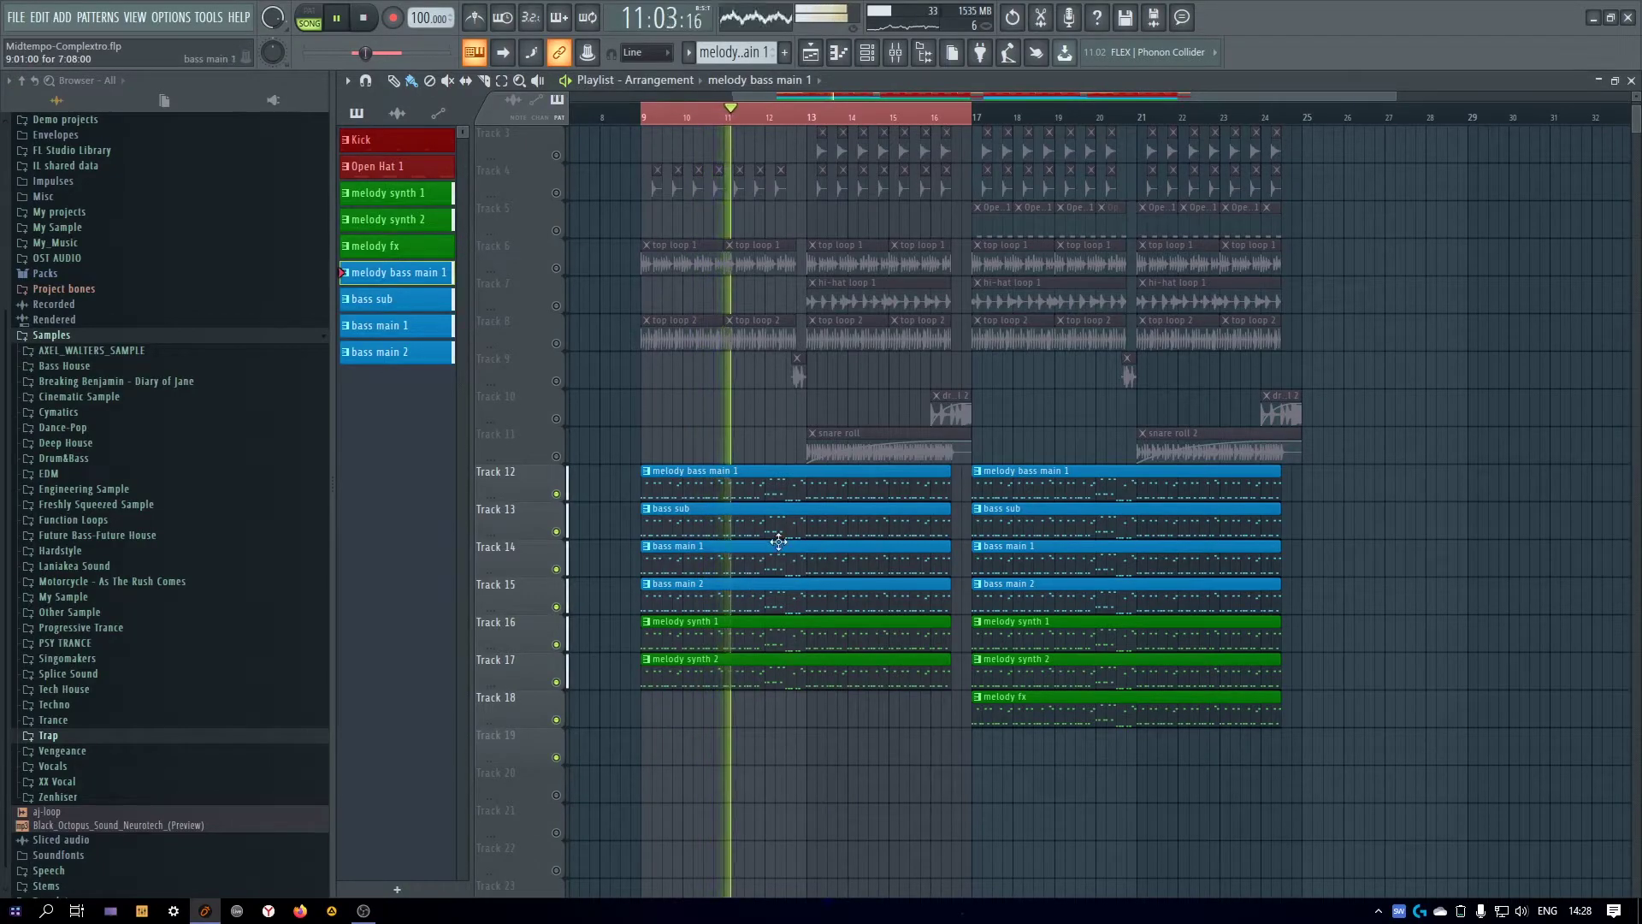
key("space")
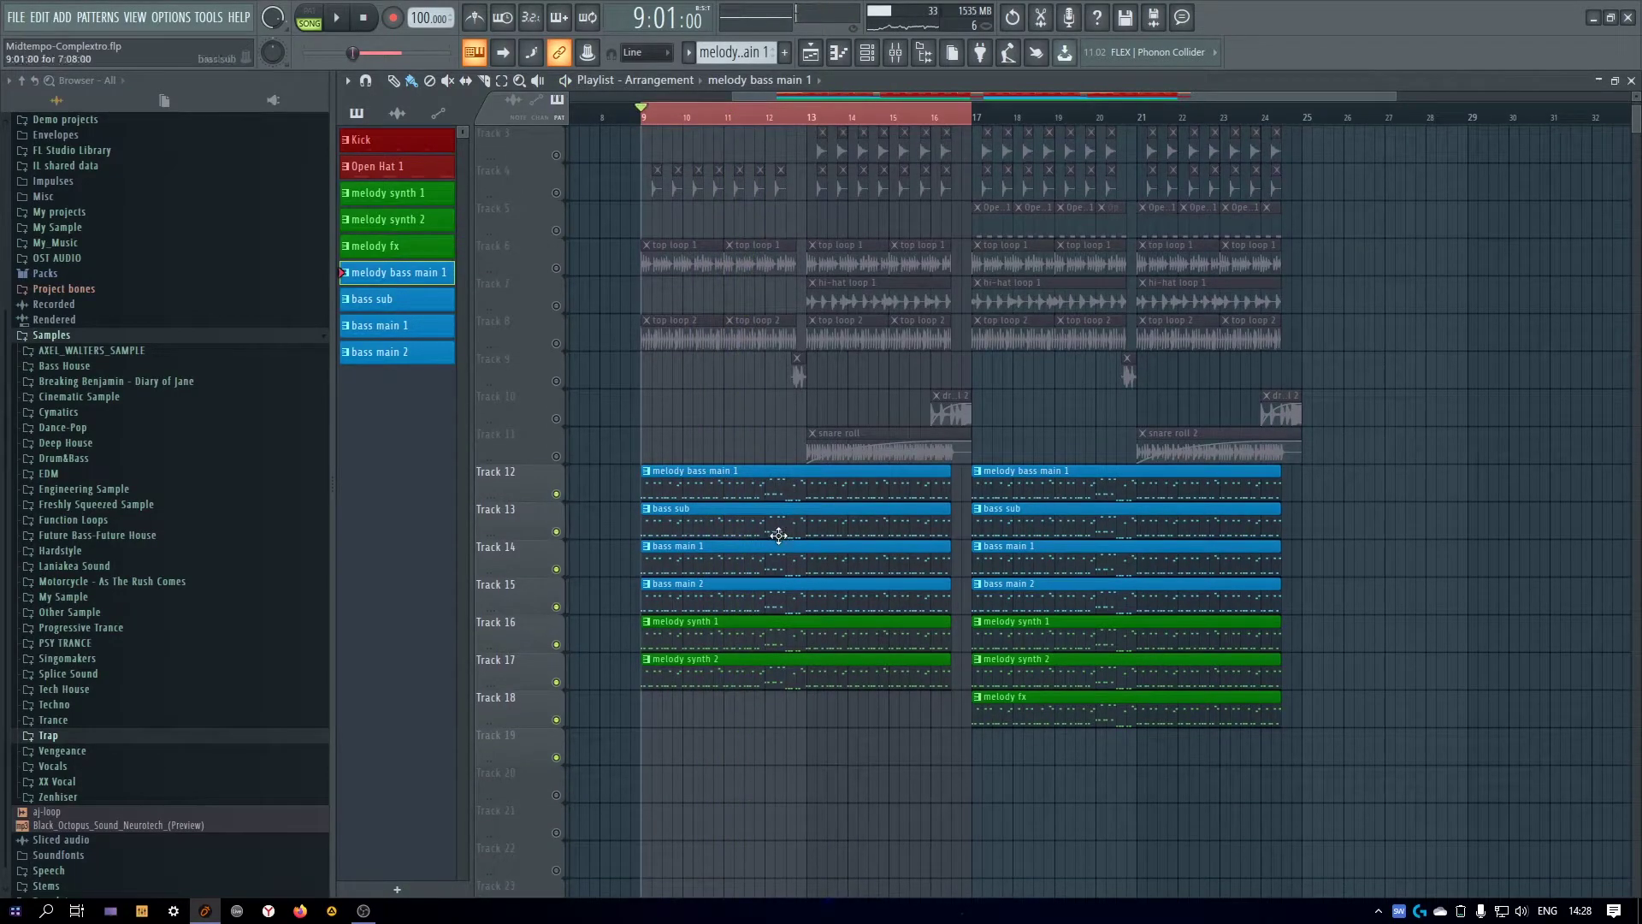
Mute melody synth 1 and melody synth 2 and play the basses alone with the mixer open
left_click(557, 682)
left_click(556, 645)
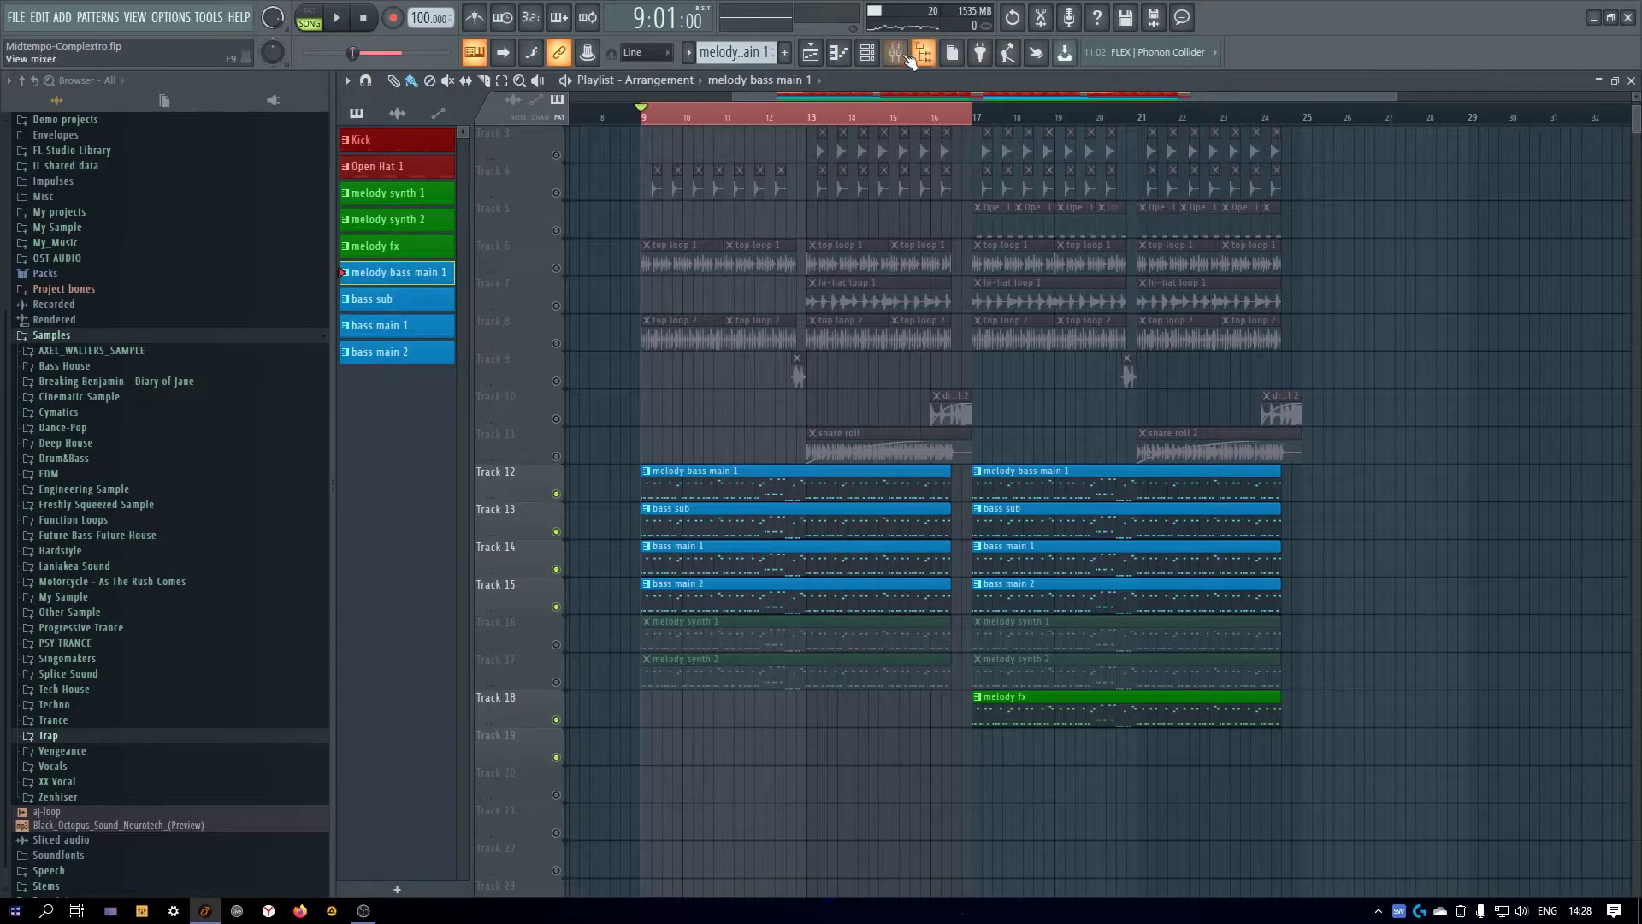
left_click(895, 53)
key("space")
left_click(788, 566)
key("space")
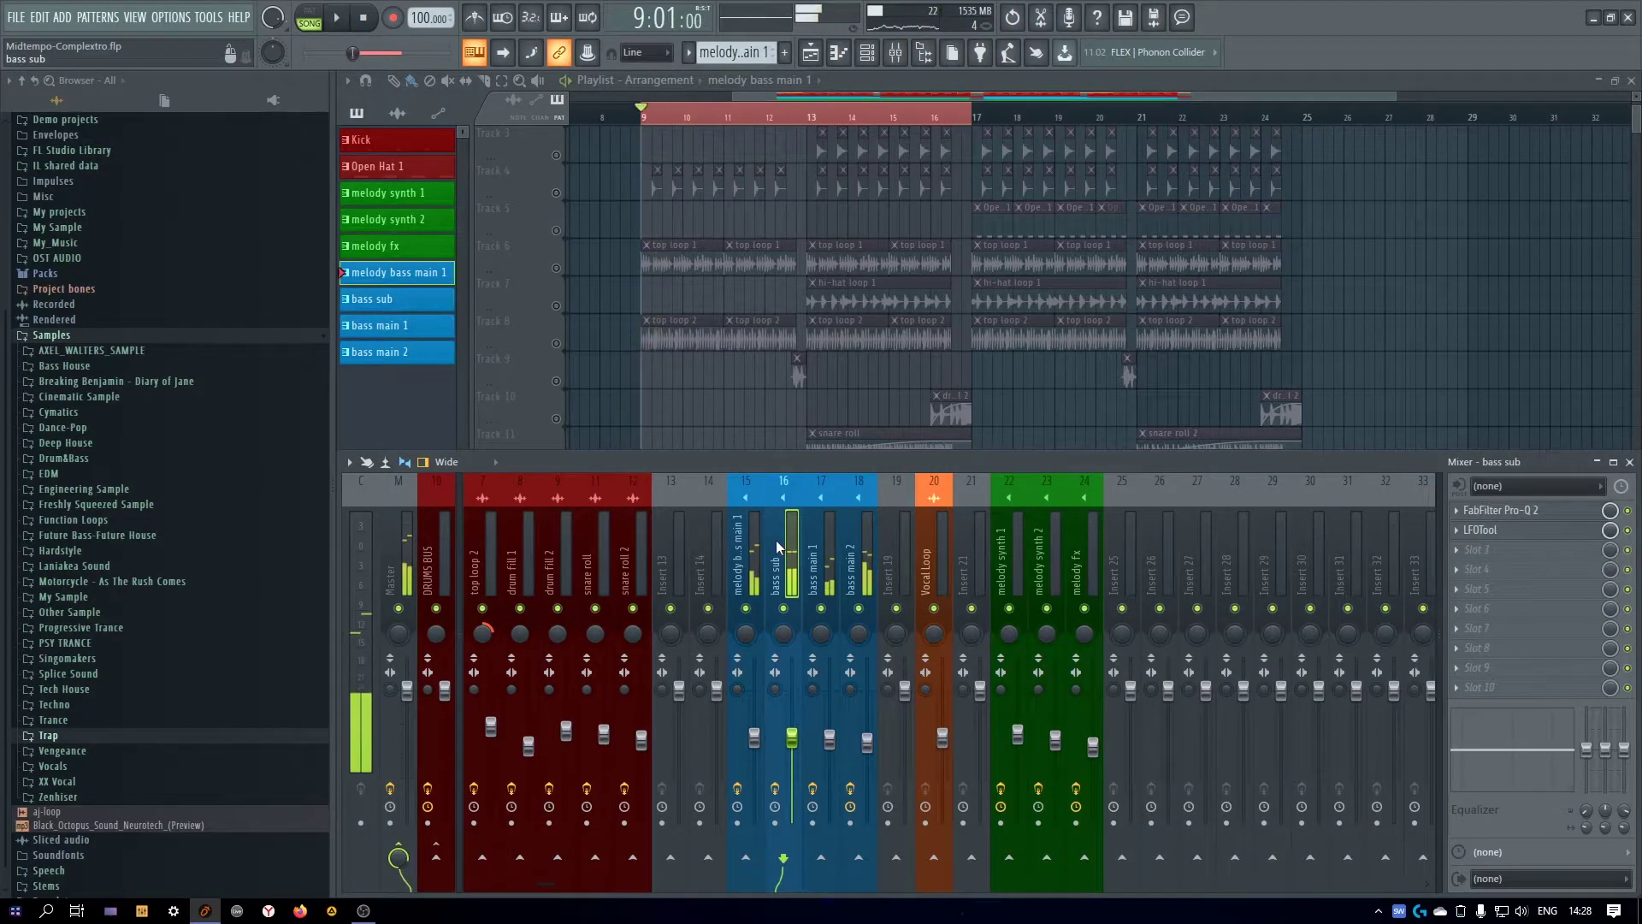
Route the four bass mixer tracks, melody bass main 1 to bass main 2, only to Insert 19
left_click_drag(734, 552, 850, 545)
right_click(908, 547)
mouse_move(966, 660)
left_click(1158, 691)
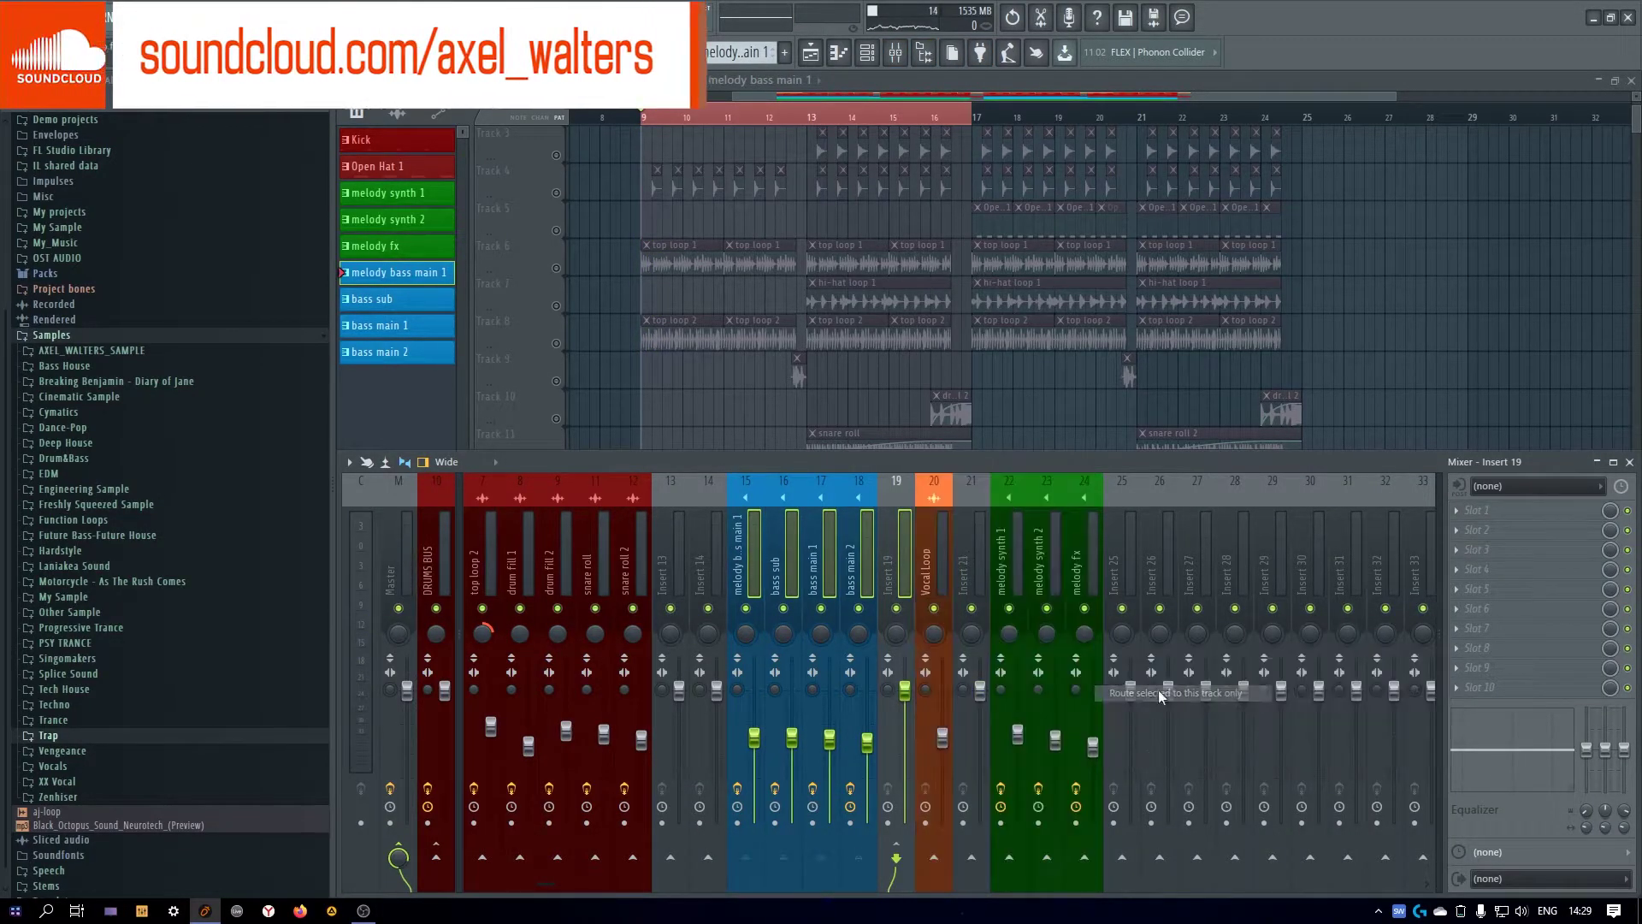
Rename Insert 19 as BASS BUS and color it blue
left_click(894, 545)
key("F2")
type("BASS BUS")
left_click(881, 522)
left_click(902, 611)
key("Return")
Dock the BASS BUS track beside DRUMS BUS in the mixer and start playback
right_click(914, 586)
left_click(1120, 809)
key("space")
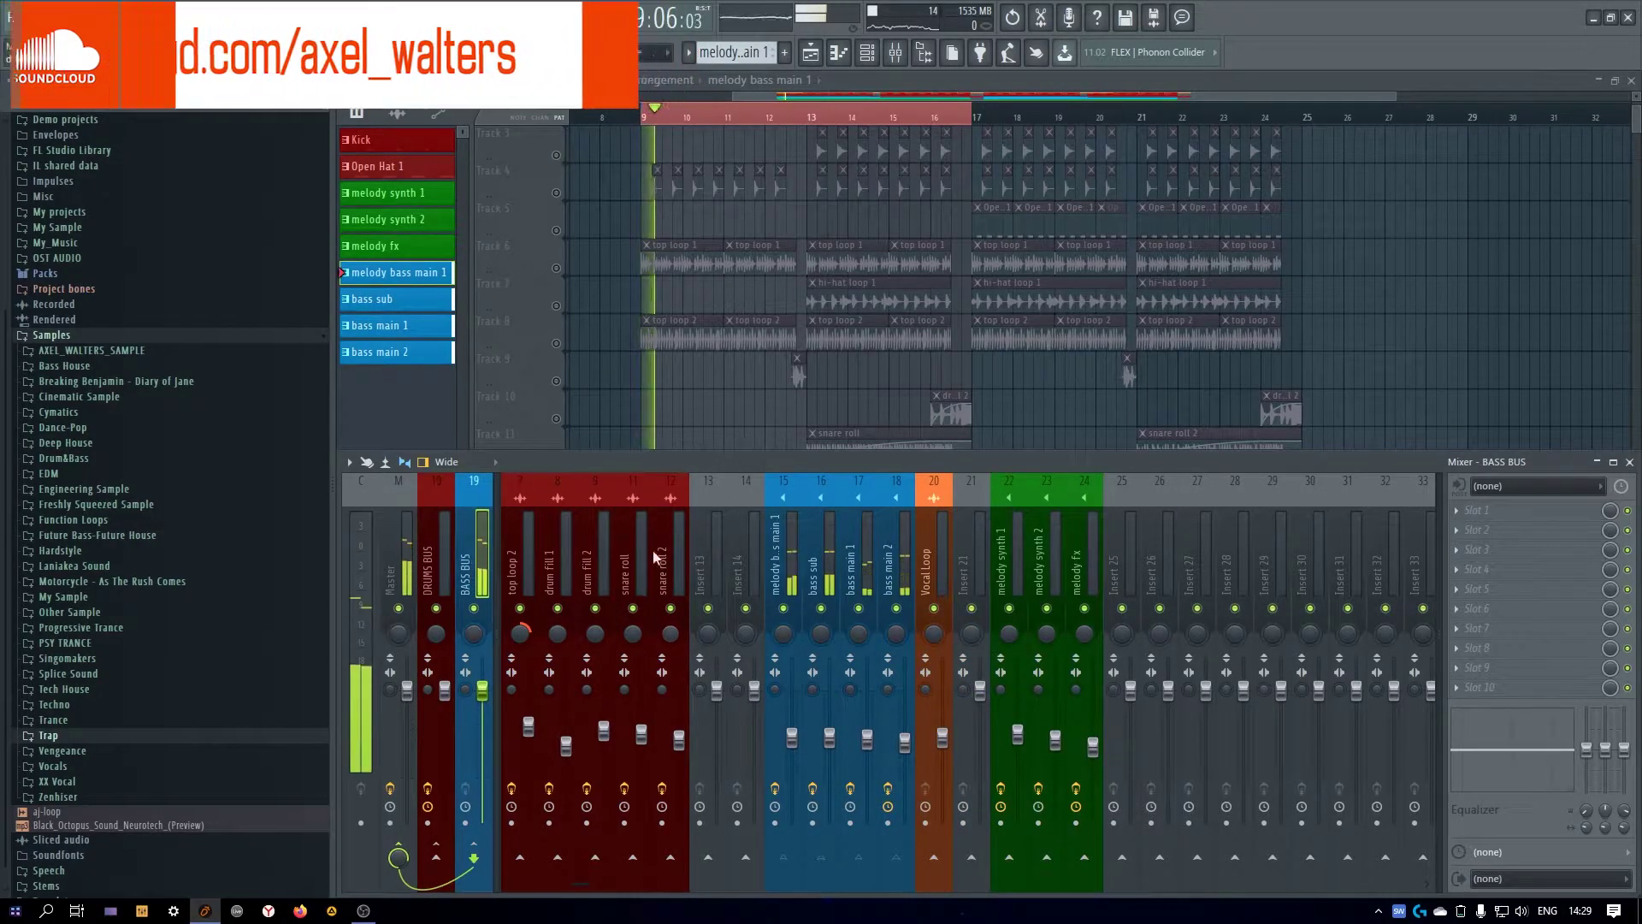
Load FabFilter Pro-Q 2 in the first slot of BASS BUS and add a low cut at about 37 Hz
left_click(1453, 511)
mouse_move(1387, 617)
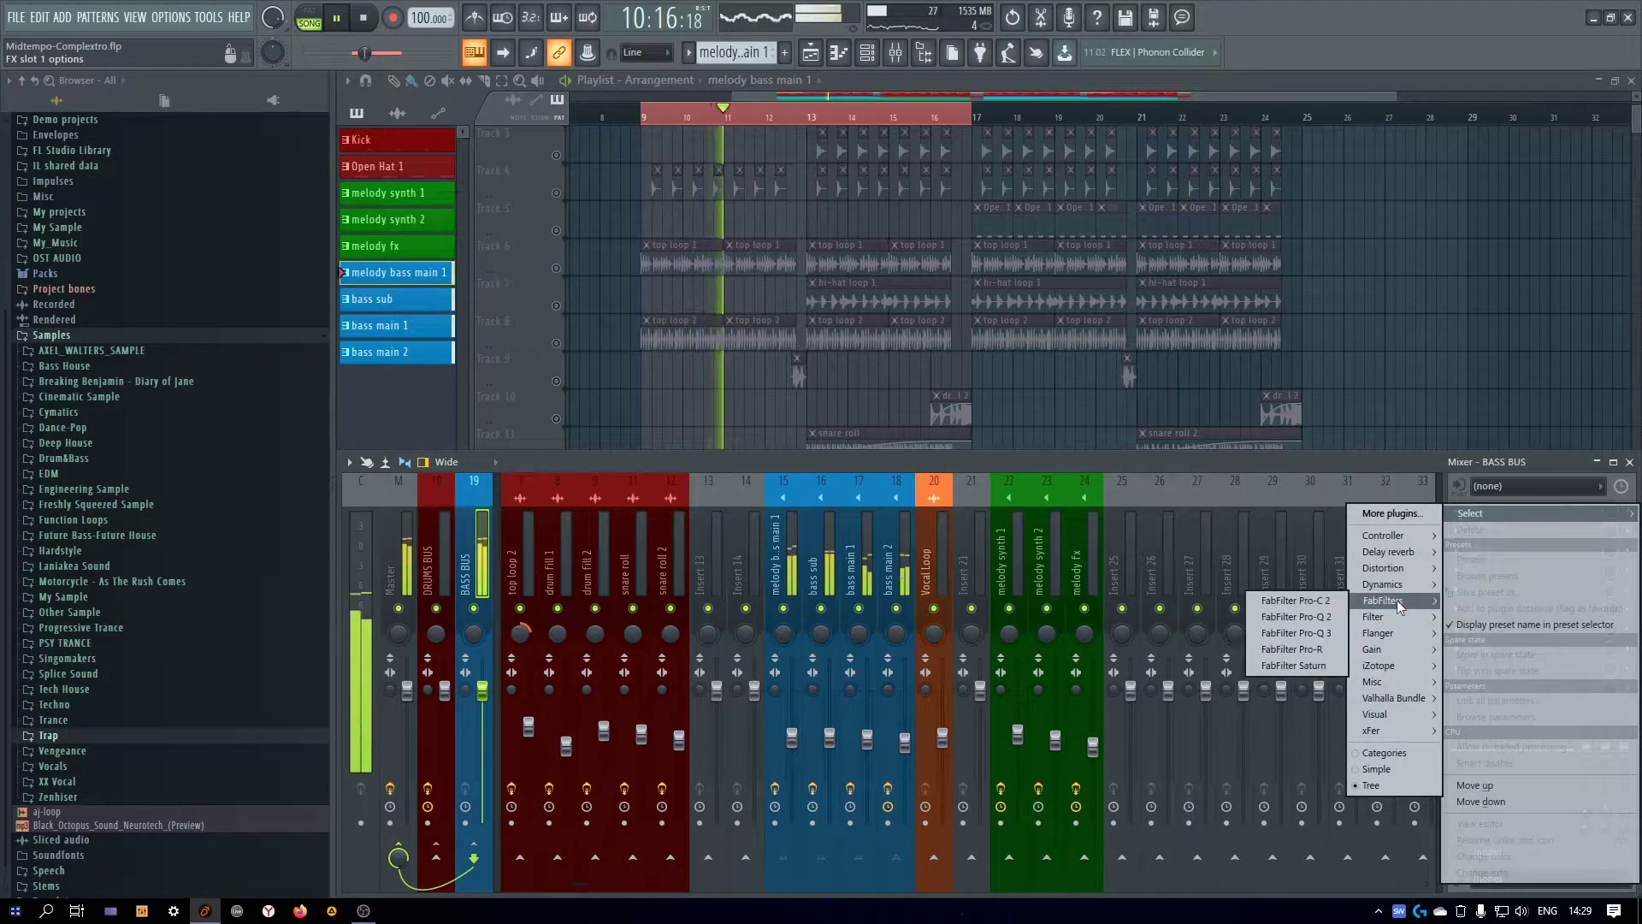
left_click(1322, 616)
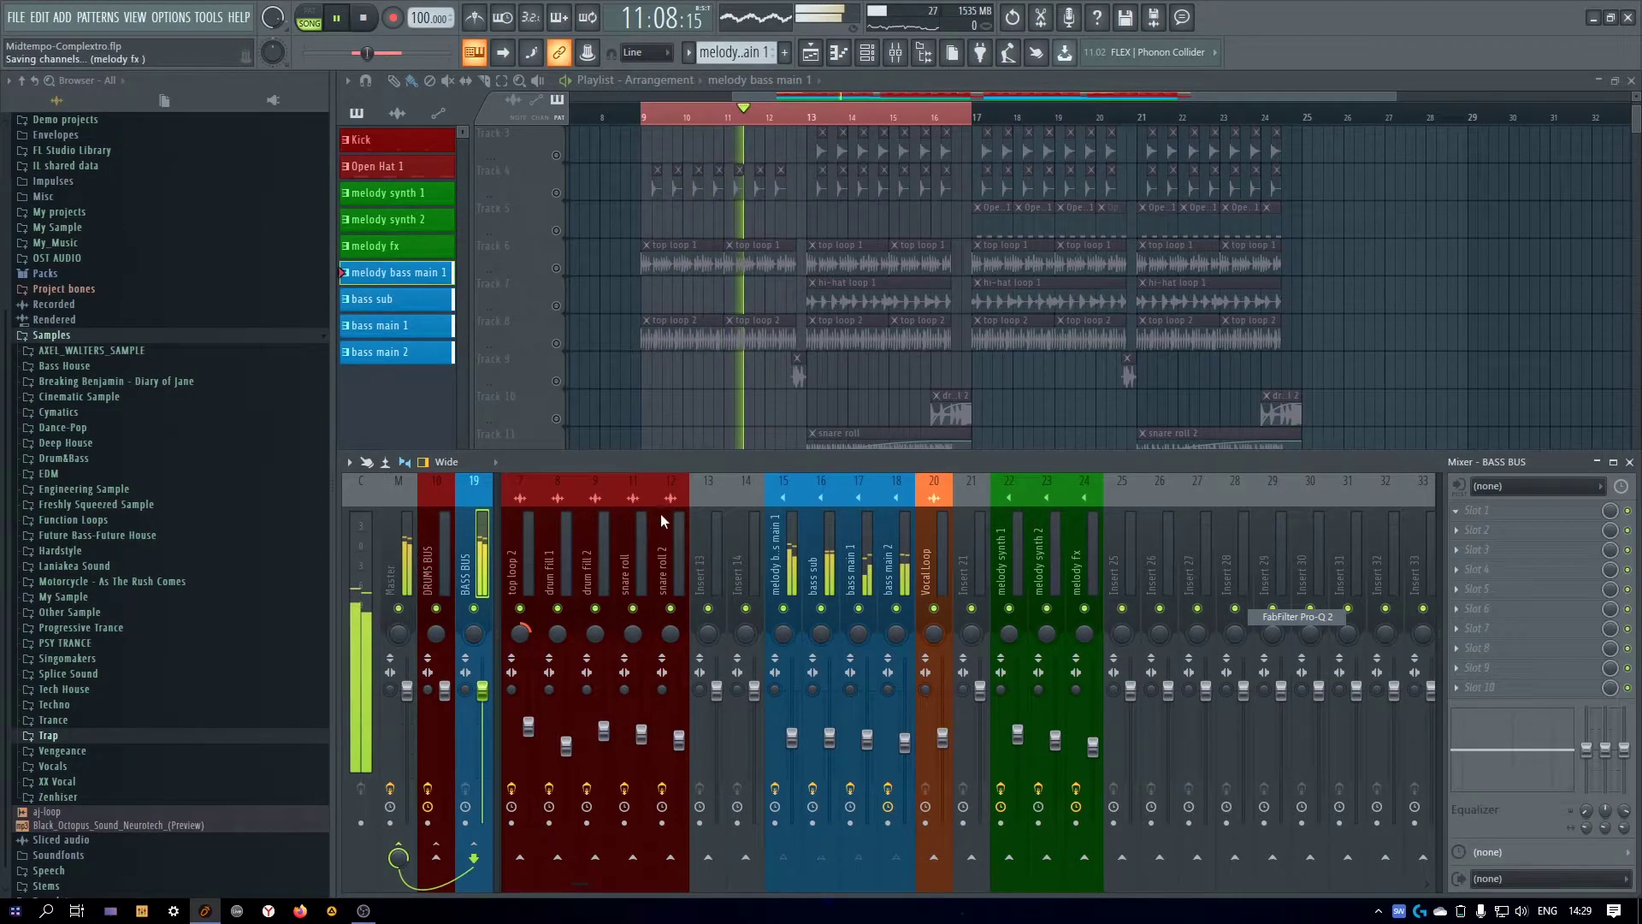
left_click(392, 338)
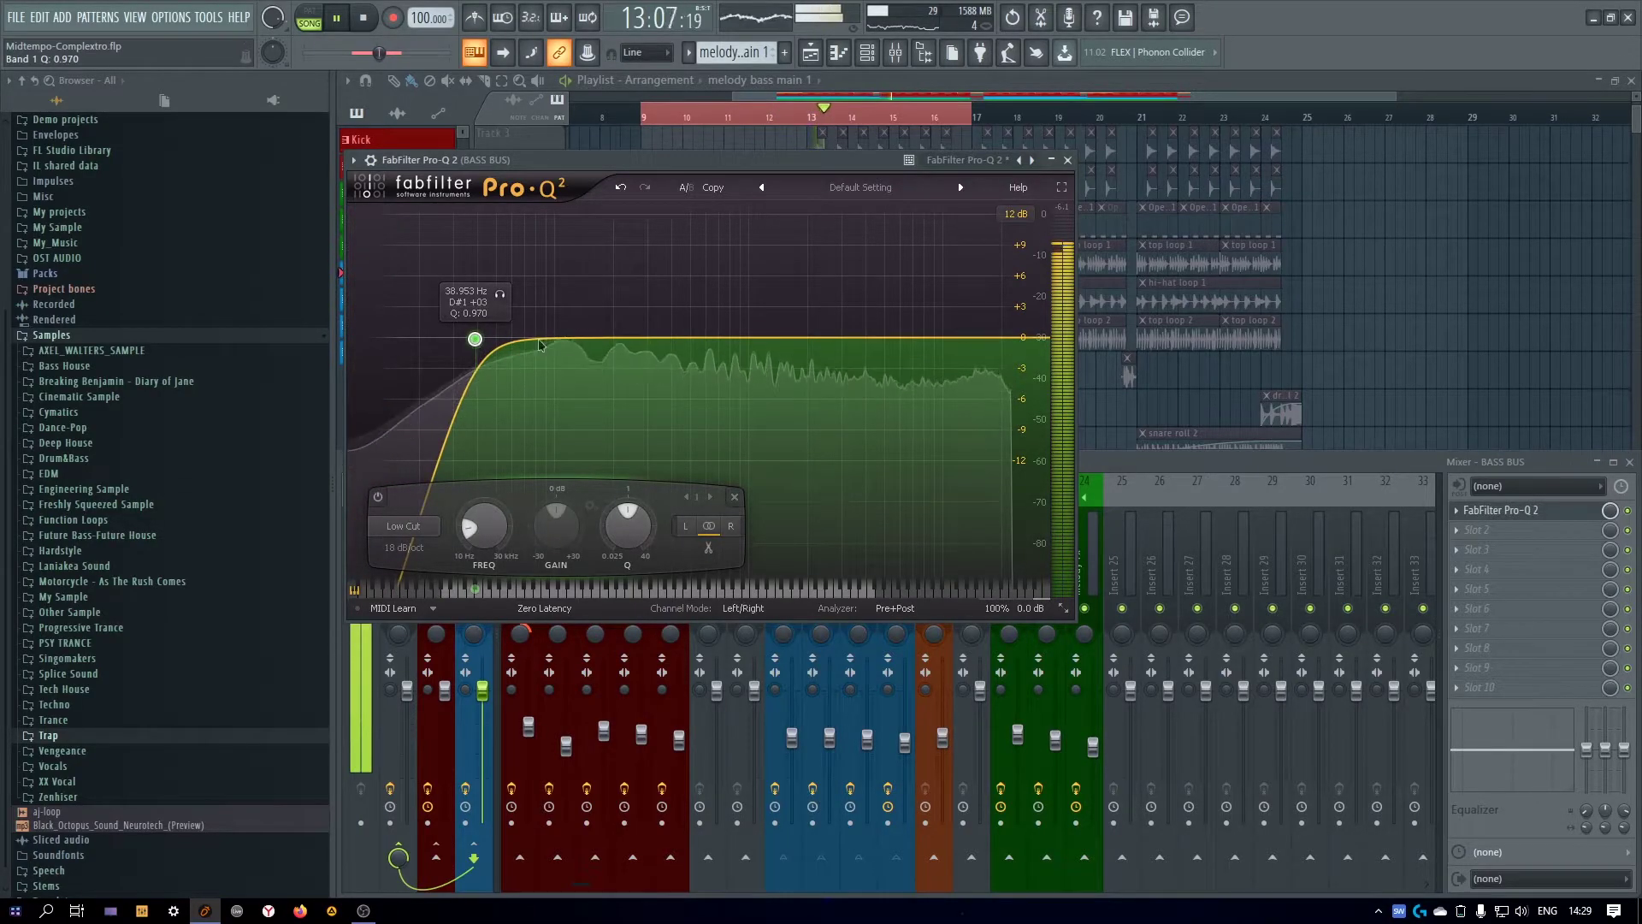
Dip the BASS BUS EQ slightly at about 380 Hz, 1.4 kHz and 8.4 kHz, and gently boost the lows with a wide bell
mouse_move(775, 339)
left_mouse_down()
mouse_move(774, 368)
mouse_move(777, 346)
left_mouse_up()
mouse_move(669, 339)
left_mouse_down()
mouse_move(666, 300)
mouse_move(671, 363)
left_mouse_up()
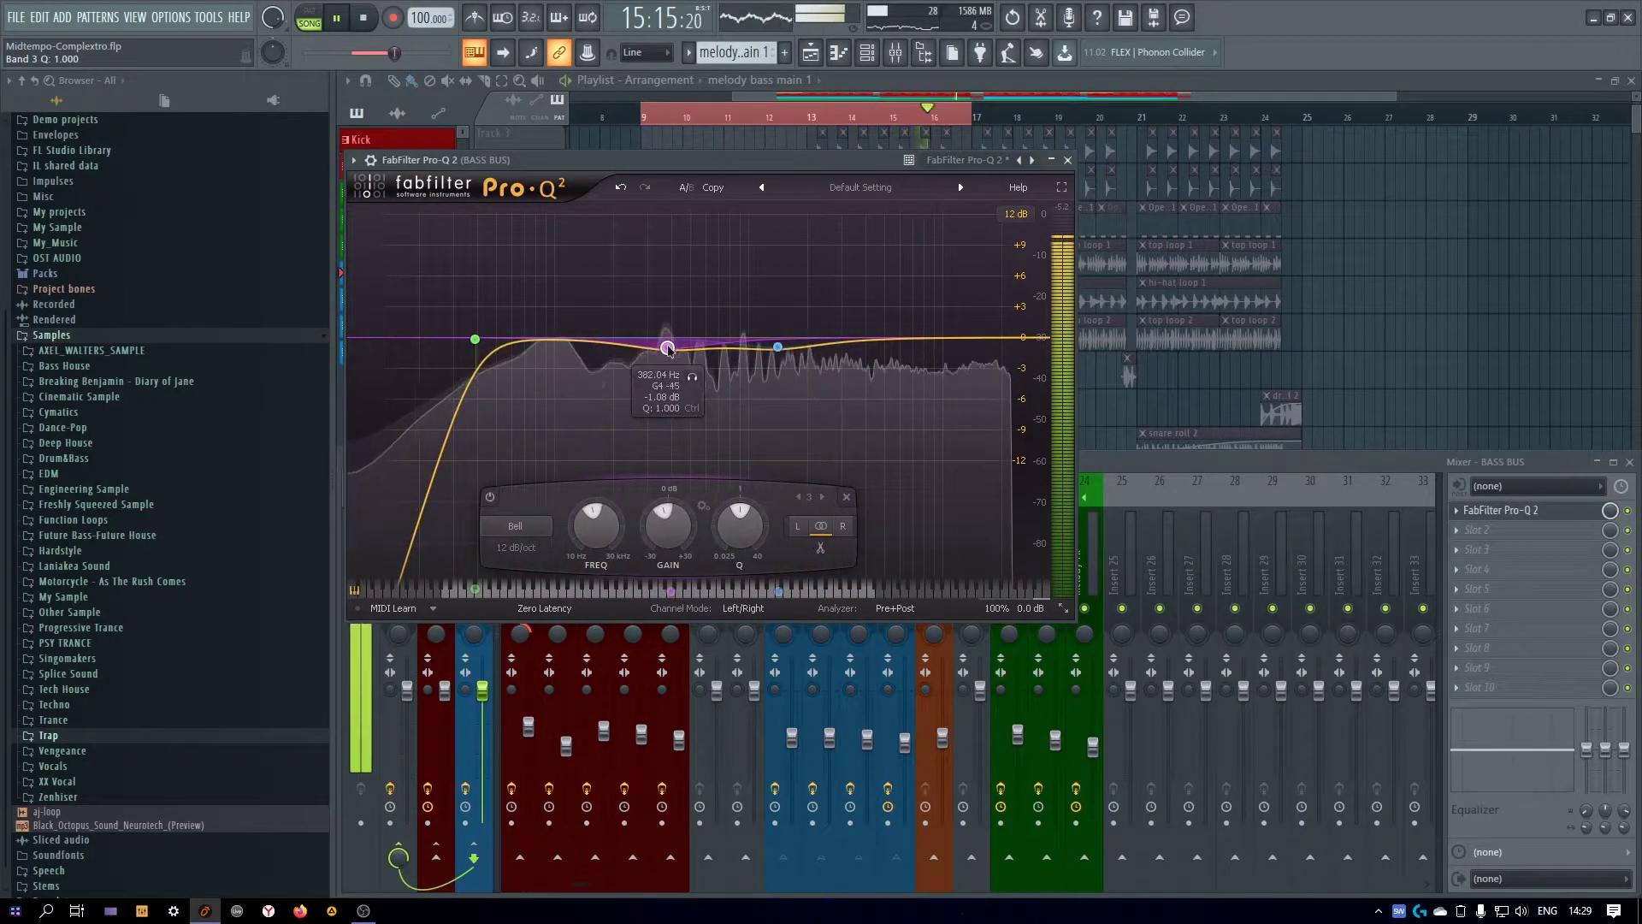
left_click_drag(856, 340, 864, 273)
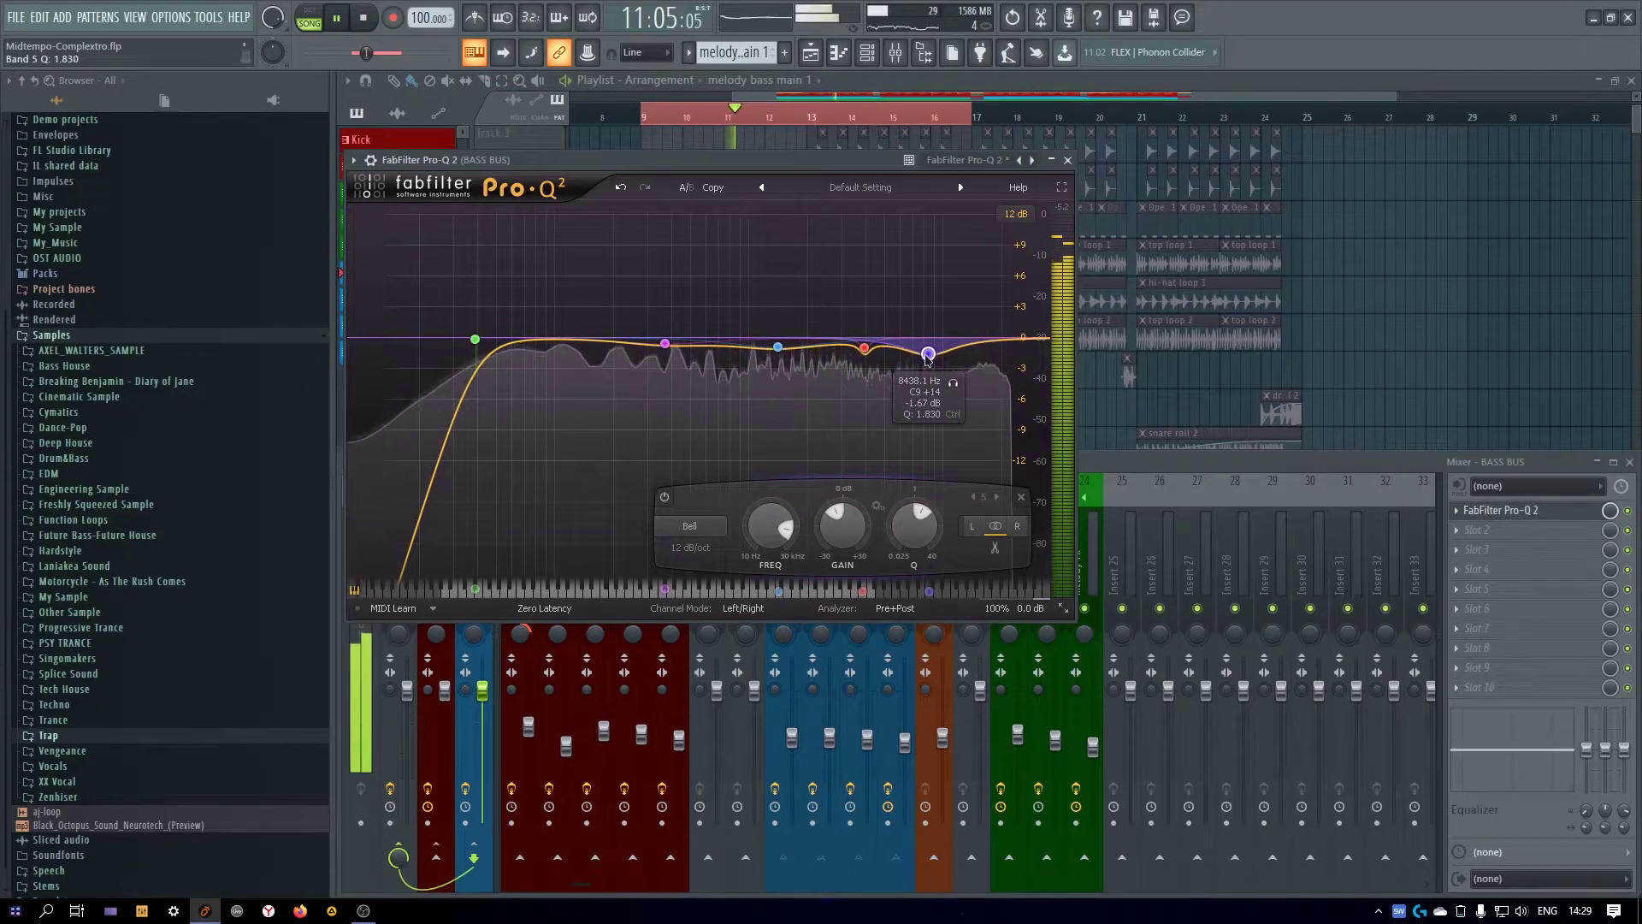
mouse_move(588, 343)
left_mouse_down()
mouse_move(589, 413)
mouse_move(587, 290)
mouse_move(580, 326)
left_mouse_up()
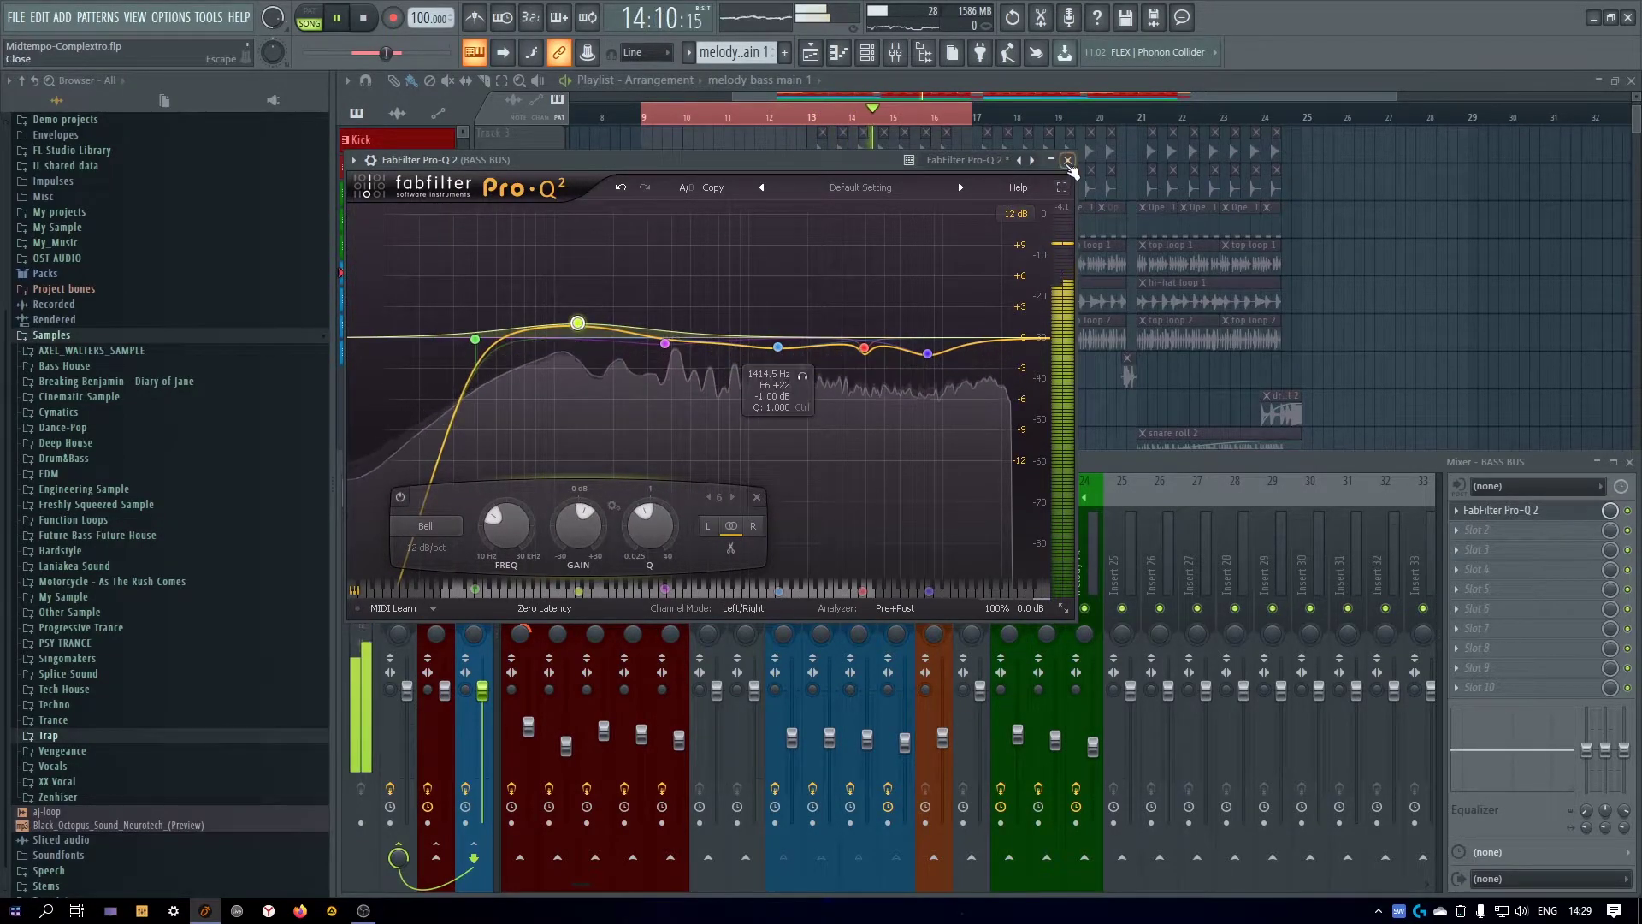
left_click(1067, 161)
key("space")
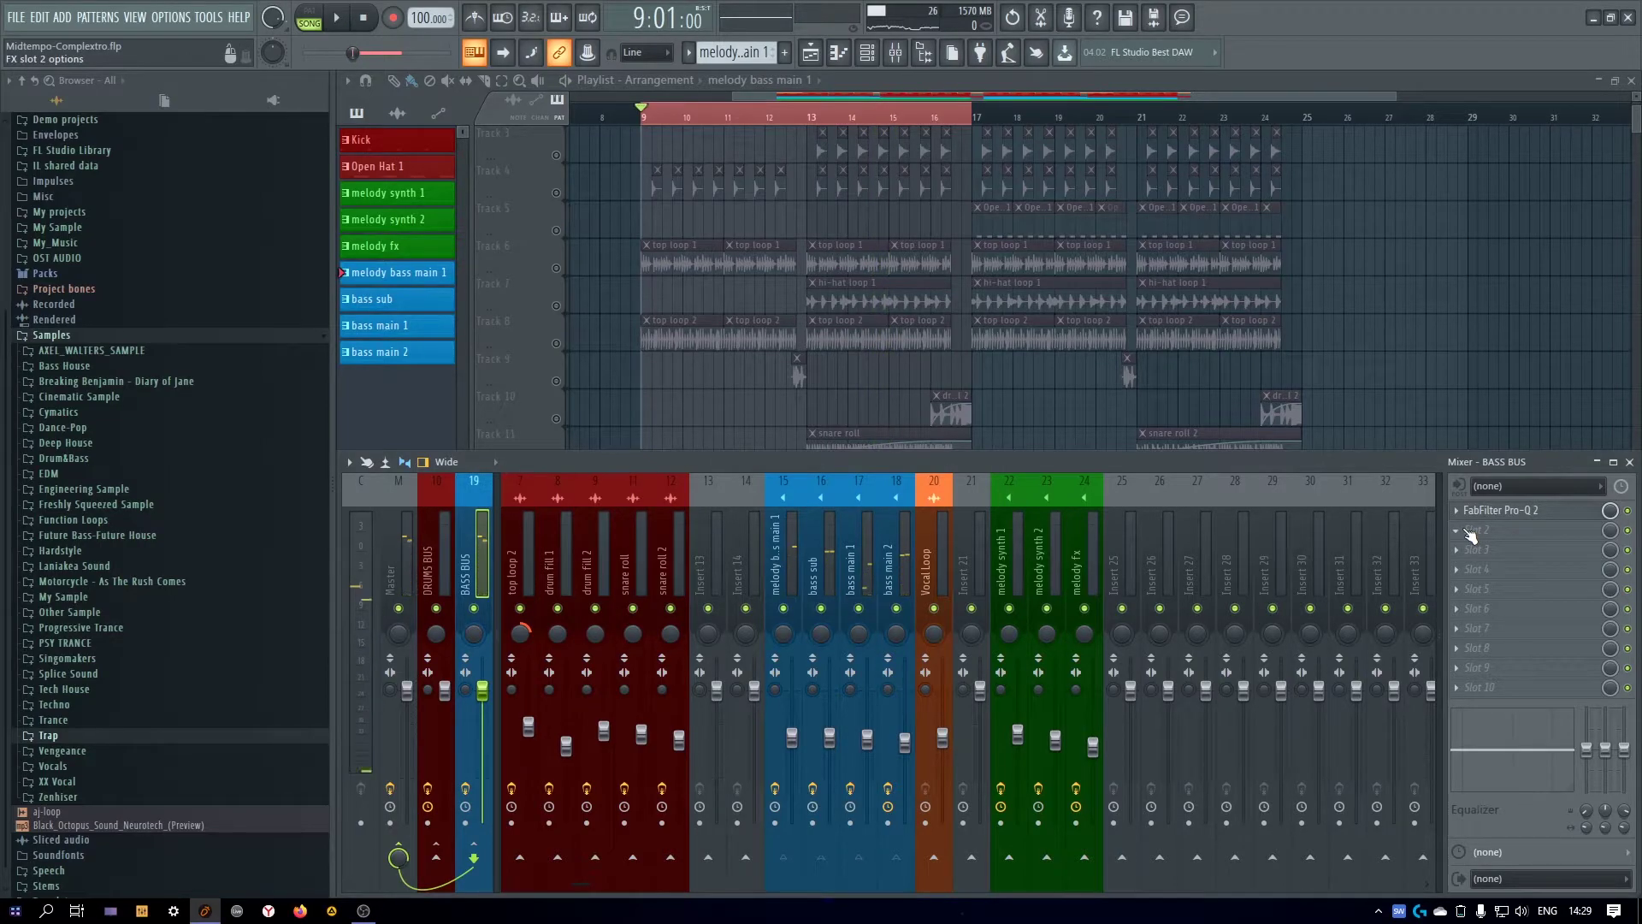
Load FabFilter Saturn in the second slot of BASS BUS and choose the Magic Mastering bM preset
left_click(1469, 534)
left_click(1307, 662)
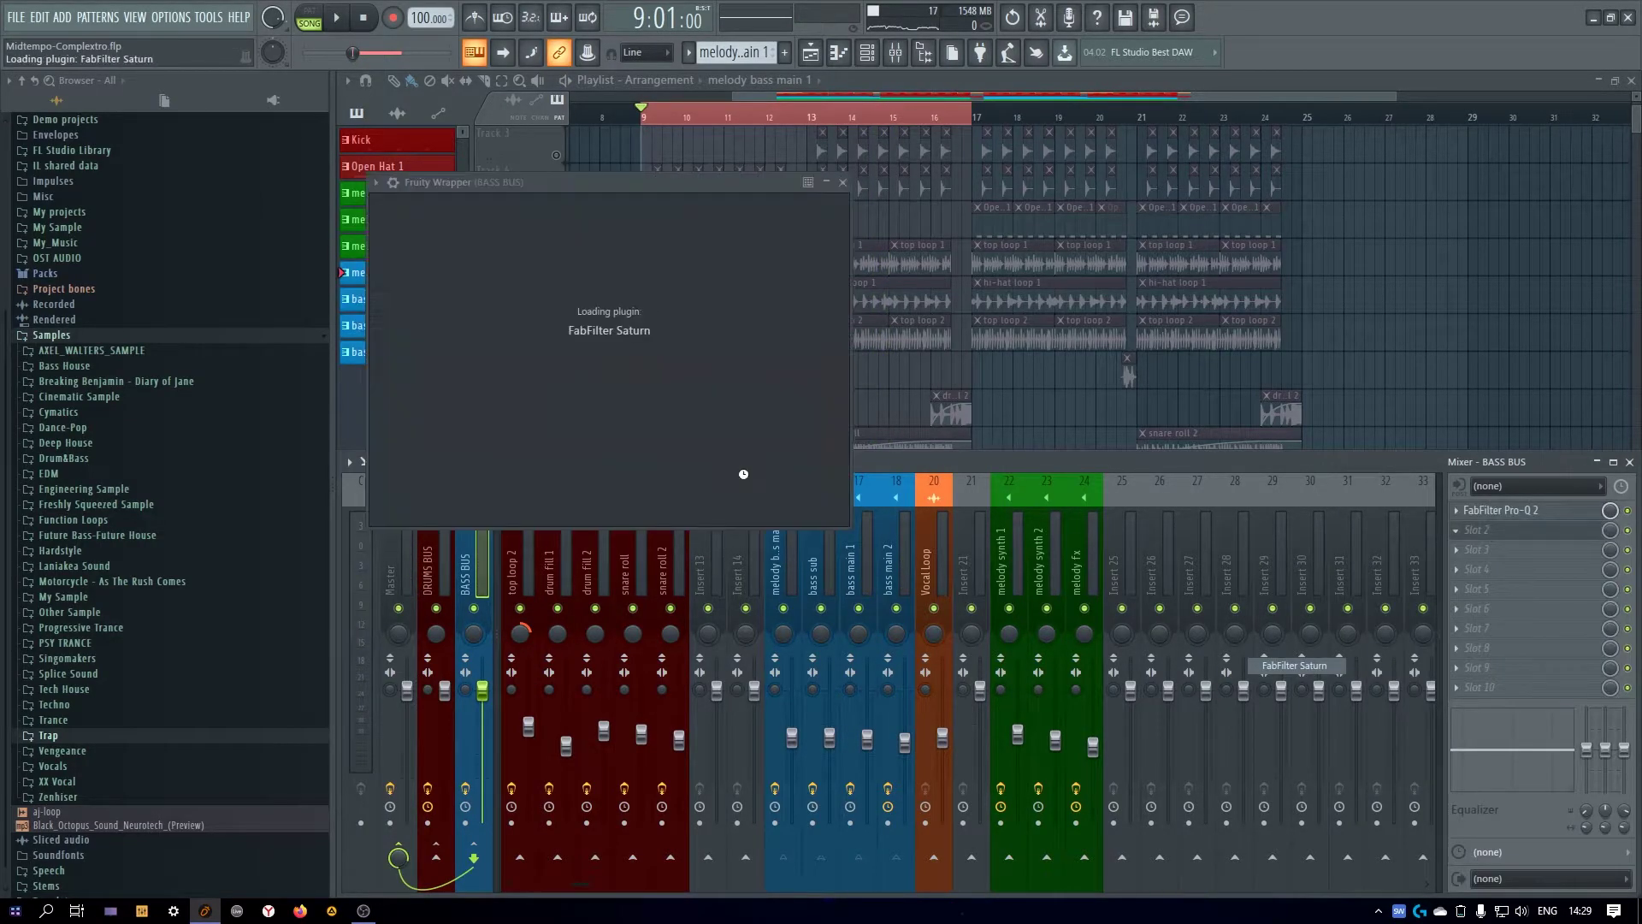
key("space")
key("space")
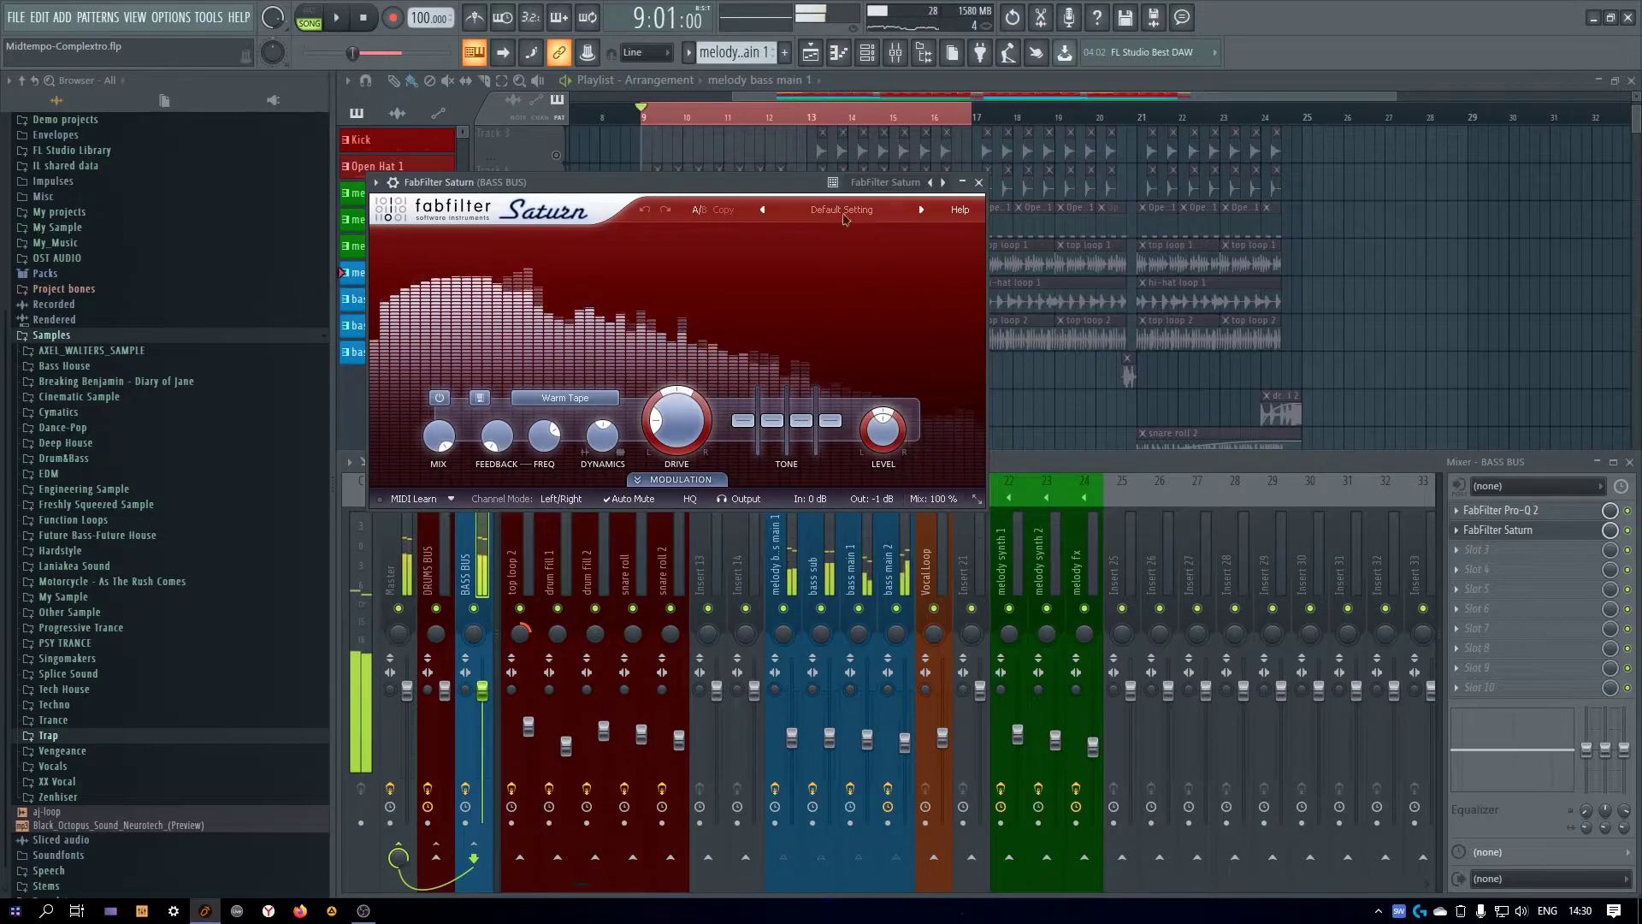
left_click(842, 209)
mouse_move(846, 323)
left_click(987, 474)
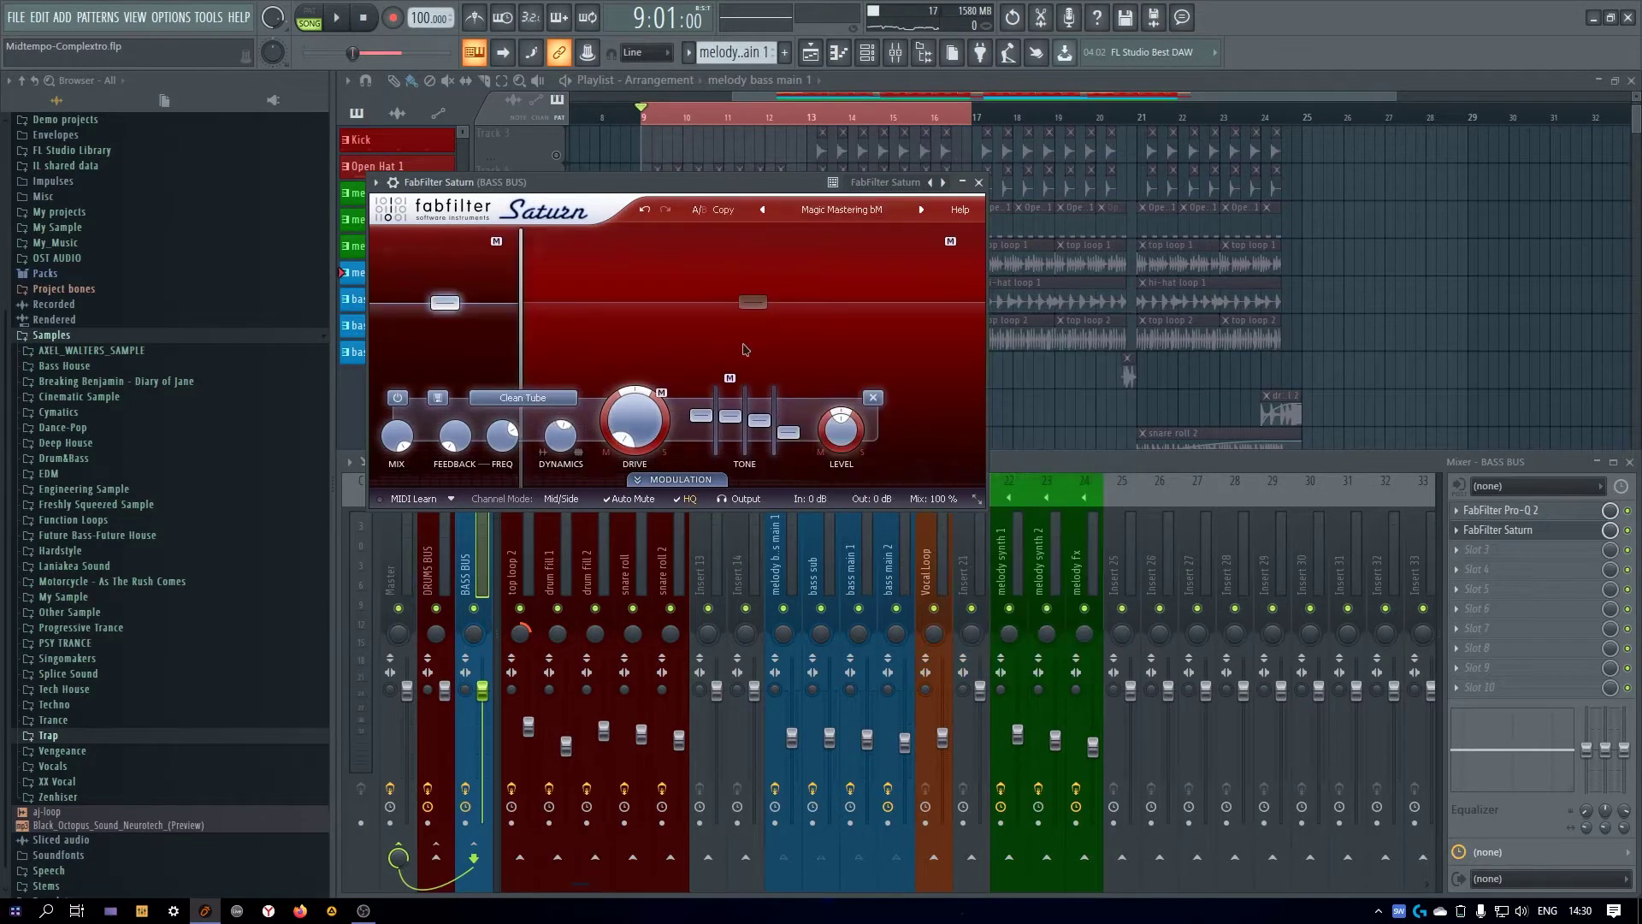
Set Saturn's overall mix to about 36 %, compare the sound with the effect bypassed, and close the plugin
key("space")
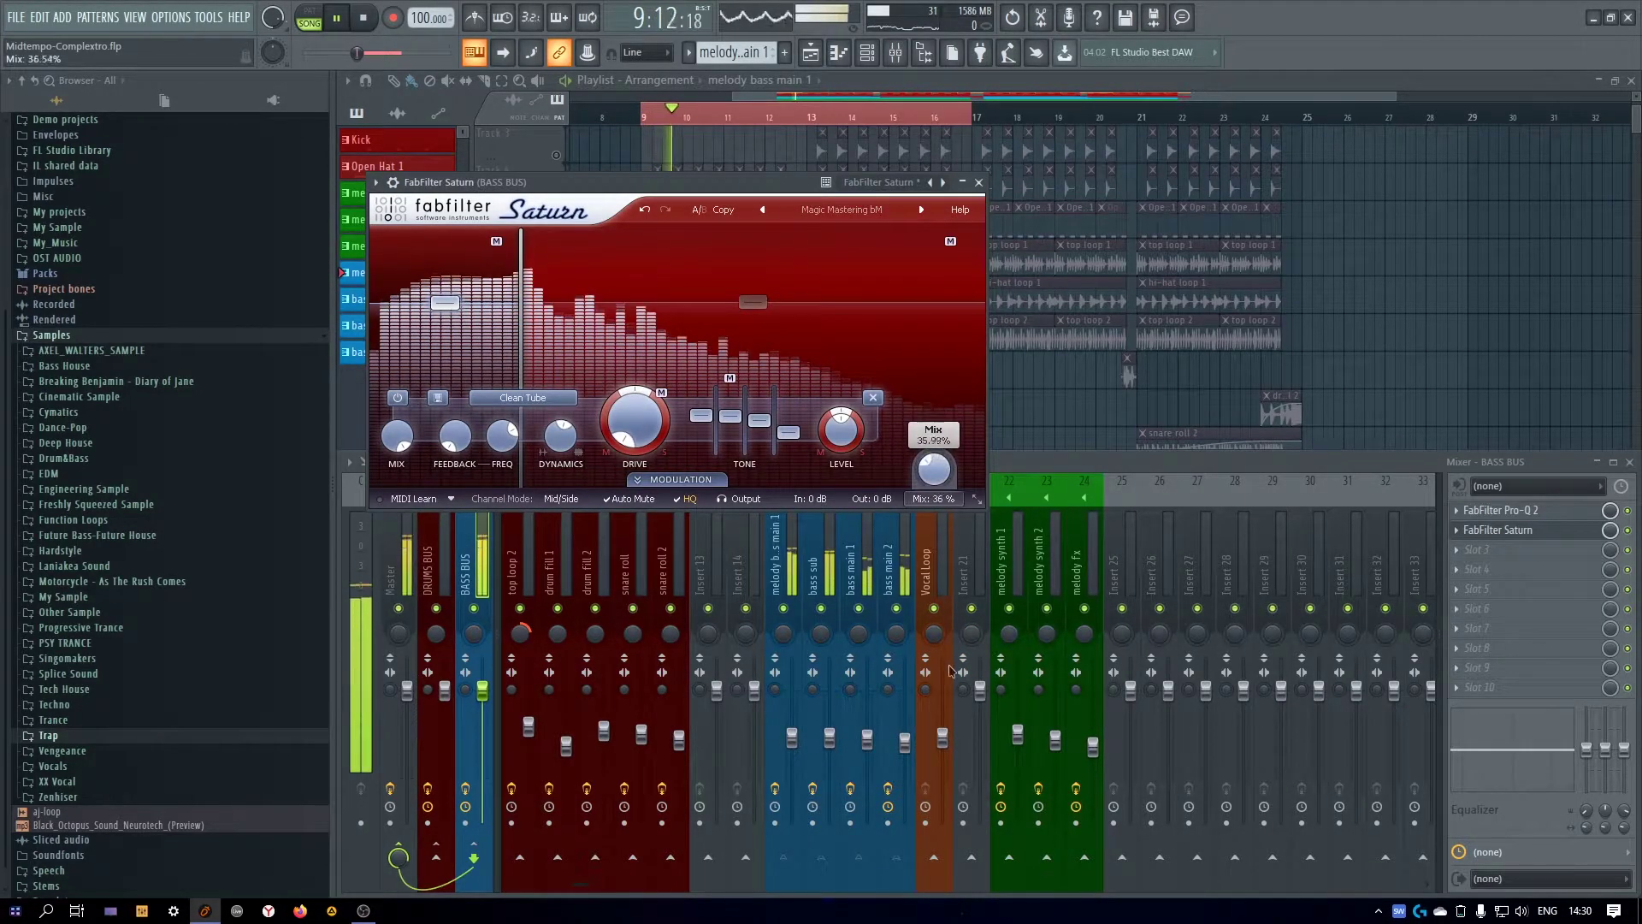
left_click(1634, 537)
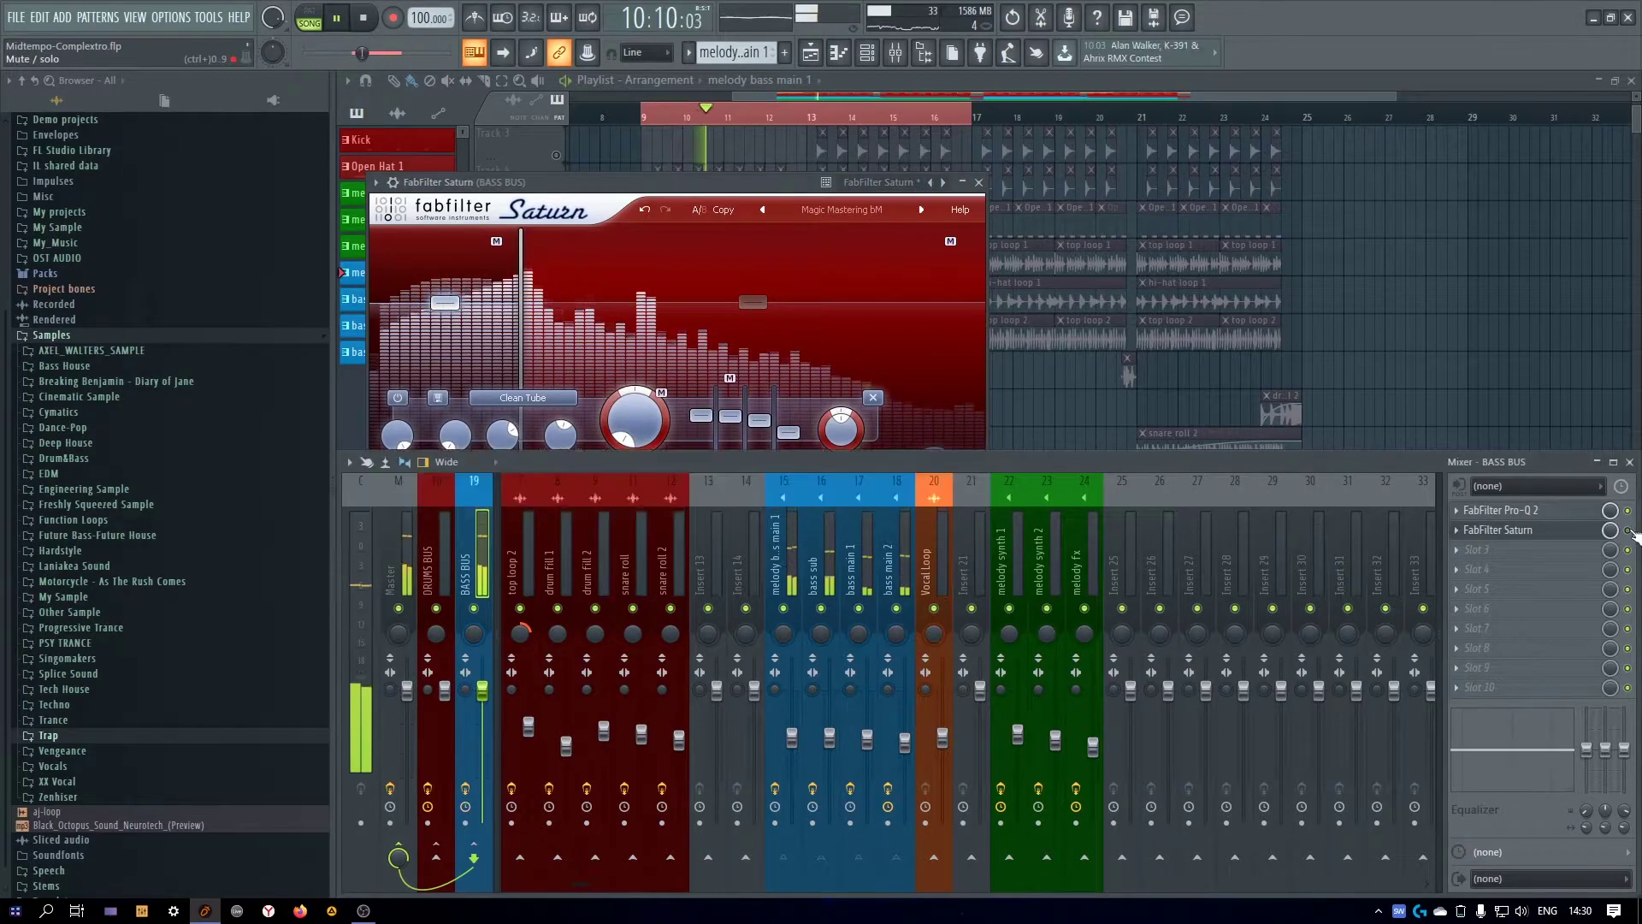
left_click(981, 184)
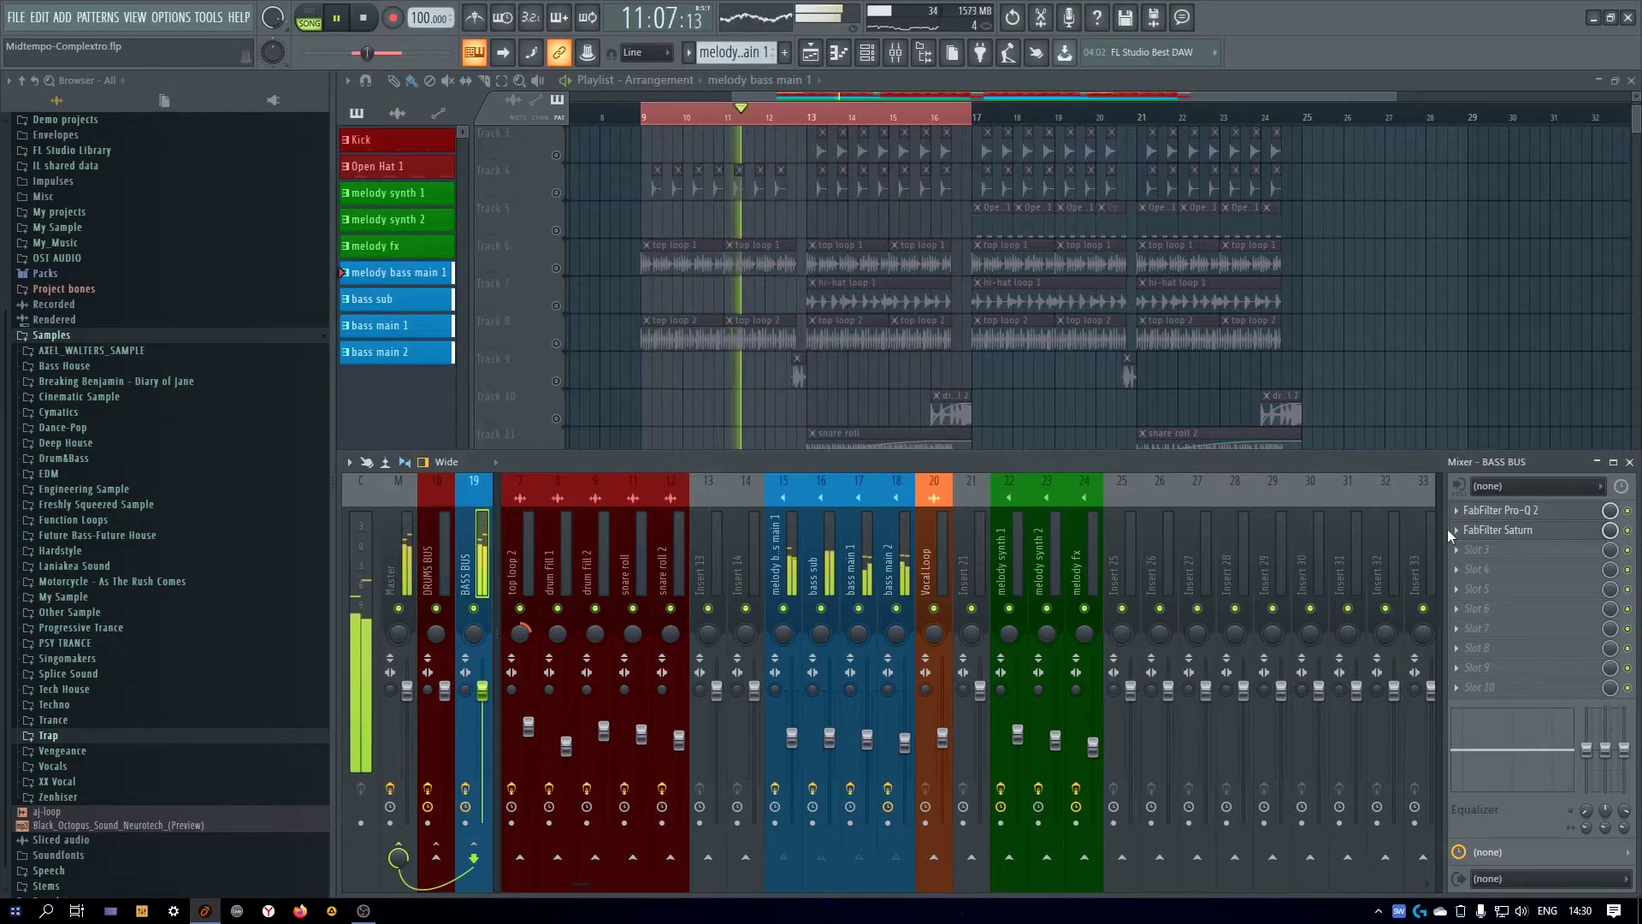
Load Ozone 9 Exciter in the third slot of BASS BUS and set the Tape amount to 5.1 on band 3 and 5.0 on band 4
left_click(1460, 549)
mouse_move(1401, 644)
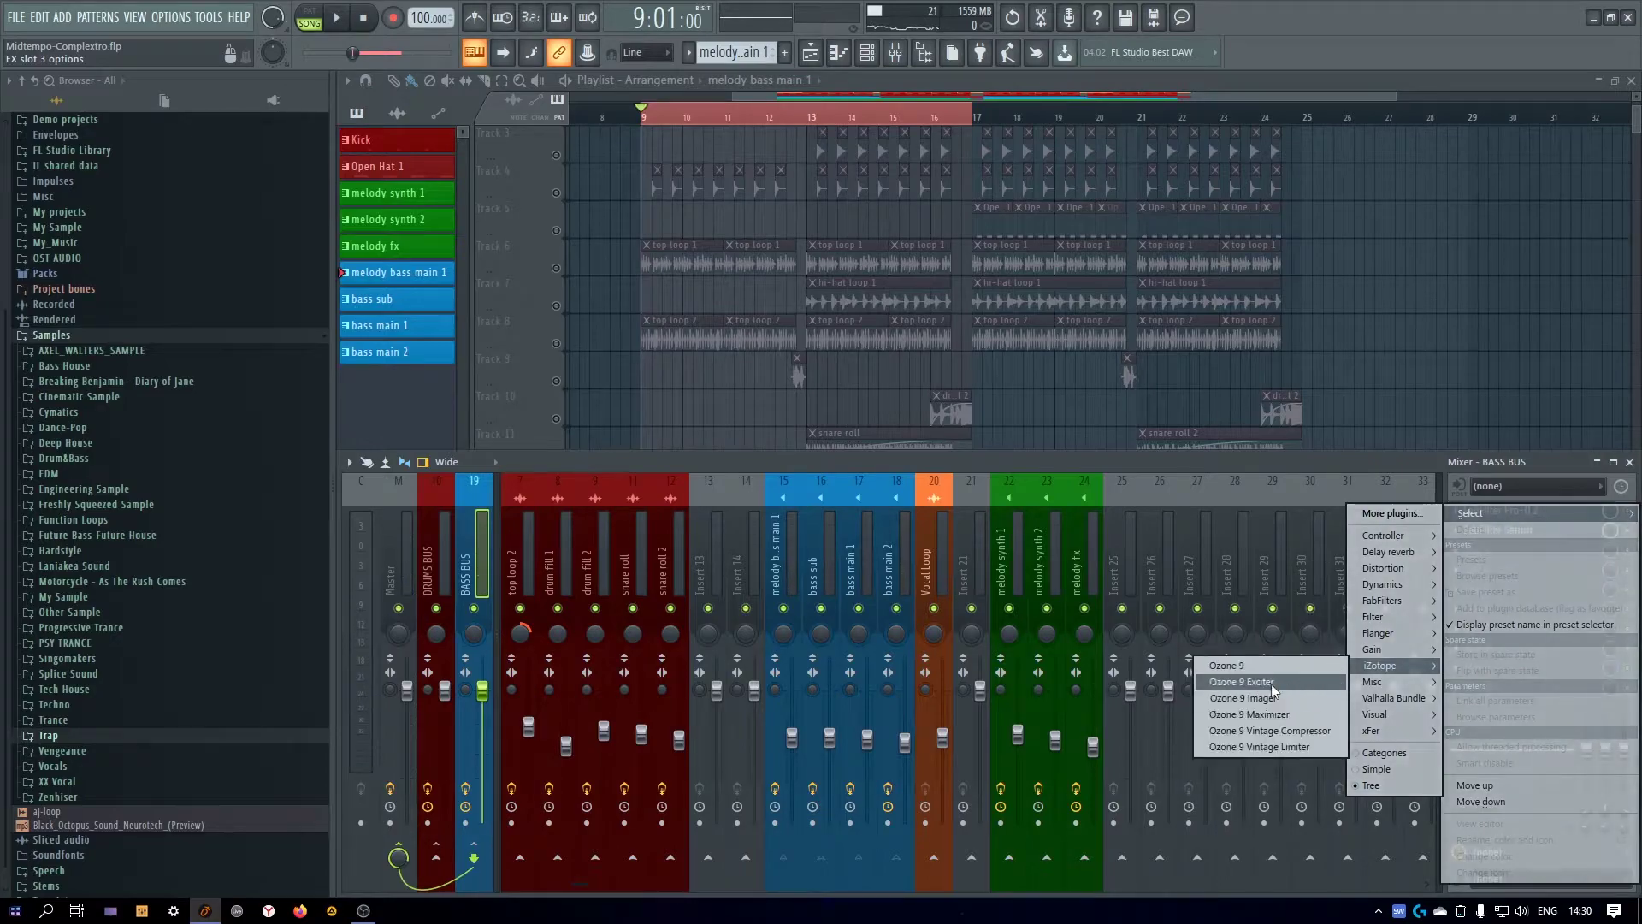
left_click(1270, 682)
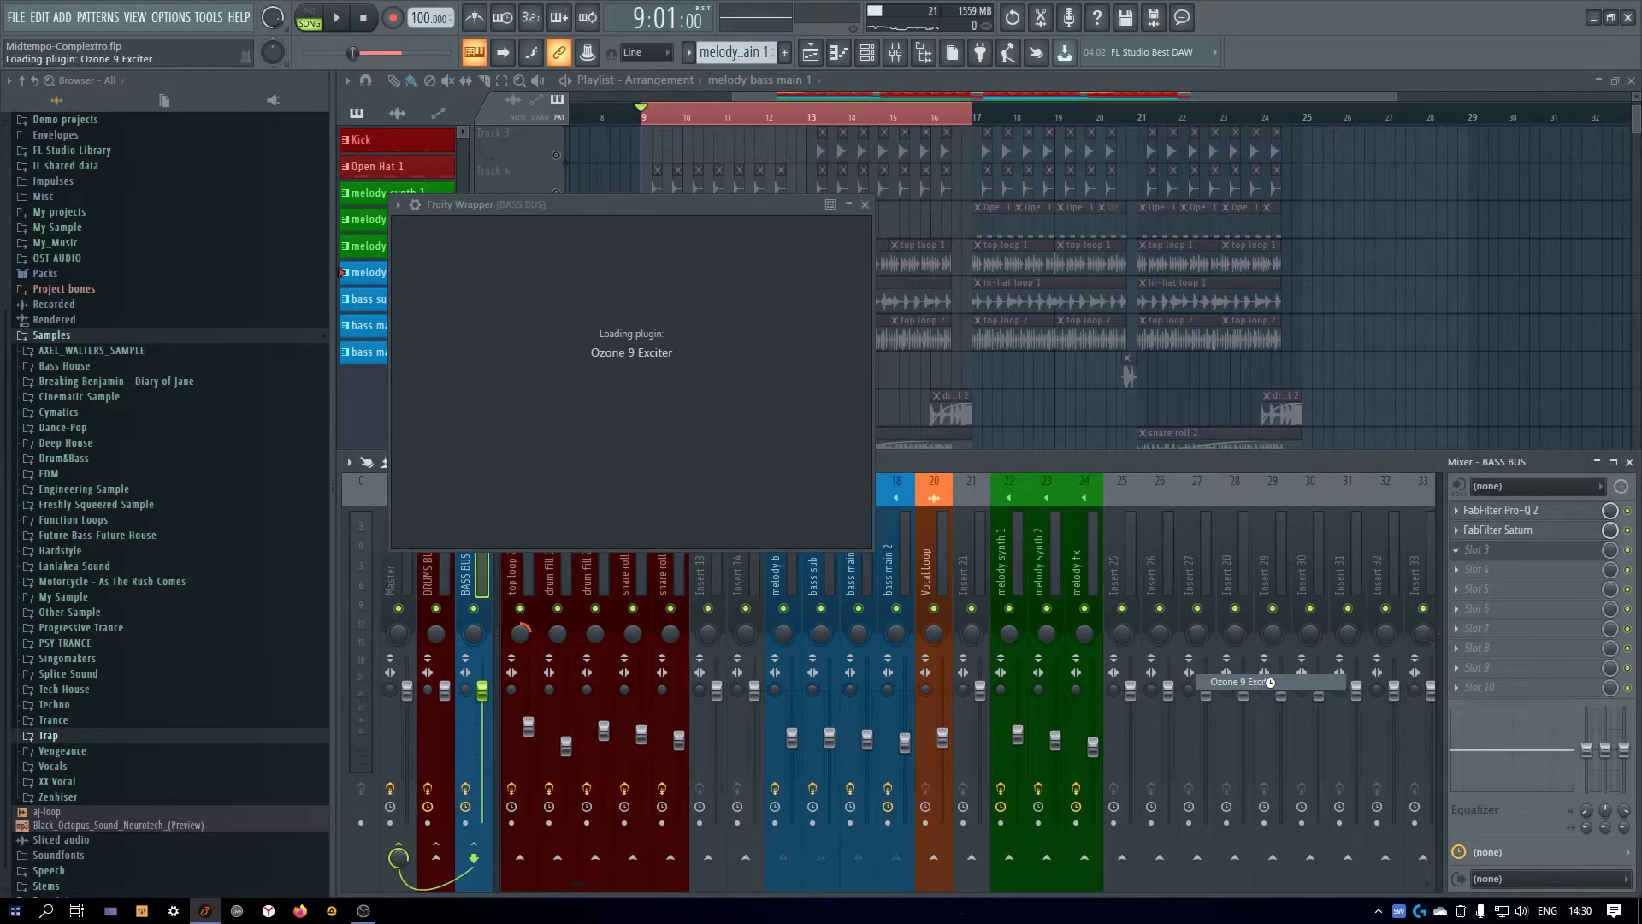
key("space")
left_click_drag(990, 593, 999, 560)
left_click_drag(811, 593, 818, 550)
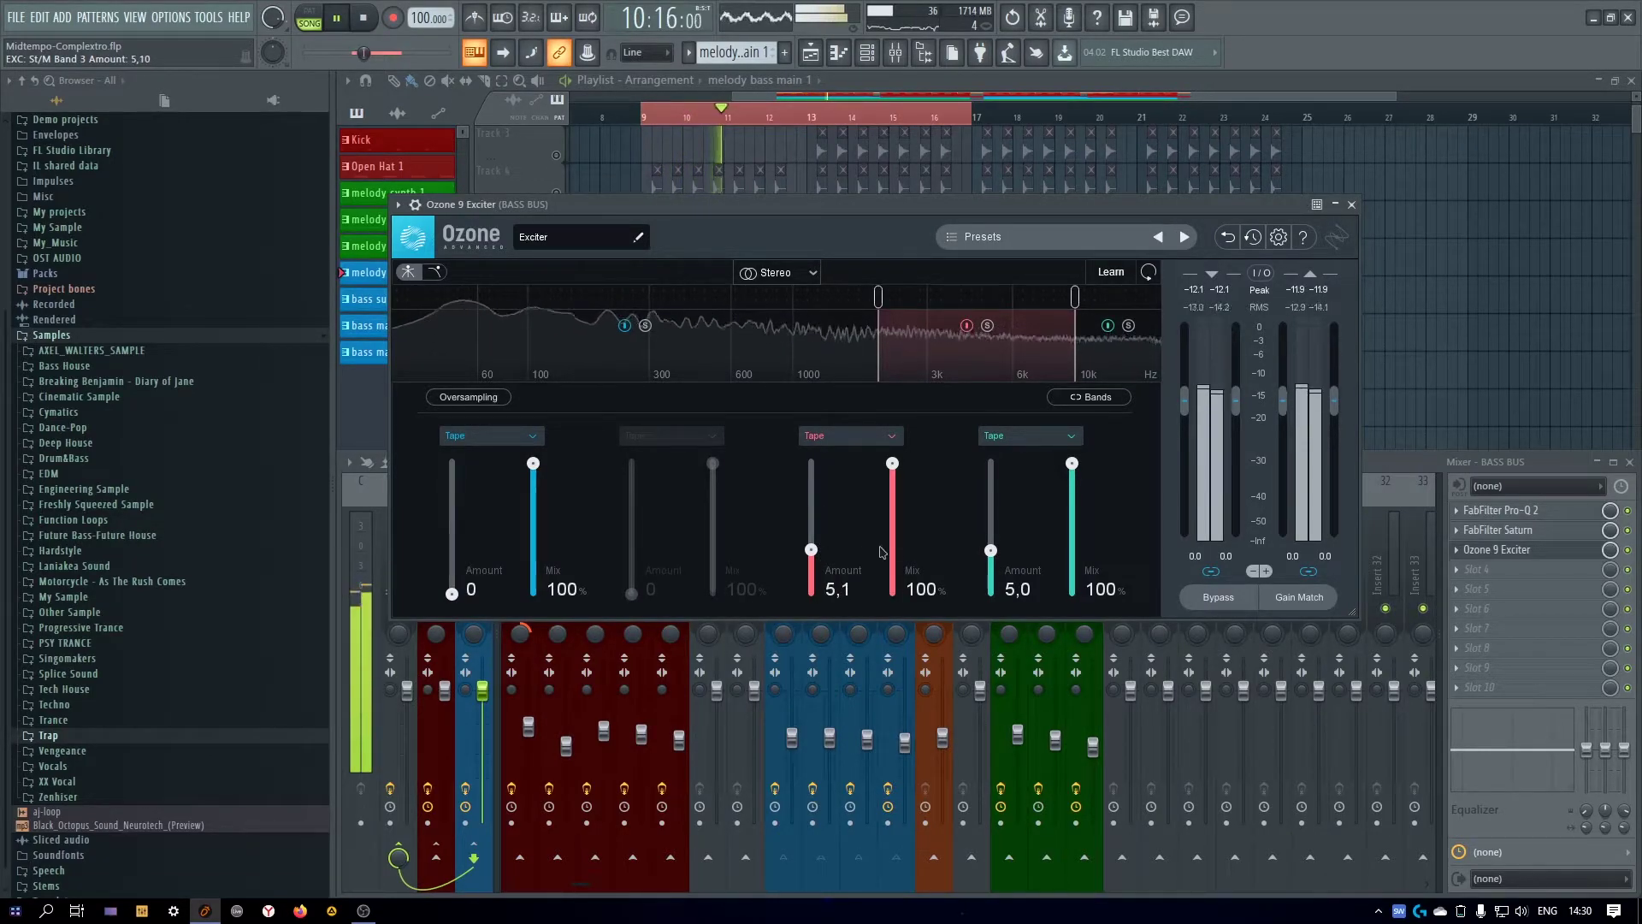
Lower the Exciter's Tape amount on band 4 to 4.5, close the plugin and stop playback
mouse_move(990, 550)
left_mouse_down()
mouse_move(992, 506)
mouse_move(992, 556)
left_mouse_up()
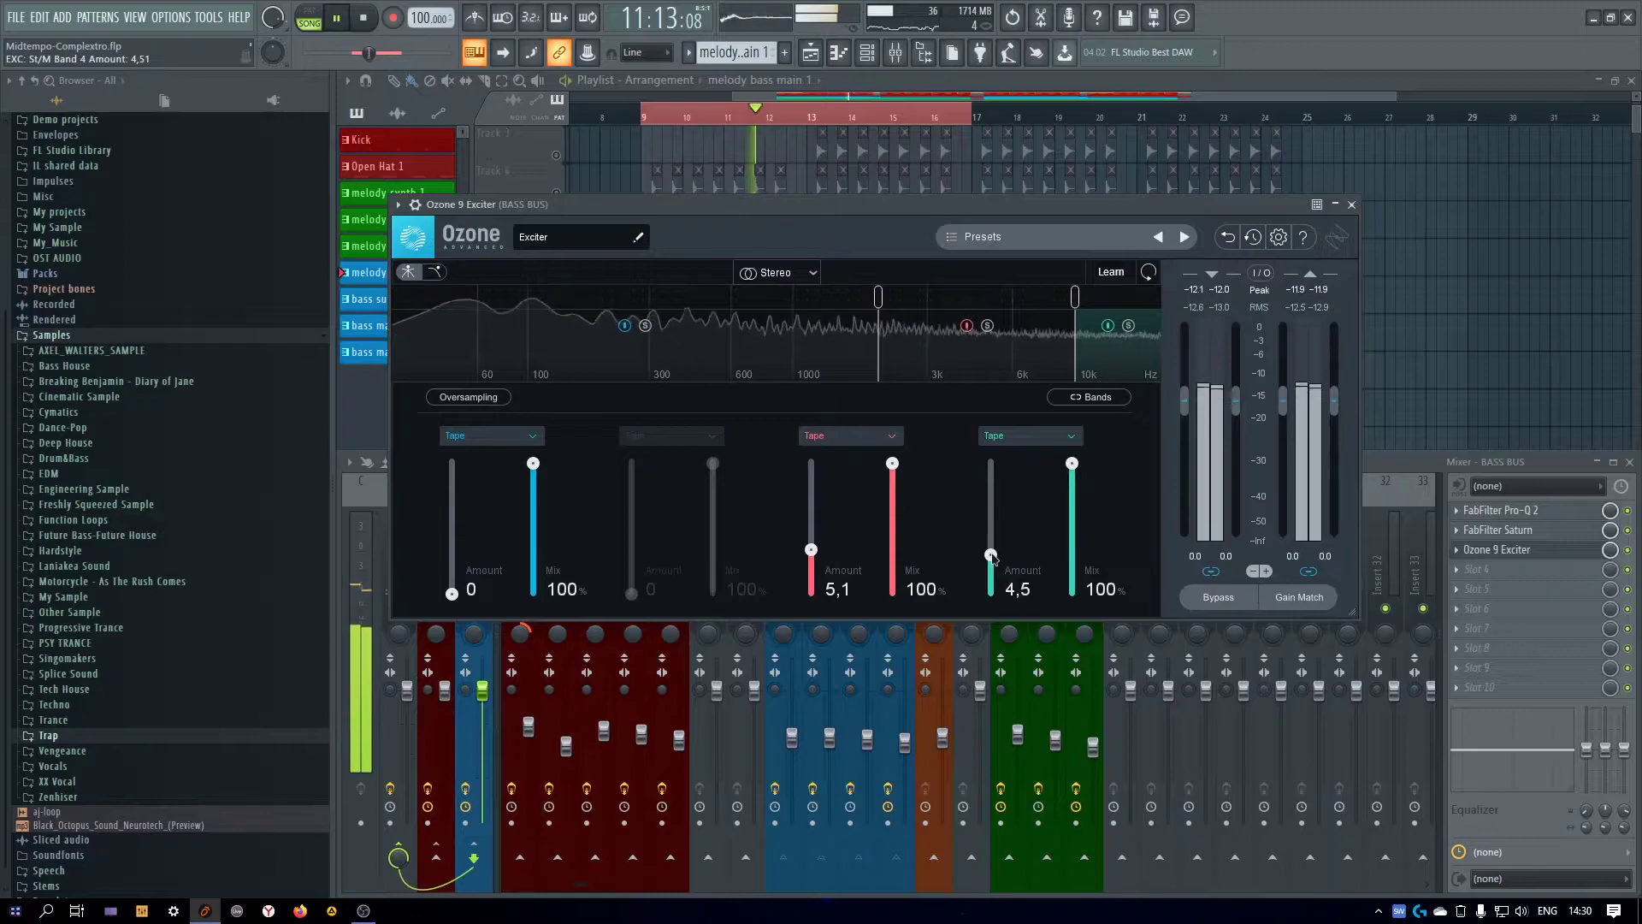
left_click(1351, 206)
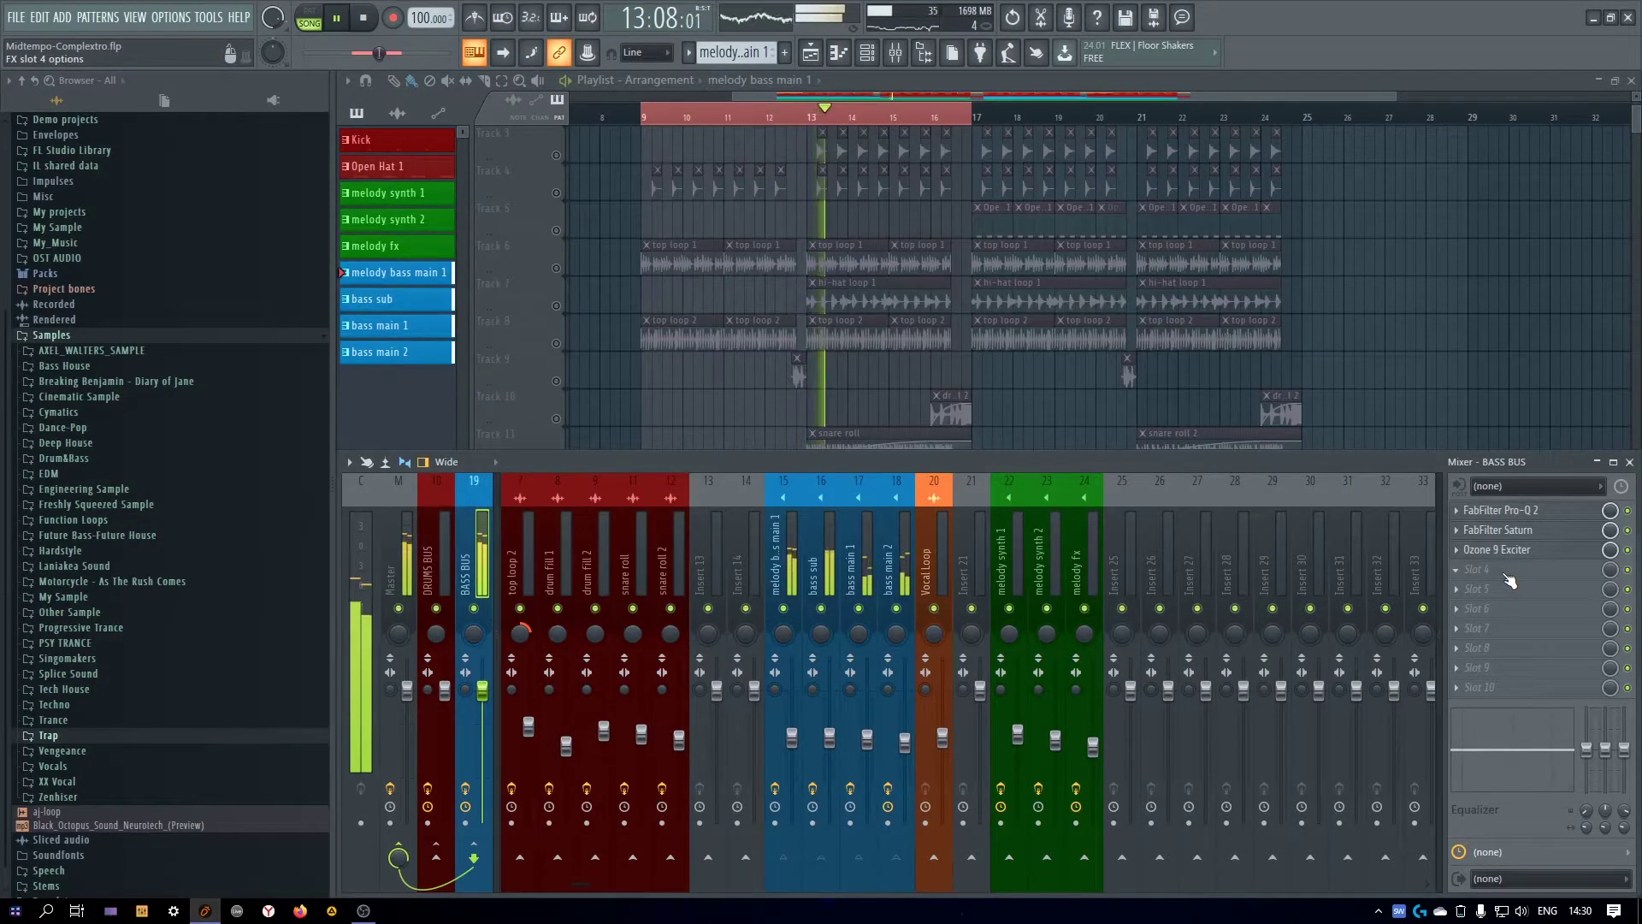
key("space")
Load OTT in the fourth slot of BASS BUS, set its Depth to 16 % during playback, and close it
left_click(1506, 574)
mouse_move(1394, 731)
left_click(1319, 747)
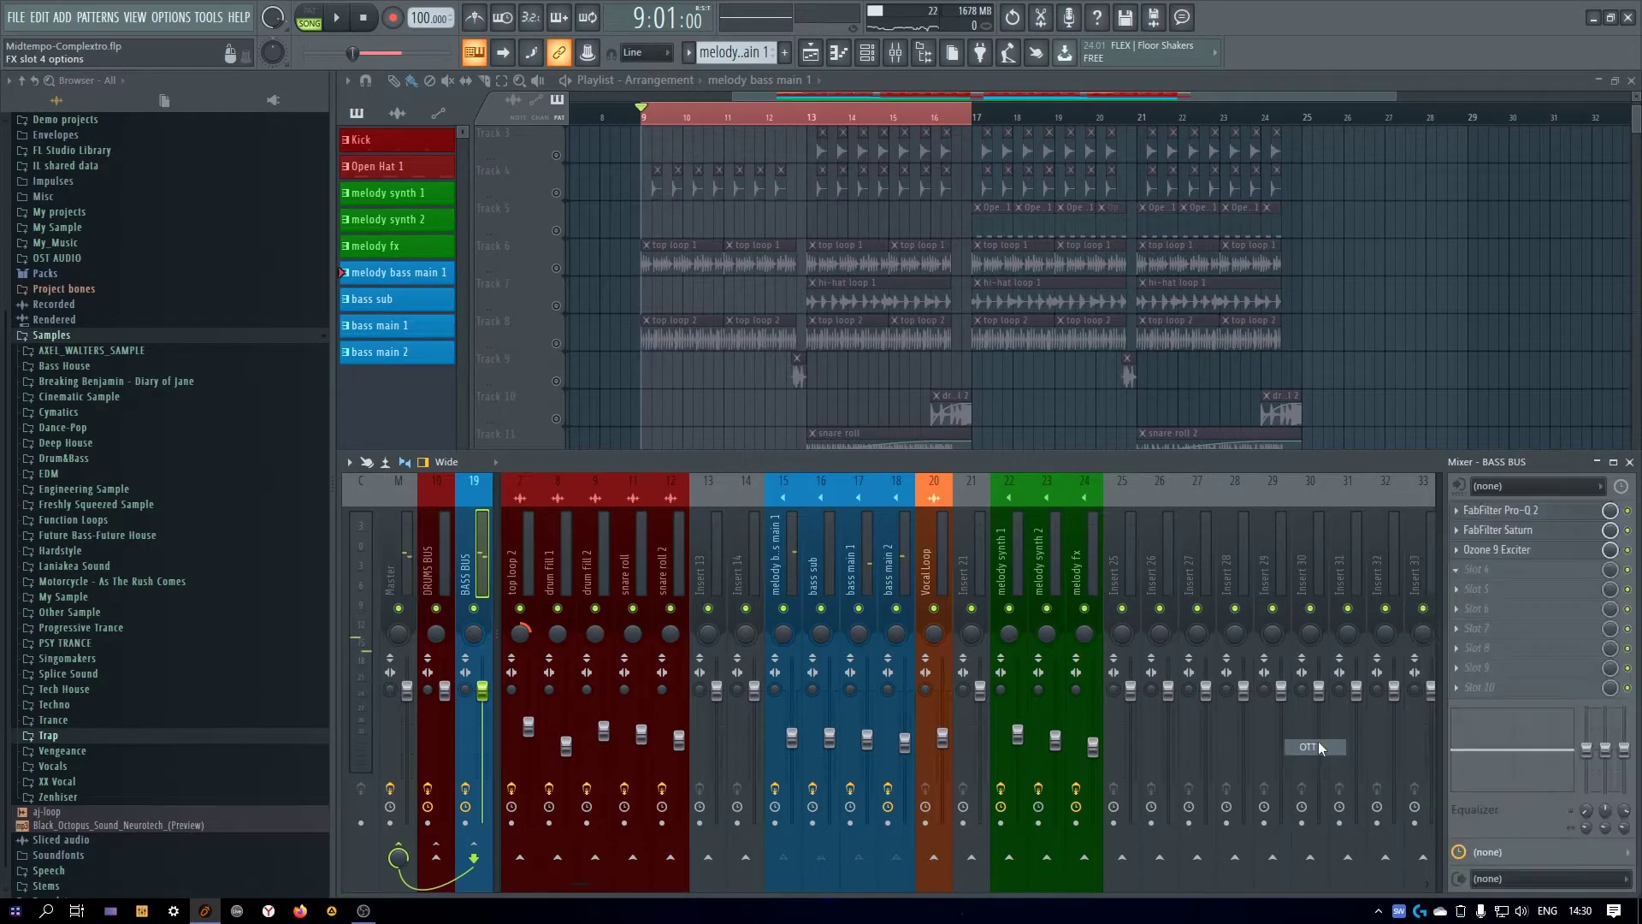
key("space")
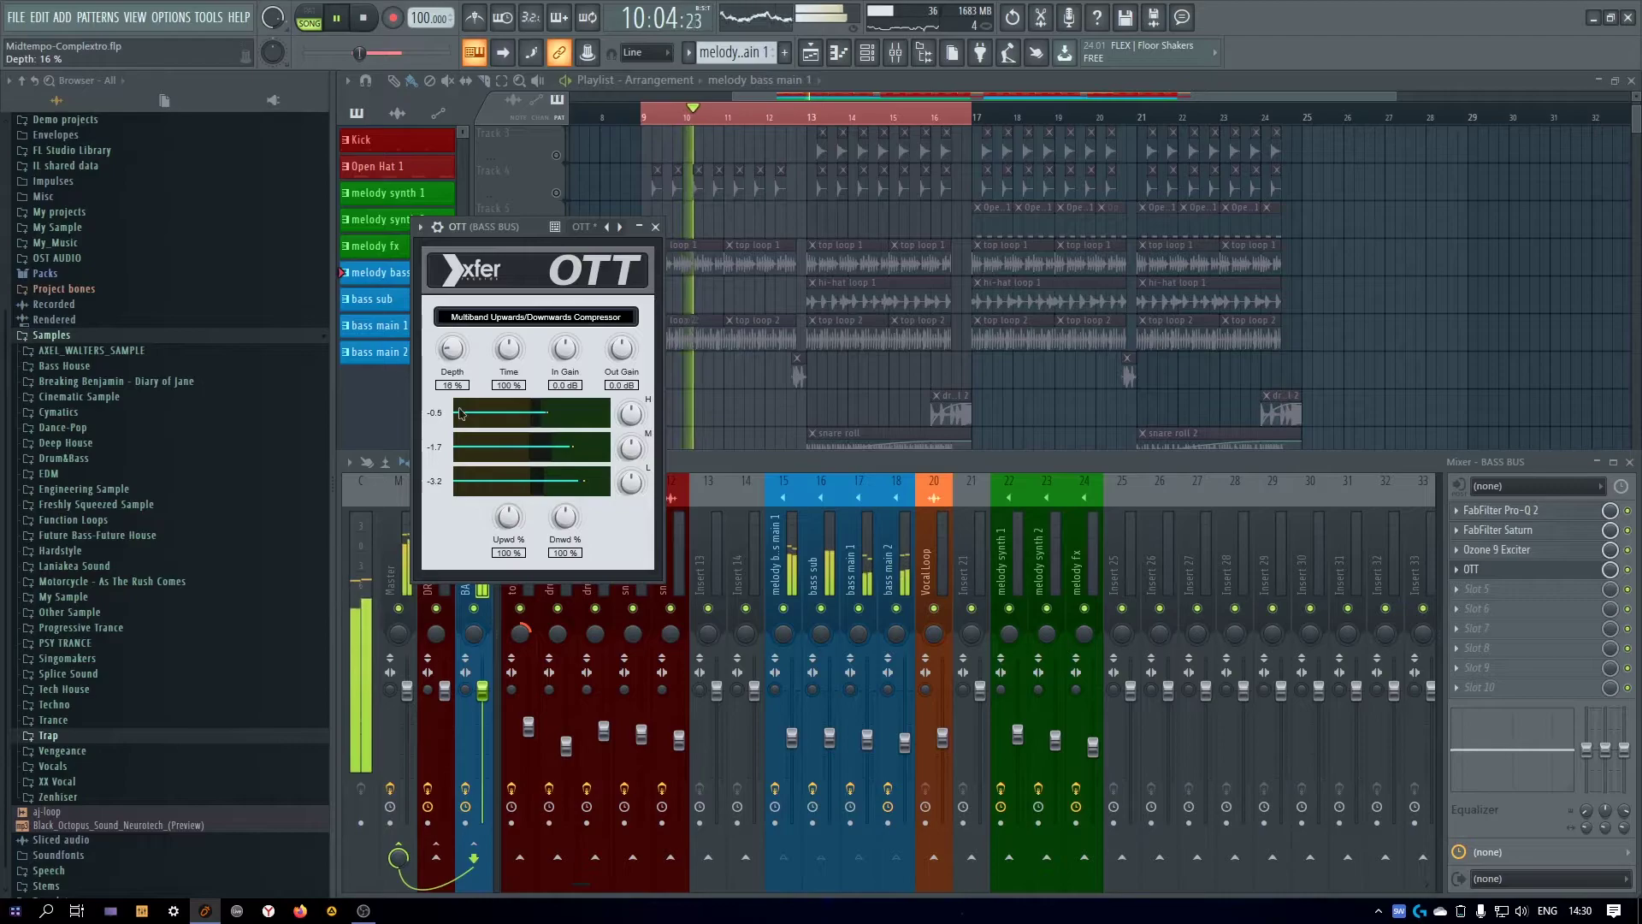
left_click(654, 227)
key("space")
Load FabFilter Pro-C 2 in the fifth slot of BASS BUS, choose the Bus style and set the threshold to about -11.7 dB
left_click(1474, 590)
mouse_move(1398, 589)
left_click(1295, 601)
left_click(679, 539)
left_click(697, 655)
key("space")
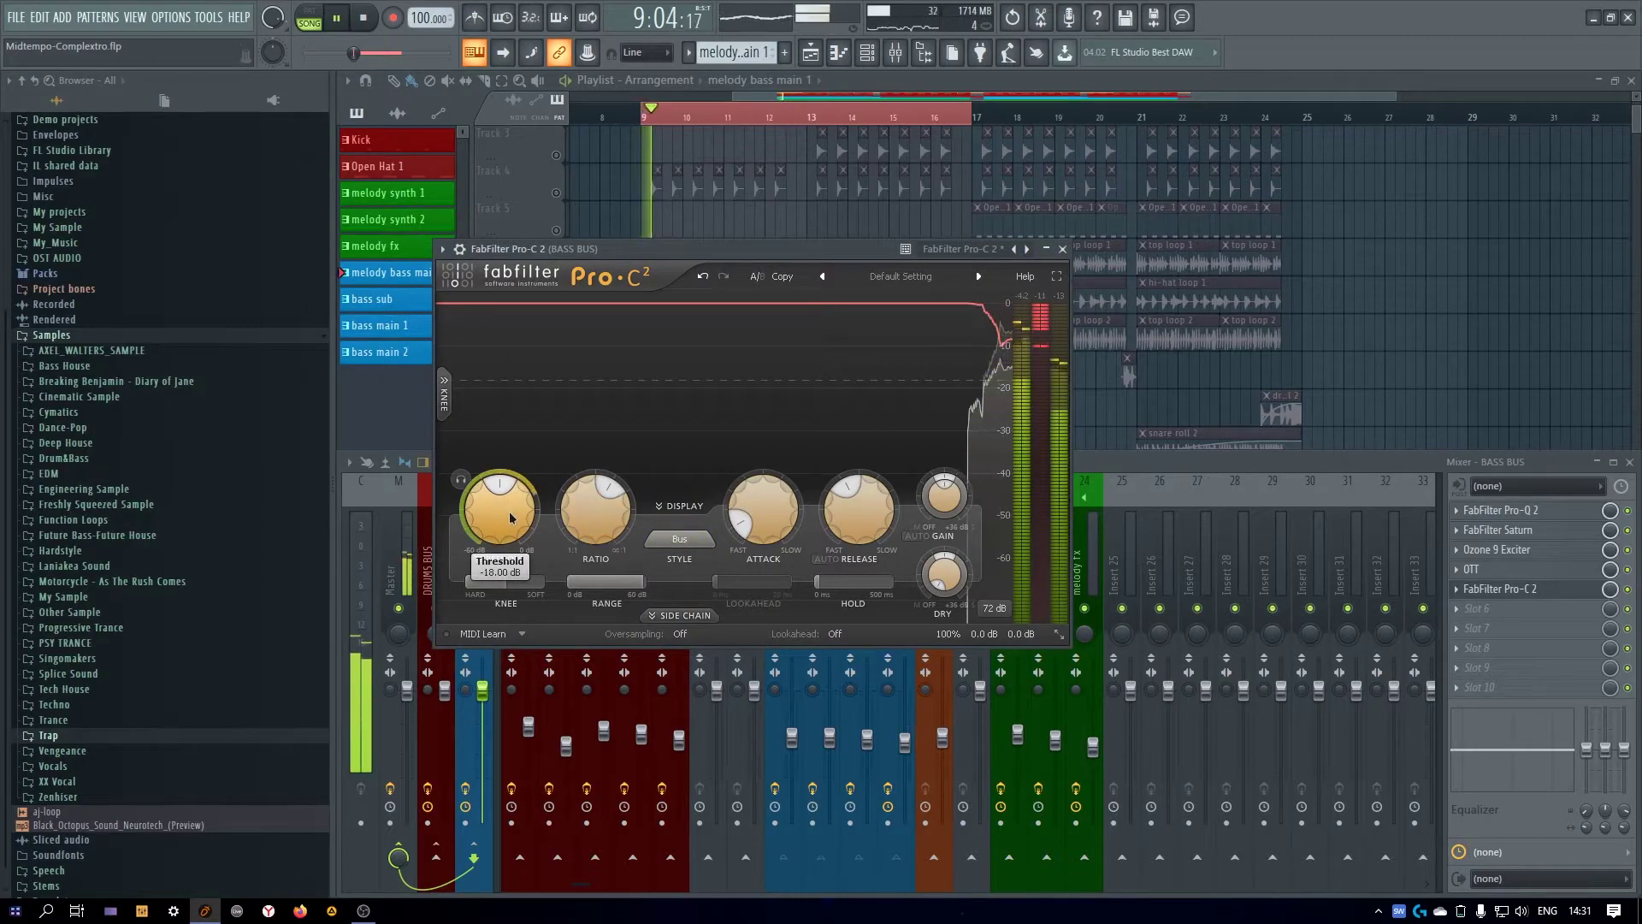
left_click_drag(510, 519, 510, 494)
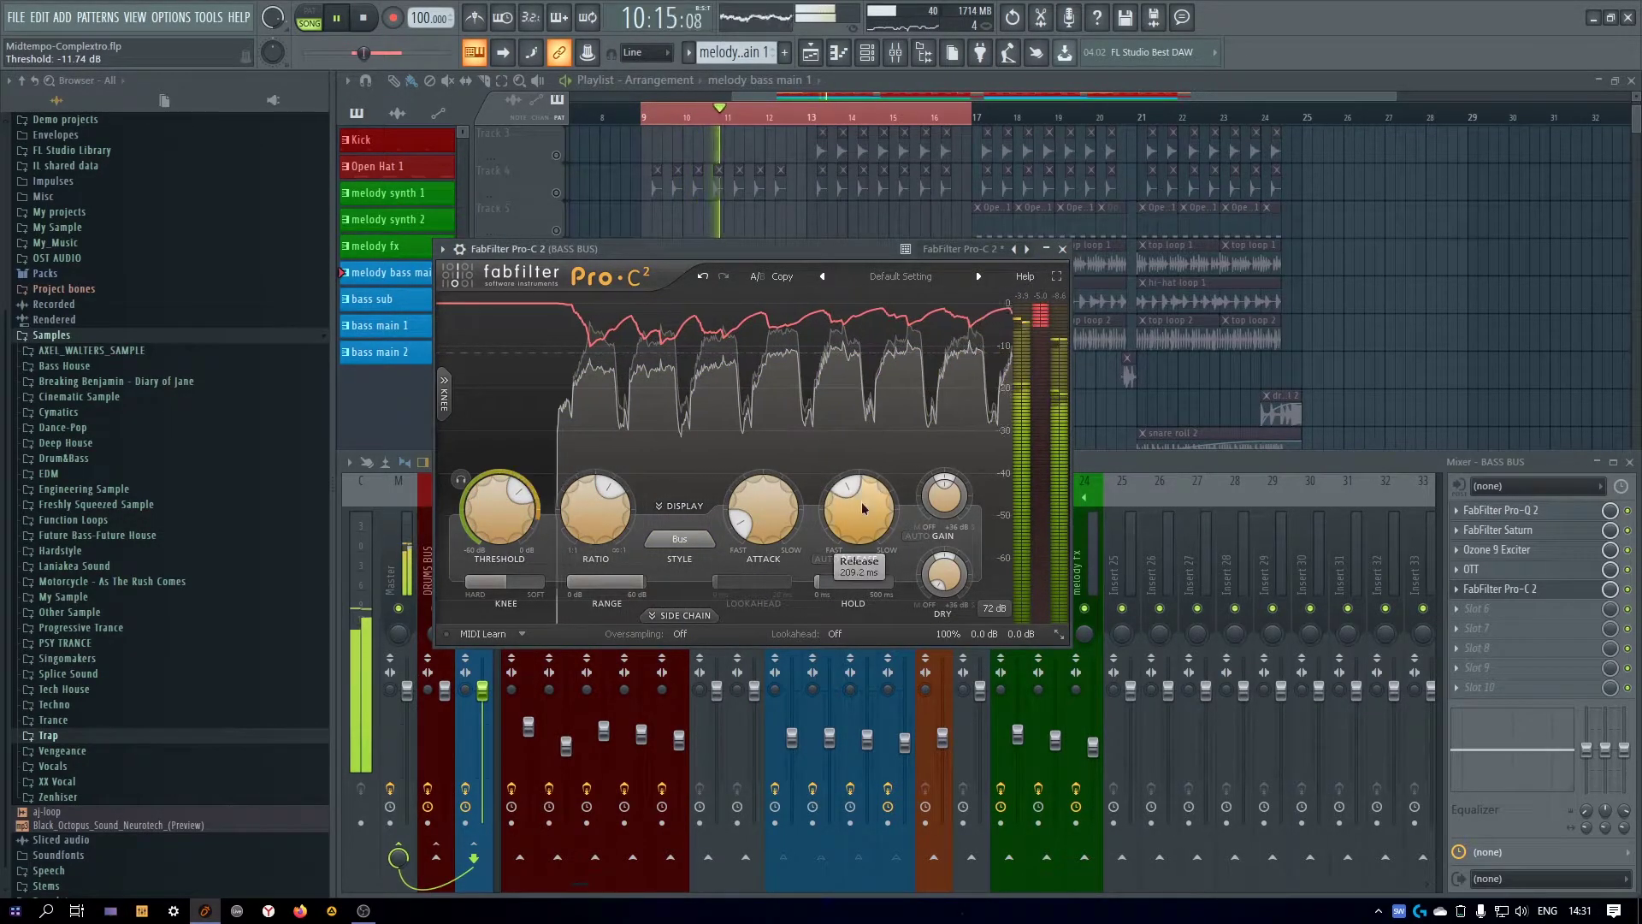
Shorten the Pro-C 2 release, try a slower attack, and raise the threshold to about -10.3 dB
left_click_drag(858, 480, 855, 493)
scroll(855, 492, "down", 4)
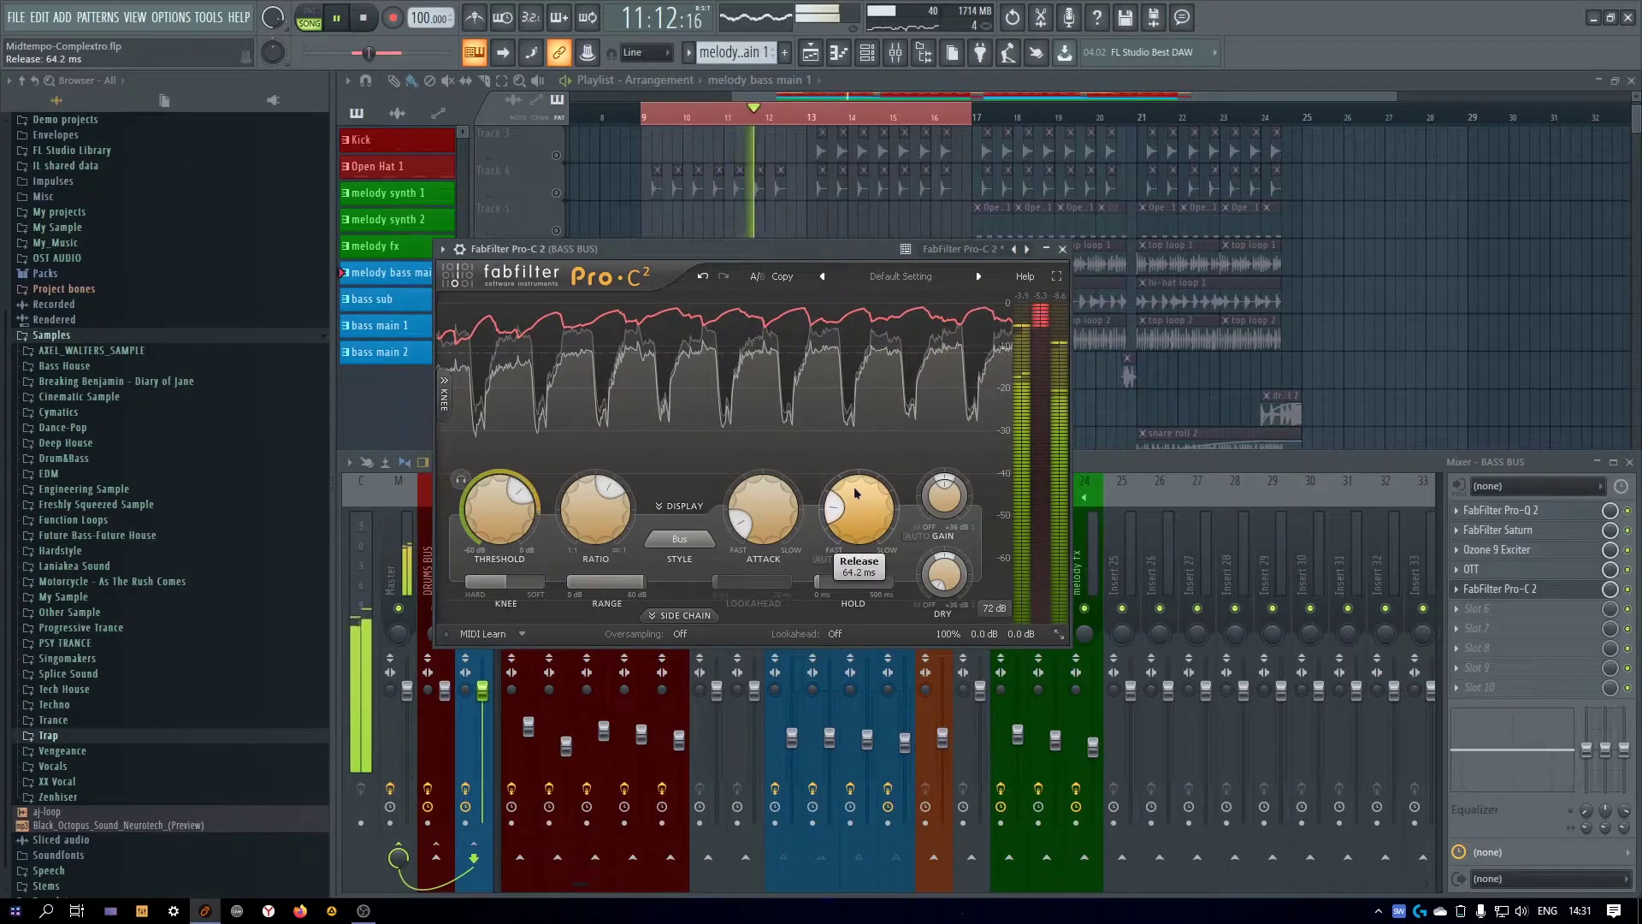
scroll(756, 515, "up", 3)
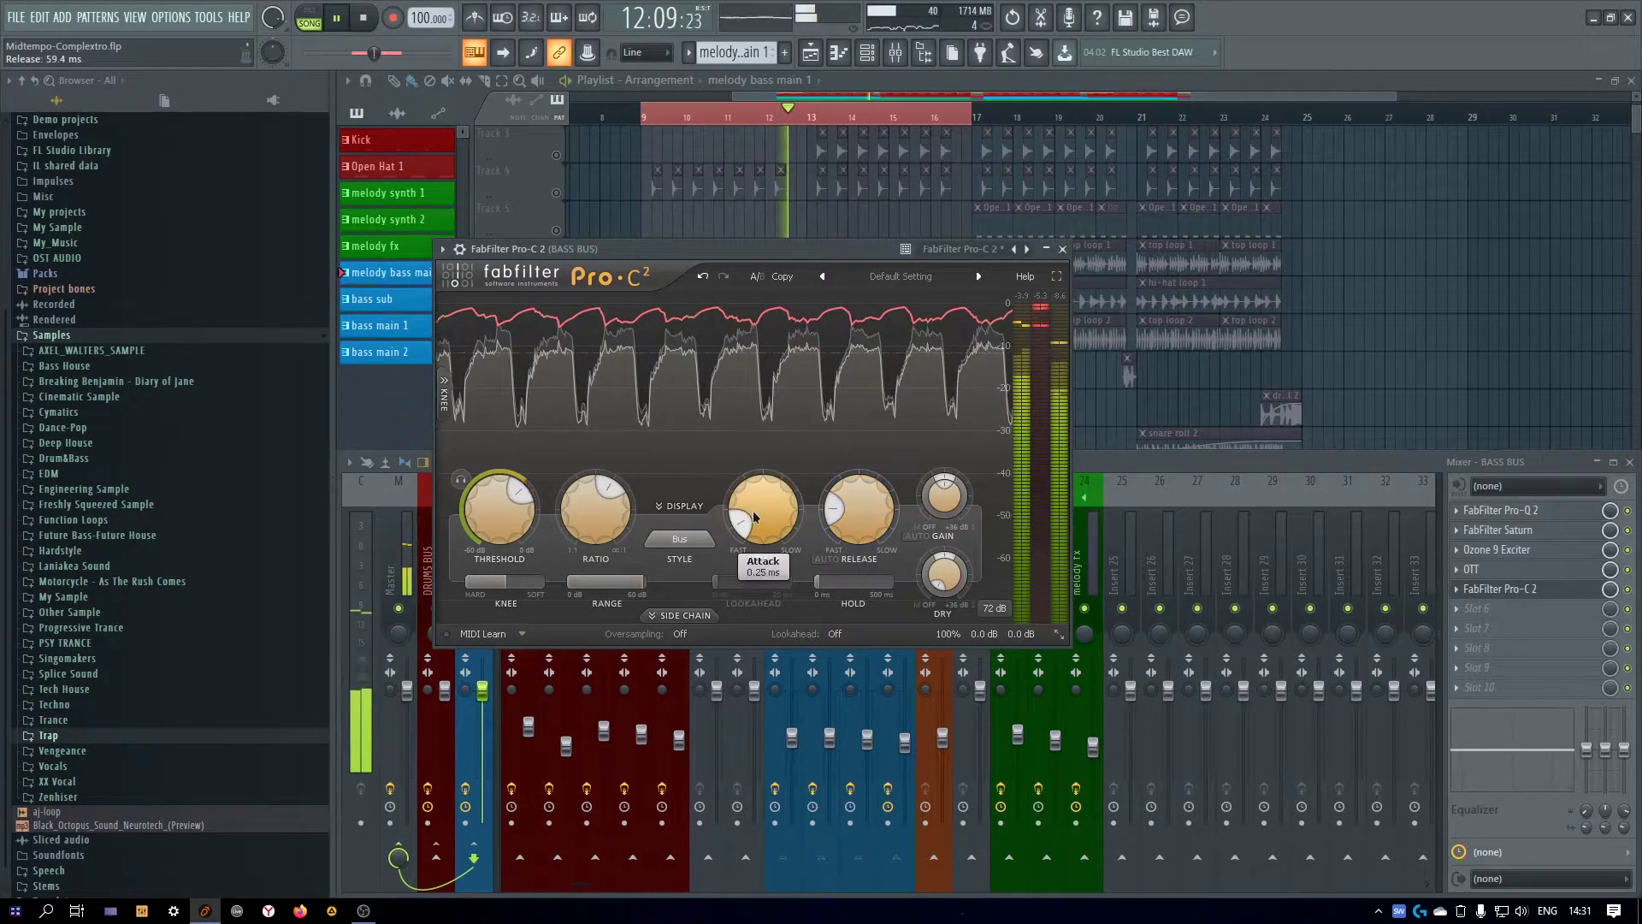
scroll(859, 517, "up", 4)
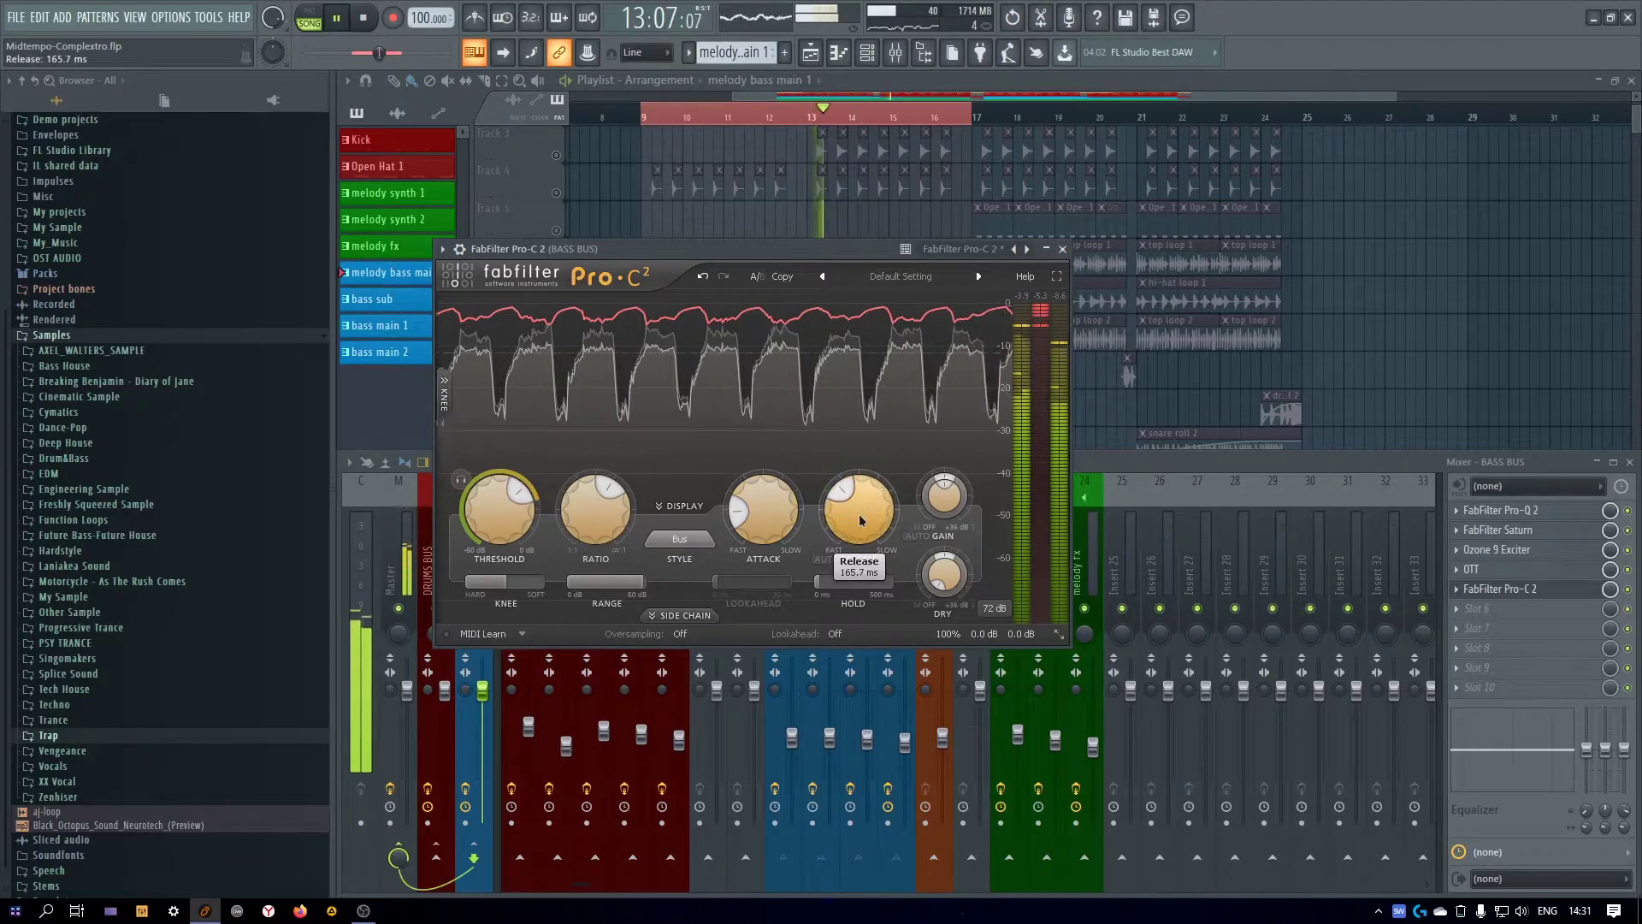
scroll(755, 516, "down", 4)
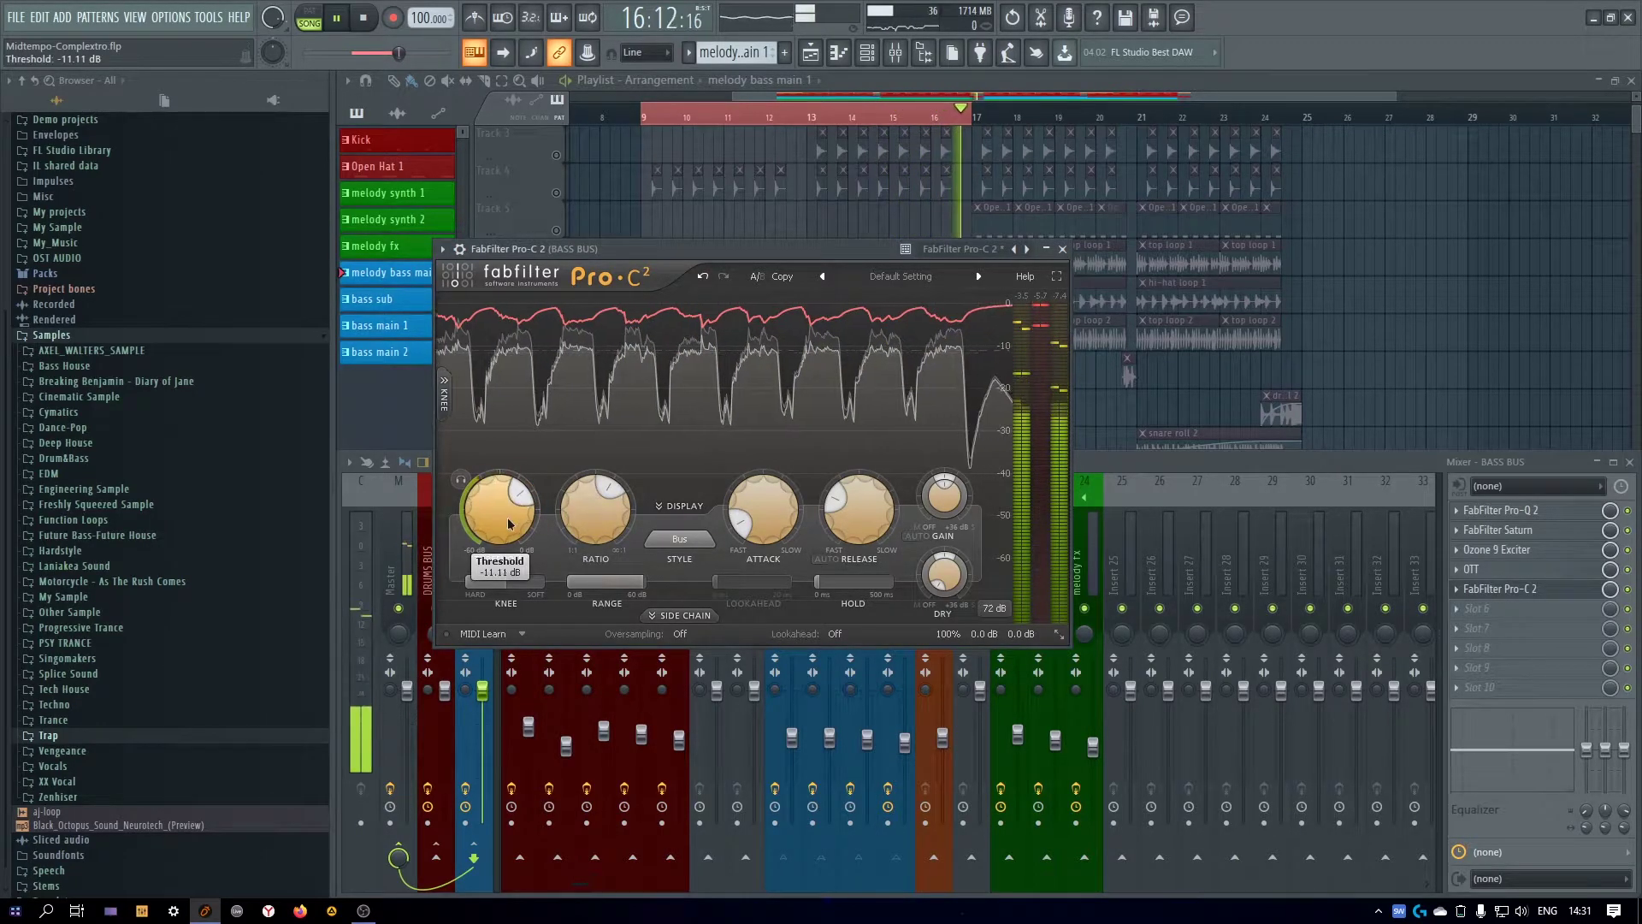
scroll(508, 519, "up", 2)
left_click_drag(508, 518, 508, 517)
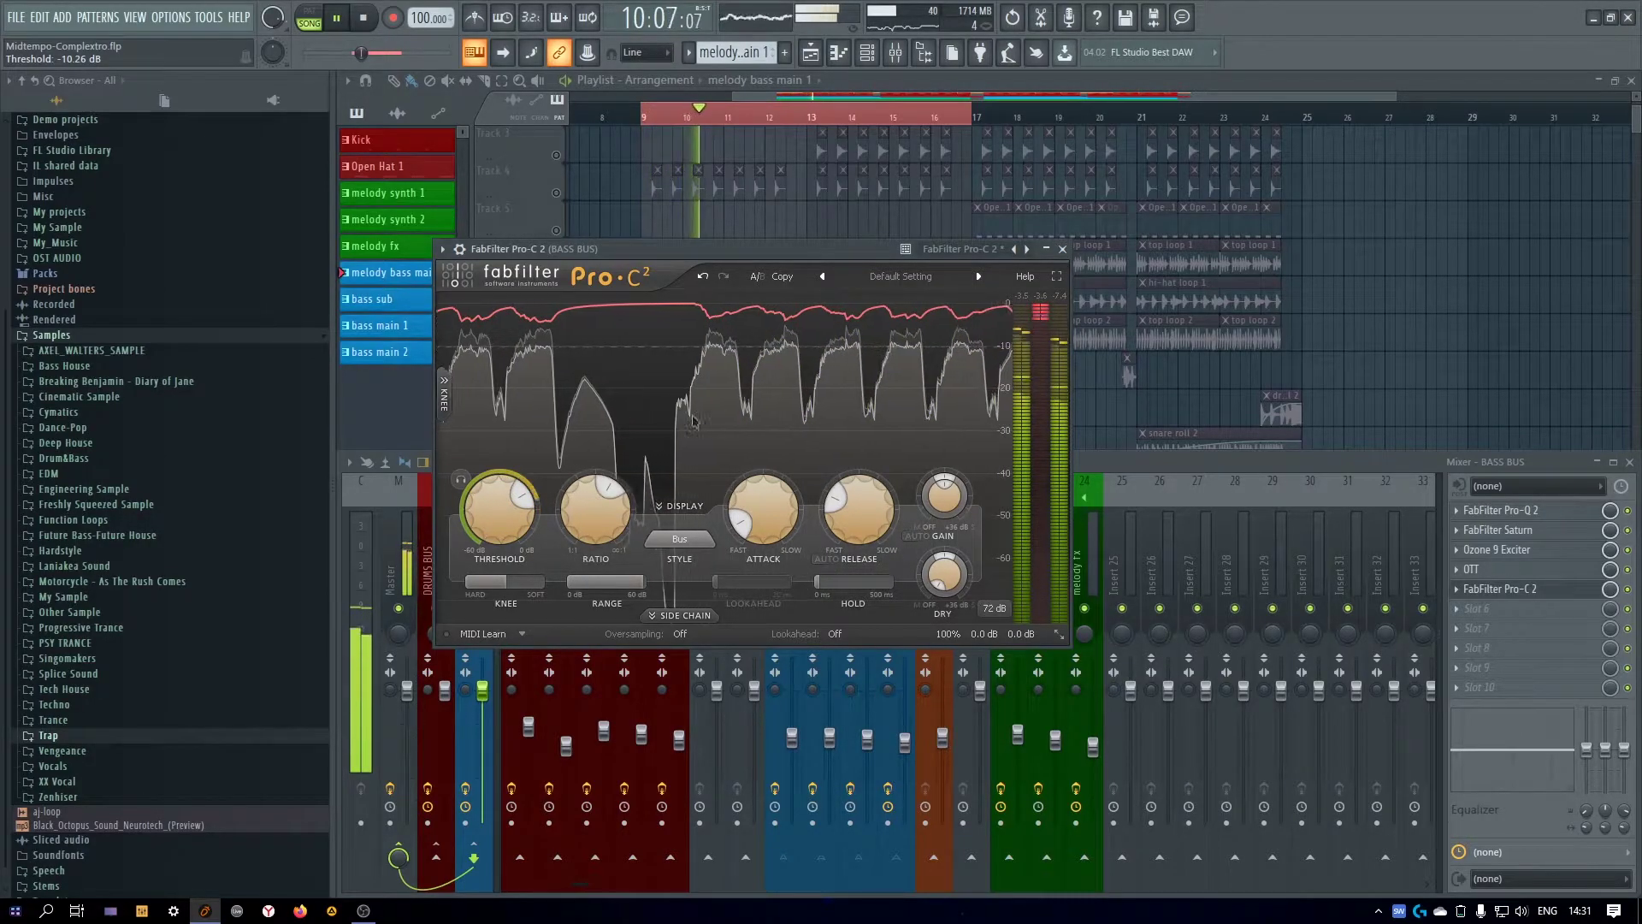
Set the Pro-C 2 wet gain to about +1.4 dB, compare the sound with the compressor bypassed, and close it
left_click(1630, 590)
left_click(1628, 589)
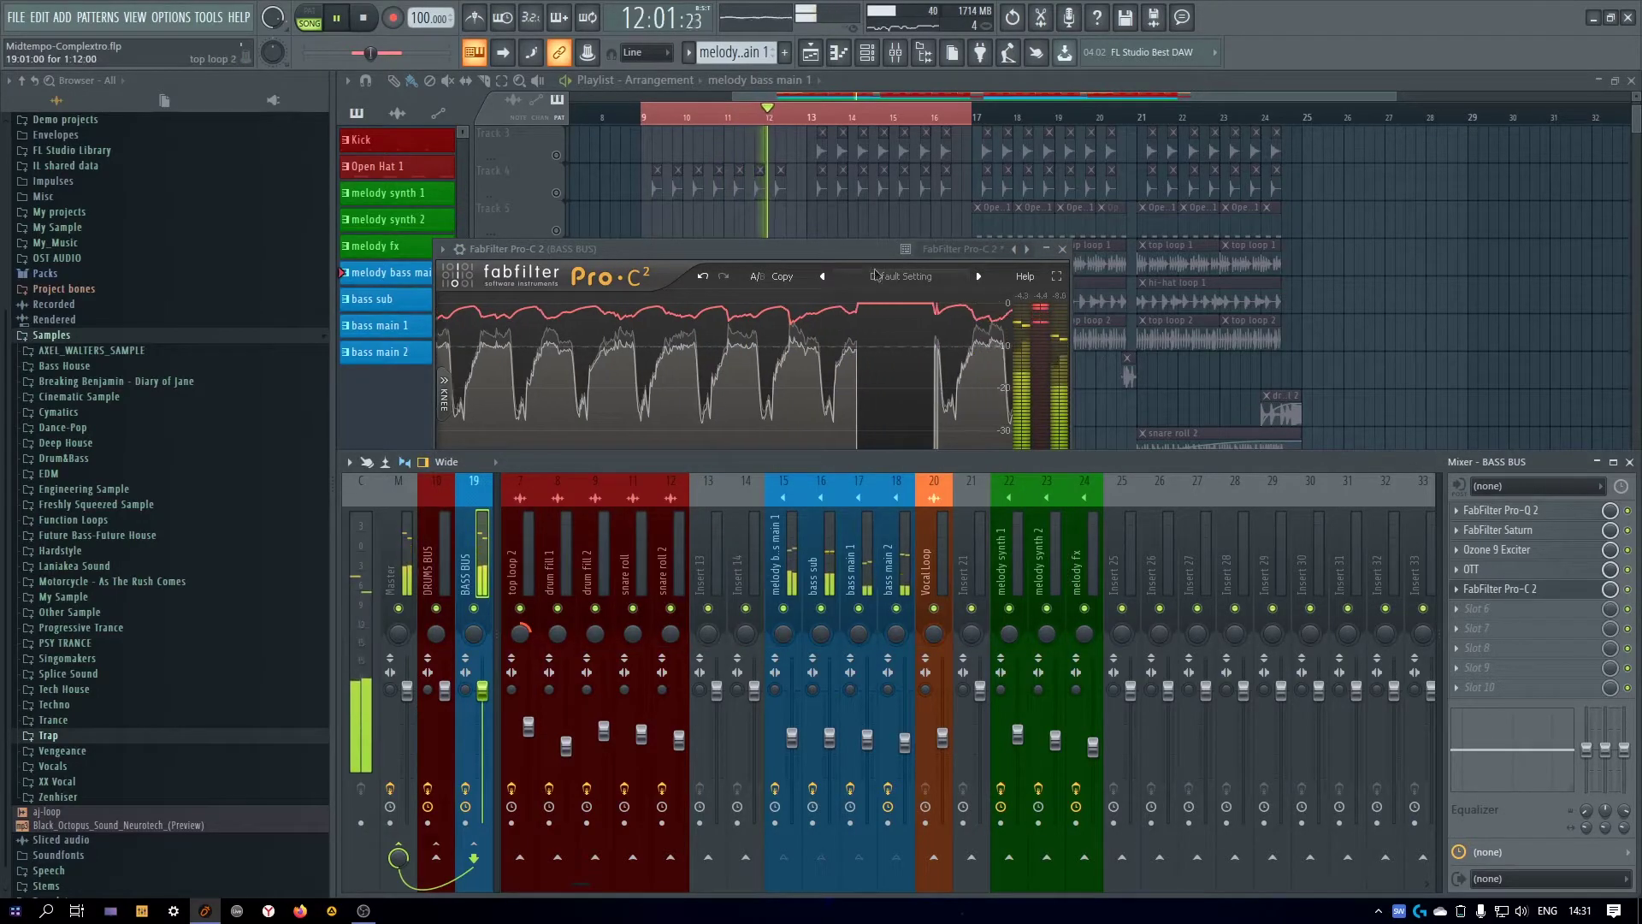
left_click(966, 395)
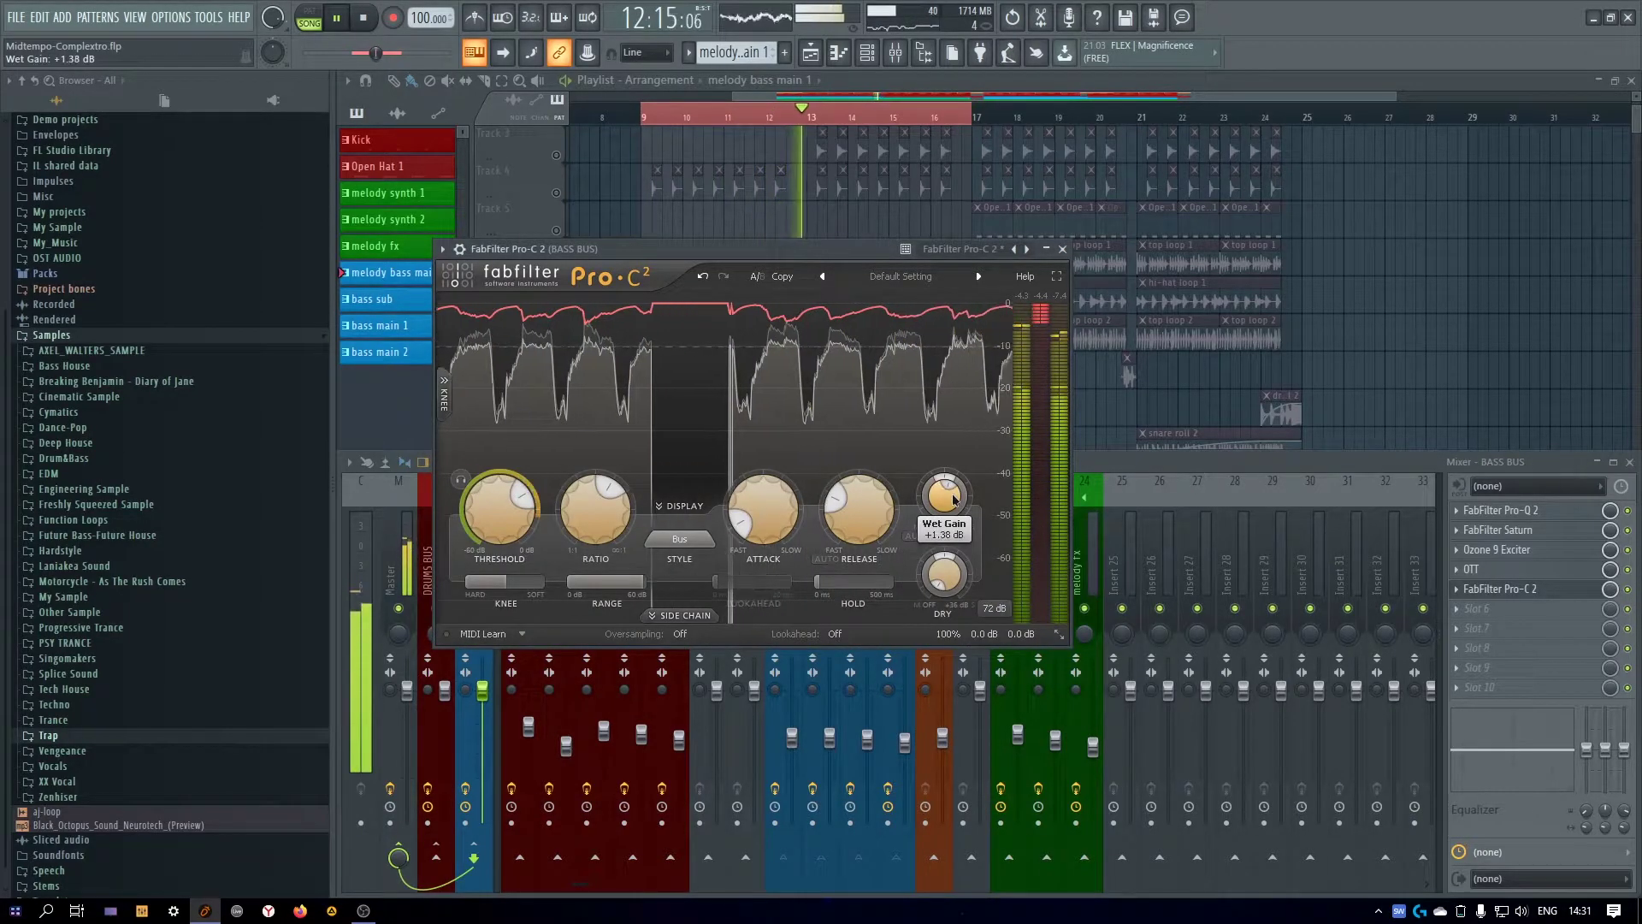
left_click(1632, 595)
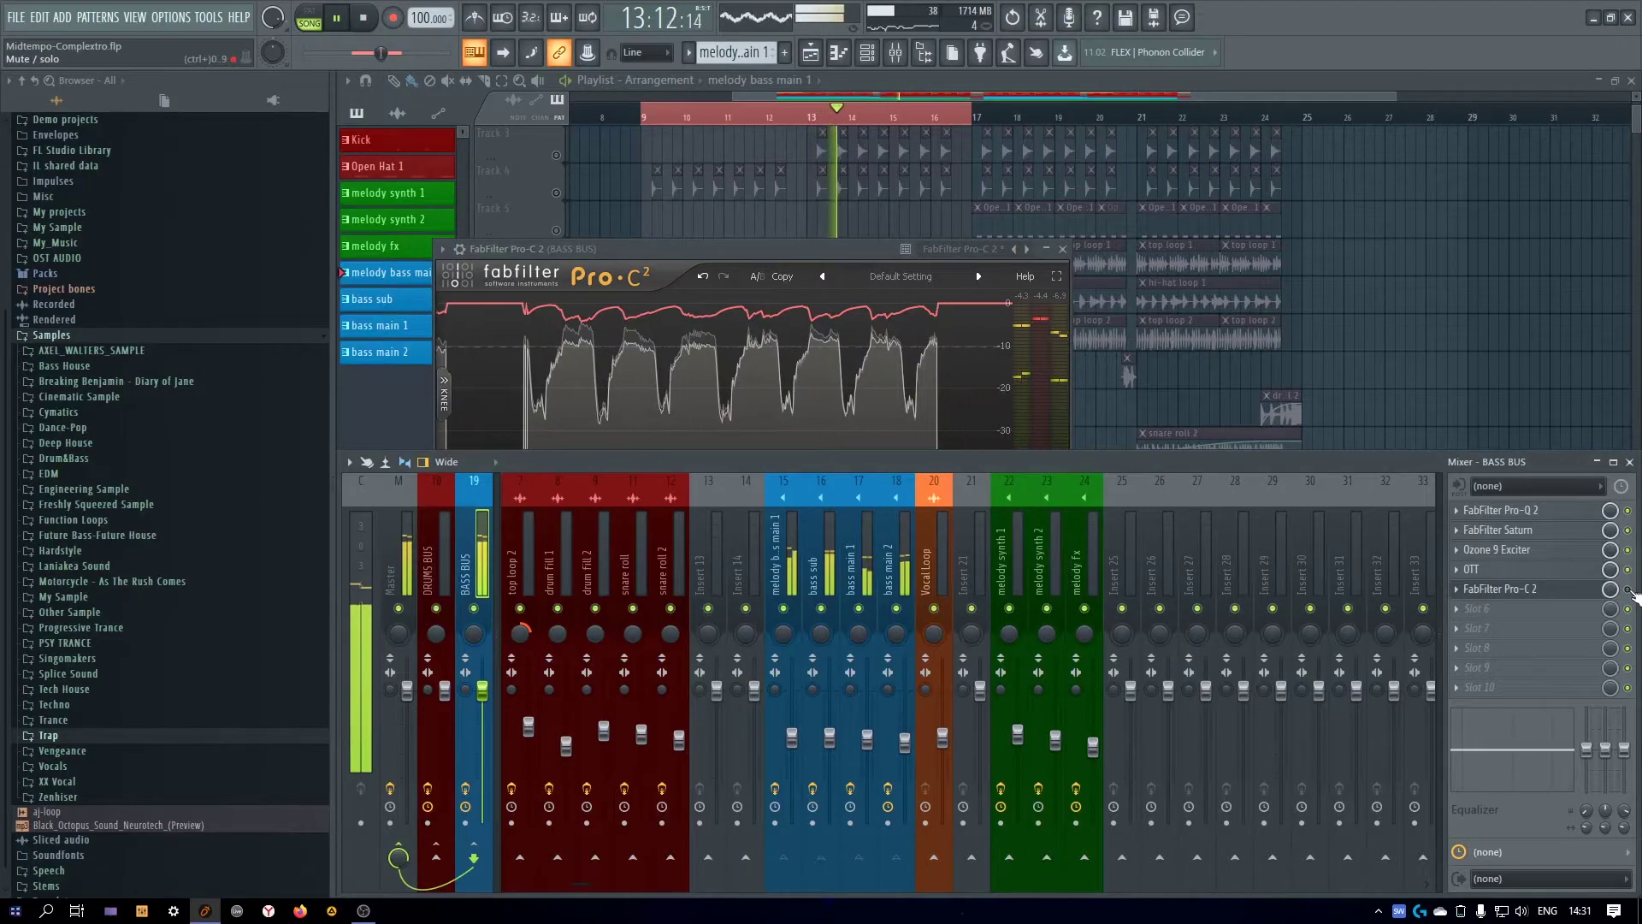
left_click(1062, 248)
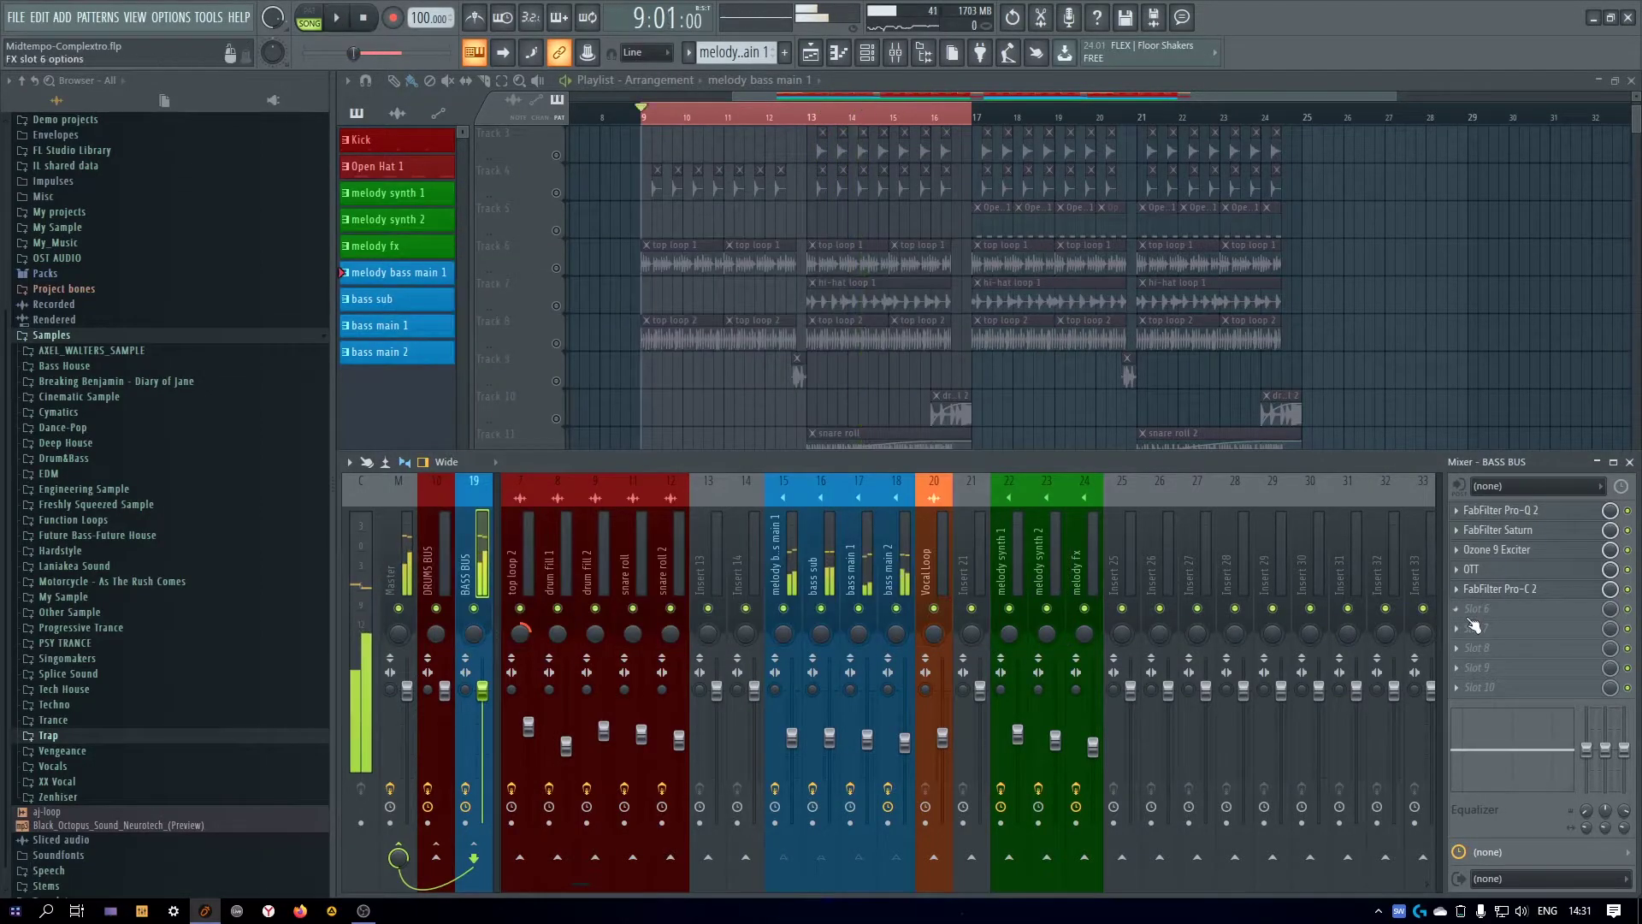
Load Ozone 9 Vintage Limiter in the sixth BASS BUS slot in Tube mode, with Character 3.41, threshold -11.8 dB and ceiling -9.0 dB
left_click(1468, 610)
left_click(1266, 733)
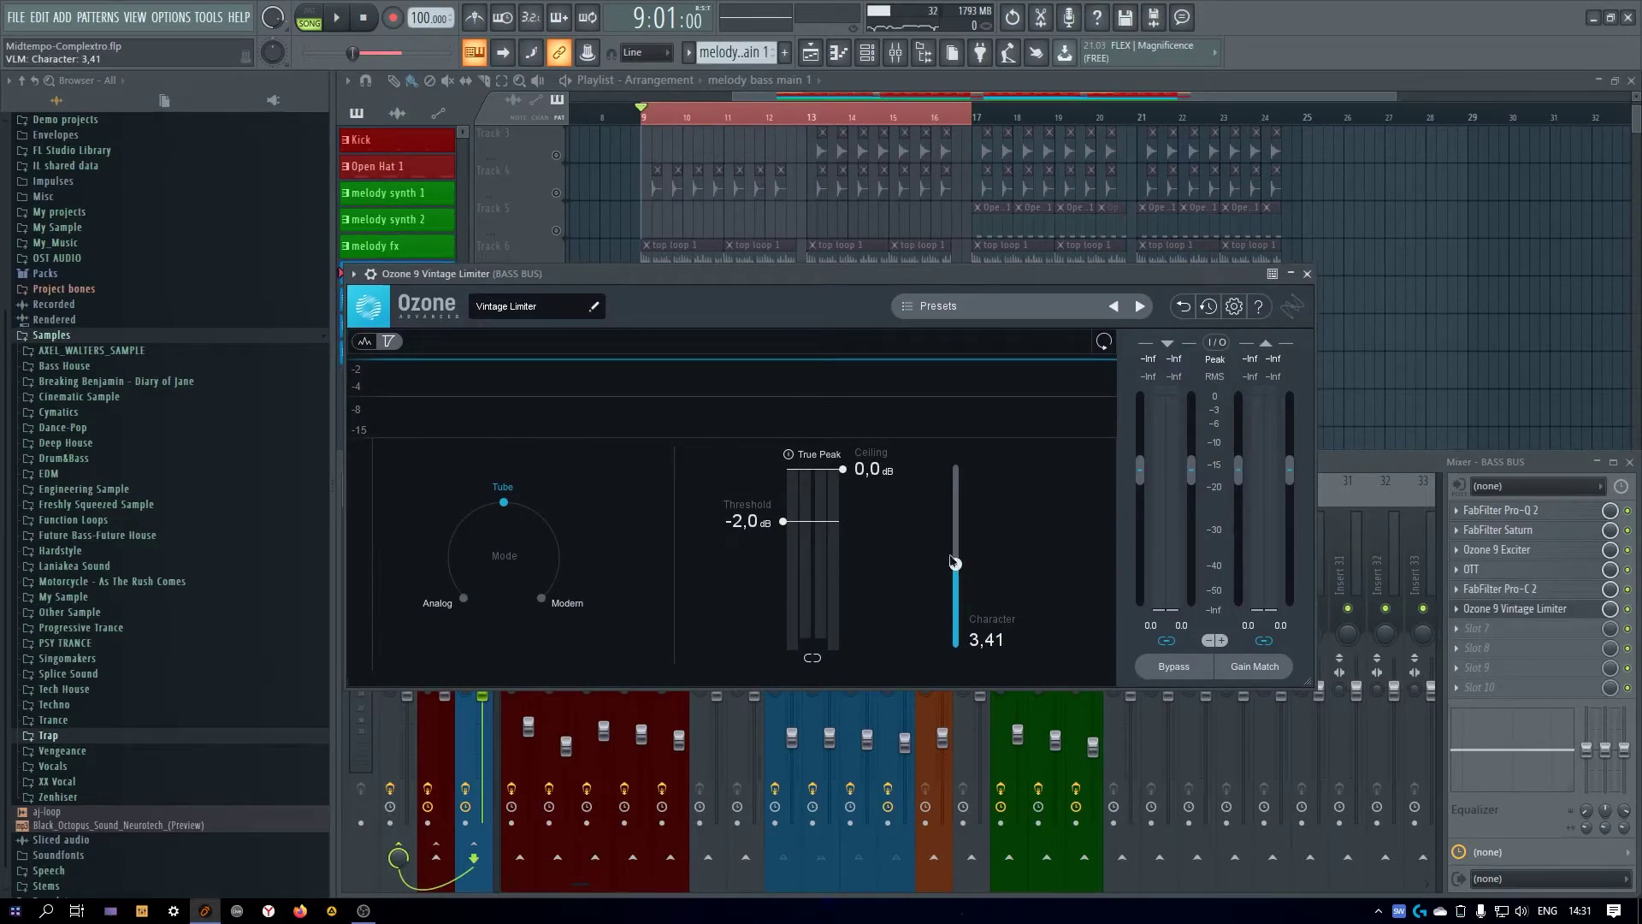
key("space")
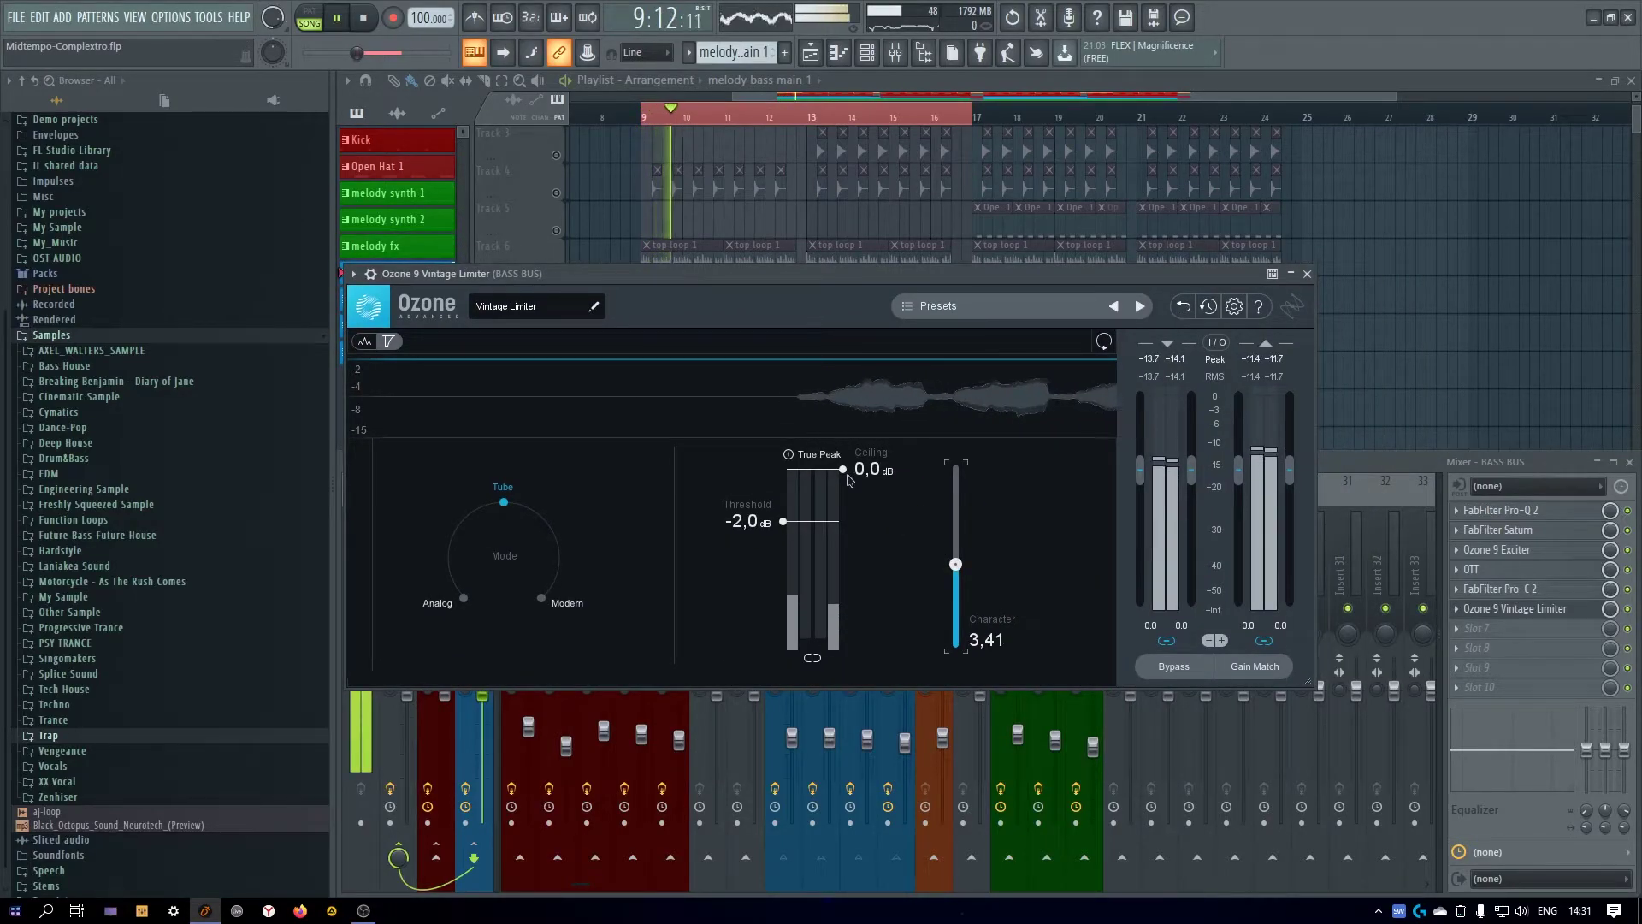
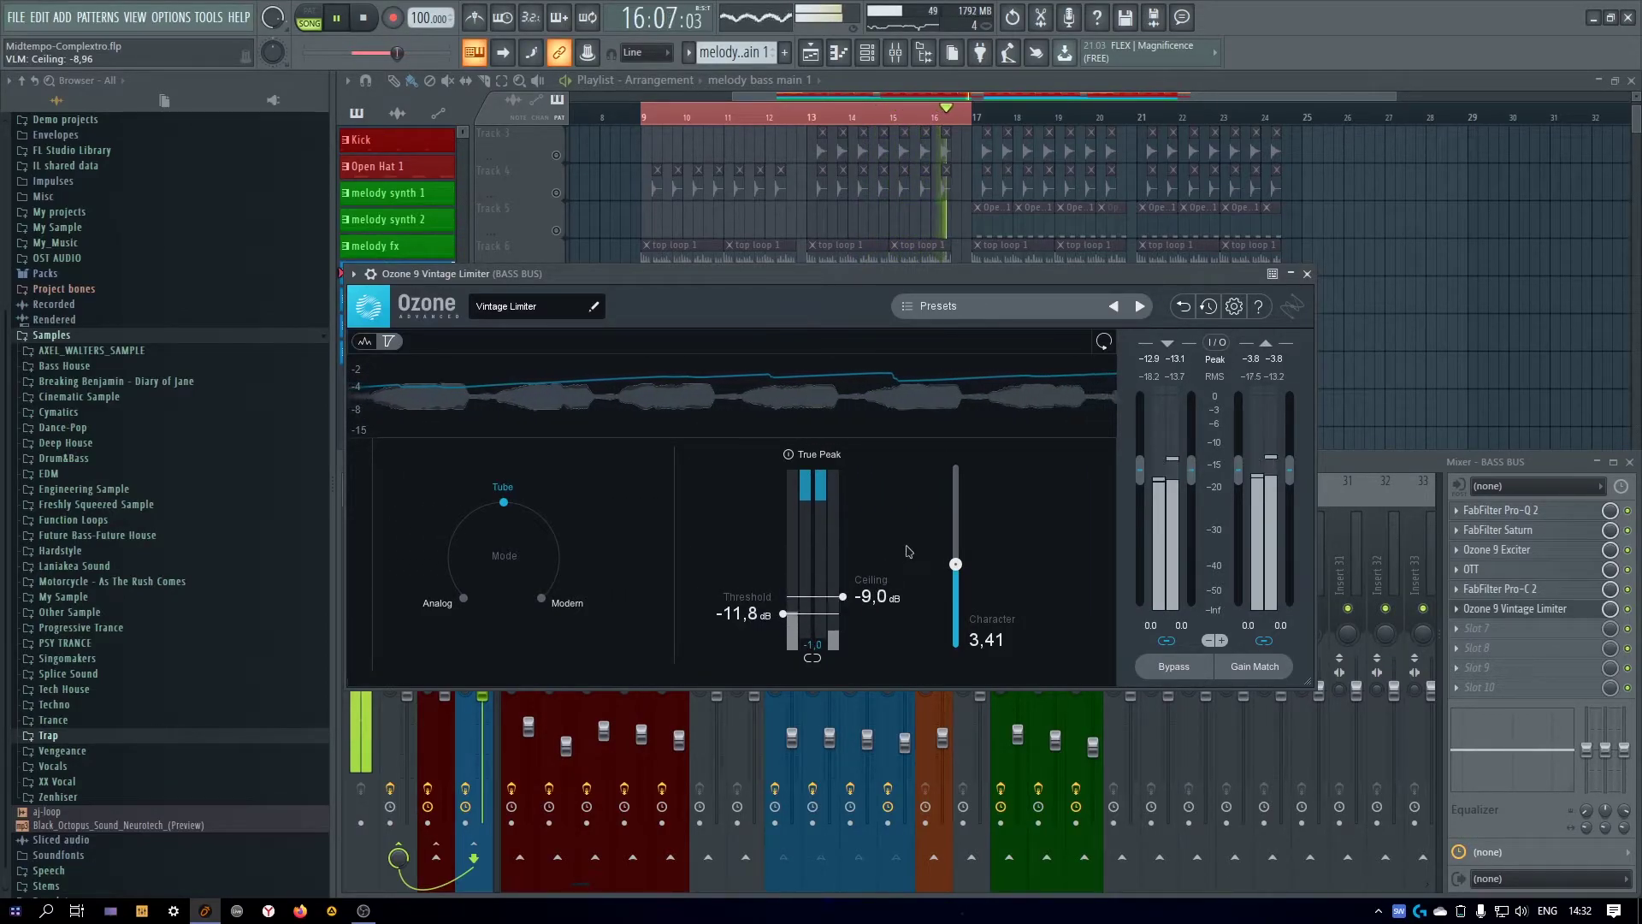
Compare the bass with the Vintage Limiter bypassed and enabled, then close the plugin and stop playback
left_click(1629, 608)
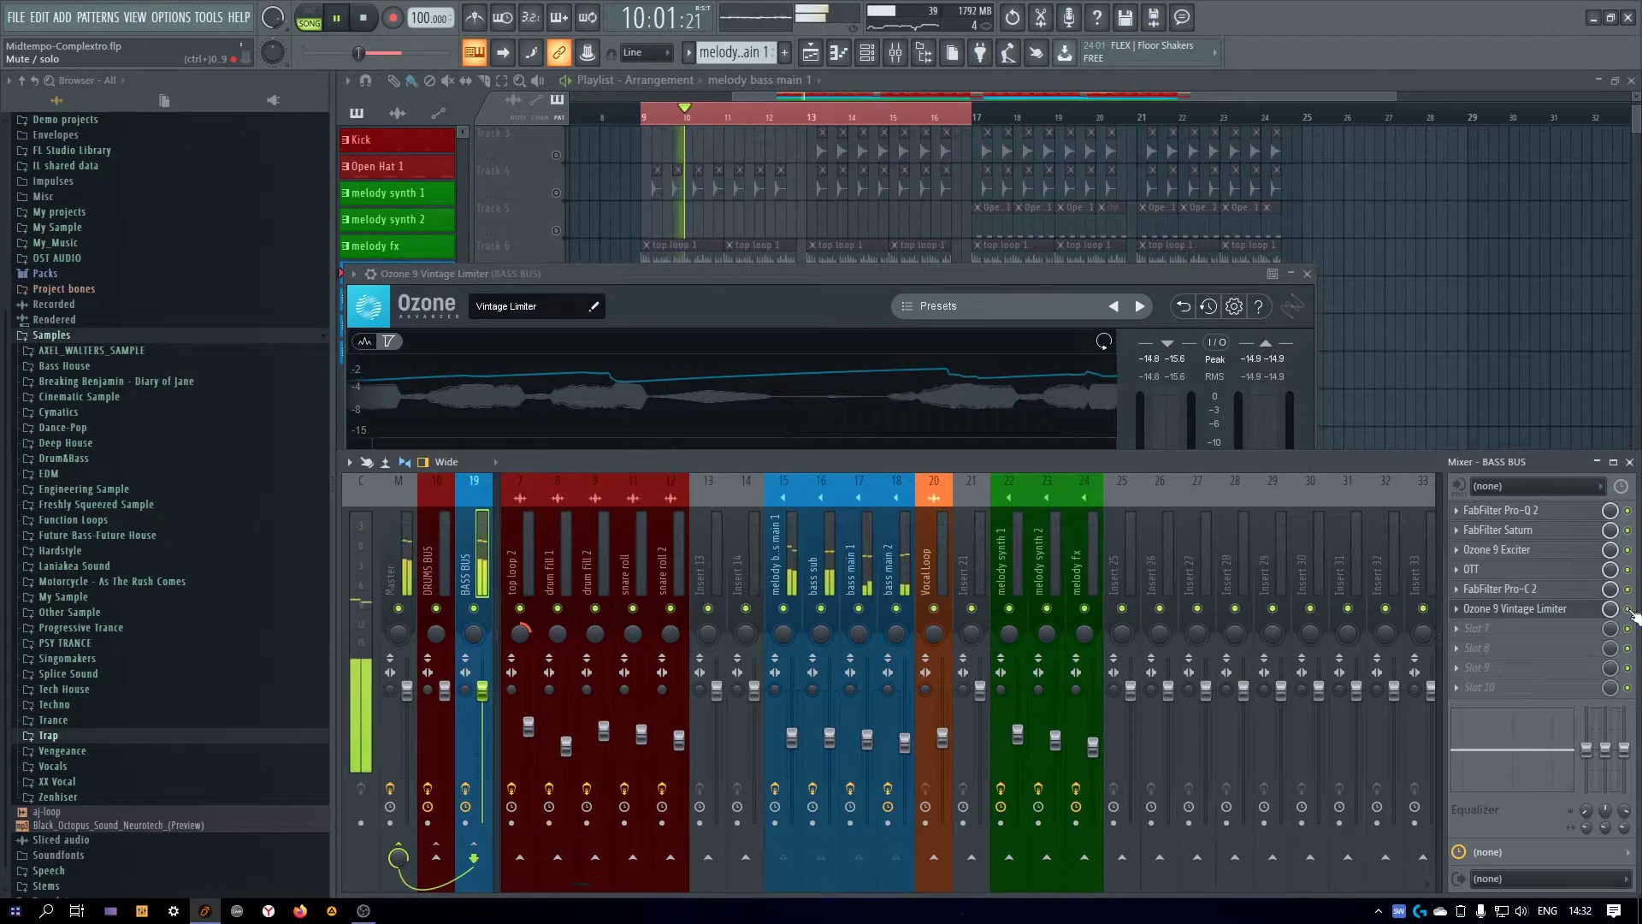
left_click(894, 296)
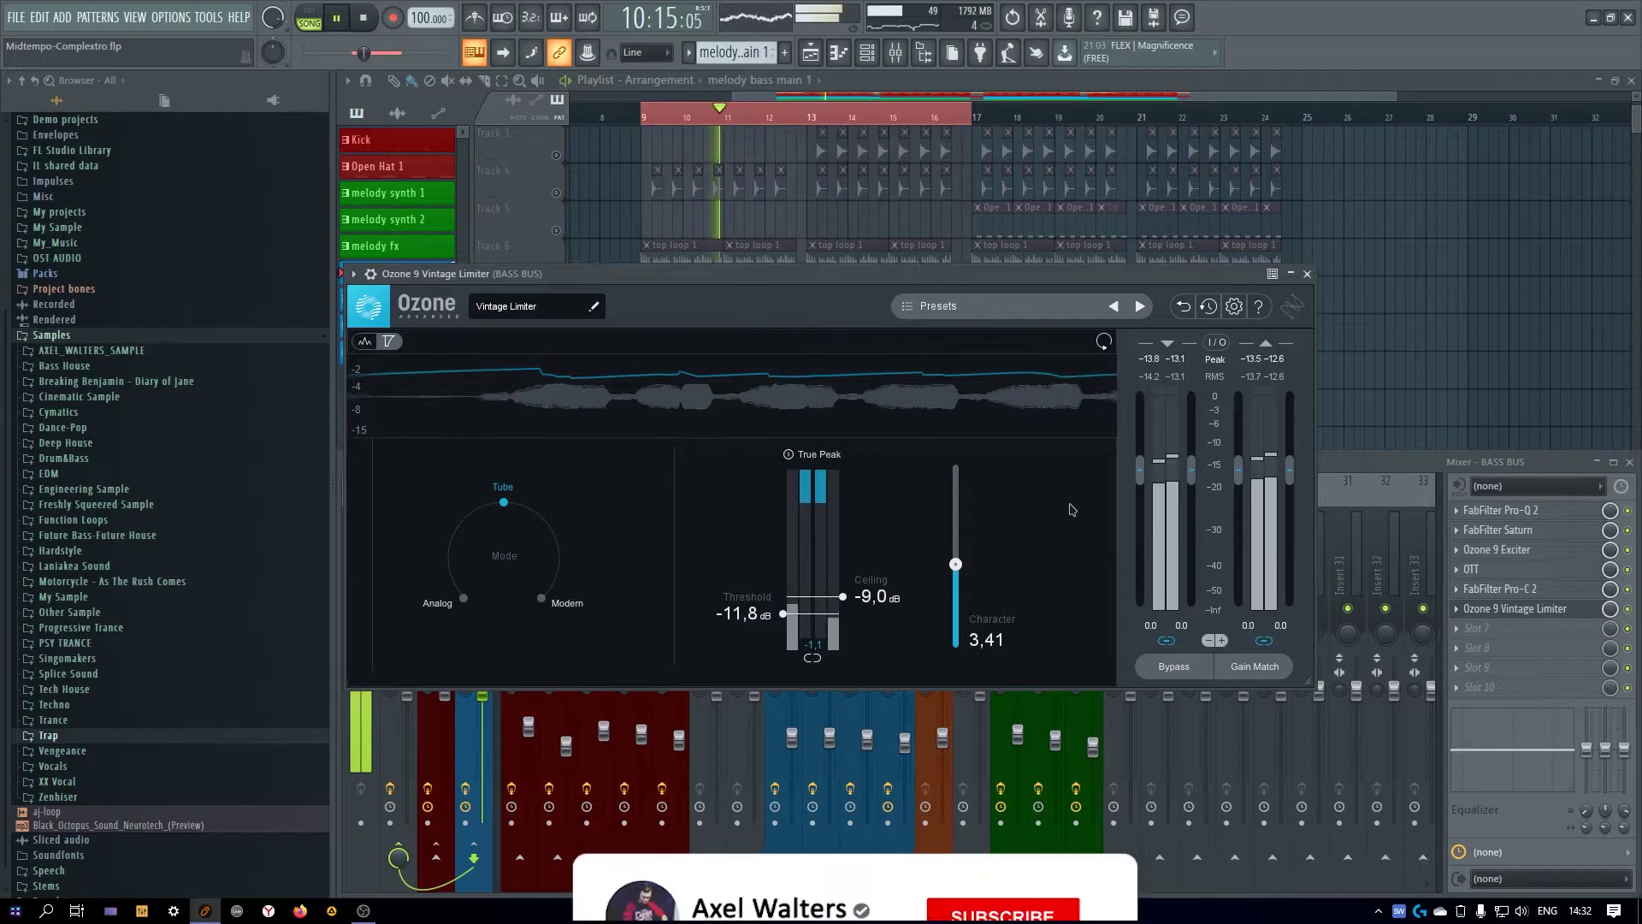
left_click(1631, 612)
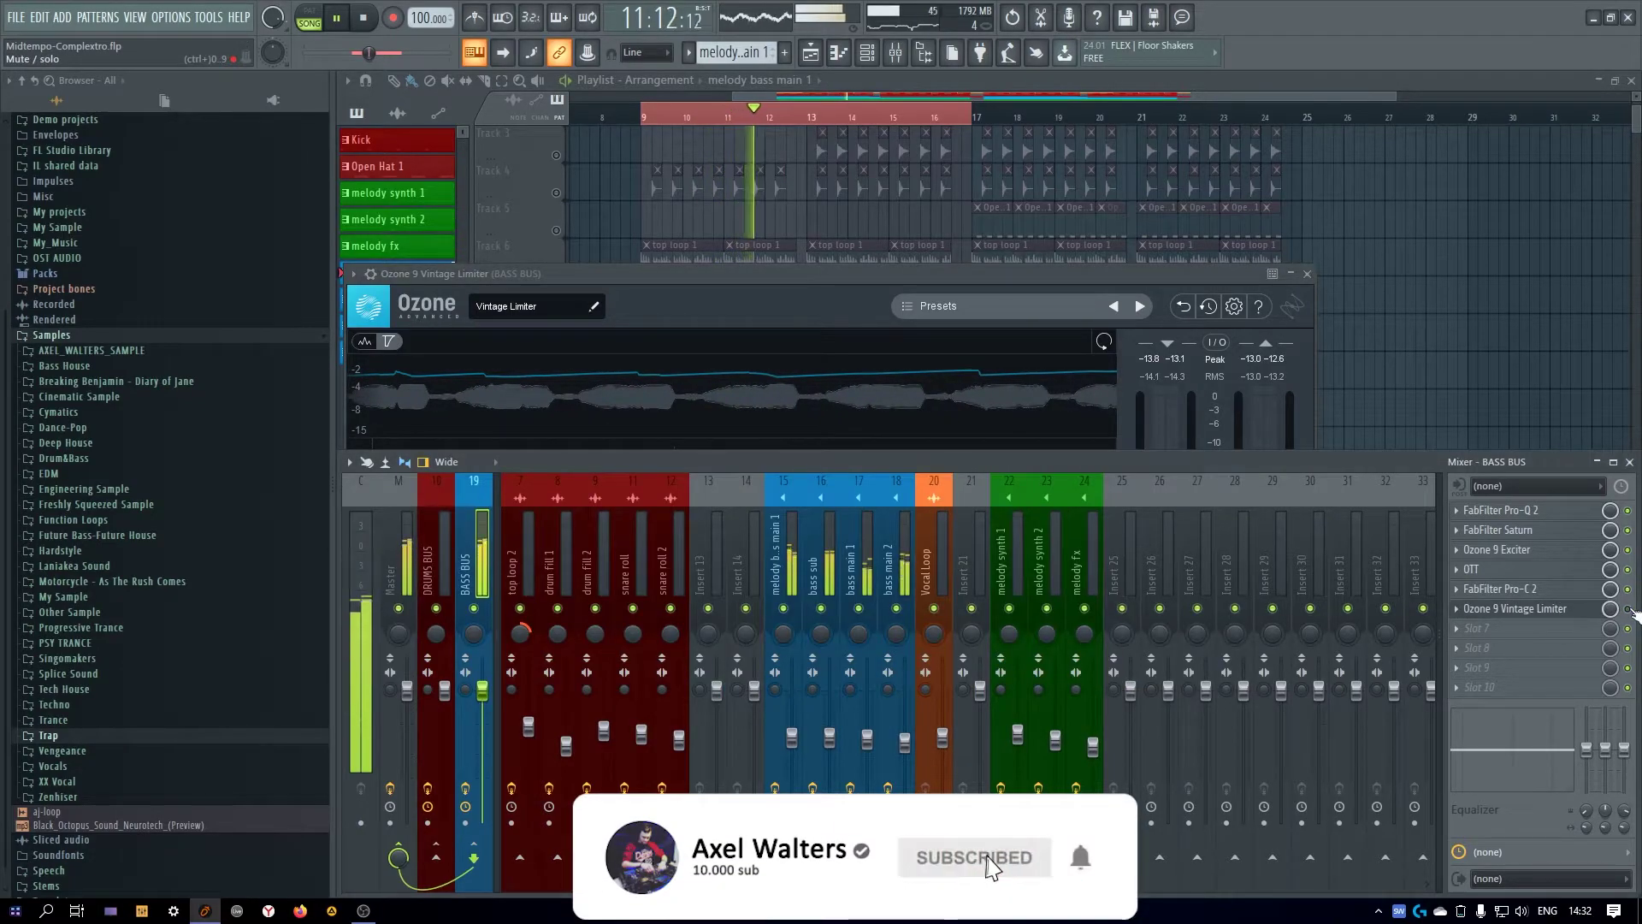
left_click(1628, 609)
left_click(1008, 285)
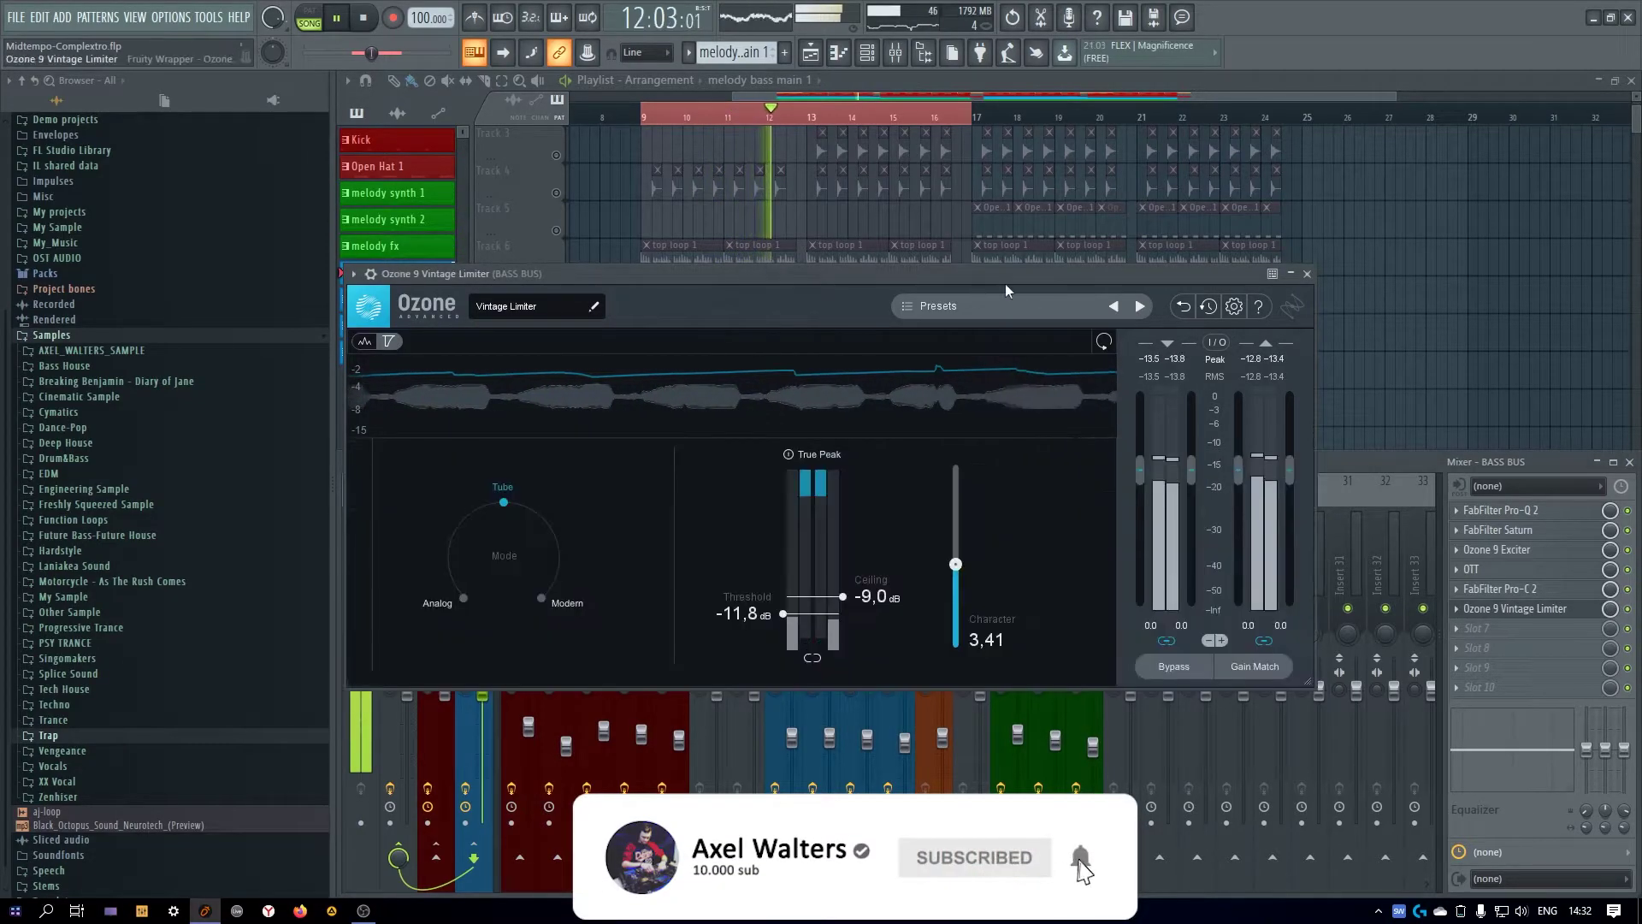
left_click(1306, 273)
key("space")
Play the looped section to listen to the processed bass tracks, then stop
key("space")
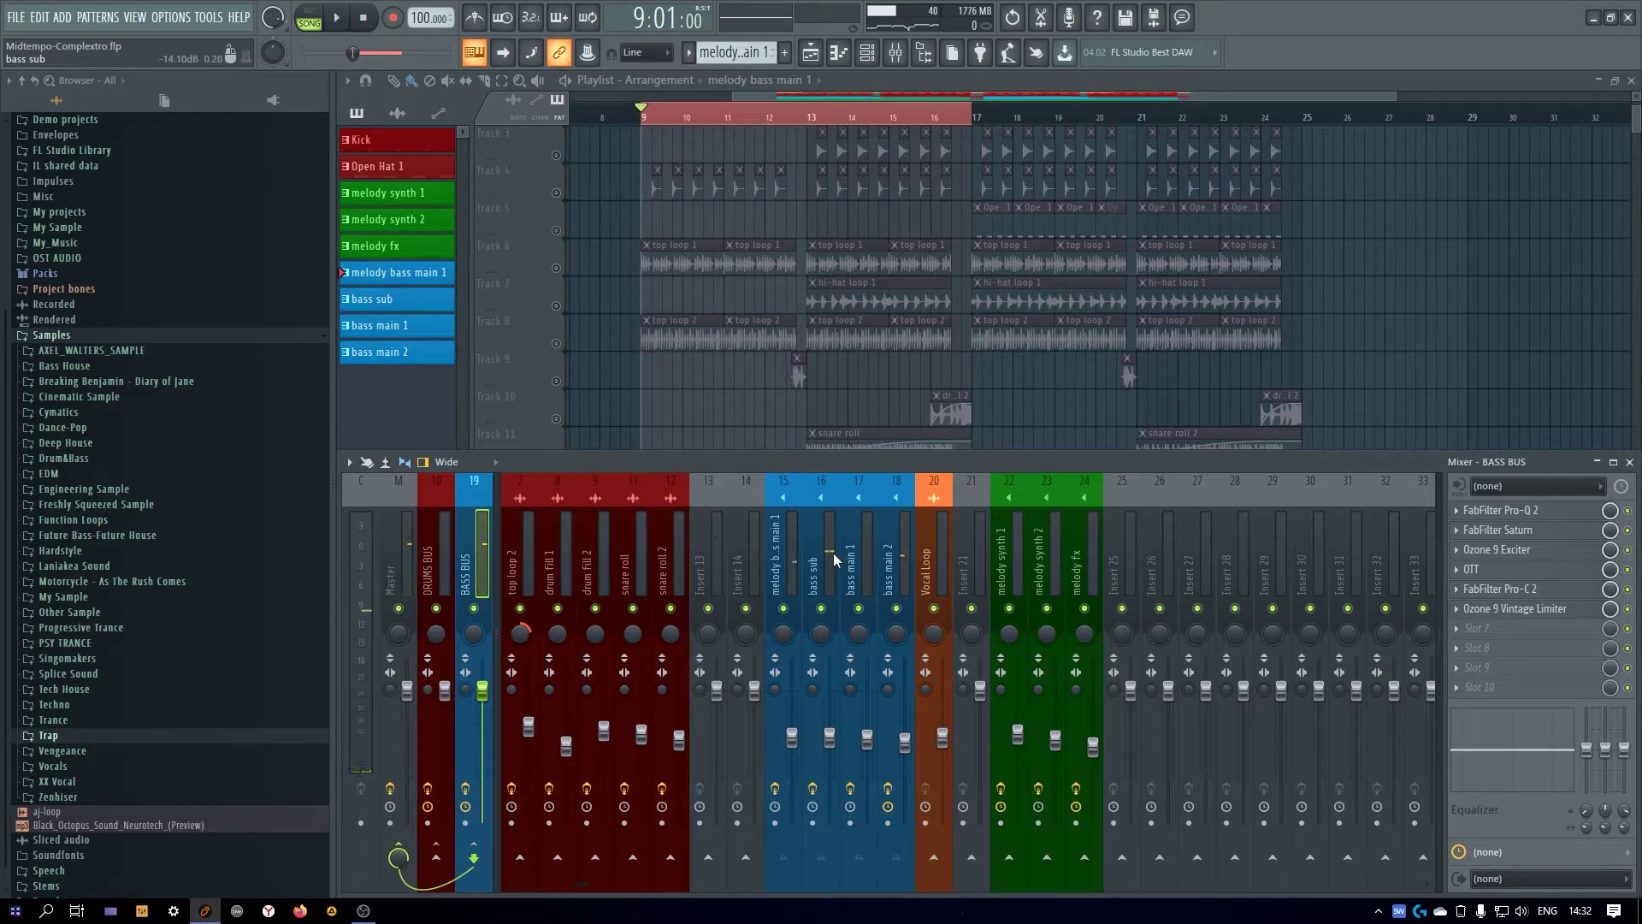
scroll(705, 350, "down", 3)
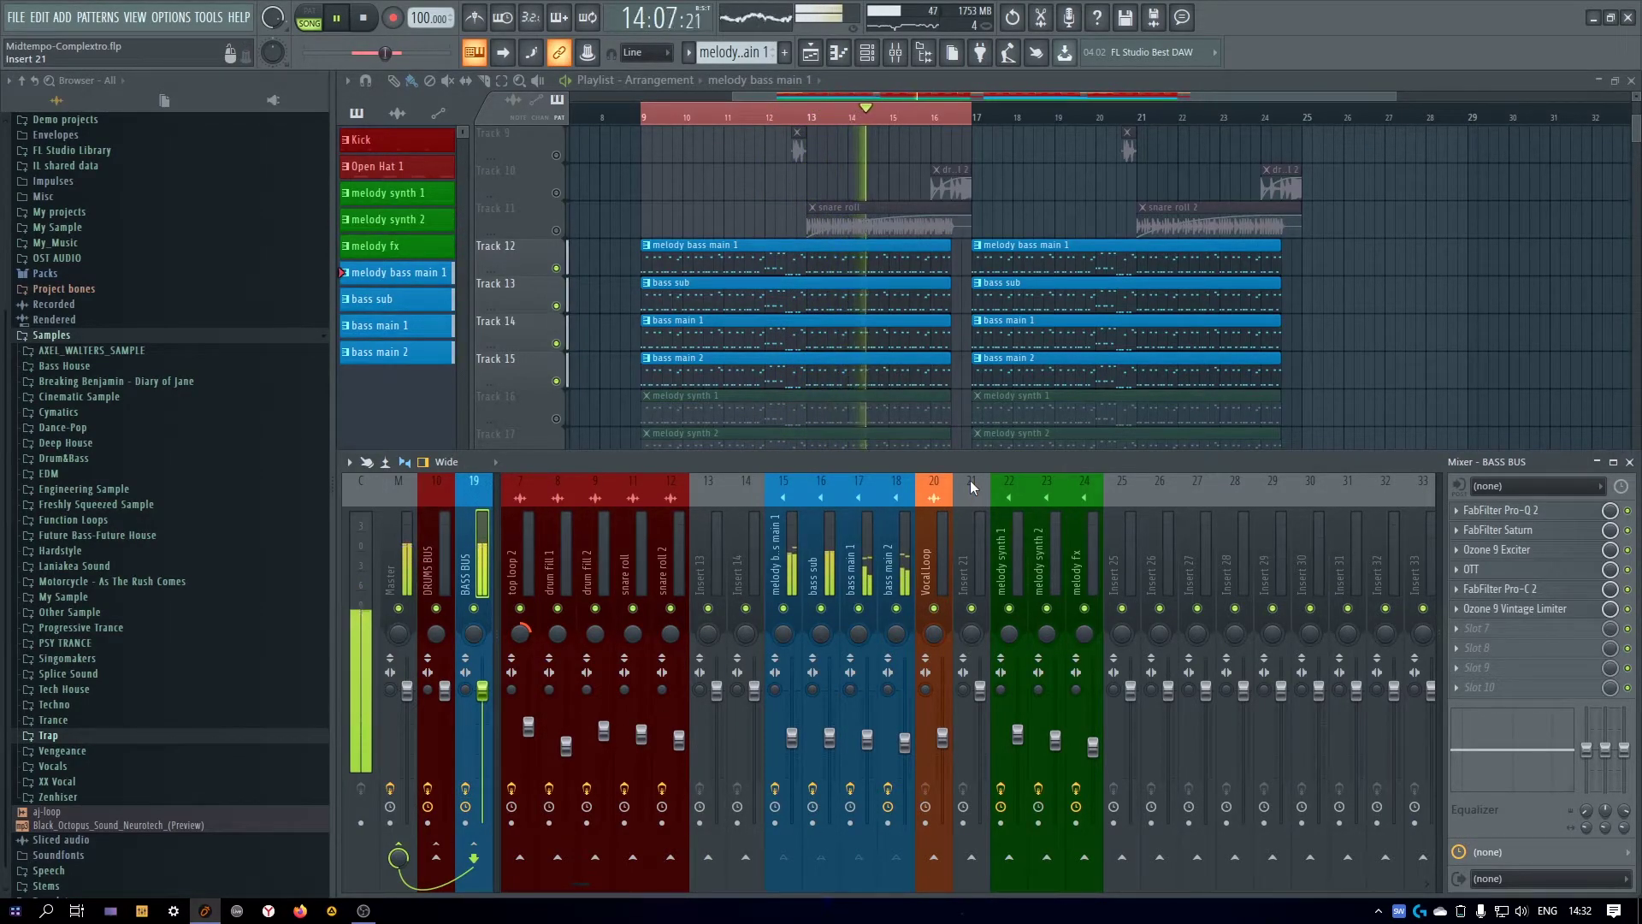
key("space")
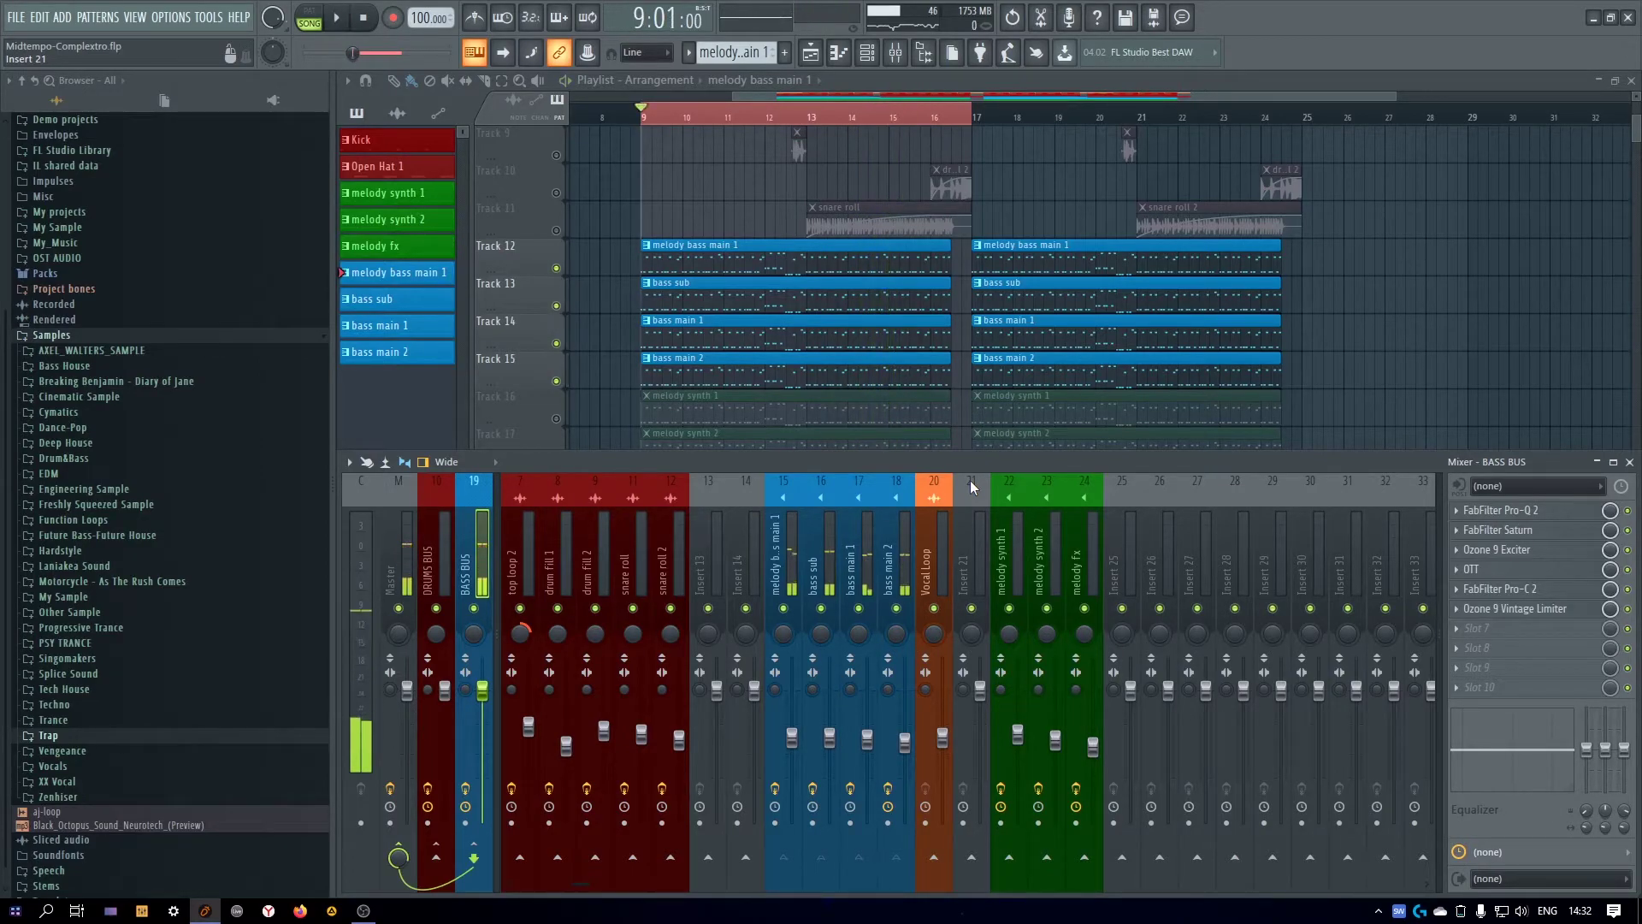
Mute the four bass tracks in the playlist and enable the melody synth 1, melody synth 2 and melody fx tracks
scroll(747, 377, "up", 3)
scroll(565, 359, "down", 3)
right_click(557, 306)
left_click_drag(562, 314, 557, 381)
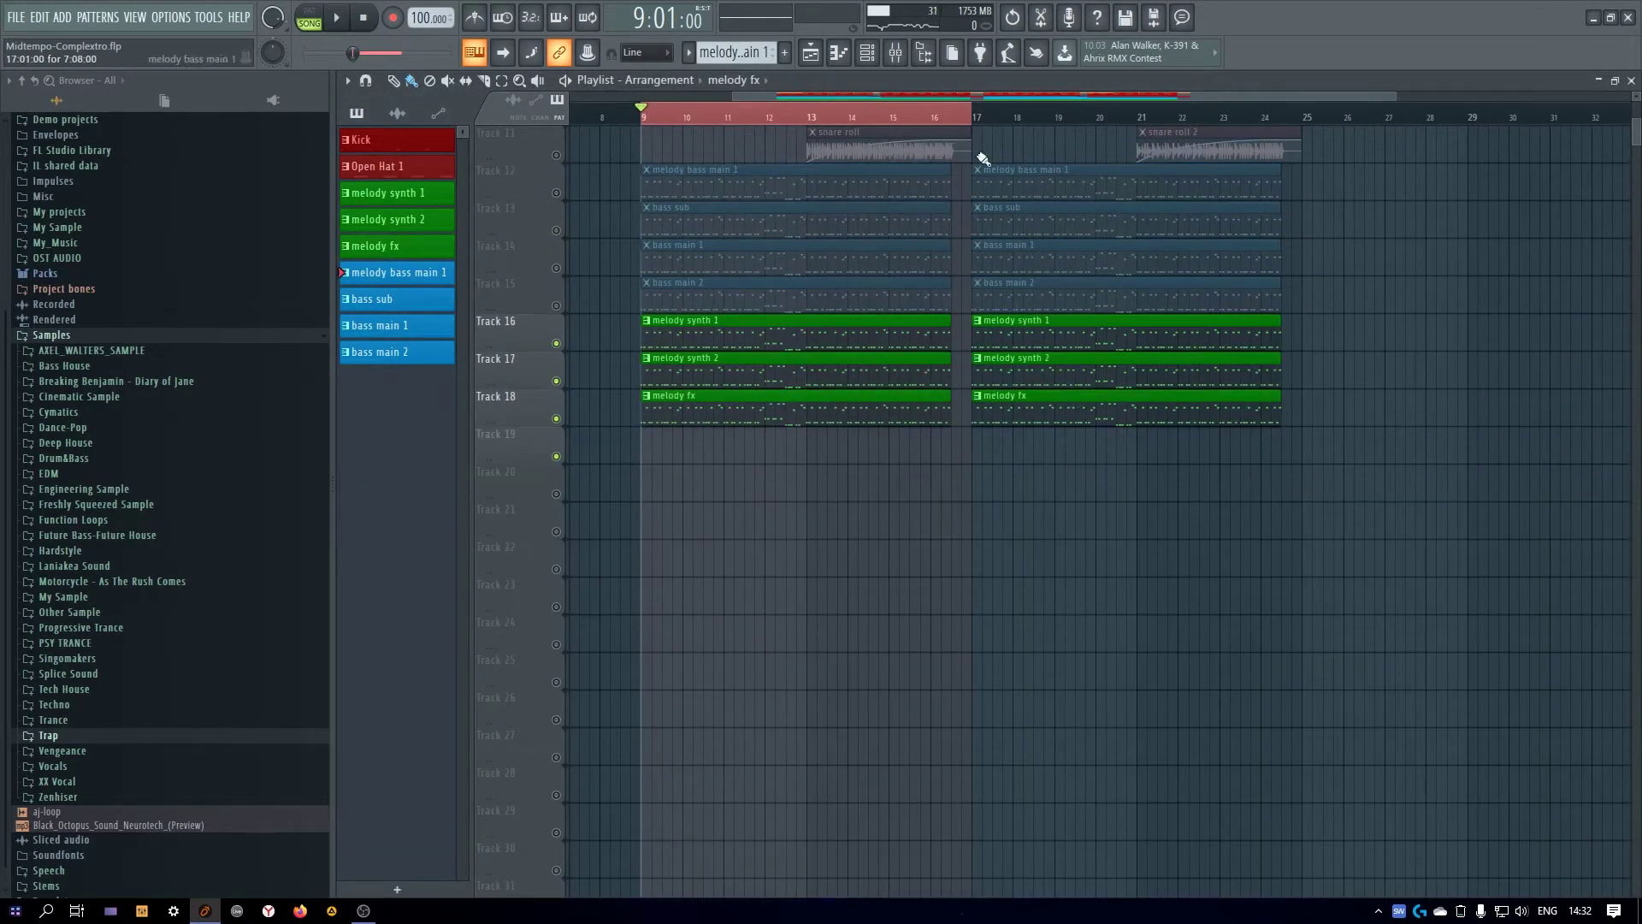
Name mixer insert 25 MELODY BUS and give it the same green as the melody tracks
key("F9")
right_click(1139, 556)
left_click(1106, 551)
type("MELODY")
type("BUS")
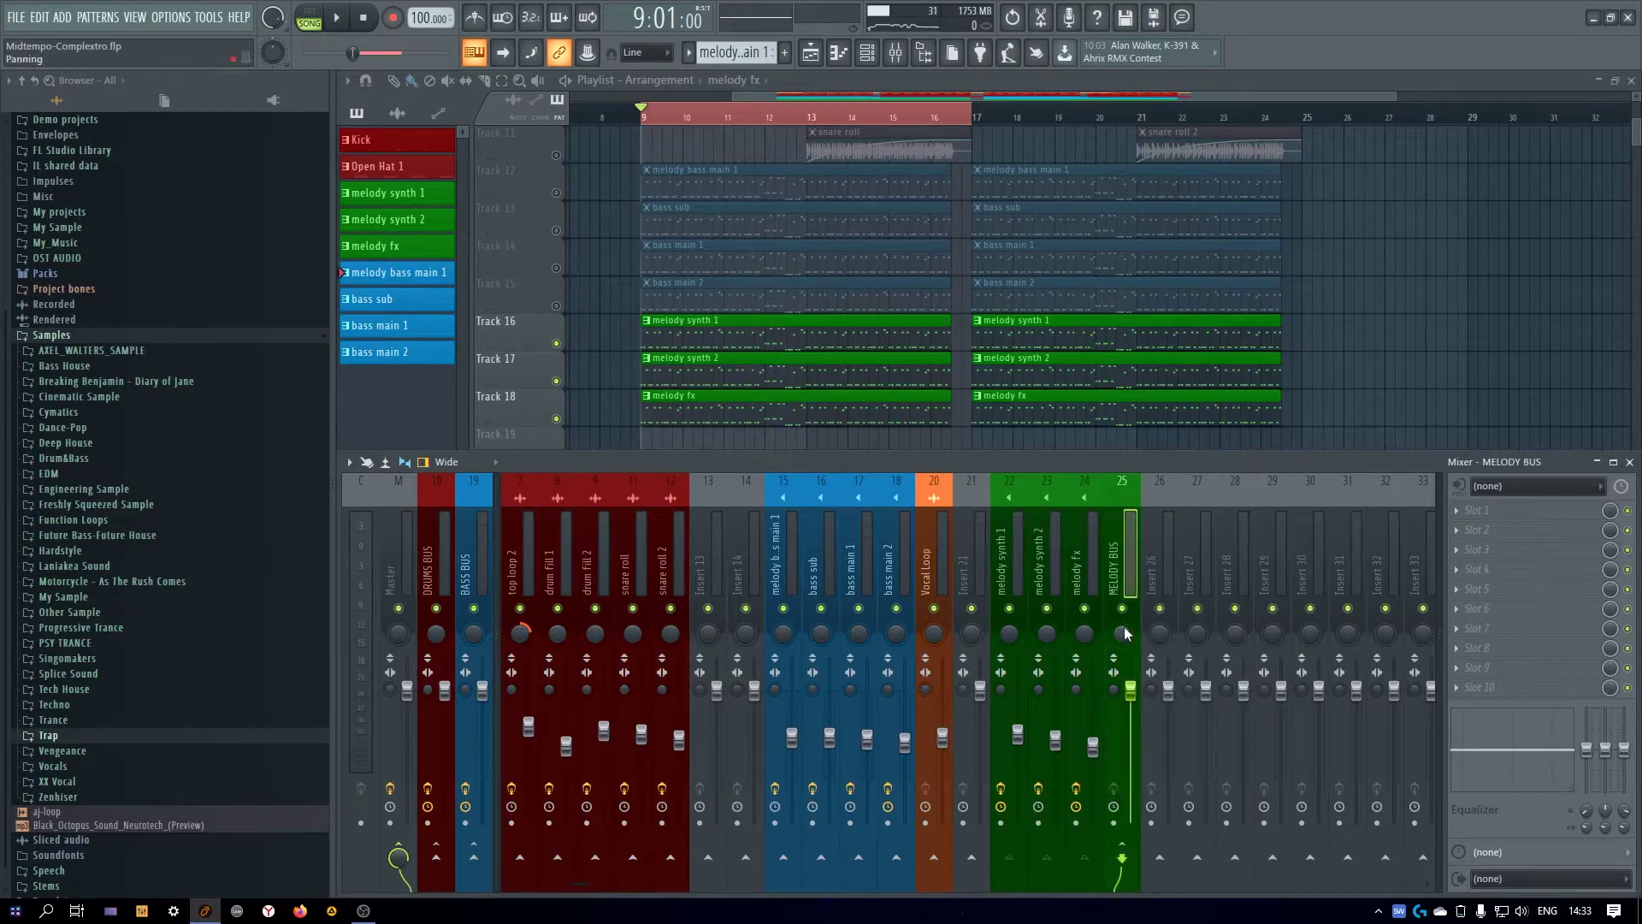
Dock MELODY BUS next to BASS BUS, route the three melody tracks into it and start playback
right_click(1137, 590)
left_click(1188, 846)
key("space")
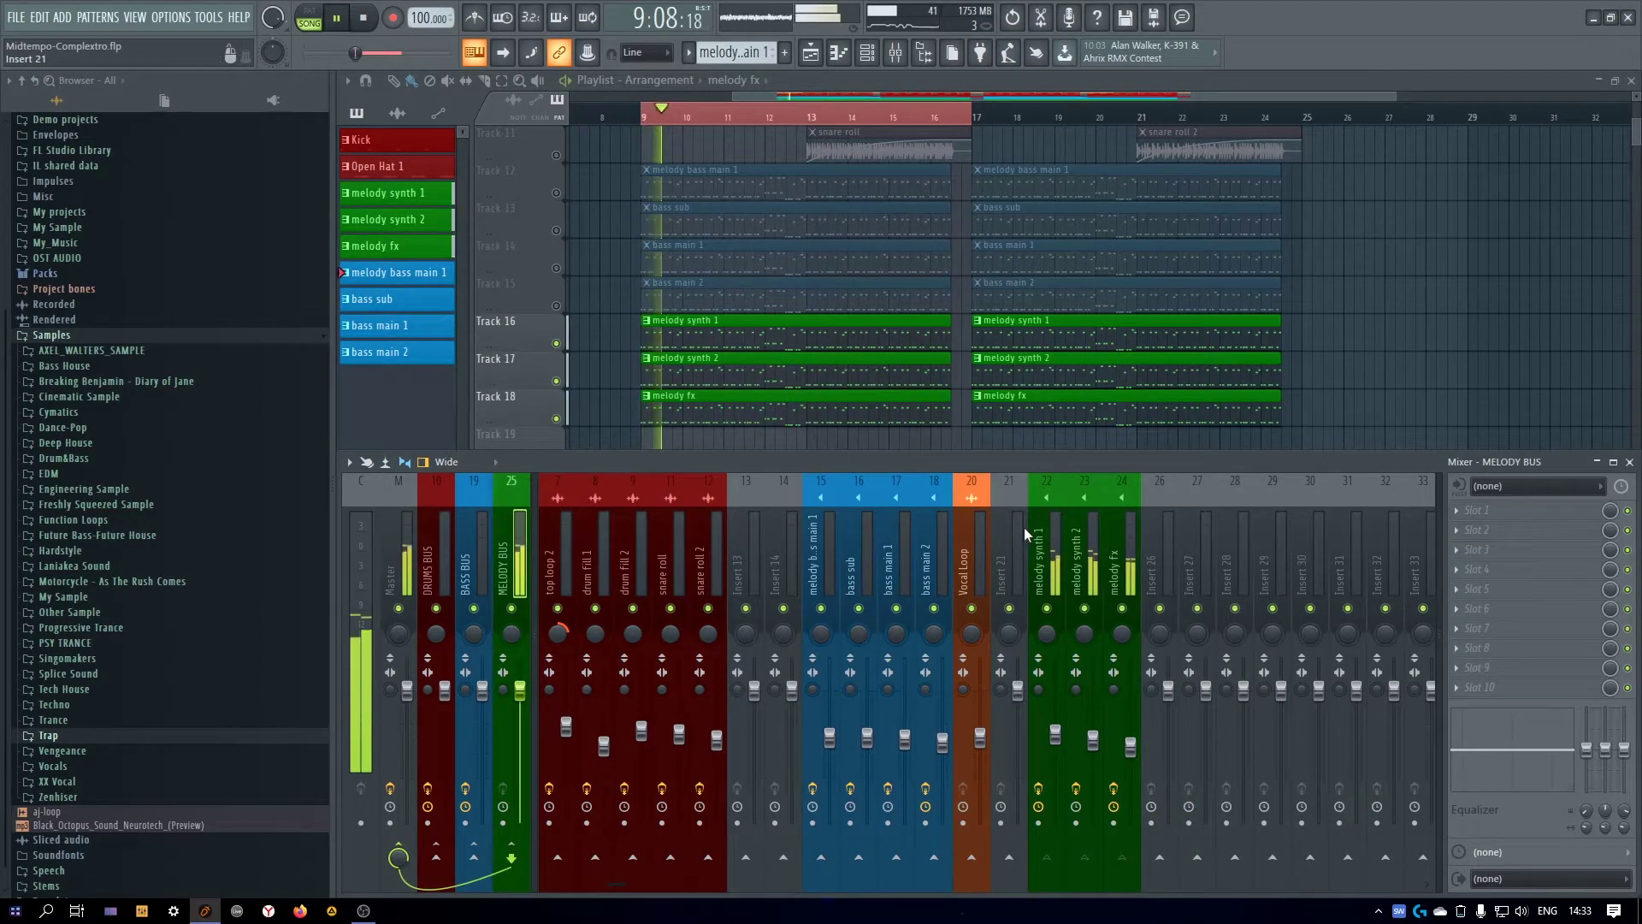
Load FabFilter Pro-Q 2 in the first slot of MELODY BUS and add a 30 dB/oct low cut at about 119 Hz
left_click(1515, 519)
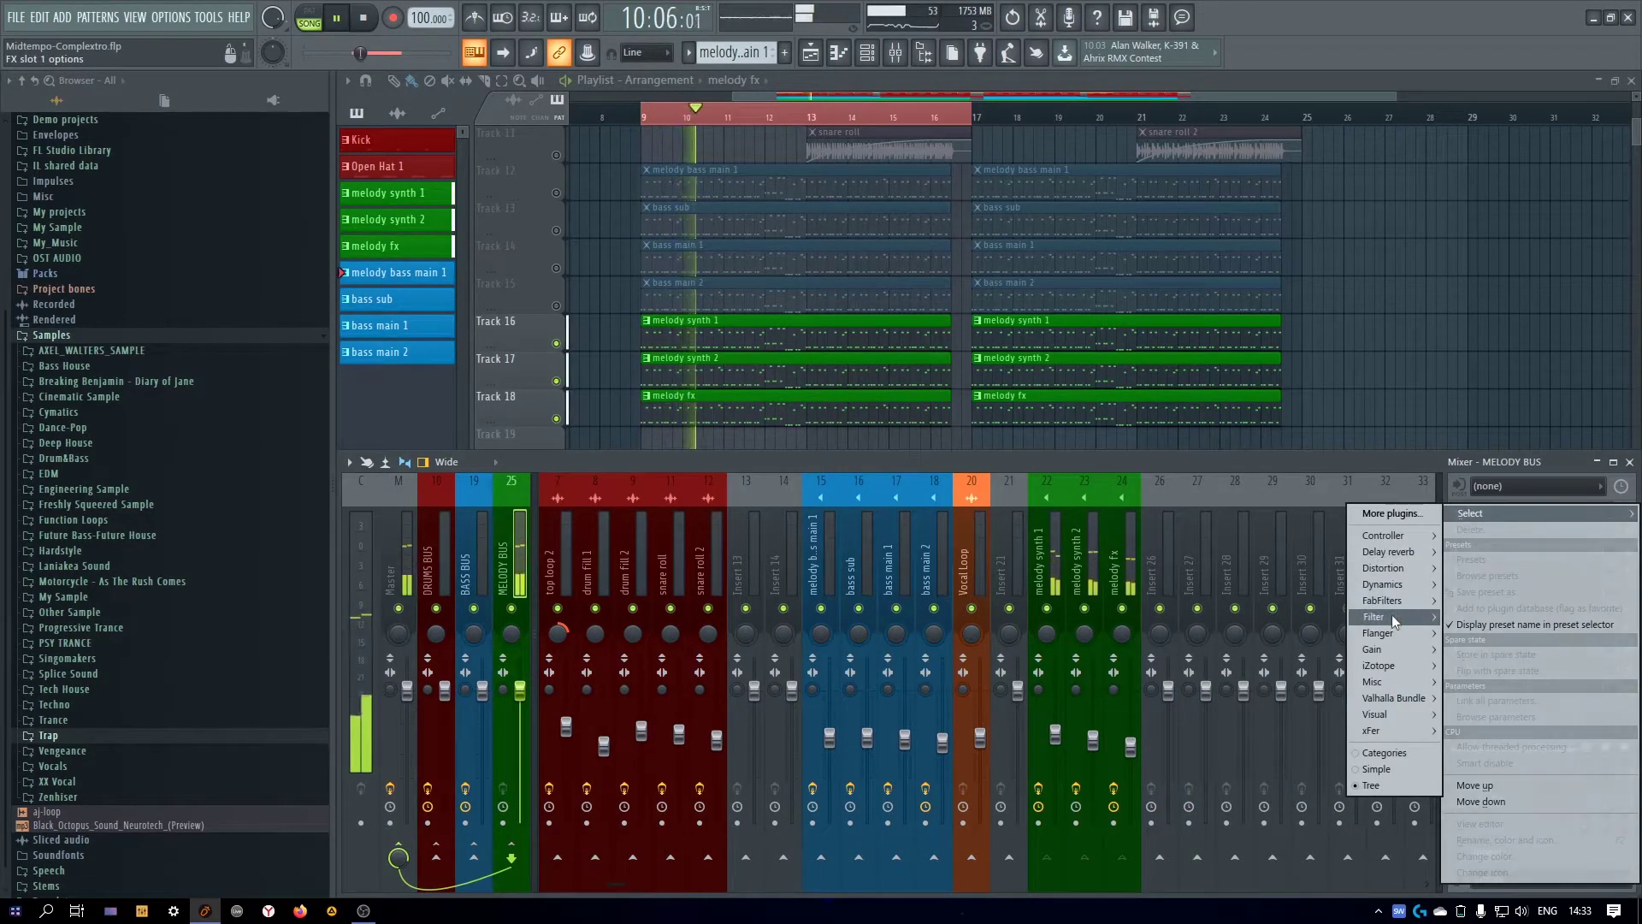
mouse_move(1392, 614)
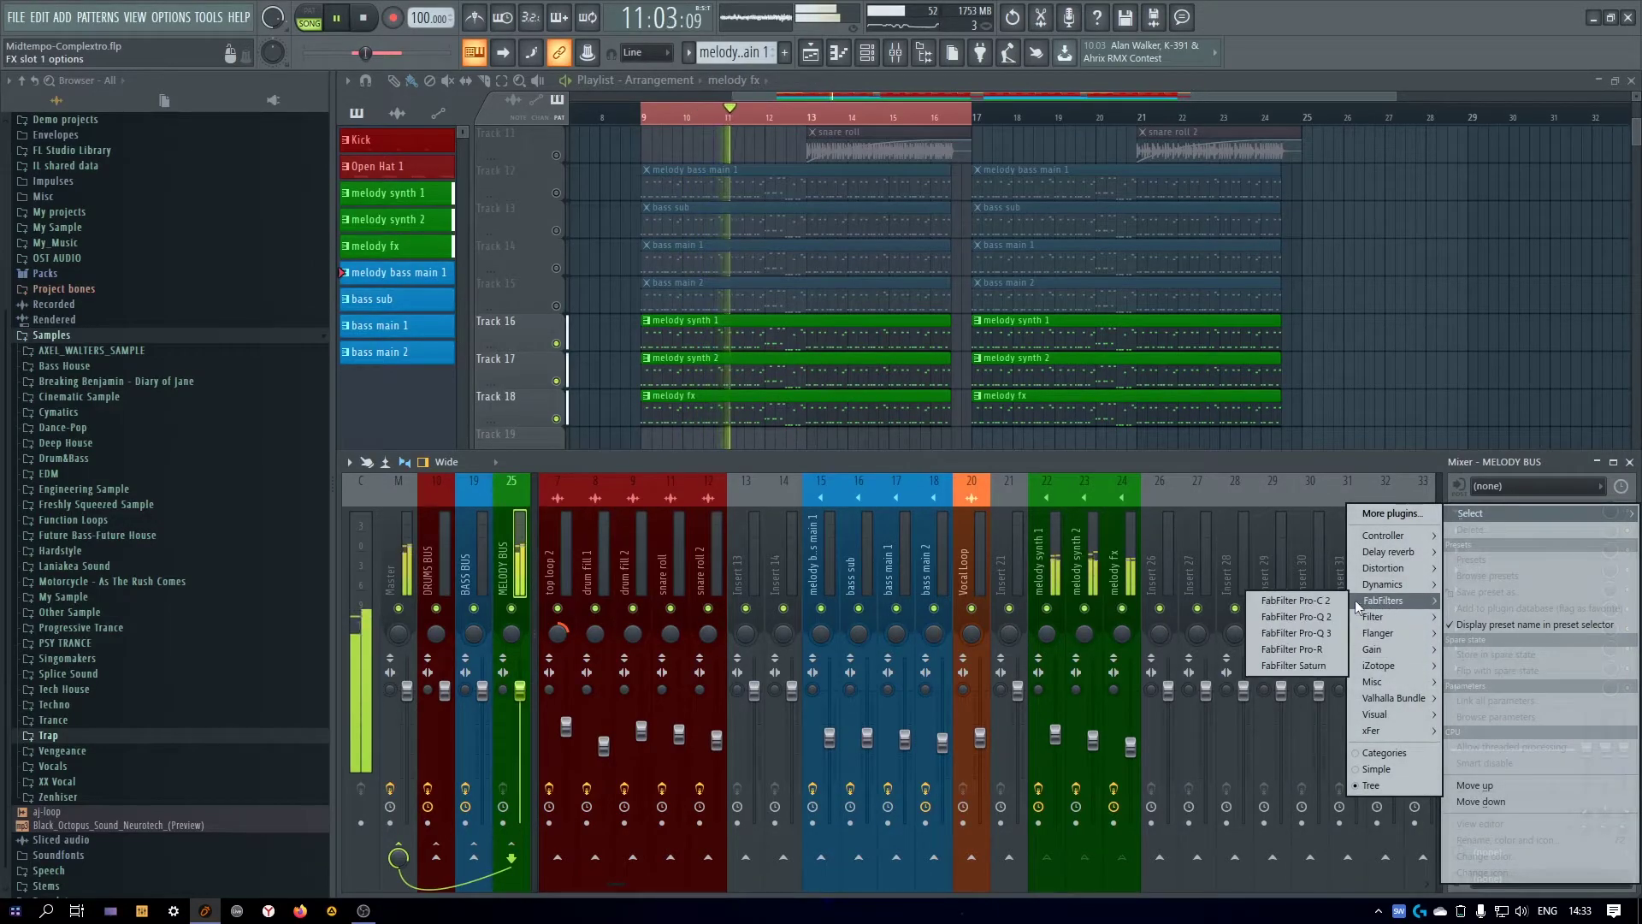
left_click(1316, 618)
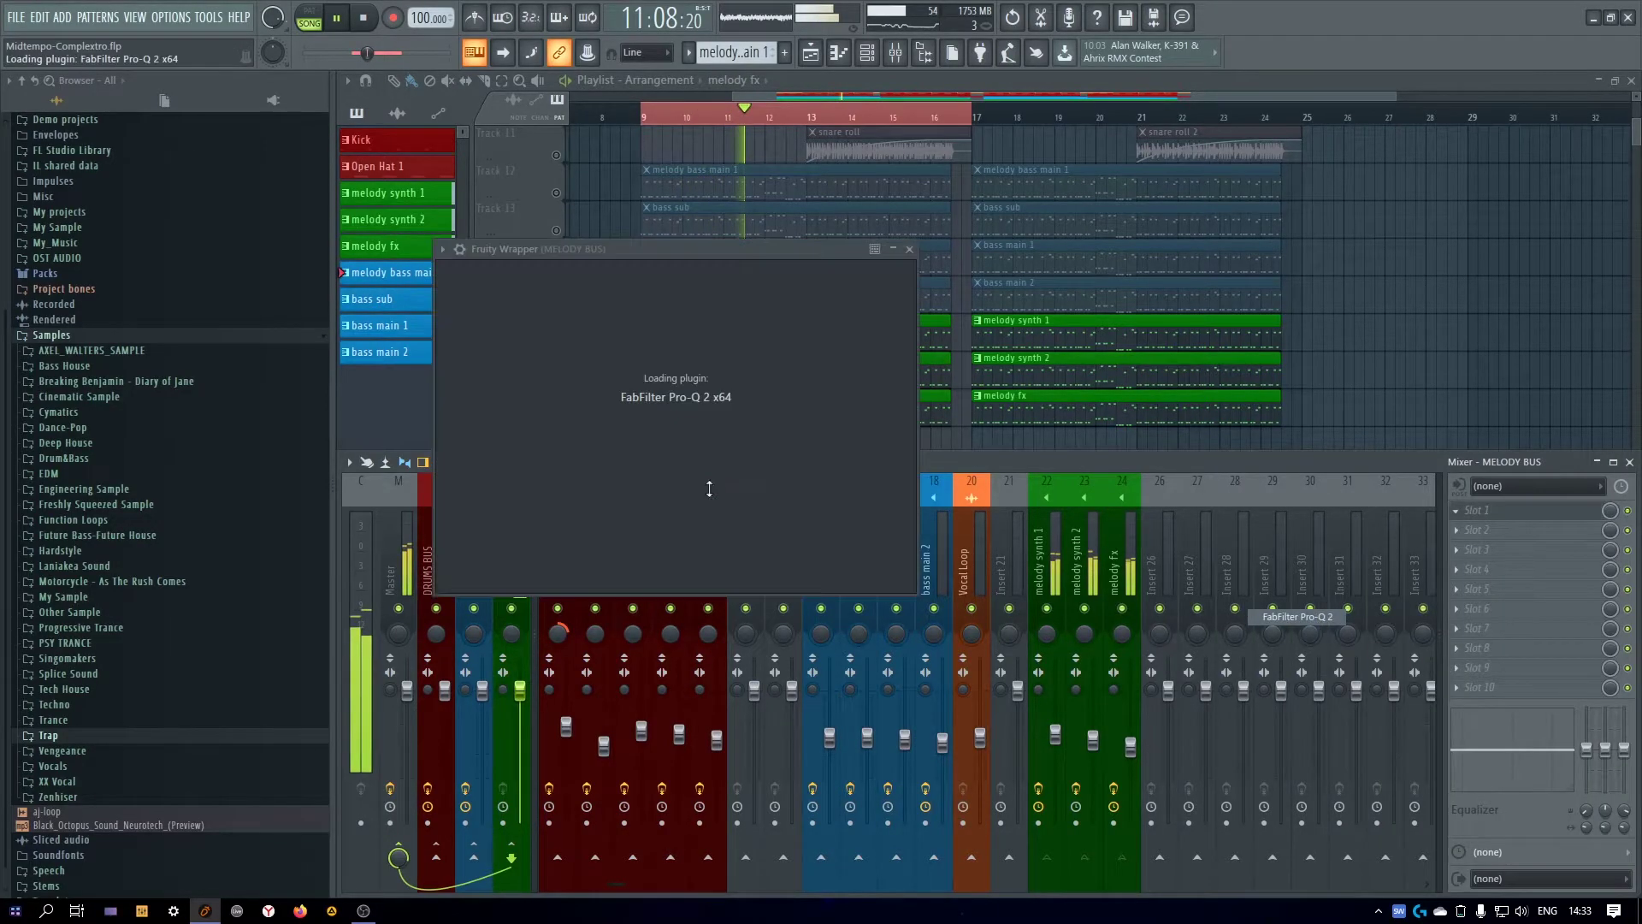
double_click(542, 424)
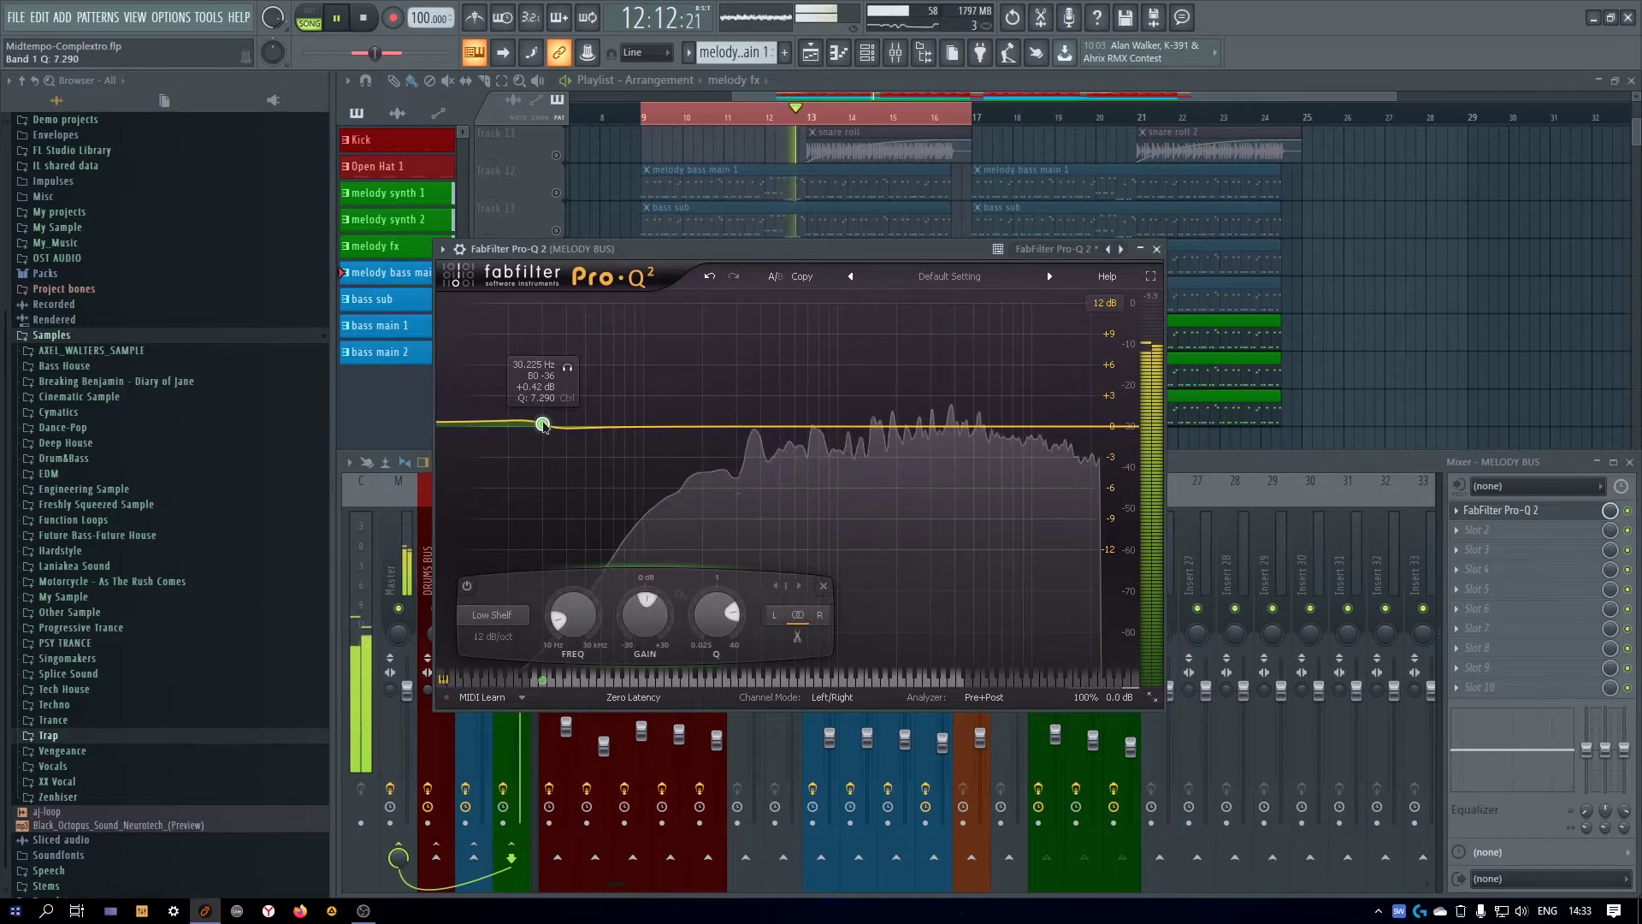
left_click(822, 586)
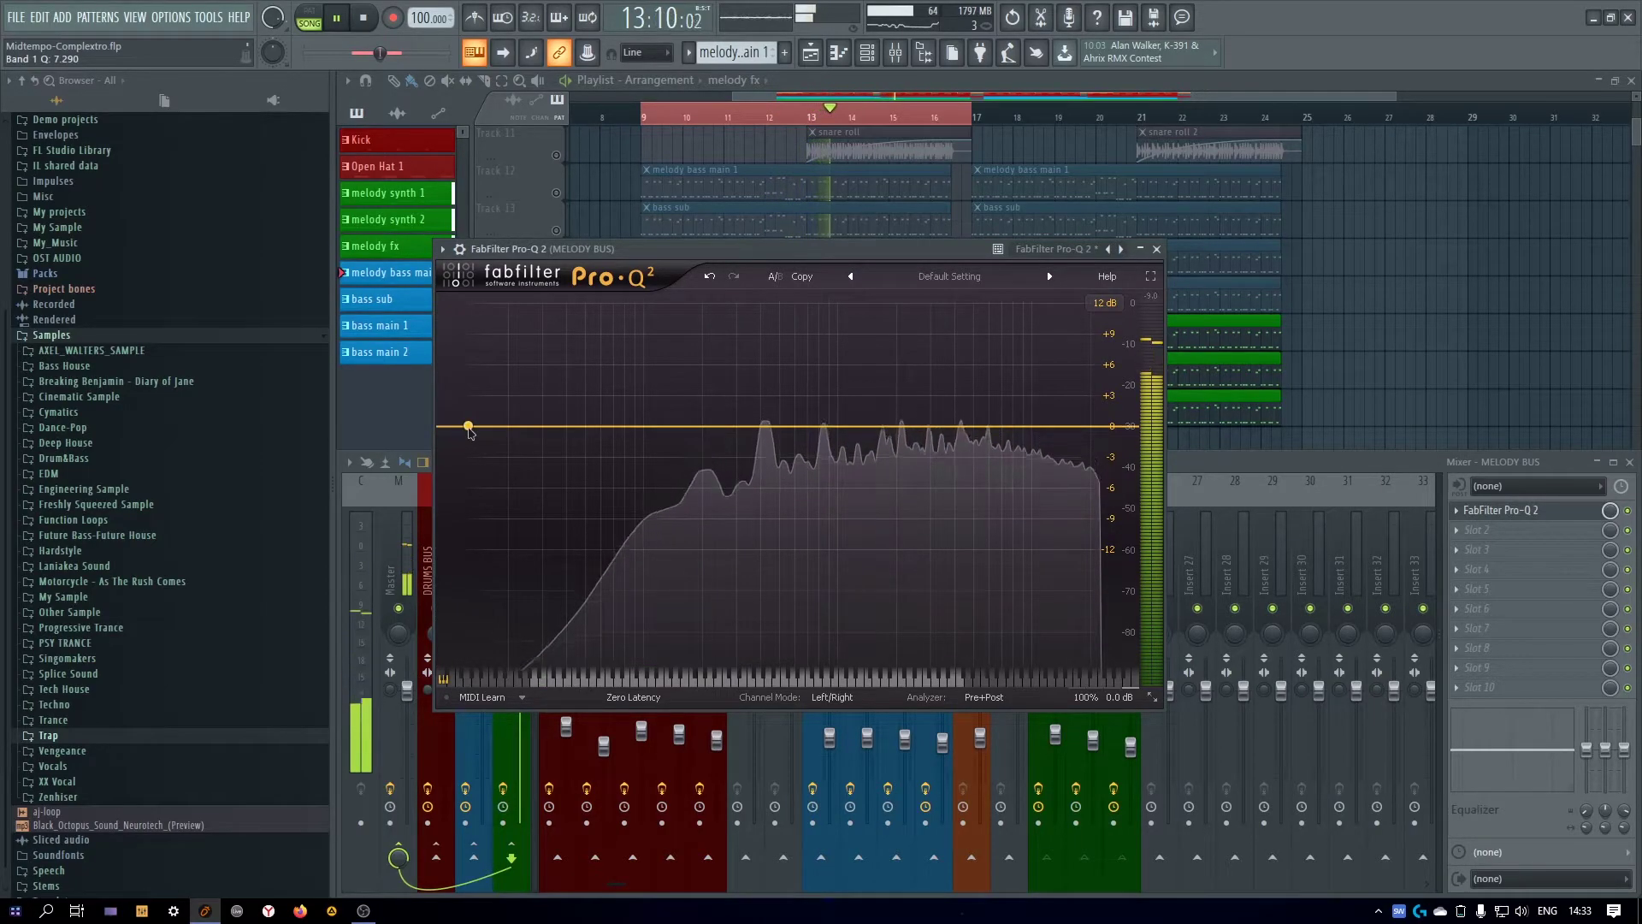
left_click(468, 426)
scroll(467, 425, "up", 1)
left_click_drag(468, 425, 657, 424)
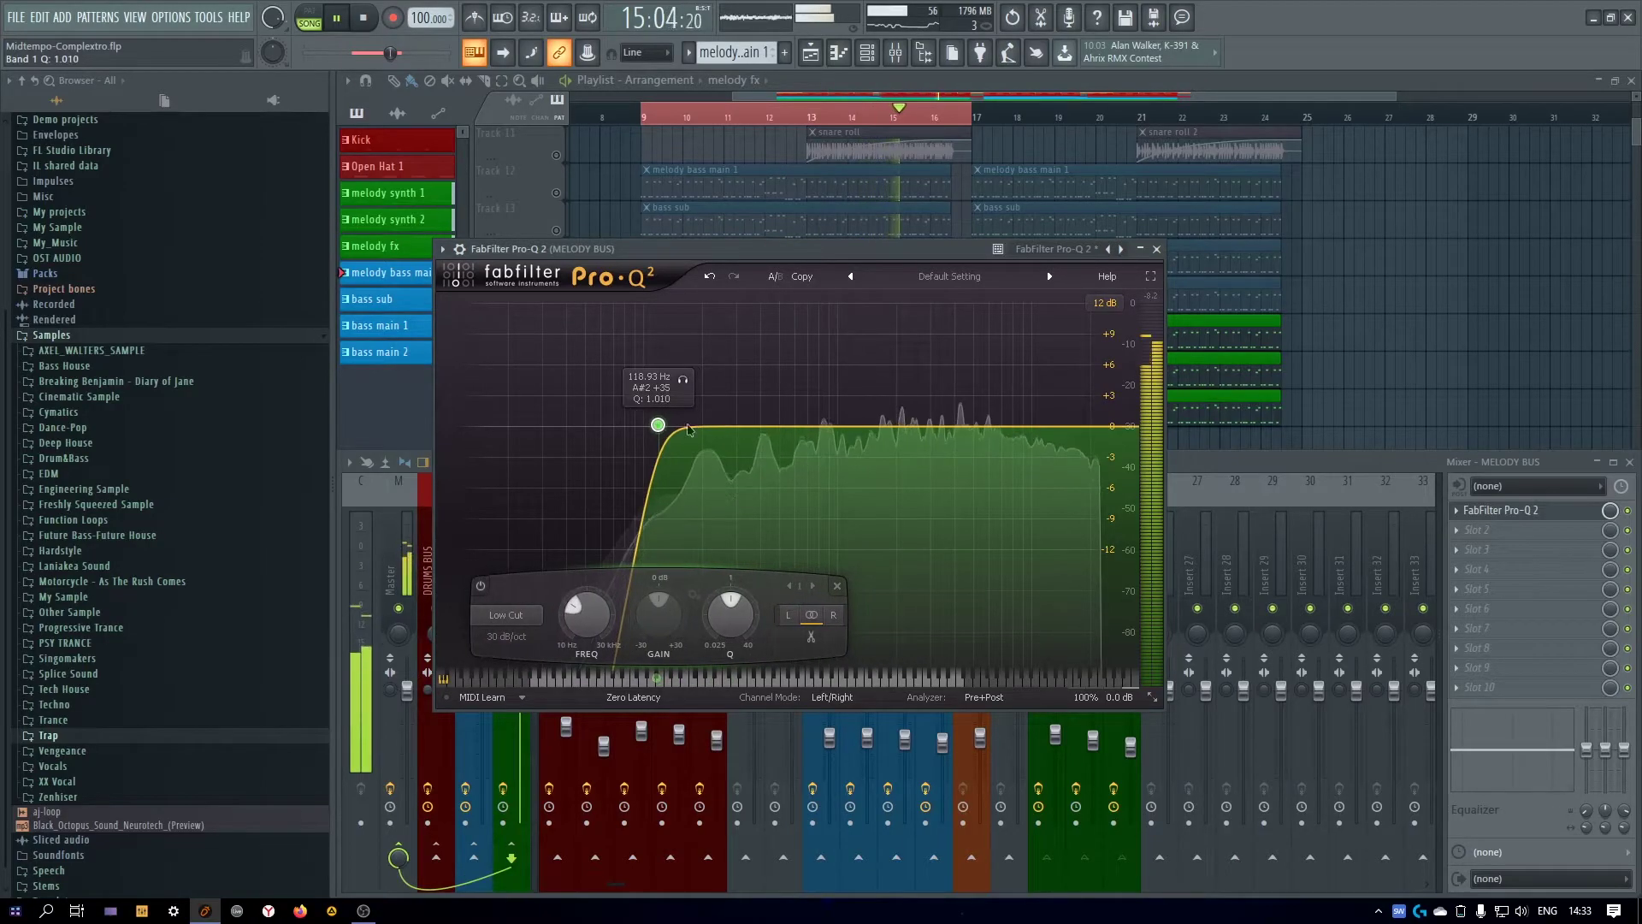
Add two shallow bell cuts to the MELODY BUS equalizer, the upper one at about 1143 Hz and -1.4 dB
left_click(758, 436)
left_click_drag(758, 438, 759, 441)
mouse_move(866, 427)
left_mouse_down()
mouse_move(890, 454)
mouse_move(850, 461)
mouse_move(848, 440)
left_mouse_up()
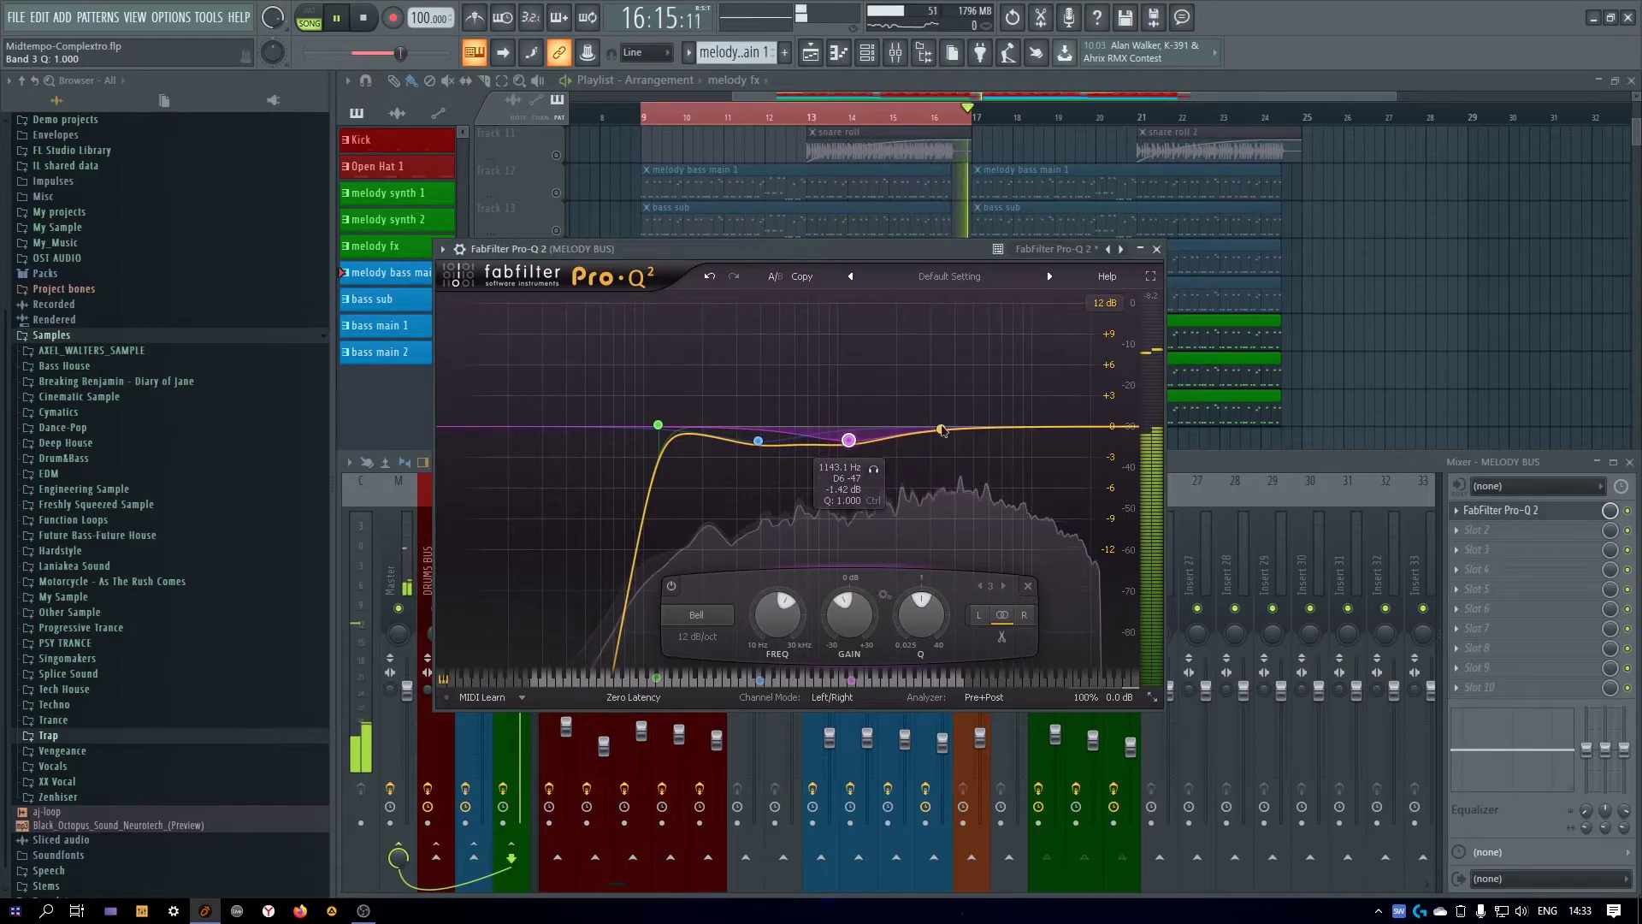
left_click(1155, 249)
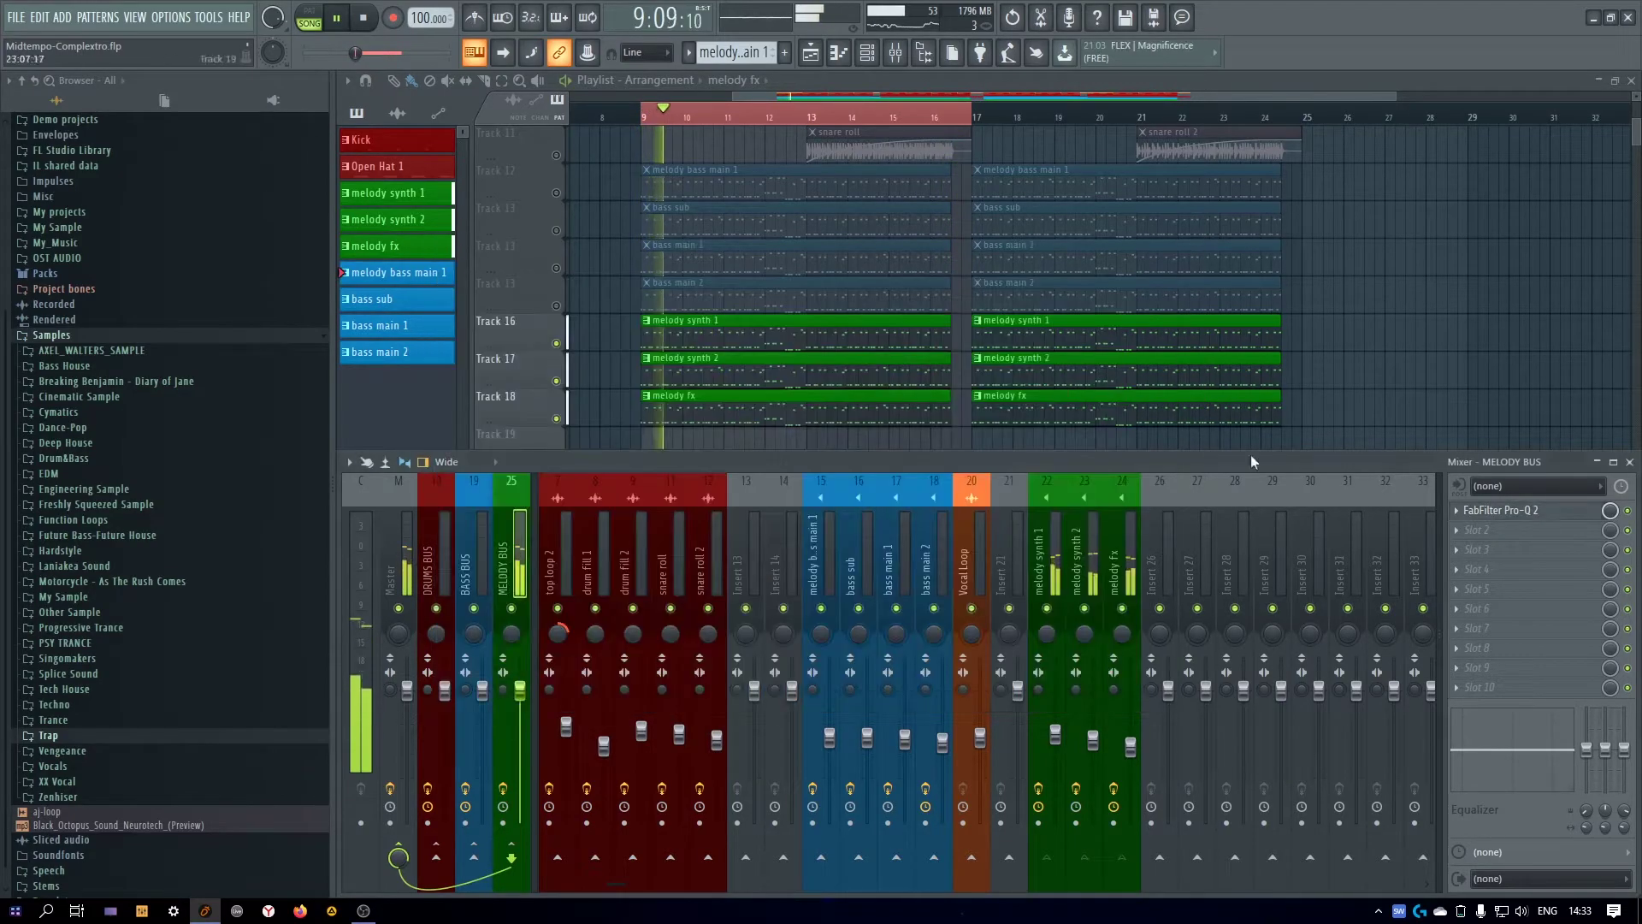
Load Ozone 9 Exciter in the second slot of MELODY BUS with Tape amounts of about 4.5 on band 3 and 7.7 on band 4
left_click(1471, 537)
left_click(1266, 682)
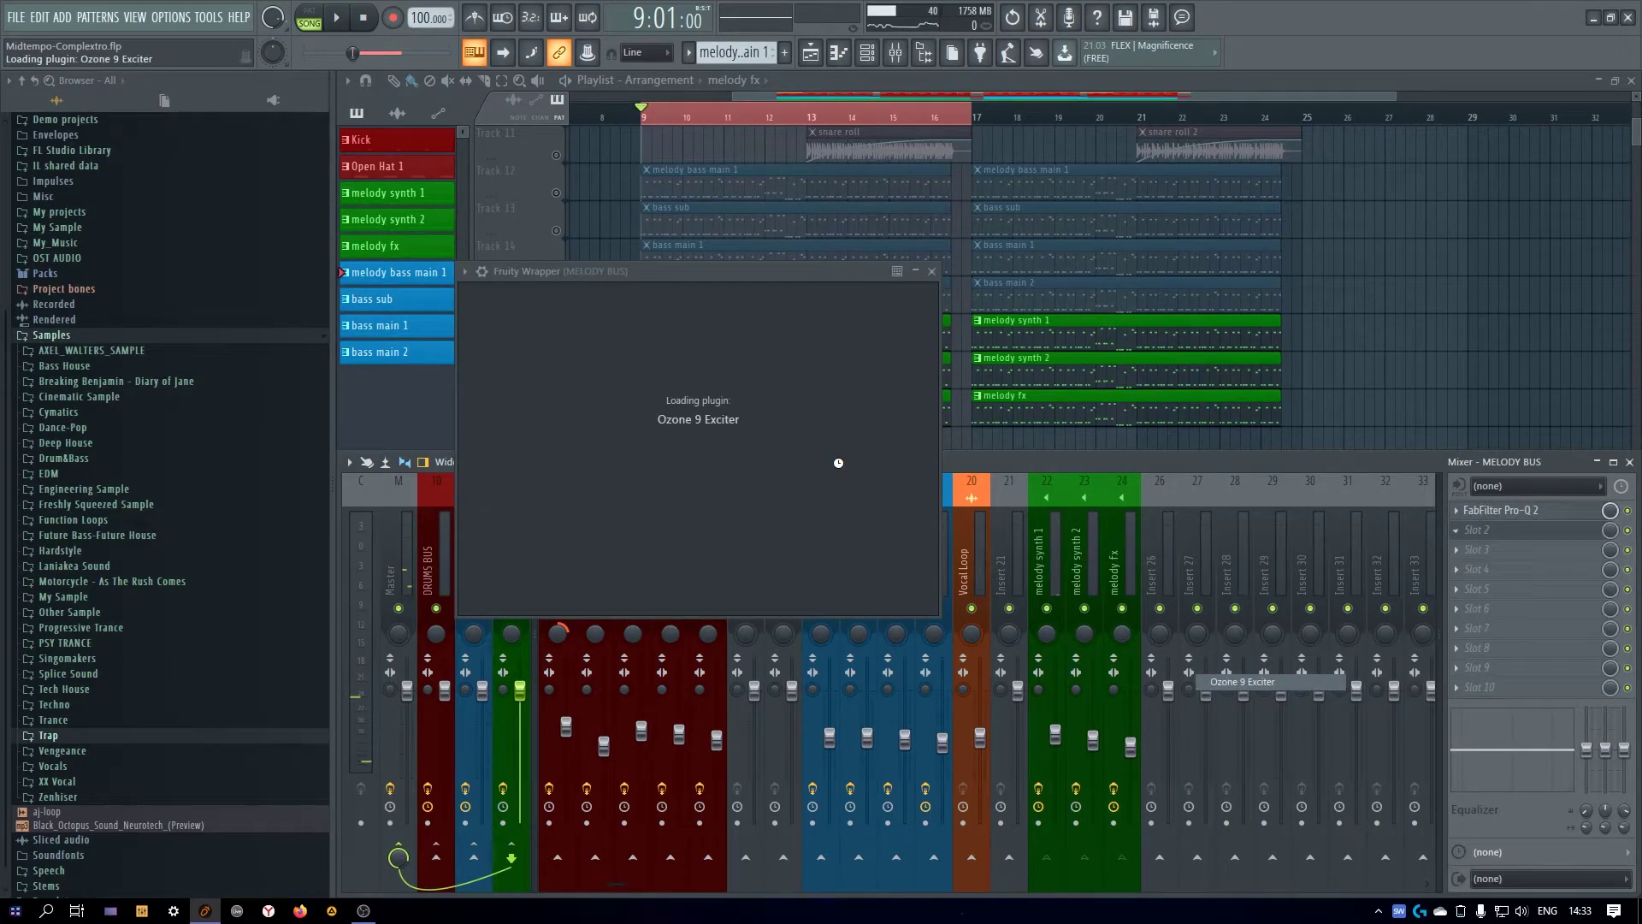
left_click_drag(1056, 660, 1056, 609)
left_click_drag(878, 660, 884, 621)
mouse_move(1058, 609)
left_mouse_down()
mouse_move(1060, 562)
mouse_move(1064, 596)
left_mouse_up()
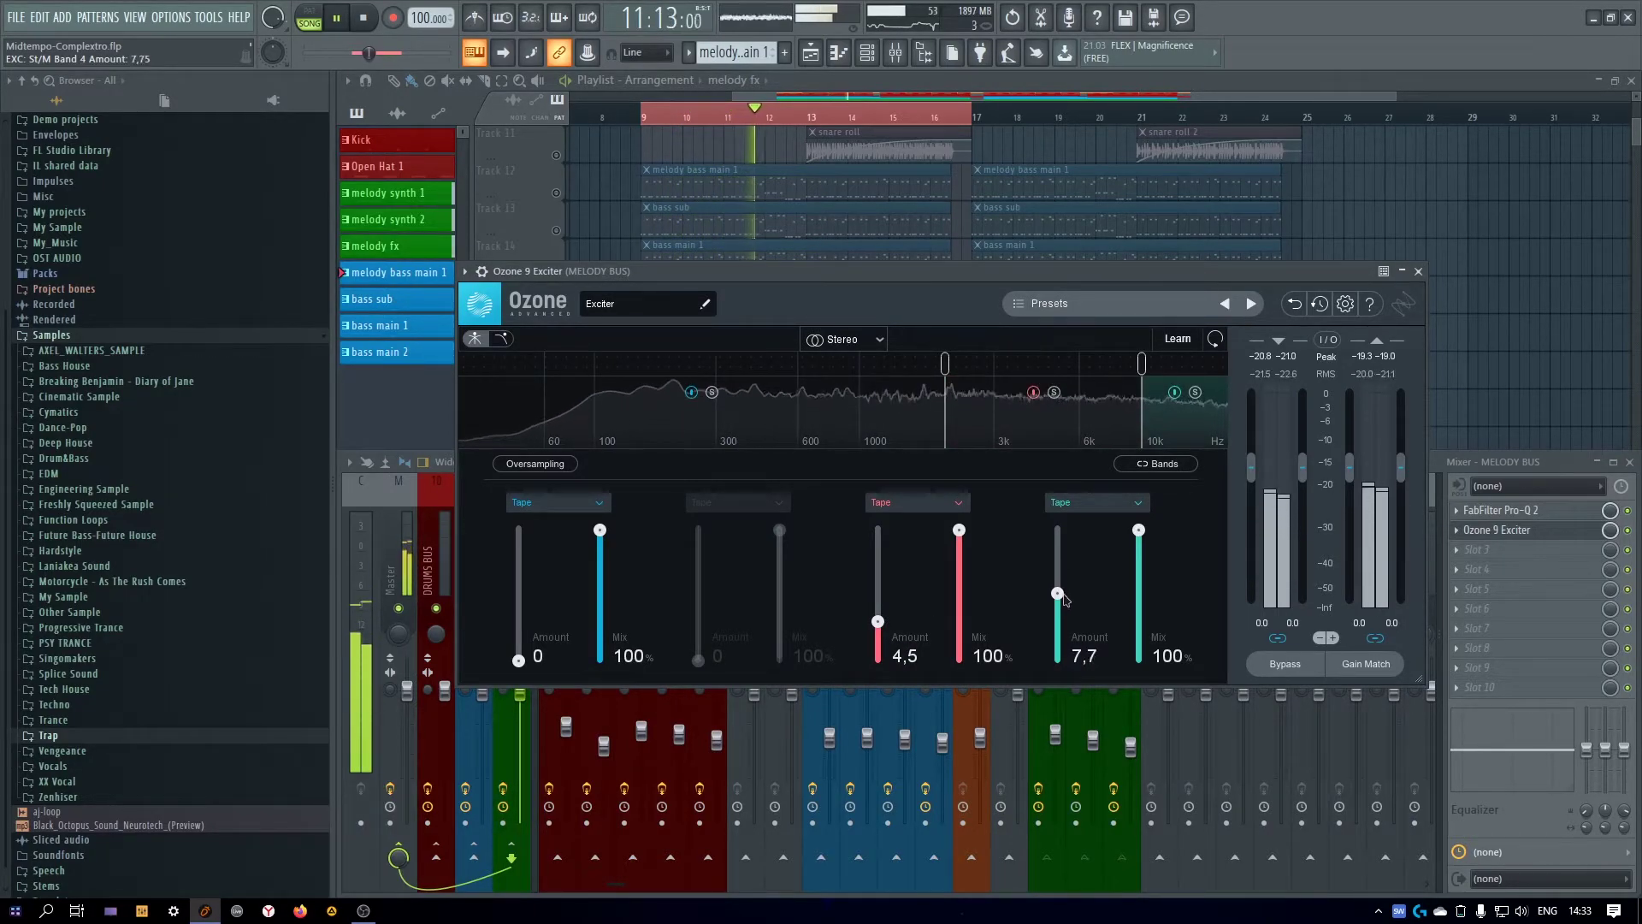
left_click(1418, 271)
Load OTT in the third slot of MELODY BUS and reduce its depth to about 41%
left_click(1460, 555)
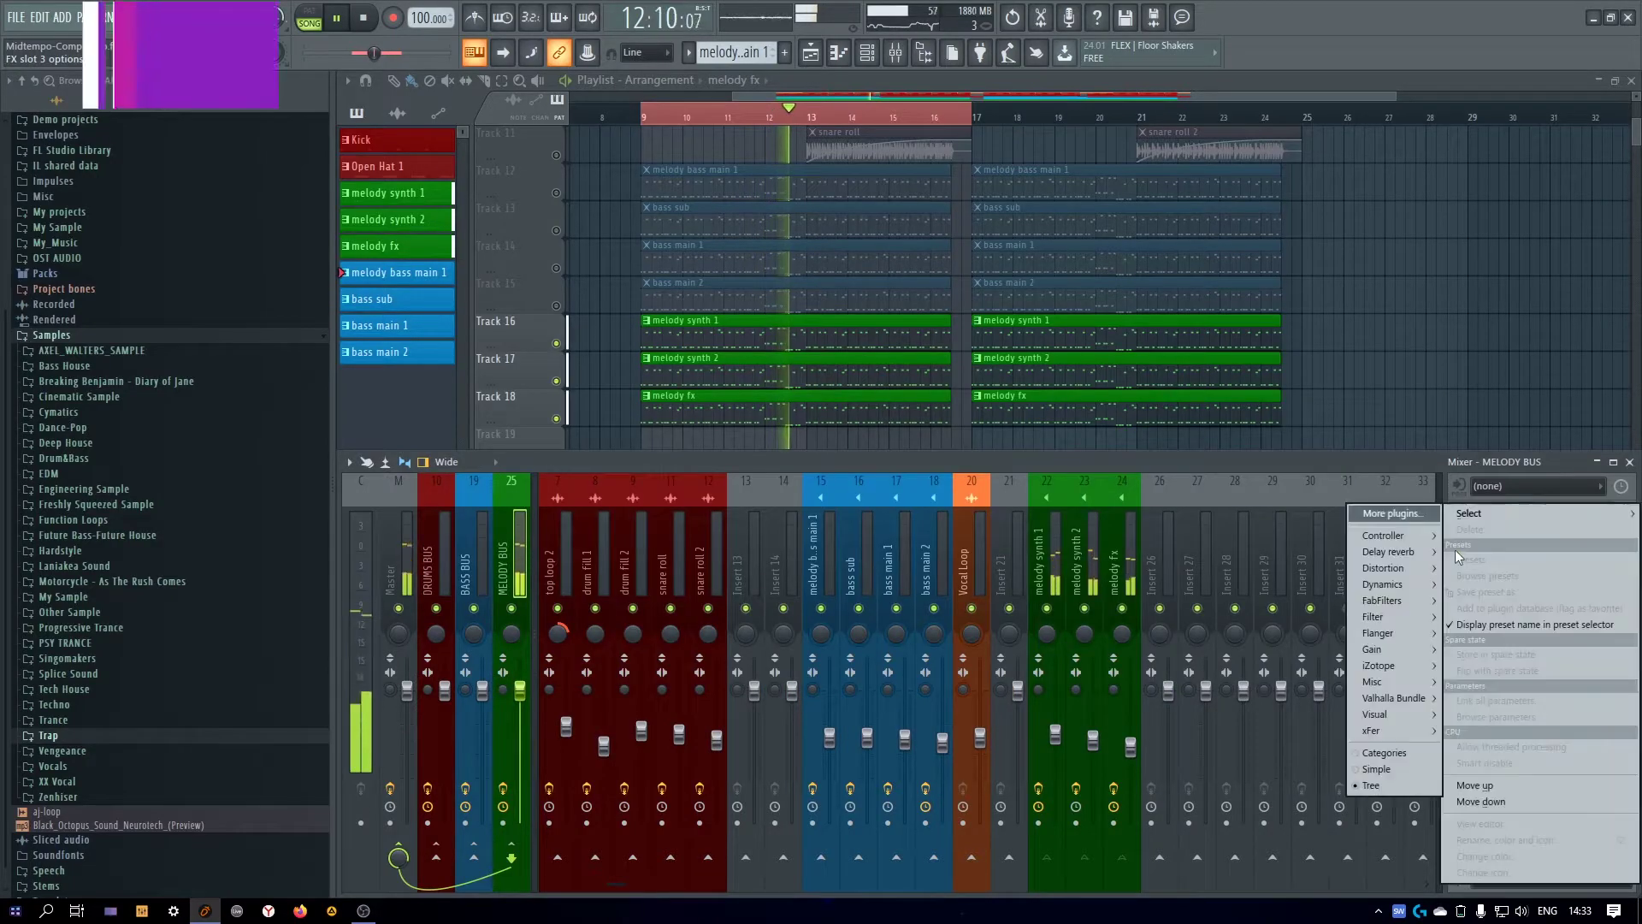
mouse_move(1399, 730)
left_click(1306, 747)
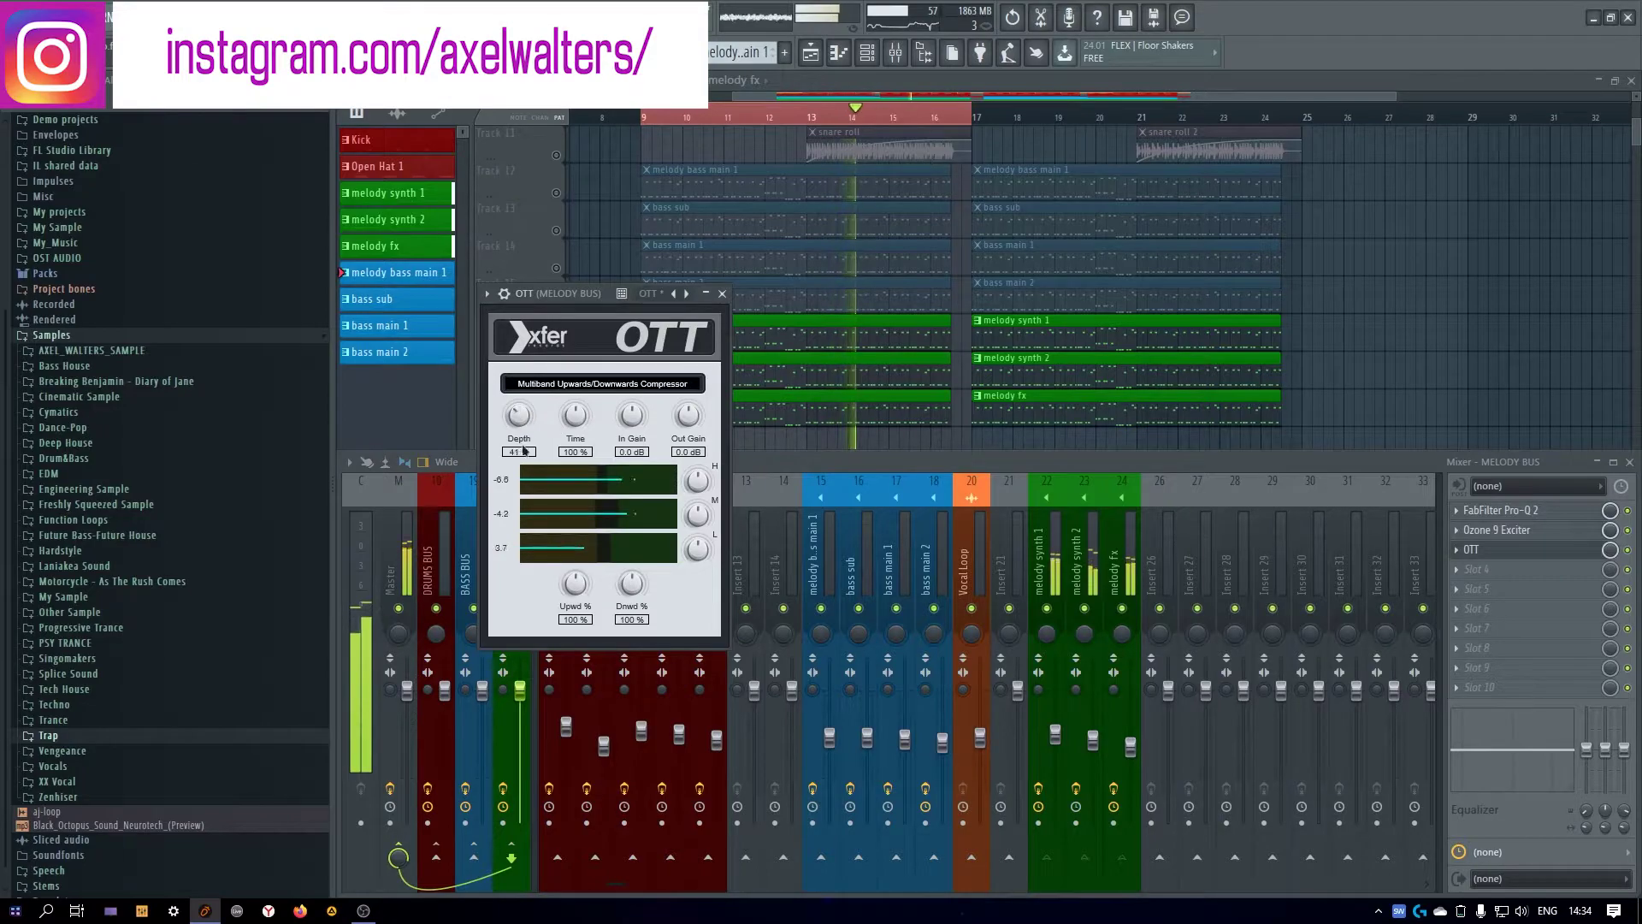
left_click(722, 293)
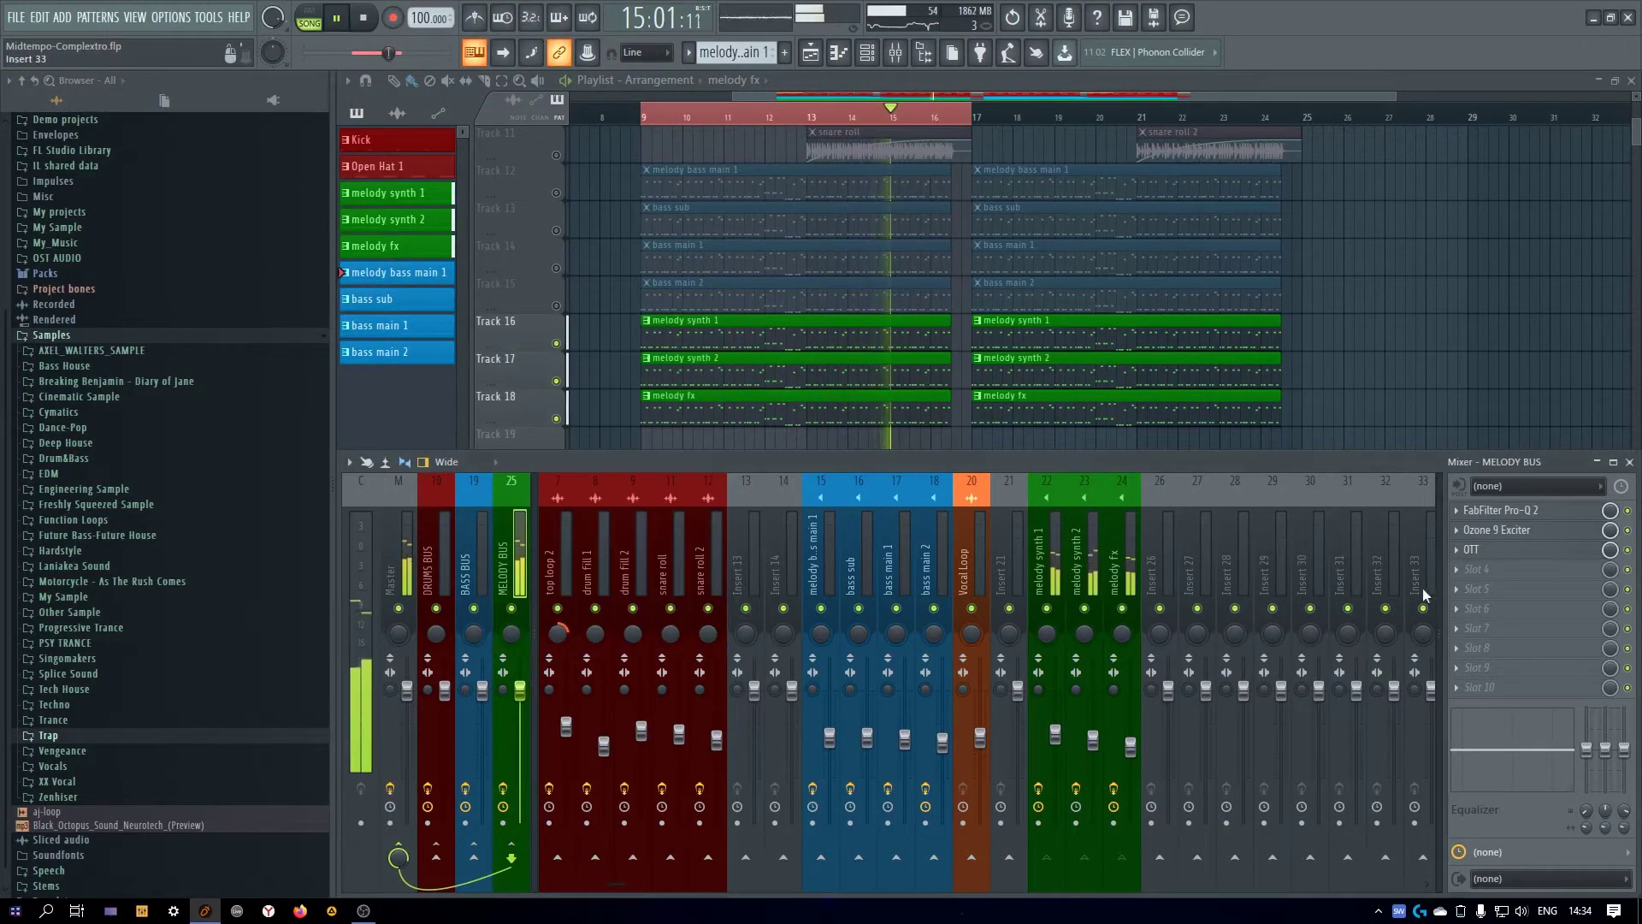
Load Fruity Stereo Shaper in the fourth slot of MELODY BUS and offset its left/right phase to about 13% left
left_click(1470, 573)
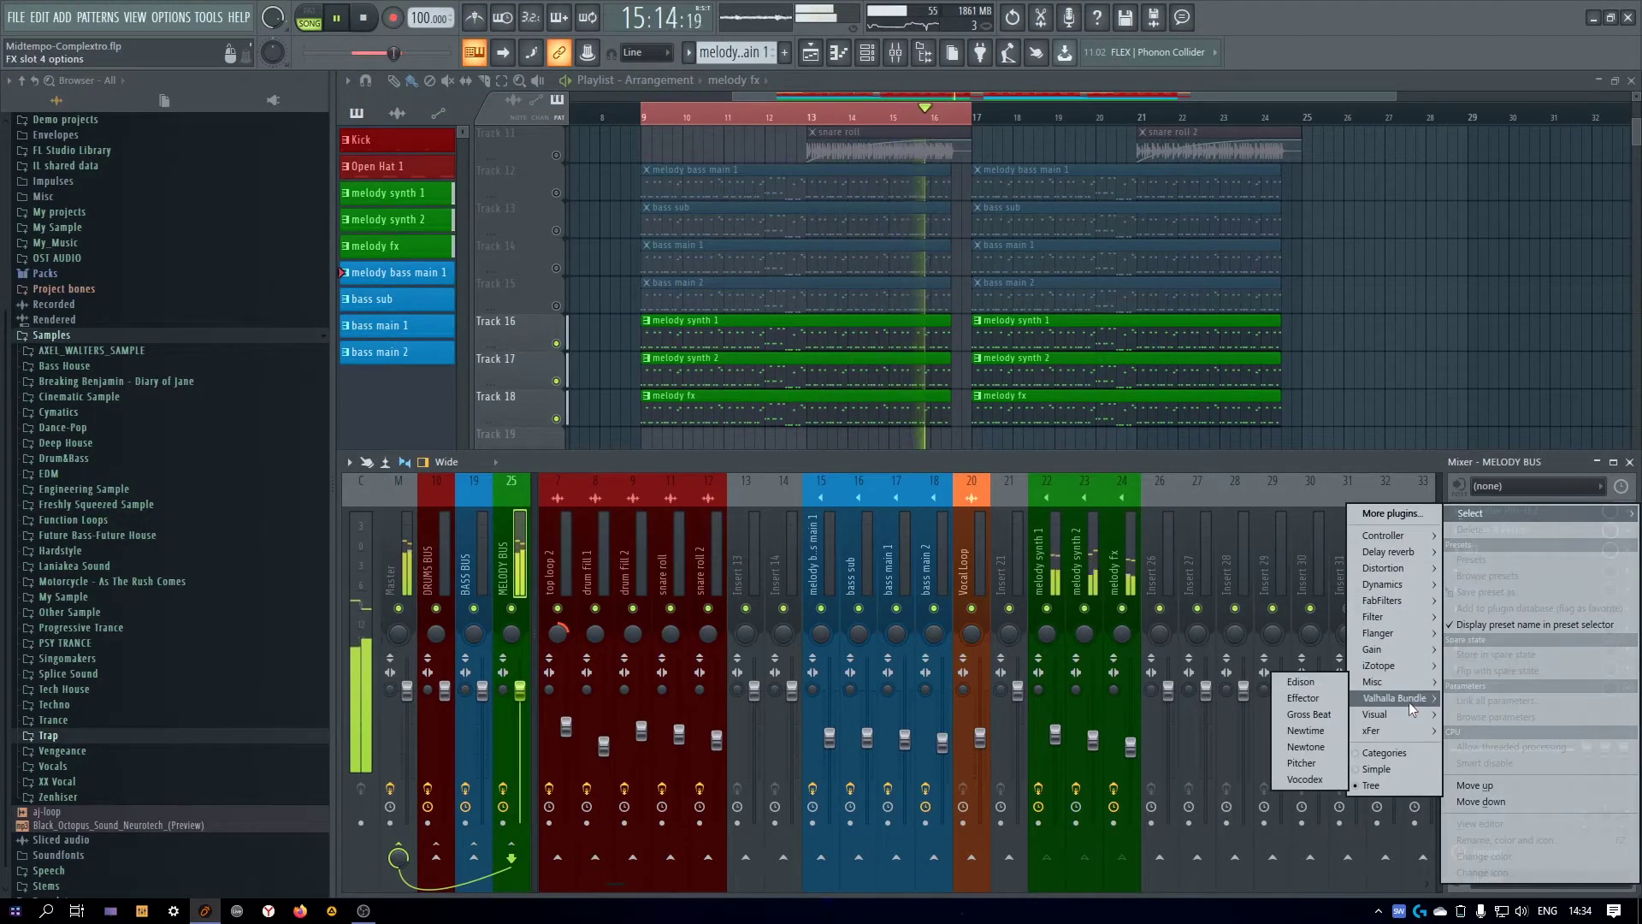
mouse_move(1404, 654)
left_click(1309, 681)
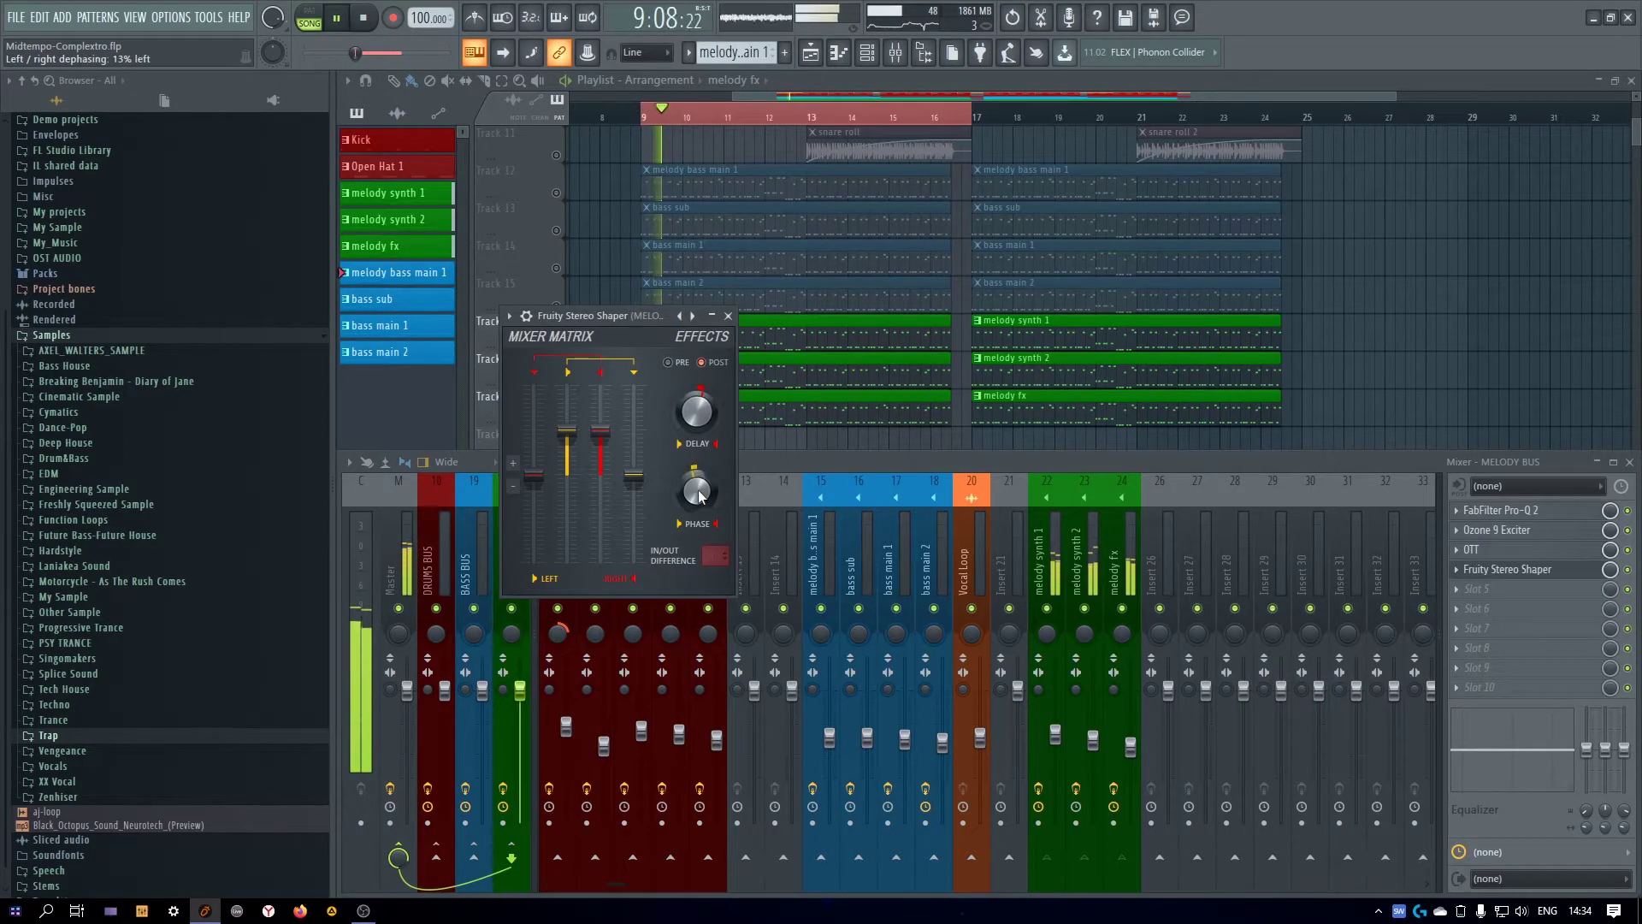
left_click(728, 316)
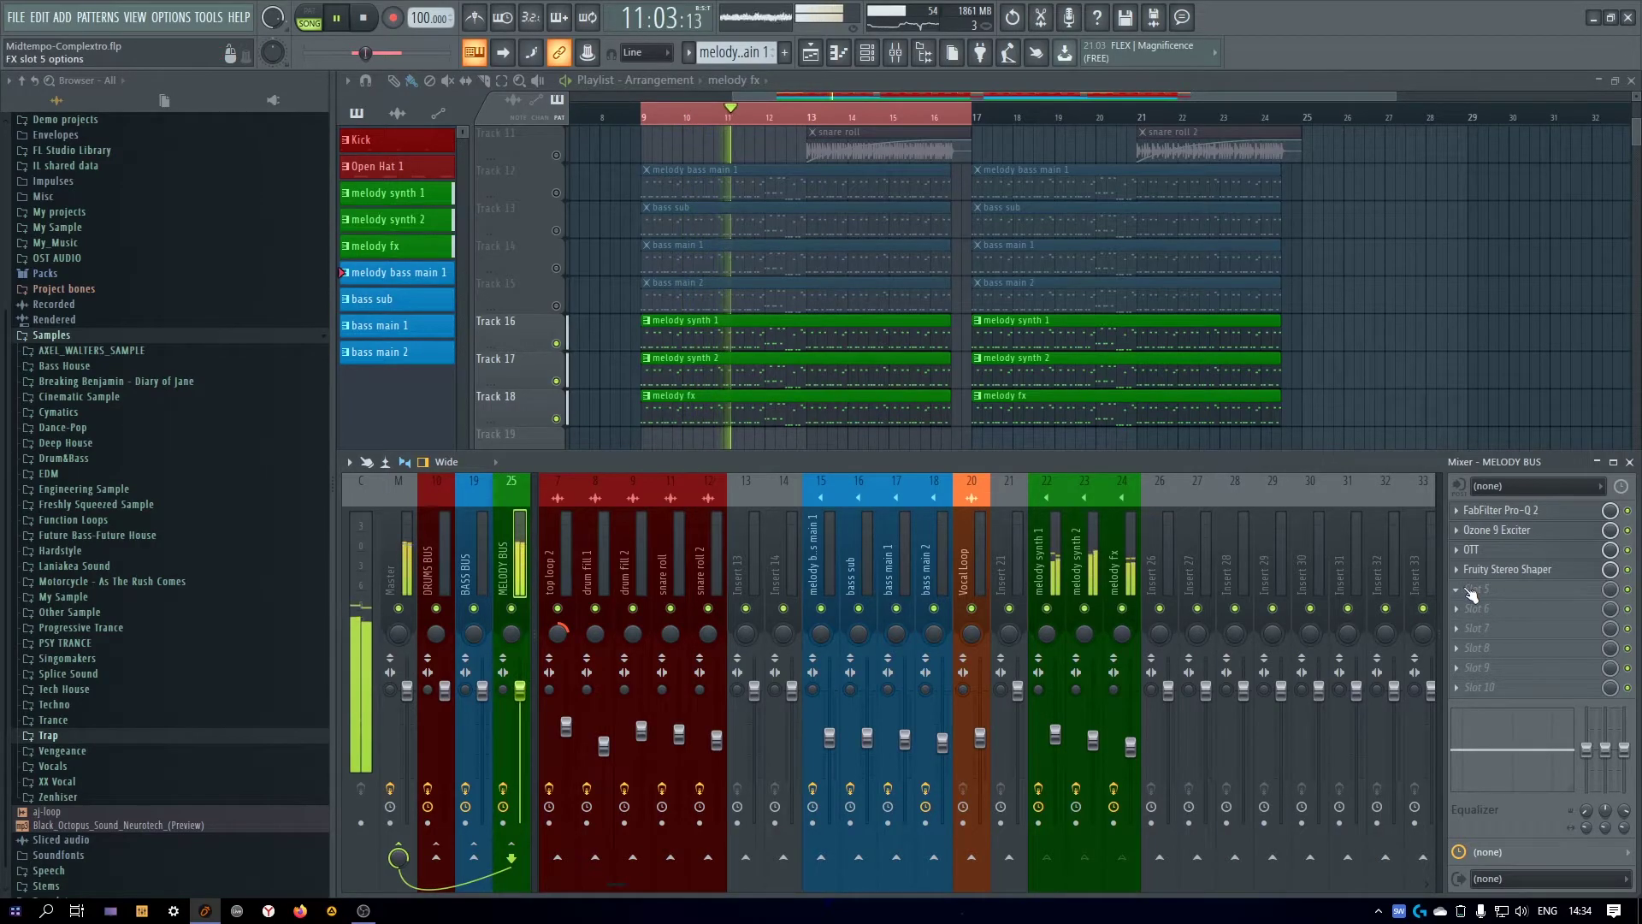
Load FabFilter Pro-C 2 in the fifth slot of MELODY BUS, choose the Bus style and adjust its threshold during playback
left_click(1460, 589)
mouse_move(1390, 600)
left_click(1295, 600)
left_click(590, 450)
left_click(591, 565)
key("space")
left_click_drag(411, 396, 433, 430)
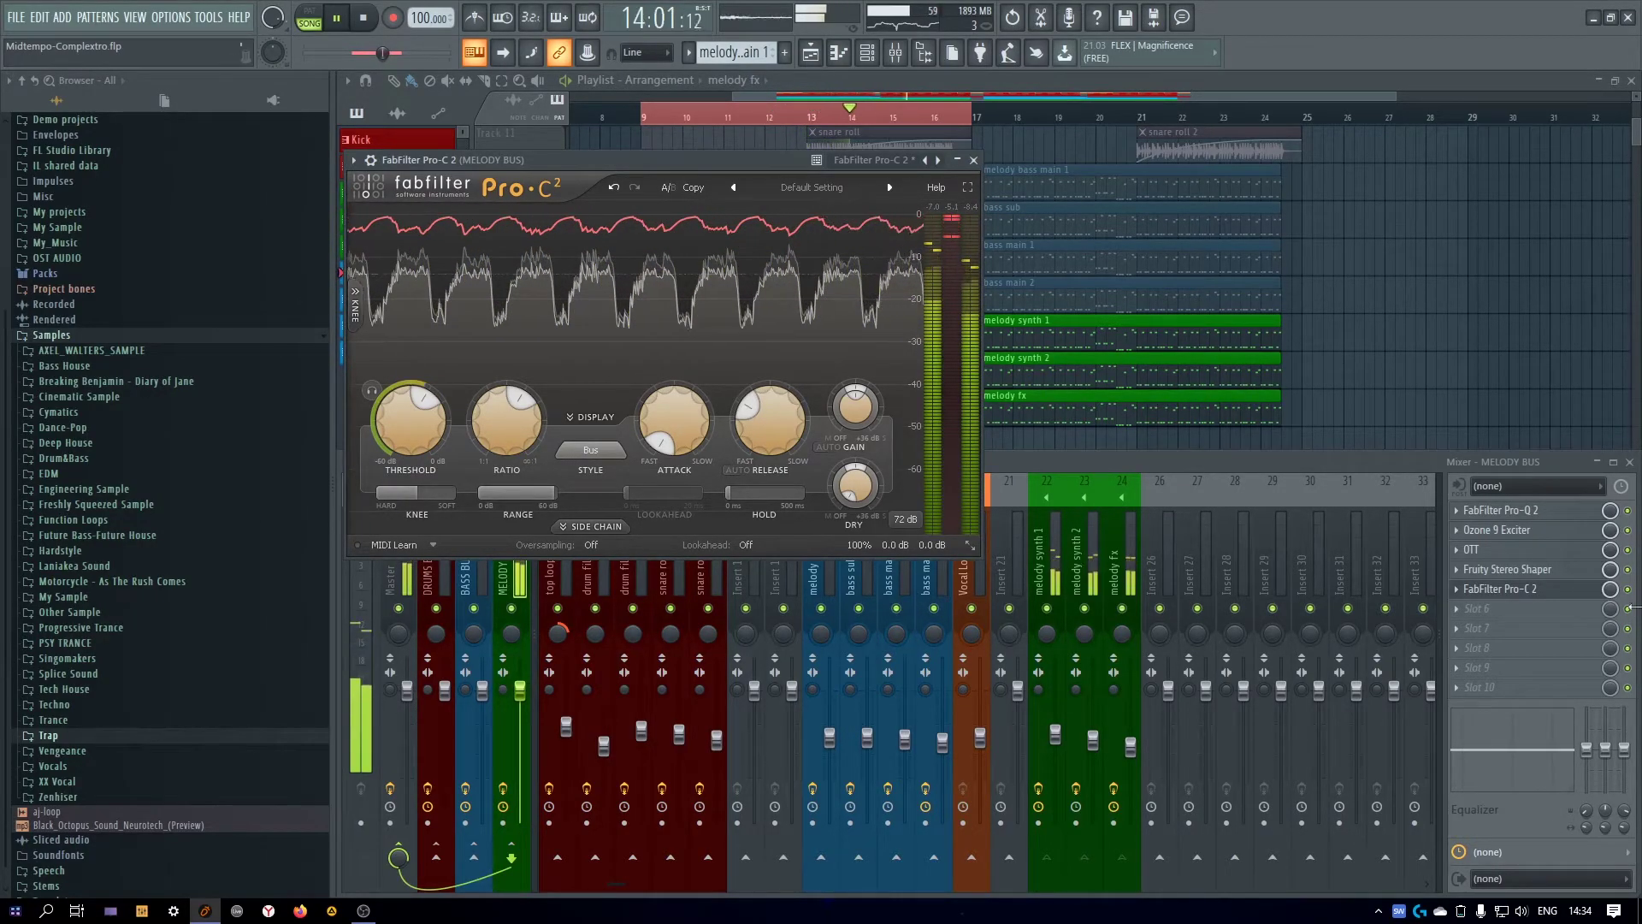
Set the Pro-C 2 wet gain to about +1.85 dB, comparing the sound with the compressor bypassed and active
left_click(1627, 589)
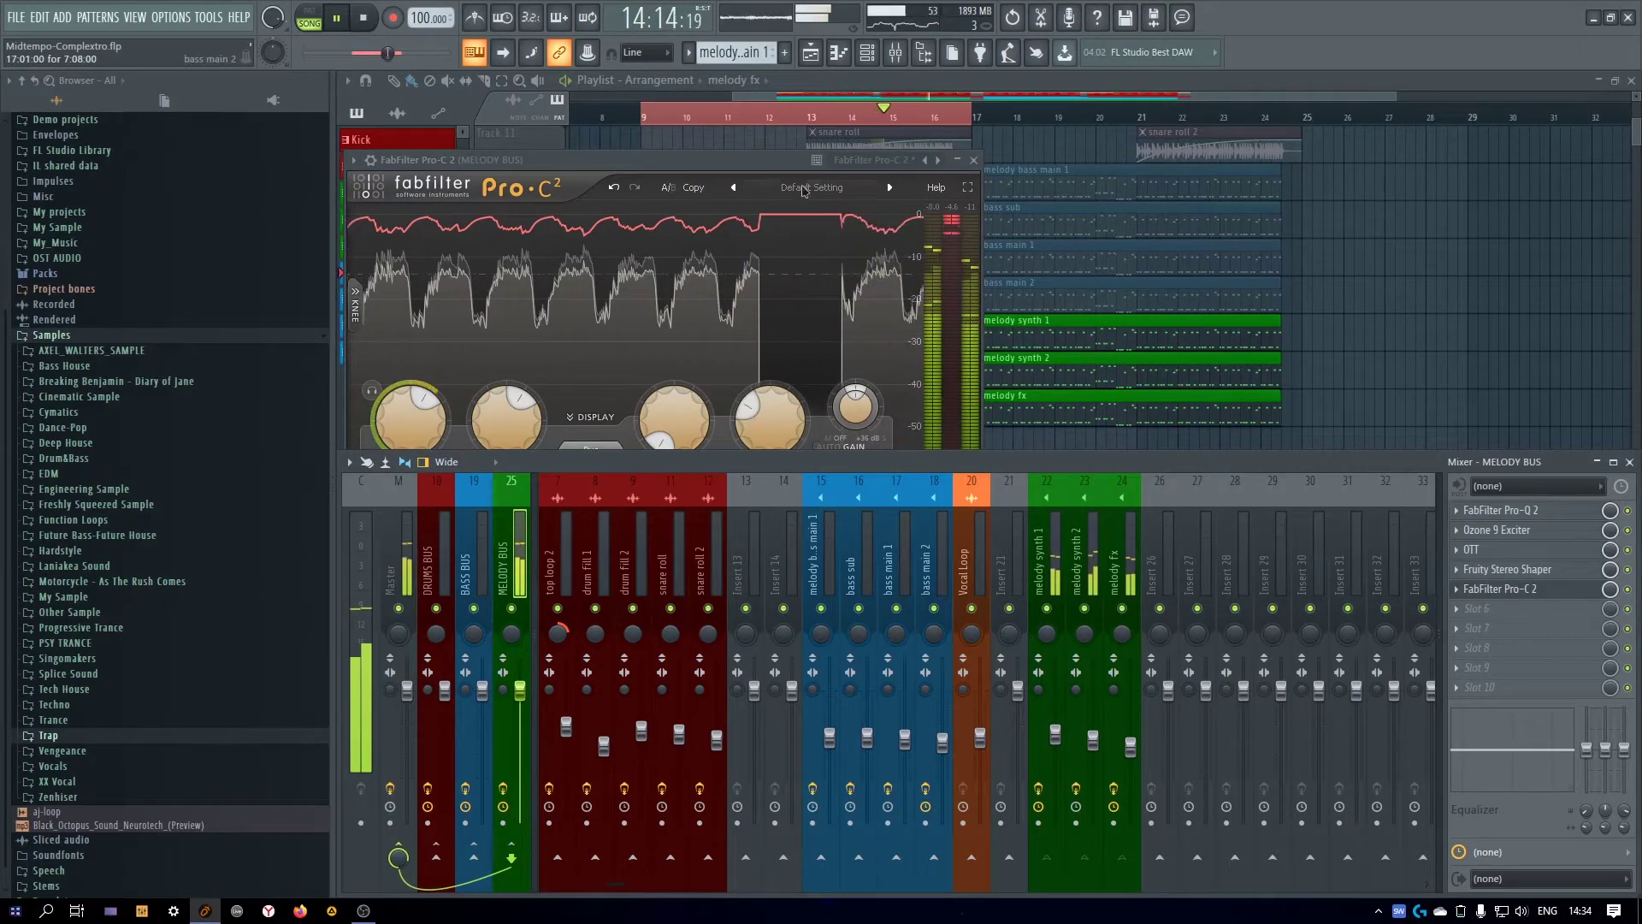
left_click(858, 432)
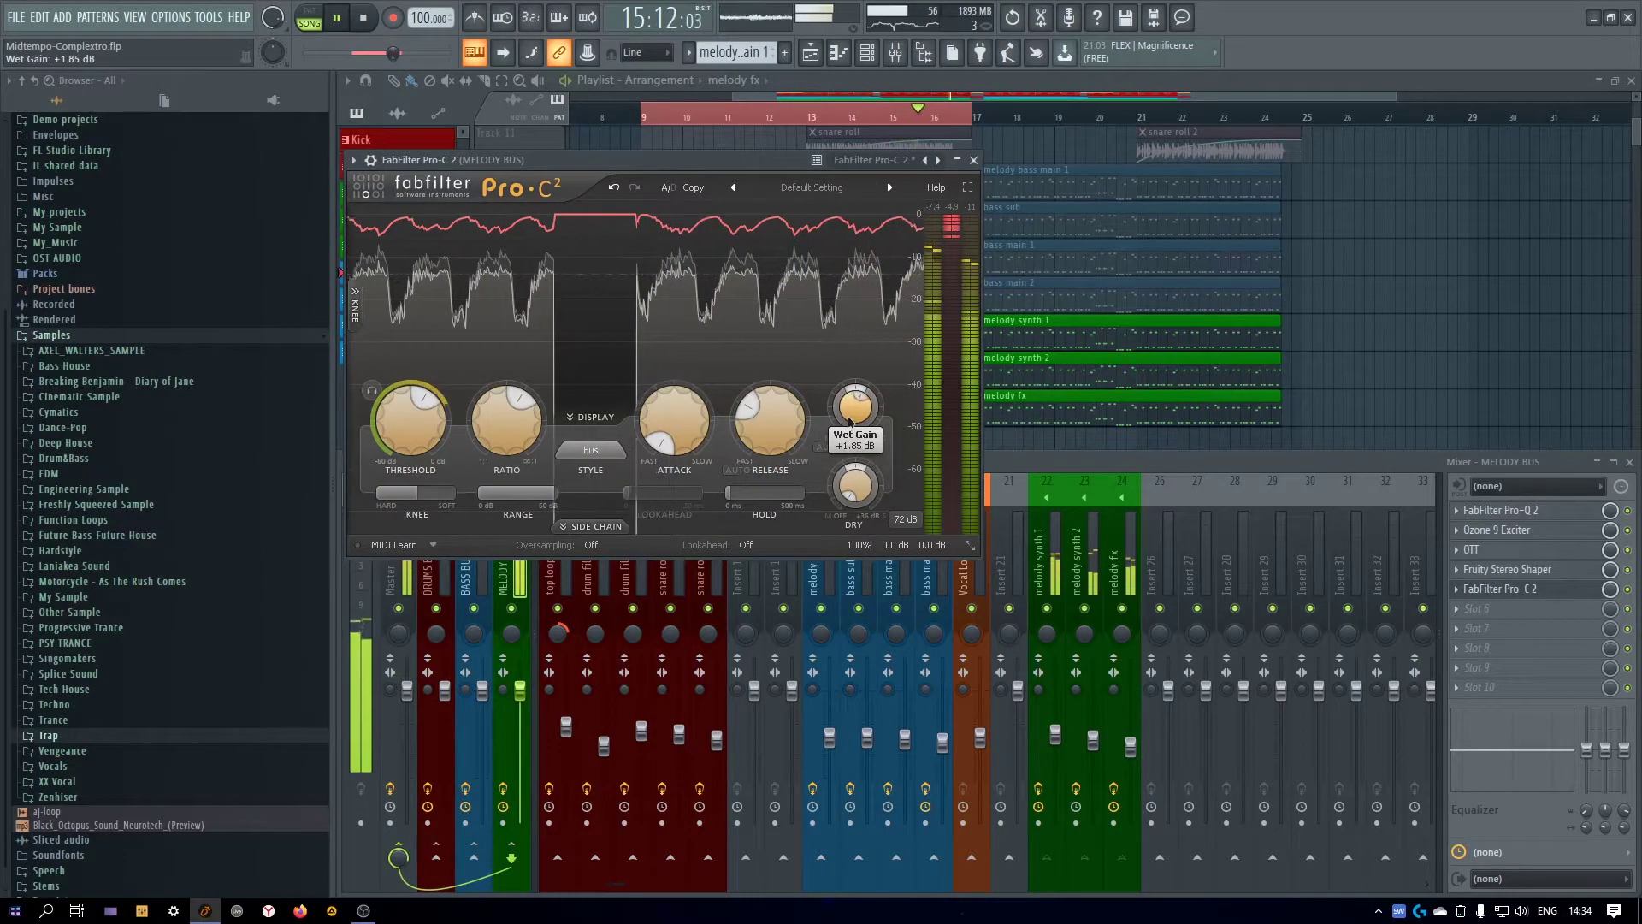
left_click(1633, 598)
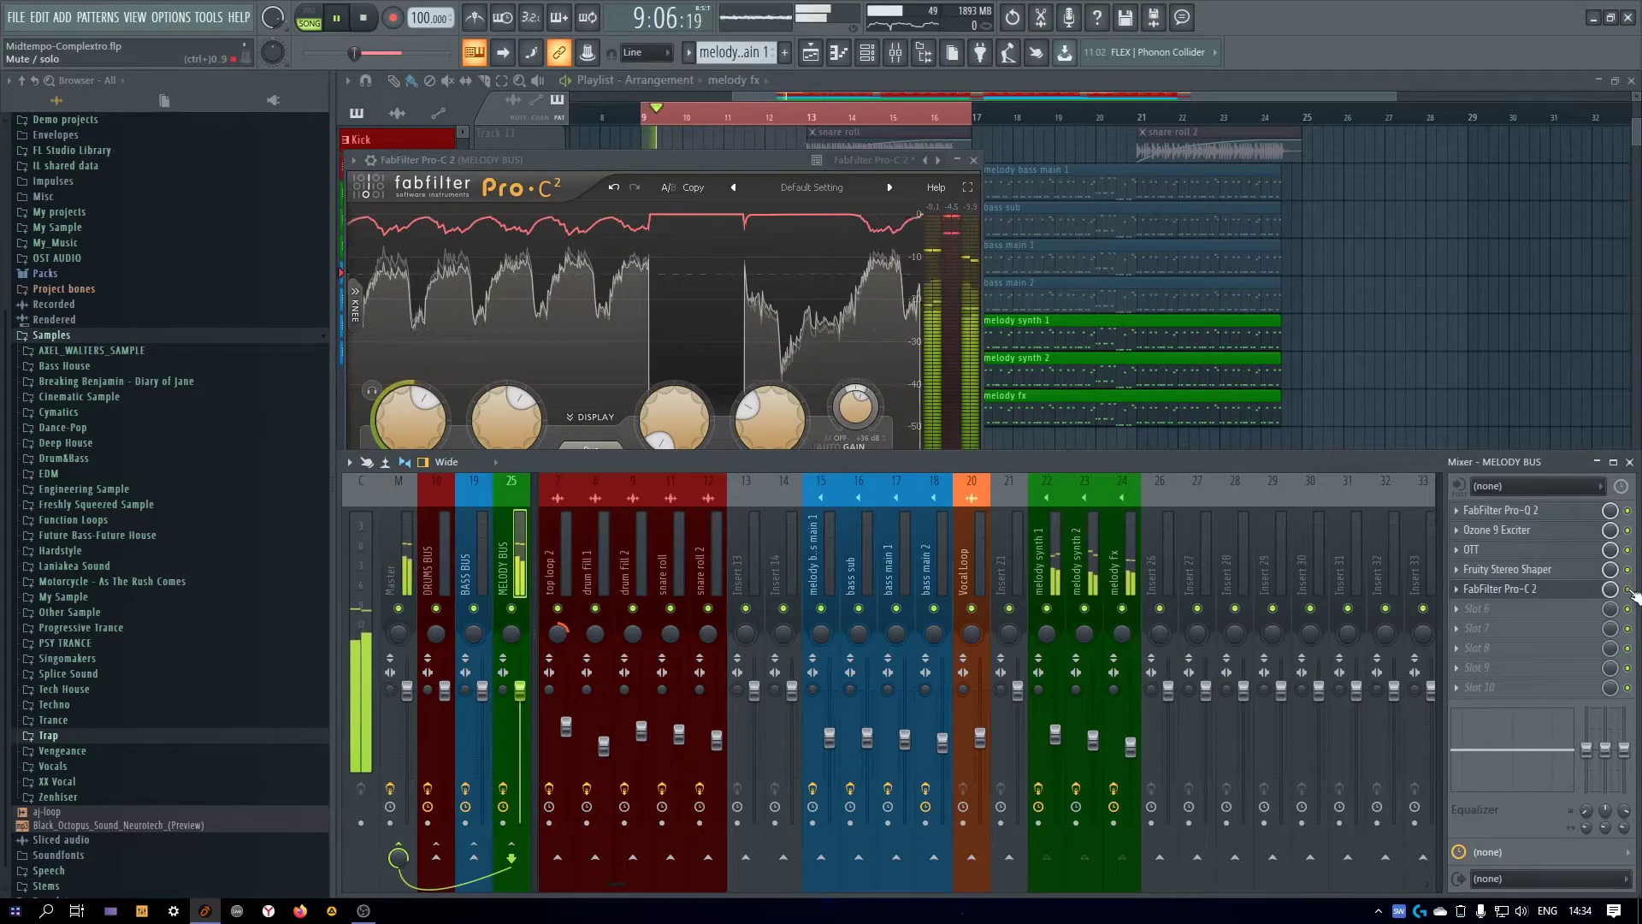
left_click(1028, 240)
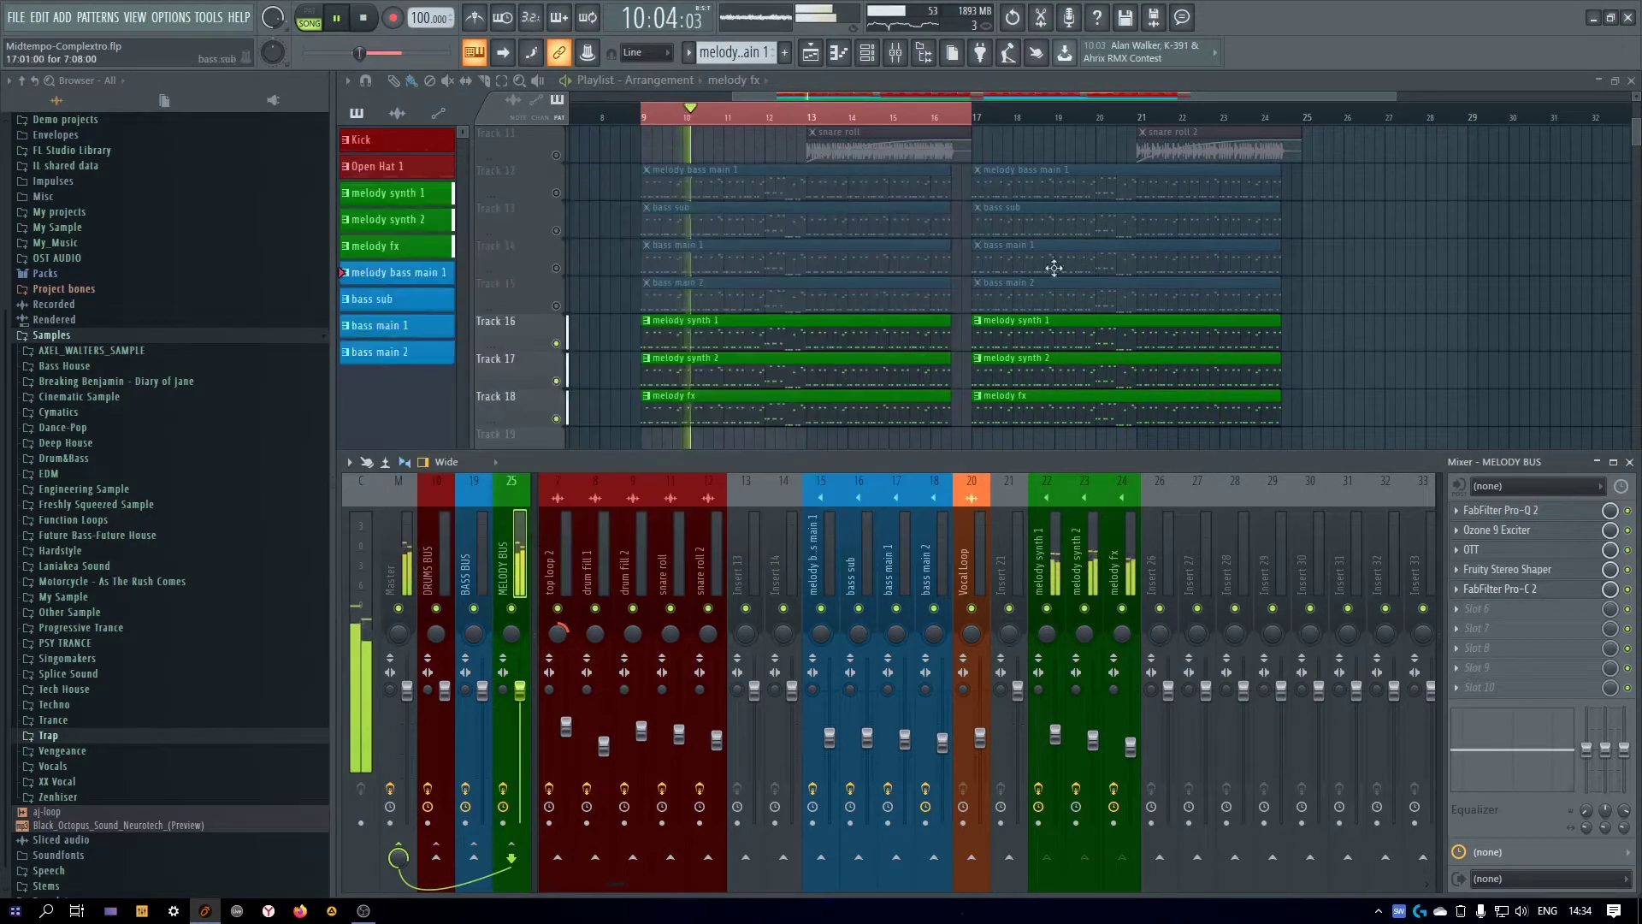
Load ValhallaVintageVerb in the sixth slot of MELODY BUS, choose the Very Nice Hall preset and start playback
left_click(1469, 618)
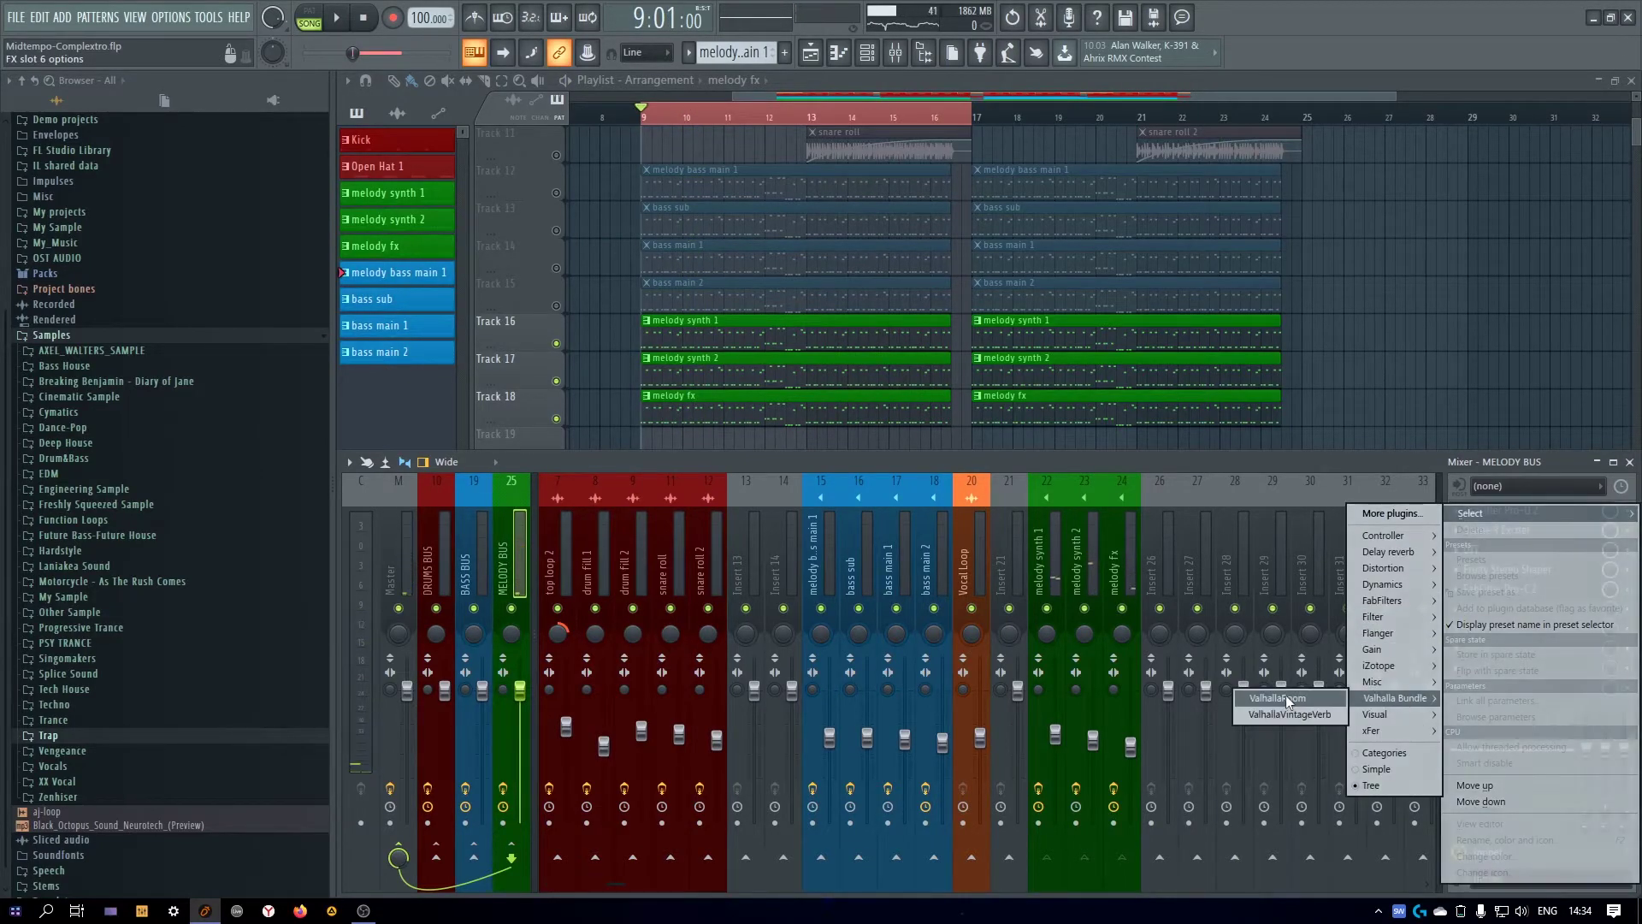
left_click(1283, 713)
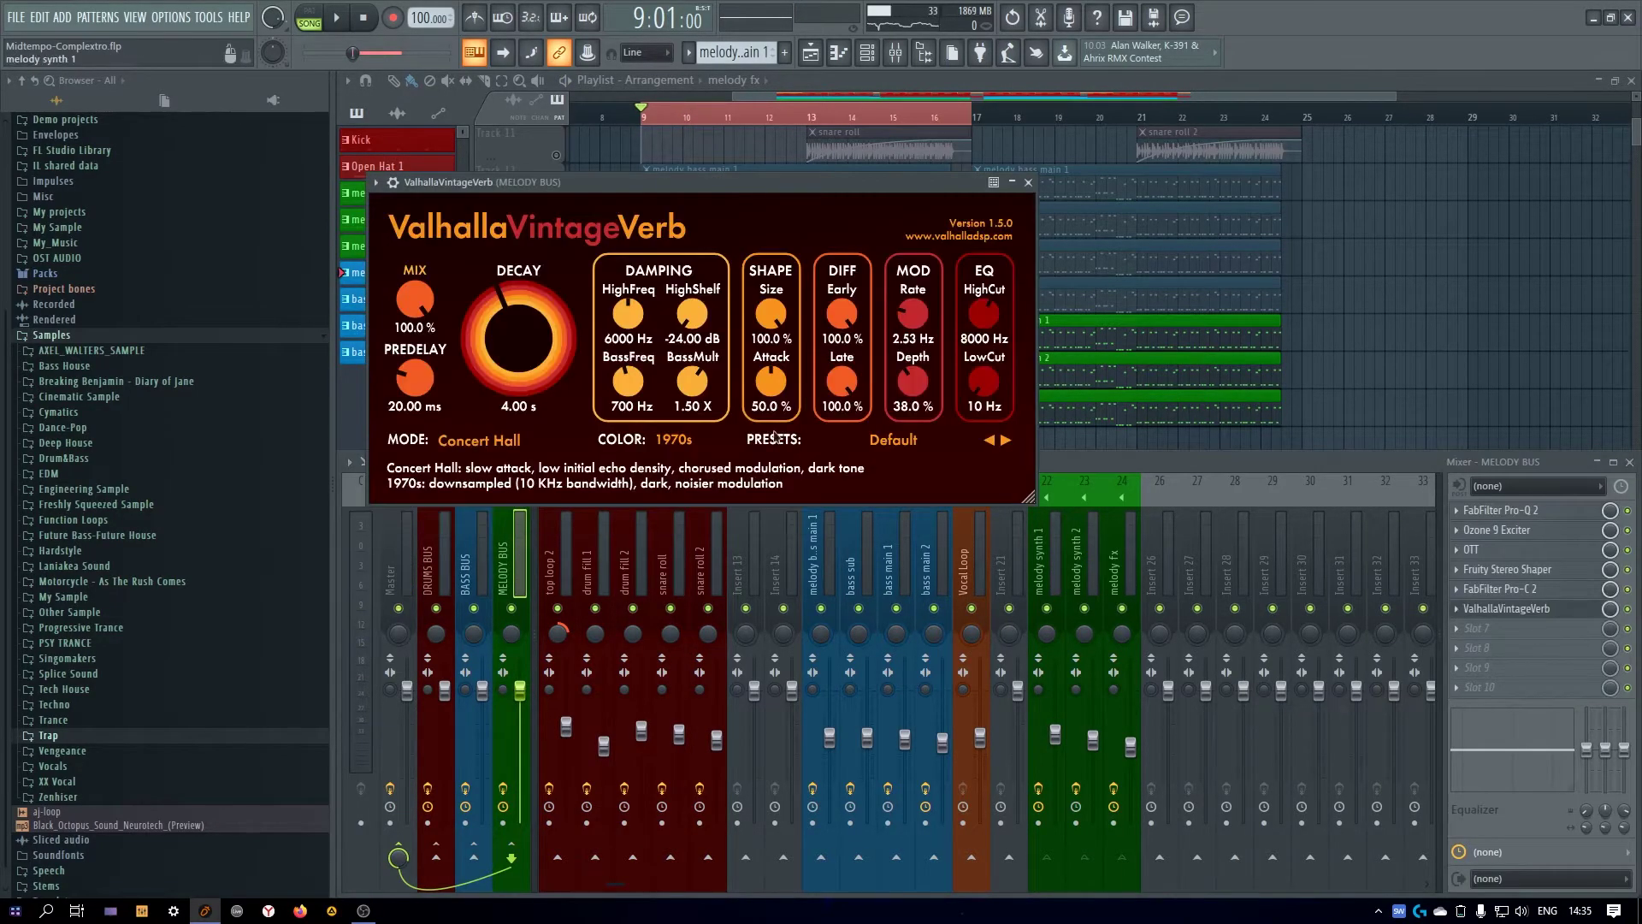
left_click(853, 441)
mouse_move(898, 645)
left_click(1079, 614)
key("space")
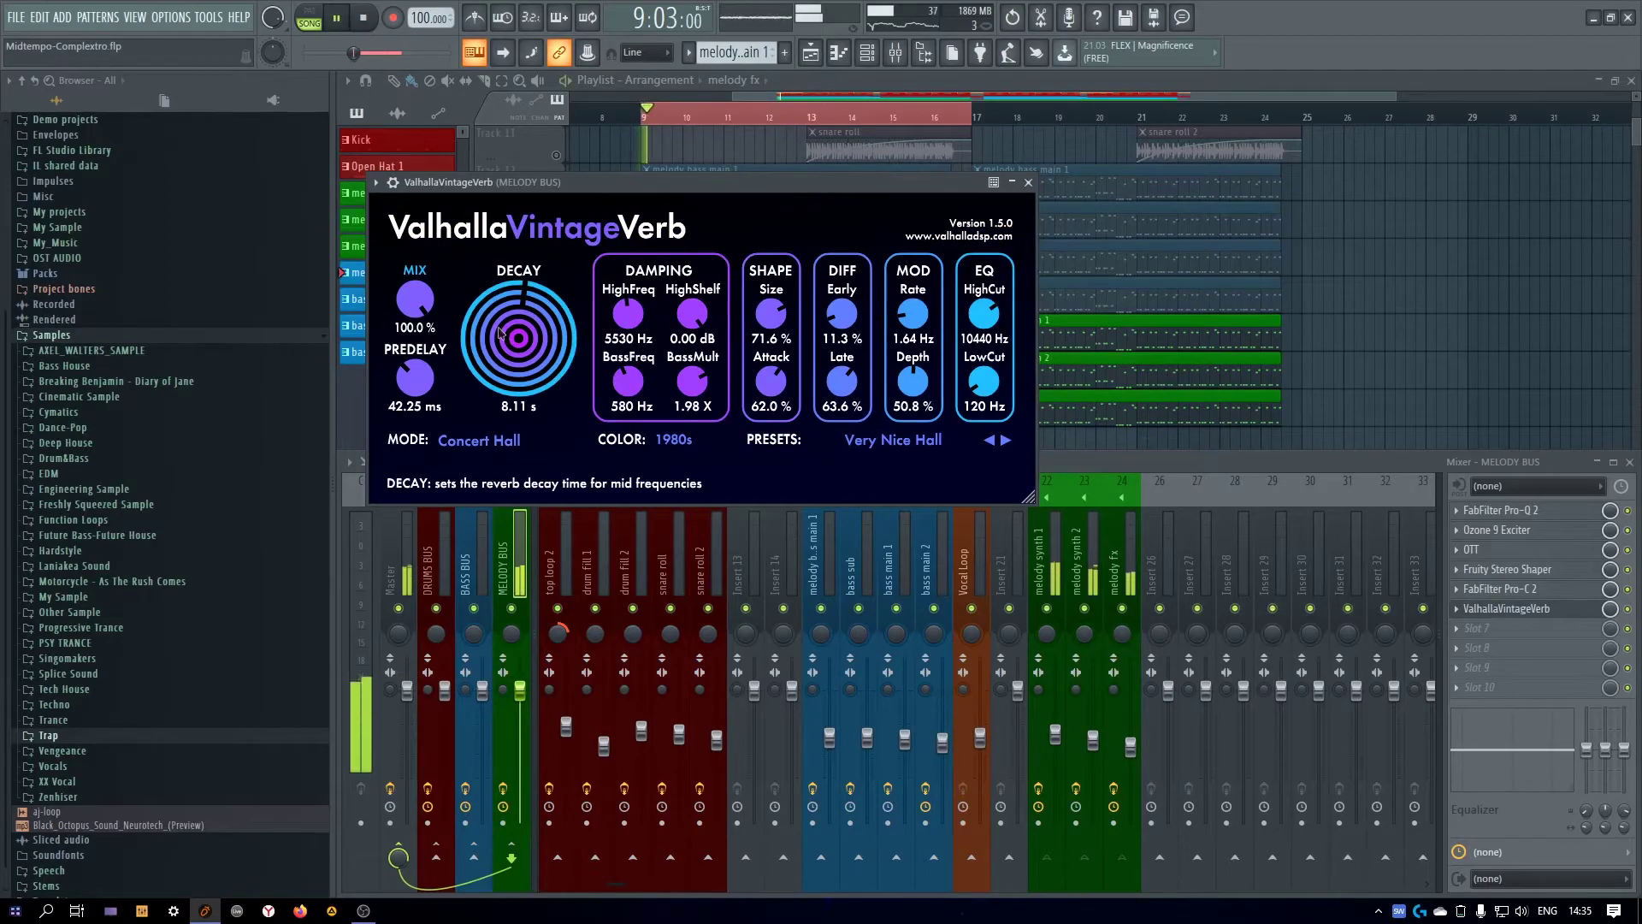
Set the reverb to 9% mix, 2.98 s decay, a 270 Hz low cut and a 14390 Hz high cut
left_click_drag(425, 294, 430, 307)
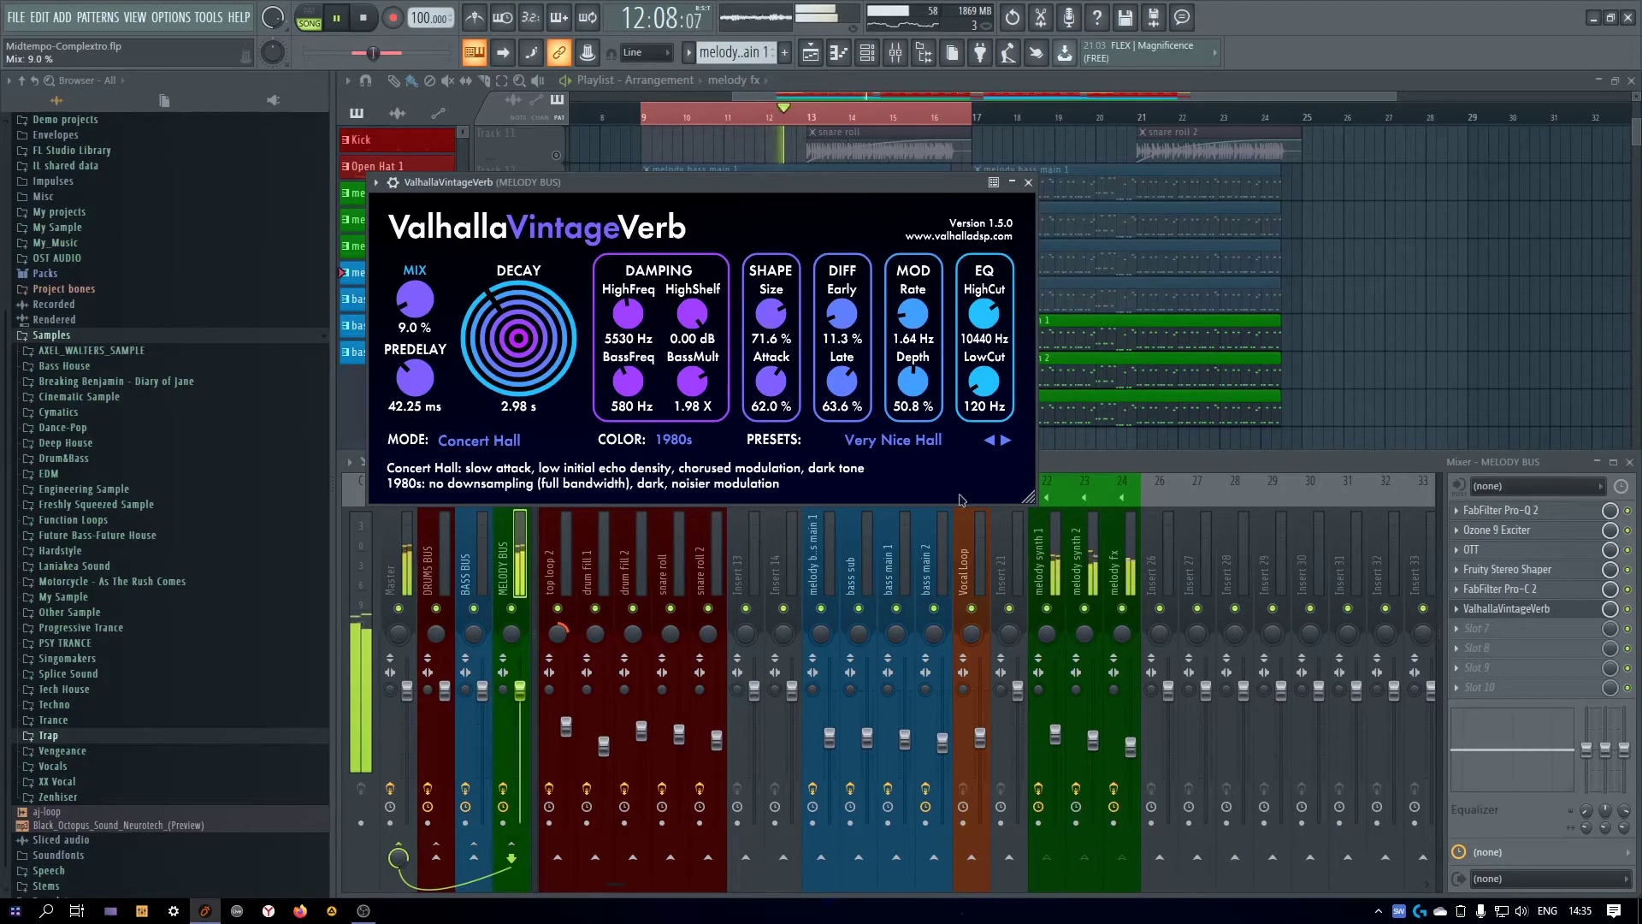
scroll(985, 384, "up", 3)
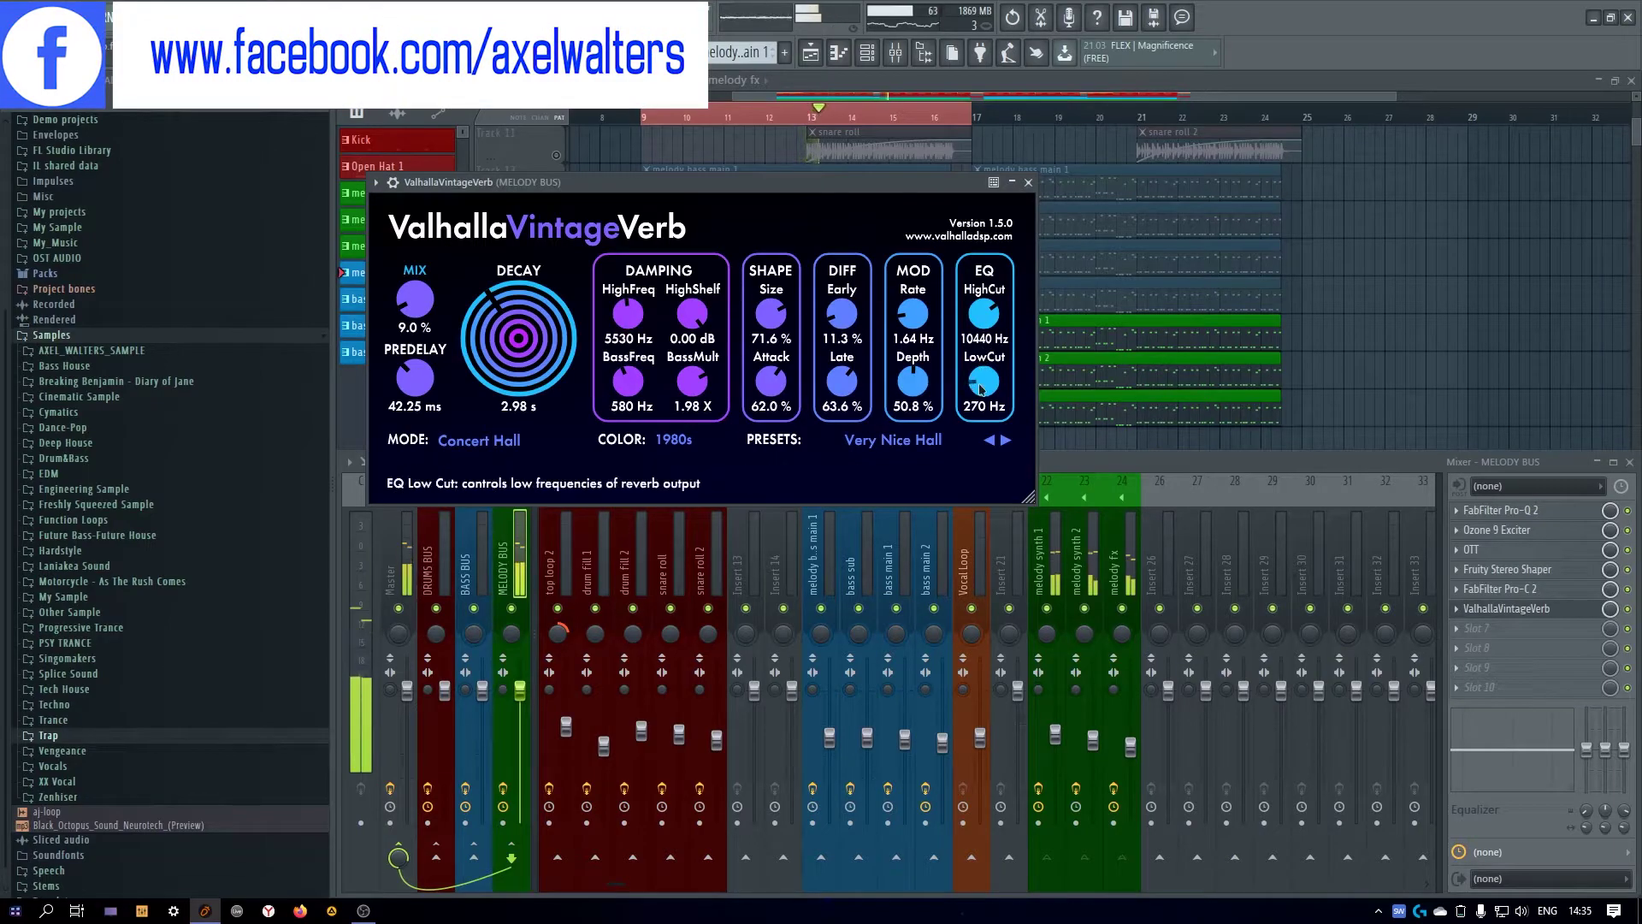
scroll(991, 325, "up", 4)
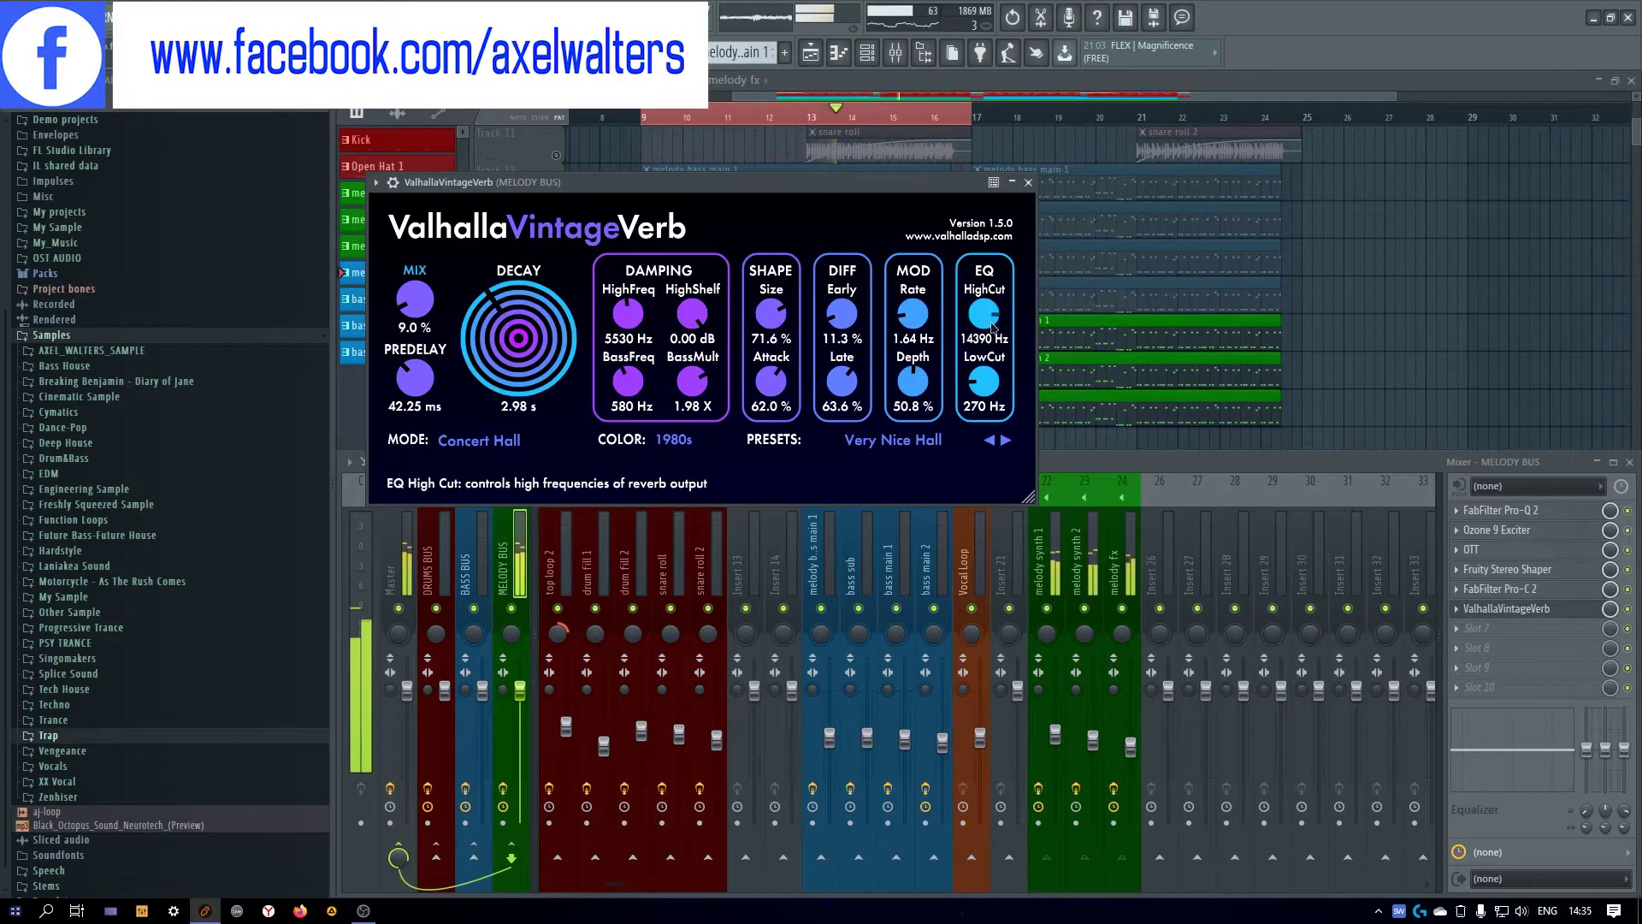
Compare the reverb bypassed and active, and readjust it to 16% mix and 2.21 s decay
left_click(1628, 609)
left_click(1628, 609)
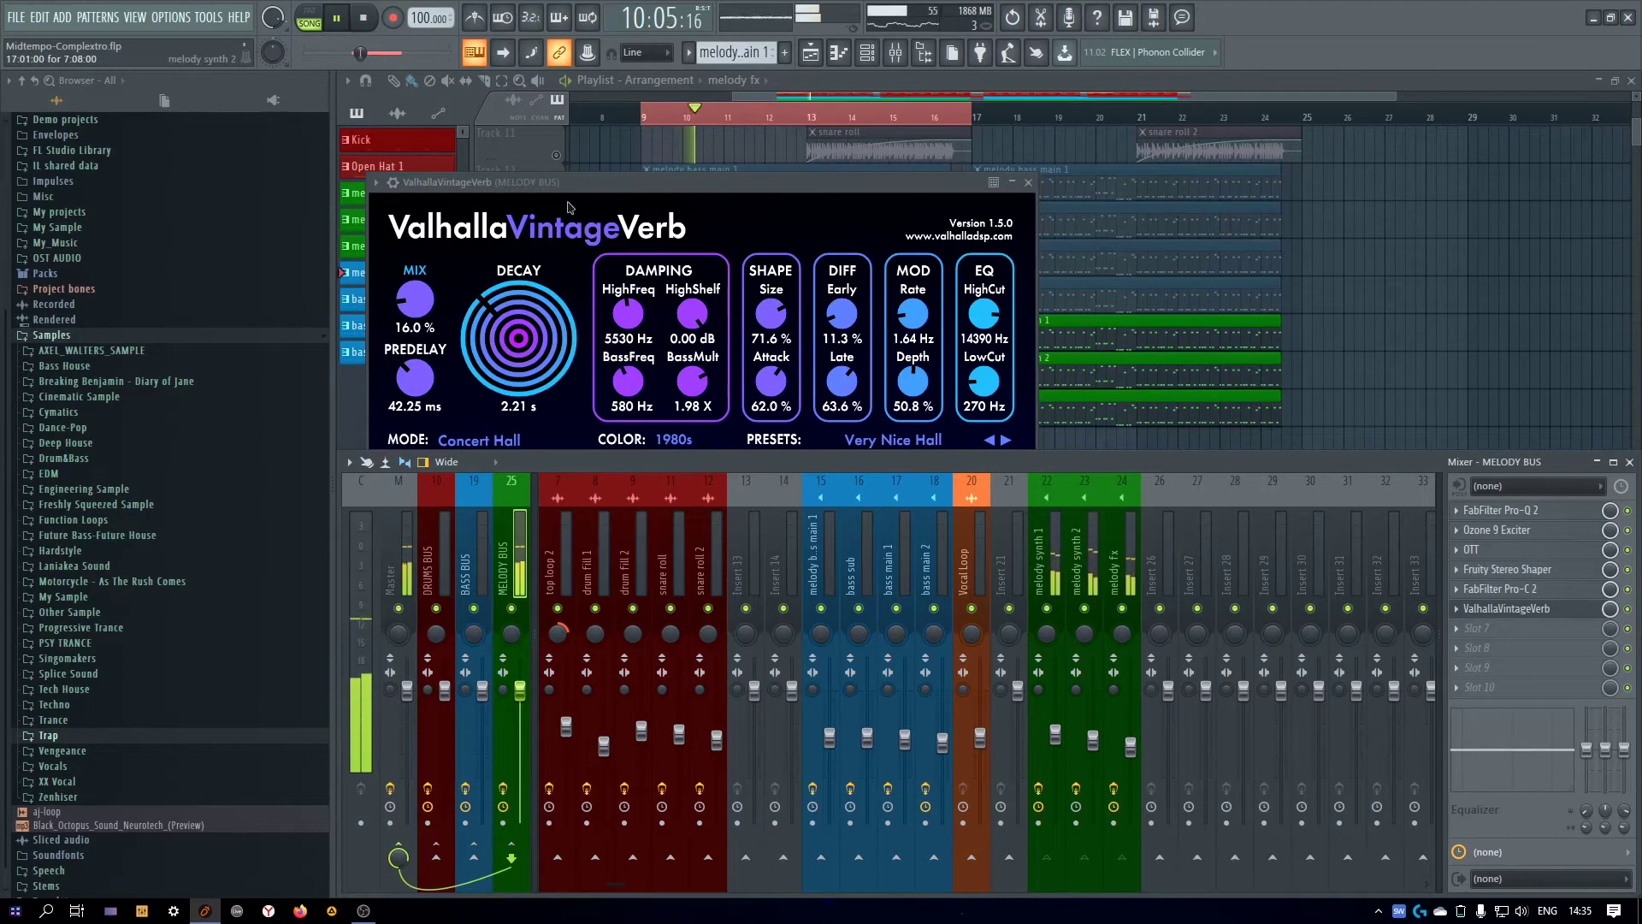
left_click(646, 183)
left_click(1028, 182)
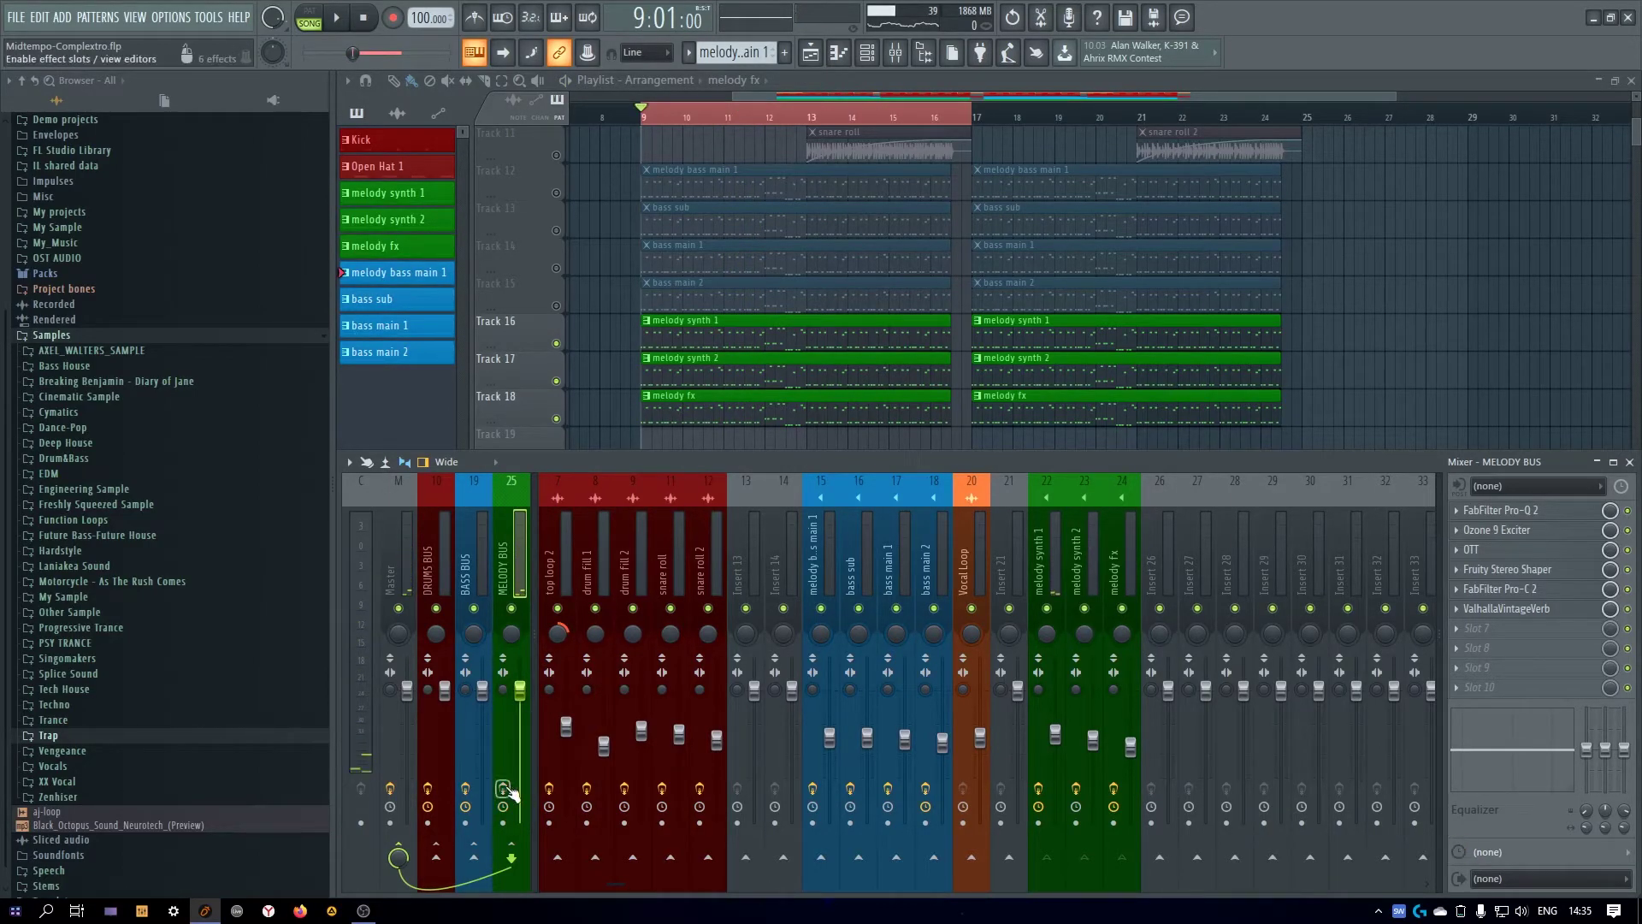
Audition MELODY BUS with and without its effects, lower the low-cut frequency in Pro-Q 2 and turn the lower bell into a slight boost
key("space")
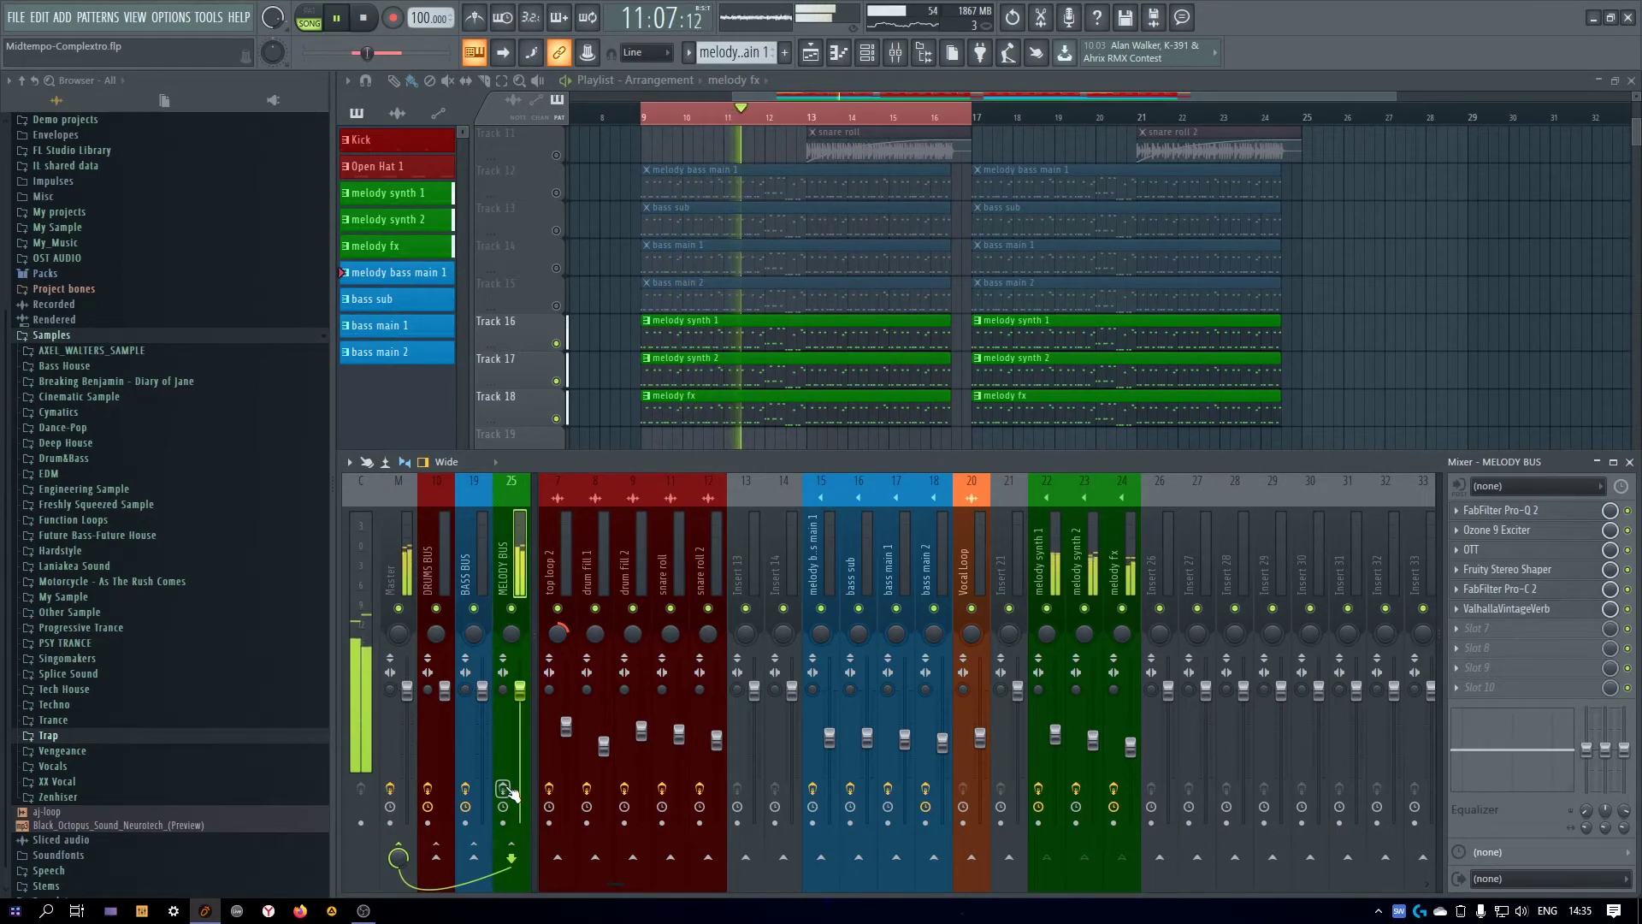
key("space")
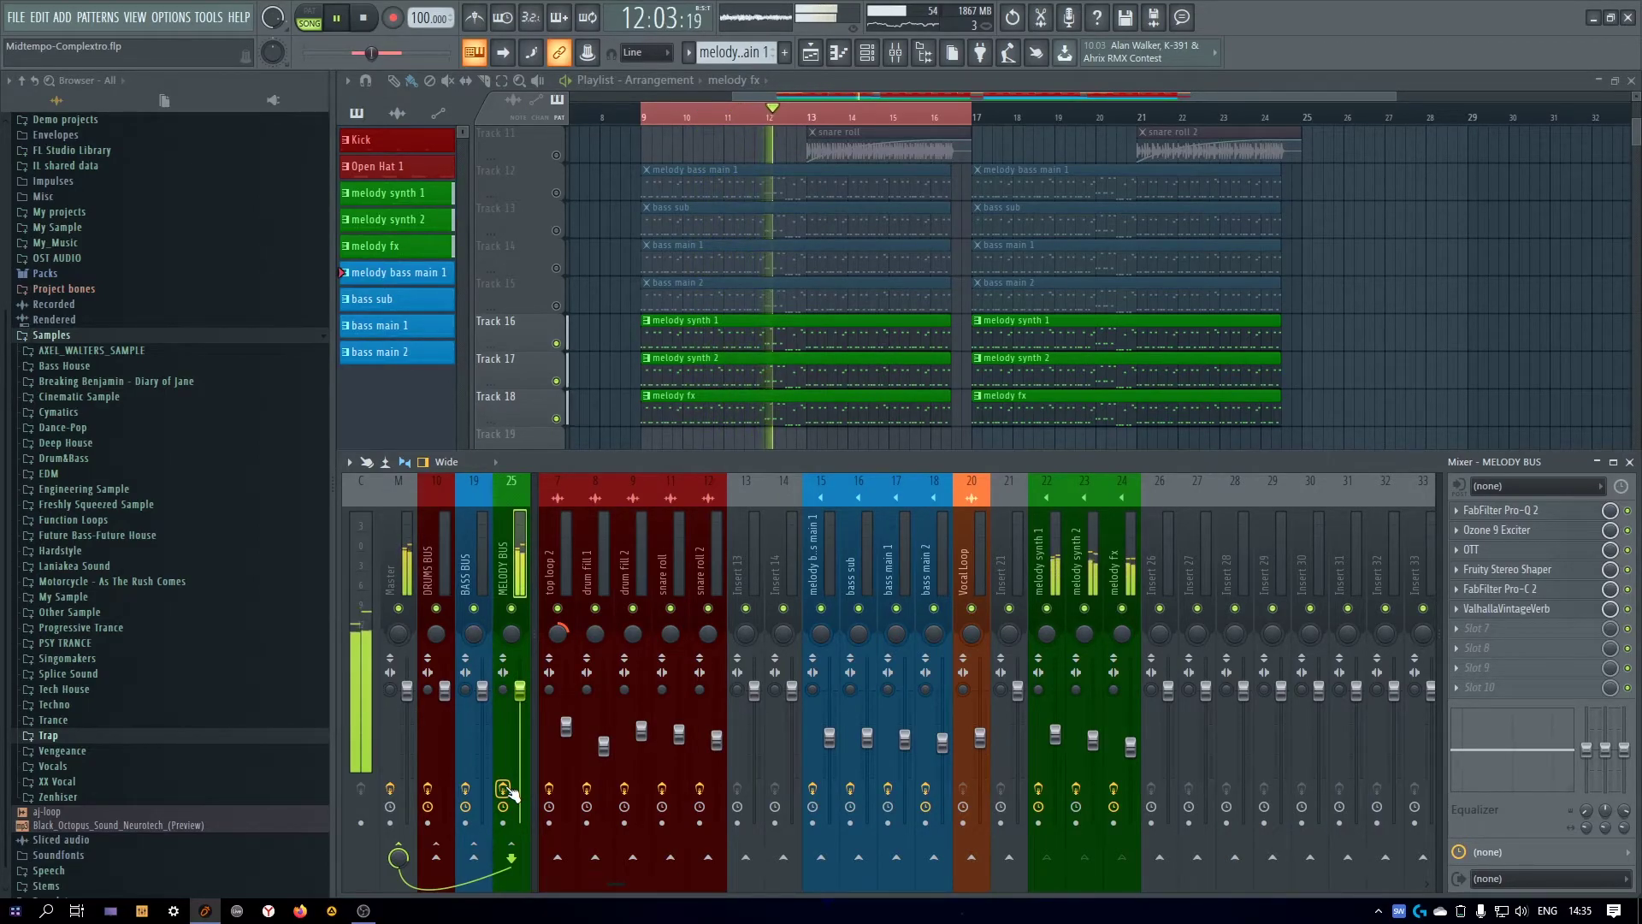
left_click(1551, 511)
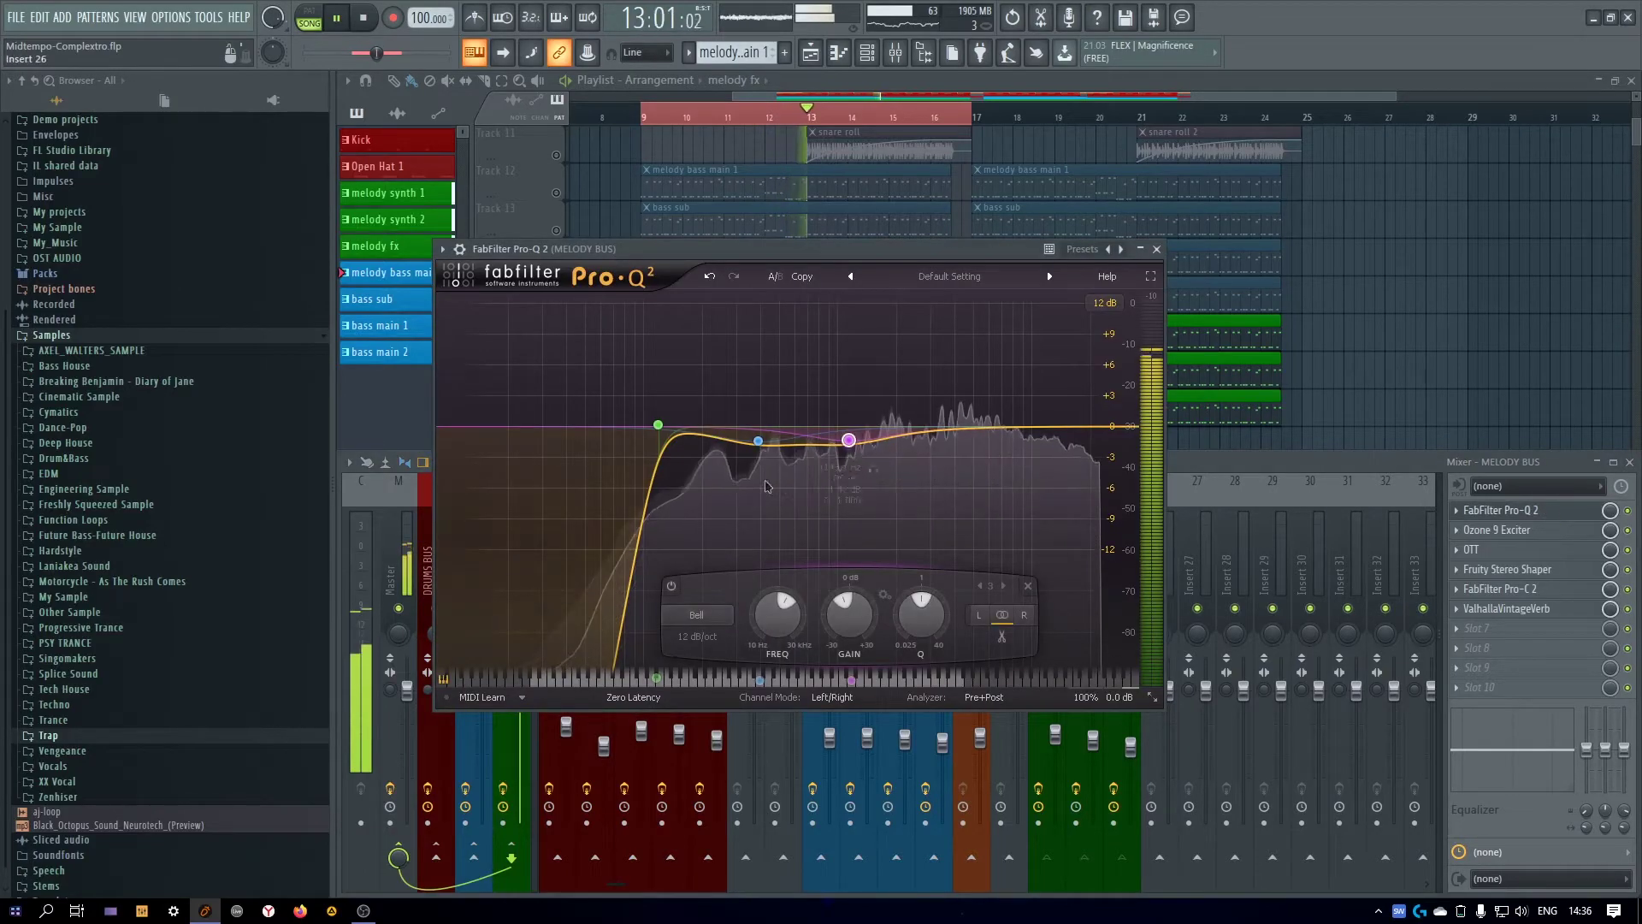
left_click_drag(659, 427, 631, 428)
left_click_drag(758, 441, 702, 410)
scroll(702, 409, "down", 1)
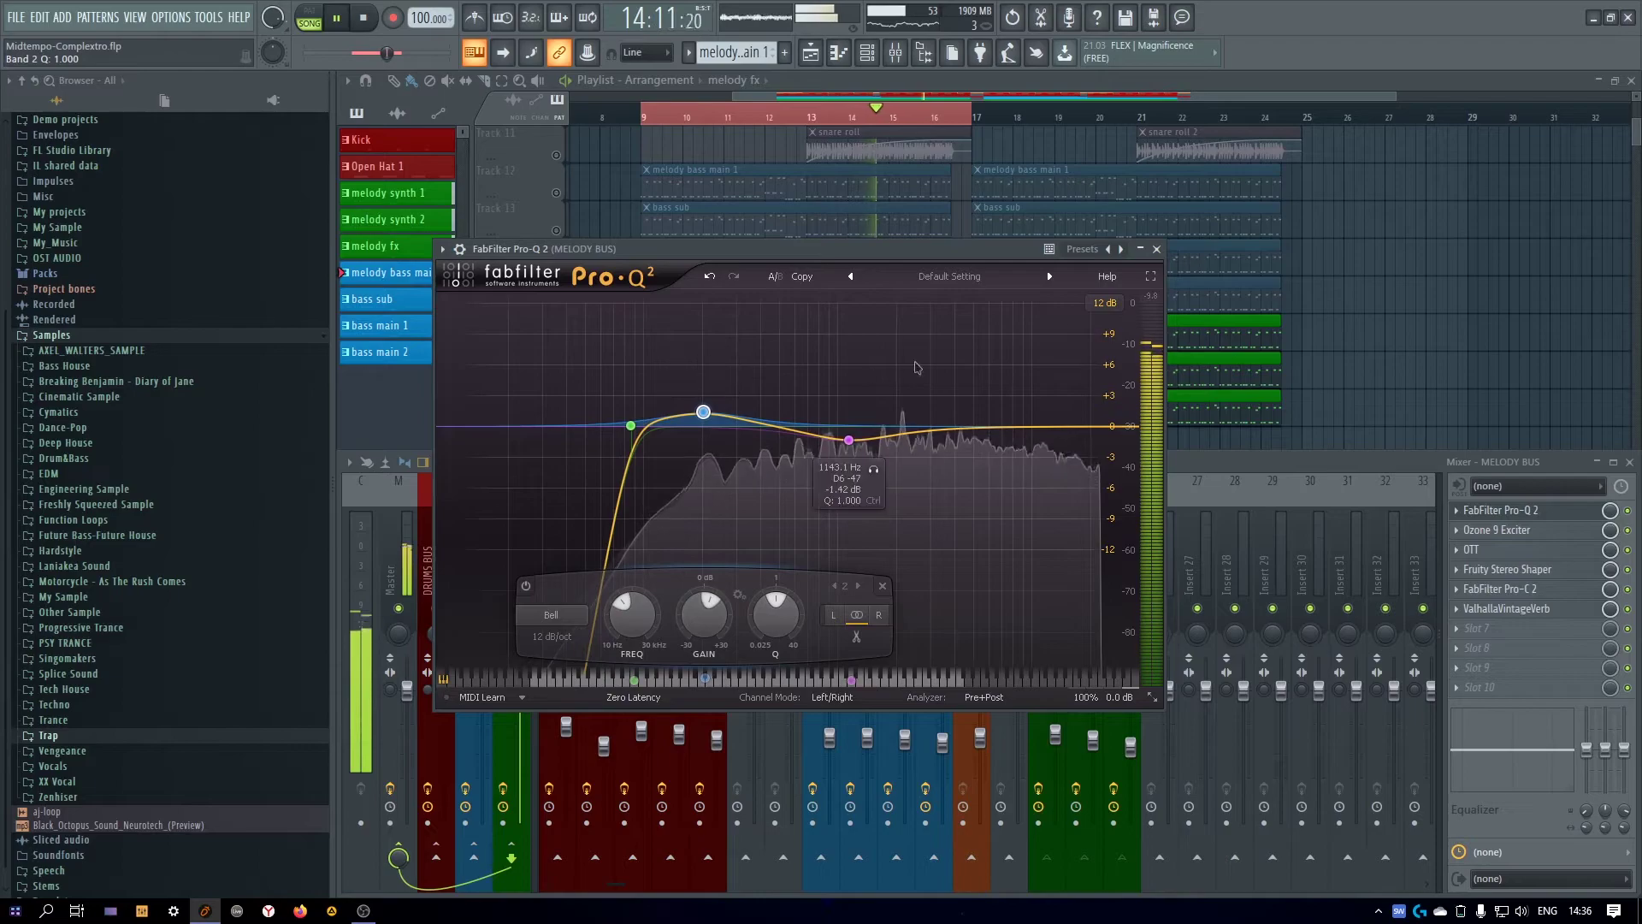
left_click(1156, 249)
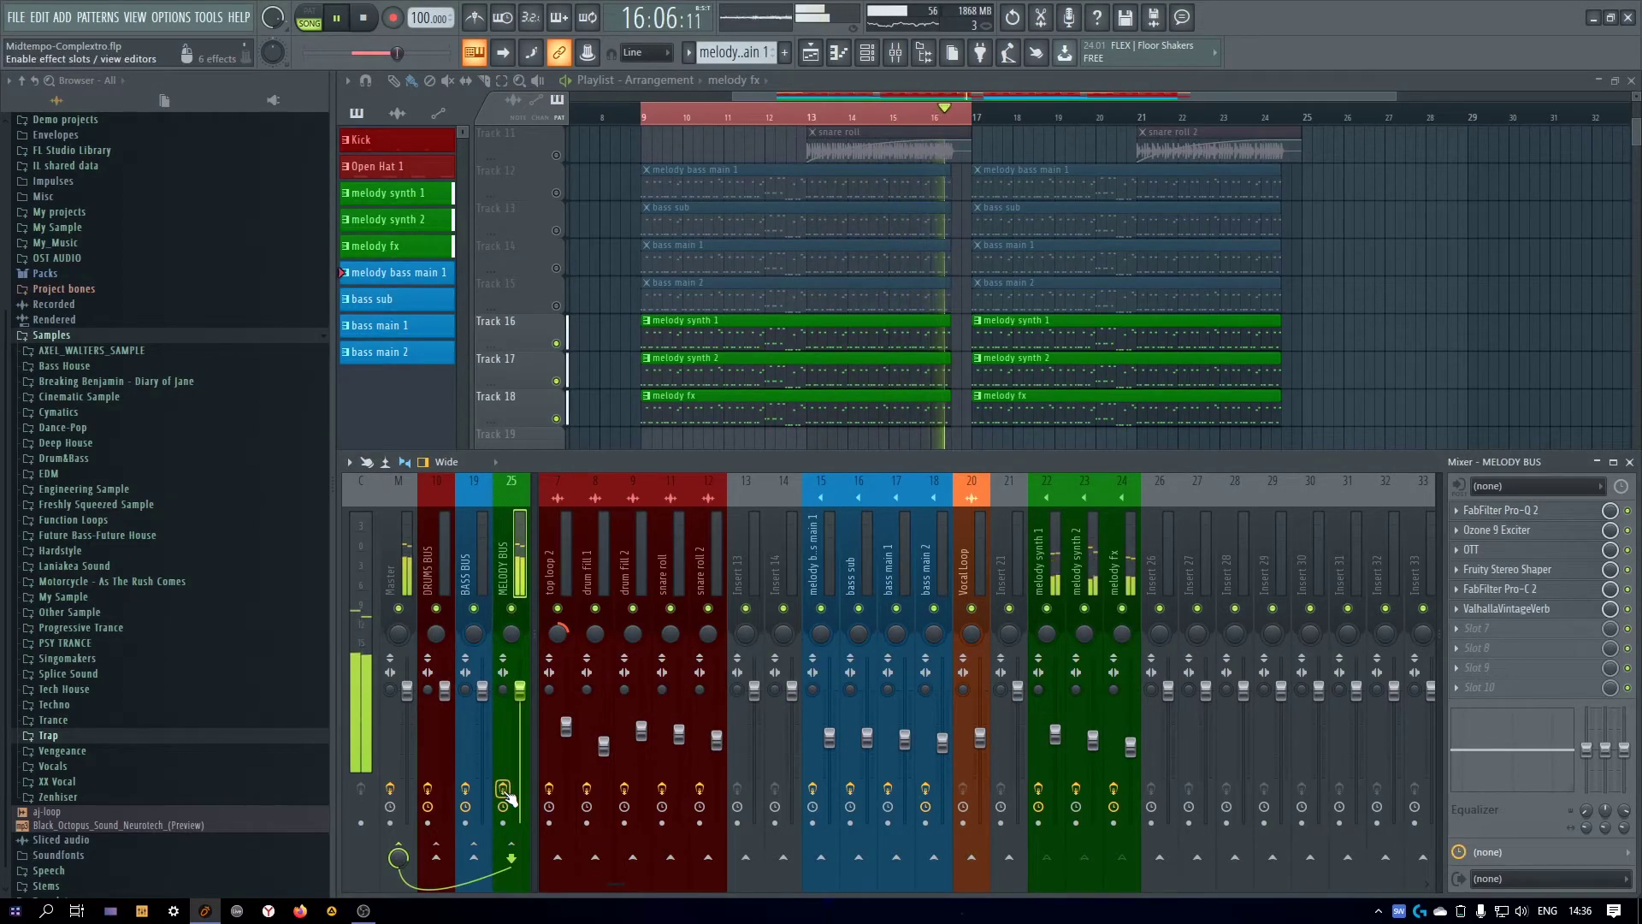
key("space")
Enable all playlist tracks, extend the loop selection over bars 9 to 25 and audition the full arrangement
left_click(1629, 462)
scroll(975, 257, "up", 5)
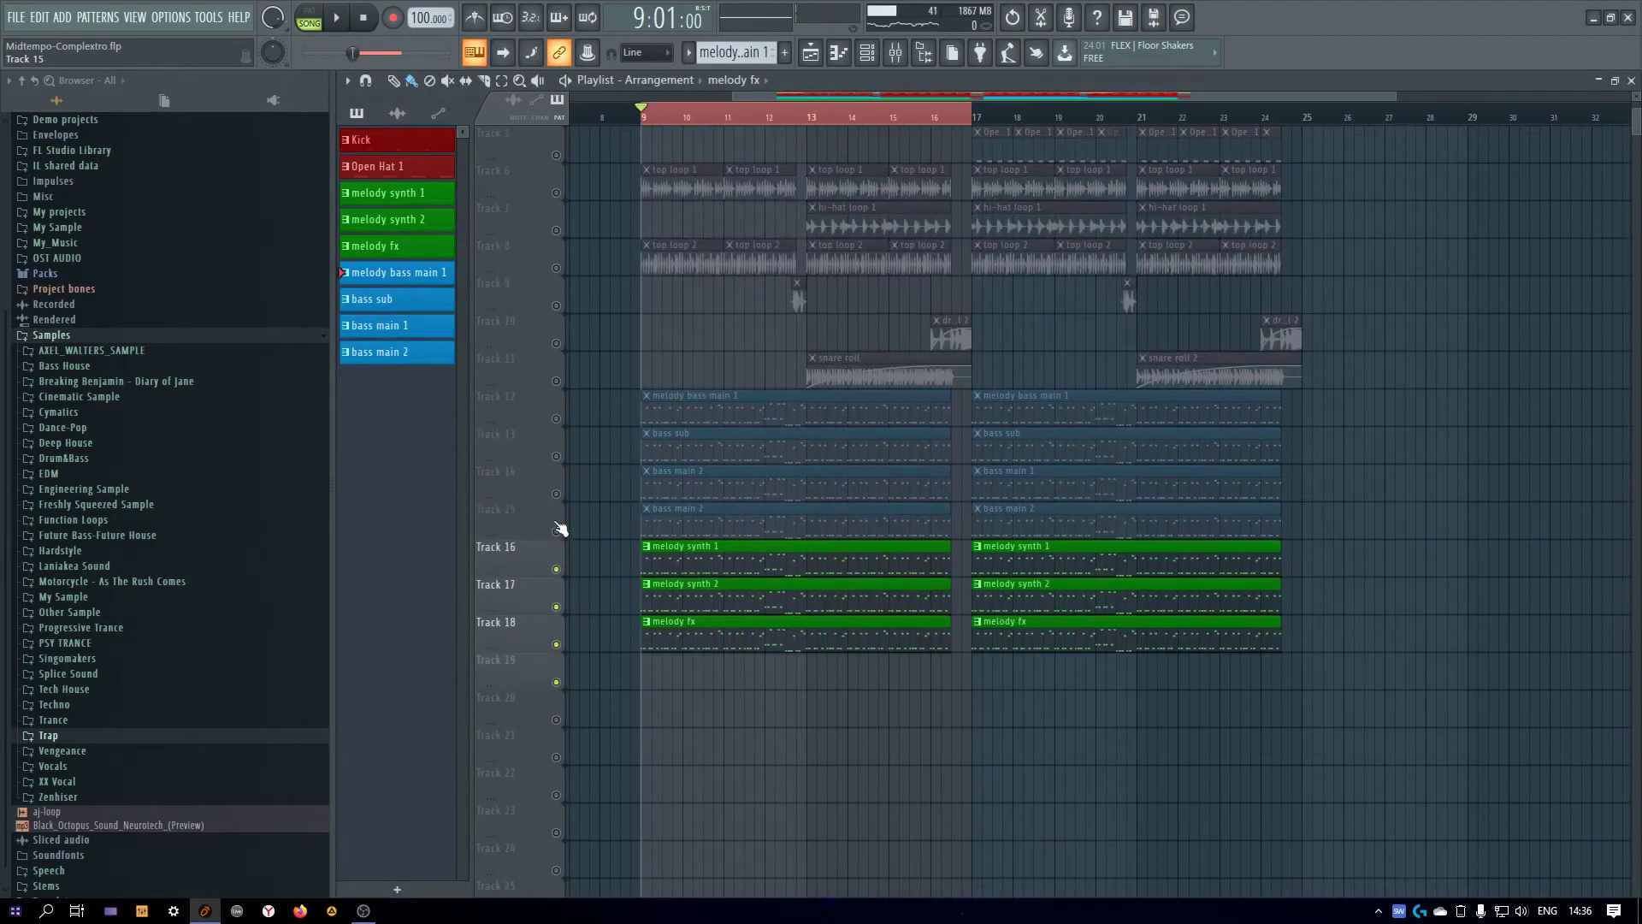
left_click_drag(976, 120, 1326, 242)
key("space")
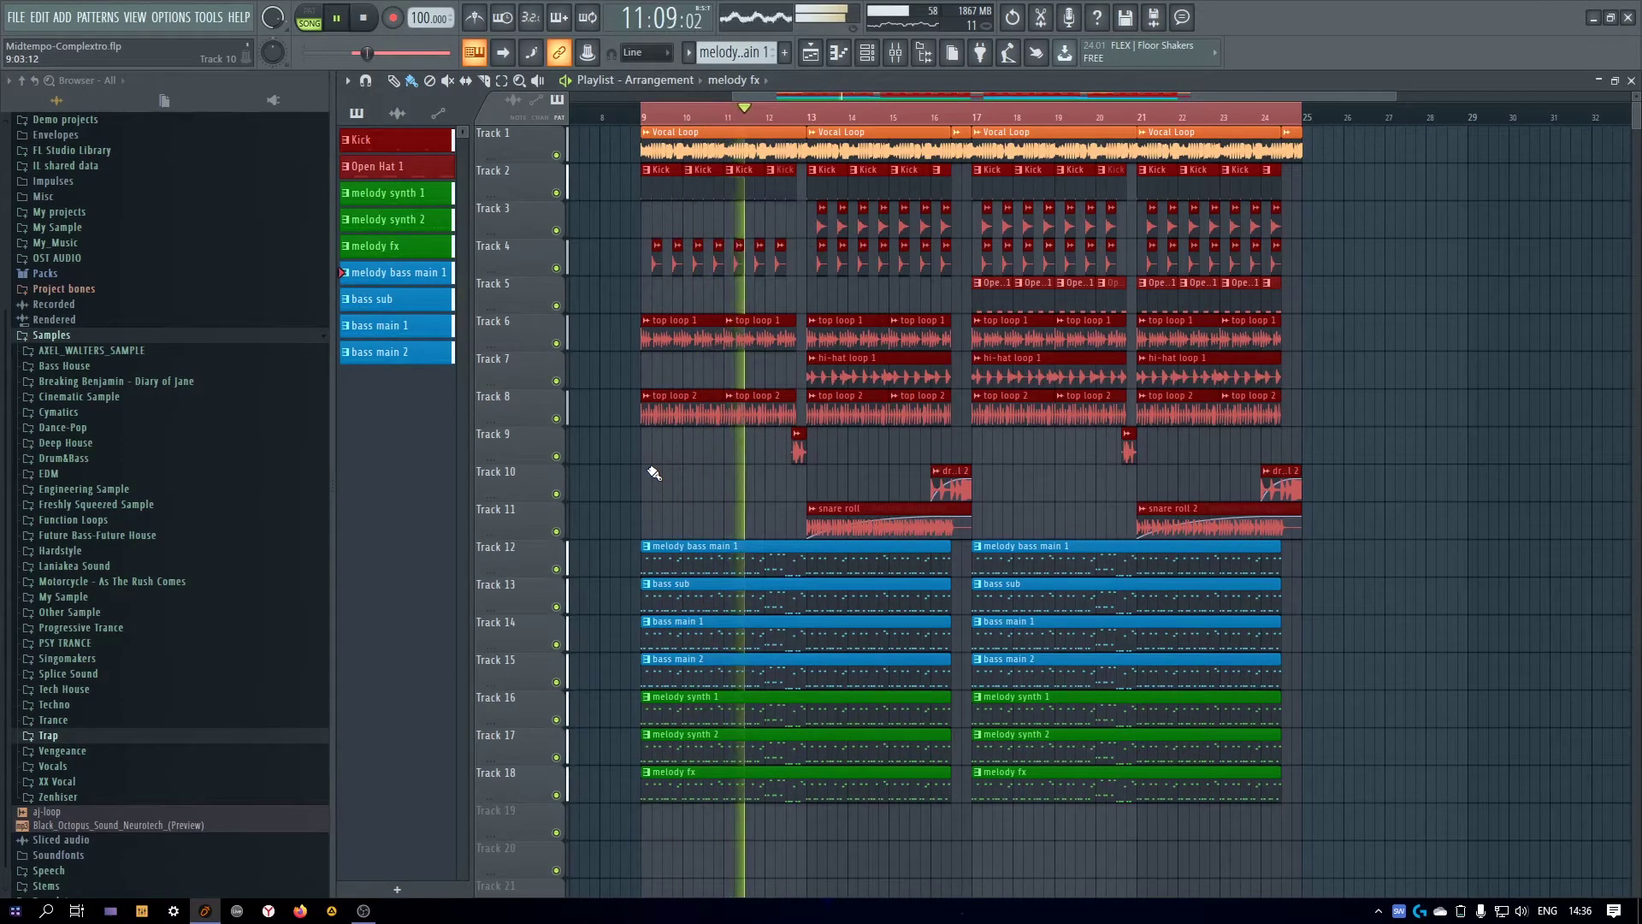
key("space")
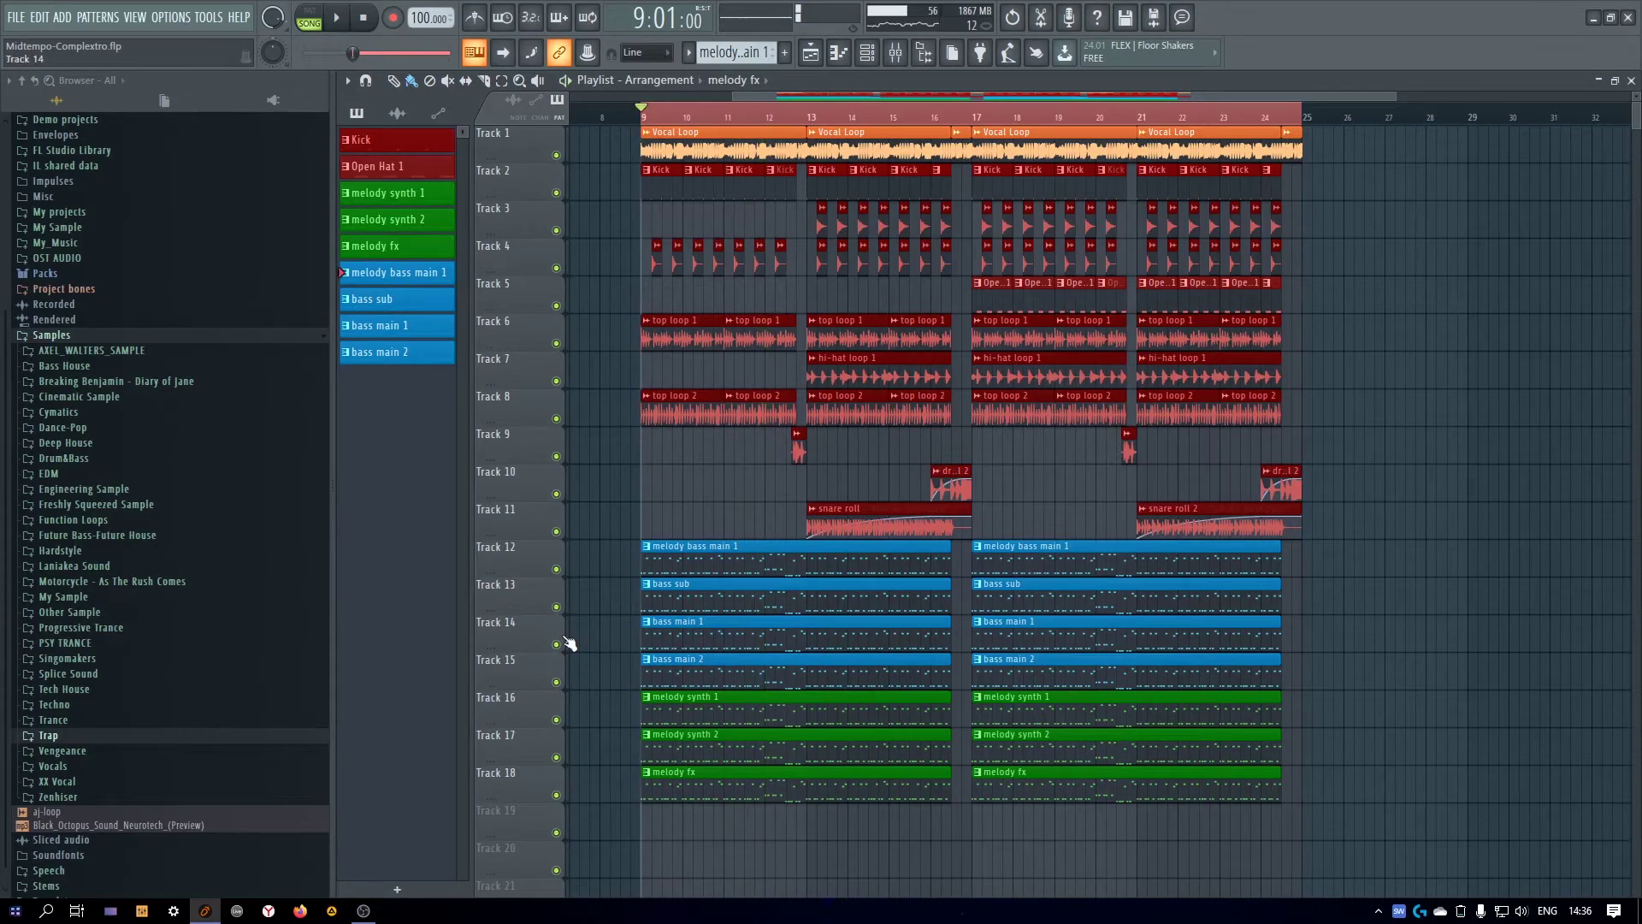
Leave only the four bass tracks playing in the playlist and select BASS BUS in the mixer
right_click(557, 682)
left_click_drag(557, 644, 559, 571)
left_click(894, 53)
left_click(471, 539)
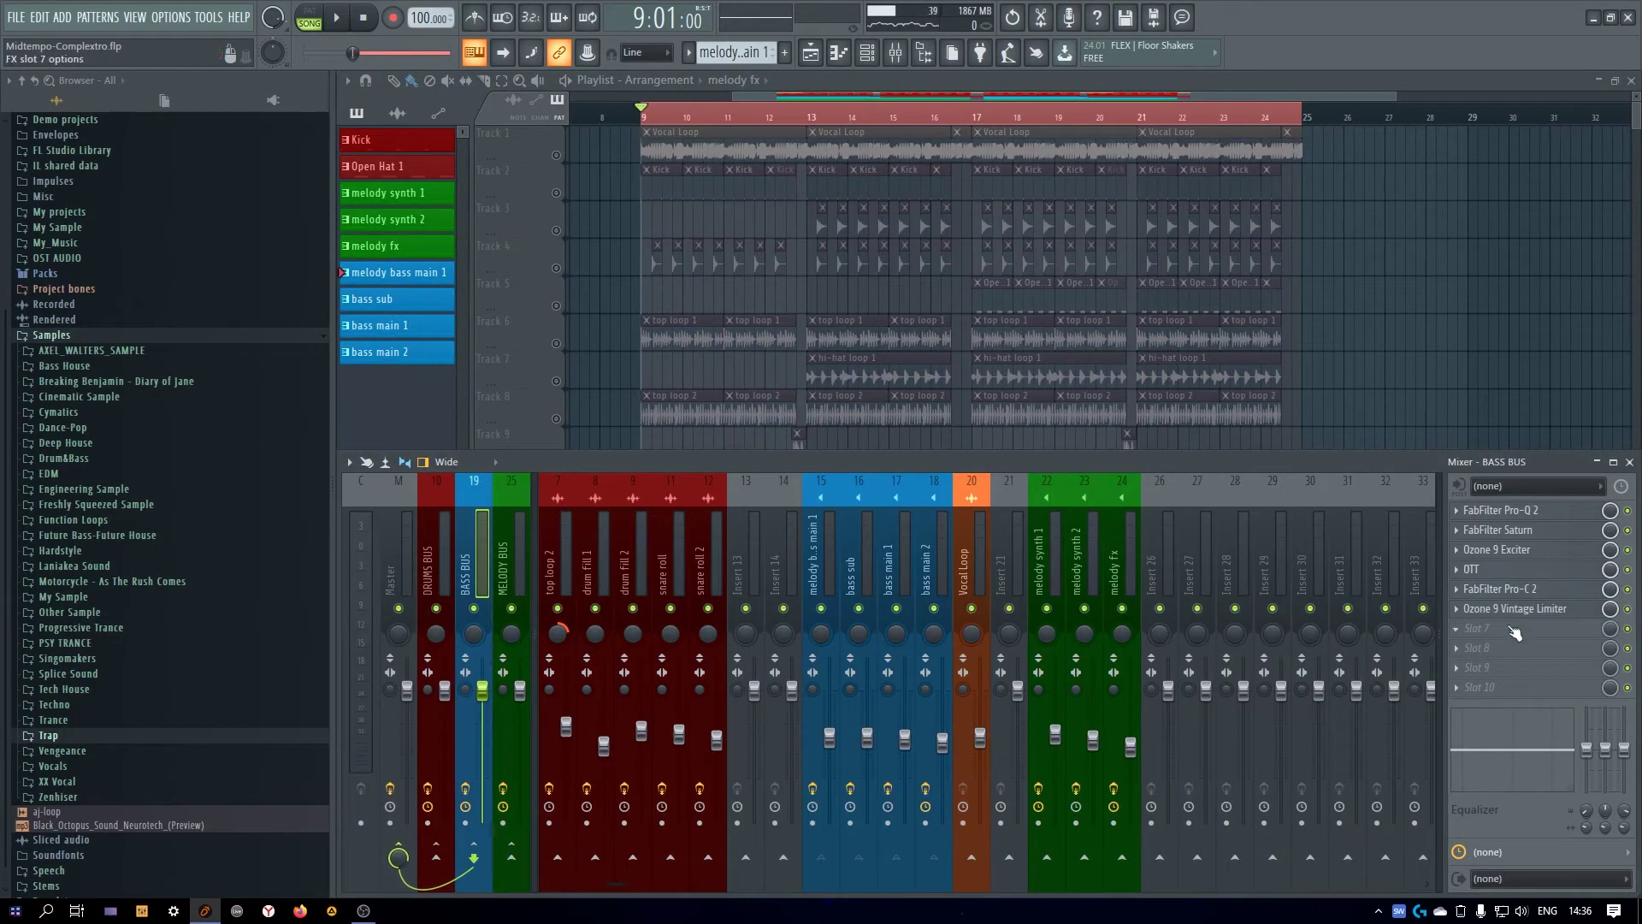
Load RBass Stereo on BASS BUS ahead of Ozone 9 Vintage Limiter and set its frequency to 56 Hz and intensity to -12.5 dB
left_click(1517, 630)
mouse_move(1412, 656)
left_click(1274, 665)
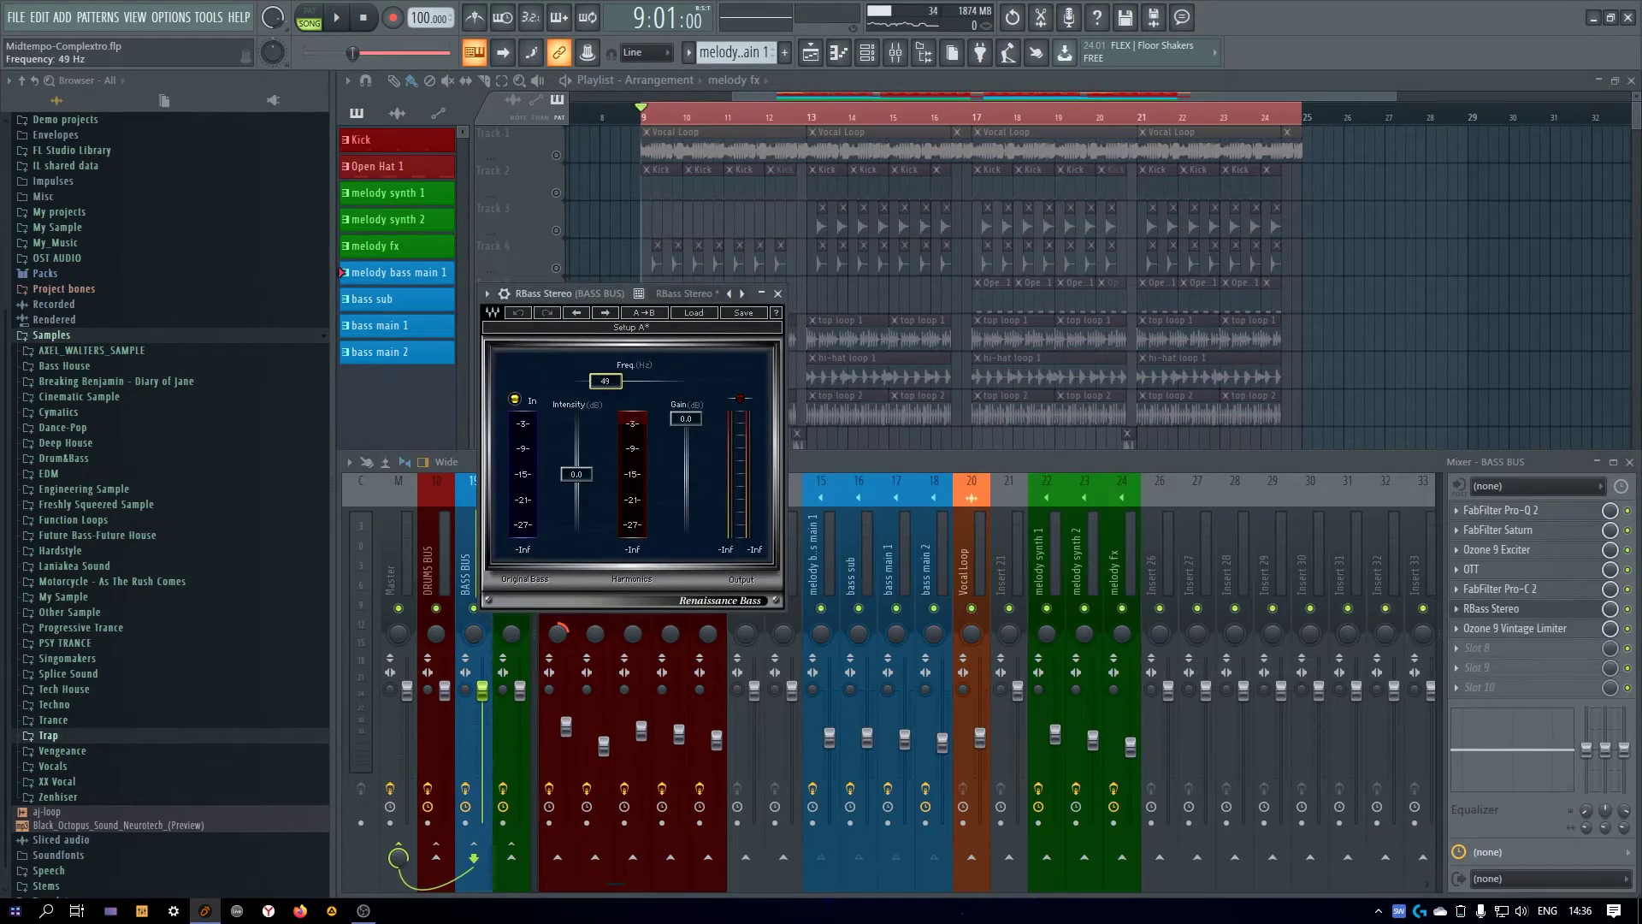
key("space")
left_click_drag(576, 474, 576, 514)
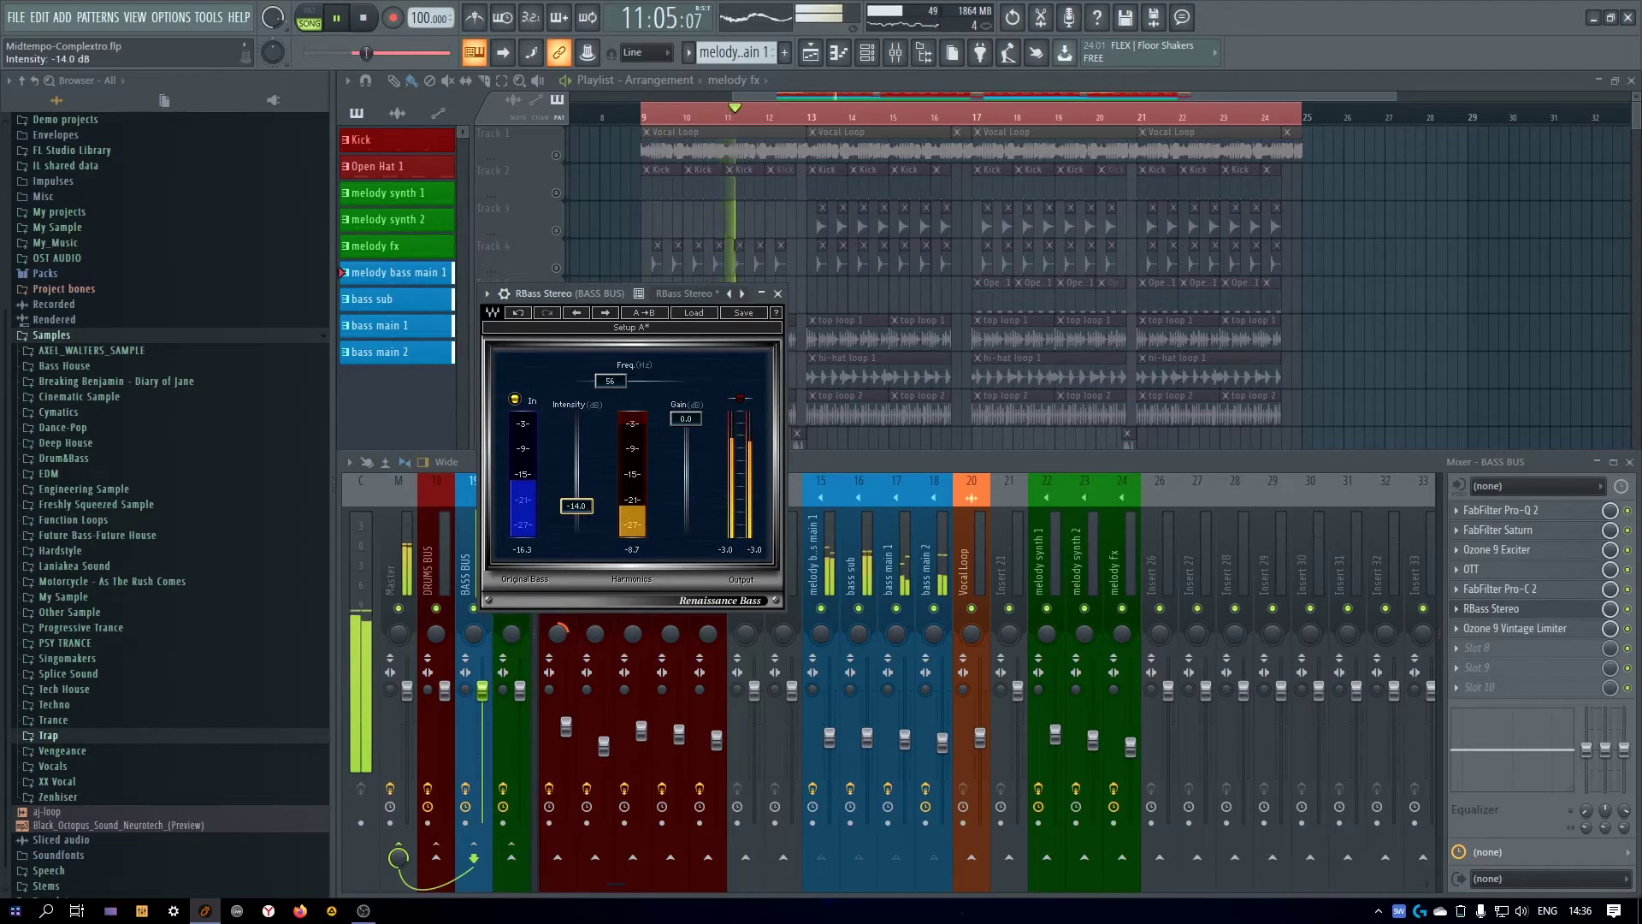
left_click_drag(576, 502, 590, 511)
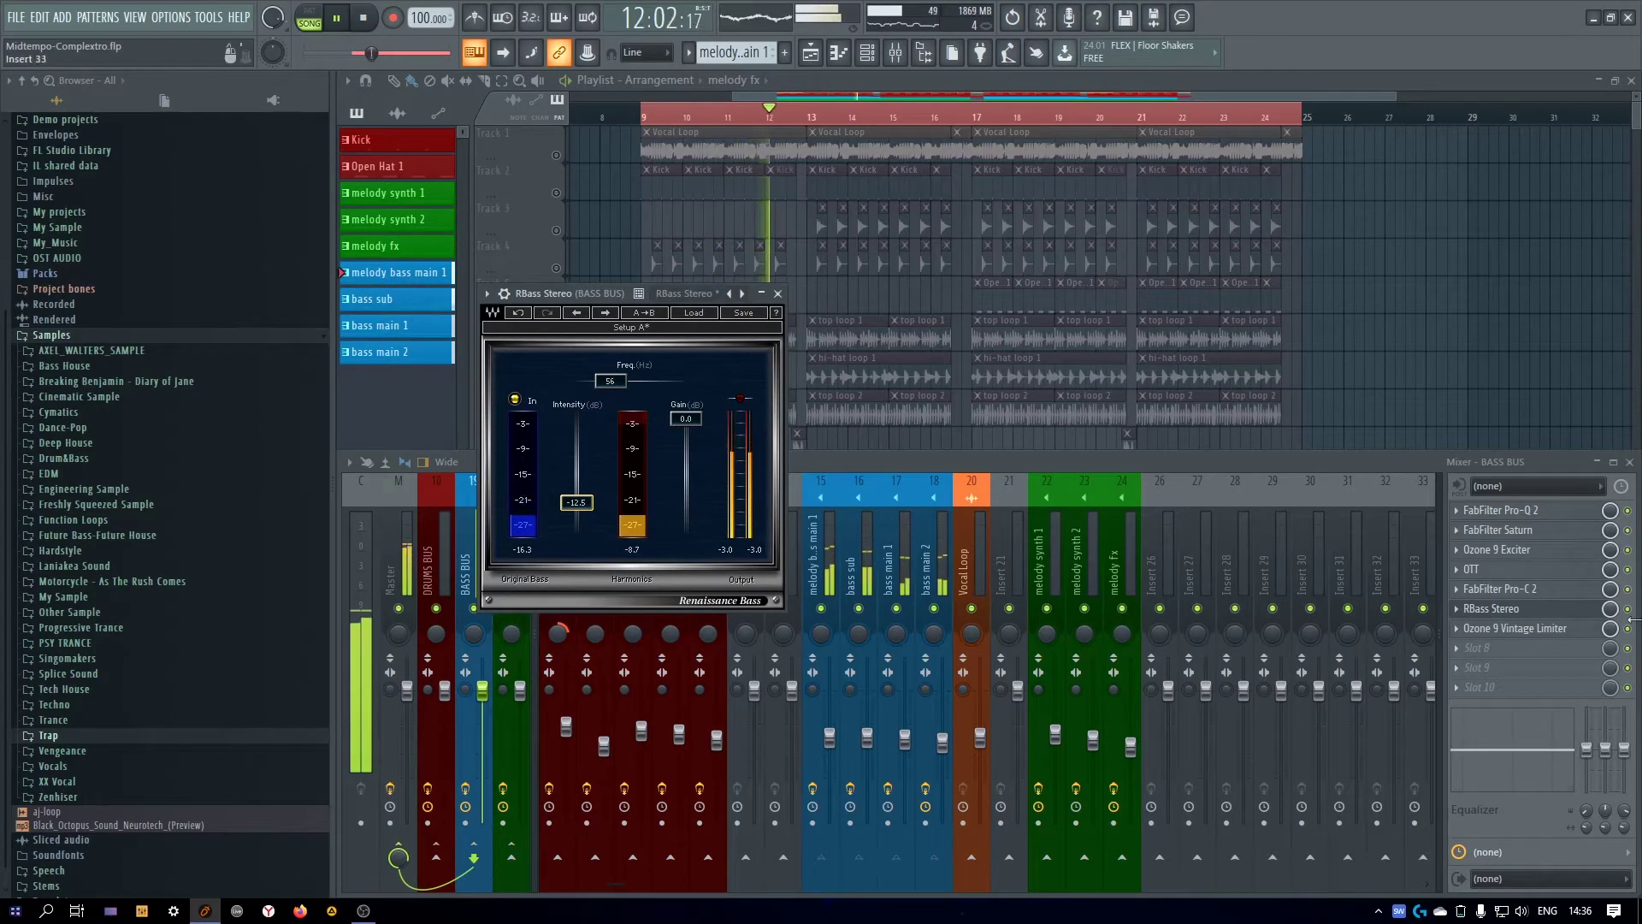
Compare BASS BUS with and without RBass Stereo during playback and close the plugin window
left_click(1629, 609)
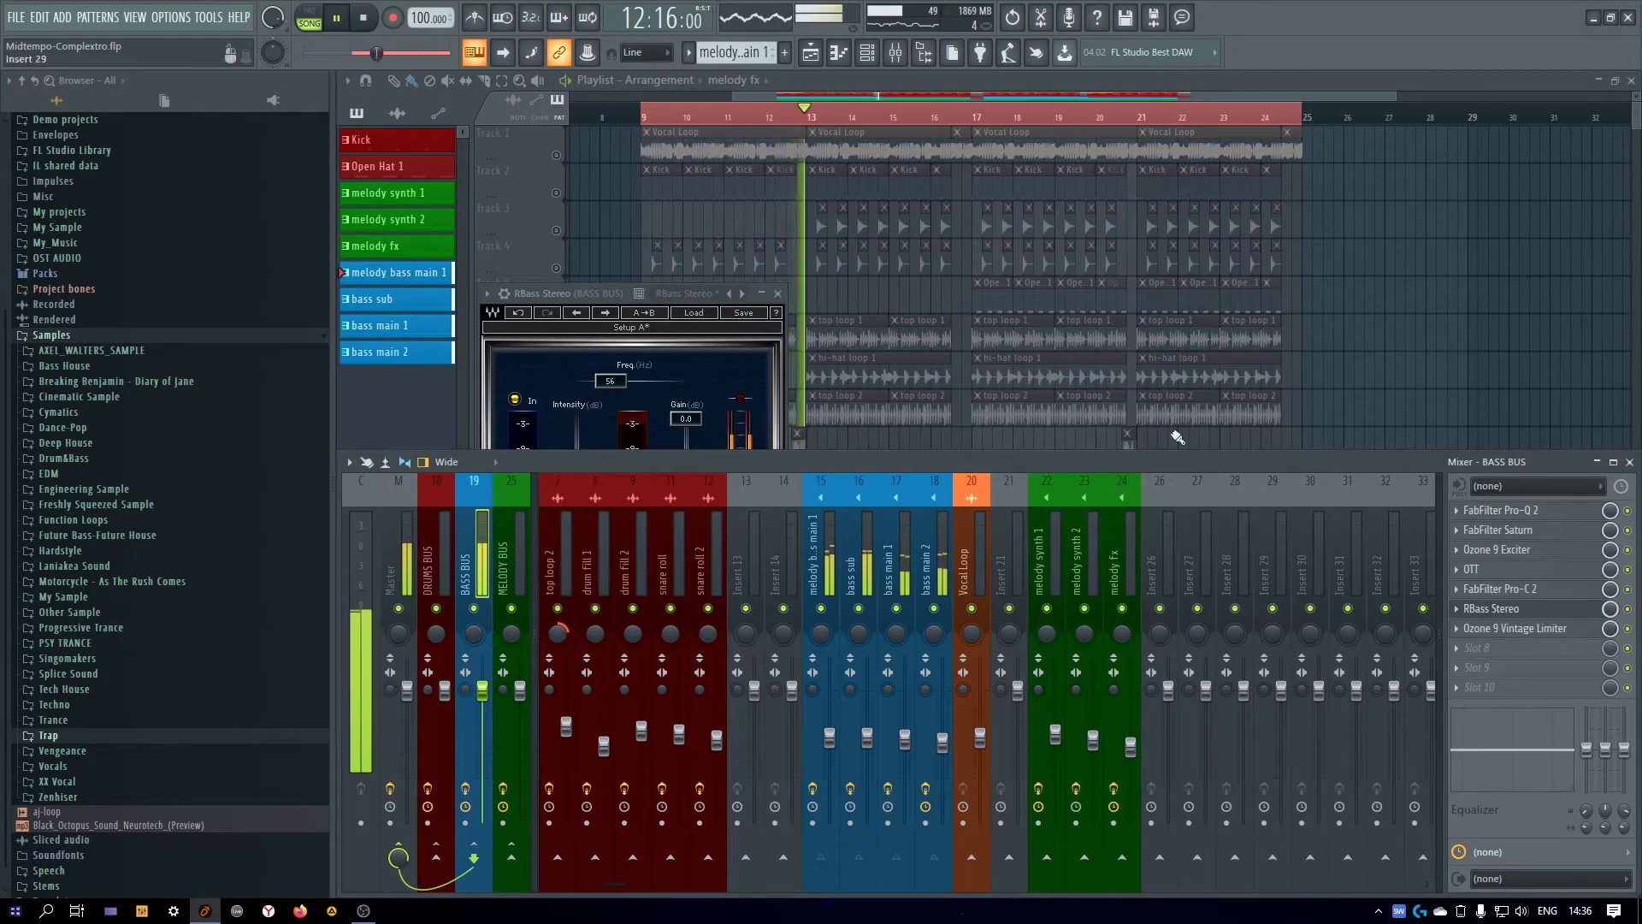
left_click(616, 290)
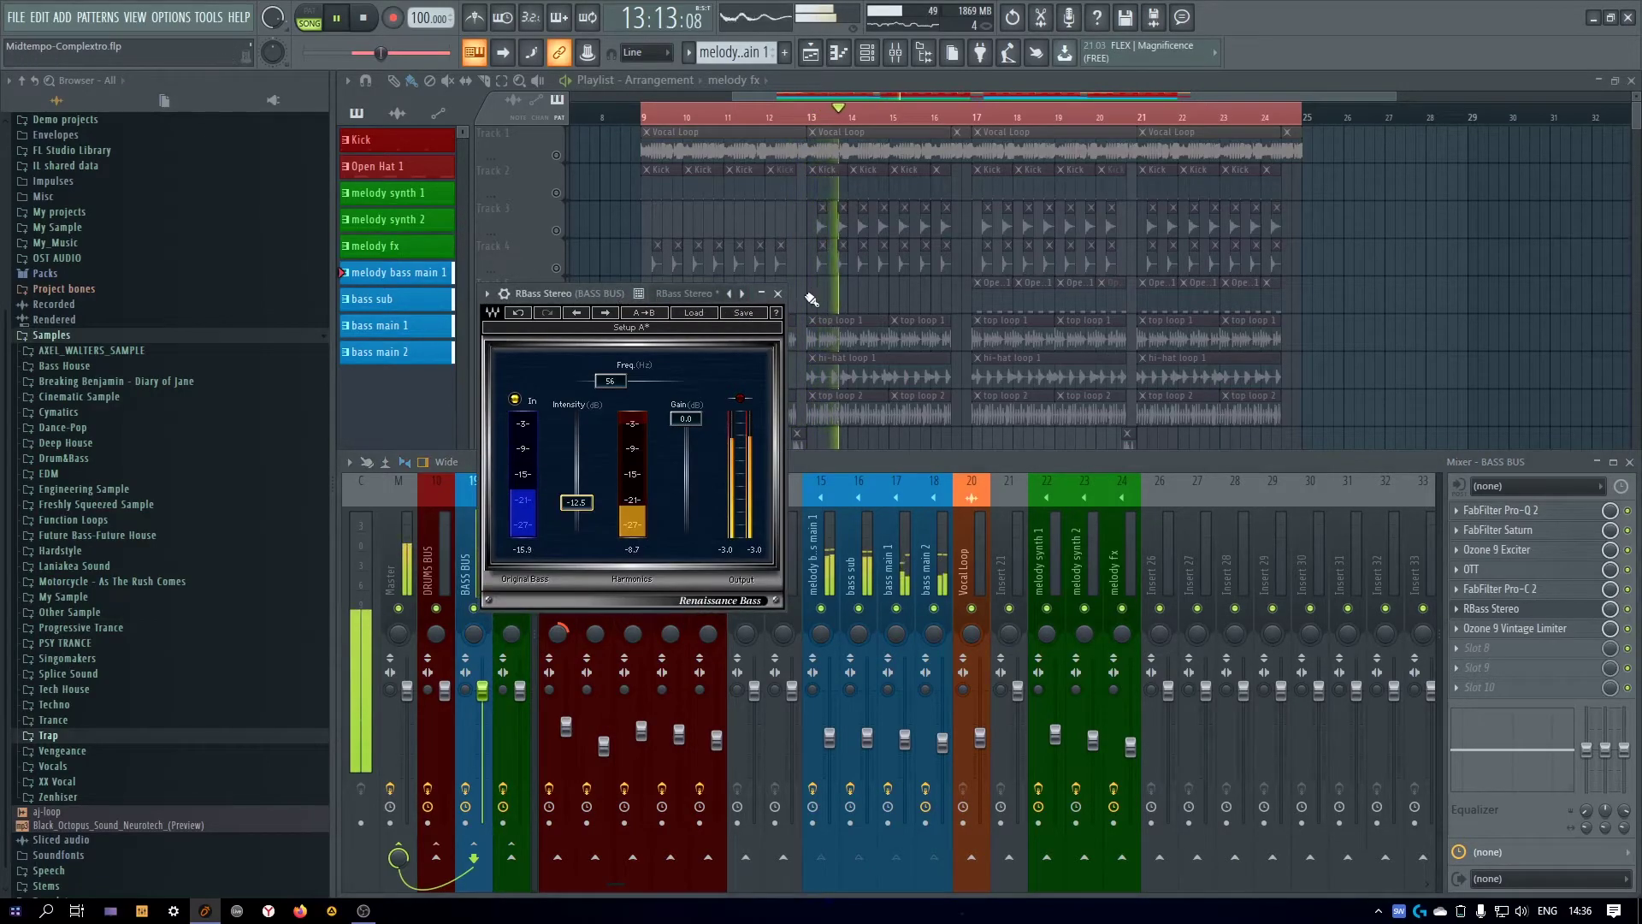
left_click(777, 293)
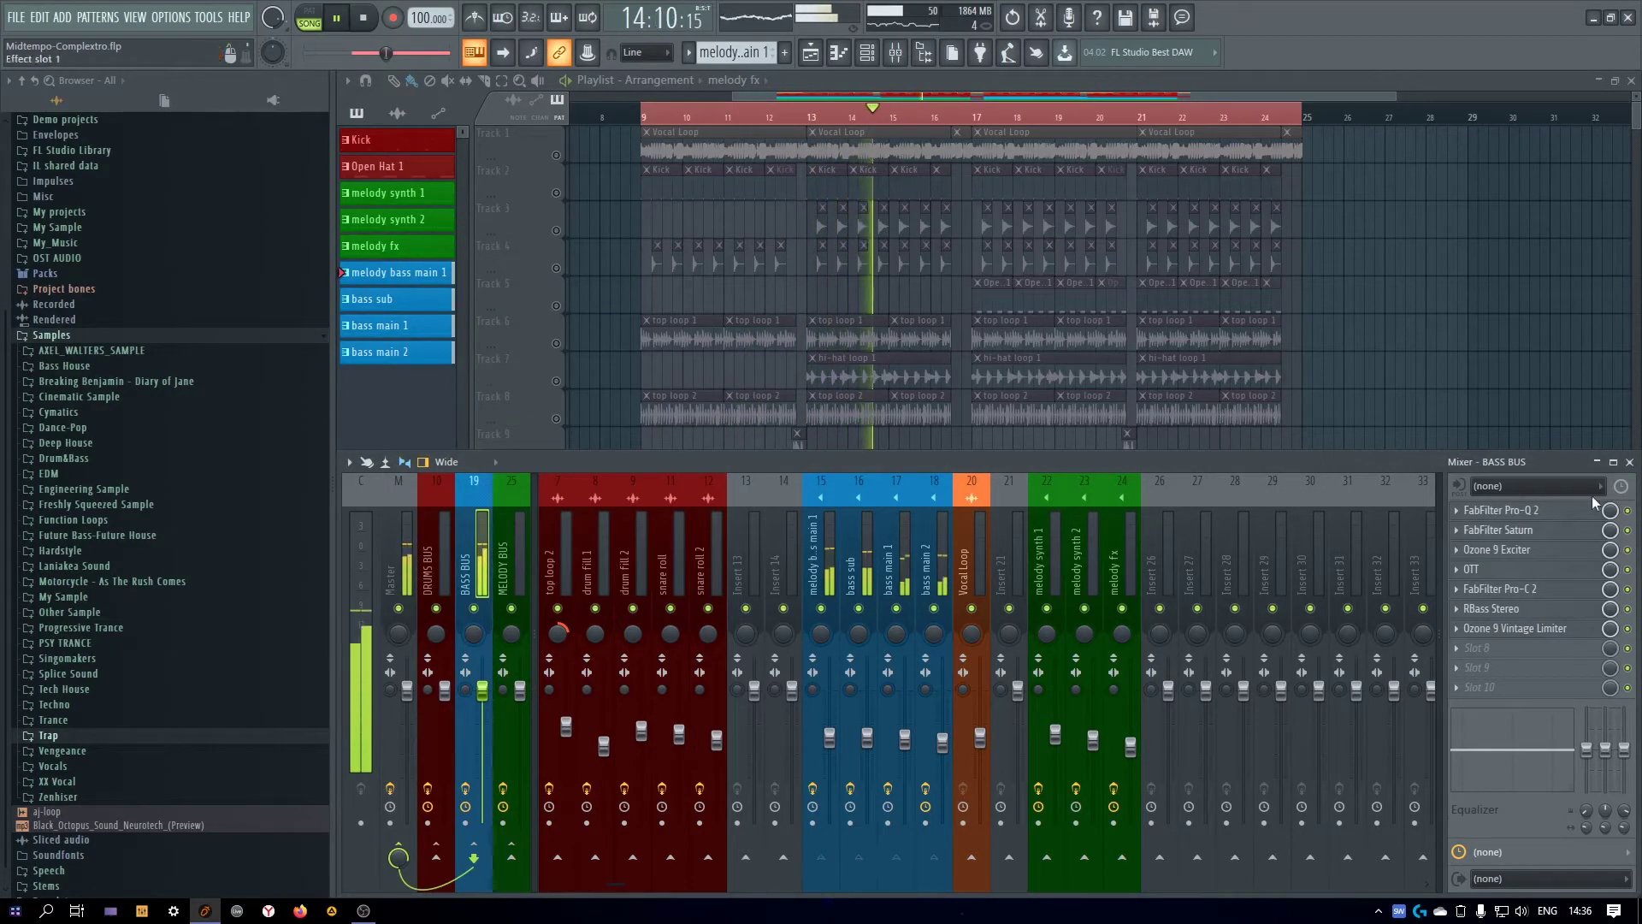
Re-enable all playlist tracks and play the full arrangement from bar 9
left_click(1629, 462)
key("space")
right_click(555, 569)
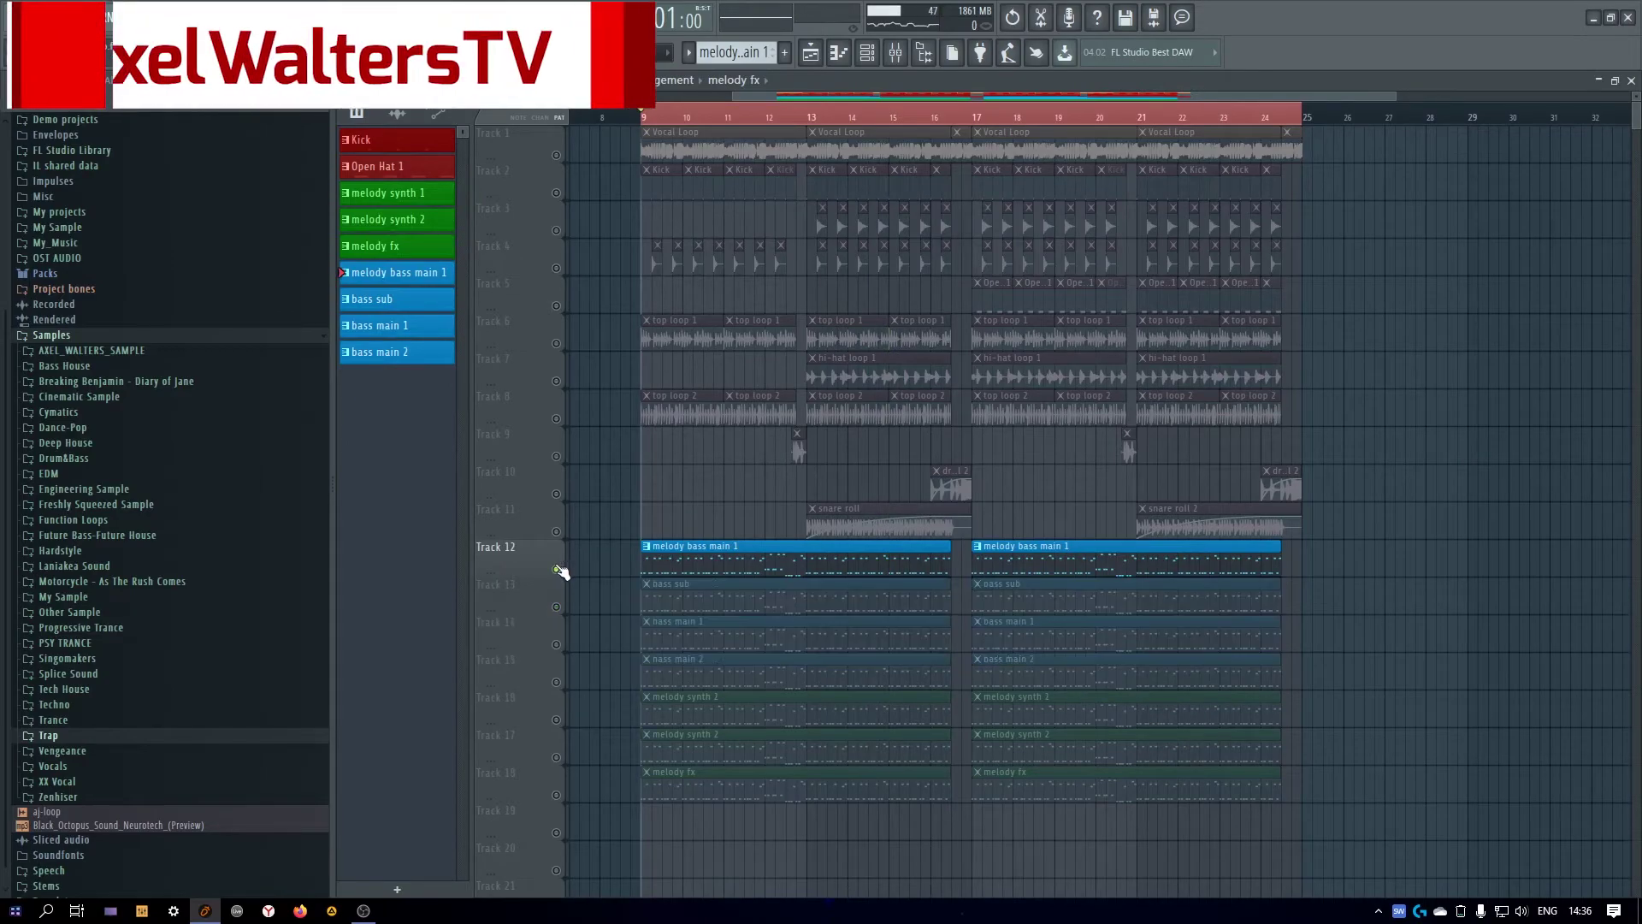
right_click(555, 569)
key("space")
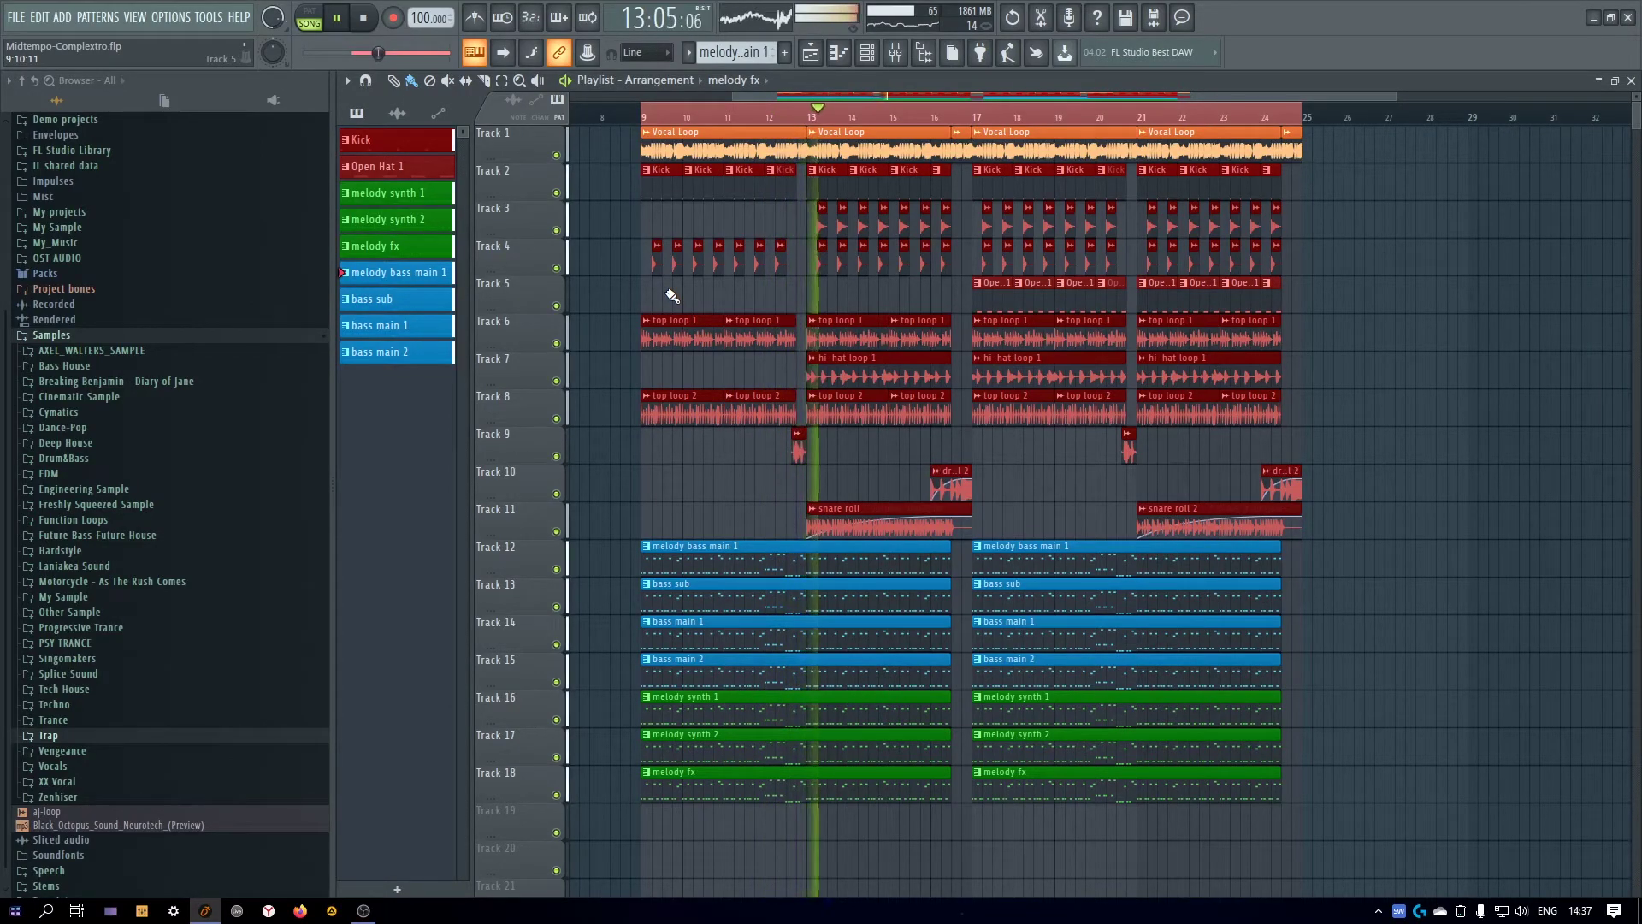
Load Fruity Balance on BASS BUS in the slot after Ozone 9 Vintage Limiter
left_click(895, 52)
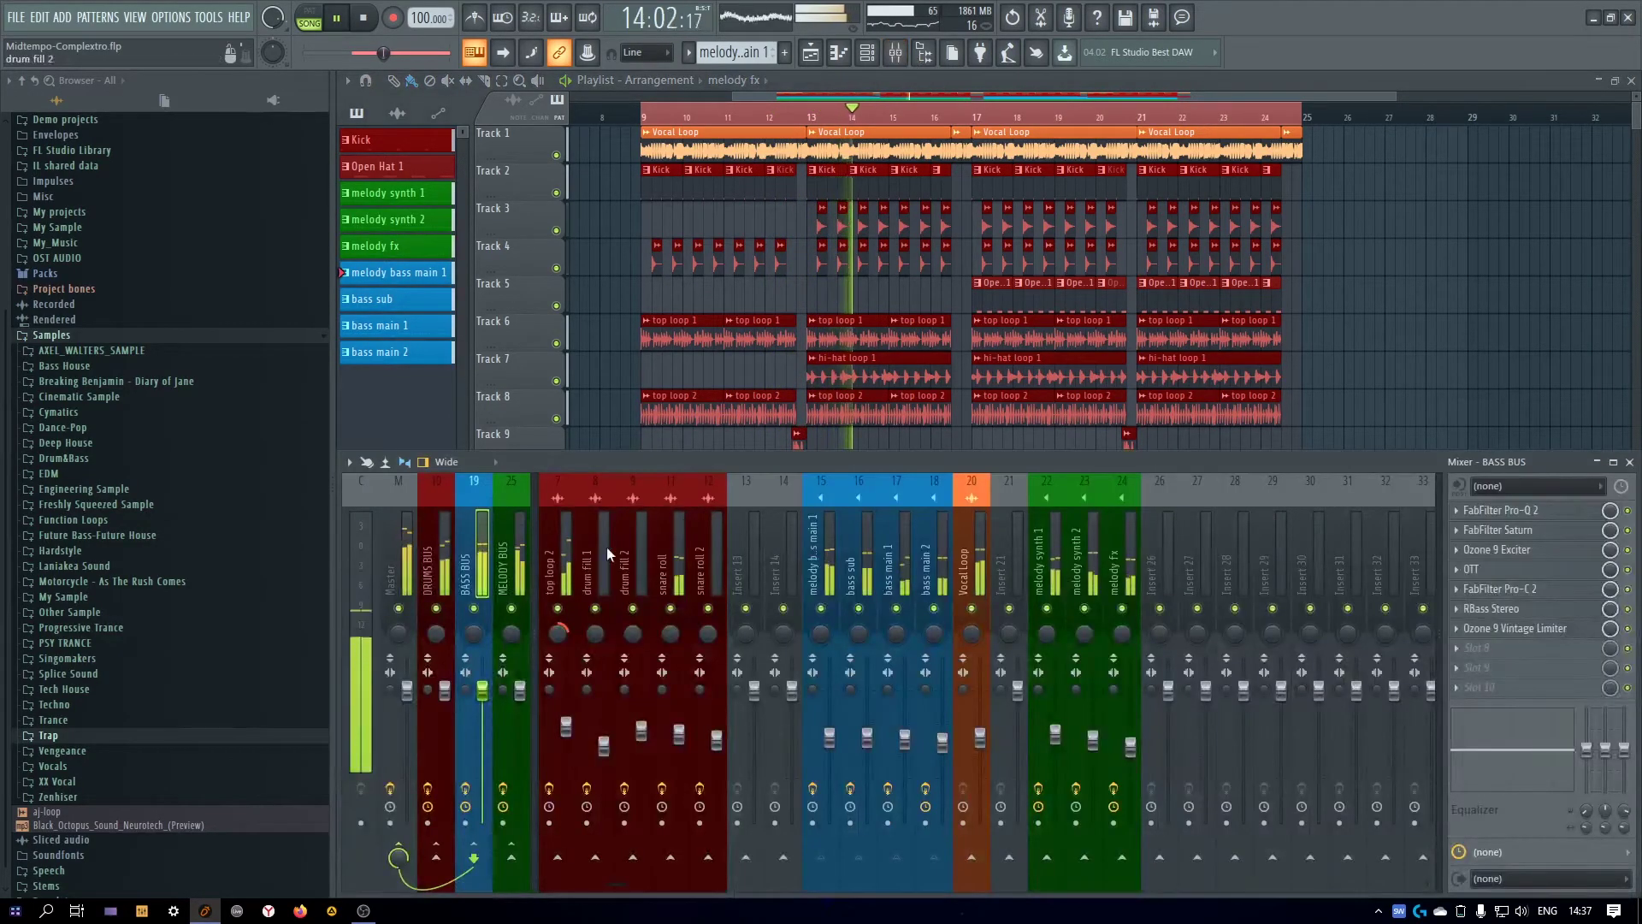
left_click(1459, 648)
mouse_move(1372, 649)
left_click(1308, 648)
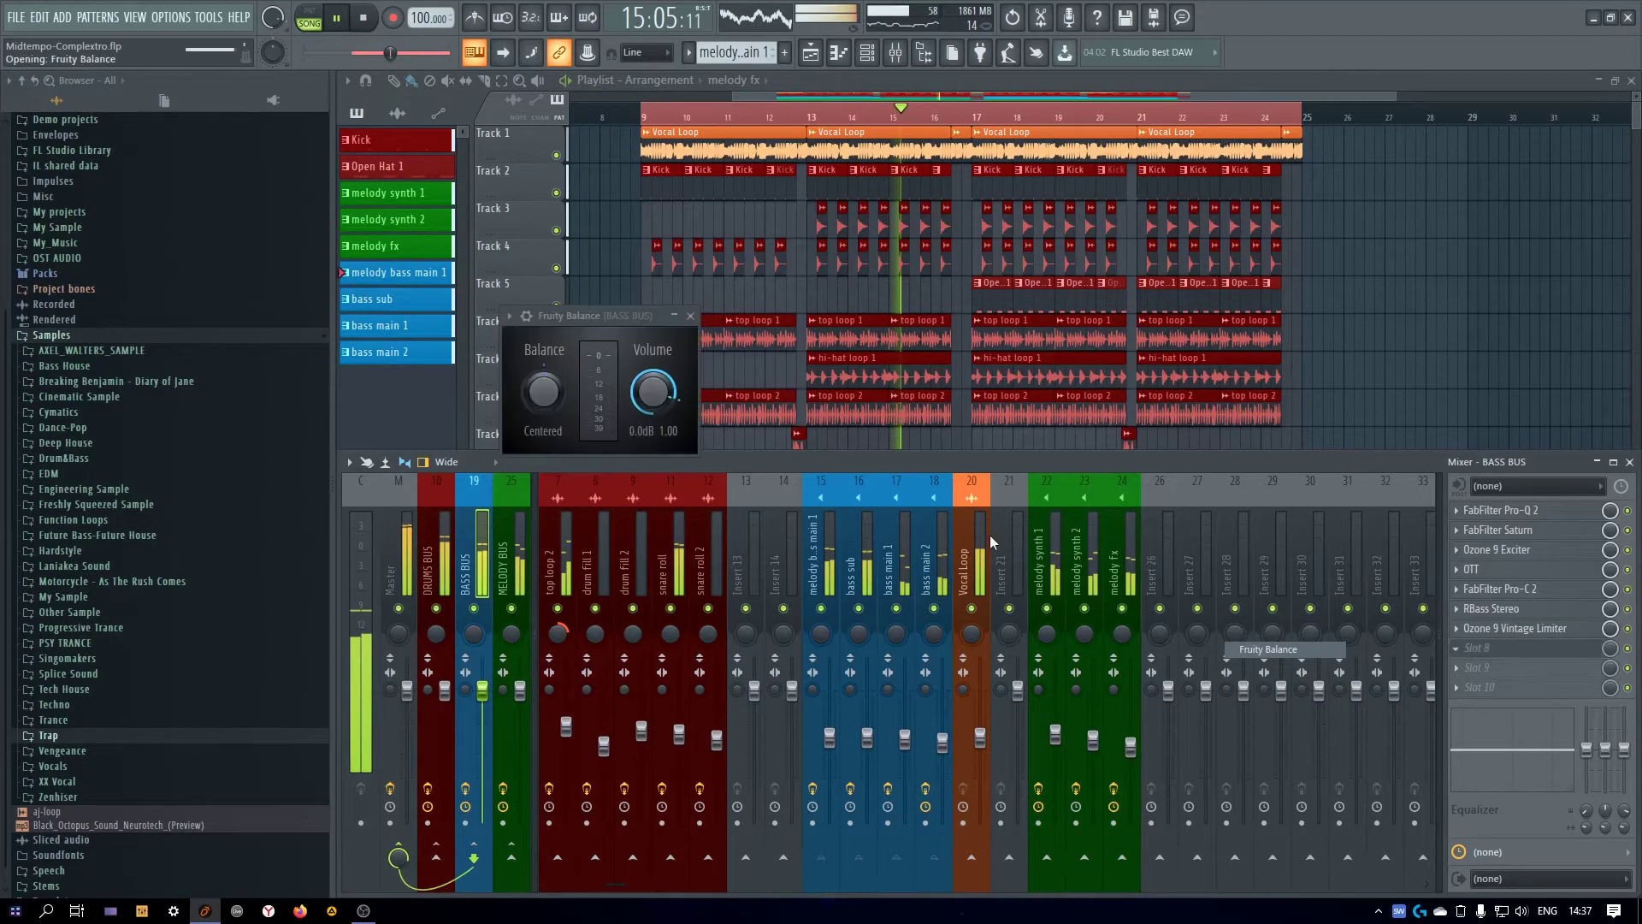
Load Fruity Balance on MELODY BUS after ValhallaVintageVerb and close both Fruity Balance windows
left_click(520, 547)
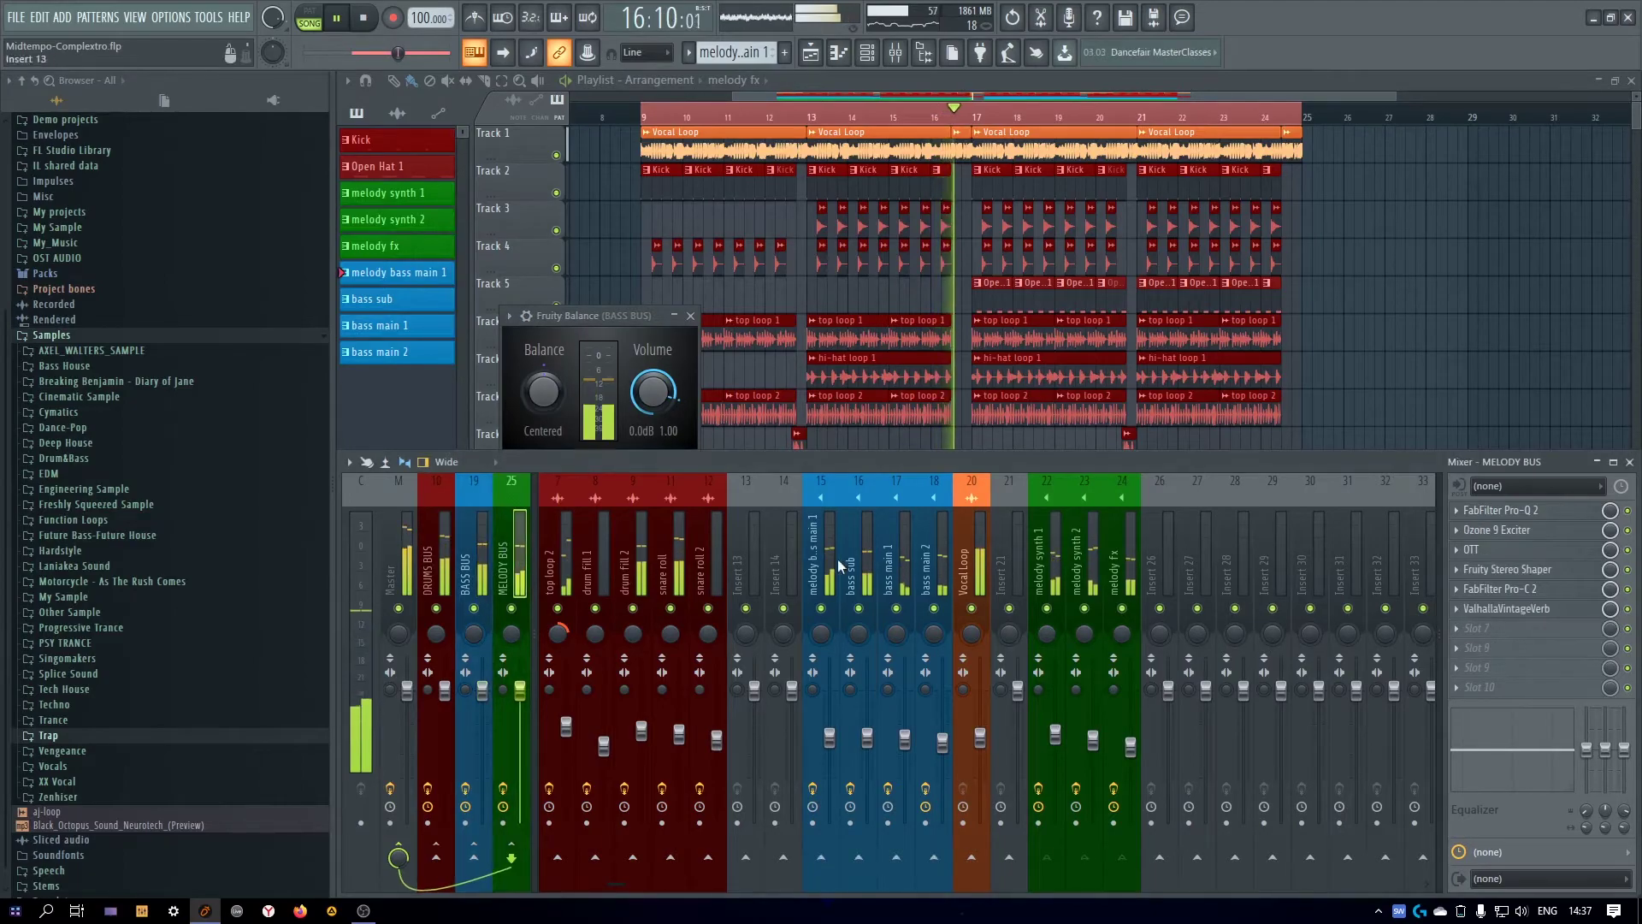
left_click(1451, 627)
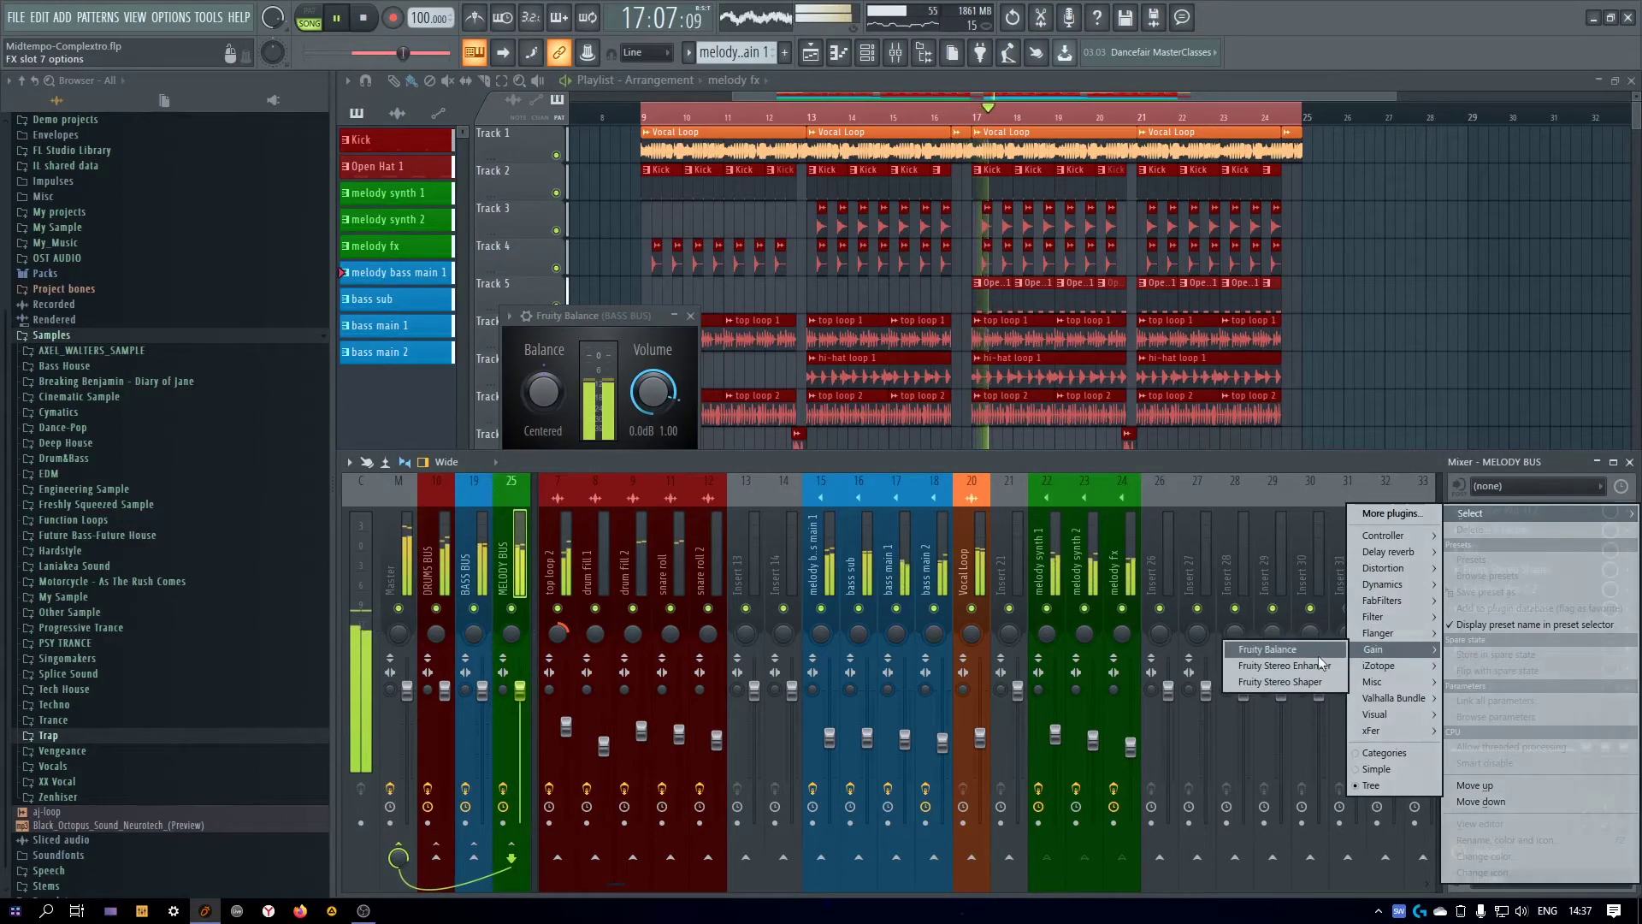
left_click(1298, 653)
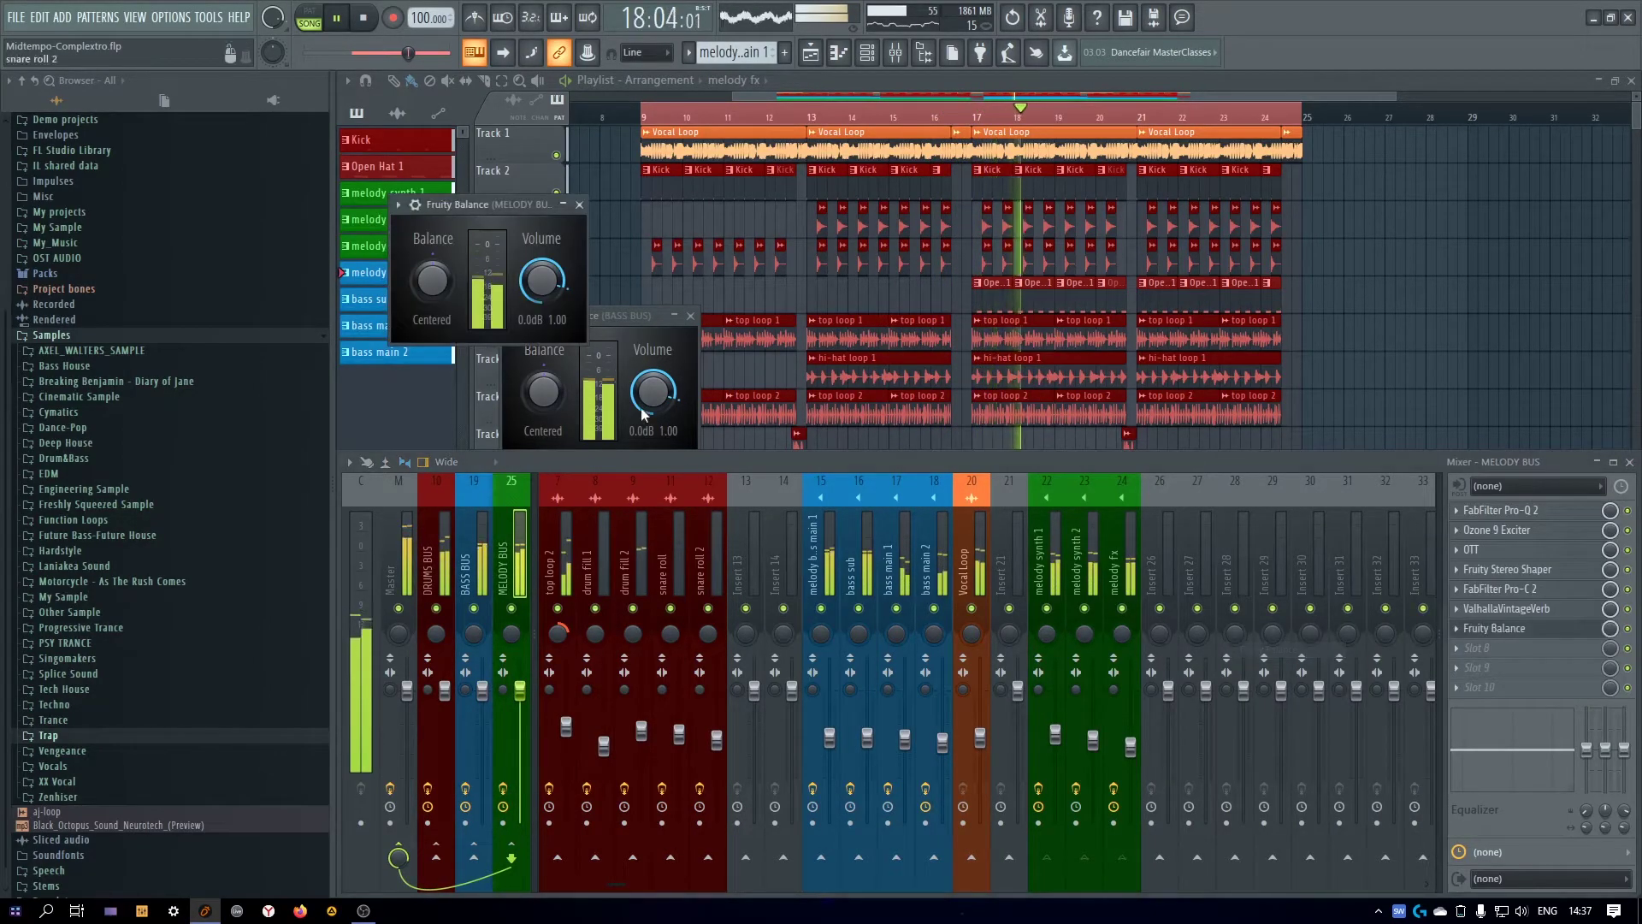
left_click(579, 204)
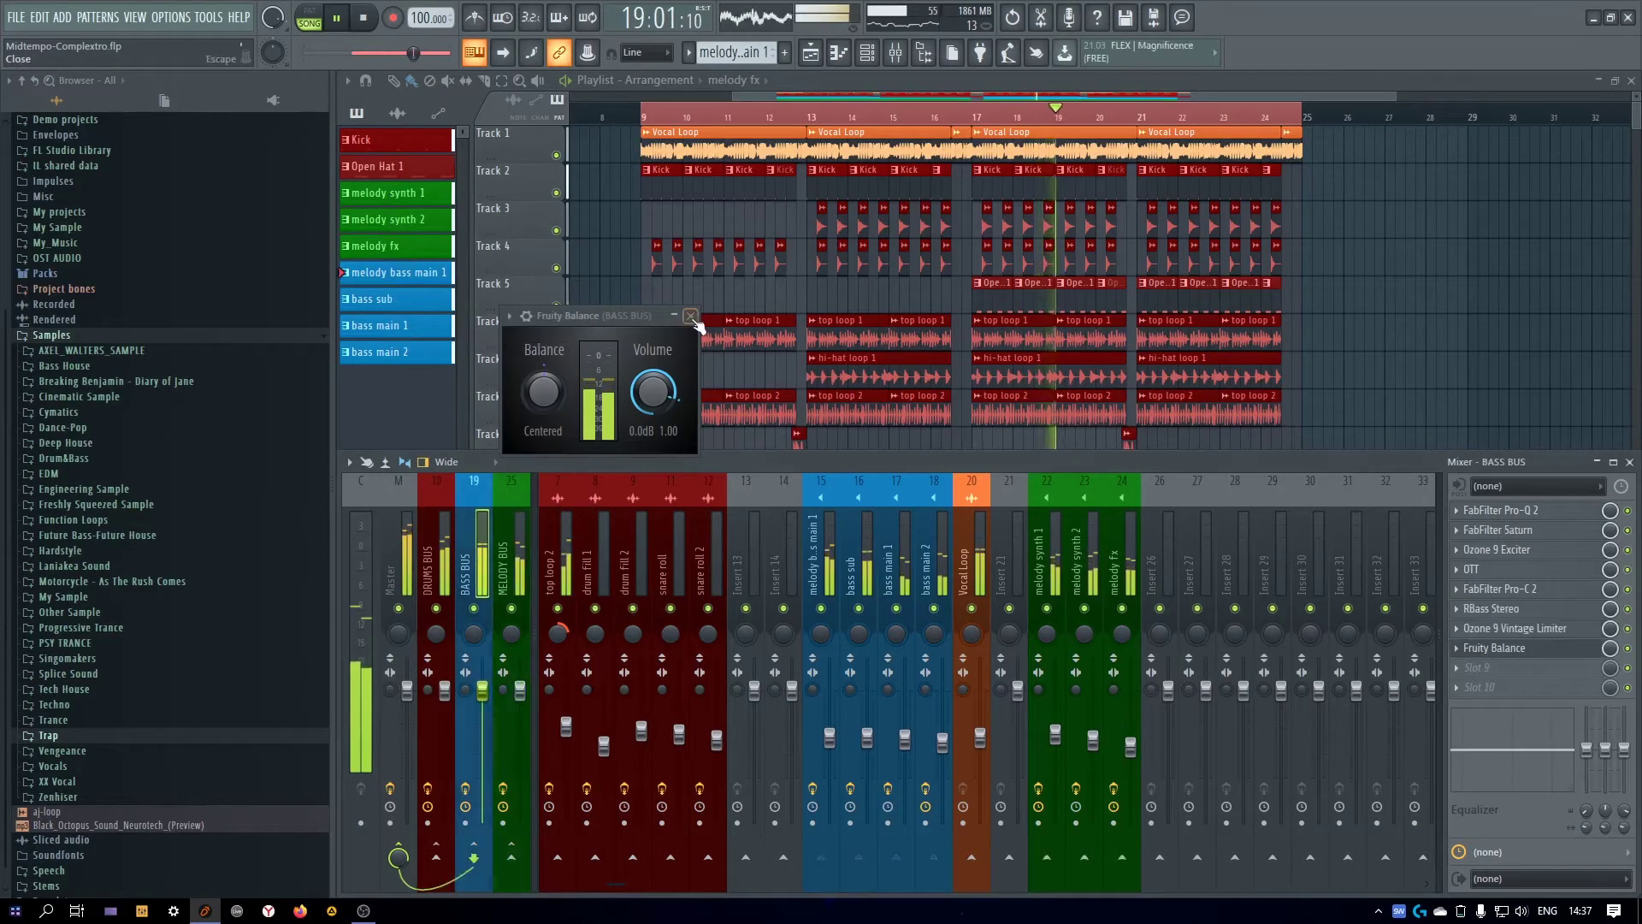
left_click(690, 315)
Solo the Kick track and limit its mixer channel with Ozone 9 Vintage Limiter at -9.3 dB threshold and -5.2 dB ceiling
scroll(663, 575, "up", 6)
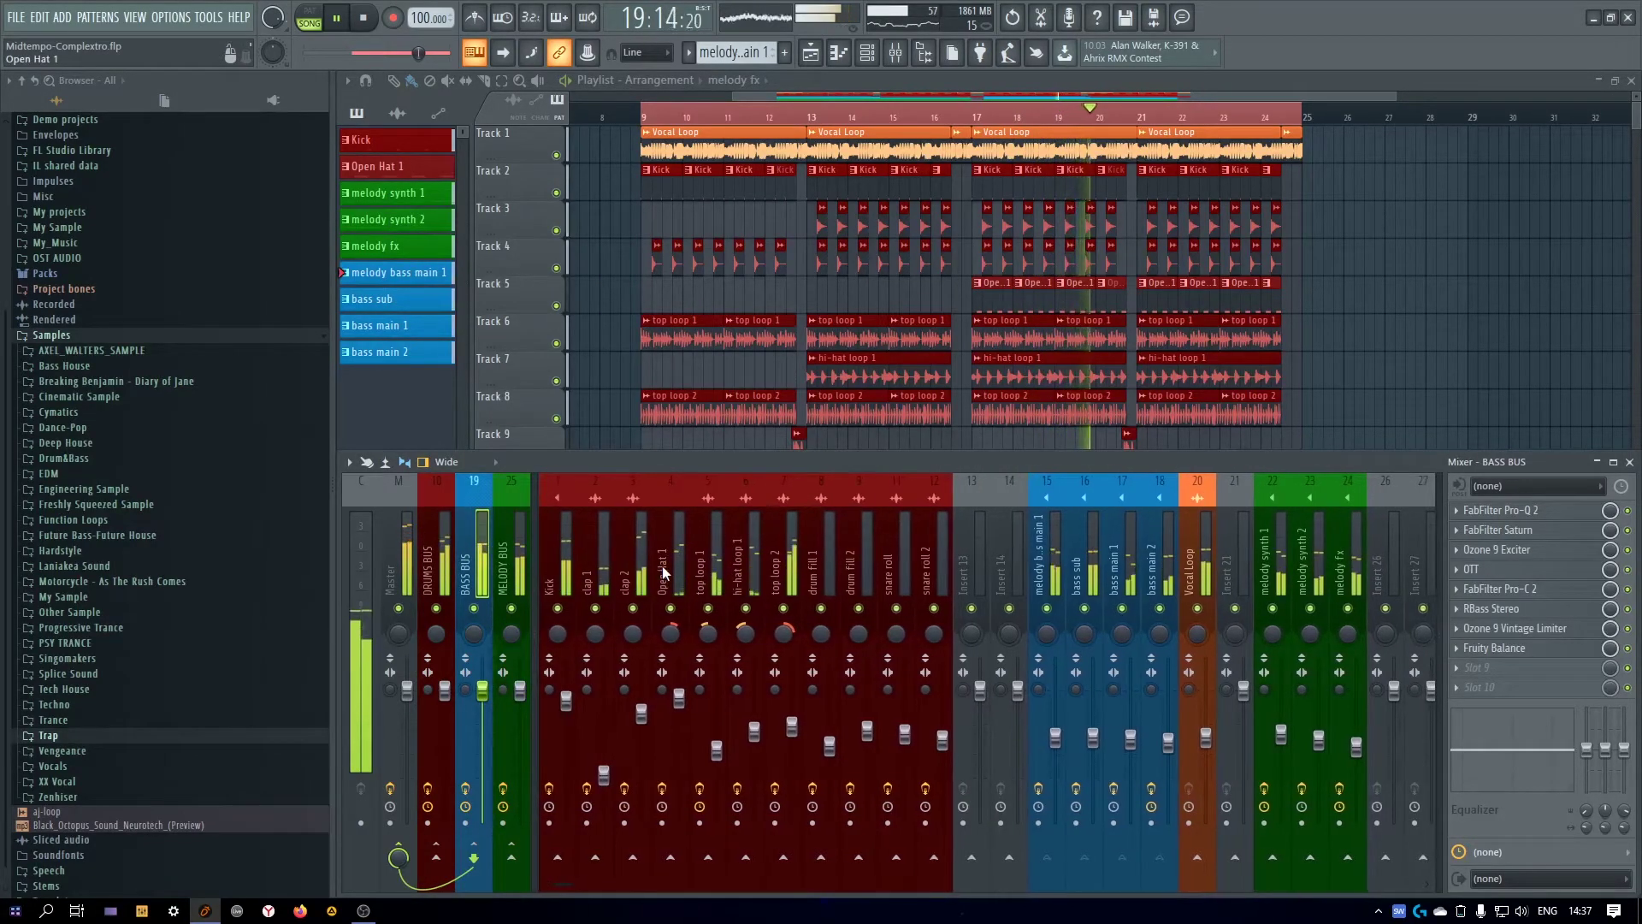
key("space")
right_click(556, 193)
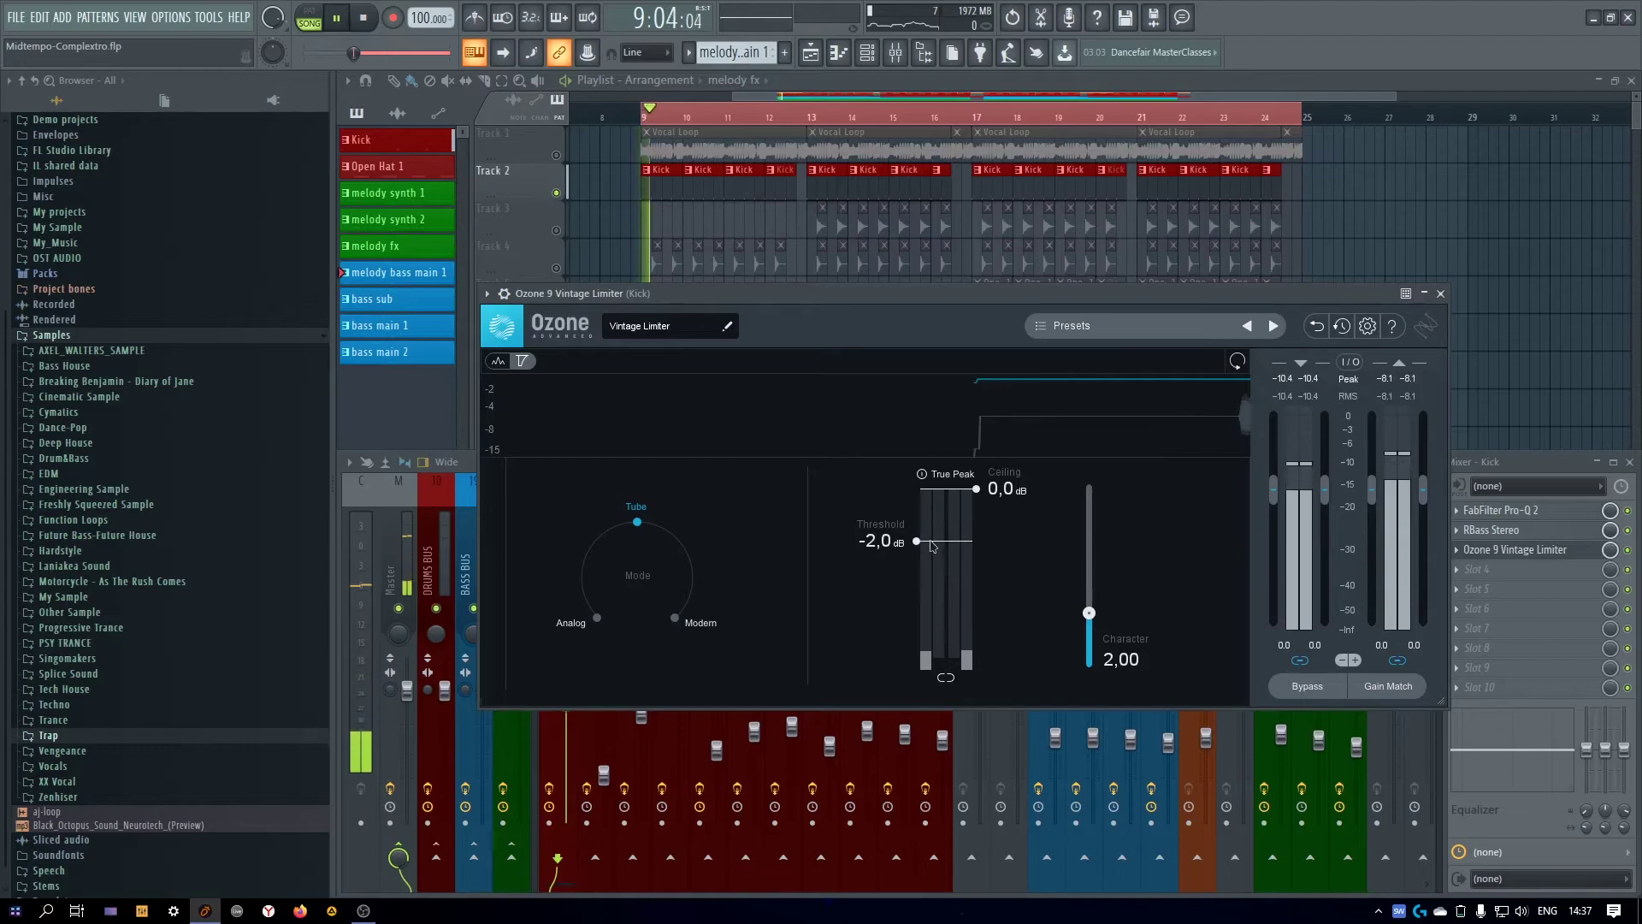
left_click_drag(919, 544, 917, 621)
left_click_drag(976, 488, 977, 584)
Compare the soloed kick with Ozone 9 Vintage Limiter bypassed and active
left_click(1628, 549)
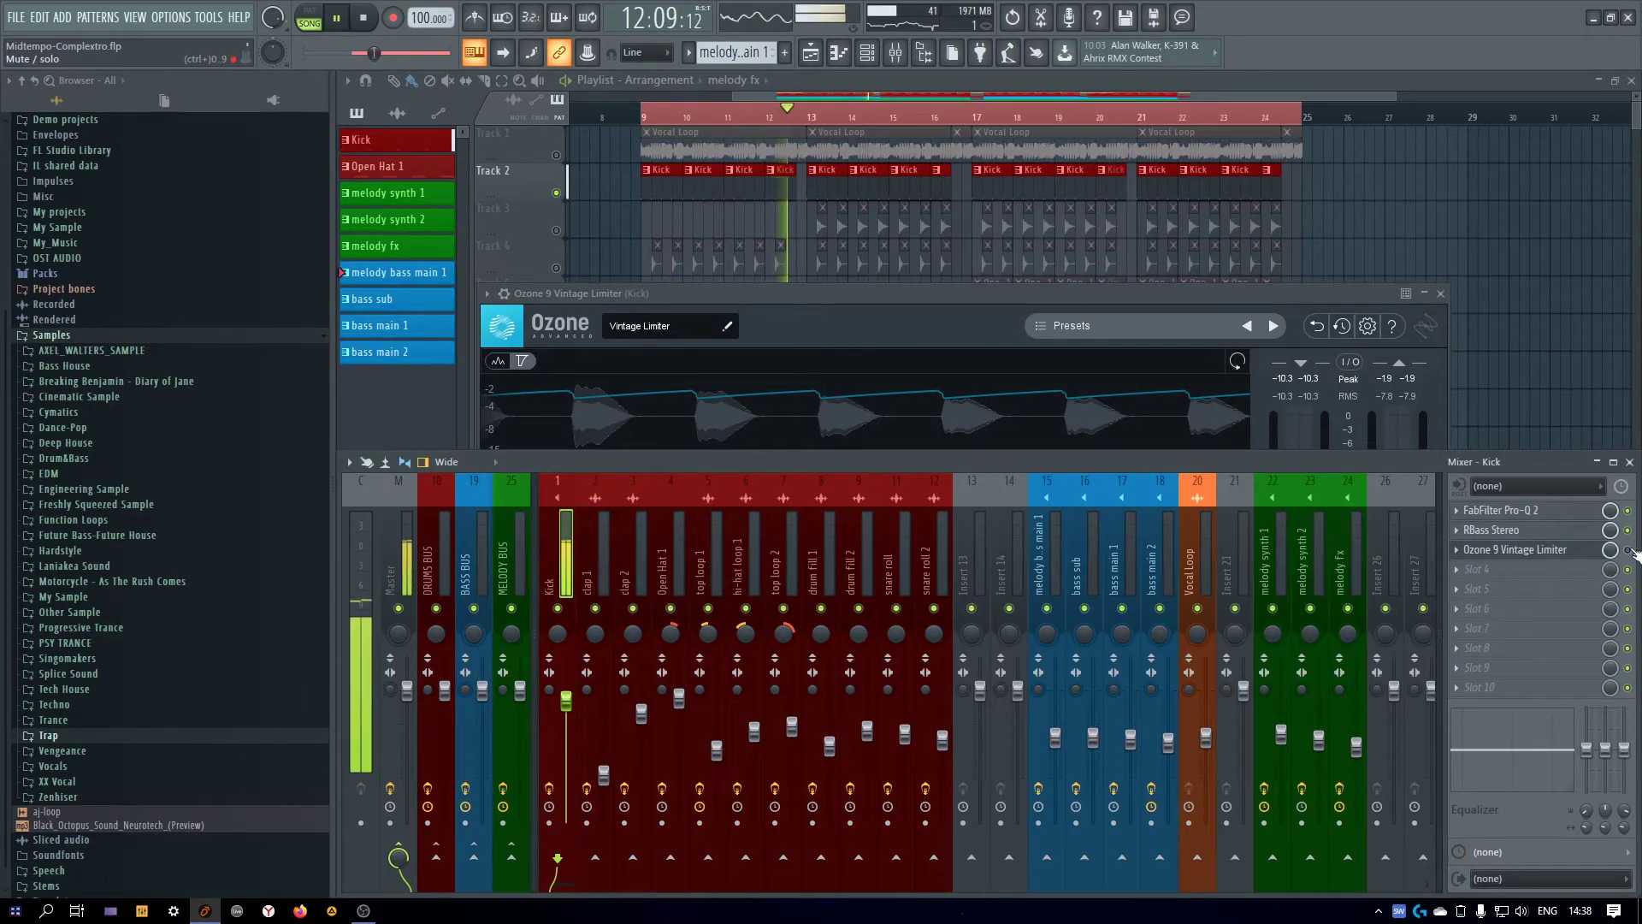
left_click(1633, 556)
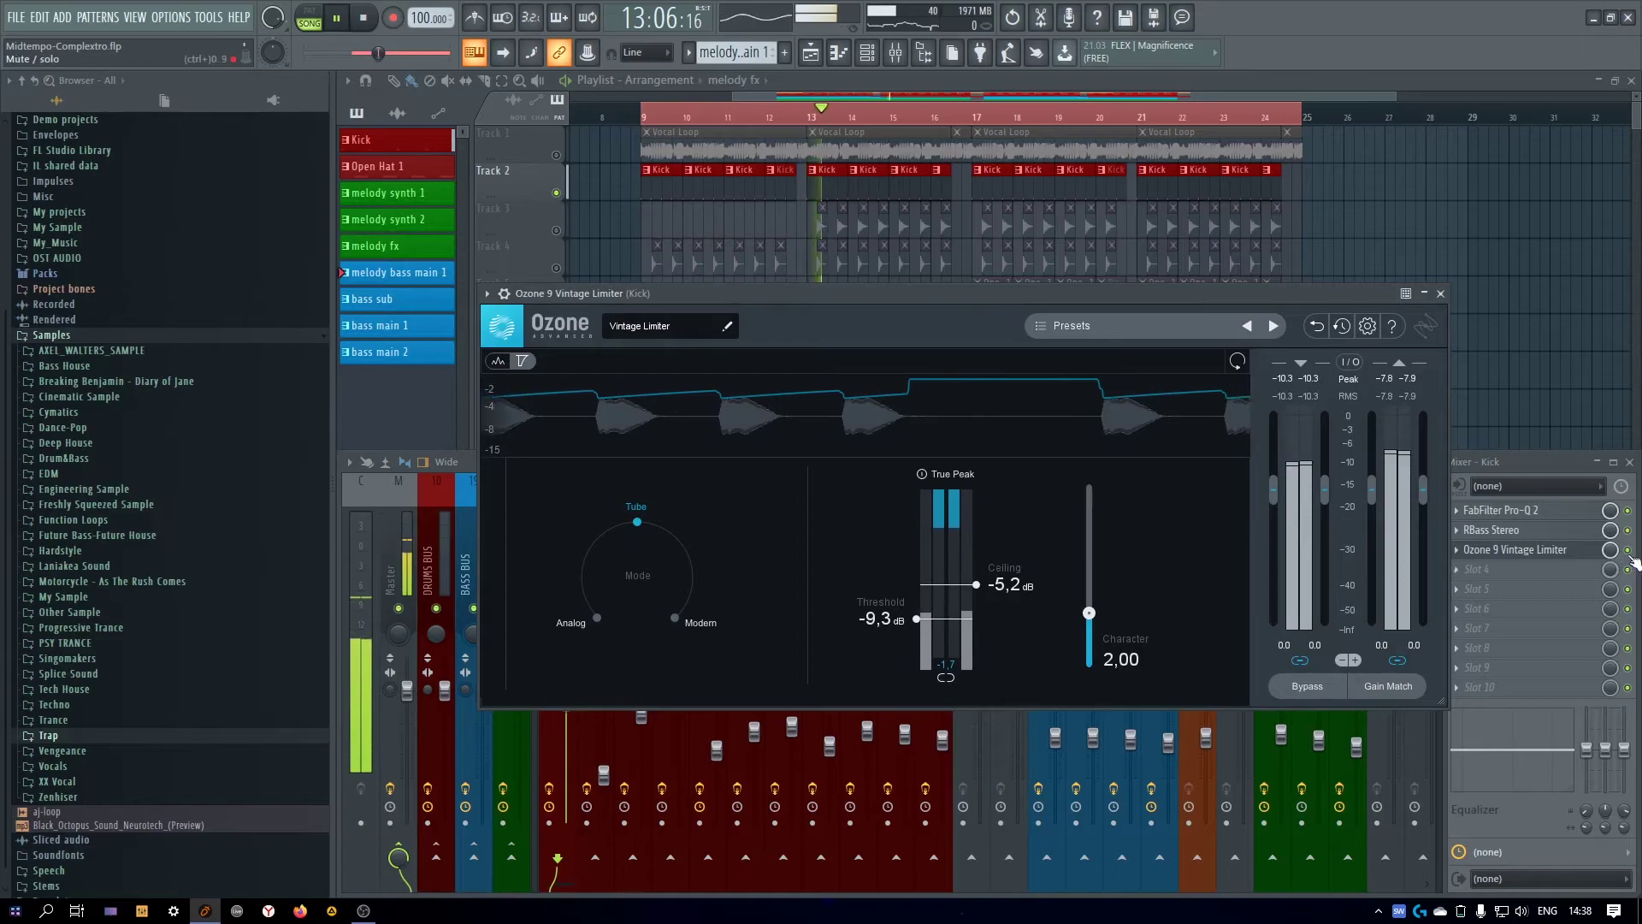
left_click(1633, 556)
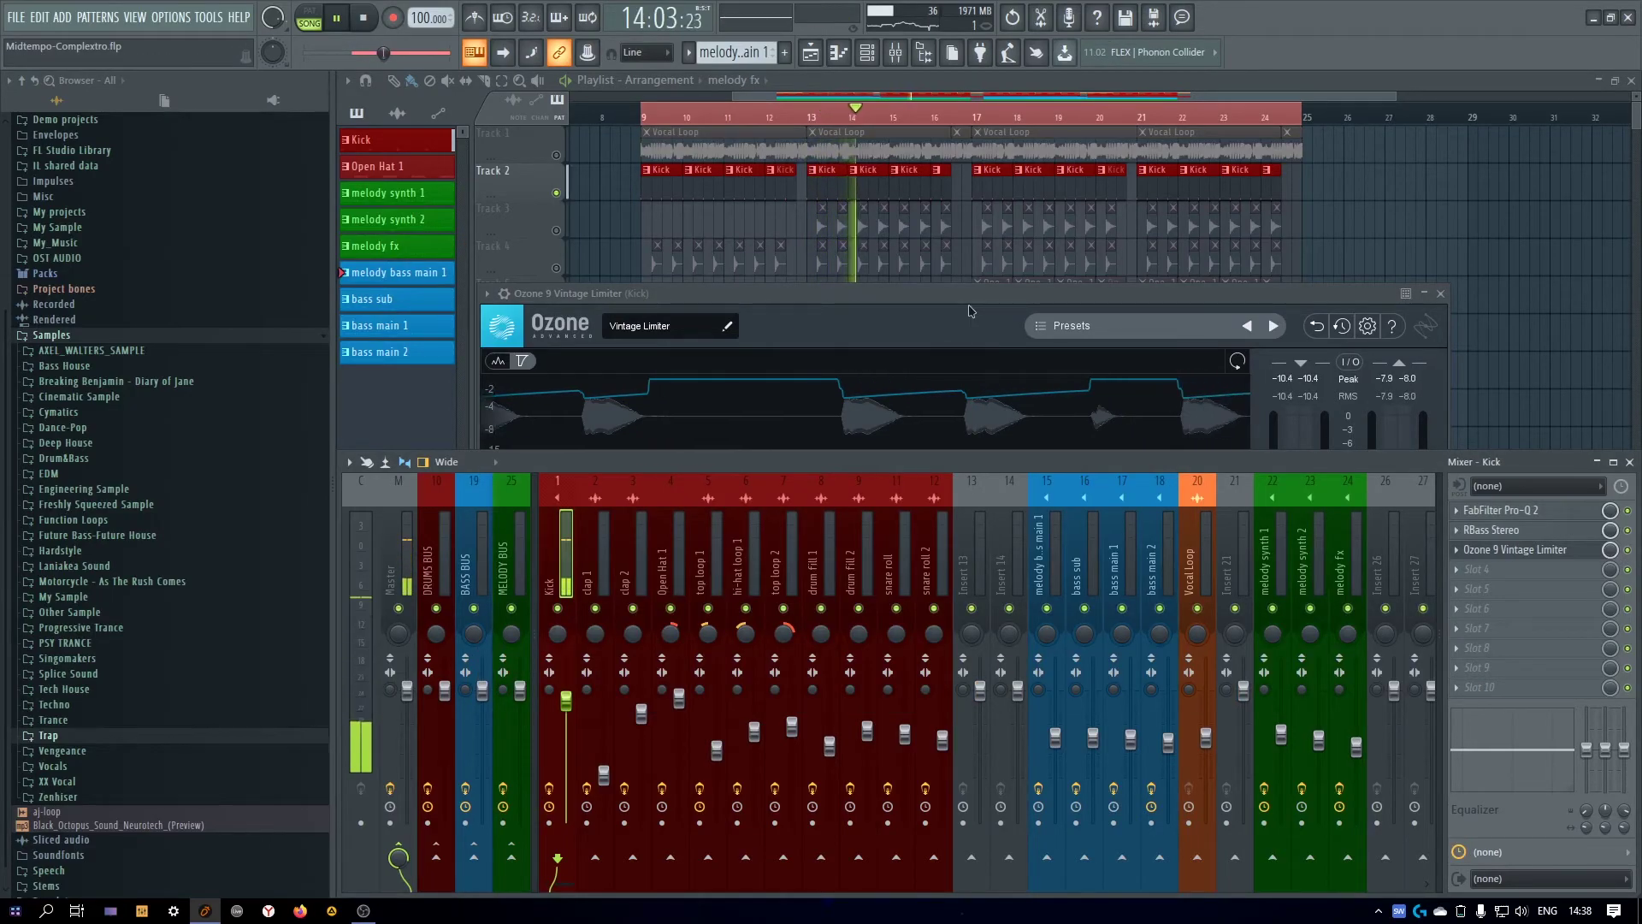
left_click(963, 296)
Play the arrangement with all playlist tracks enabled and fine-tune the kick, clap 1 and clap 2 levels in the mixer
key("space")
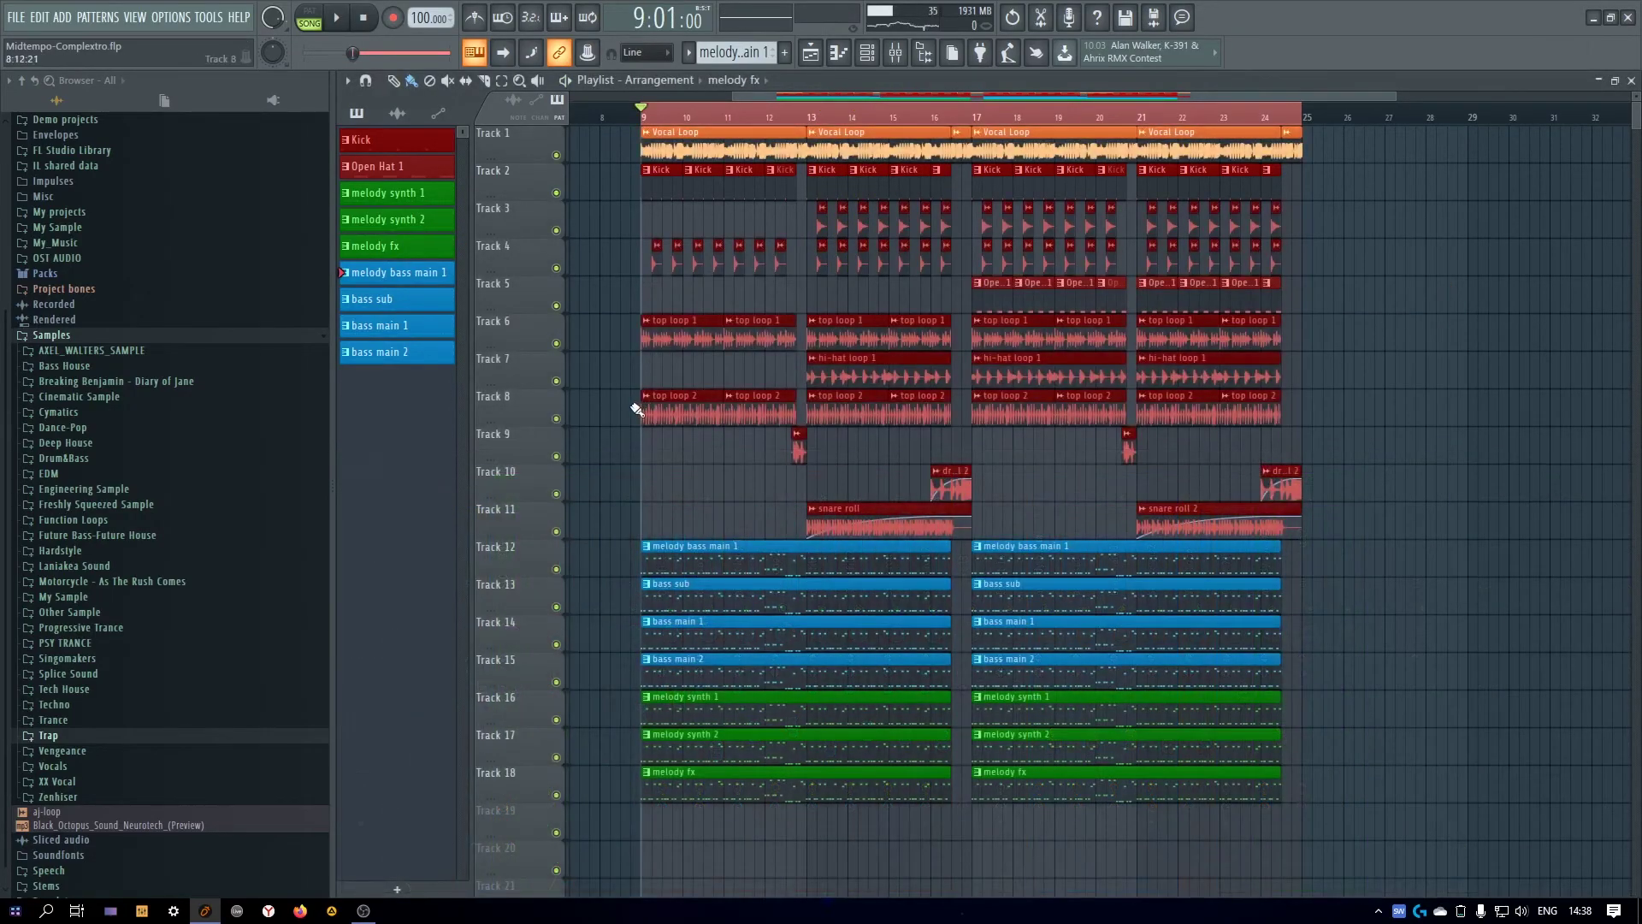
key("space")
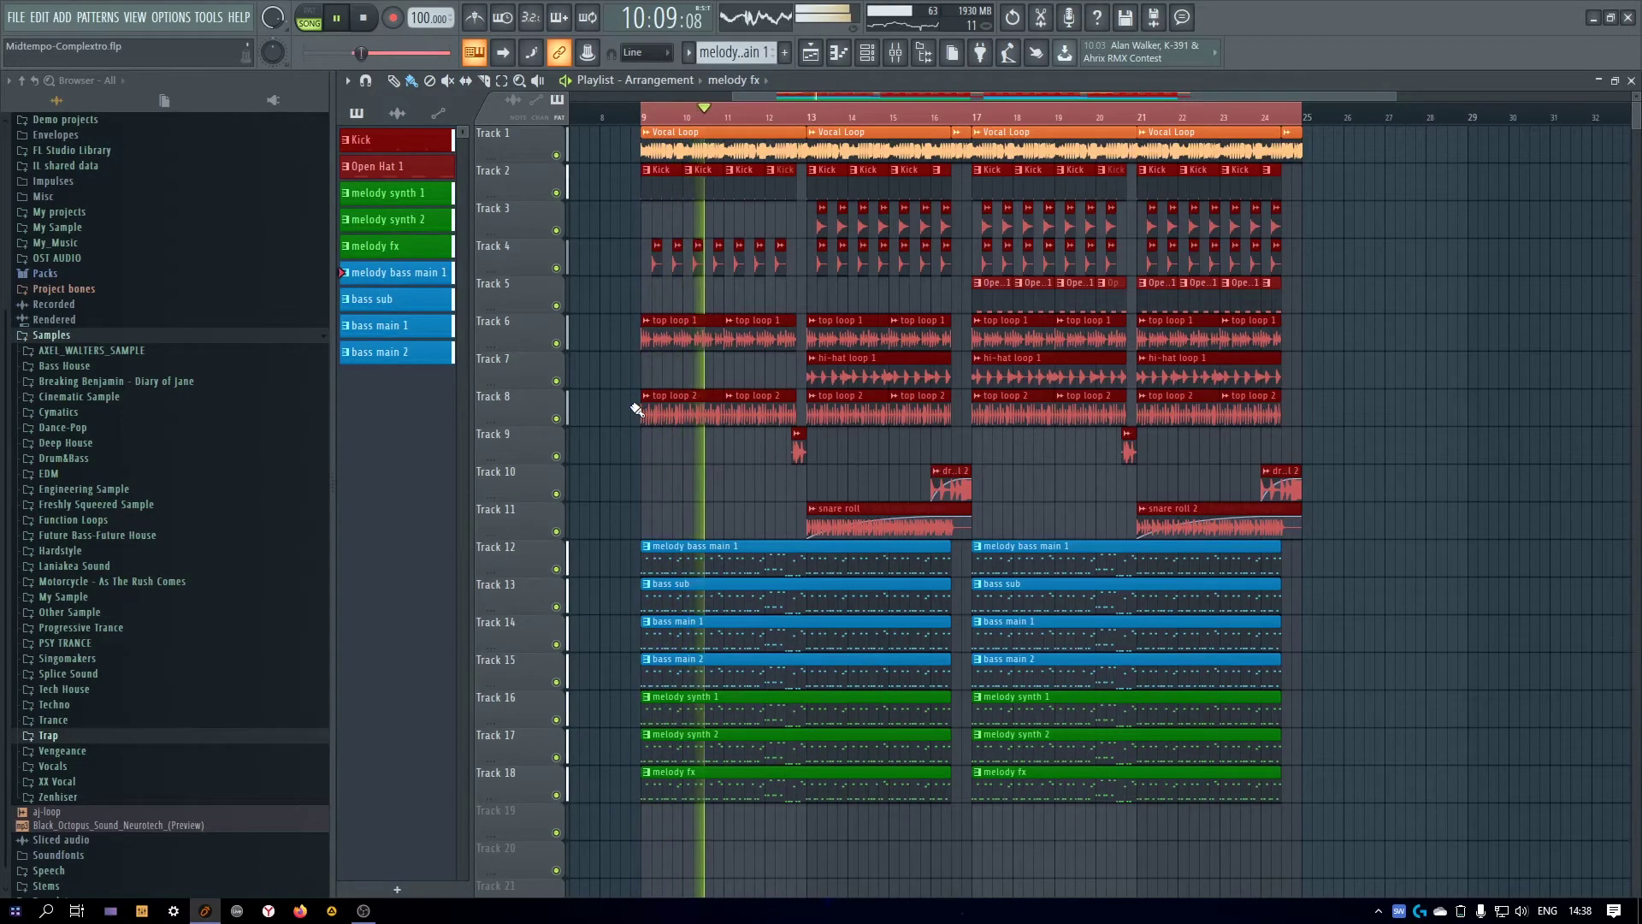
key("F9")
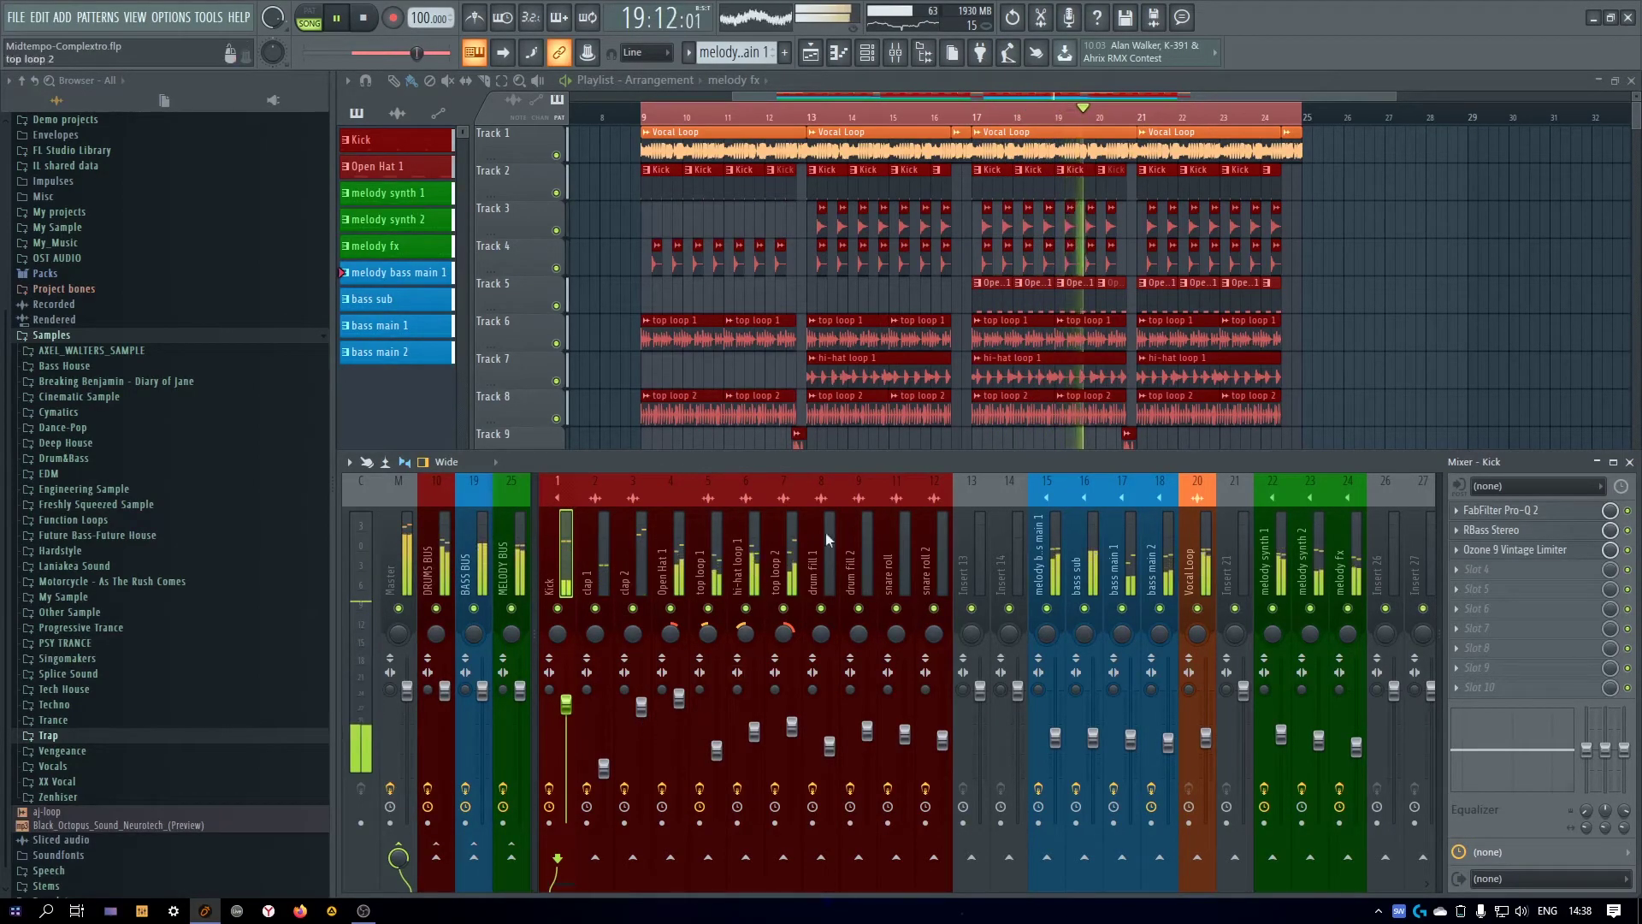
Delete the first melody fx clip on Track 18, starting at bar 9
key("F9")
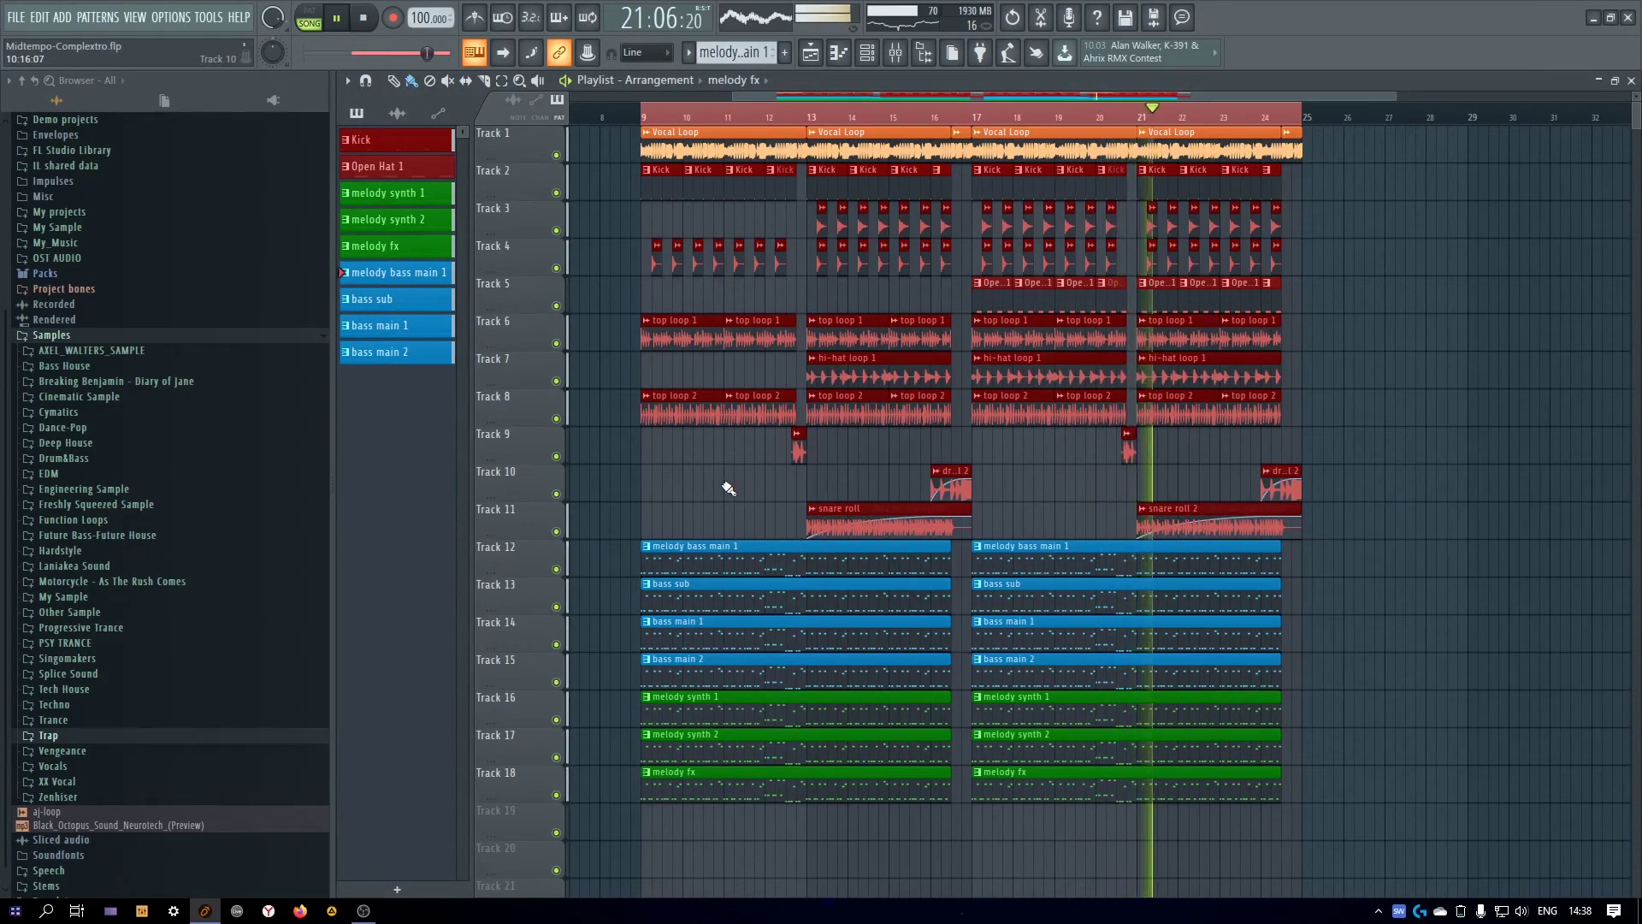
right_click(777, 774)
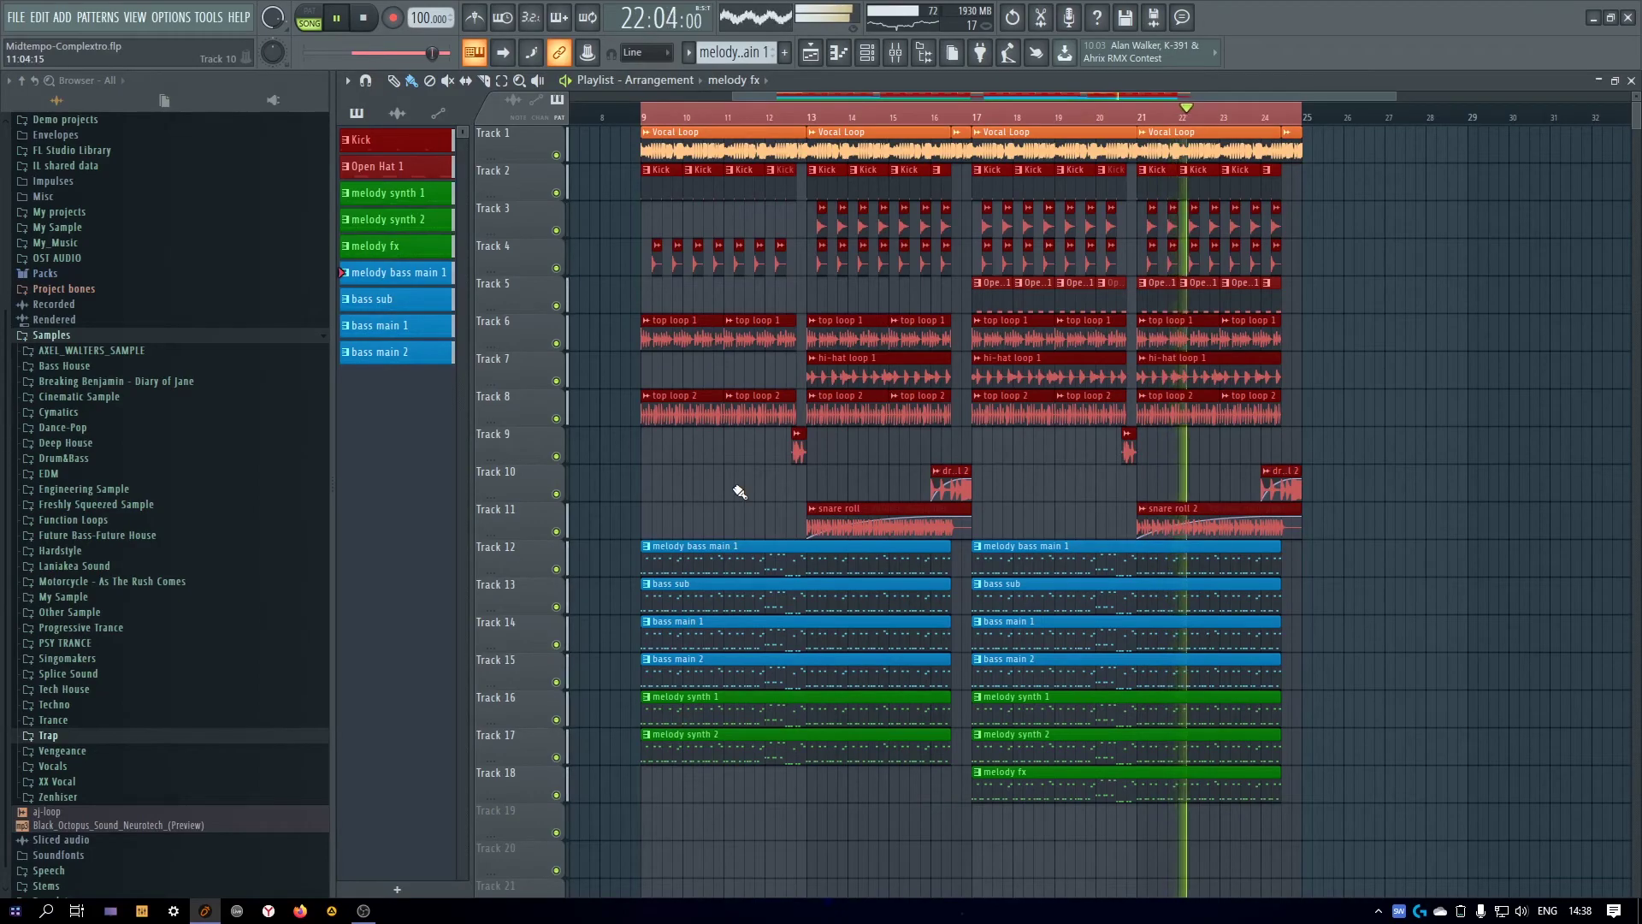
Raise the snare roll fader to -6.6 dB and lift snare roll 2 to about the same level
key("F9")
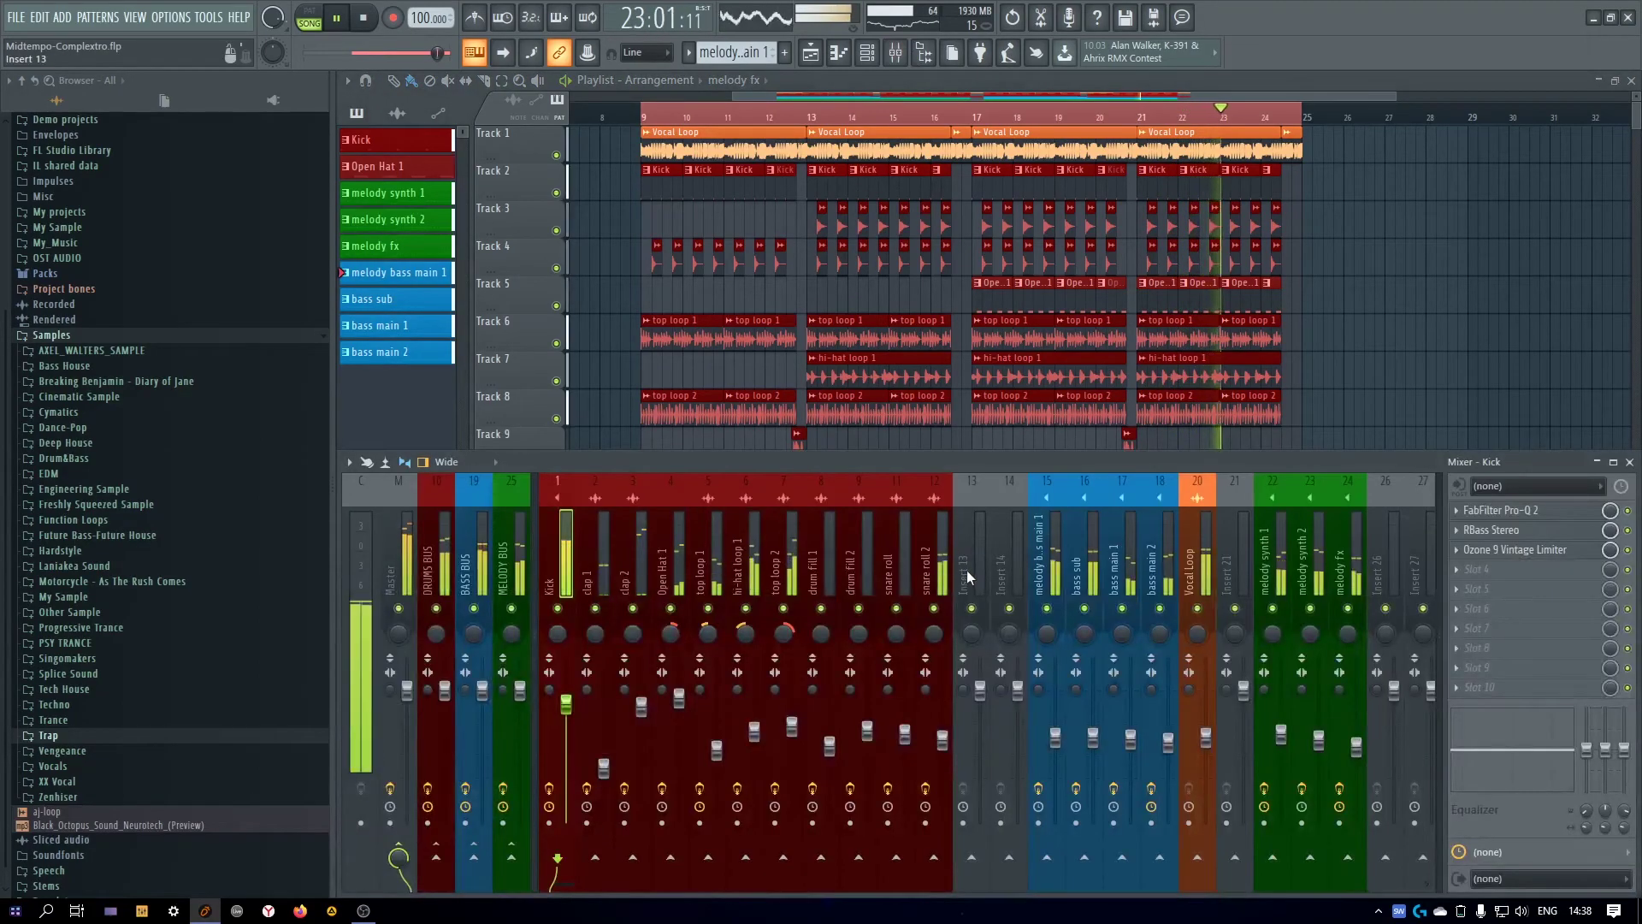
left_click(890, 557)
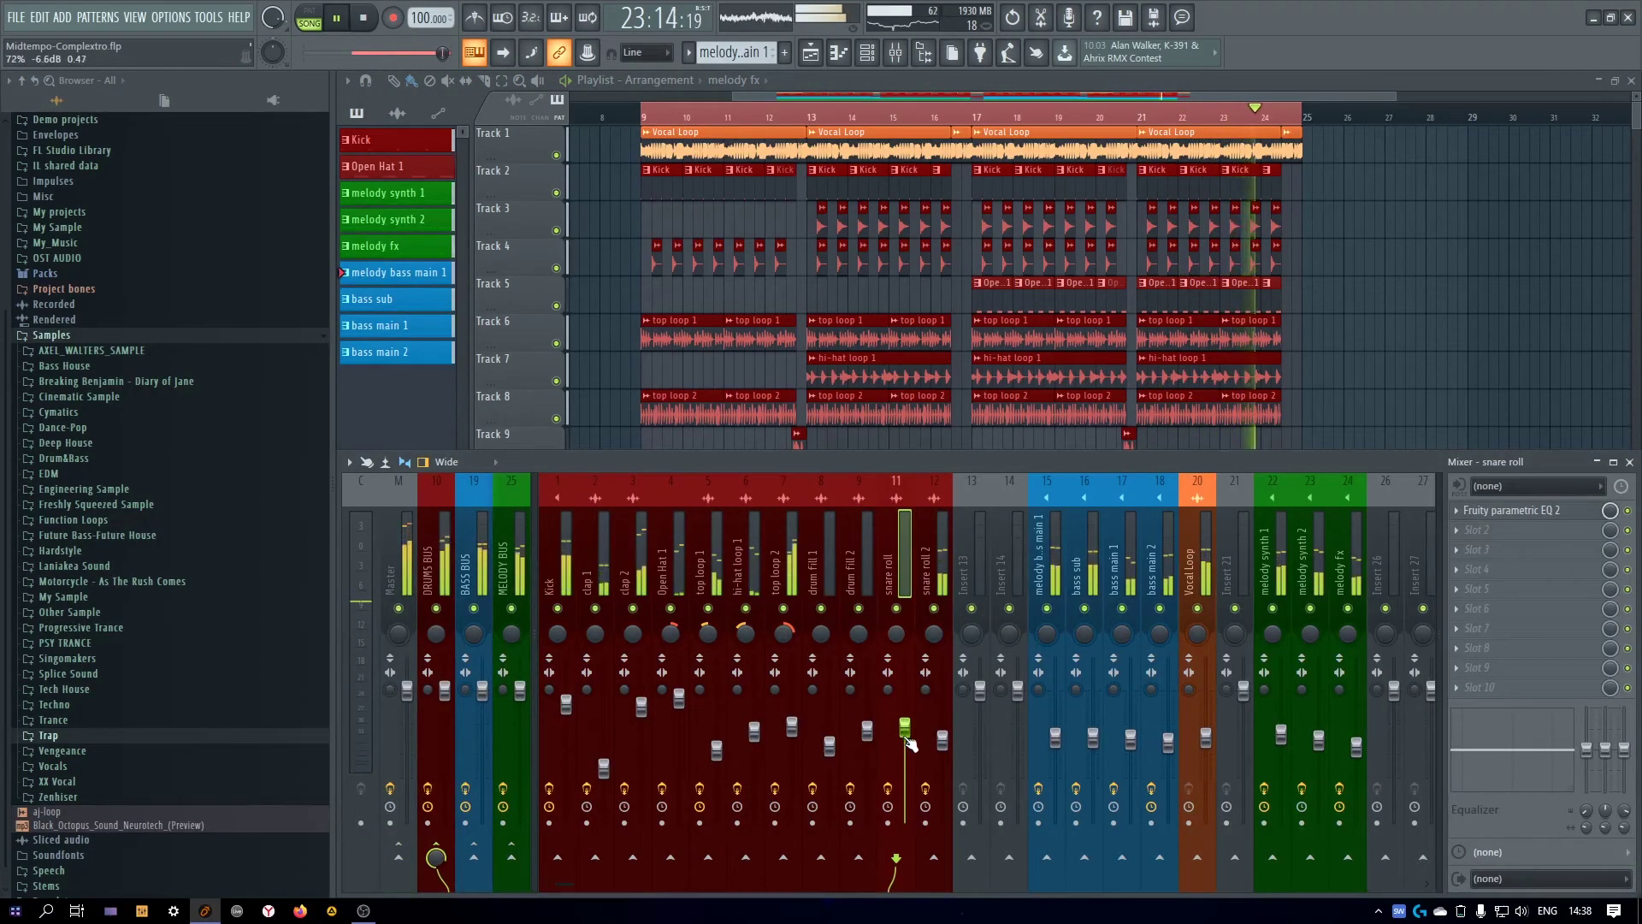
scroll(942, 741, "up", 4)
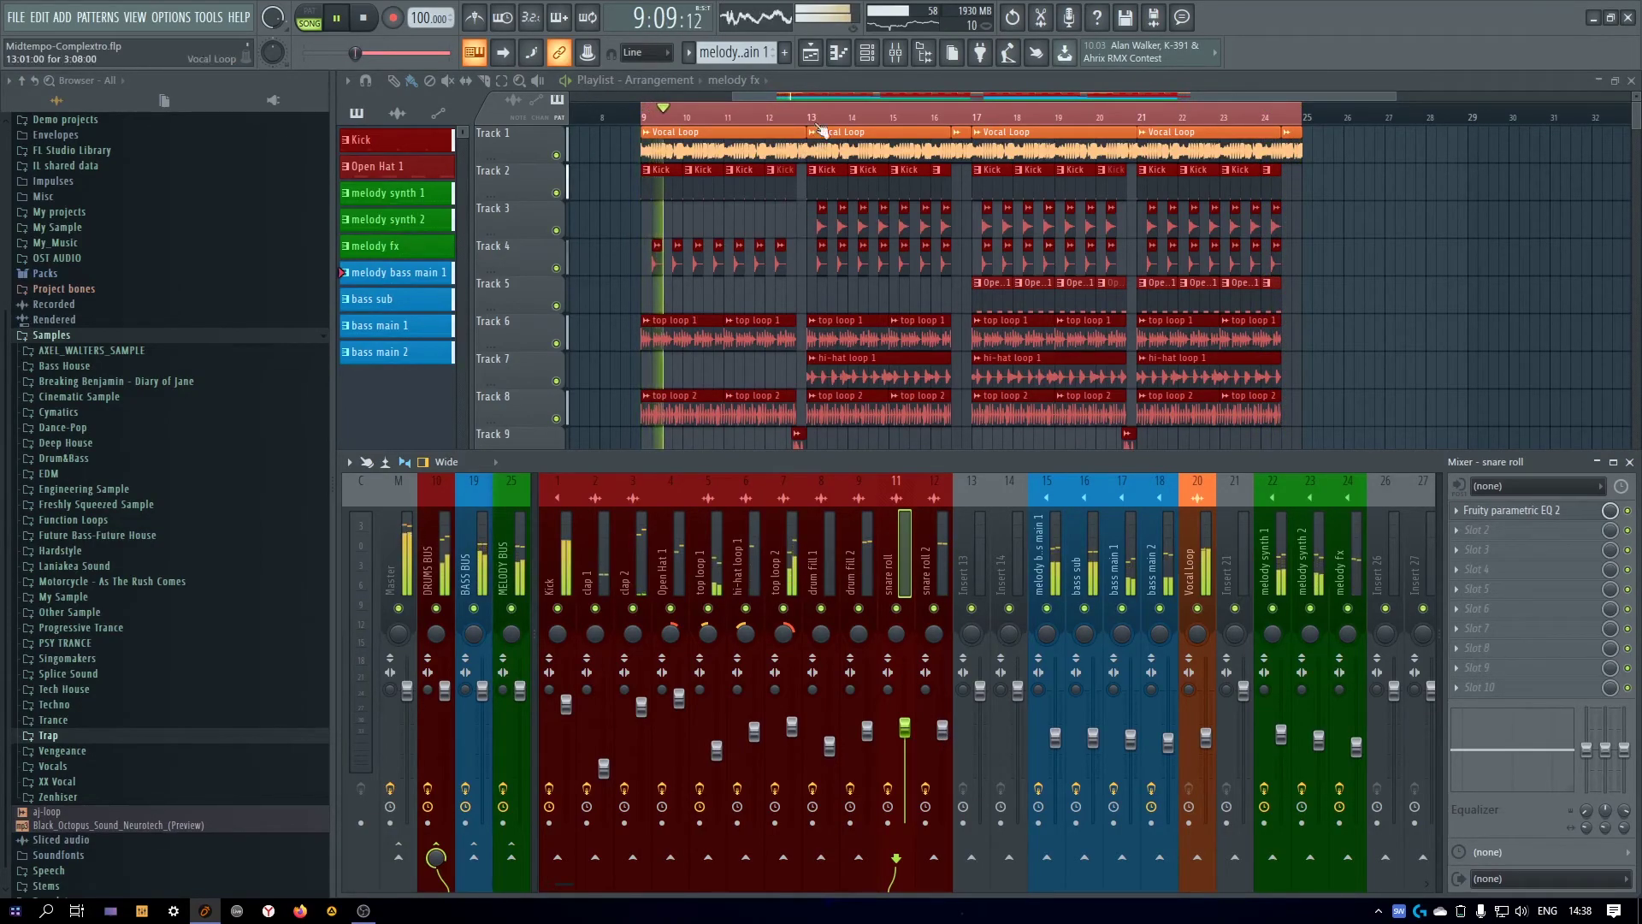
key("F9")
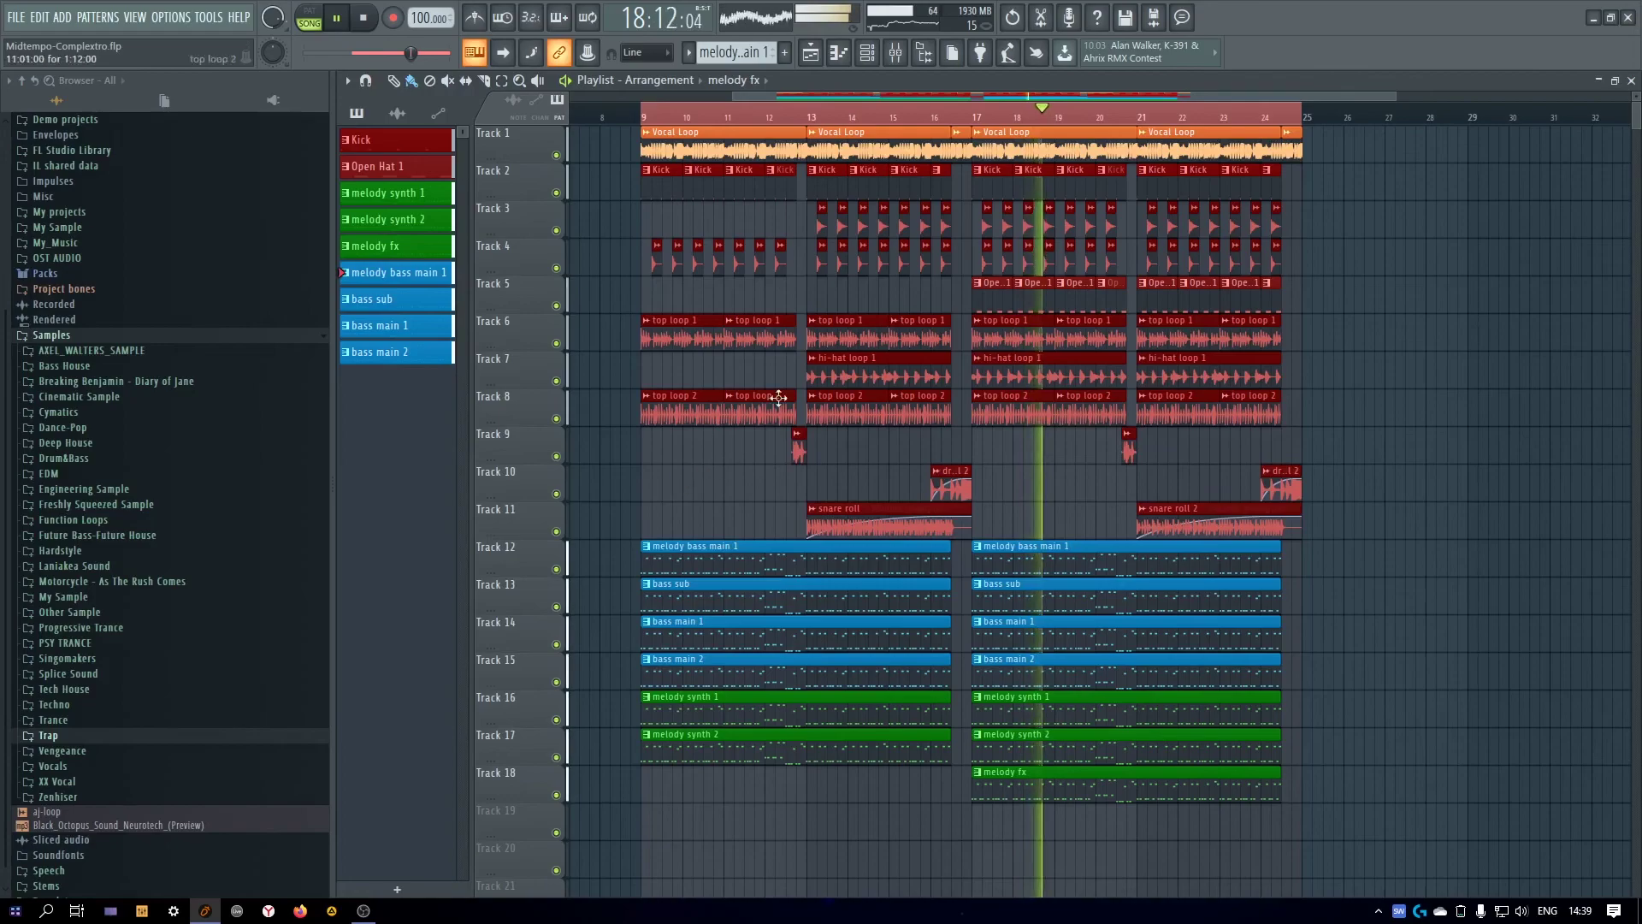
Raise the melody fx mixer fader to -7.2 dB
key("F9")
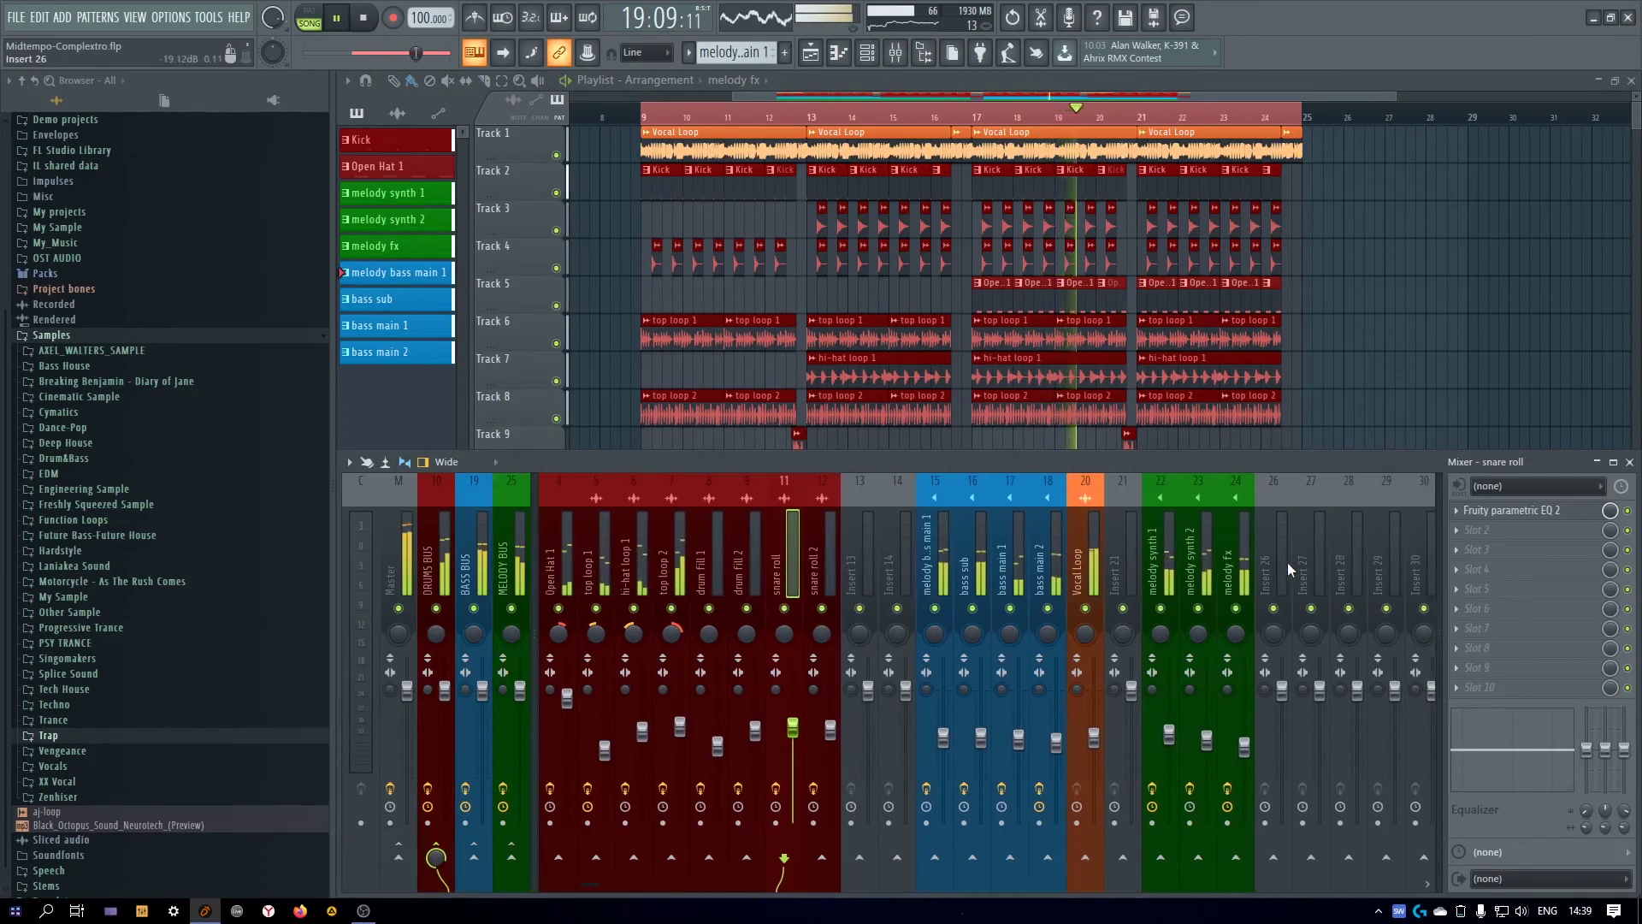
left_click(1234, 551)
scroll(1247, 742, "up", 3)
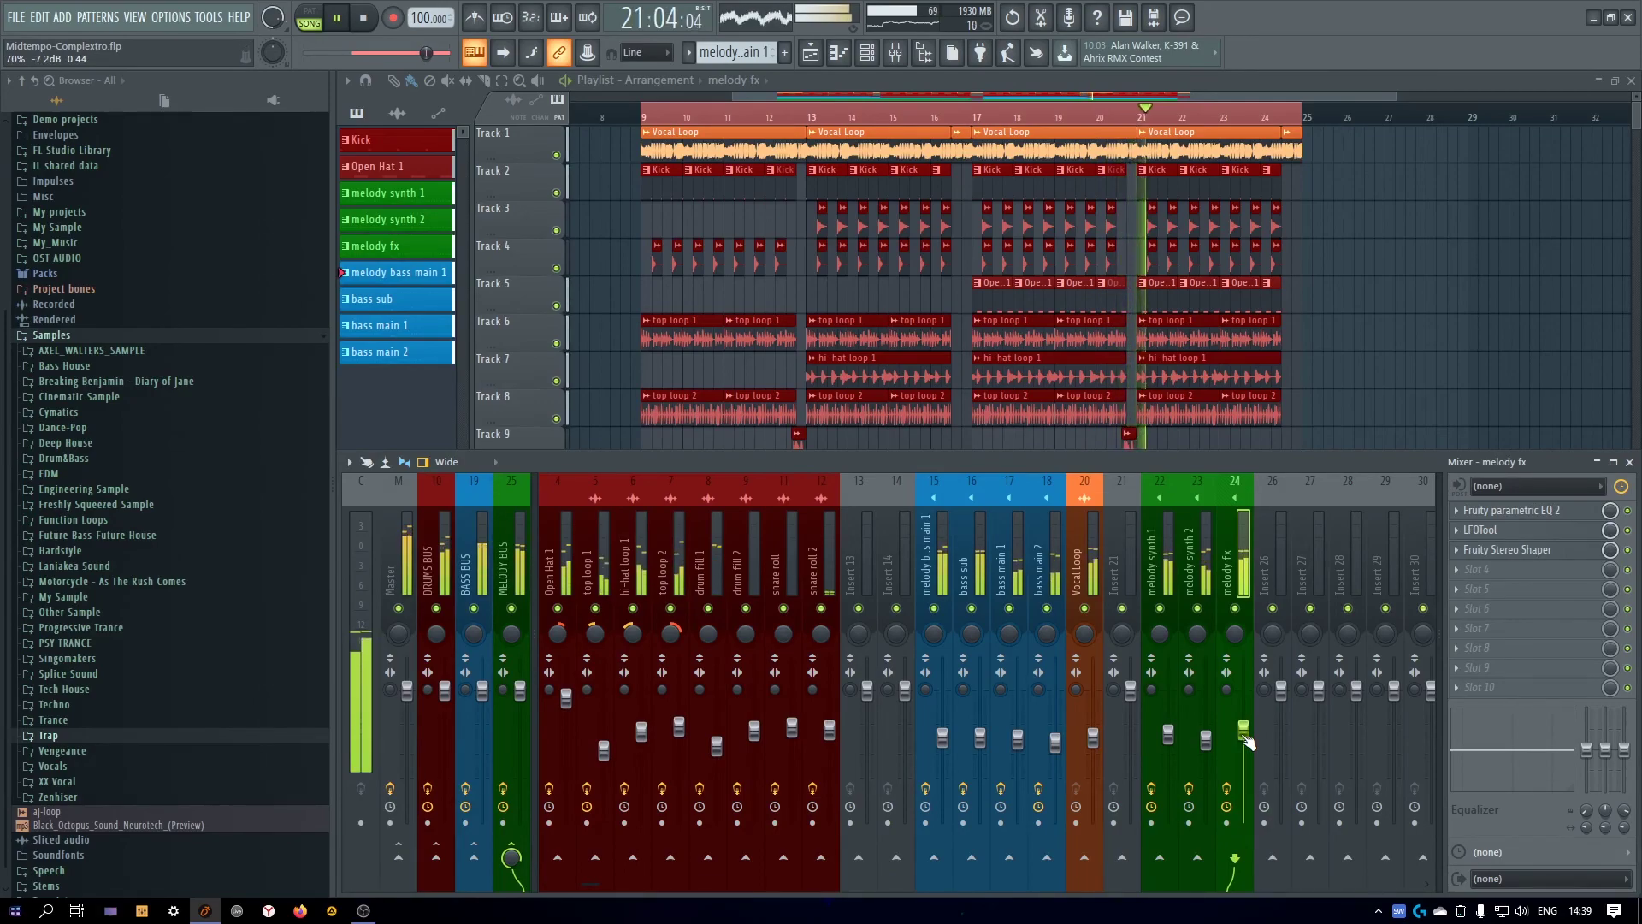
Audition the arrangement through bar 24 in the full playlist view and stop playback
left_click(1629, 461)
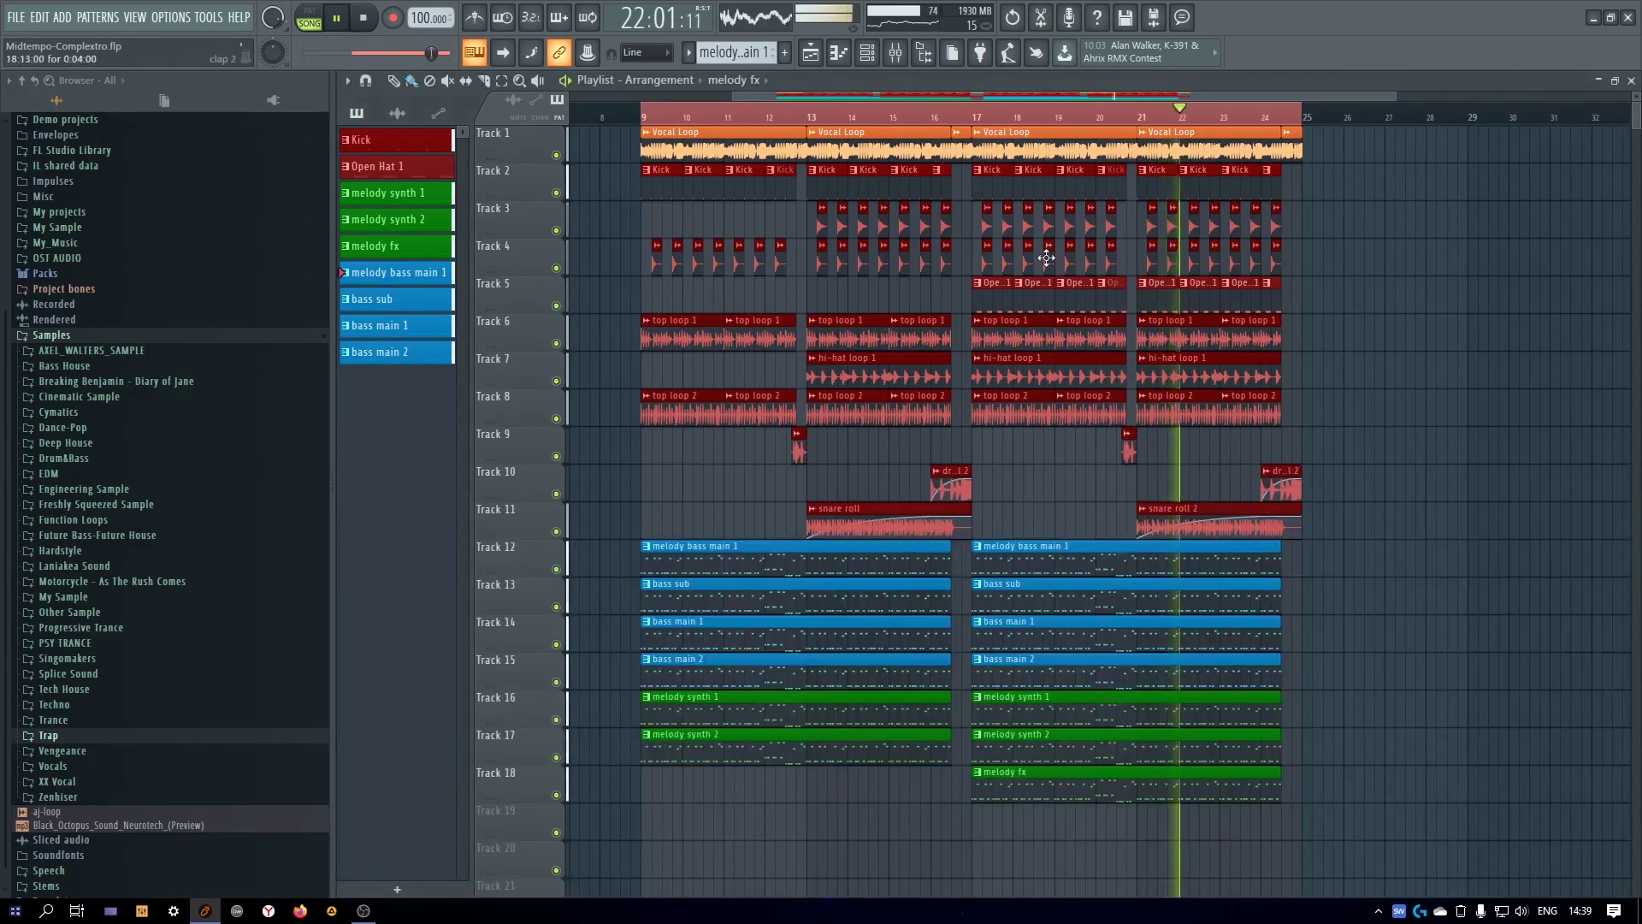
left_click_drag(880, 95, 883, 95)
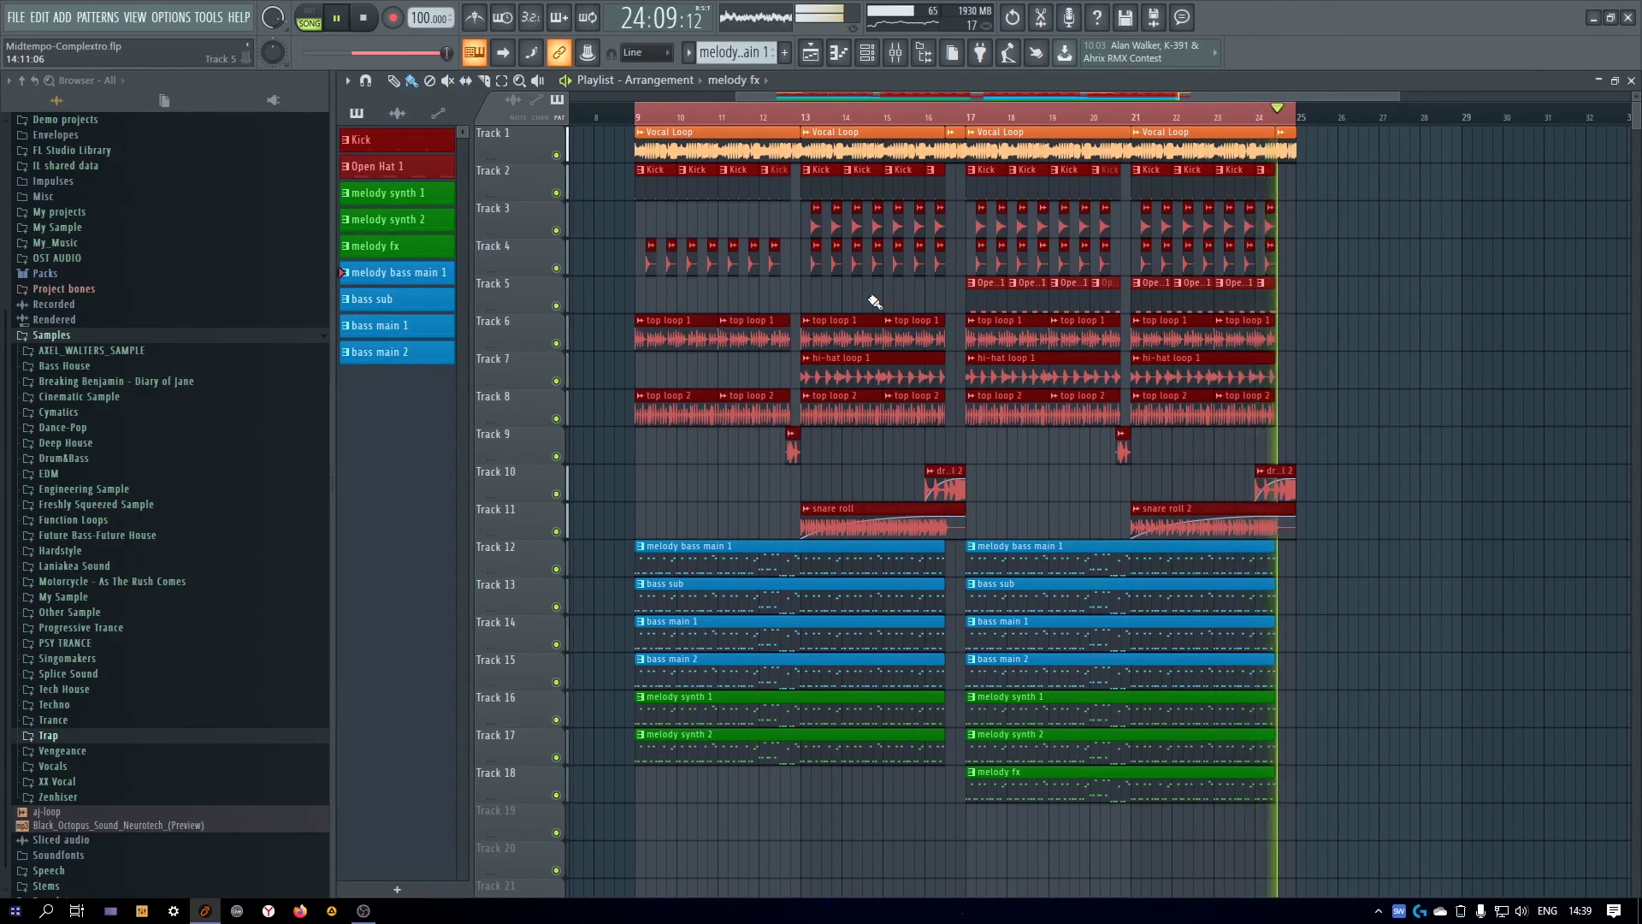
key("space")
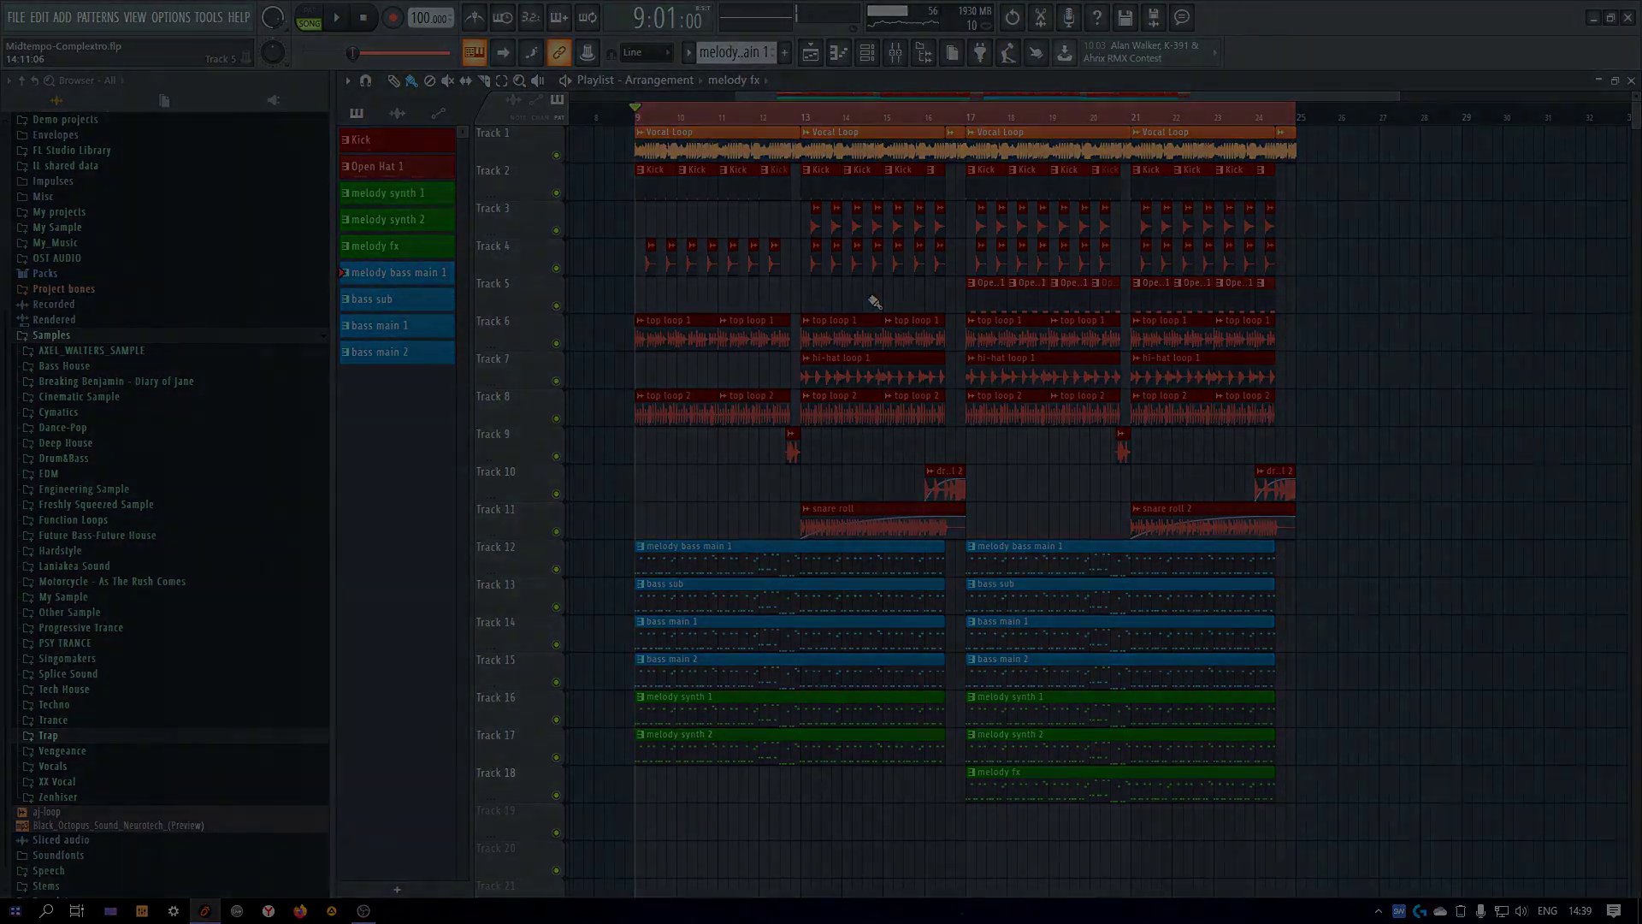